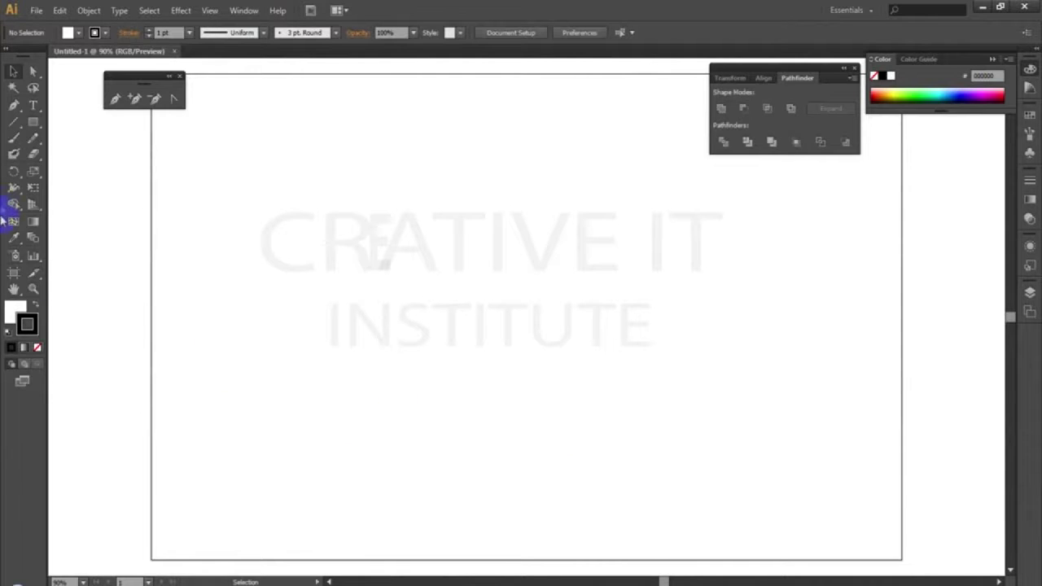
# - Paint a black 1 pt wavy stroke across the upper half of the artboard with the Paintbrush and move it slightly down
pyautogui.click(12, 140)
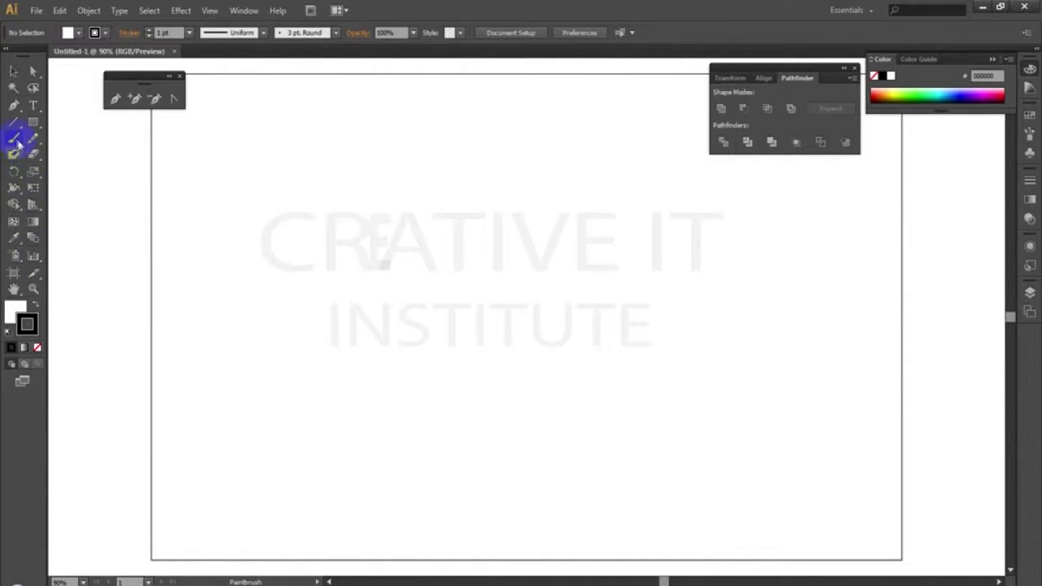
pyautogui.moveTo(201, 232)
pyautogui.mouseDown()
pyautogui.moveTo(328, 226)
pyautogui.moveTo(622, 241)
pyautogui.mouseUp()
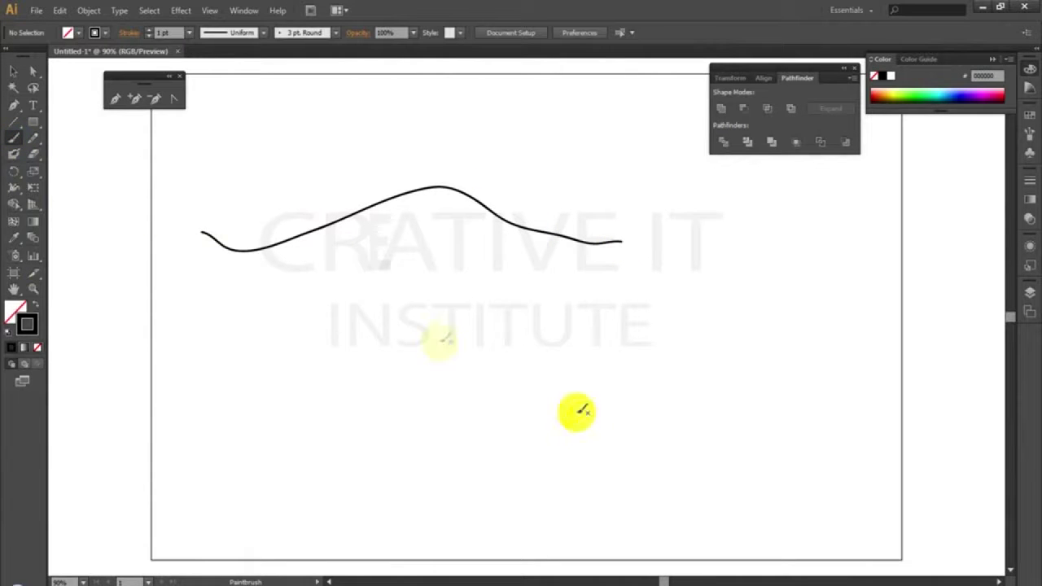
pyautogui.click(14, 70)
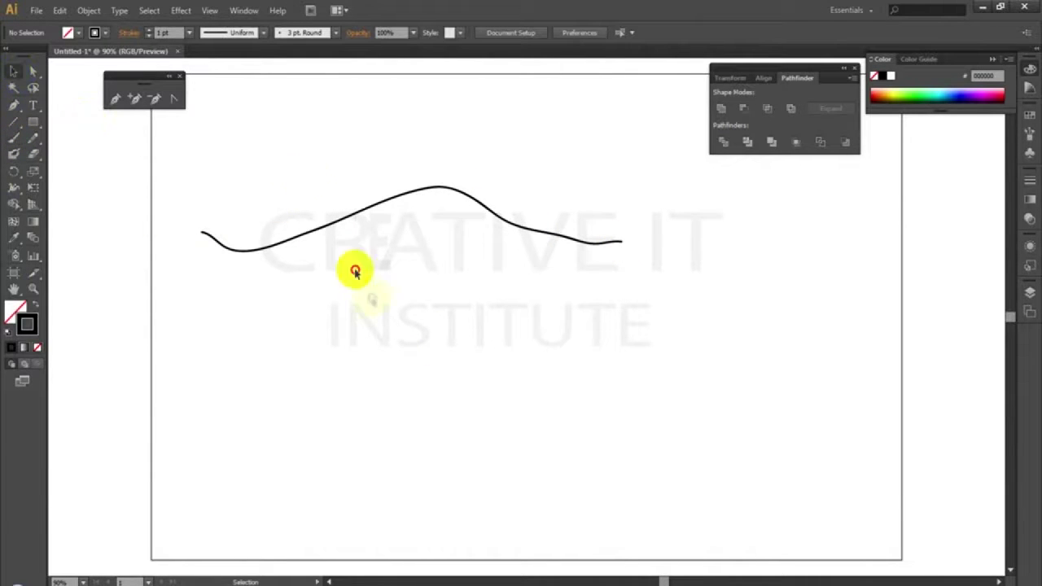
pyautogui.click(337, 233)
pyautogui.moveTo(342, 226); pyautogui.dragTo(346, 268)
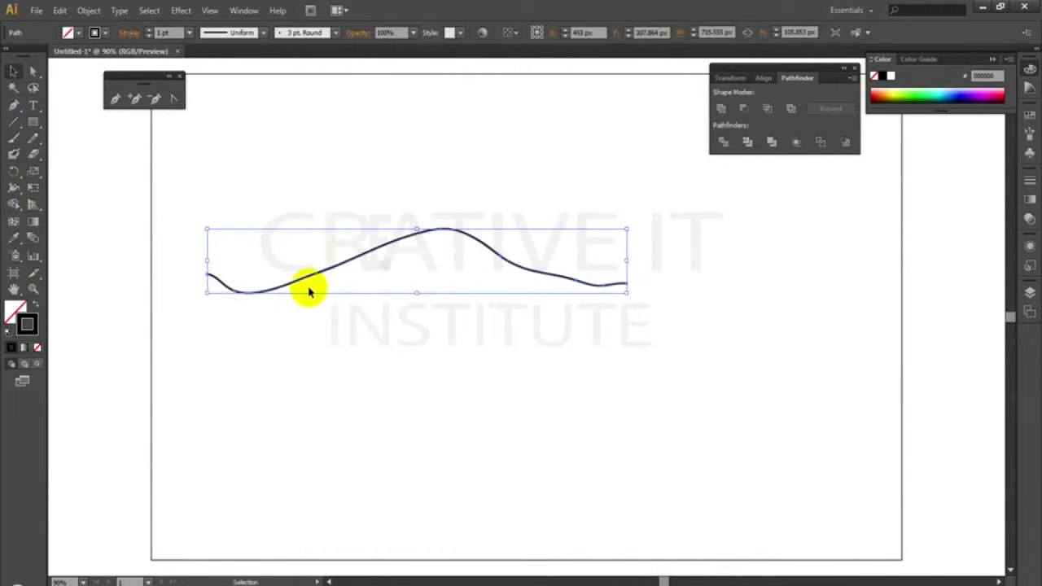
# - Reshape the black stroke by pulling an anchor point near its first dip downward and one after its crest upward
pyautogui.click(33, 71)
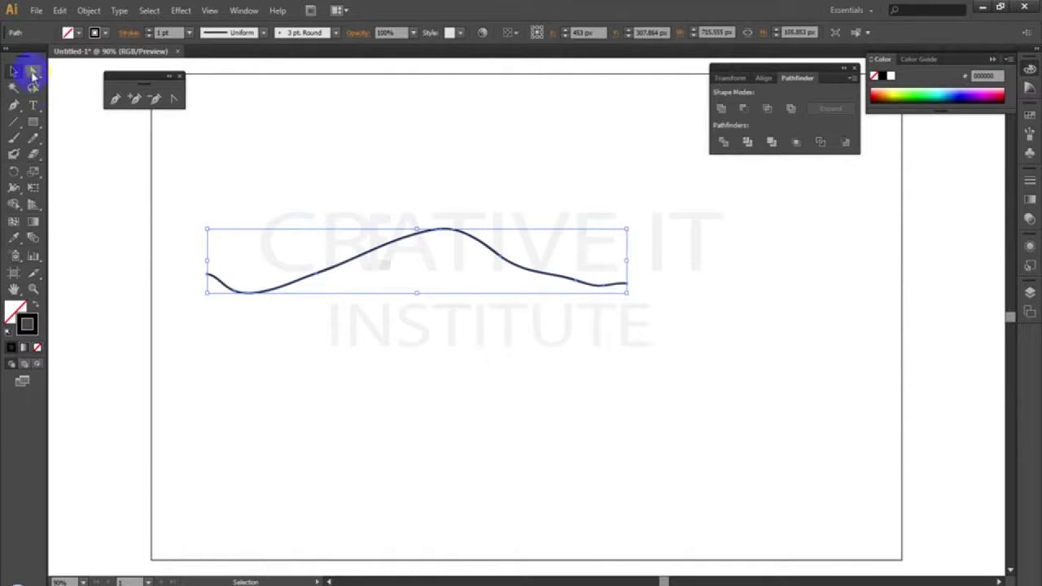
pyautogui.click(321, 277)
pyautogui.moveTo(321, 277); pyautogui.dragTo(319, 322)
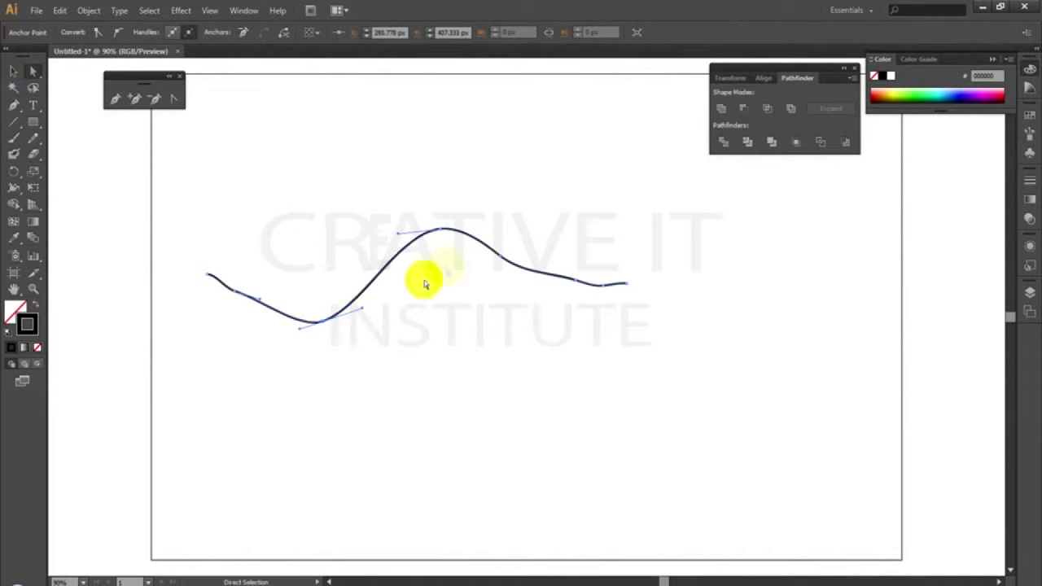
pyautogui.click(503, 260)
pyautogui.moveTo(503, 261); pyautogui.dragTo(516, 198)
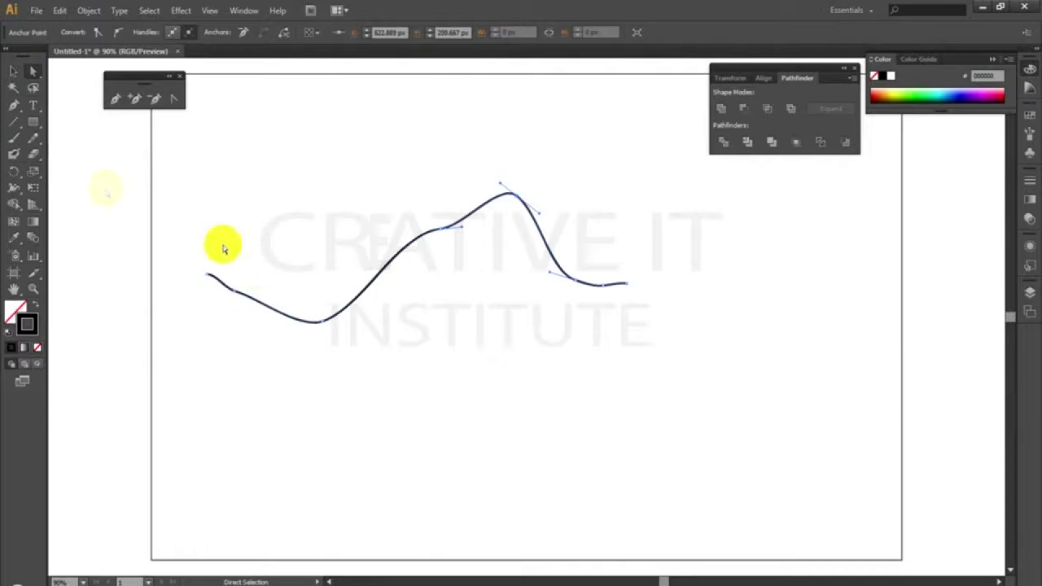
# - Set the stroke colour to dark red B50B0B and paint a second wavy stroke below the first one
pyautogui.click(14, 72)
pyautogui.click(14, 140)
pyautogui.click(27, 326)
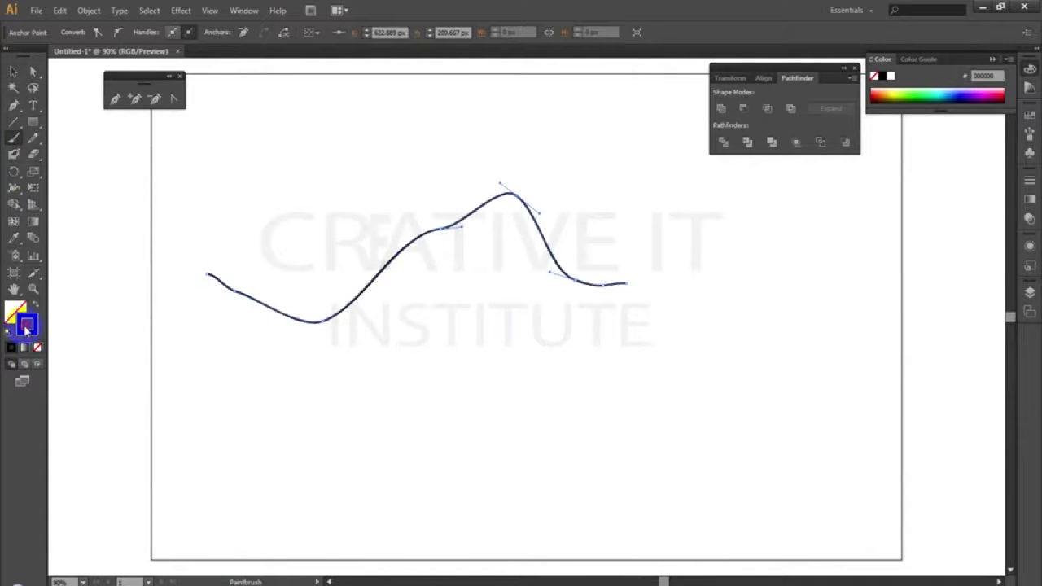
pyautogui.doubleClick(27, 326)
pyautogui.click(503, 262)
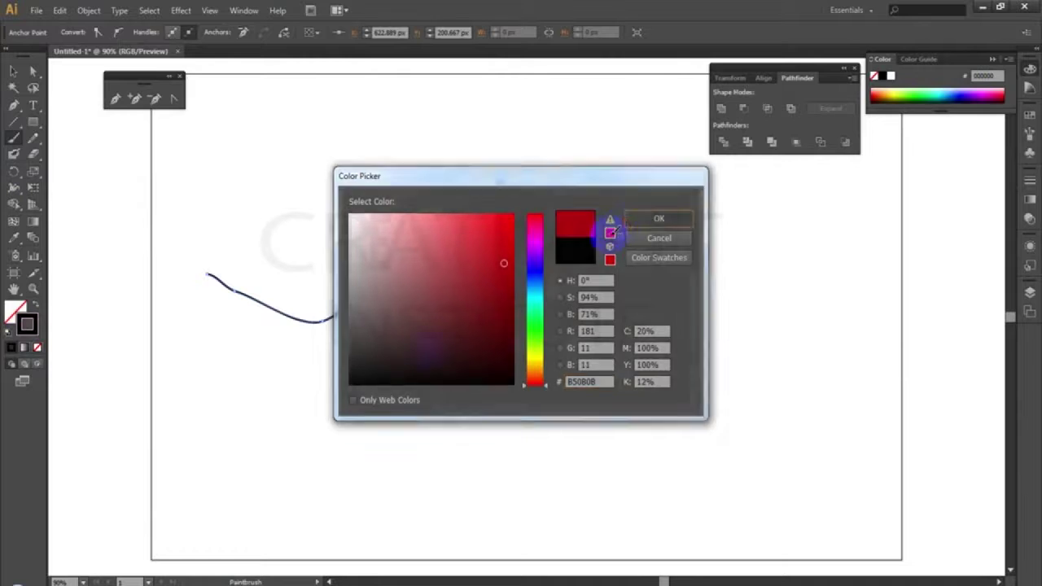
pyautogui.click(658, 218)
pyautogui.moveTo(289, 411)
pyautogui.mouseDown()
pyautogui.moveTo(349, 425)
pyautogui.moveTo(446, 399)
pyautogui.moveTo(626, 384)
pyautogui.moveTo(727, 352)
pyautogui.mouseUp()
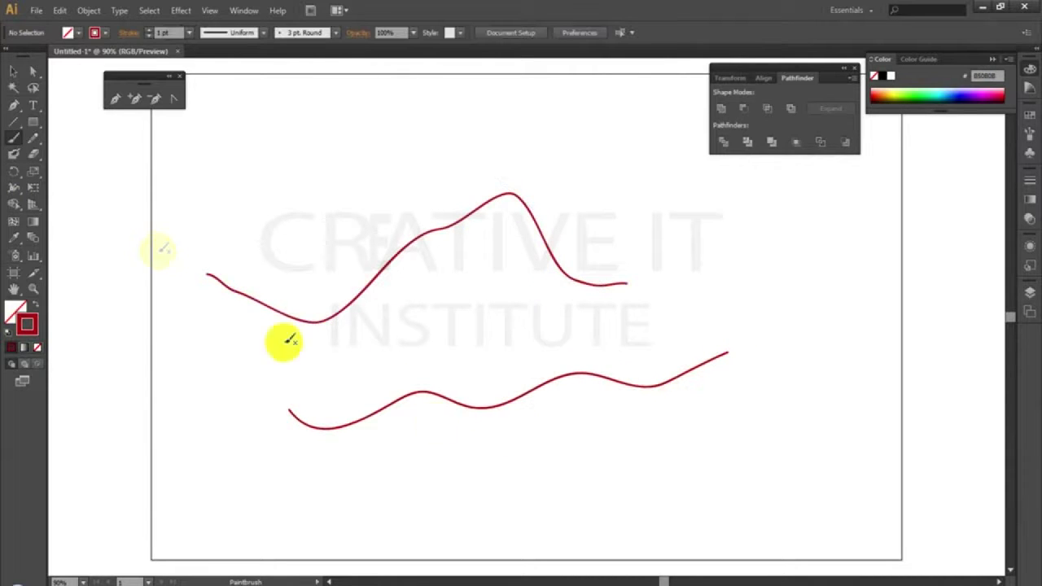
# - Select the lower red stroke and raise its stroke weight to 8 pt
pyautogui.click(13, 71)
pyautogui.moveTo(438, 368); pyautogui.dragTo(464, 428)
pyautogui.scroll(7, 176, 33)
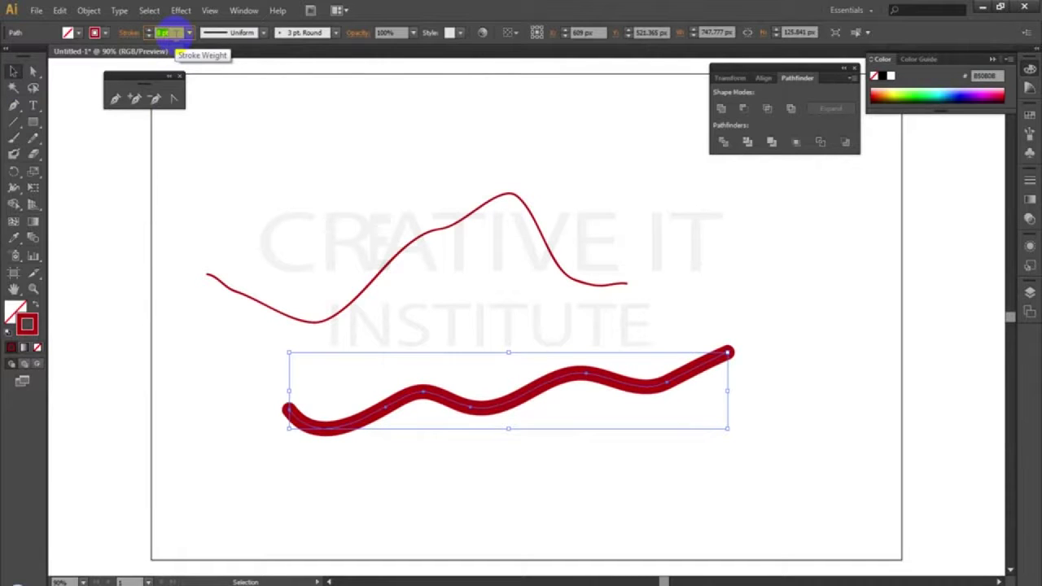
# - Select both red strokes together and delete them from the artboard
pyautogui.click(14, 72)
pyautogui.moveTo(385, 163); pyautogui.dragTo(527, 432)
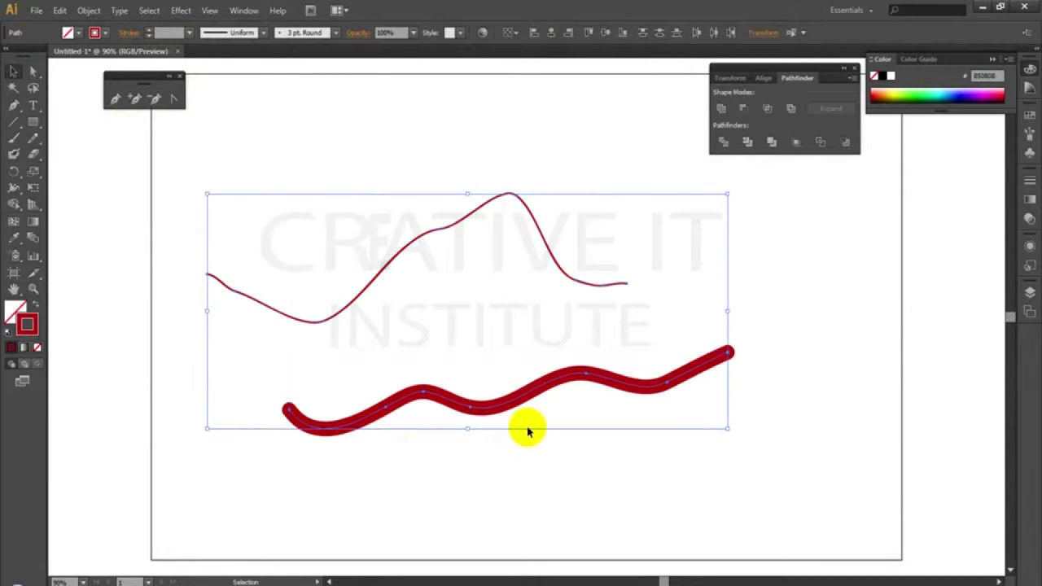
pyautogui.press('Delete')
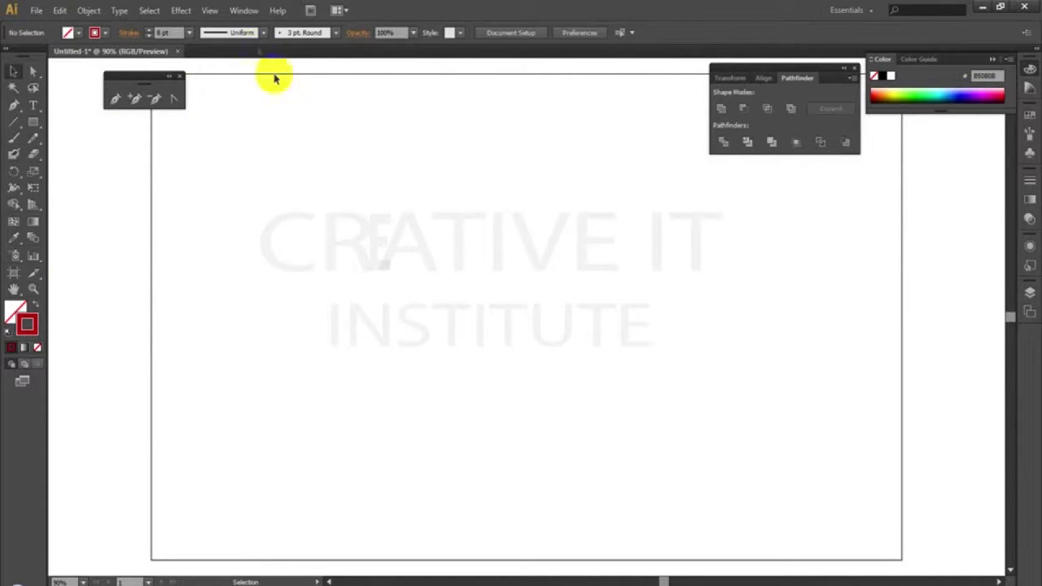
# - Show the Brushes list at a taller size, with the floating Pathfinder options closed
pyautogui.click(245, 10)
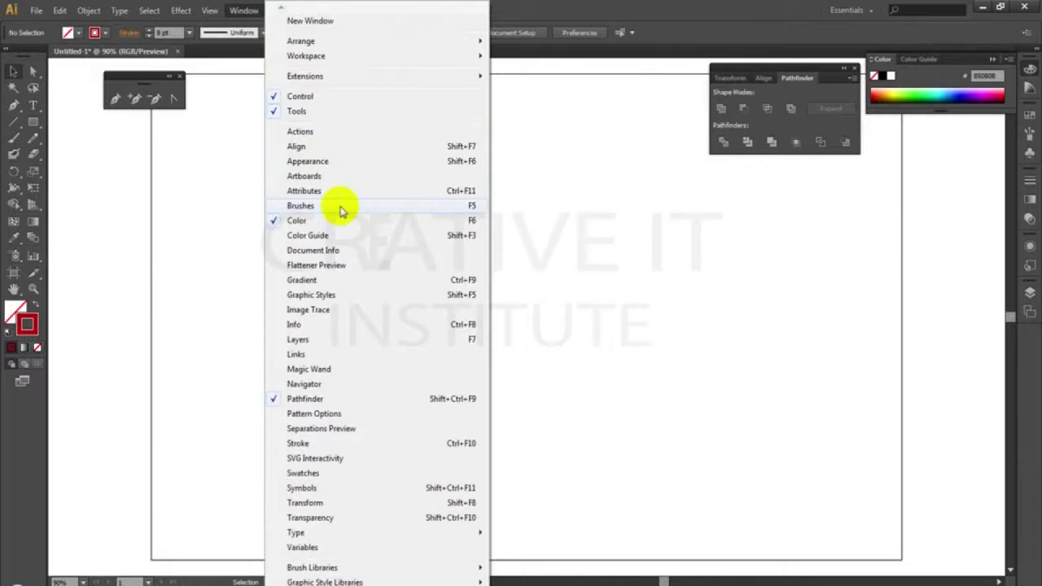
pyautogui.click(426, 208)
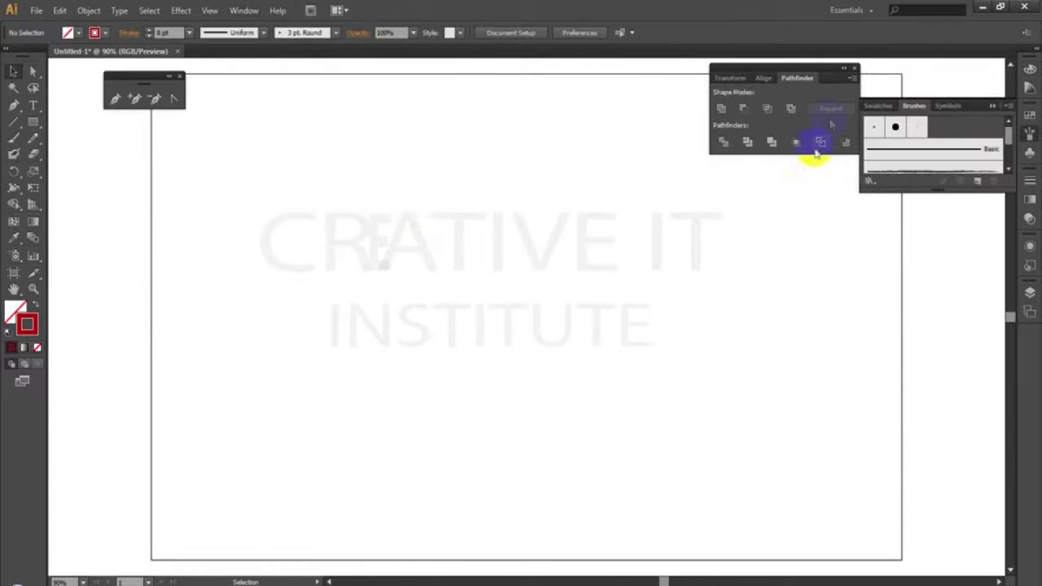
pyautogui.click(854, 67)
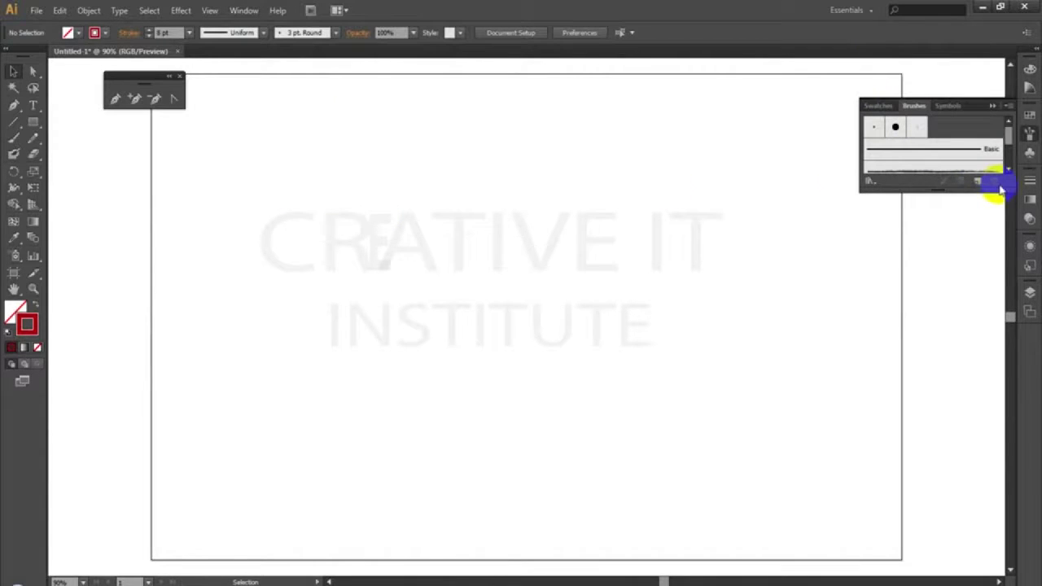
pyautogui.moveTo(1010, 184); pyautogui.dragTo(996, 285)
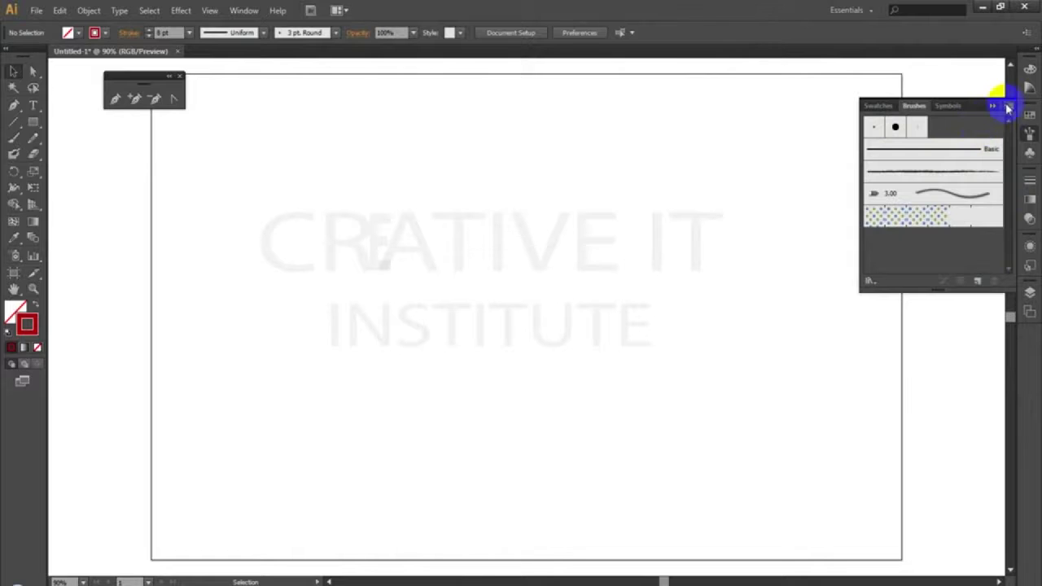
# - Hide the pattern, bristle and art brushes so that the brush list shows only the calligraphic ones
pyautogui.click(1008, 106)
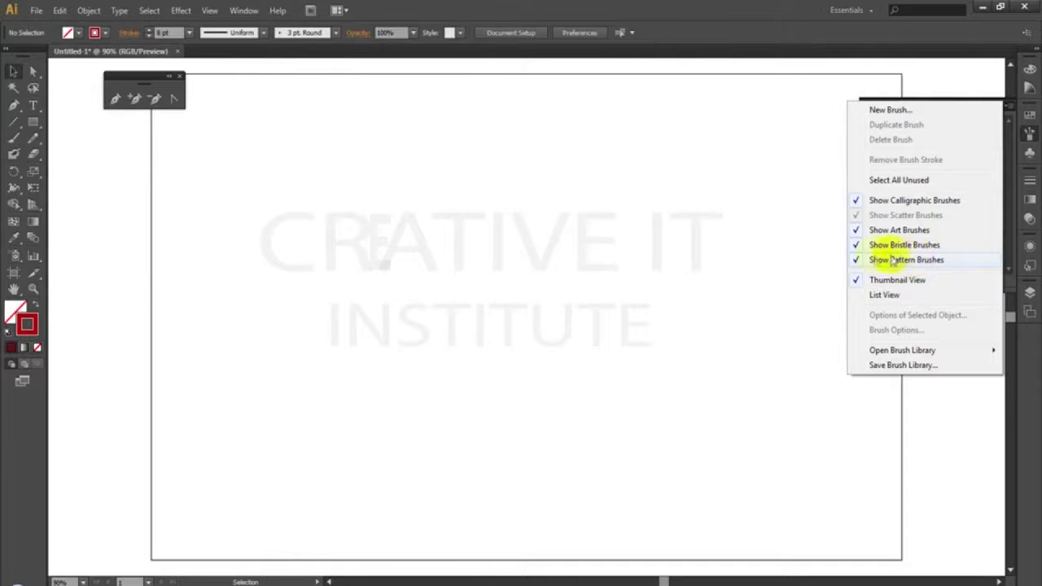
pyautogui.click(855, 260)
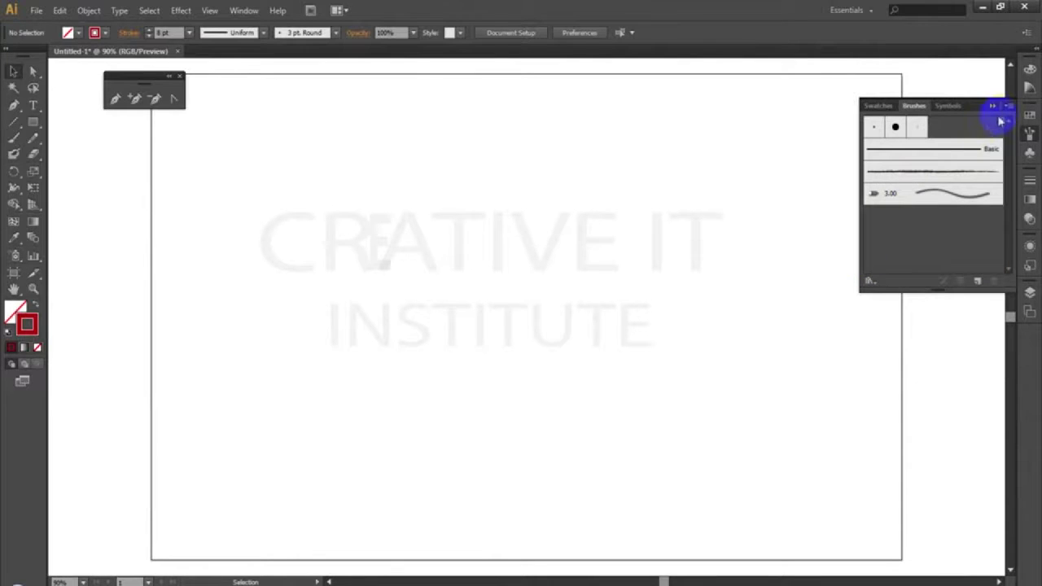
pyautogui.click(1006, 107)
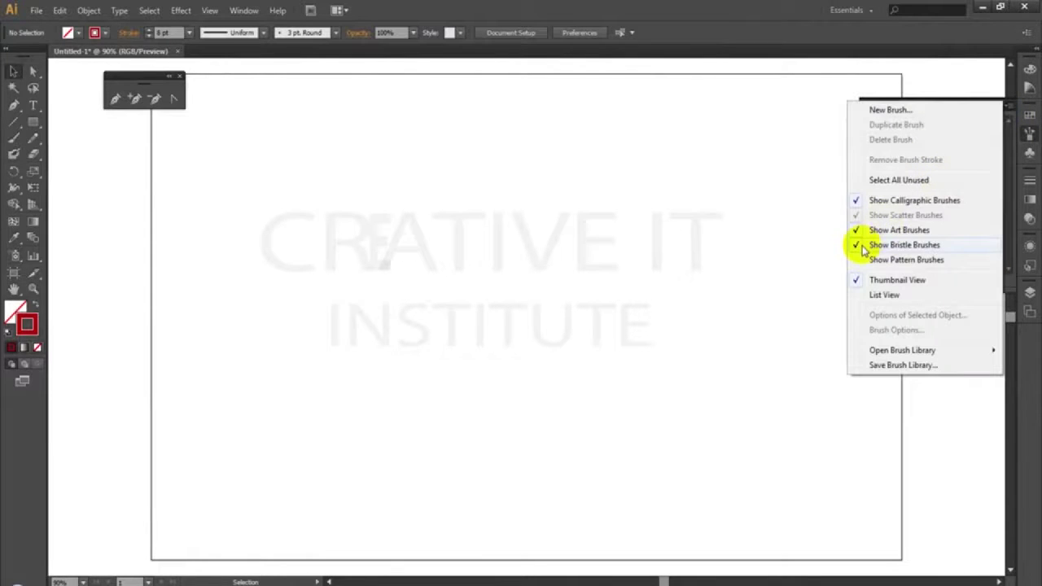
pyautogui.click(859, 247)
pyautogui.click(1007, 105)
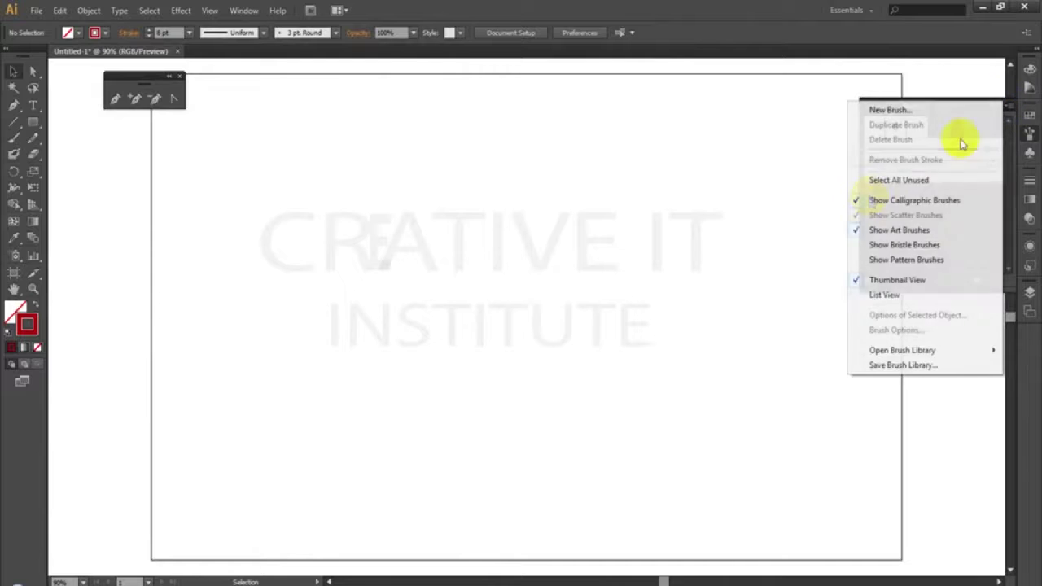
pyautogui.click(859, 230)
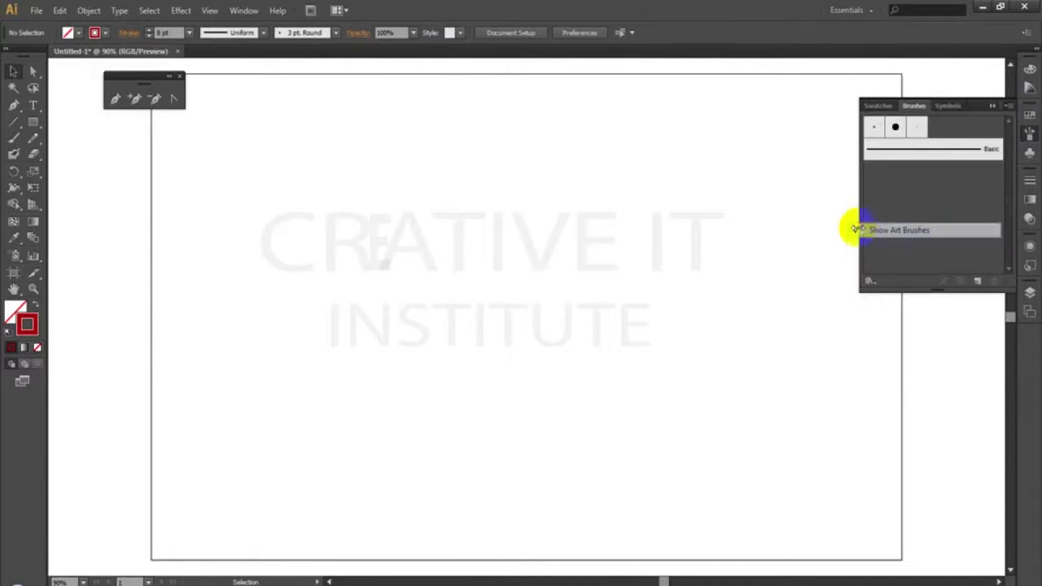
pyautogui.click(1007, 106)
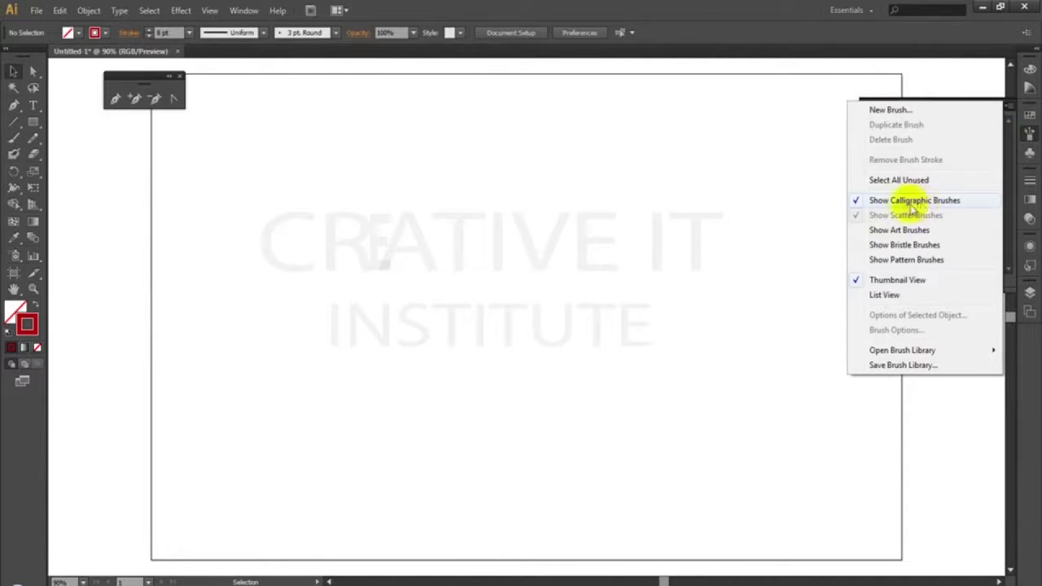
pyautogui.click(766, 17)
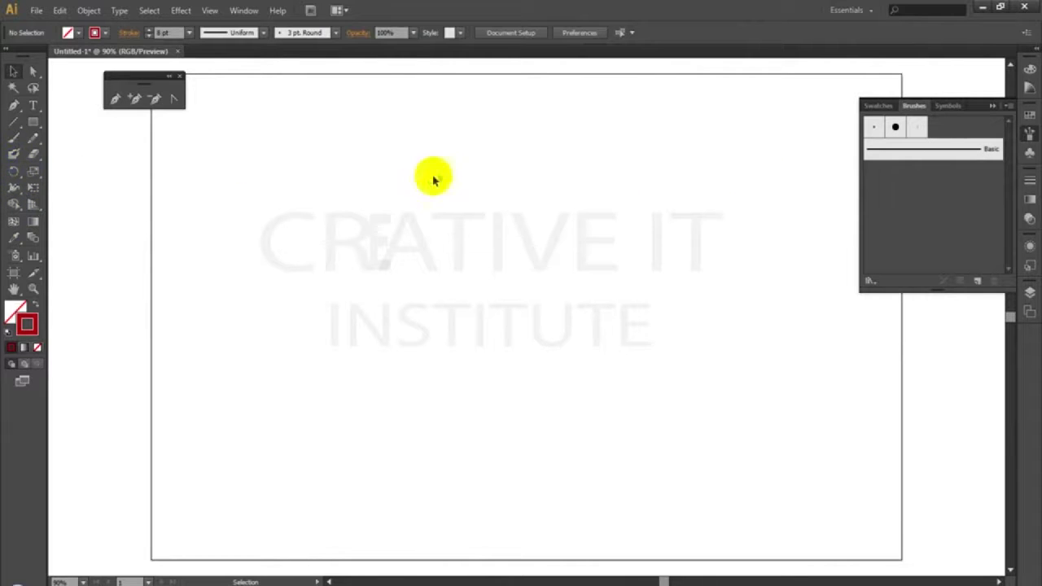
# - Paint a red wavy stroke across the upper artboard with the 10 pt. Round calligraphic brush
pyautogui.click(894, 127)
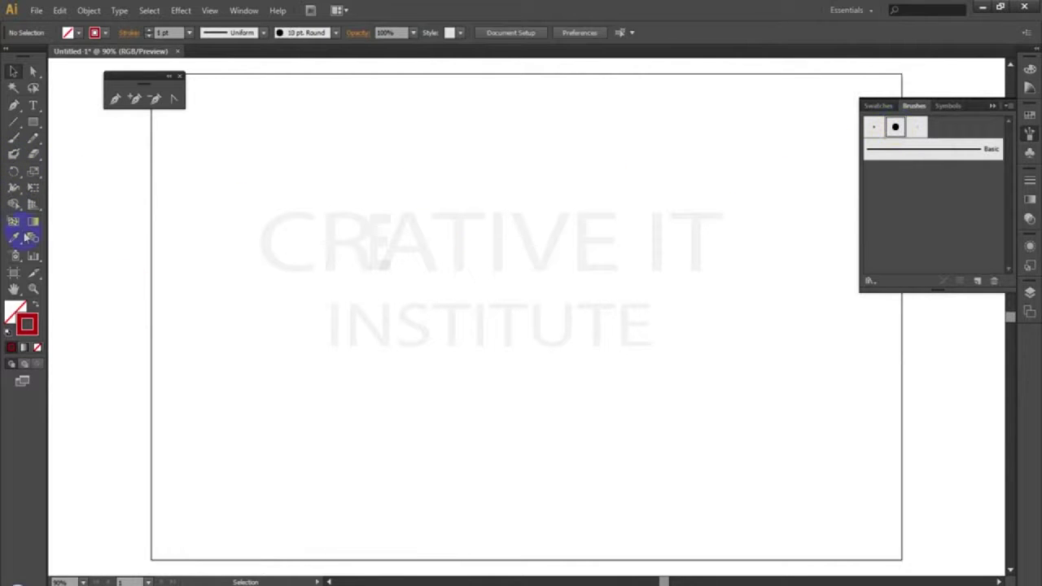
pyautogui.click(14, 138)
pyautogui.moveTo(189, 216)
pyautogui.mouseDown()
pyautogui.moveTo(285, 238)
pyautogui.moveTo(662, 170)
pyautogui.mouseUp()
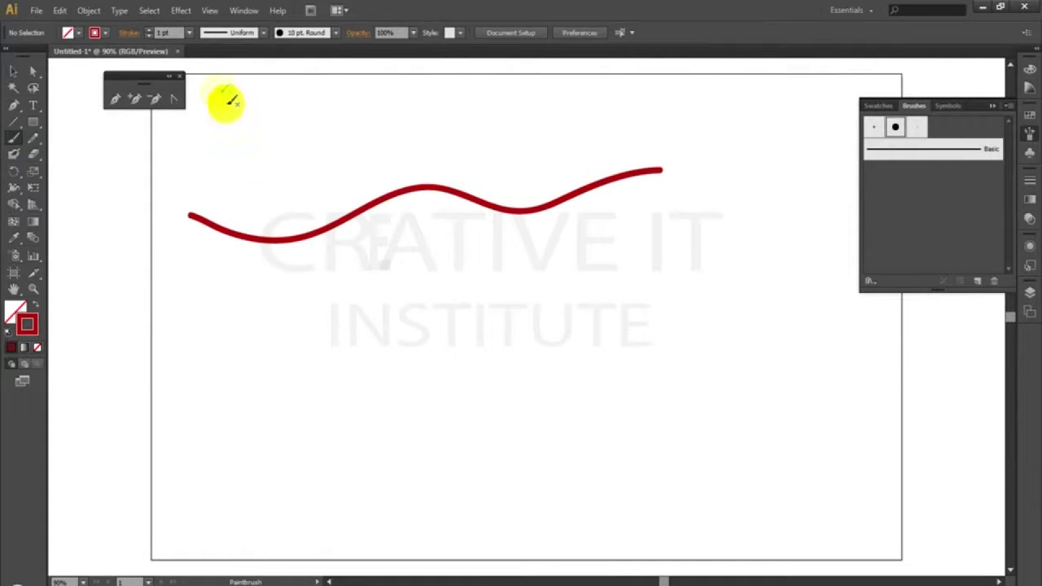
# - Set the stroke weight to 4 pt and paint a thicker red wavy stroke below the first one
pyautogui.click(189, 32)
pyautogui.click(200, 136)
pyautogui.moveTo(195, 289)
pyautogui.mouseDown()
pyautogui.moveTo(399, 294)
pyautogui.moveTo(737, 325)
pyautogui.mouseUp()
# - Set the stroke to blue 4E5BF4 at 0.5 pt and paint two strokes, one above the red ones and one curving down the artboard's right side
pyautogui.doubleClick(27, 324)
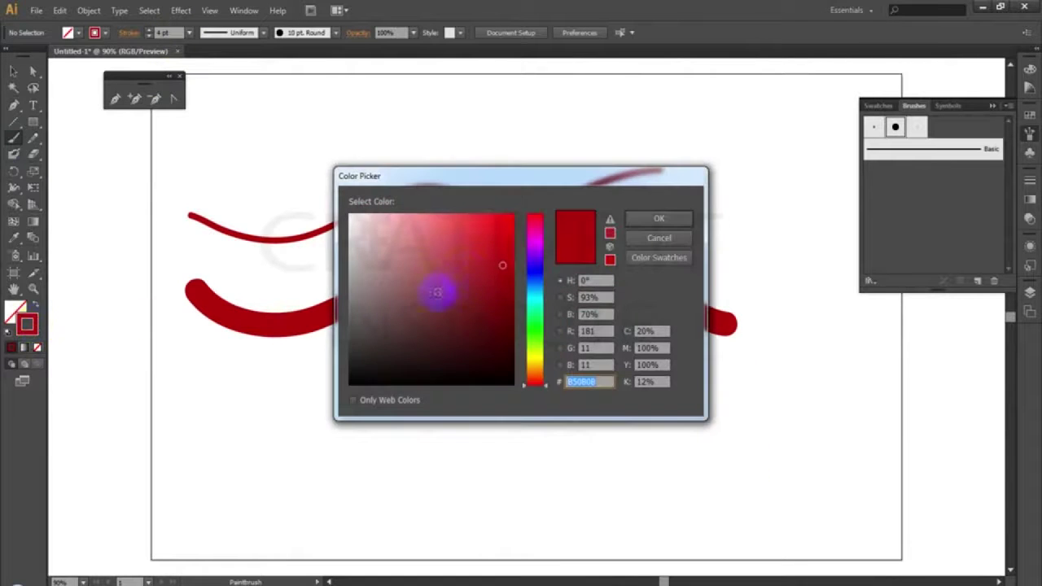
pyautogui.click(530, 273)
pyautogui.click(462, 220)
pyautogui.click(658, 219)
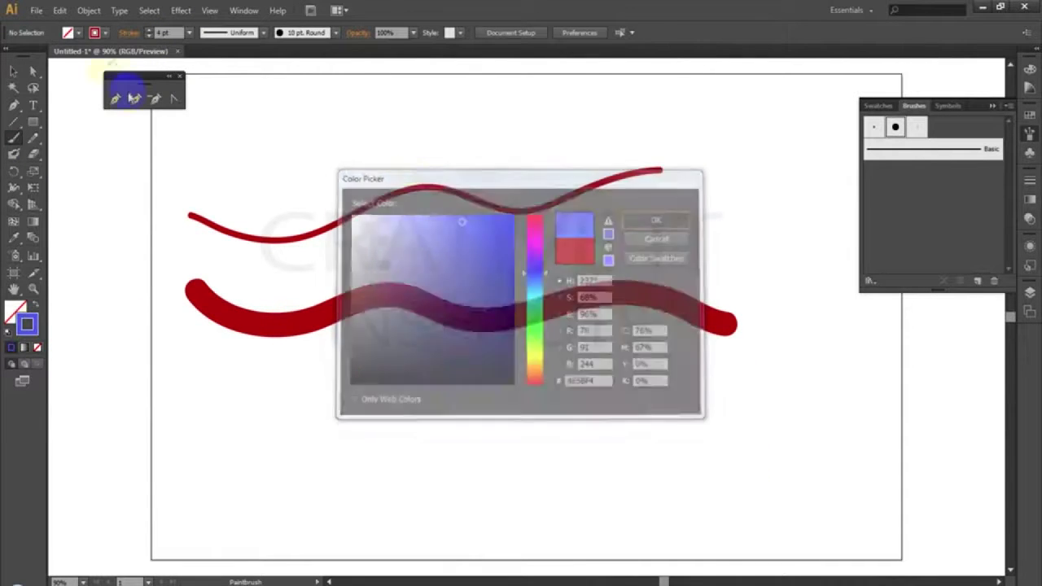
pyautogui.click(189, 34)
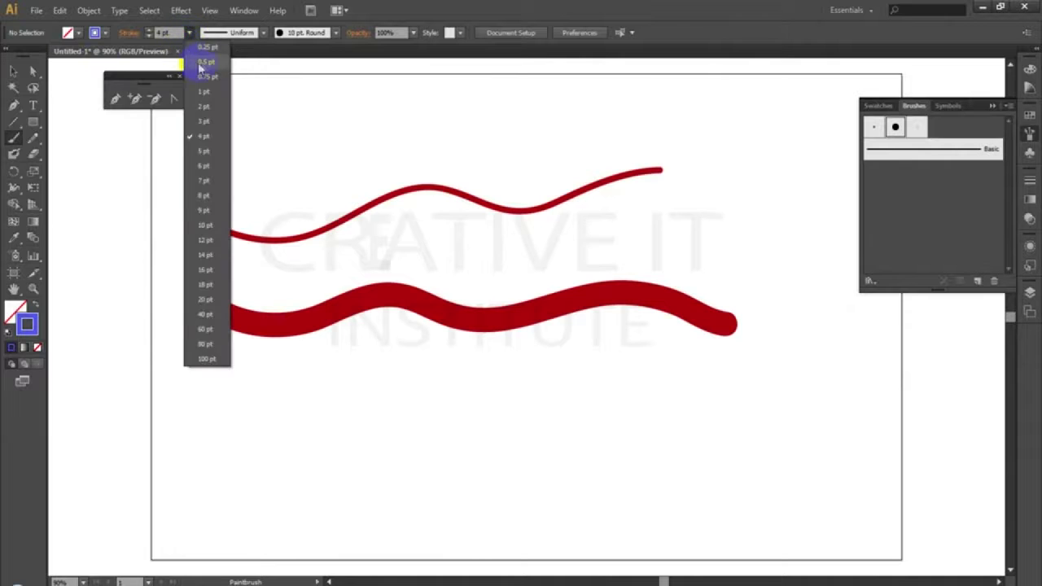
pyautogui.click(202, 64)
pyautogui.moveTo(223, 159)
pyautogui.mouseDown()
pyautogui.moveTo(377, 136)
pyautogui.moveTo(669, 127)
pyautogui.mouseUp()
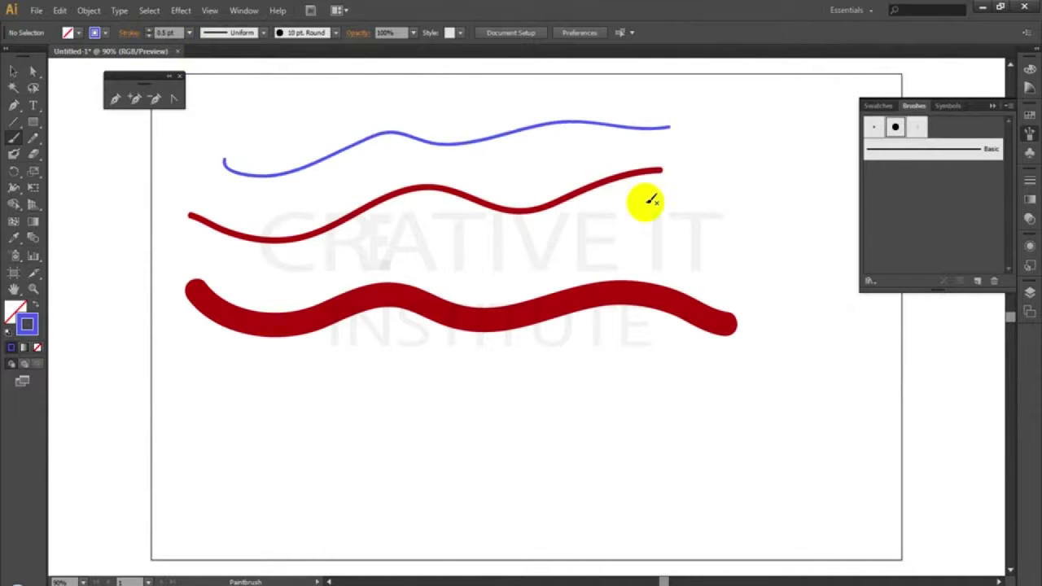
pyautogui.moveTo(774, 175)
pyautogui.mouseDown()
pyautogui.moveTo(811, 285)
pyautogui.moveTo(681, 384)
pyautogui.moveTo(528, 471)
pyautogui.mouseUp()
# - Move the thick red stroke lower on the artboard and pull its first crest up into a tall peak
pyautogui.click(14, 71)
pyautogui.click(621, 425)
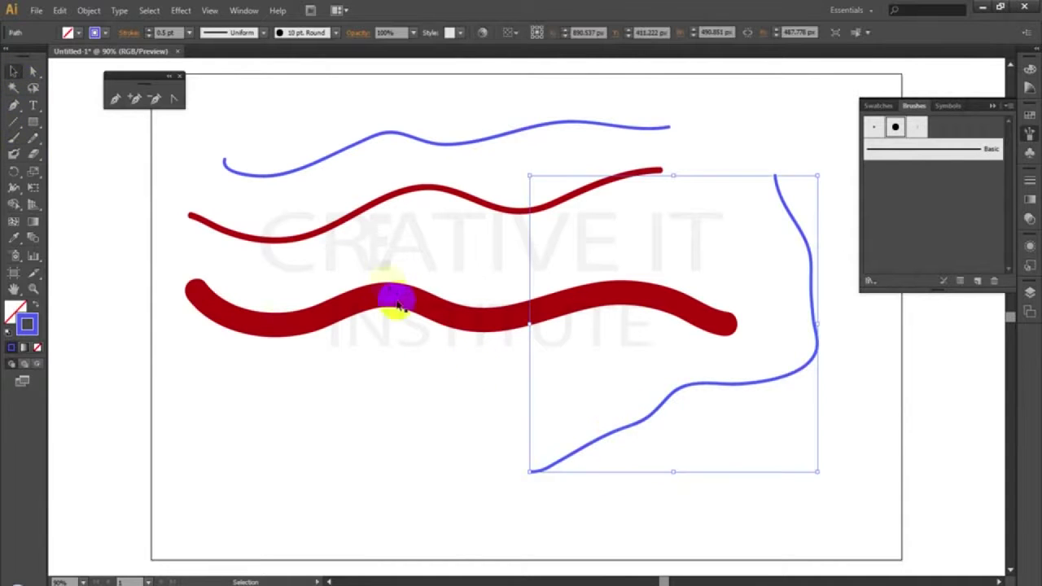
pyautogui.click(391, 316)
pyautogui.press('a')
pyautogui.moveTo(399, 299)
pyautogui.mouseDown()
pyautogui.moveTo(367, 400)
pyautogui.moveTo(376, 404)
pyautogui.moveTo(365, 308)
pyautogui.mouseUp()
pyautogui.click(643, 355)
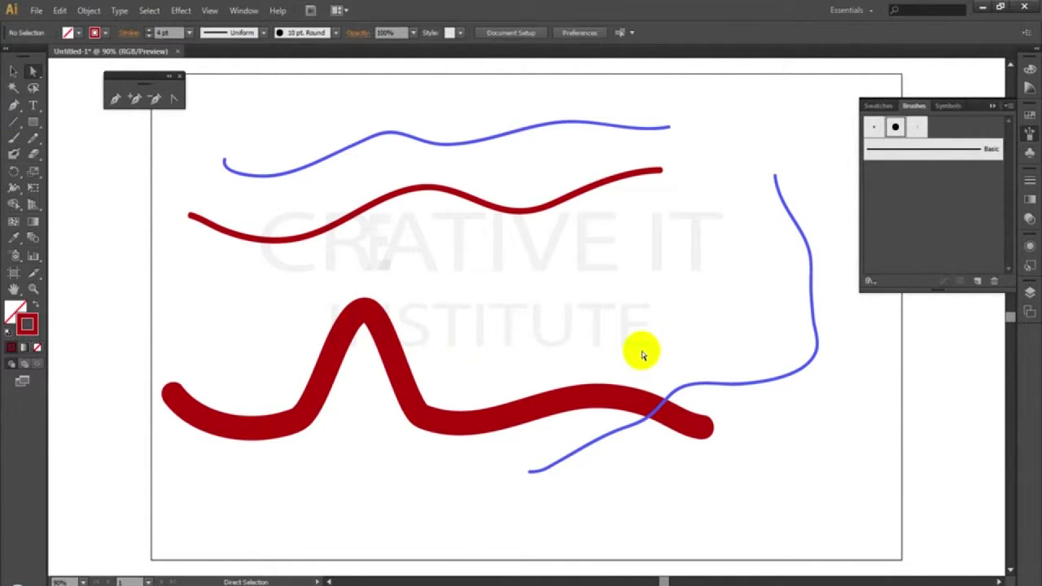
# - Select all the red and blue brush strokes and delete them
pyautogui.click(14, 71)
pyautogui.moveTo(237, 108); pyautogui.dragTo(714, 481)
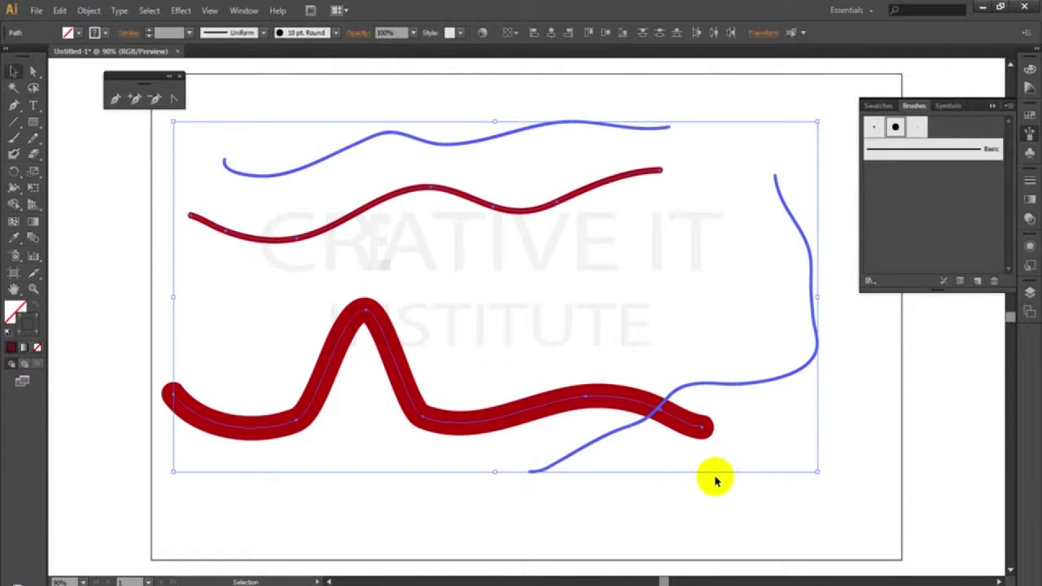
pyautogui.press('Delete')
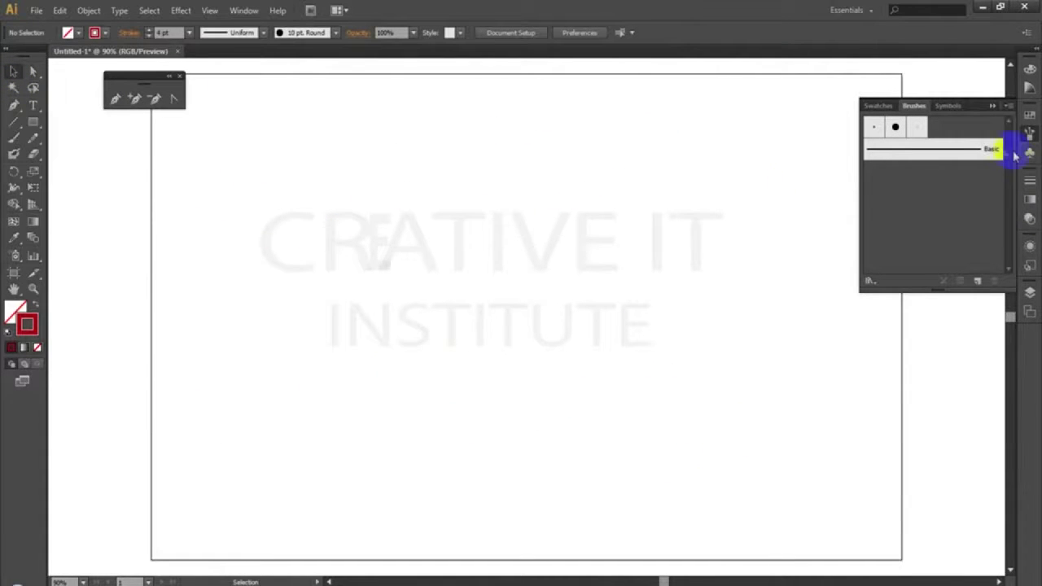
# - Open the Decorative_Scatter brush library and place it directly below the Brushes panel
pyautogui.click(1008, 108)
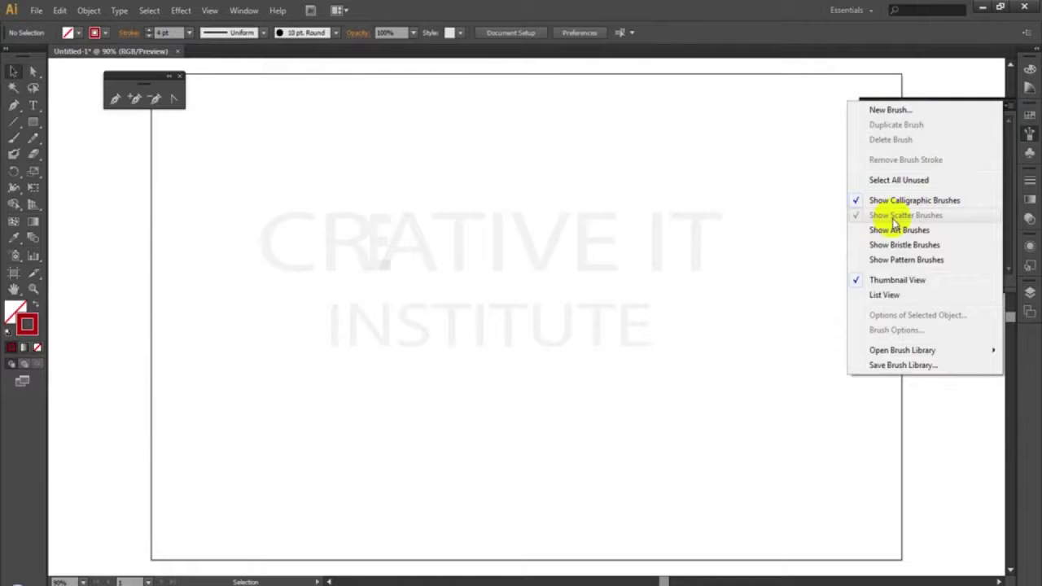
pyautogui.click(243, 12)
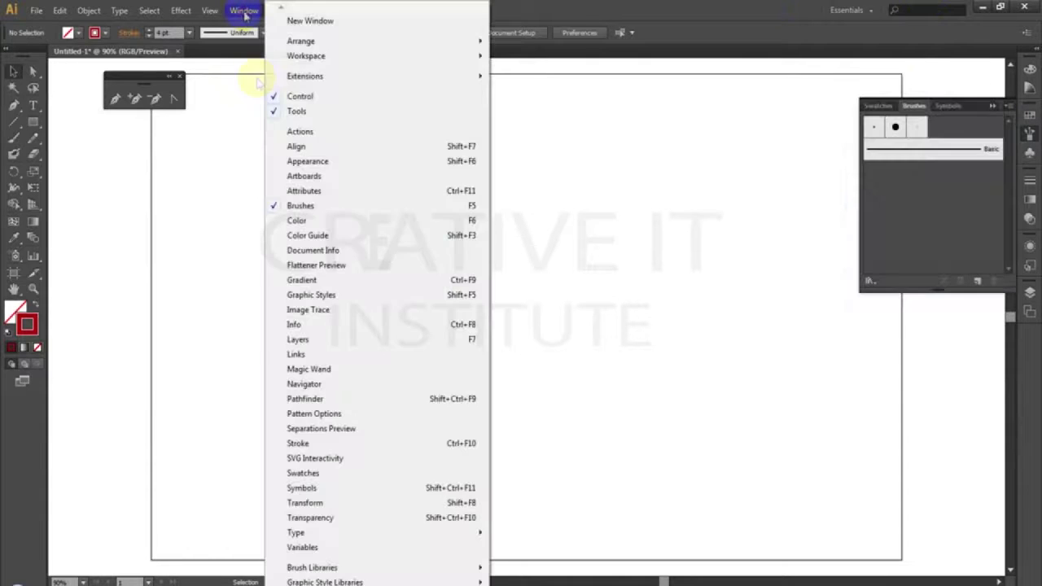
pyautogui.moveTo(349, 568)
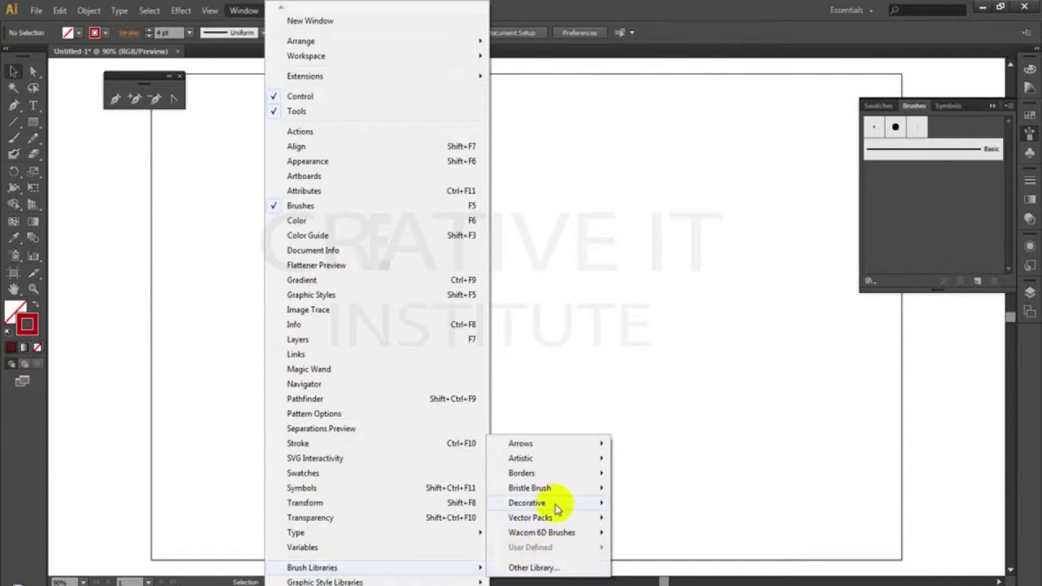
pyautogui.moveTo(557, 510)
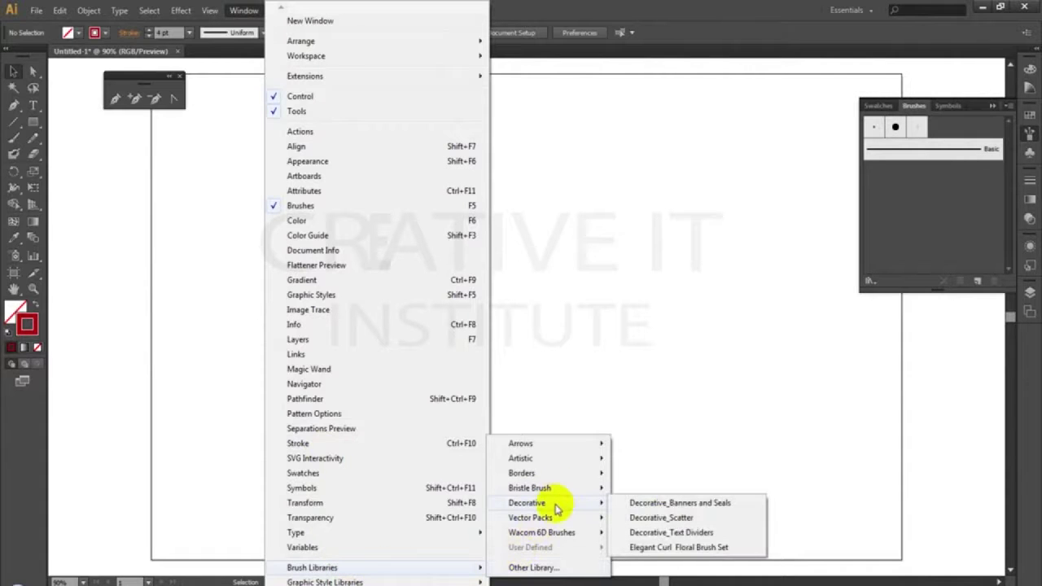
pyautogui.click(709, 522)
pyautogui.moveTo(591, 351)
pyautogui.mouseDown()
pyautogui.moveTo(605, 480)
pyautogui.moveTo(616, 486)
pyautogui.mouseUp()
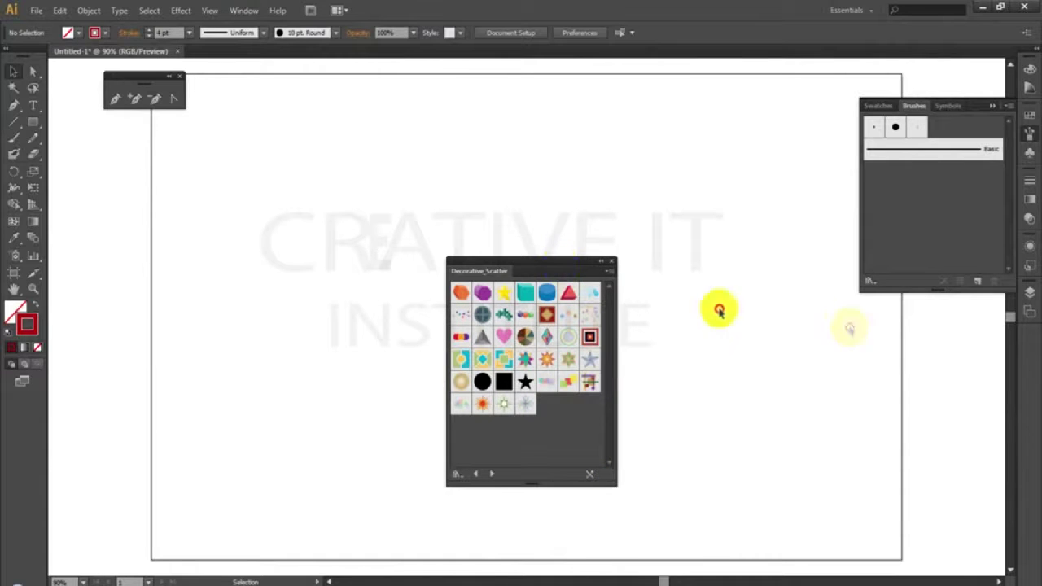
pyautogui.moveTo(547, 263); pyautogui.dragTo(935, 308)
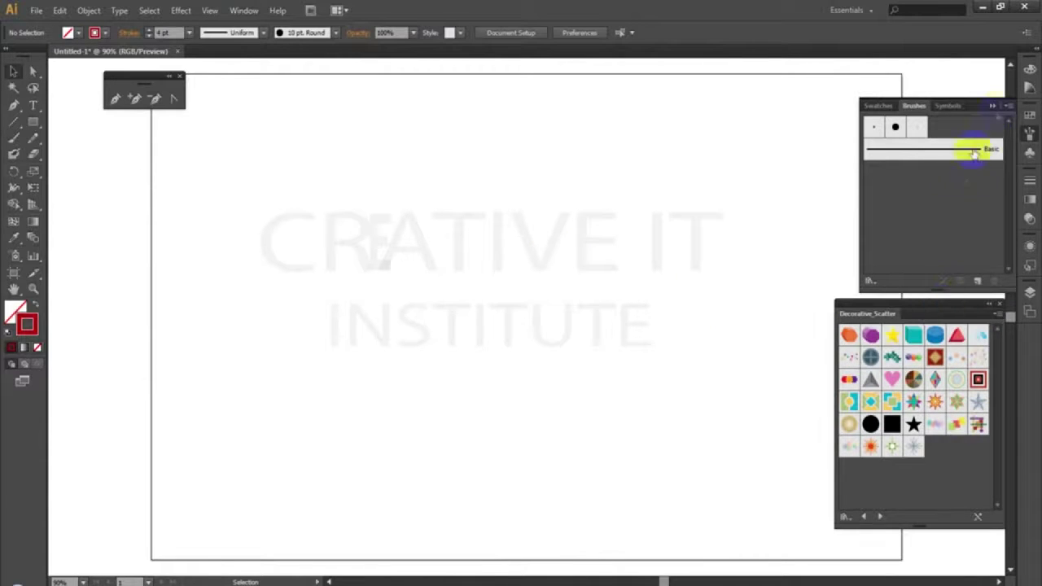
# - Add the orange 3D geometric scatter brush from the Decorative_Scatter library to the document's brushes and make it active
pyautogui.click(1009, 106)
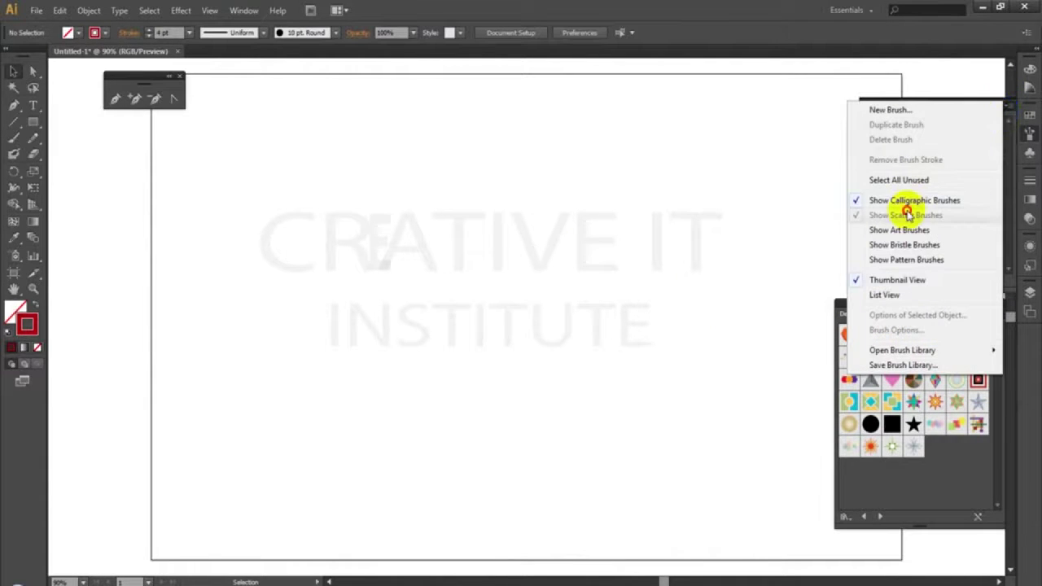
pyautogui.click(792, 22)
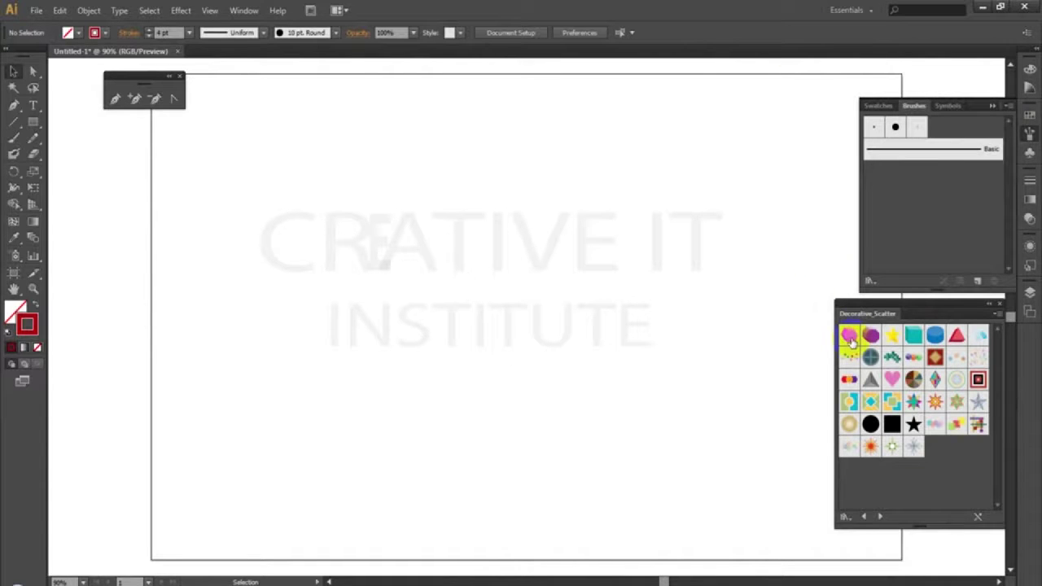
pyautogui.click(849, 342)
pyautogui.click(1009, 106)
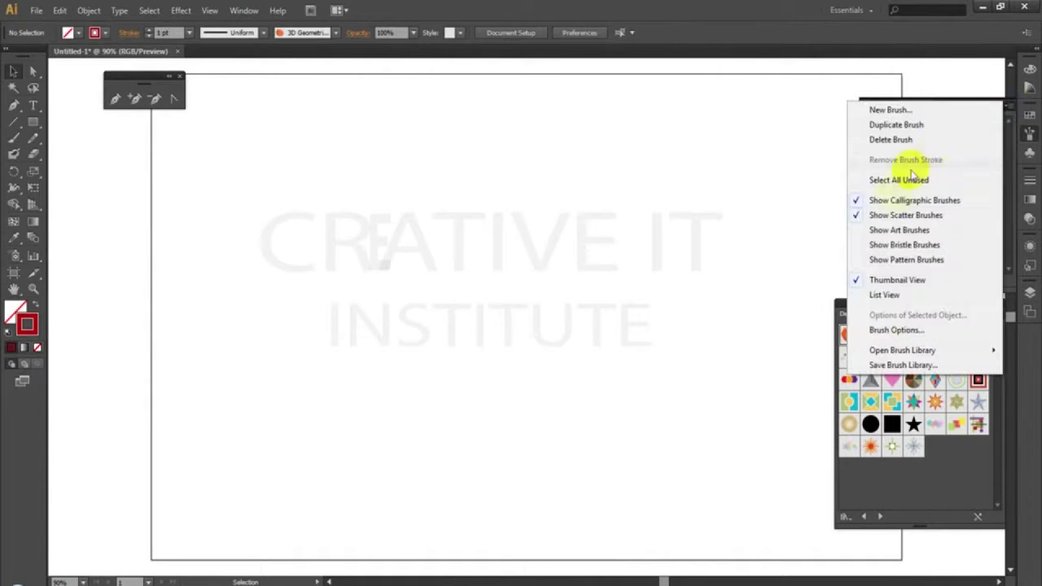
pyautogui.click(790, 19)
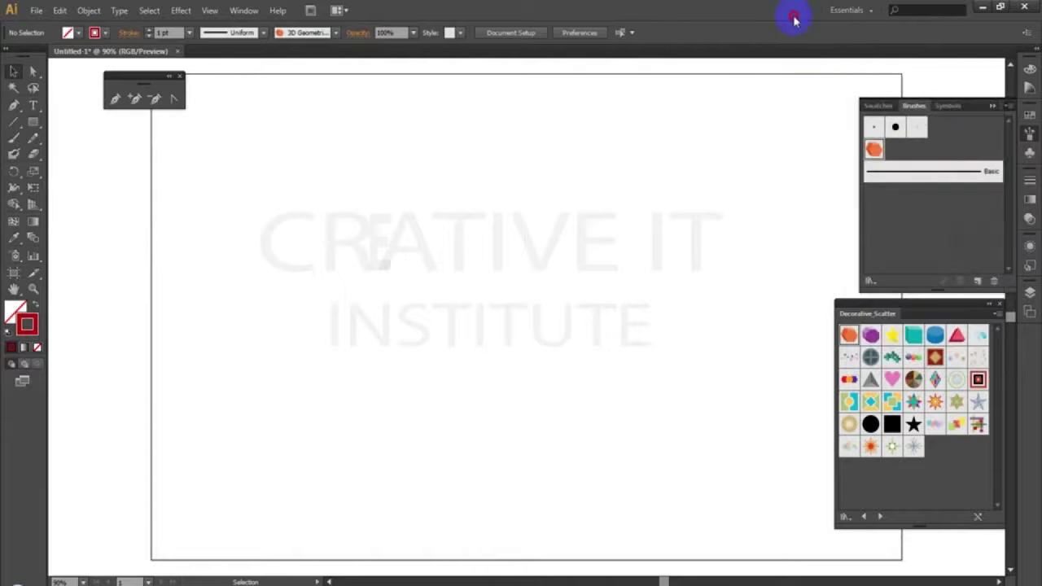
pyautogui.click(875, 148)
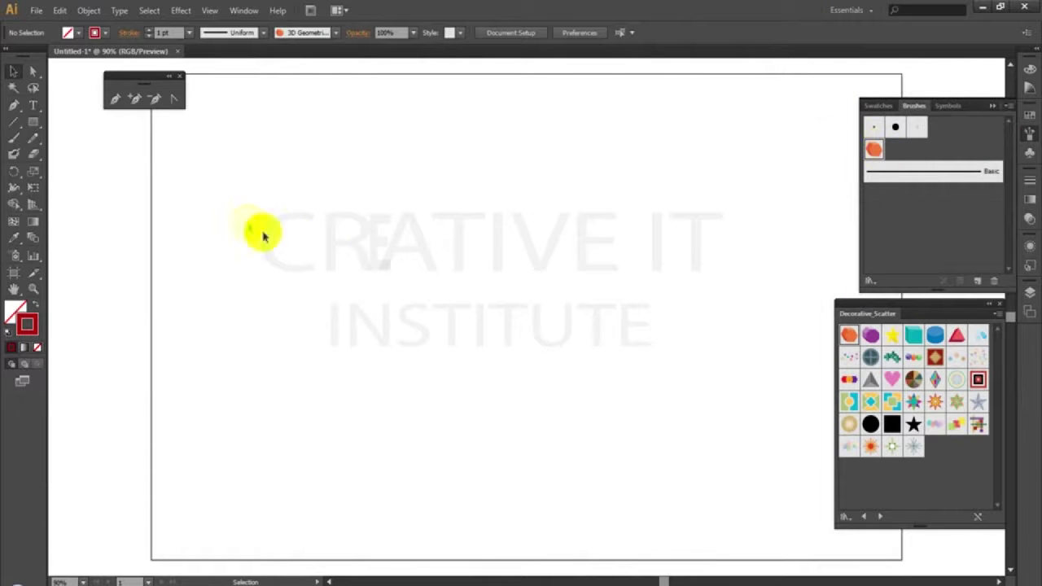
# - Paint a wavy stroke of orange hexagons across the artboard's upper part and a wavy stroke with the Hearts brush below it
pyautogui.click(11, 140)
pyautogui.moveTo(171, 176)
pyautogui.mouseDown()
pyautogui.moveTo(409, 201)
pyautogui.moveTo(649, 182)
pyautogui.moveTo(645, 192)
pyautogui.mouseUp()
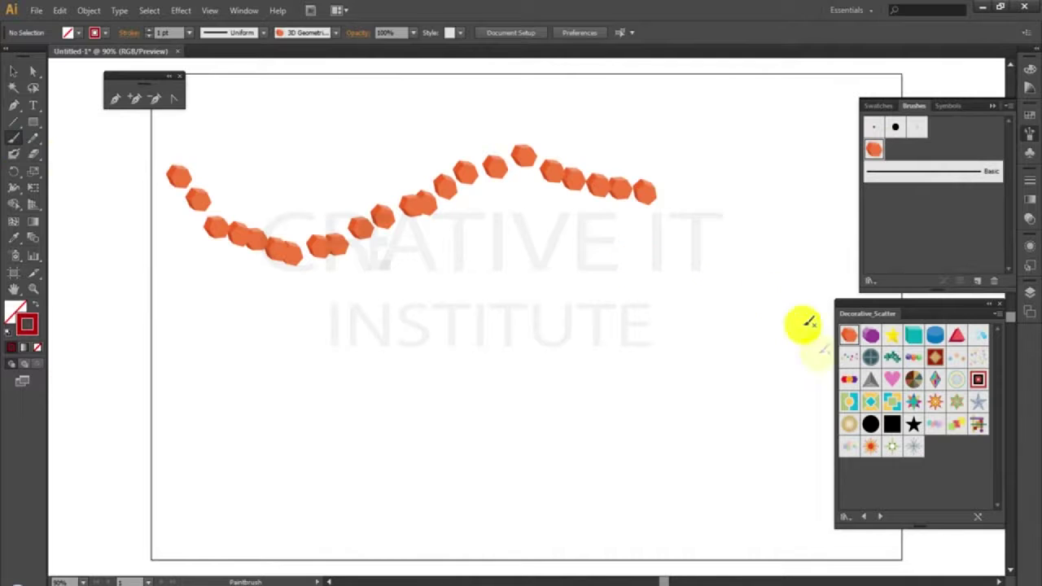
pyautogui.click(891, 378)
pyautogui.moveTo(210, 351)
pyautogui.mouseDown()
pyautogui.moveTo(326, 412)
pyautogui.moveTo(710, 315)
pyautogui.mouseUp()
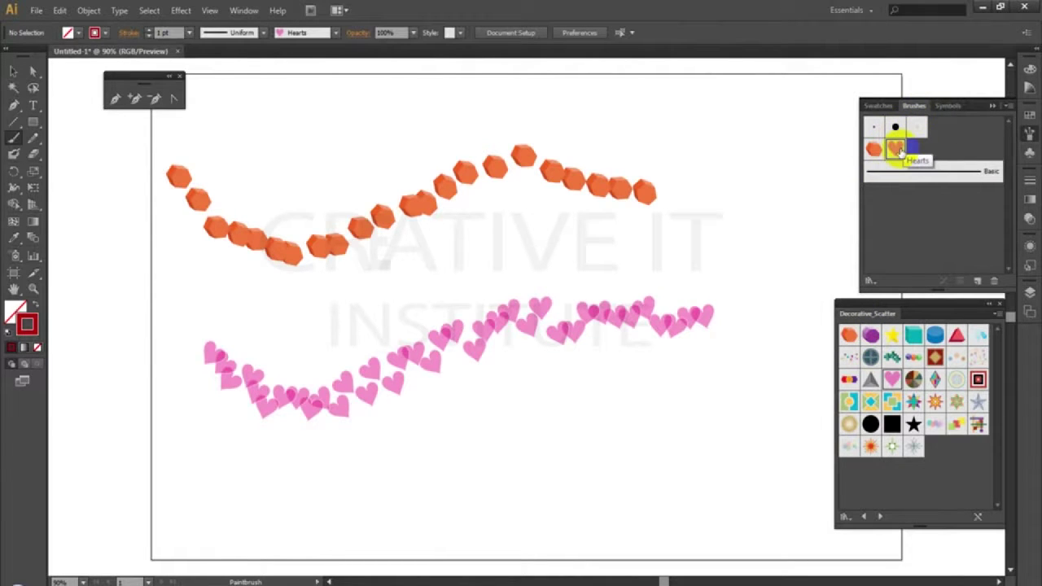
# - Open the Hearts scatter brush's options and preview a fixed size of 447% on the painted stroke
pyautogui.doubleClick(896, 148)
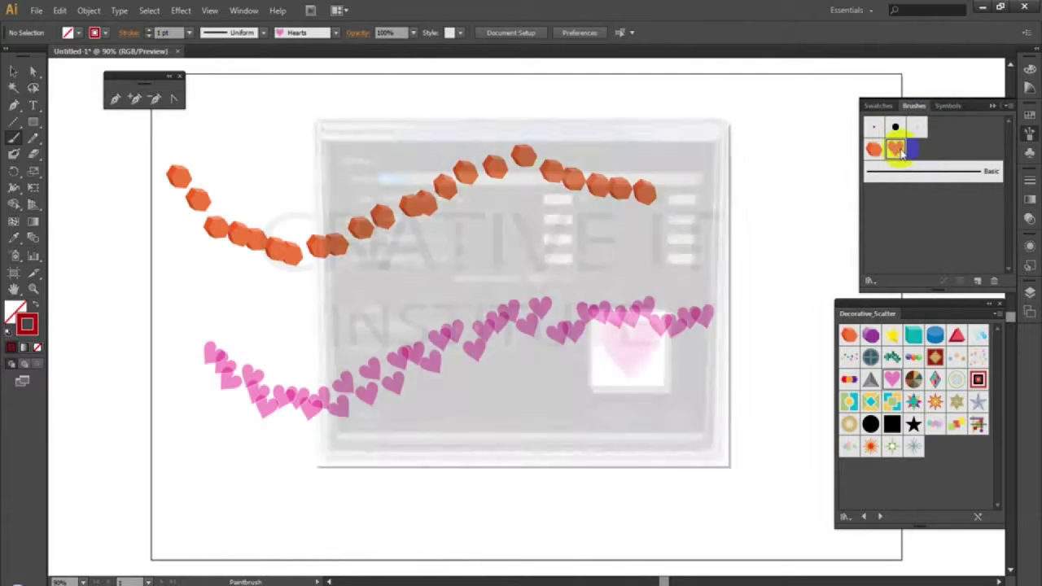
pyautogui.moveTo(453, 135); pyautogui.dragTo(611, 132)
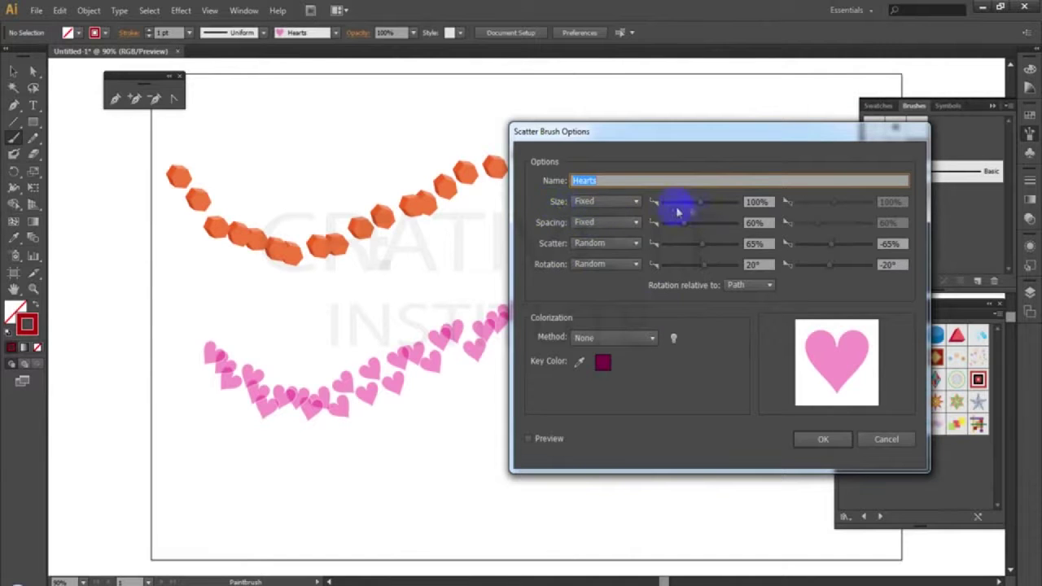
pyautogui.moveTo(701, 204); pyautogui.dragTo(715, 202)
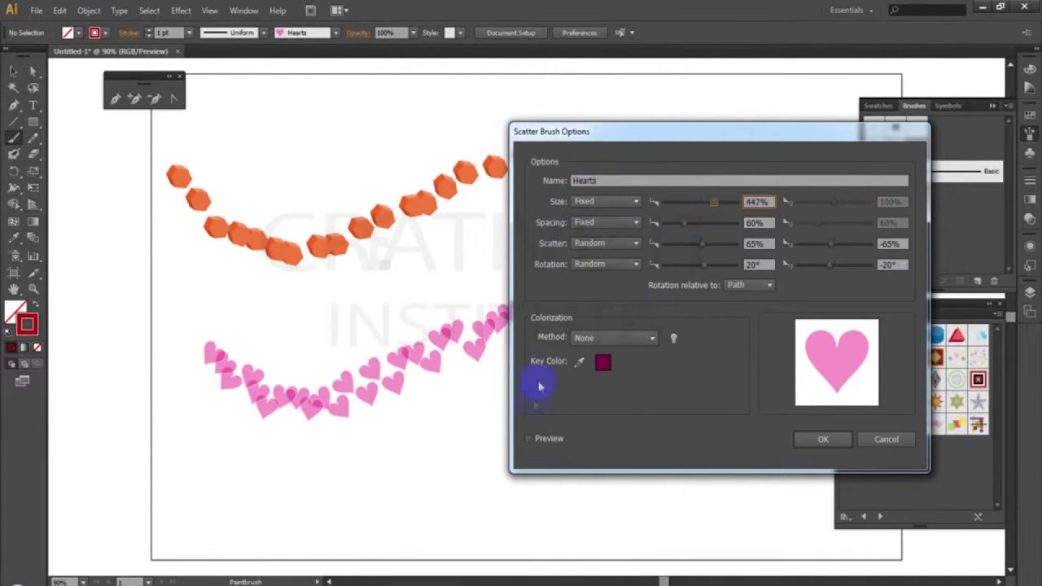
pyautogui.click(529, 440)
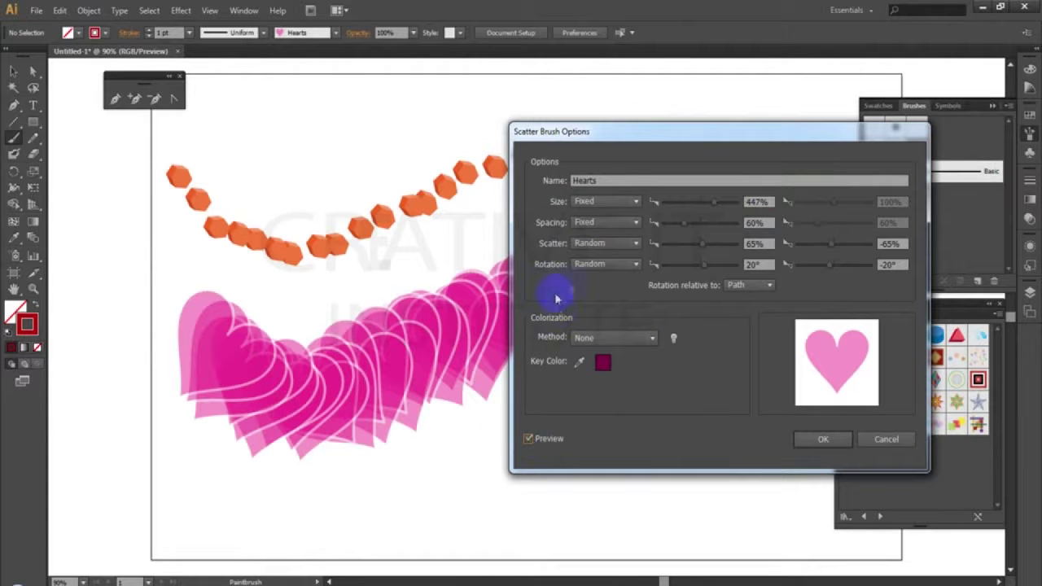
# - Try the Hearts brush at 77% size, 89% spacing, -504% scatter and -138° rotation, and cancel without applying the changes
pyautogui.moveTo(710, 208); pyautogui.dragTo(696, 227)
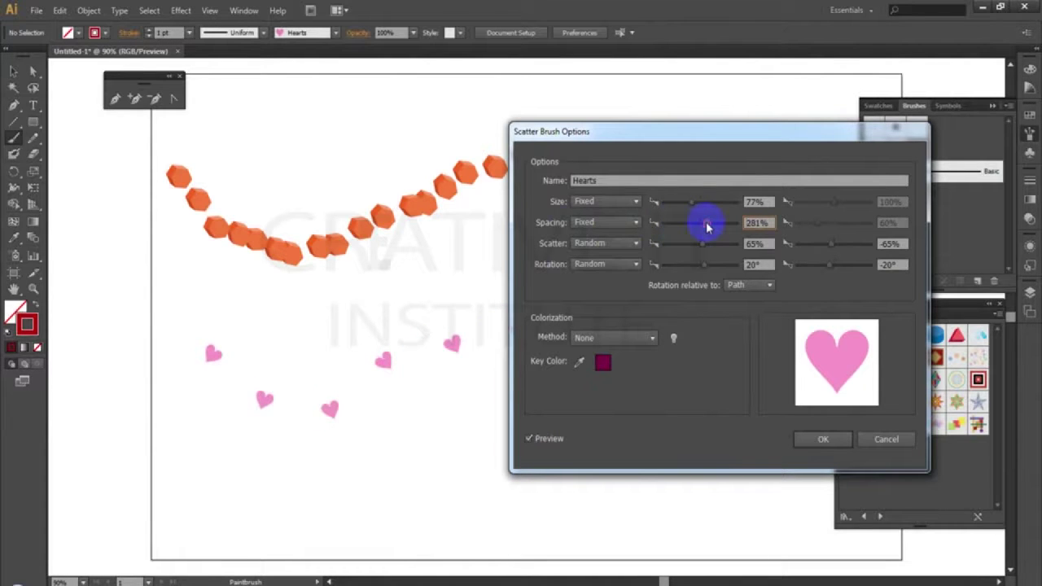
pyautogui.moveTo(698, 227); pyautogui.dragTo(683, 247)
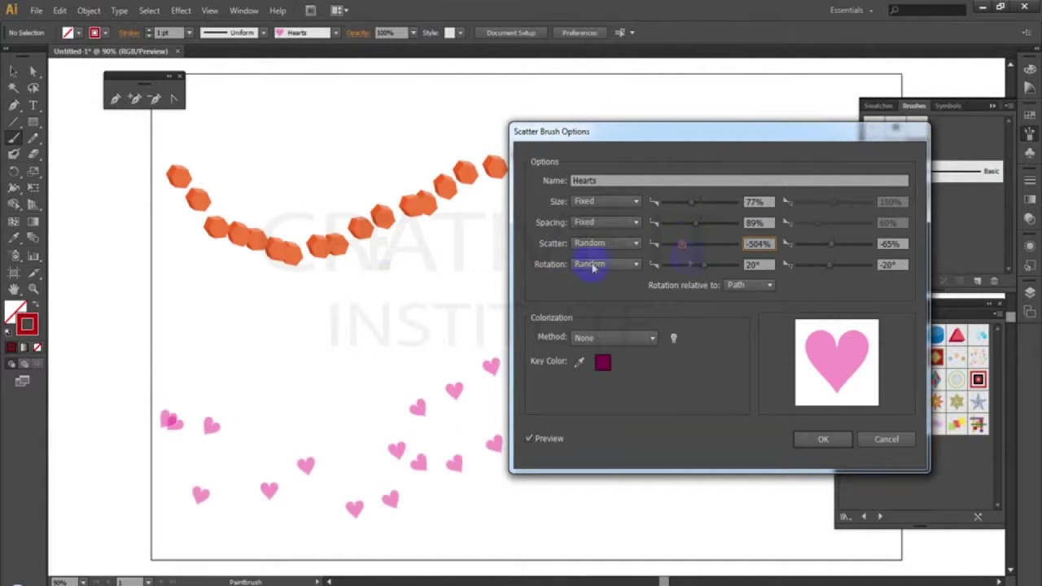
pyautogui.moveTo(705, 266); pyautogui.dragTo(728, 265)
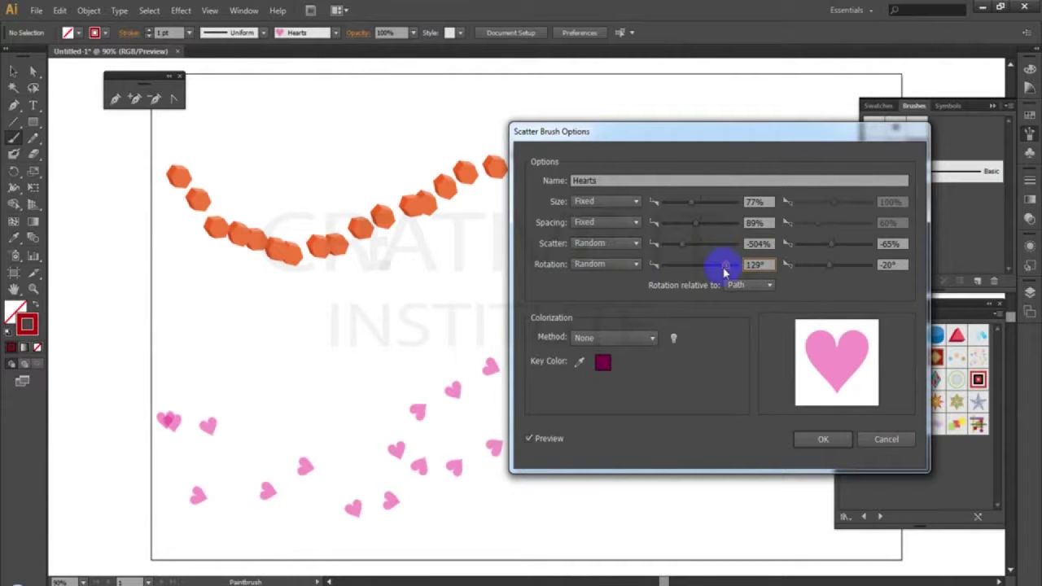
pyautogui.moveTo(712, 266); pyautogui.dragTo(678, 276)
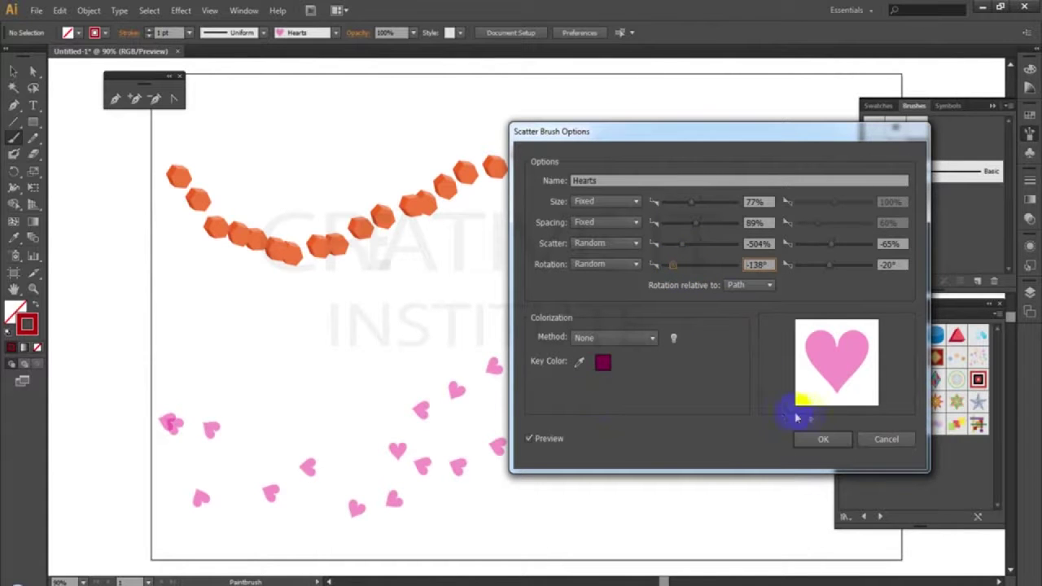
pyautogui.click(821, 439)
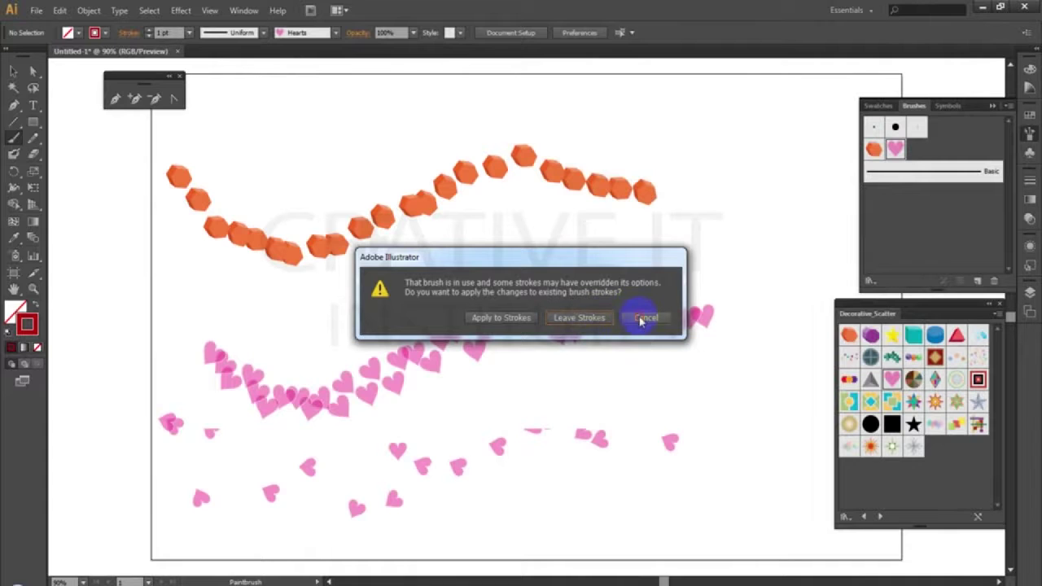
pyautogui.click(632, 322)
# - Paint two more heart strokes, low on the artboard and down its right side, and two transparent-circle scatter strokes along its upper and left edges
pyautogui.moveTo(295, 487)
pyautogui.mouseDown()
pyautogui.moveTo(481, 466)
pyautogui.moveTo(708, 407)
pyautogui.mouseUp()
pyautogui.moveTo(771, 326); pyautogui.dragTo(742, 487)
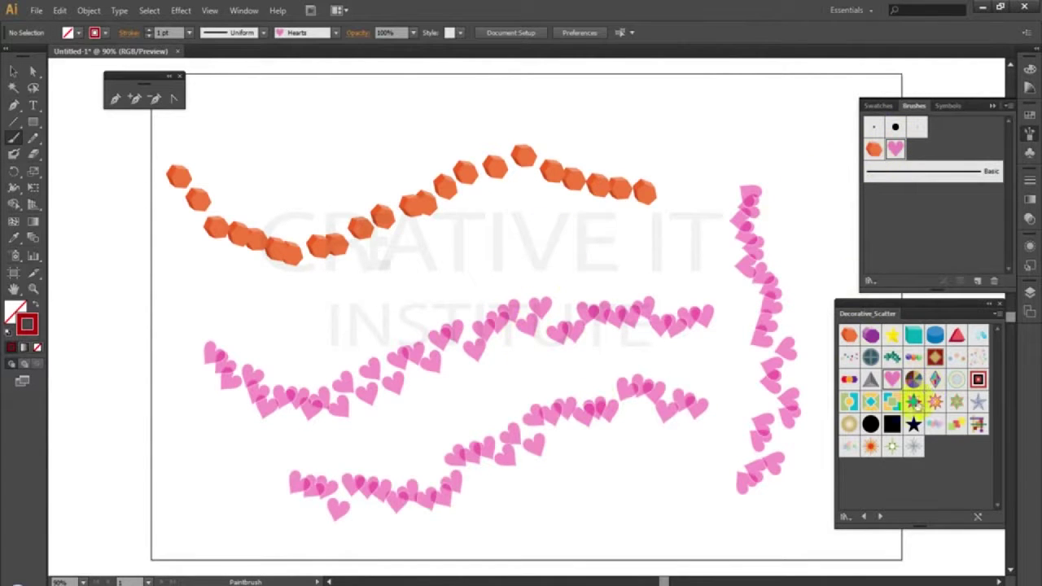
pyautogui.click(937, 423)
pyautogui.moveTo(236, 148); pyautogui.dragTo(847, 131)
pyautogui.moveTo(188, 259); pyautogui.dragTo(185, 464)
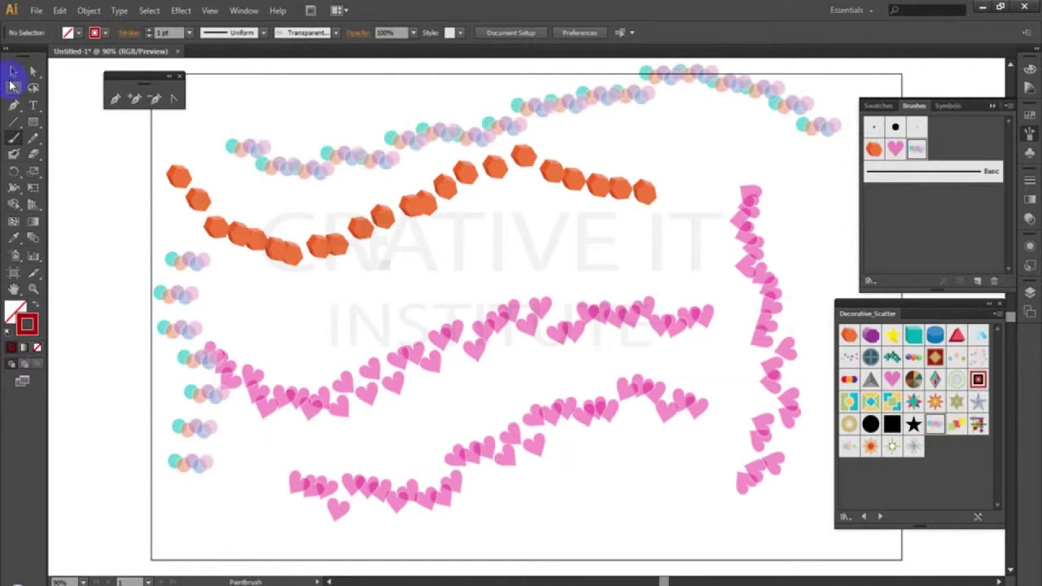
# - Select the upper transparent-circle stroke and pull its low anchor point down to the first heart stroke, forming a deep V
pyautogui.click(13, 74)
pyautogui.click(360, 154)
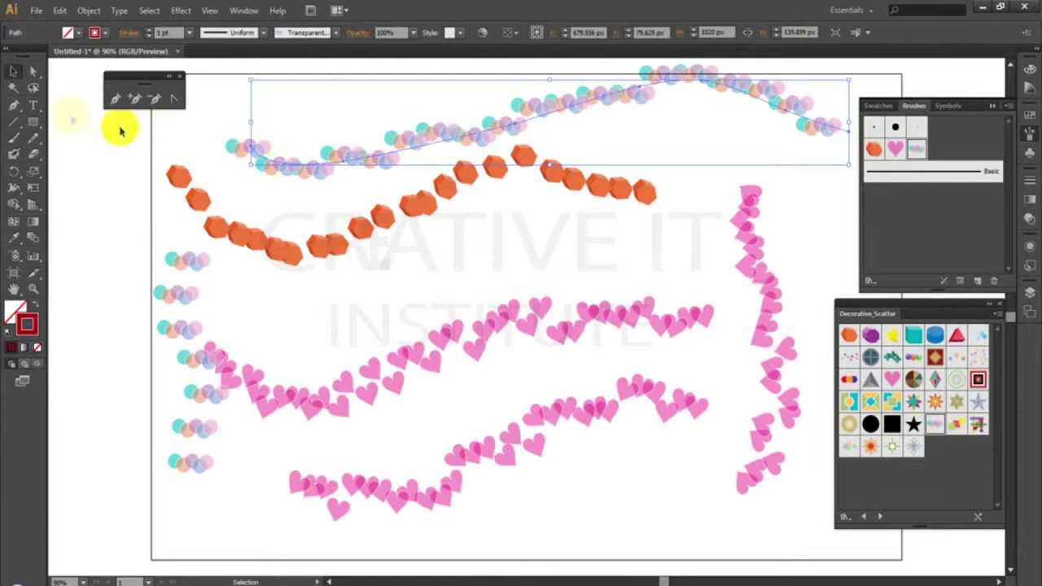
pyautogui.click(33, 72)
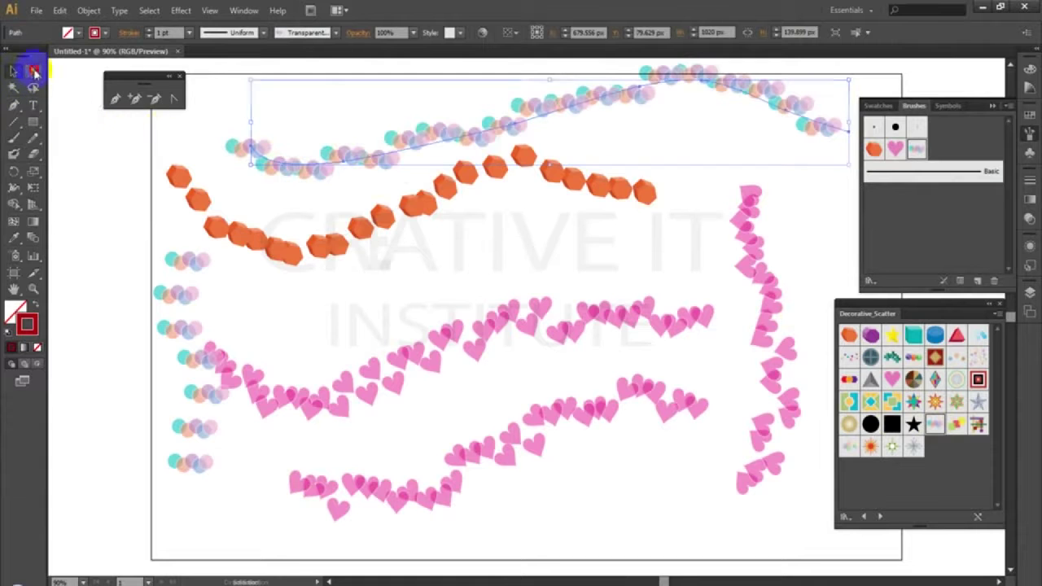
pyautogui.click(353, 173)
pyautogui.moveTo(342, 159); pyautogui.dragTo(409, 338)
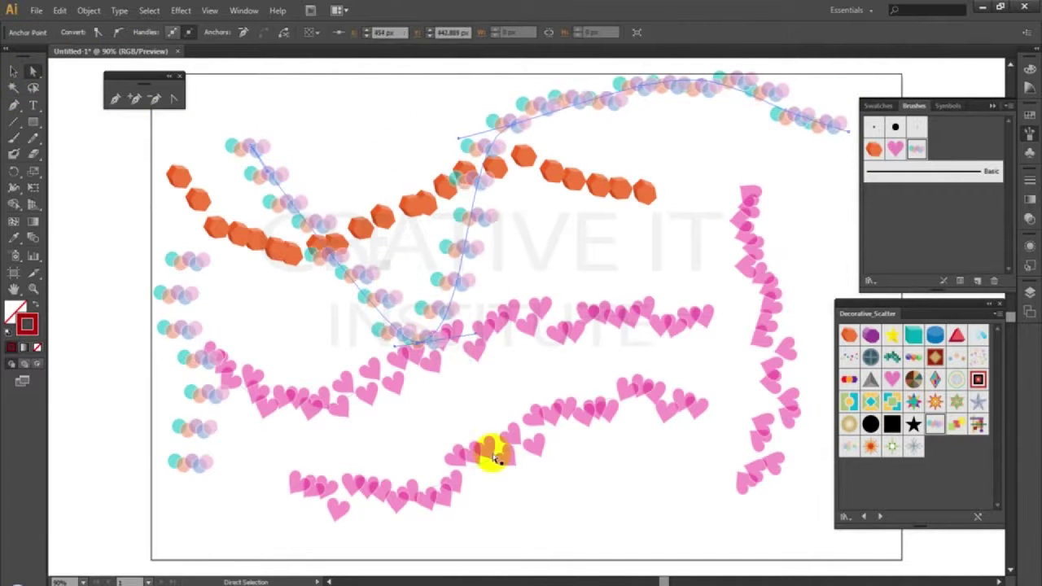
# - Bend the rising side of the transparent-circle stroke by extending its direction handle far toward the artboard's upper left
pyautogui.click(105, 242)
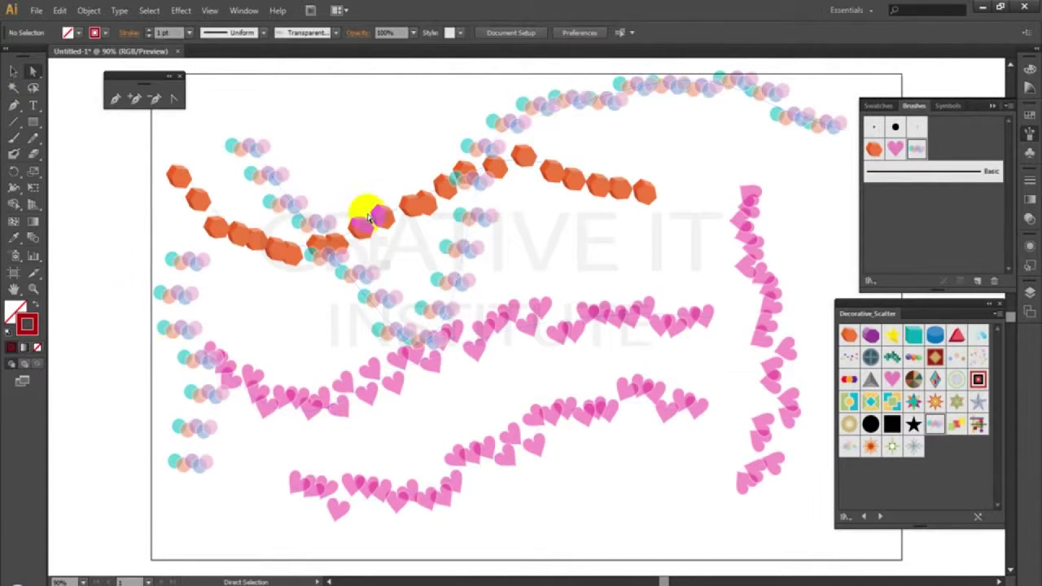
pyautogui.click(461, 142)
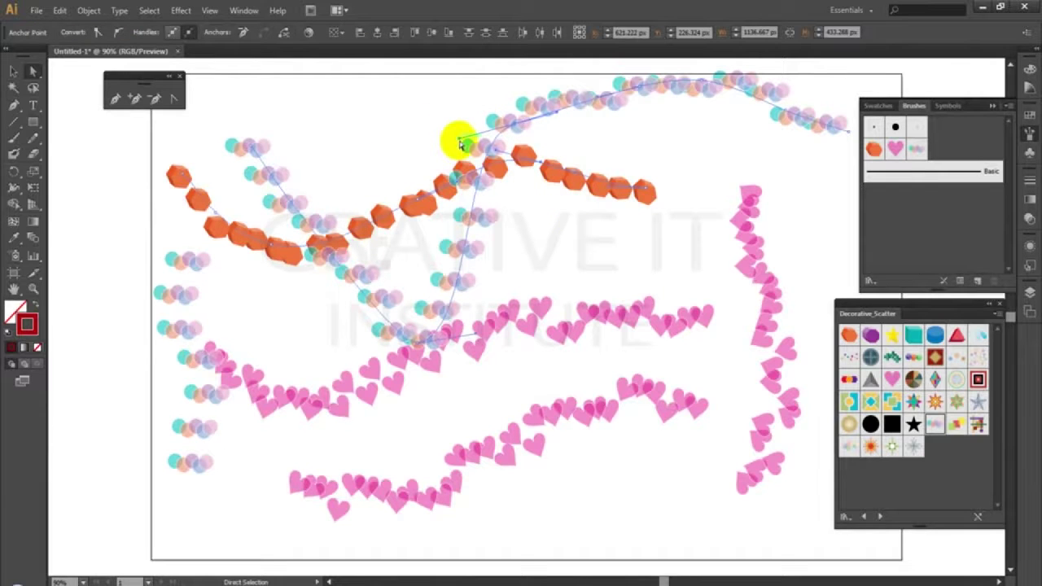
pyautogui.moveTo(461, 143)
pyautogui.mouseDown()
pyautogui.moveTo(407, 105)
pyautogui.moveTo(294, 102)
pyautogui.mouseUp()
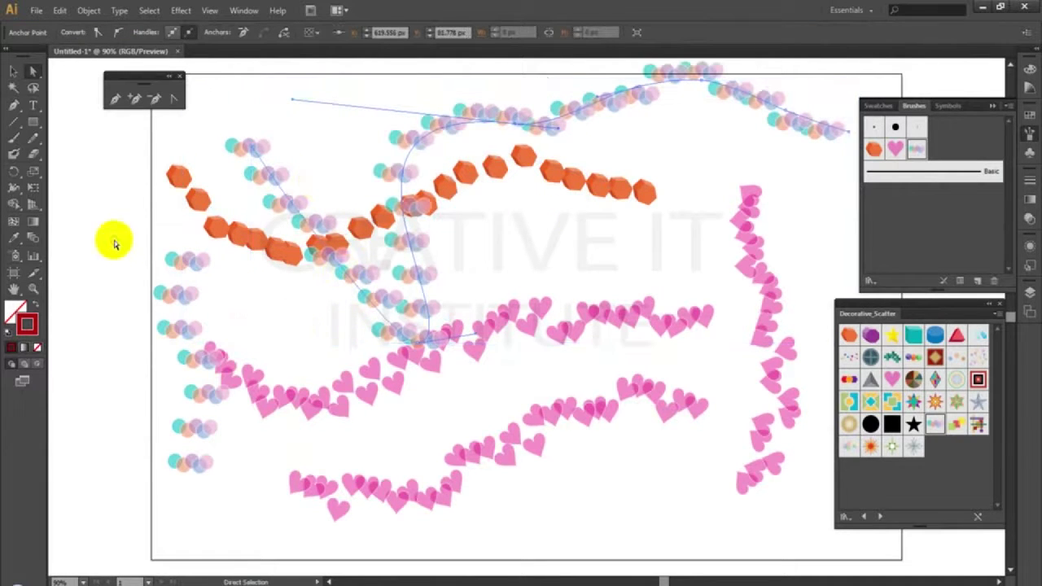
pyautogui.click(111, 240)
# - Select all the hexagon, heart and circle scatter strokes on the artboard and delete them
pyautogui.click(13, 72)
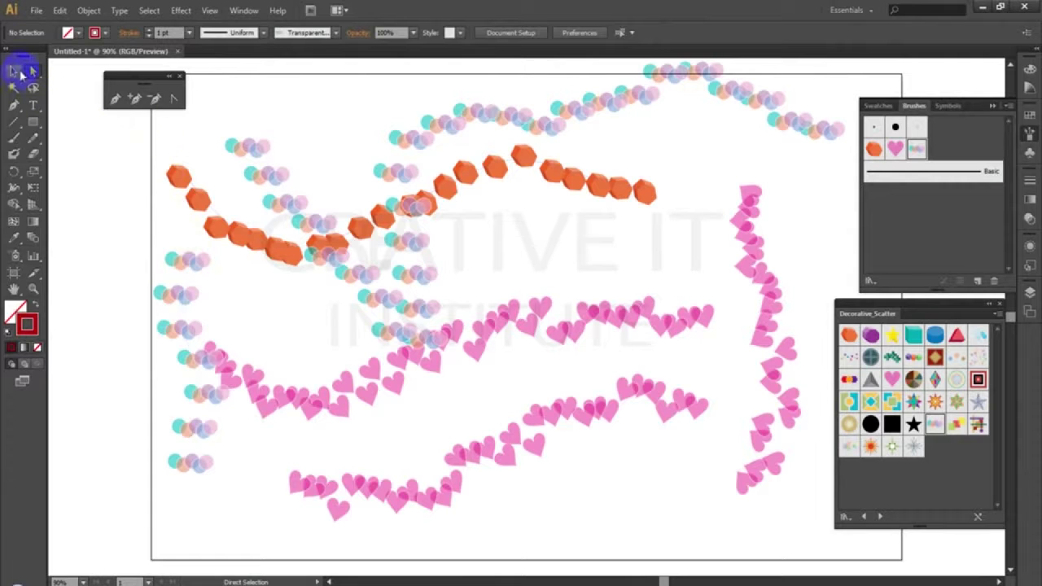
pyautogui.moveTo(97, 130)
pyautogui.mouseDown()
pyautogui.moveTo(574, 389)
pyautogui.moveTo(788, 484)
pyautogui.mouseUp()
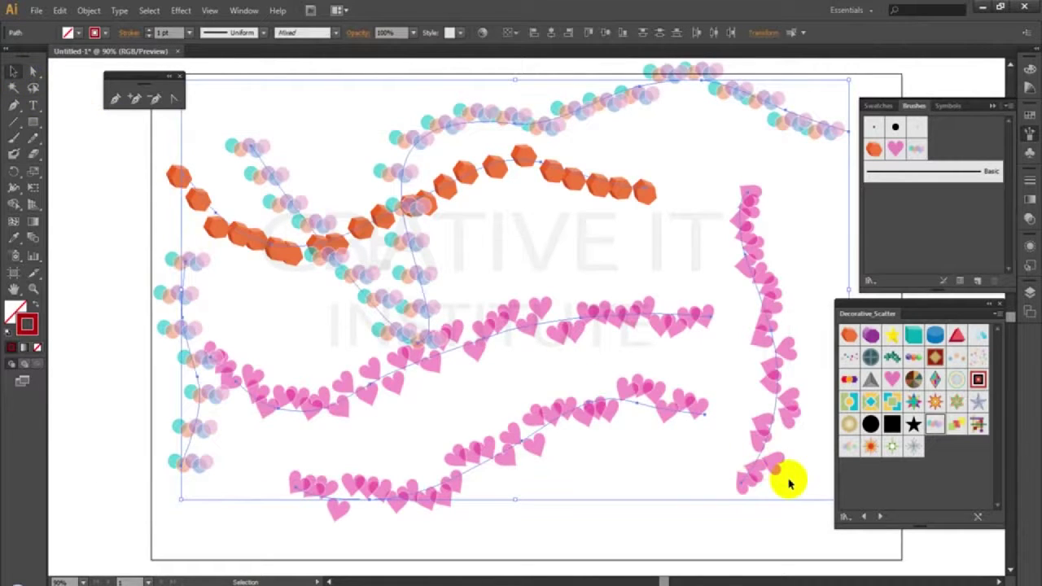
pyautogui.press('Delete')
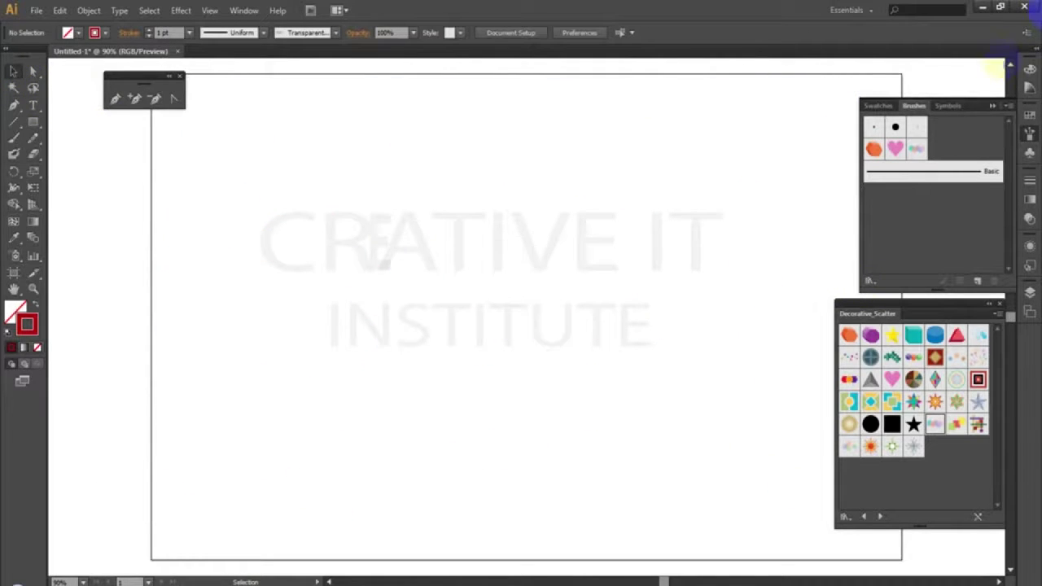
# - Show the art brushes in the Brushes panel
pyautogui.click(1008, 105)
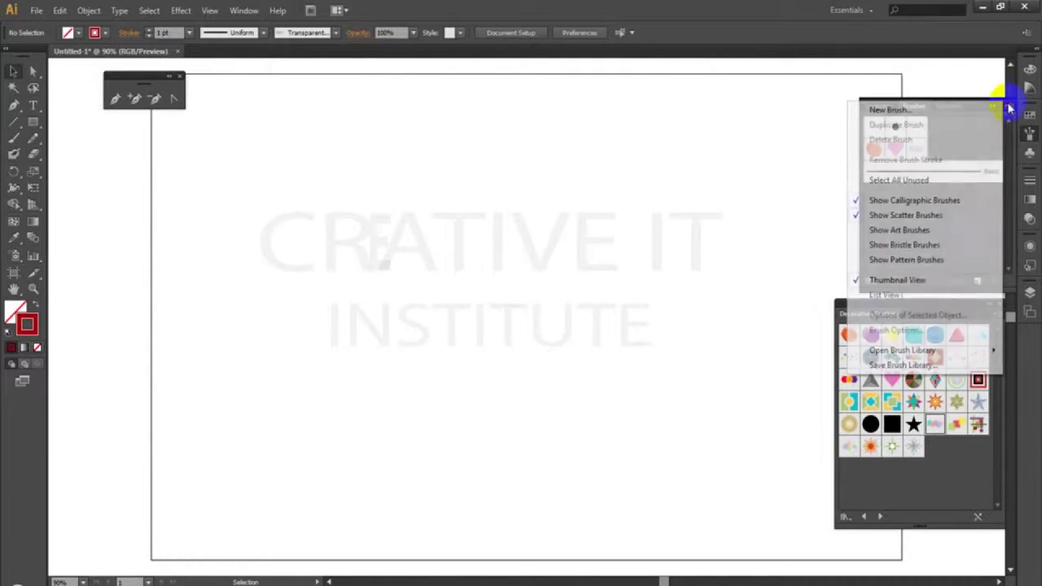
pyautogui.click(928, 230)
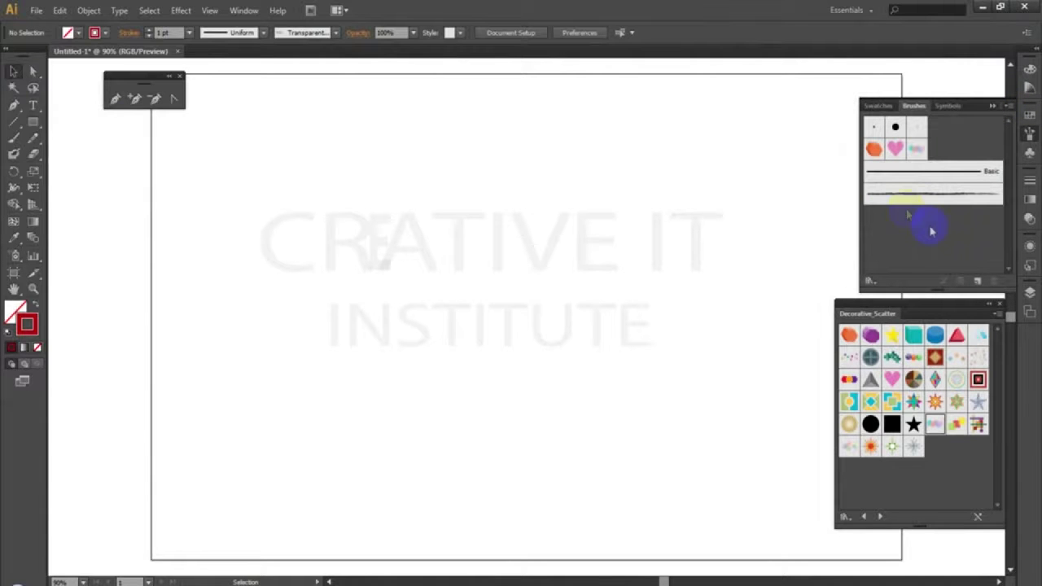
# - Open the Artistic_Calligraphic brush library
pyautogui.click(243, 10)
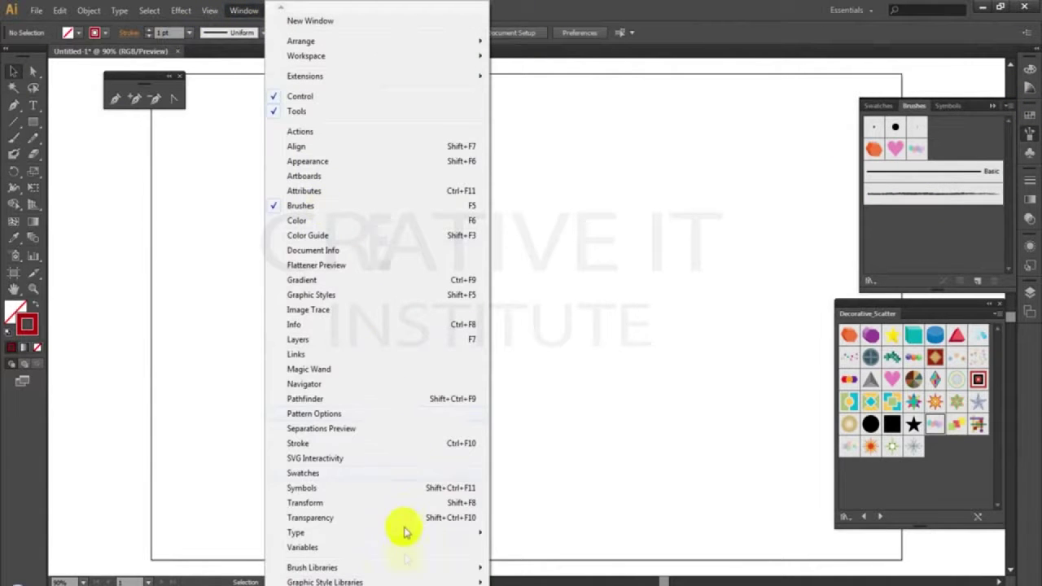
pyautogui.moveTo(417, 568)
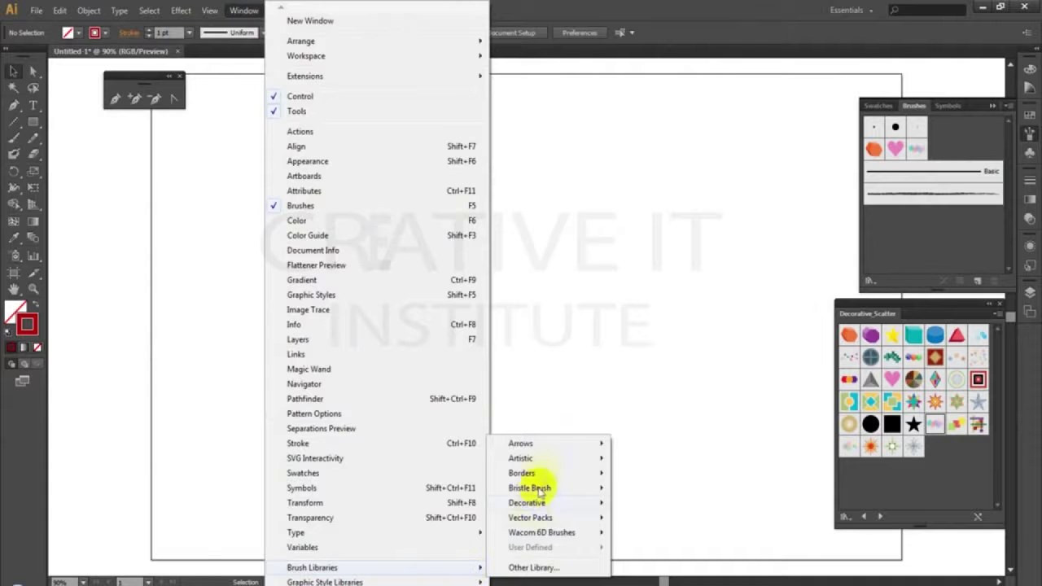
pyautogui.moveTo(542, 459)
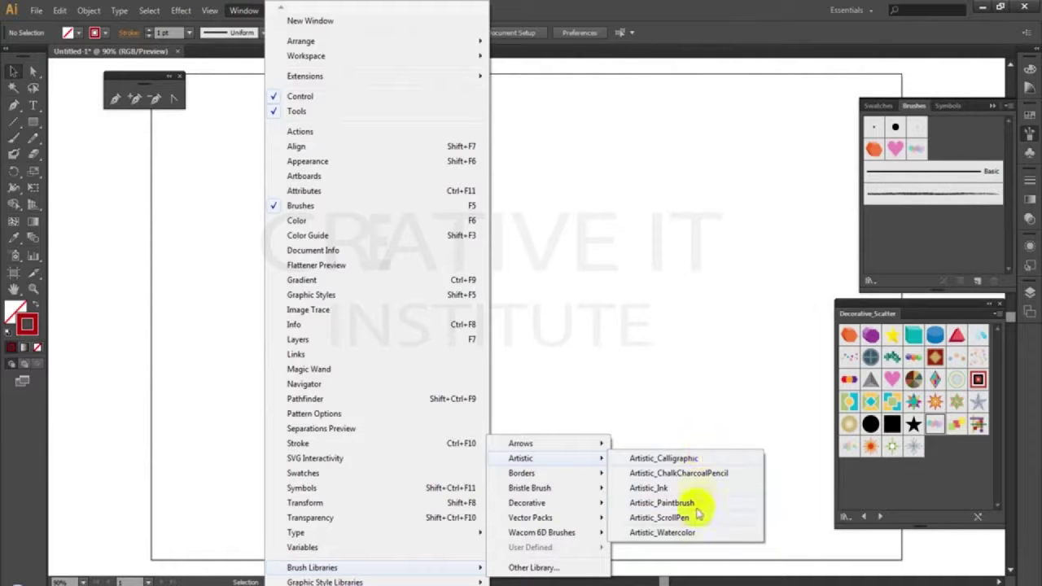
pyautogui.click(707, 460)
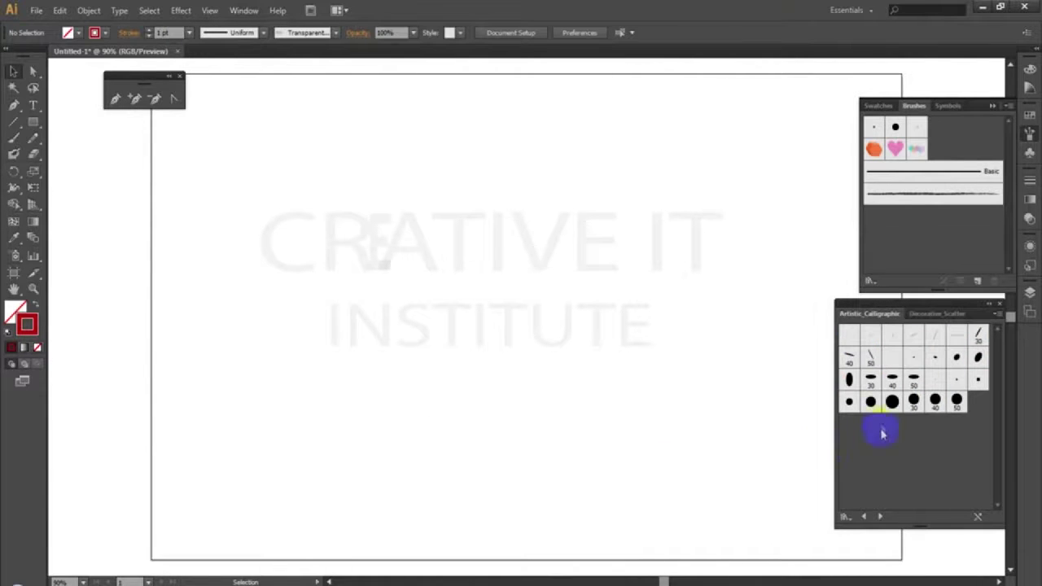
# - Paint a long horizontal wave with the 20 pt. Round brush and a vertical curve near the artboard's right edge with the 30 pt. Oval brush
pyautogui.click(892, 401)
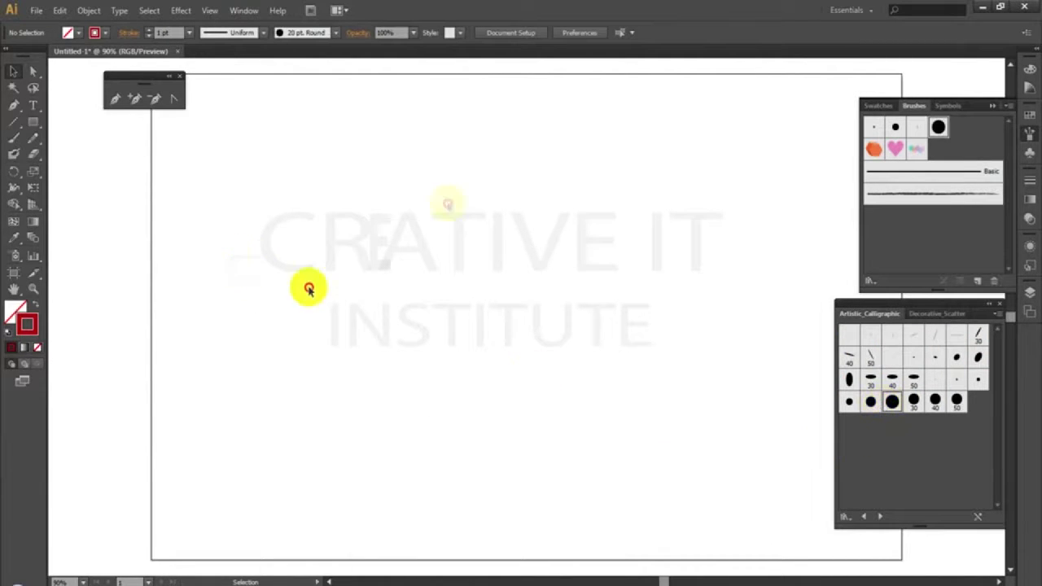
pyautogui.click(13, 136)
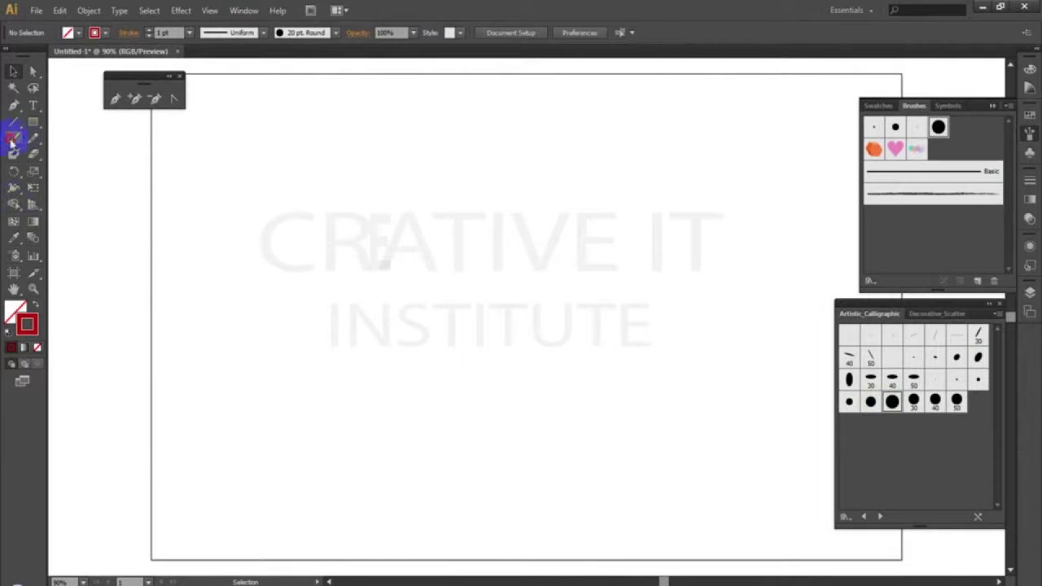
pyautogui.moveTo(202, 232)
pyautogui.mouseDown()
pyautogui.moveTo(436, 194)
pyautogui.moveTo(671, 203)
pyautogui.mouseUp()
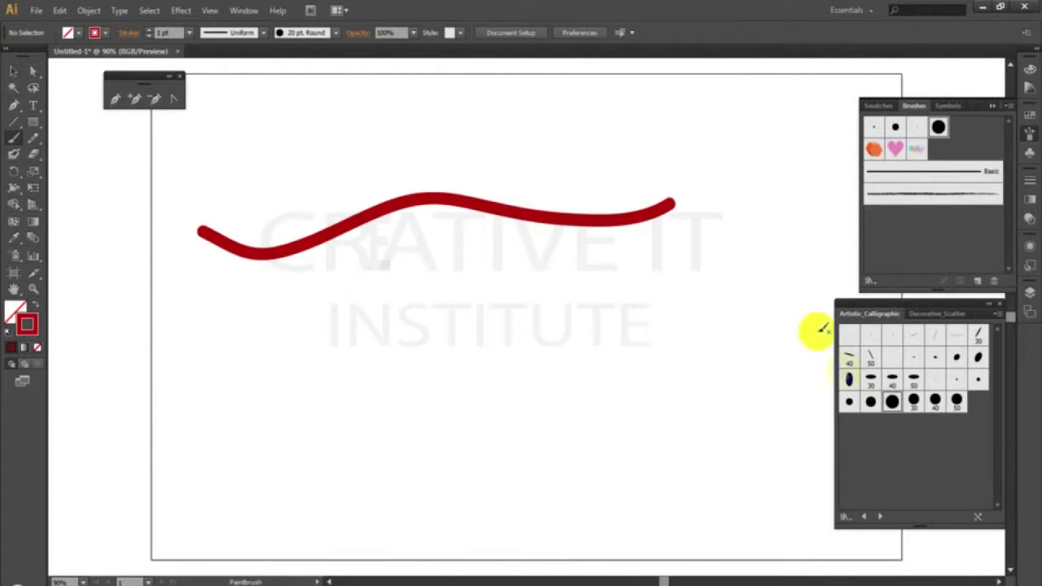
pyautogui.click(871, 381)
pyautogui.moveTo(743, 170); pyautogui.dragTo(777, 365)
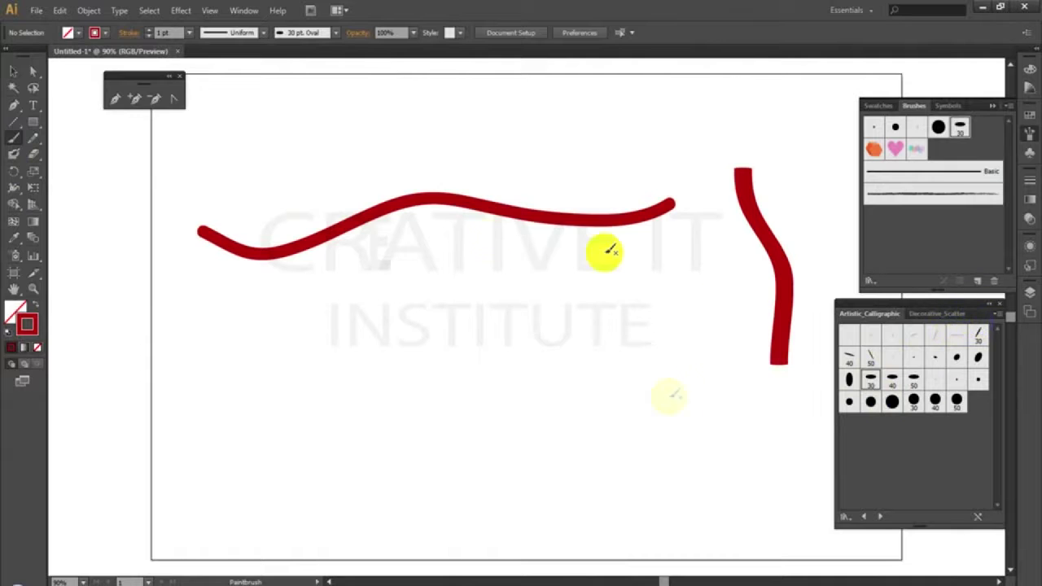
# - Open the Artistic_ChalkCharcoalPencil brush library and paint a diagonal stroke below the red wave with its first, scratchy chalk brush
pyautogui.click(237, 10)
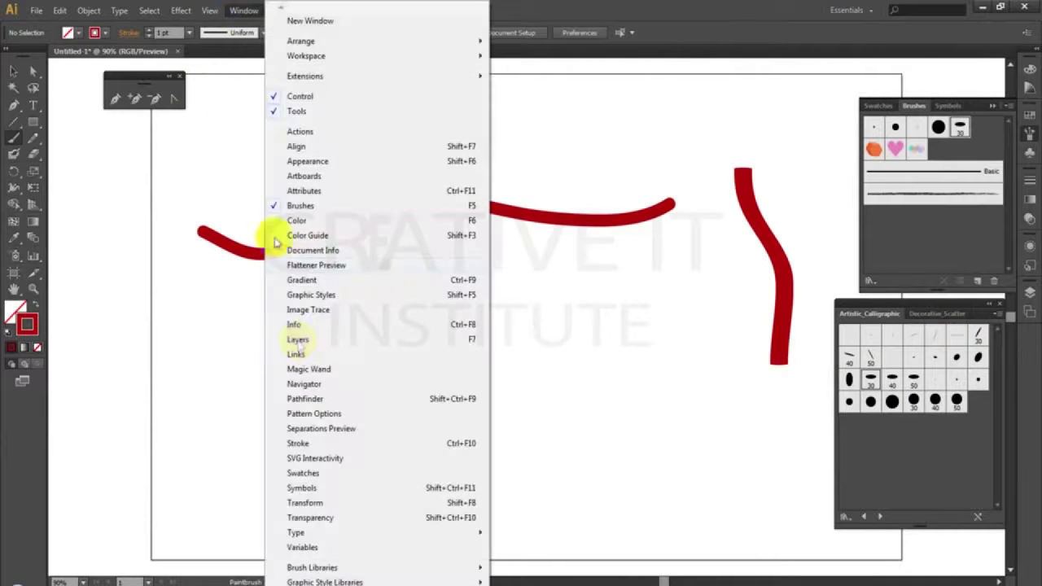
pyautogui.moveTo(326, 568)
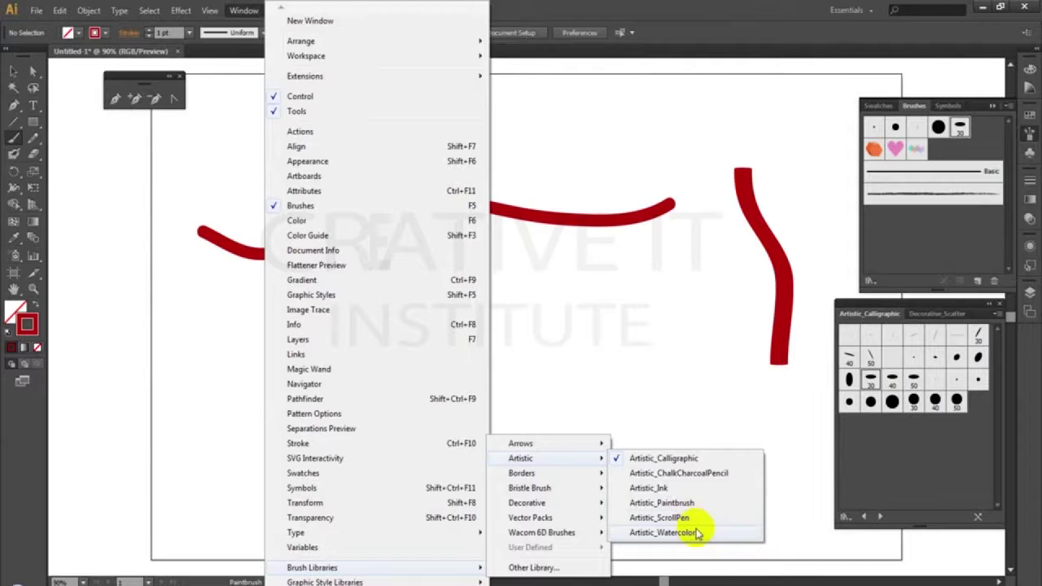
pyautogui.click(714, 479)
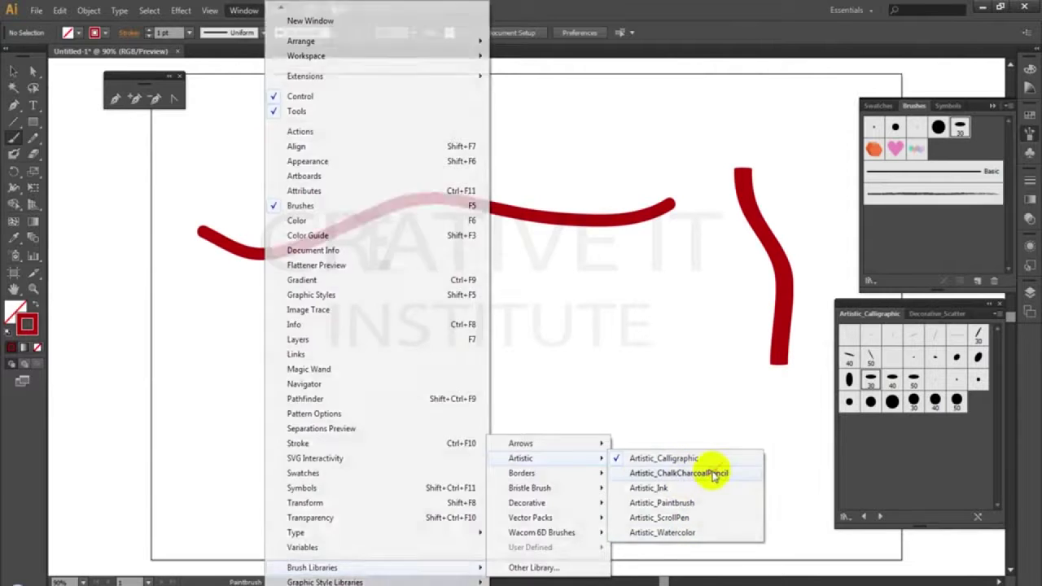
pyautogui.click(879, 335)
pyautogui.moveTo(535, 301); pyautogui.dragTo(609, 492)
# - Set the stroke colour to magenta and paint two chalk strokes, one beside the vertical red curve and one above the red wave
pyautogui.doubleClick(32, 322)
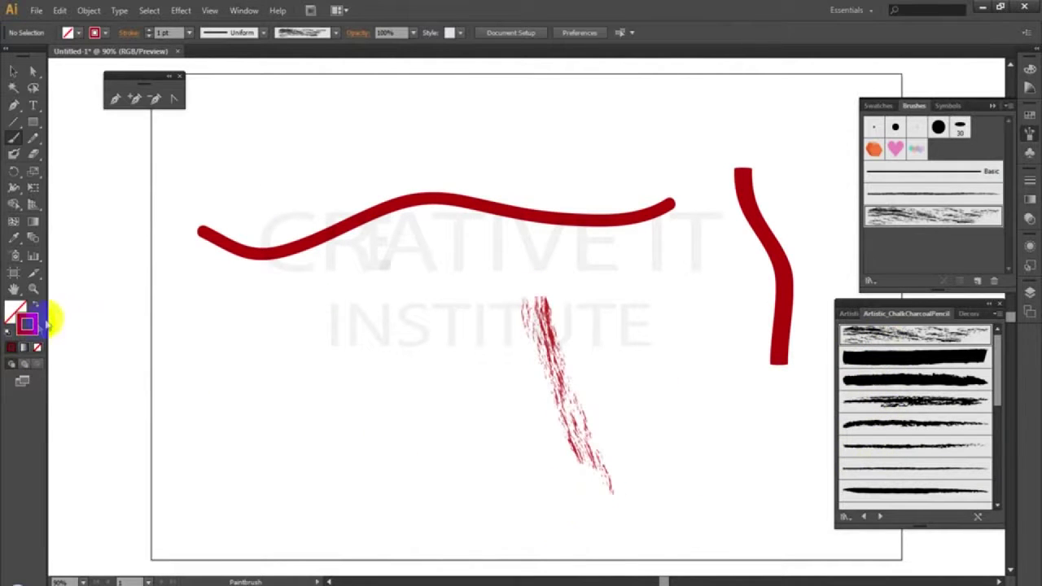
pyautogui.click(533, 236)
pyautogui.click(497, 219)
pyautogui.click(655, 220)
pyautogui.moveTo(690, 176); pyautogui.dragTo(751, 364)
pyautogui.moveTo(607, 112); pyautogui.dragTo(643, 106)
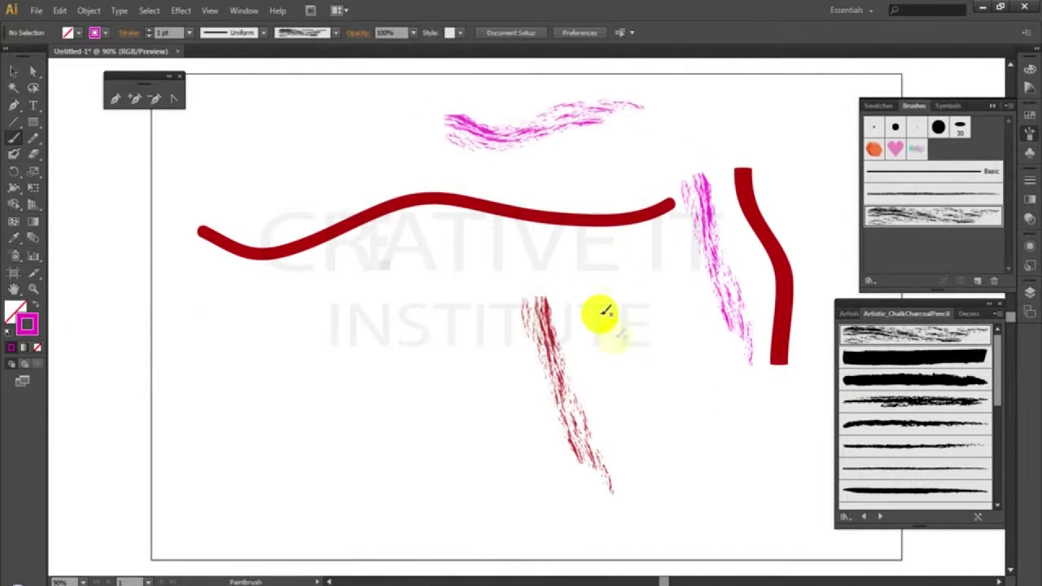
# - Paint two thin magenta strokes in the artboard's lower-left half with the fifth, rough tapered charcoal brush
pyautogui.click(907, 425)
pyautogui.moveTo(255, 346); pyautogui.dragTo(342, 452)
pyautogui.moveTo(442, 311); pyautogui.dragTo(454, 522)
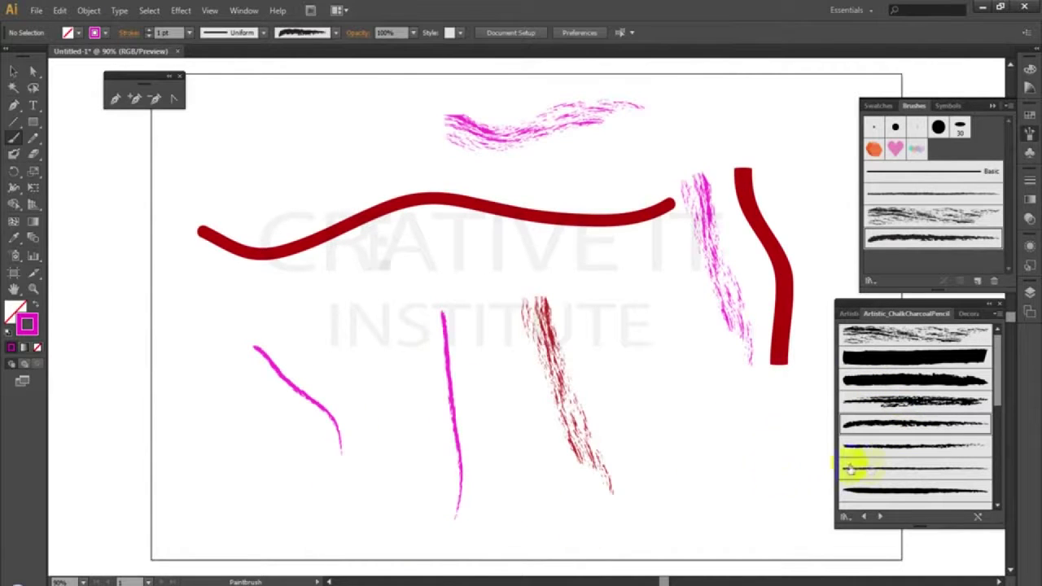
# - Paint a vertical stroke at the artboard's left edge and a wavy diagonal right of centre with the thick, ragged charcoal brush
pyautogui.moveTo(1001, 389); pyautogui.dragTo(996, 453)
pyautogui.click(925, 453)
pyautogui.moveTo(173, 271); pyautogui.dragTo(191, 450)
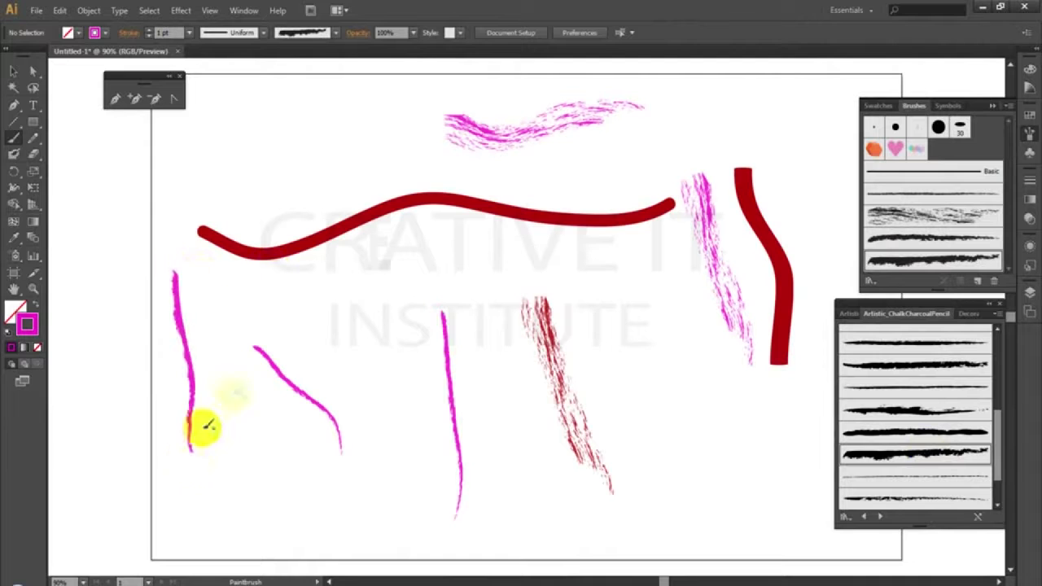
pyautogui.moveTo(599, 270)
pyautogui.mouseDown()
pyautogui.moveTo(689, 322)
pyautogui.moveTo(748, 378)
pyautogui.mouseUp()
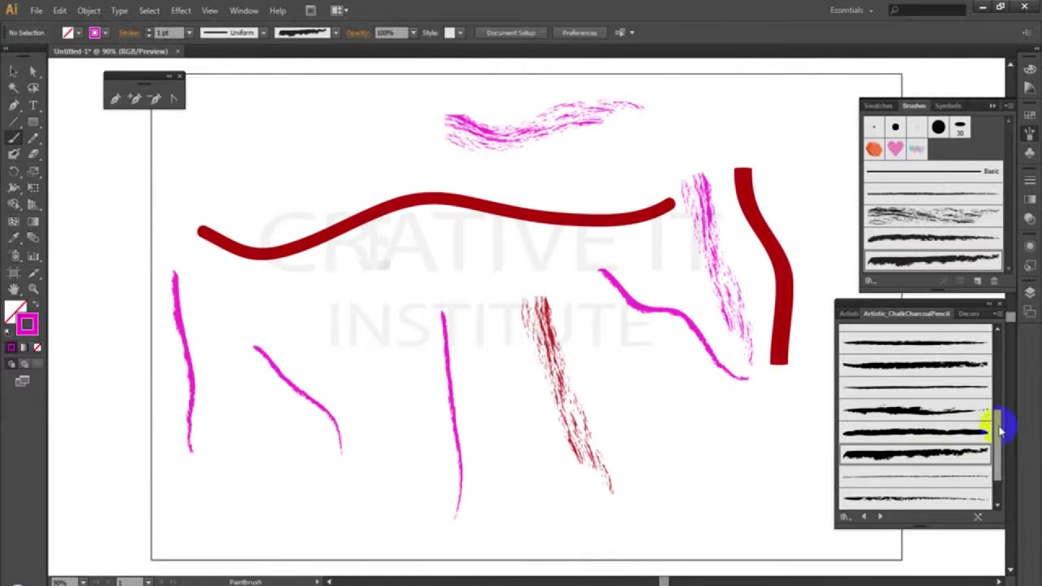
pyautogui.moveTo(1000, 429); pyautogui.dragTo(989, 471)
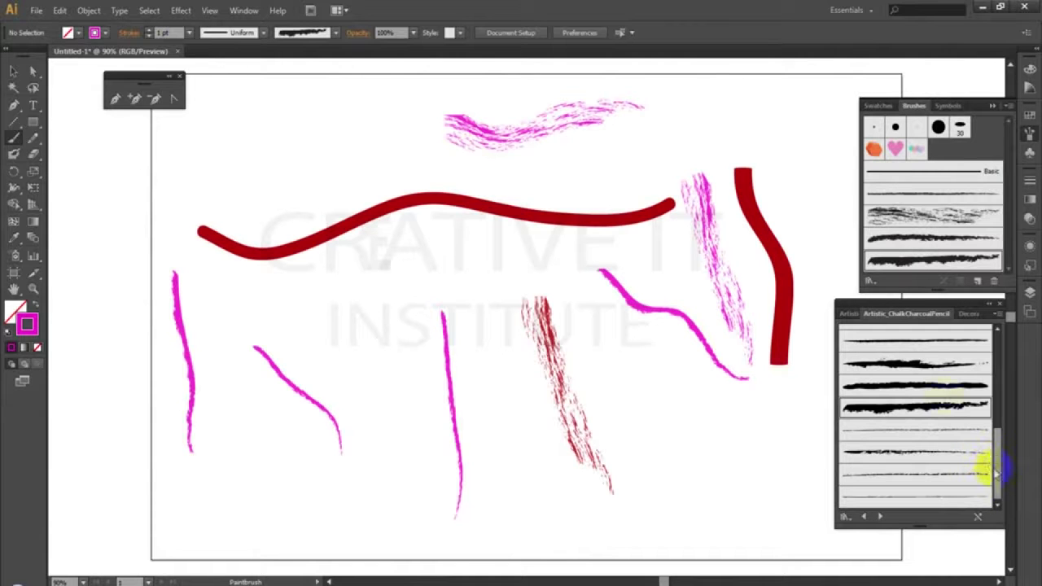
pyautogui.click(239, 10)
pyautogui.moveTo(477, 568)
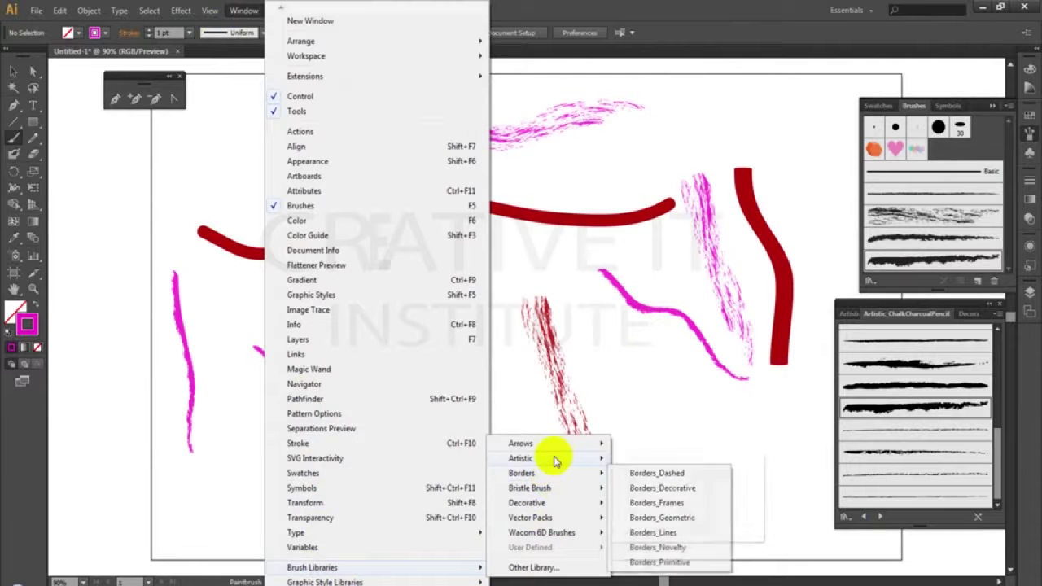
pyautogui.moveTo(529, 459)
pyautogui.click(688, 86)
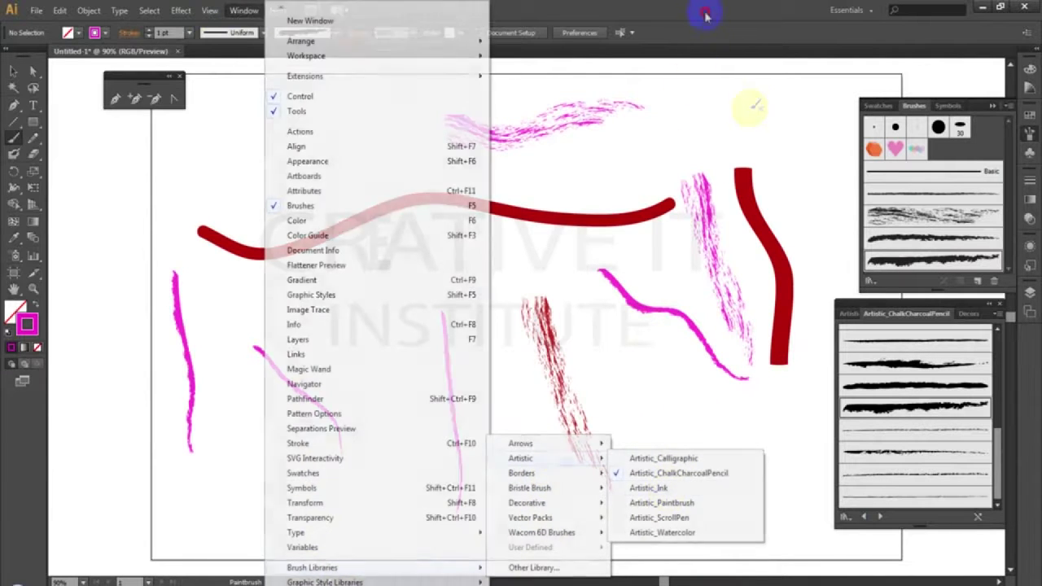
# - Load the Artistic_Ink brush library and paint a magenta ink-drop stroke above the left part of the red wave
pyautogui.click(880, 518)
pyautogui.click(890, 468)
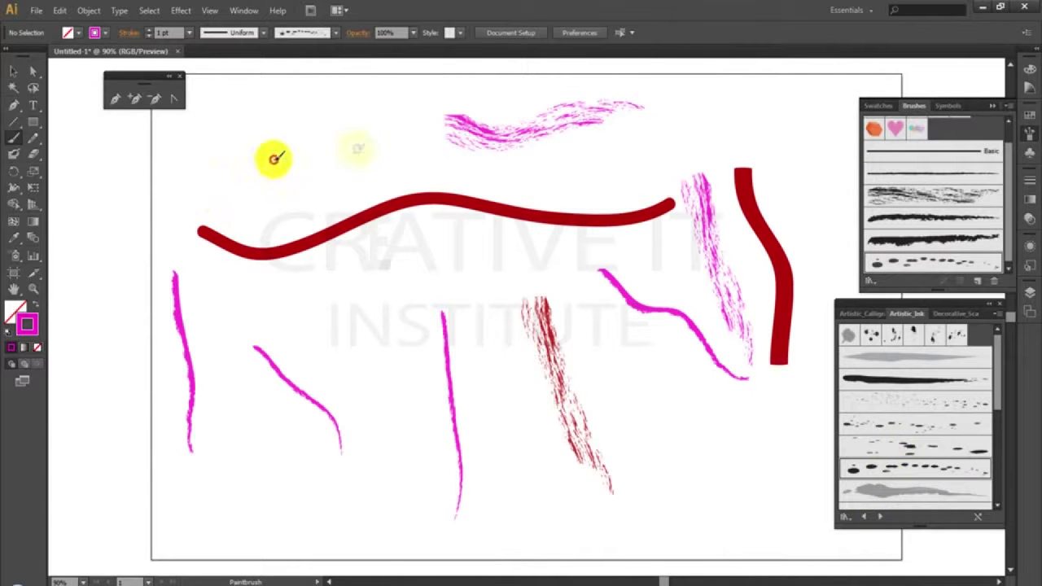
pyautogui.moveTo(273, 159); pyautogui.dragTo(419, 185)
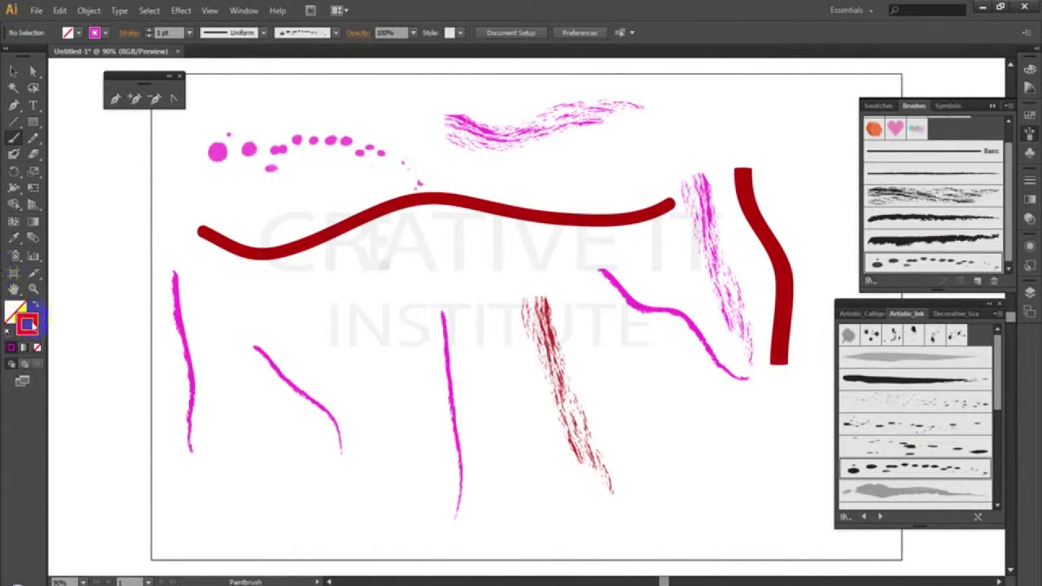
# - Set the stroke colour to blue 1C31F4 and paint a short ink-drop stroke near the artboard's upper-right corner
pyautogui.doubleClick(26, 324)
pyautogui.click(531, 275)
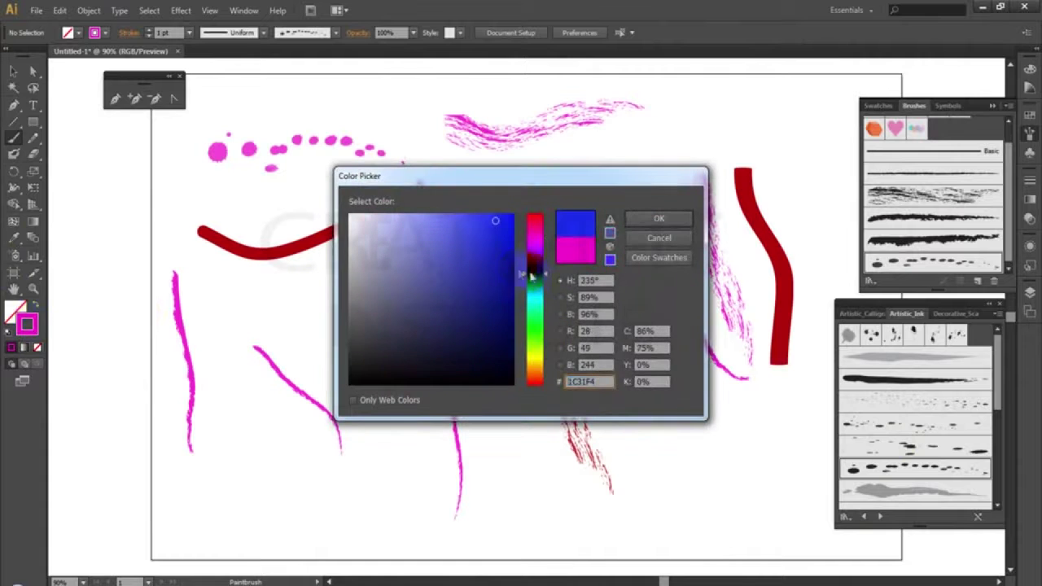
pyautogui.click(656, 220)
pyautogui.moveTo(666, 135); pyautogui.dragTo(791, 104)
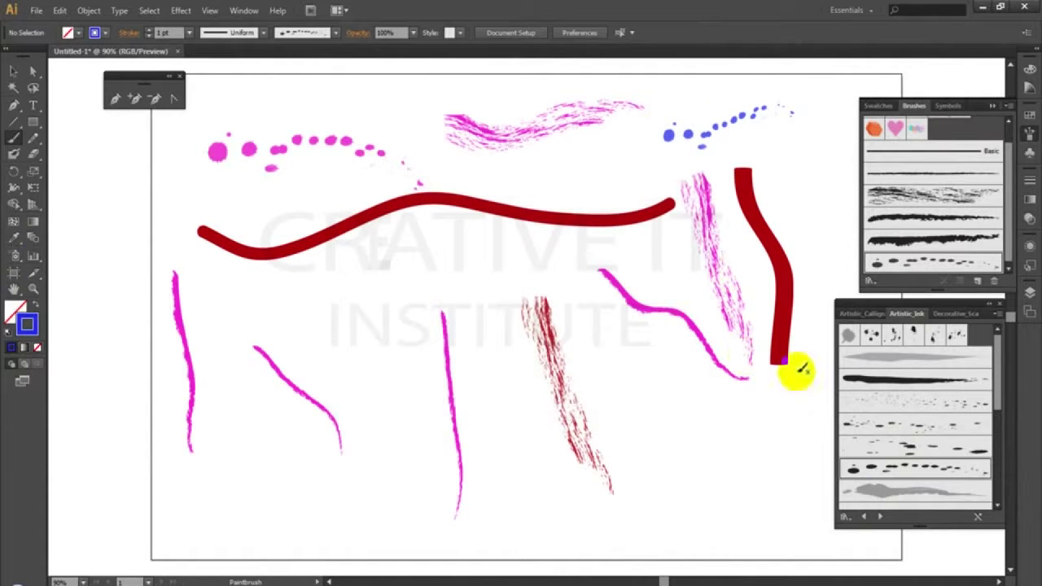
# - Paint two pale blue strokes in the artboard's lower-right corner with the grey splattered ink brush
pyautogui.click(895, 488)
pyautogui.moveTo(723, 407); pyautogui.dragTo(755, 479)
pyautogui.moveTo(794, 512); pyautogui.dragTo(806, 360)
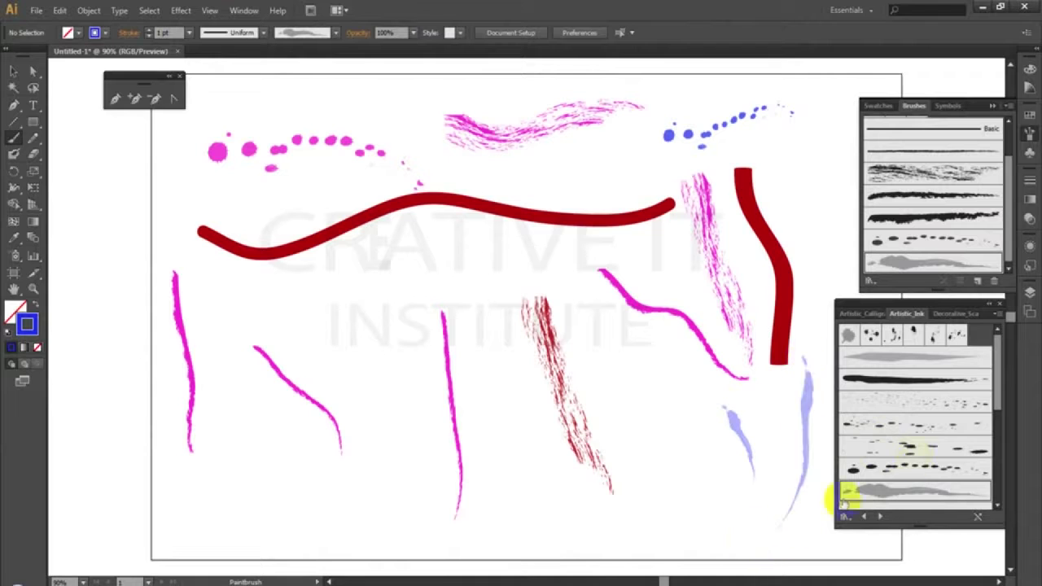
# - Paint a wave along the artboard's bottom with the light streaky ink brush and a curve at upper right with the dark tapered ink brush
pyautogui.moveTo(1000, 389)
pyautogui.mouseDown()
pyautogui.moveTo(996, 437)
pyautogui.moveTo(944, 460)
pyautogui.mouseUp()
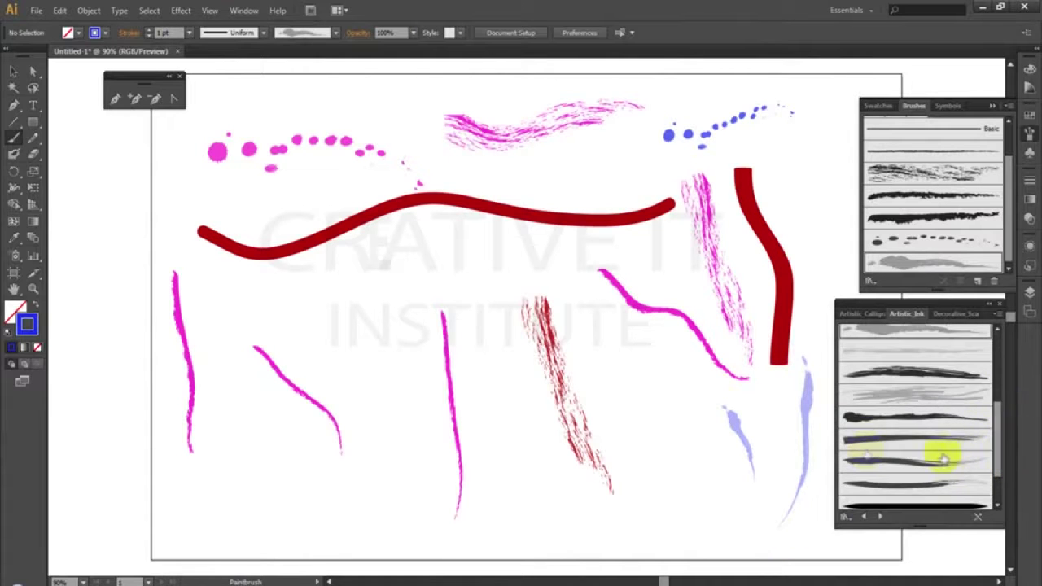
pyautogui.click(902, 388)
pyautogui.moveTo(215, 510)
pyautogui.mouseDown()
pyautogui.moveTo(274, 524)
pyautogui.moveTo(572, 503)
pyautogui.mouseUp()
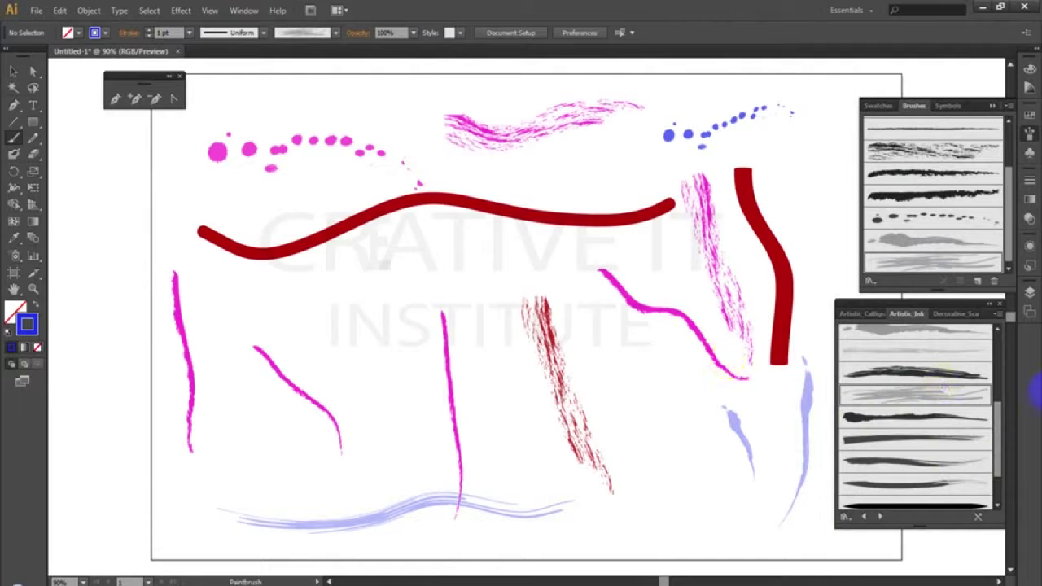
pyautogui.moveTo(1002, 420); pyautogui.dragTo(998, 470)
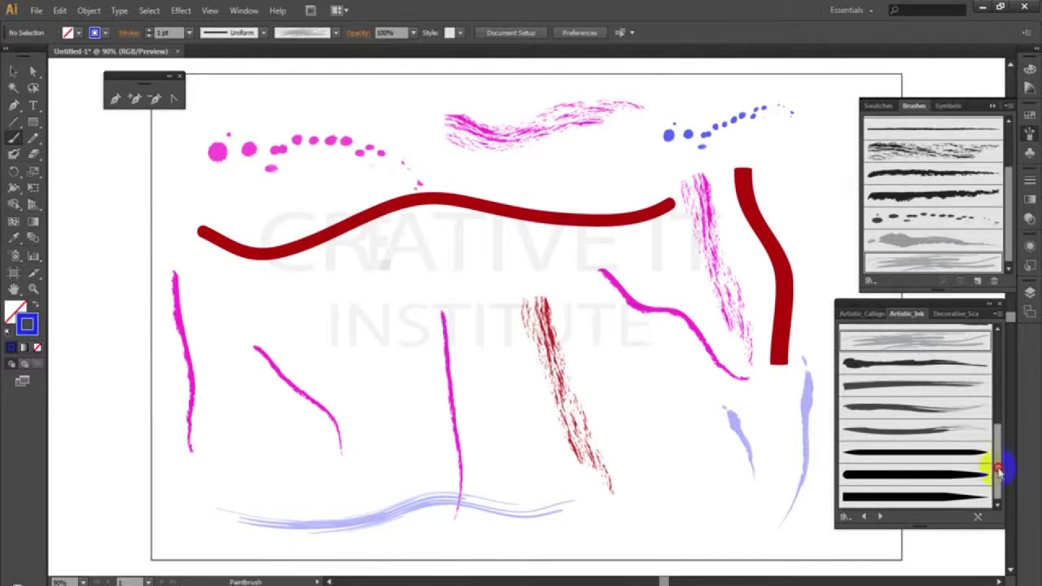
pyautogui.click(901, 431)
pyautogui.moveTo(530, 173); pyautogui.dragTo(802, 134)
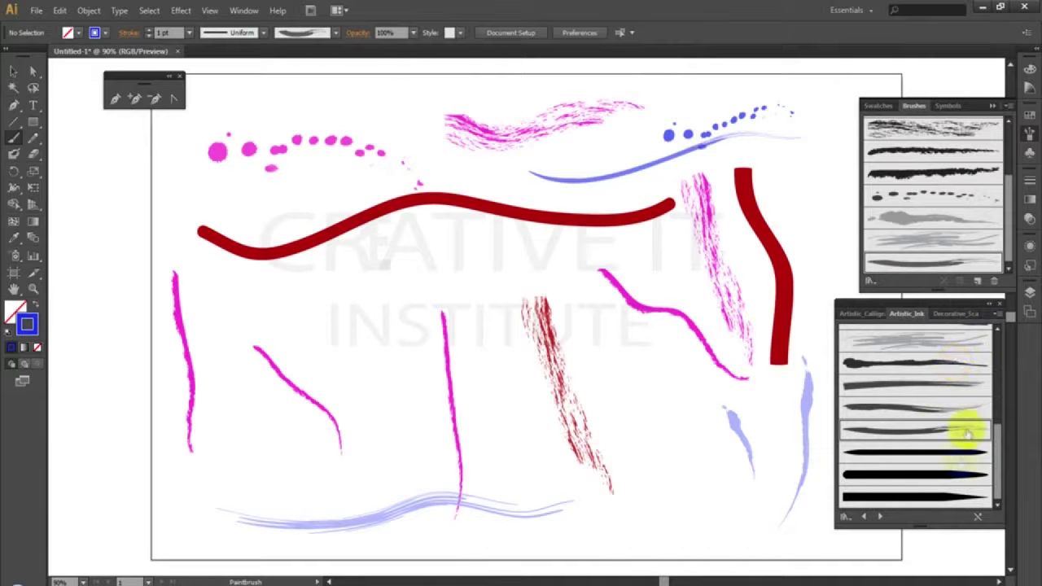
# - Load the Artistic_Paintbrush library and paint a broken, rough stroke left of the artboard and a central wave with the grey wash brush
pyautogui.click(880, 517)
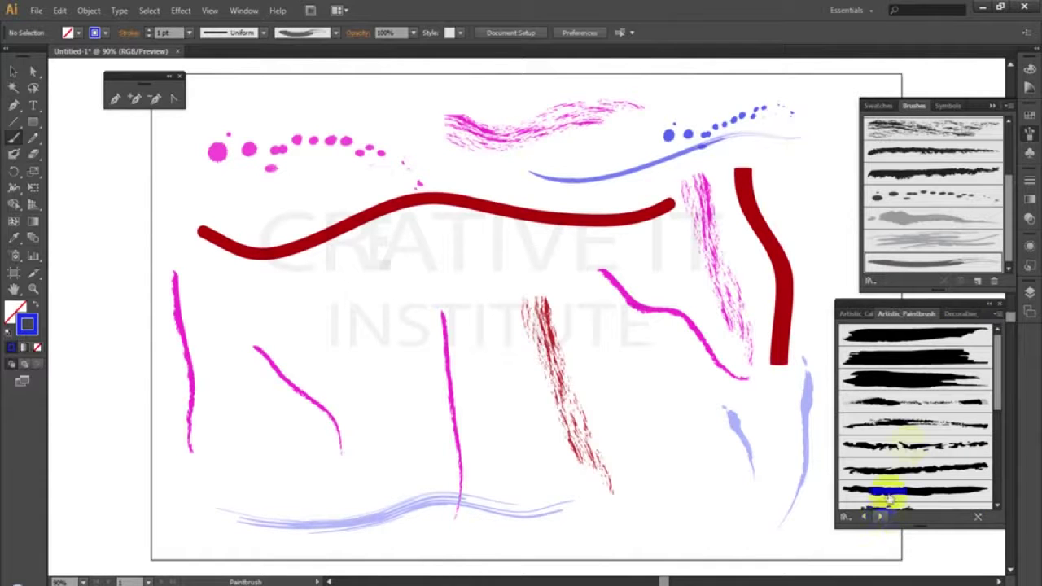
pyautogui.click(903, 446)
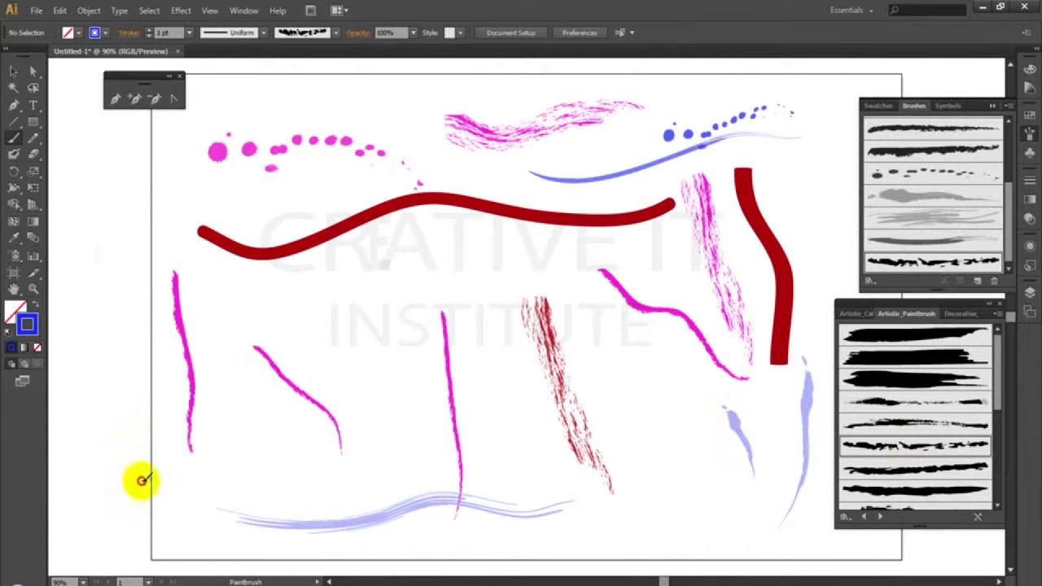
pyautogui.moveTo(98, 252); pyautogui.dragTo(144, 480)
pyautogui.moveTo(998, 369)
pyautogui.mouseDown()
pyautogui.moveTo(998, 440)
pyautogui.moveTo(975, 477)
pyautogui.mouseUp()
pyautogui.click(923, 493)
pyautogui.moveTo(257, 301)
pyautogui.mouseDown()
pyautogui.moveTo(358, 286)
pyautogui.moveTo(562, 285)
pyautogui.mouseUp()
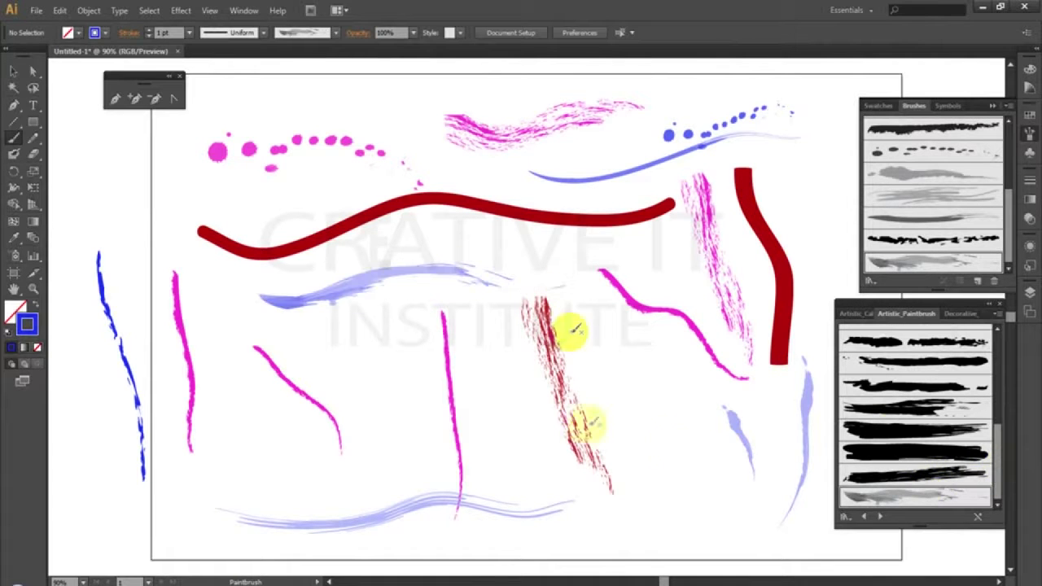
# - Load the Artistic_ScrollPen library and paint two steep strokes around the artboard's left edge and one near its lower centre with two multi-line brushes
pyautogui.click(881, 517)
pyautogui.click(938, 374)
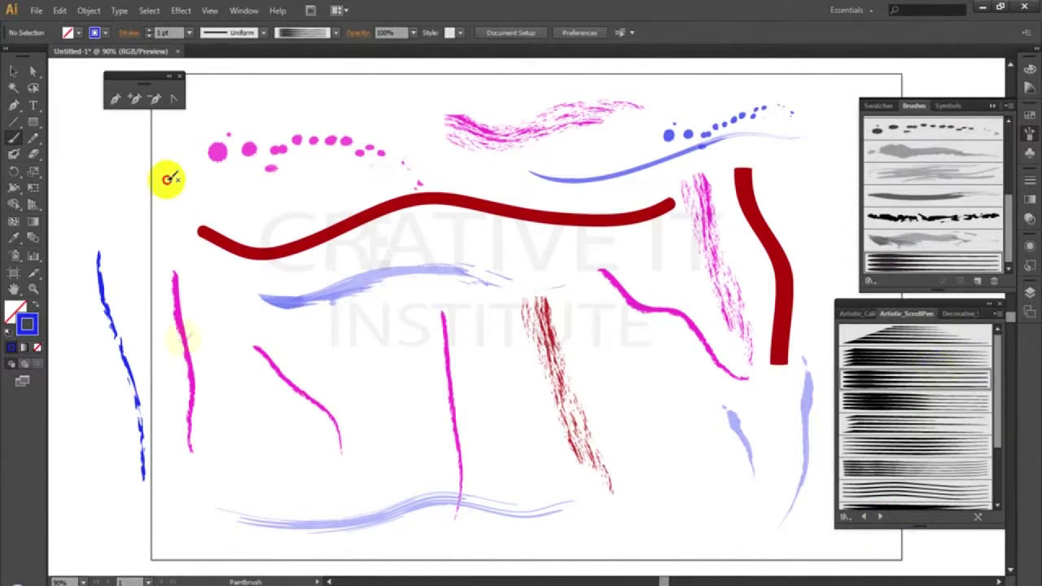
pyautogui.moveTo(168, 179); pyautogui.dragTo(187, 338)
pyautogui.moveTo(140, 304); pyautogui.dragTo(86, 159)
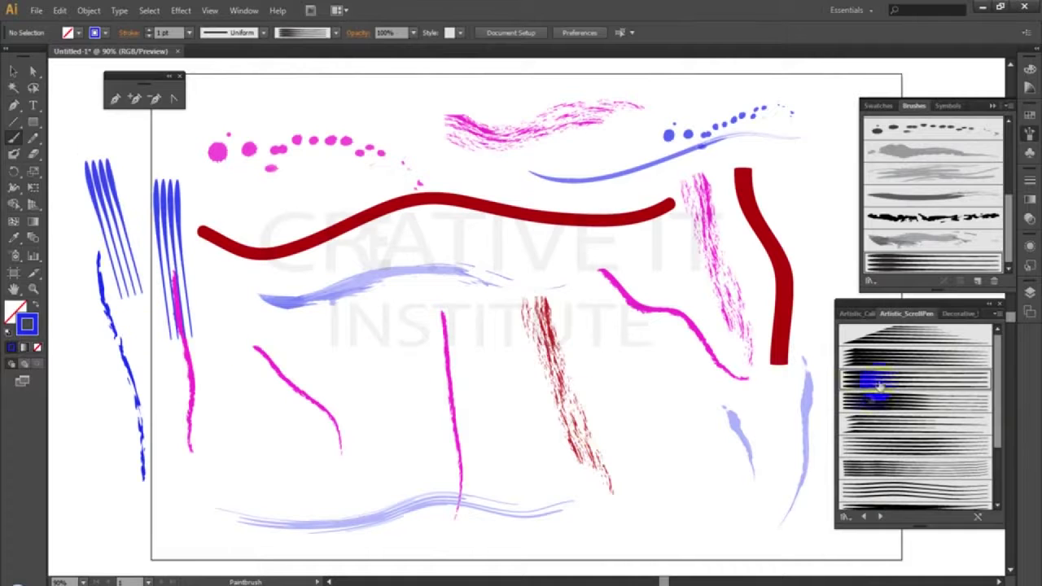
pyautogui.click(896, 450)
pyautogui.moveTo(373, 328); pyautogui.dragTo(430, 465)
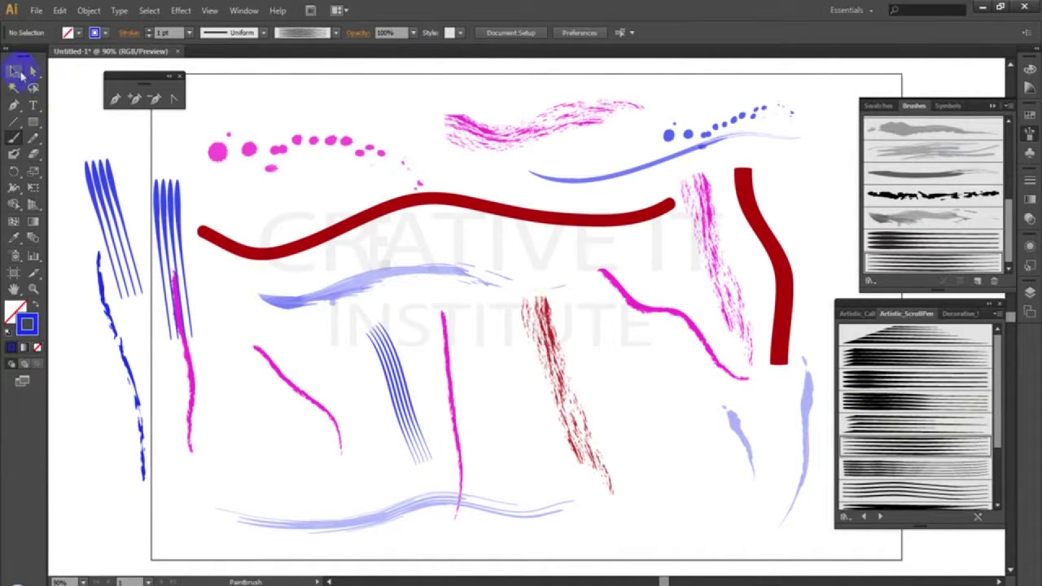
# - Select all the painted sample strokes on and beside the artboard and delete them
pyautogui.moveTo(56, 84)
pyautogui.mouseDown()
pyautogui.moveTo(321, 380)
pyautogui.moveTo(760, 551)
pyautogui.moveTo(830, 517)
pyautogui.mouseUp()
pyautogui.press('Delete')
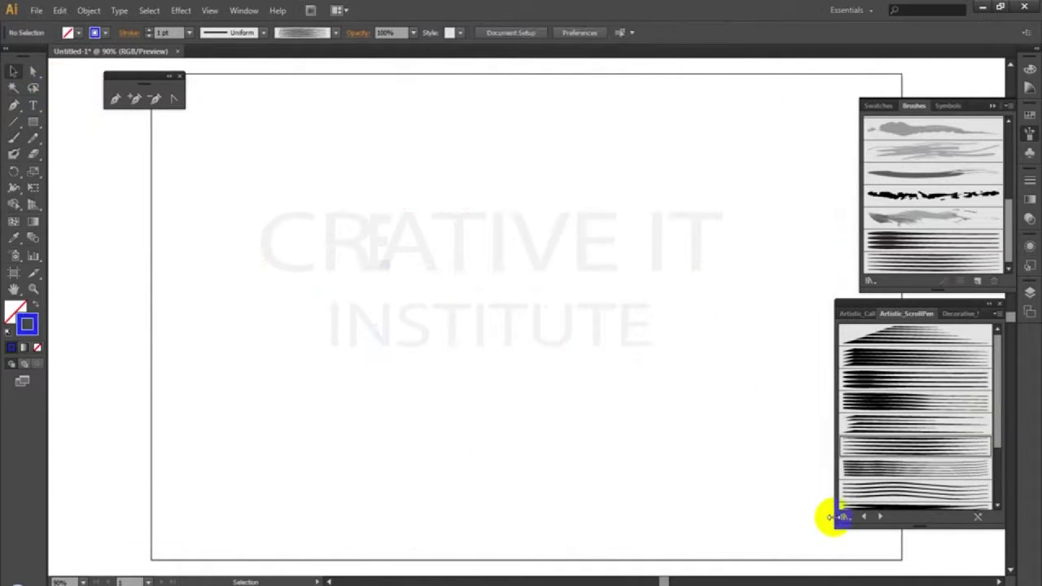
# - Enable the display of bristle brushes and load the Bristle Brush Library
pyautogui.click(1007, 106)
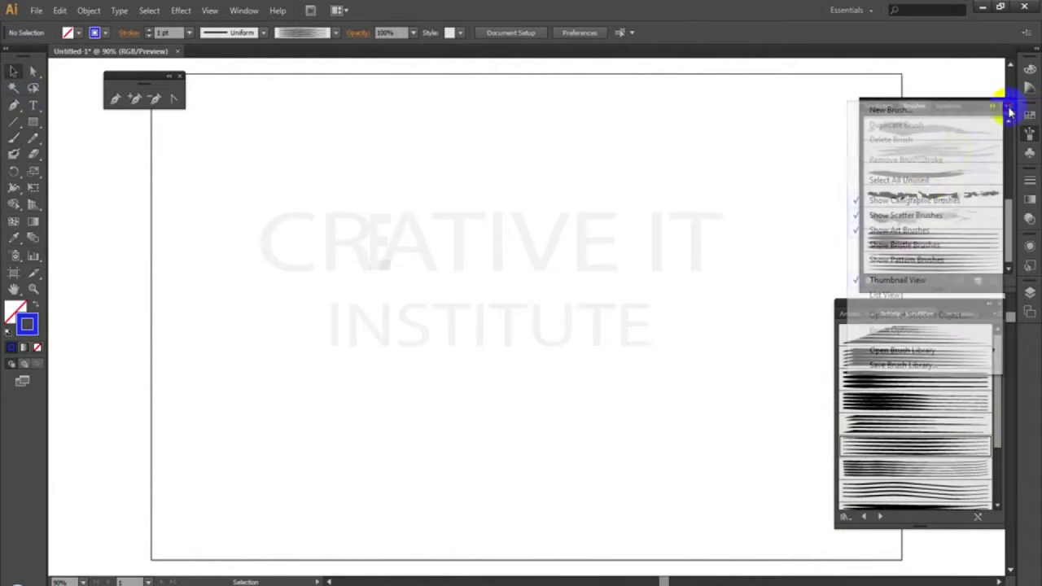
pyautogui.click(938, 246)
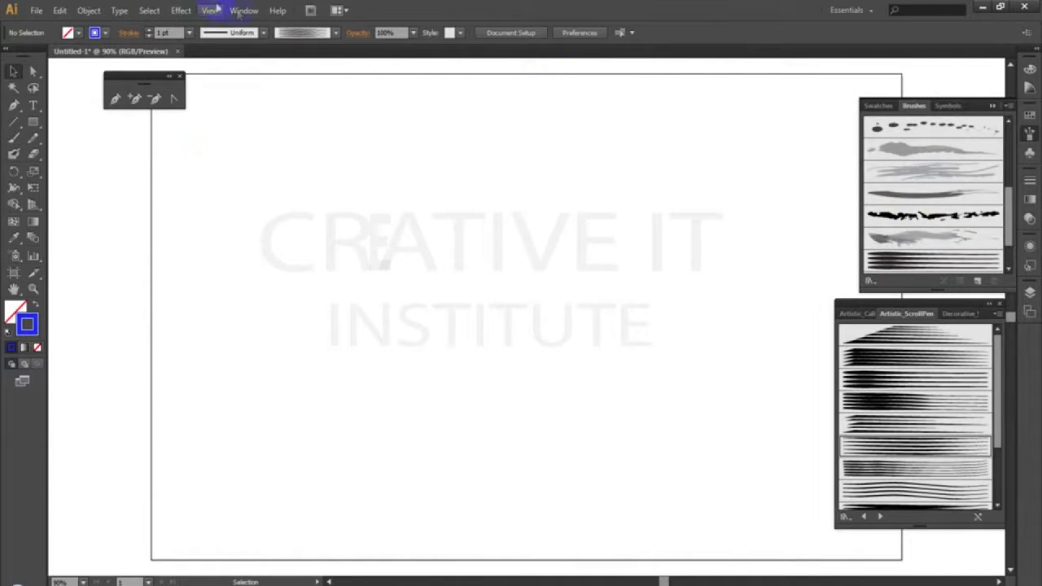
pyautogui.click(243, 10)
pyautogui.moveTo(350, 570)
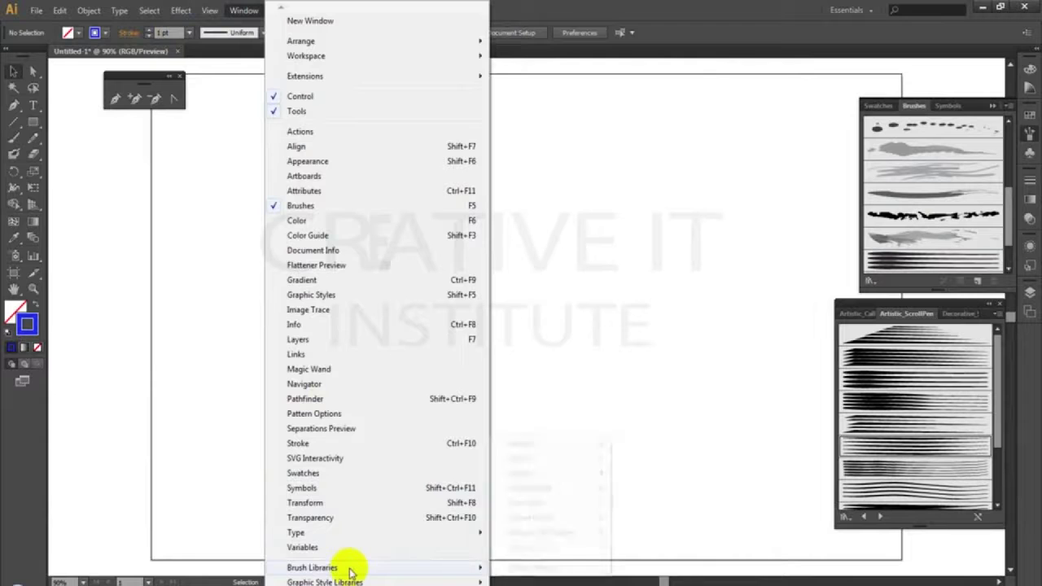
pyautogui.moveTo(536, 490)
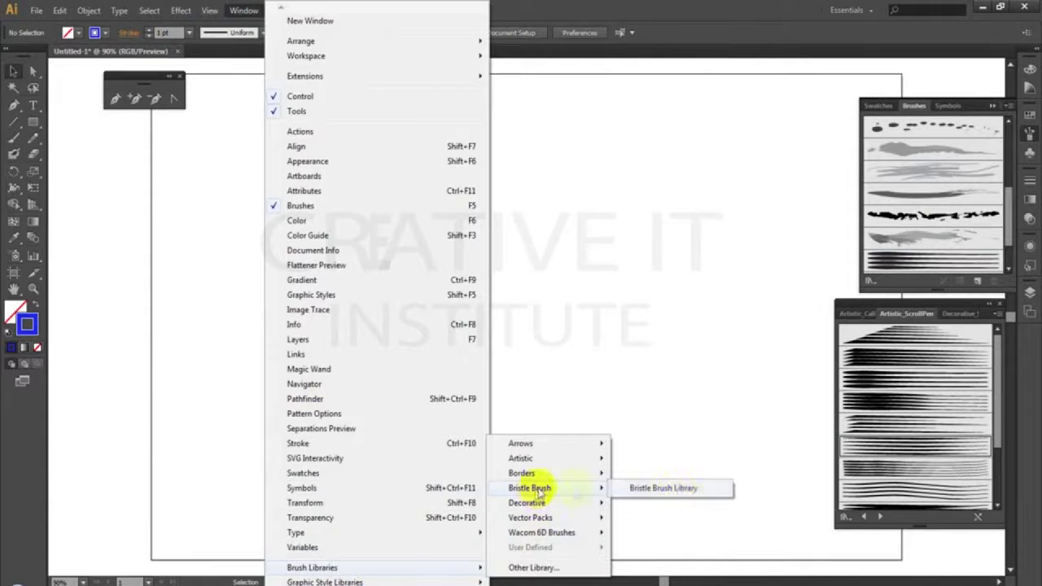
pyautogui.click(690, 490)
# - Paint a gently rising blue wave across the upper artboard with the 4.50 bristle brush
pyautogui.click(914, 337)
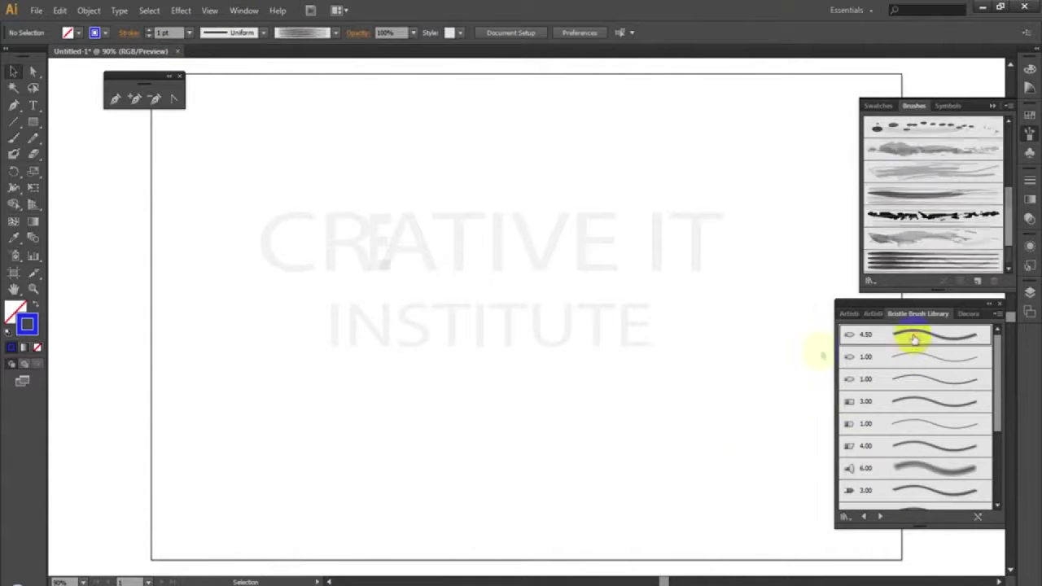
pyautogui.click(16, 138)
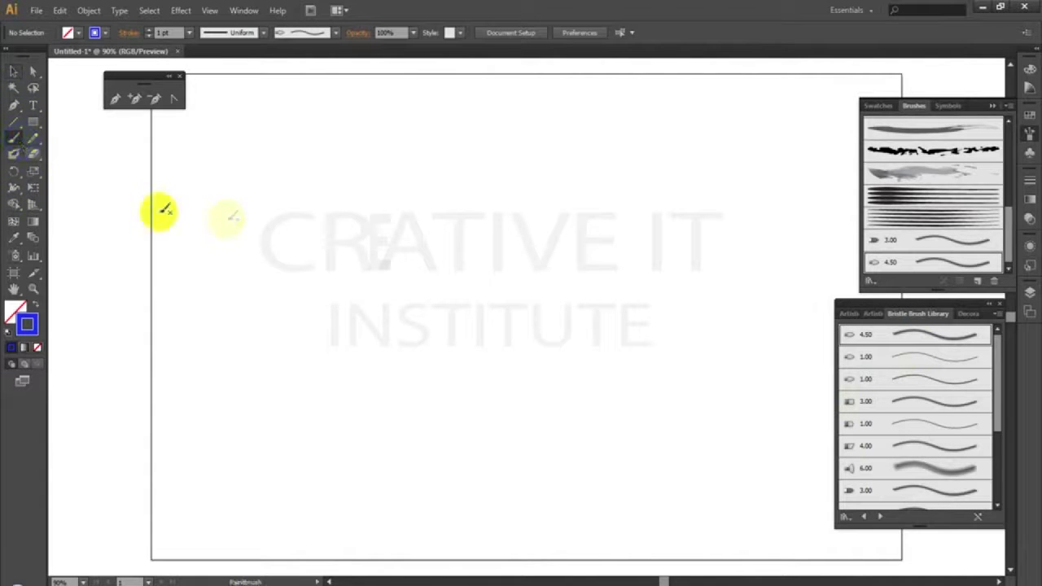
pyautogui.moveTo(229, 225); pyautogui.dragTo(694, 163)
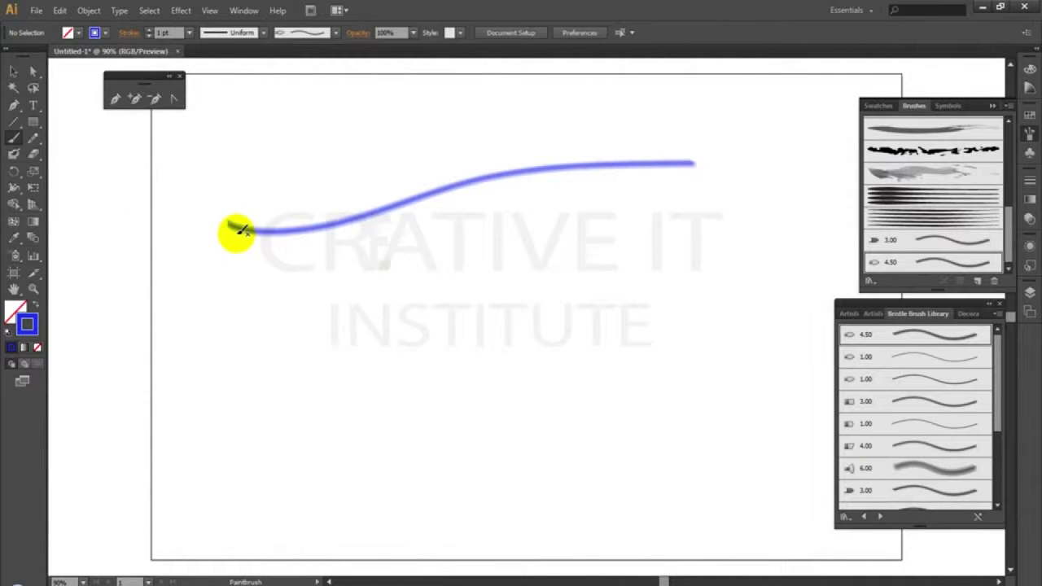
# - Hide the calligraphic brushes from the brush list and show them again
pyautogui.click(1009, 108)
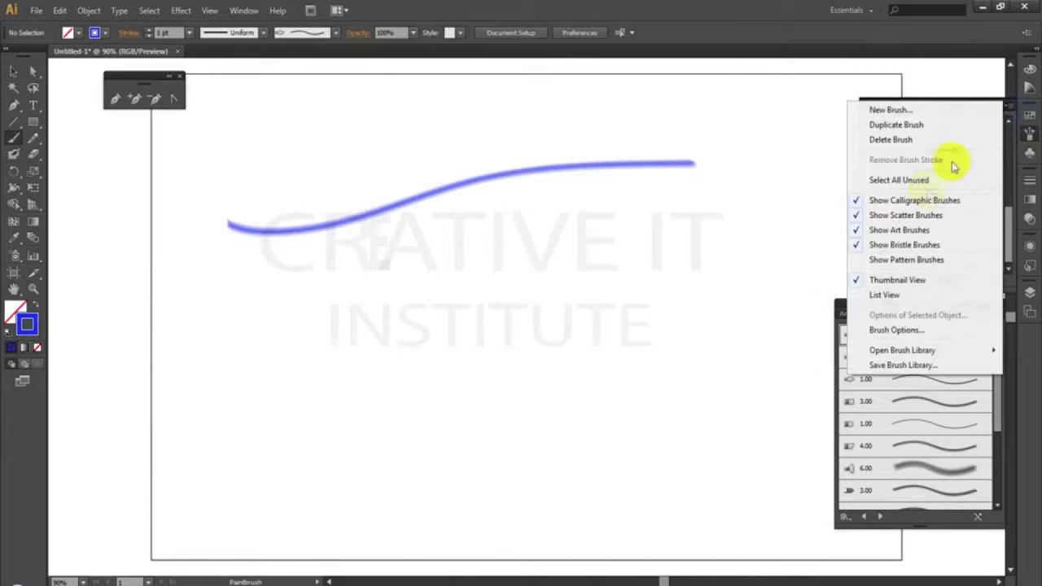
pyautogui.click(912, 200)
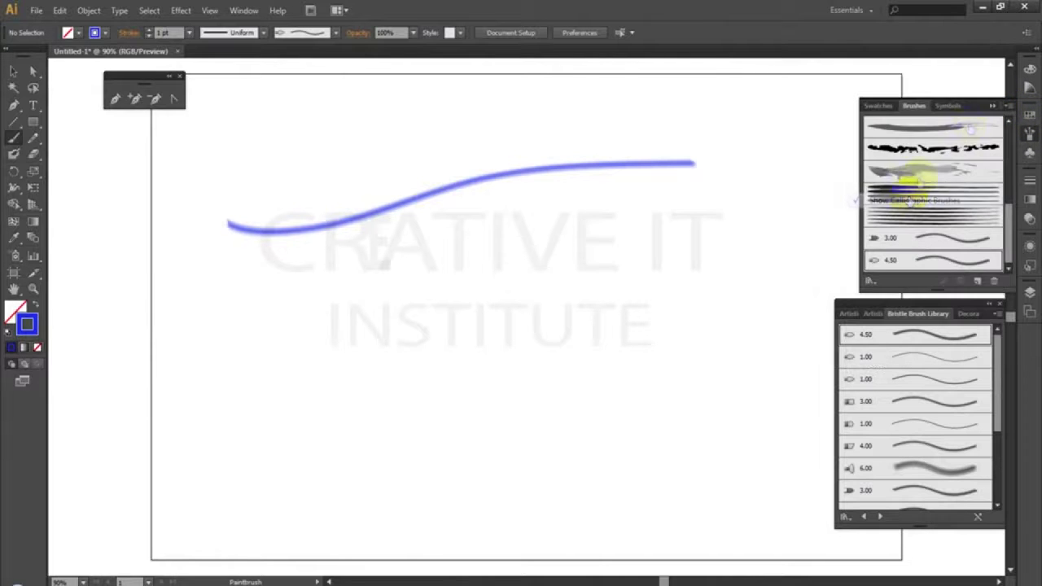
pyautogui.click(1007, 106)
pyautogui.click(896, 199)
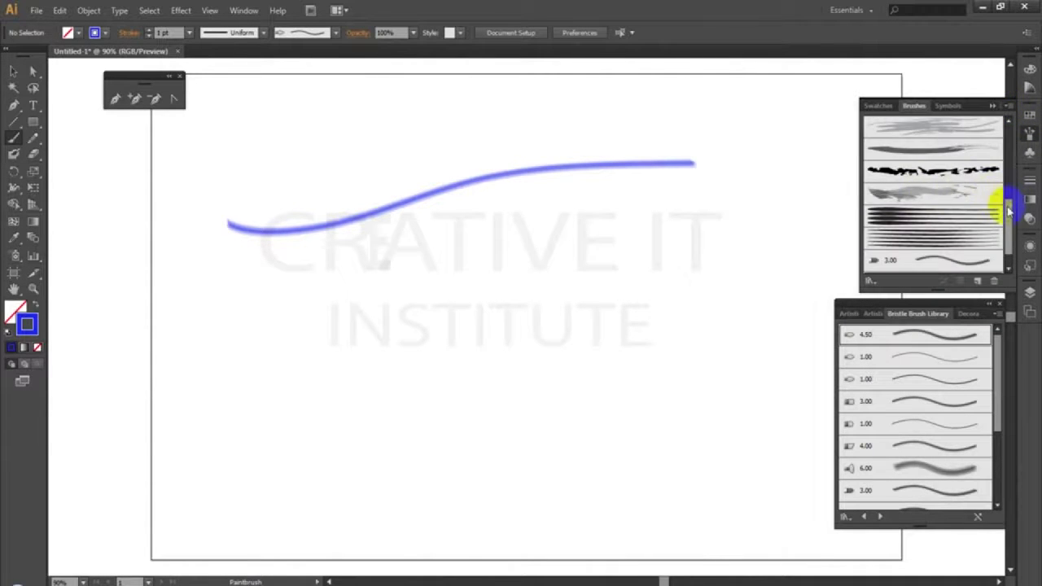
# - Paint a thick curved stroke down the artboard's right side with the 20 pt. Round calligraphic brush
pyautogui.moveTo(1008, 210); pyautogui.dragTo(1023, 89)
pyautogui.click(943, 124)
pyautogui.moveTo(765, 115); pyautogui.dragTo(785, 353)
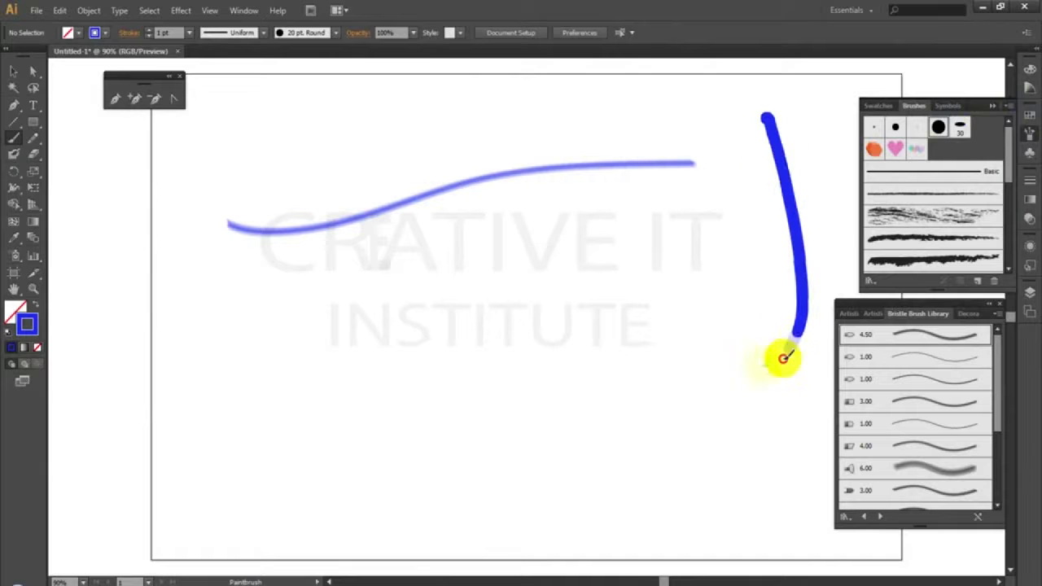
# - Paint a central wave with the 6.00 bristle brush and a descending curve at lower left with a 3.00 bristle brush
pyautogui.click(920, 468)
pyautogui.moveTo(337, 324)
pyautogui.mouseDown()
pyautogui.moveTo(372, 342)
pyautogui.moveTo(703, 287)
pyautogui.moveTo(710, 295)
pyautogui.mouseUp()
pyautogui.moveTo(993, 398); pyautogui.dragTo(995, 498)
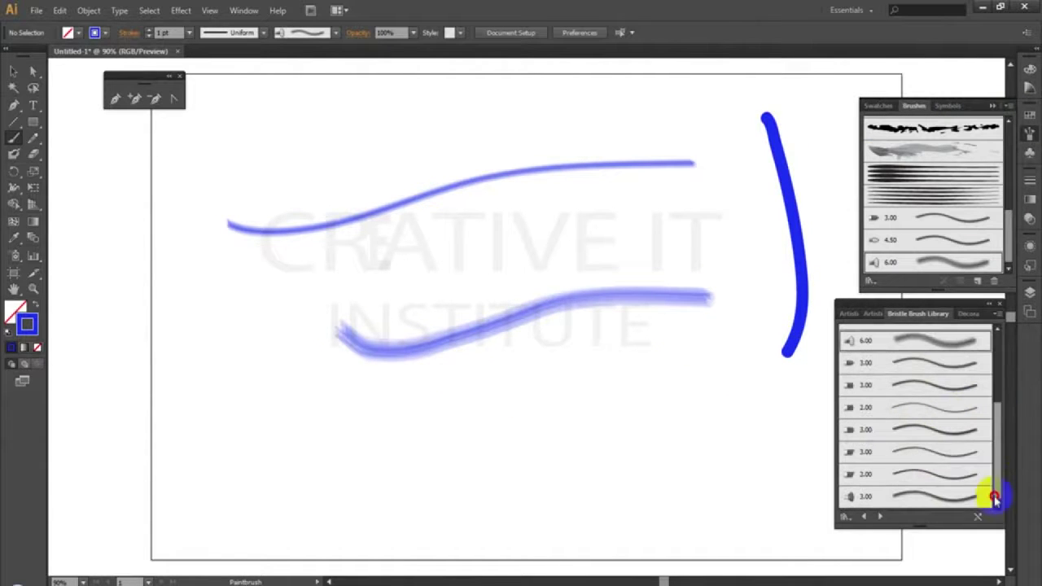
pyautogui.click(930, 432)
pyautogui.moveTo(242, 329)
pyautogui.mouseDown()
pyautogui.moveTo(330, 434)
pyautogui.moveTo(588, 484)
pyautogui.mouseUp()
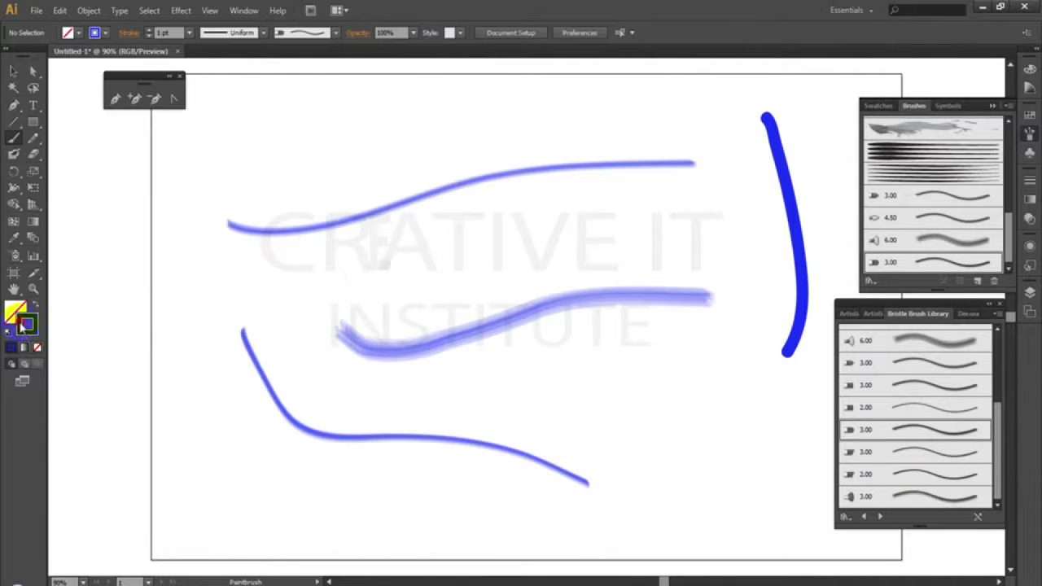
# - Set the stroke colour to green 1DF245 and paint strokes near the artboard's top and lower right with two 3.00 bristle brushes
pyautogui.doubleClick(27, 324)
pyautogui.click(542, 324)
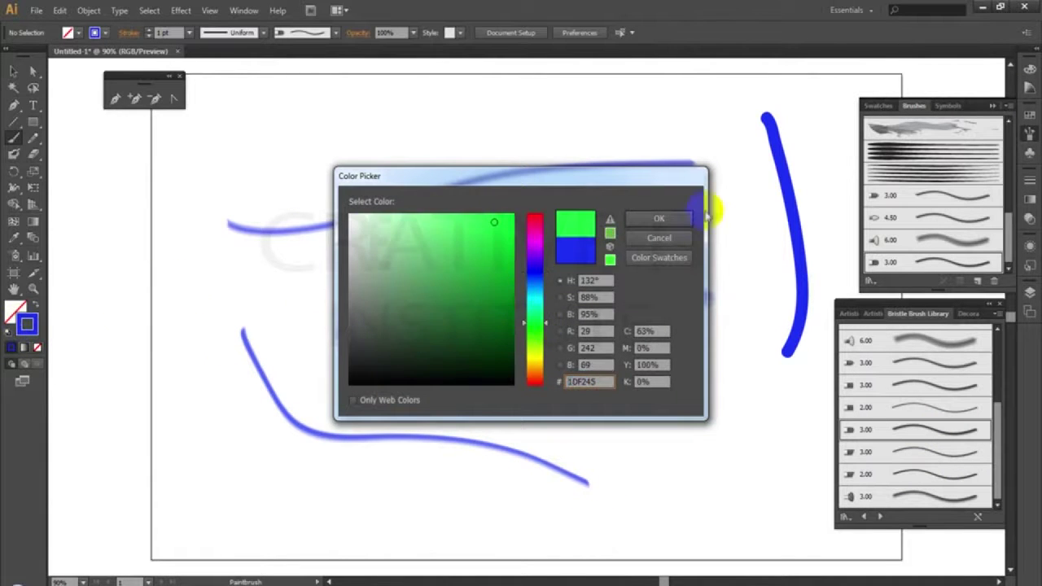
pyautogui.click(669, 219)
pyautogui.moveTo(400, 137)
pyautogui.mouseDown()
pyautogui.moveTo(512, 140)
pyautogui.moveTo(684, 124)
pyautogui.mouseUp()
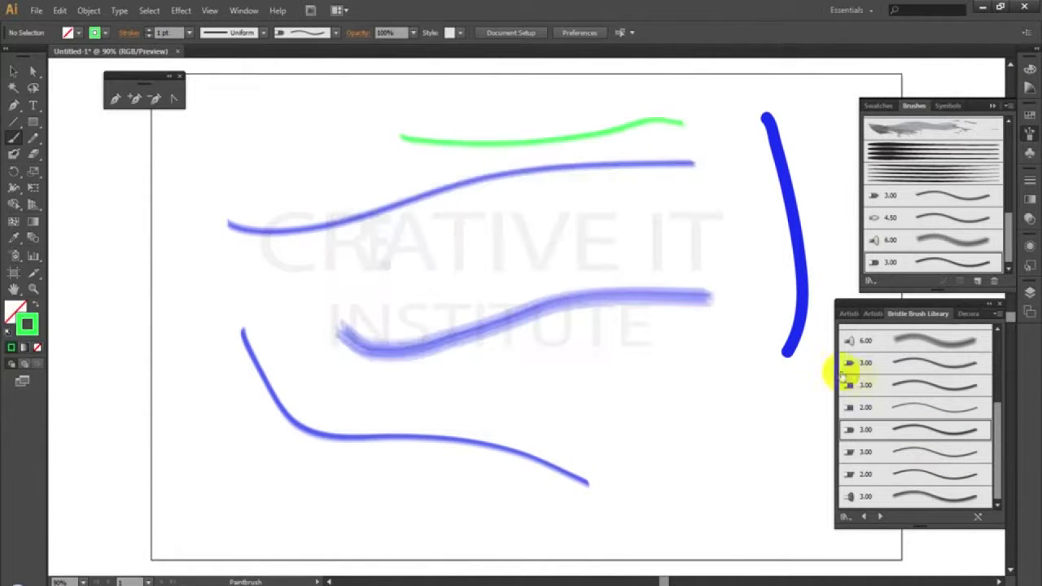
pyautogui.click(923, 386)
pyautogui.moveTo(748, 308)
pyautogui.mouseDown()
pyautogui.moveTo(763, 404)
pyautogui.moveTo(711, 503)
pyautogui.mouseUp()
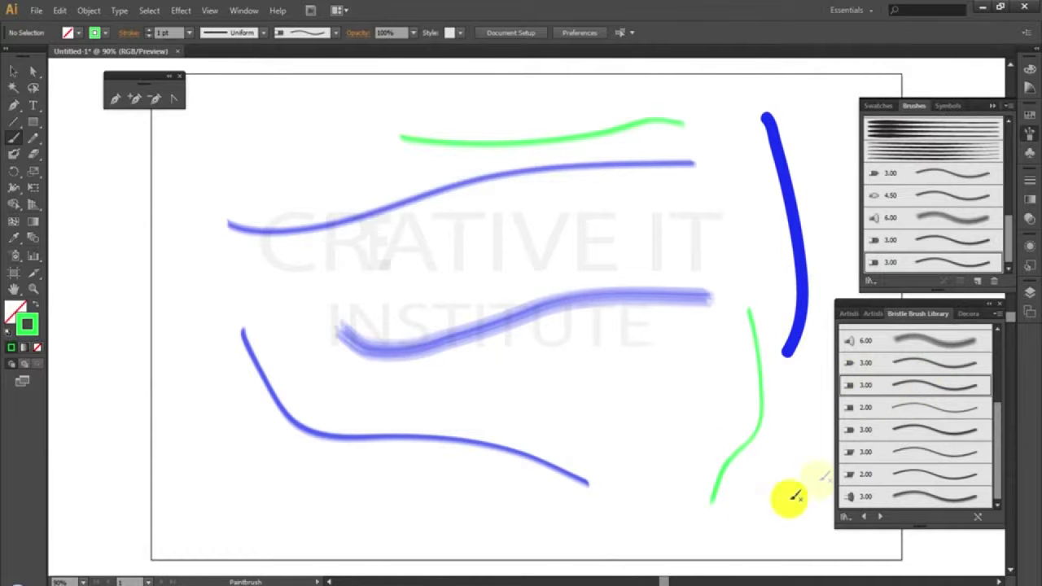
# - With the 6.00 bristle brush, paint a green central wave and two broad 4 pt strokes along the left edge and diagonally across the lower artboard
pyautogui.click(904, 340)
pyautogui.moveTo(202, 298); pyautogui.dragTo(623, 256)
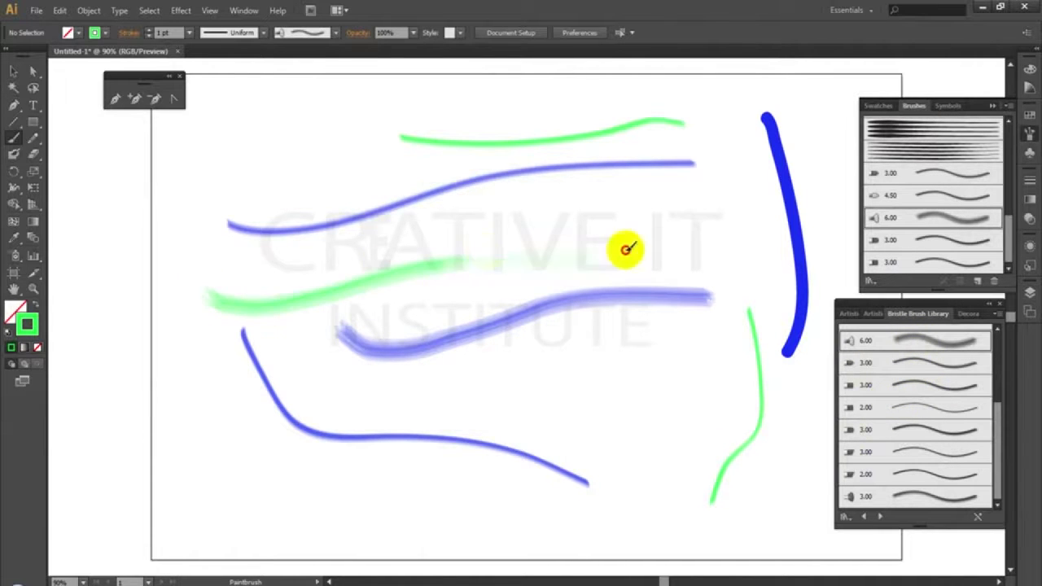
pyautogui.click(160, 105)
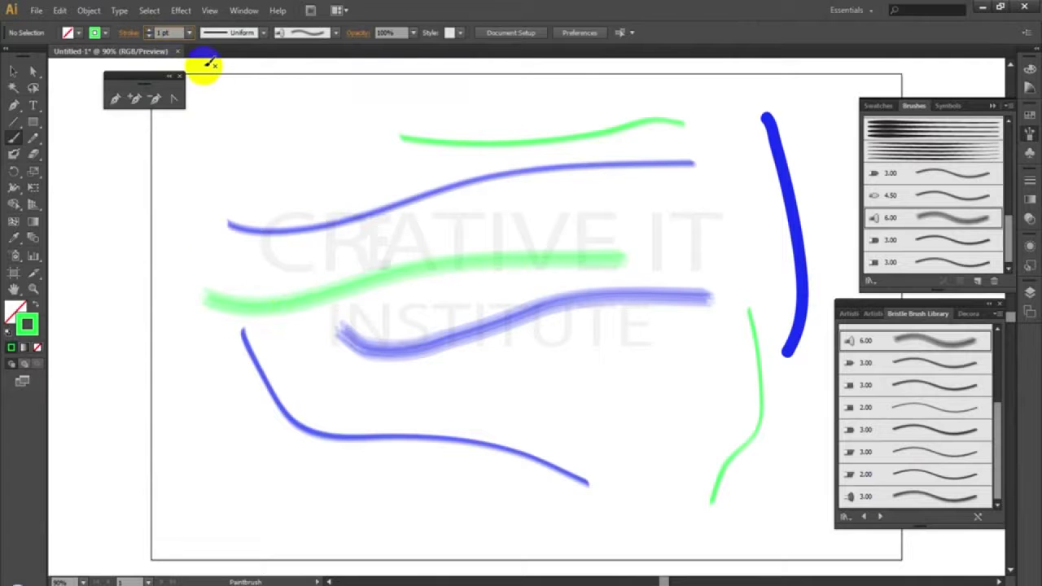
pyautogui.moveTo(216, 104)
pyautogui.mouseDown()
pyautogui.moveTo(200, 414)
pyautogui.moveTo(183, 464)
pyautogui.mouseUp()
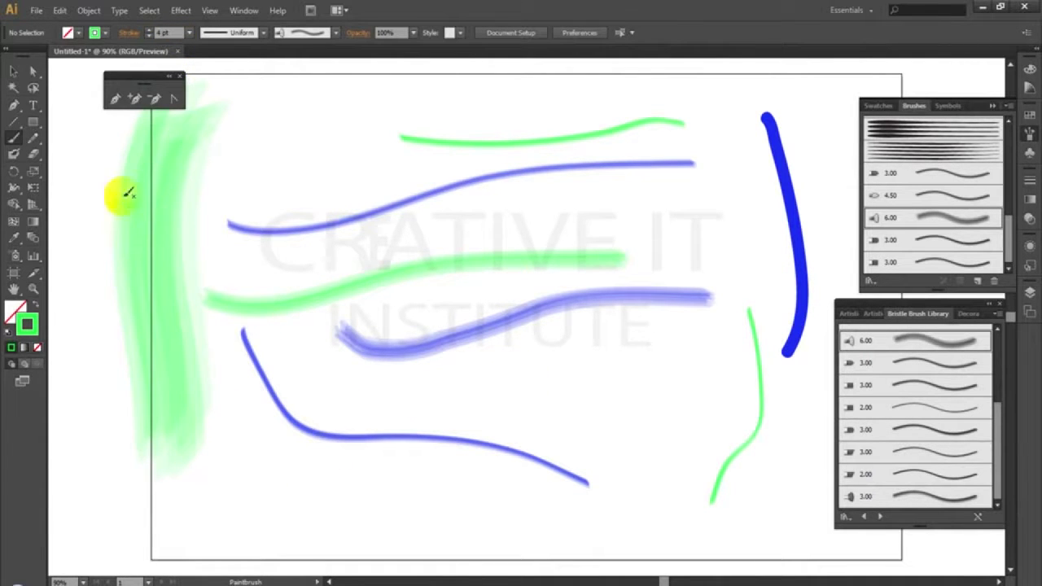
pyautogui.moveTo(205, 504)
pyautogui.mouseDown()
pyautogui.moveTo(618, 364)
pyautogui.moveTo(751, 223)
pyautogui.mouseUp()
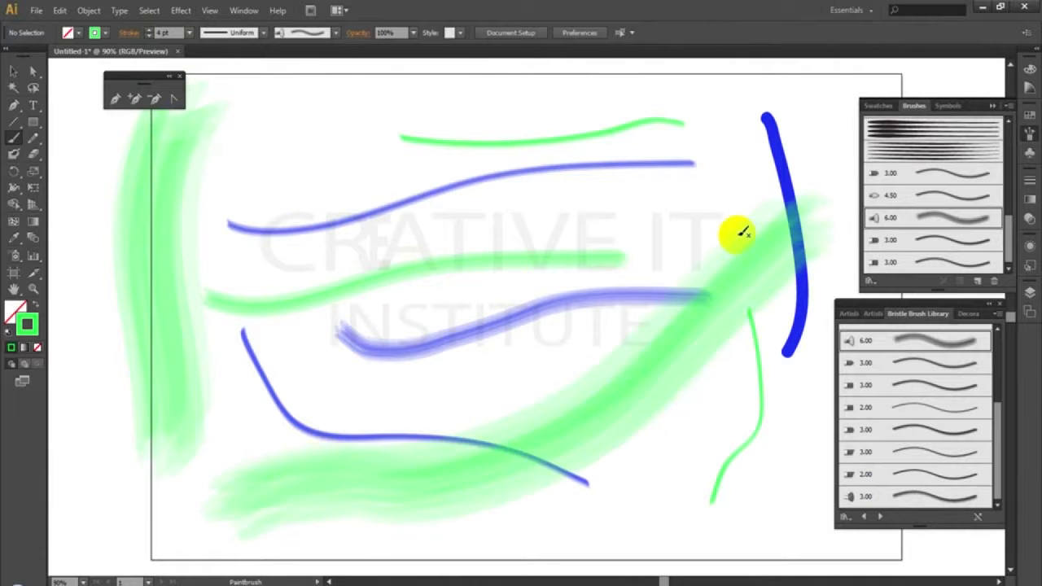
# - Select all the bristle and calligraphic sample strokes and delete them
pyautogui.click(15, 74)
pyautogui.moveTo(78, 131); pyautogui.dragTo(794, 503)
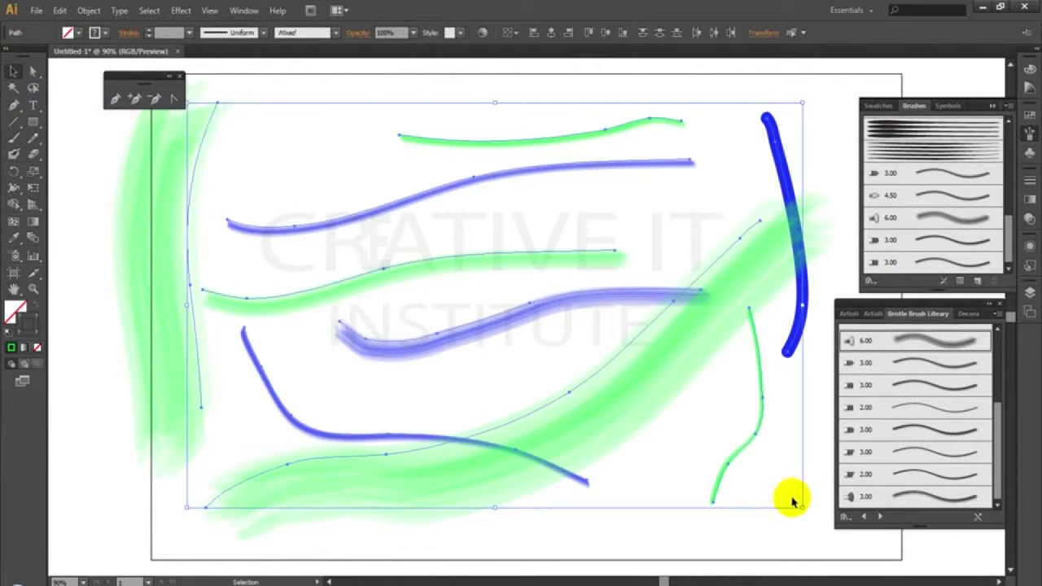
pyautogui.press('Delete')
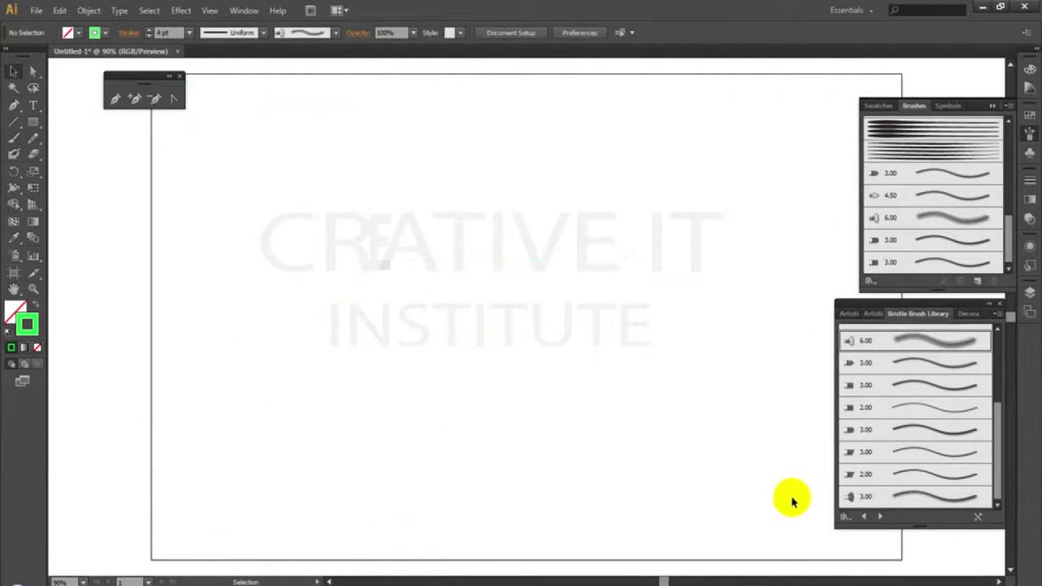
# - Enable the display of pattern brushes and load the Borders_Dashed library
pyautogui.click(1008, 106)
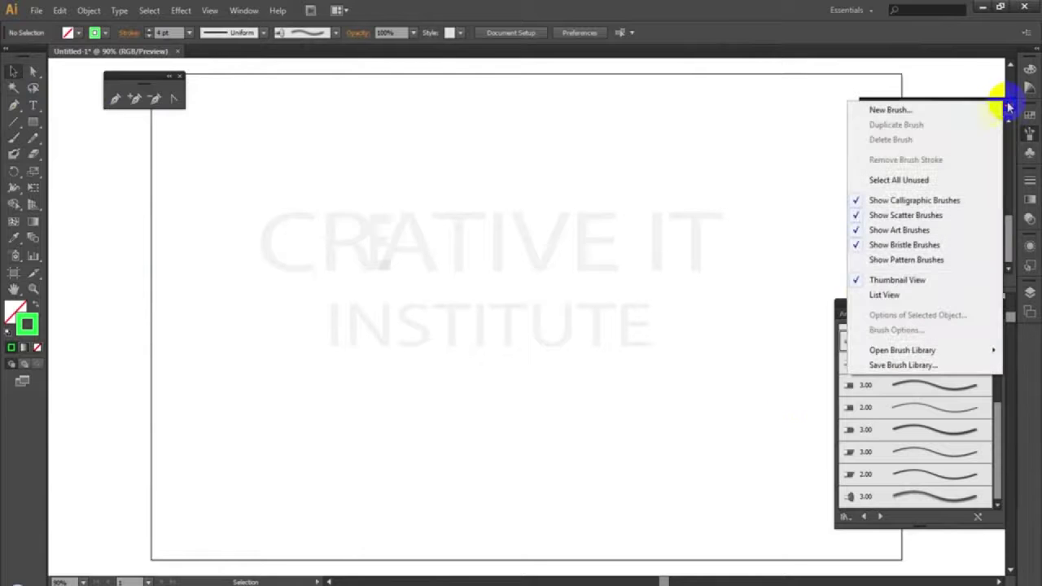
pyautogui.click(918, 260)
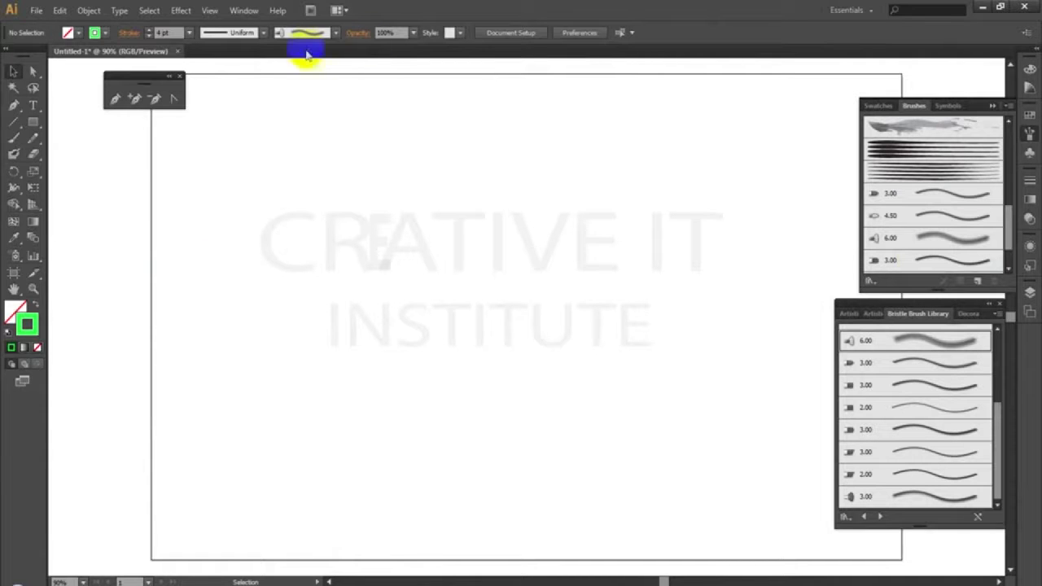
pyautogui.click(248, 10)
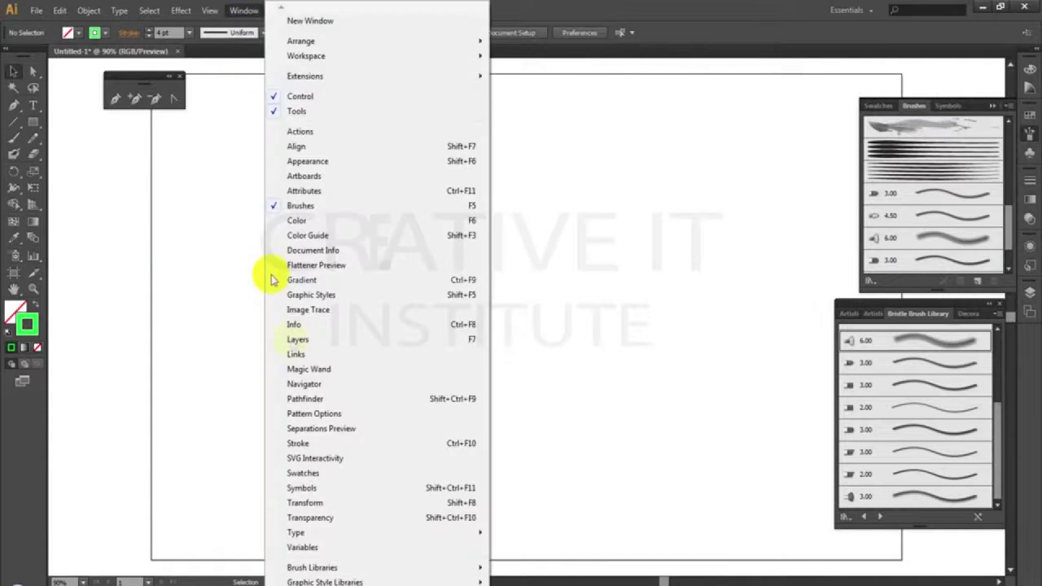
pyautogui.moveTo(342, 568)
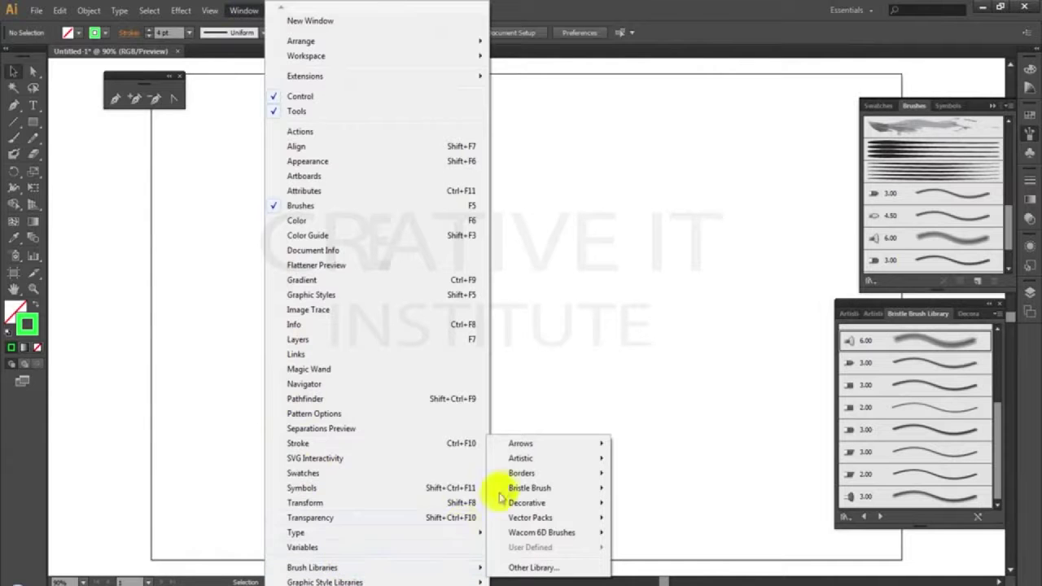
pyautogui.moveTo(514, 474)
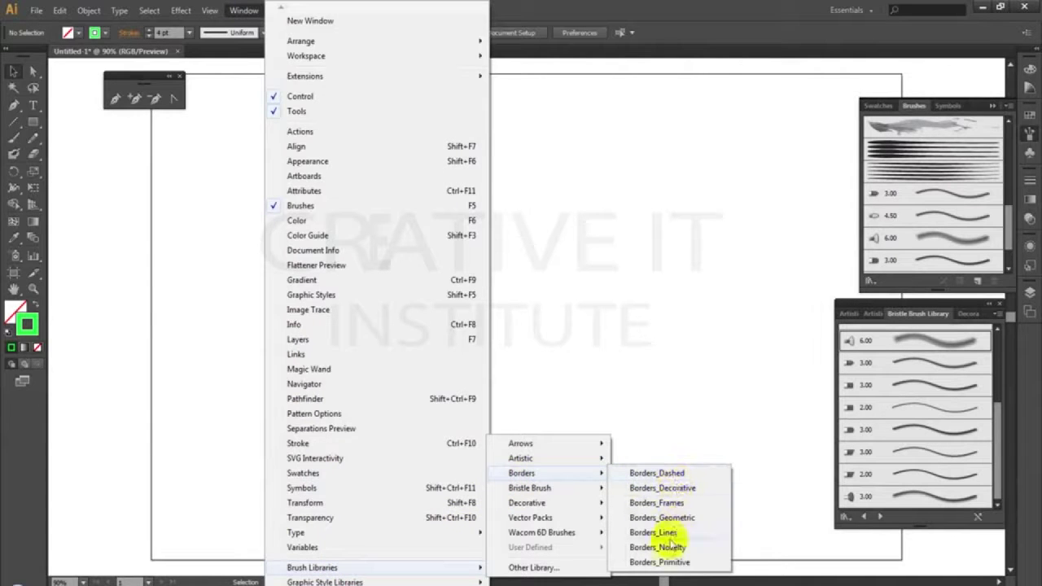
pyautogui.click(686, 473)
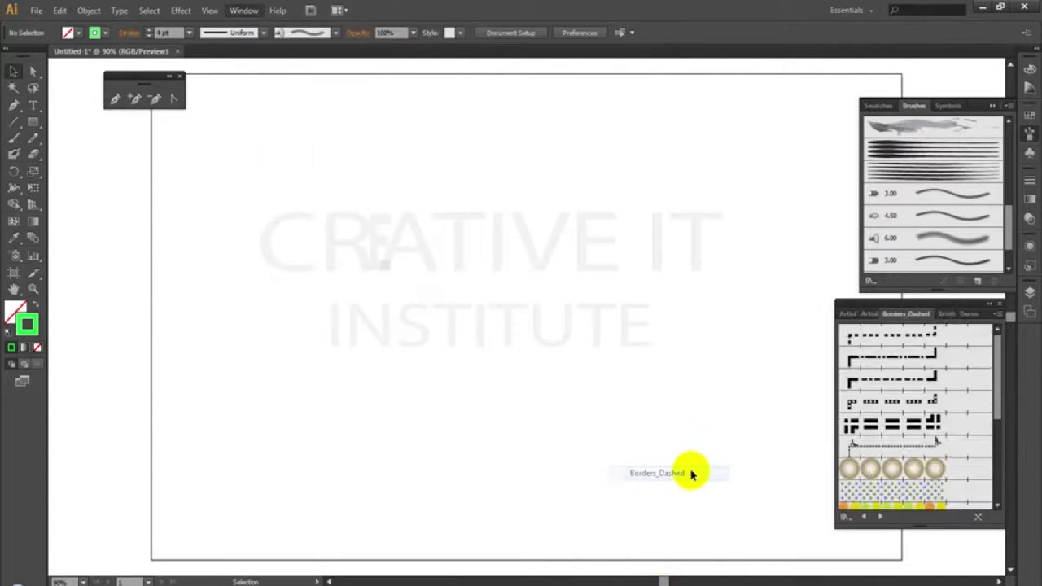
# - Draw a closed, stepped eight-corner outline about 905 by 621 px across the artboard with the Pen tool, using only horizontal and vertical segments
pyautogui.click(14, 108)
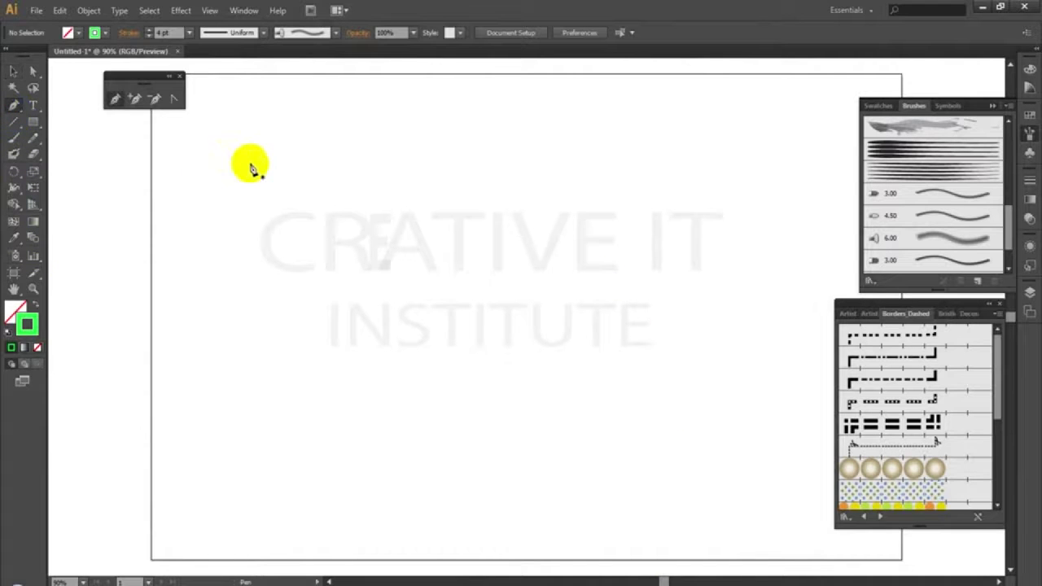
pyautogui.click(222, 128)
pyautogui.click(548, 128)
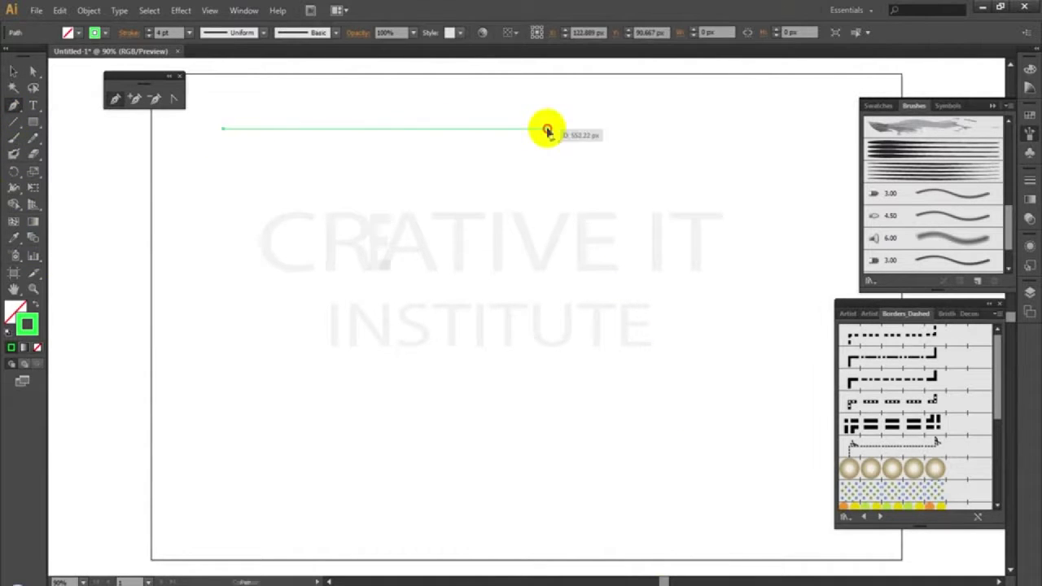
pyautogui.click(547, 310)
pyautogui.click(754, 310)
pyautogui.click(754, 505)
pyautogui.click(358, 506)
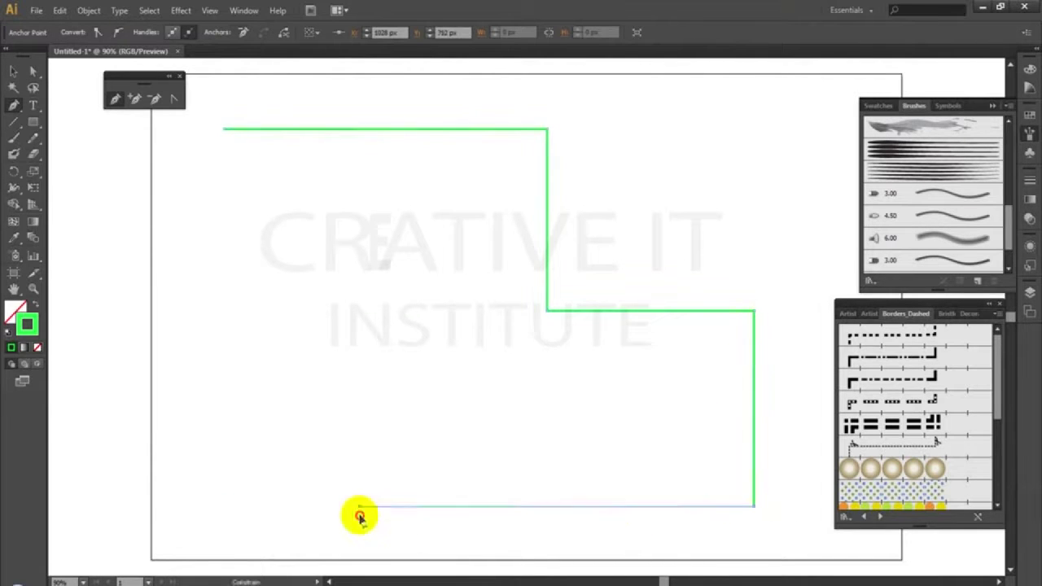
pyautogui.click(358, 373)
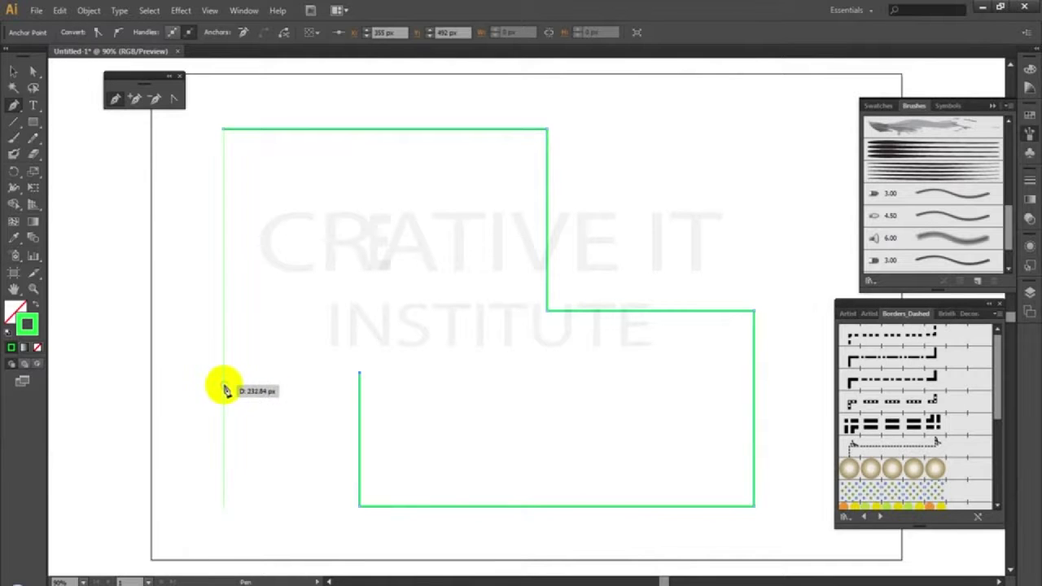
pyautogui.click(223, 372)
pyautogui.click(224, 129)
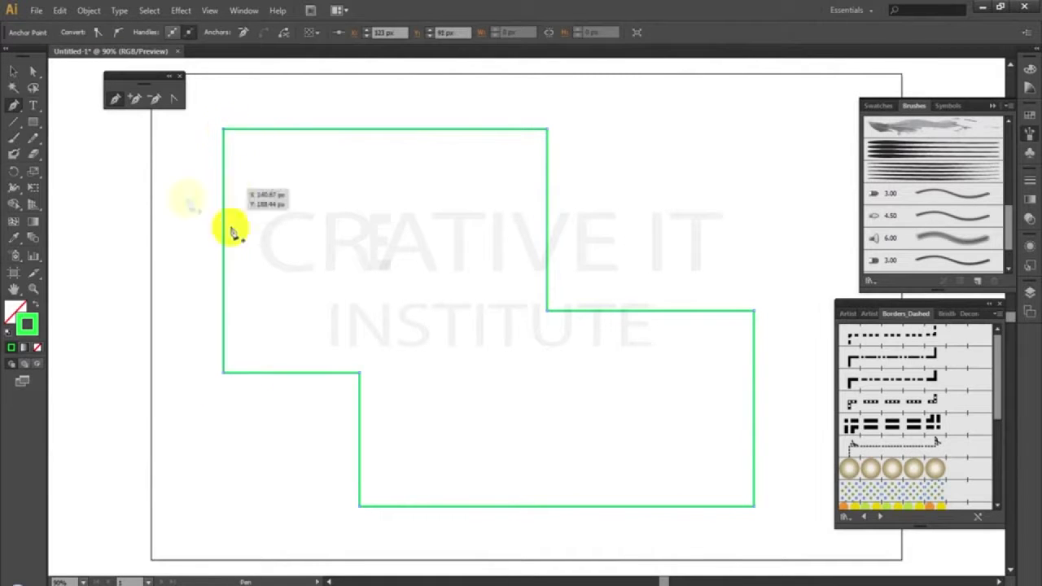
# - Select the stepped outline, set its stroke weight to 1 pt and deselect it
pyautogui.click(15, 73)
pyautogui.click(224, 188)
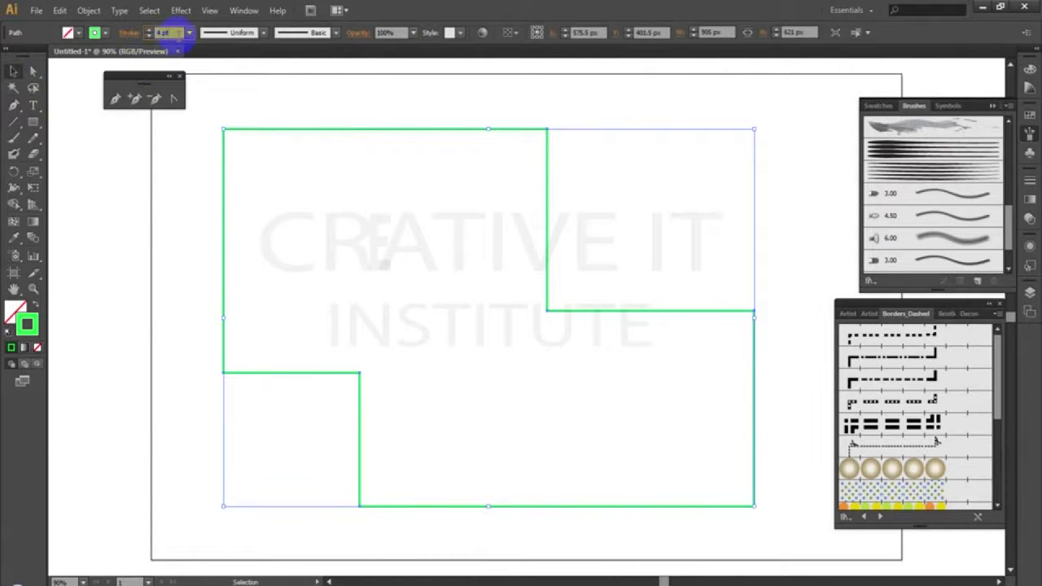
pyautogui.scroll(5, 178, 34)
pyautogui.scroll(-2, 178, 34)
pyautogui.scroll(-7, 178, 34)
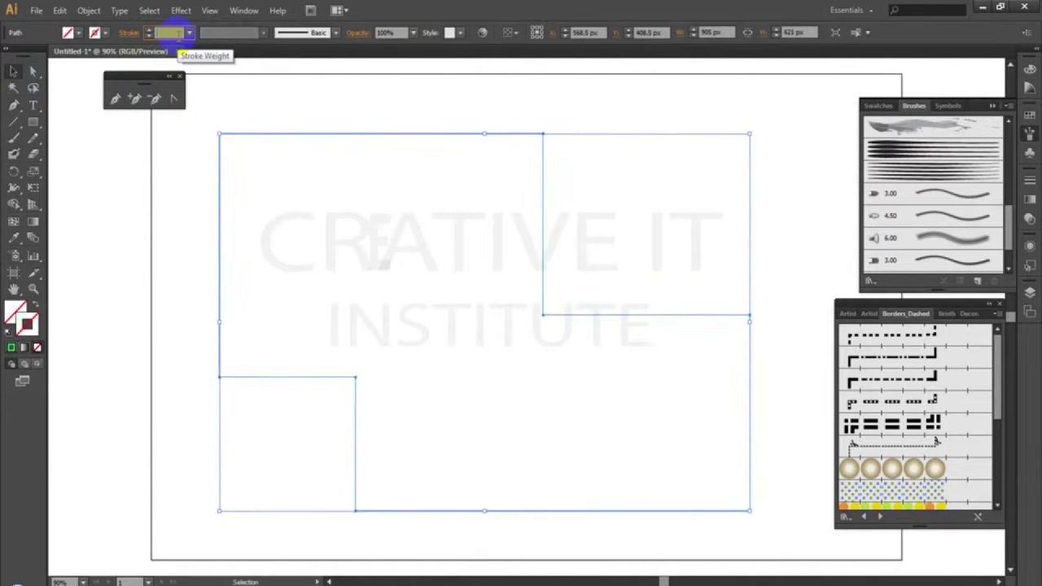
pyautogui.click(158, 168)
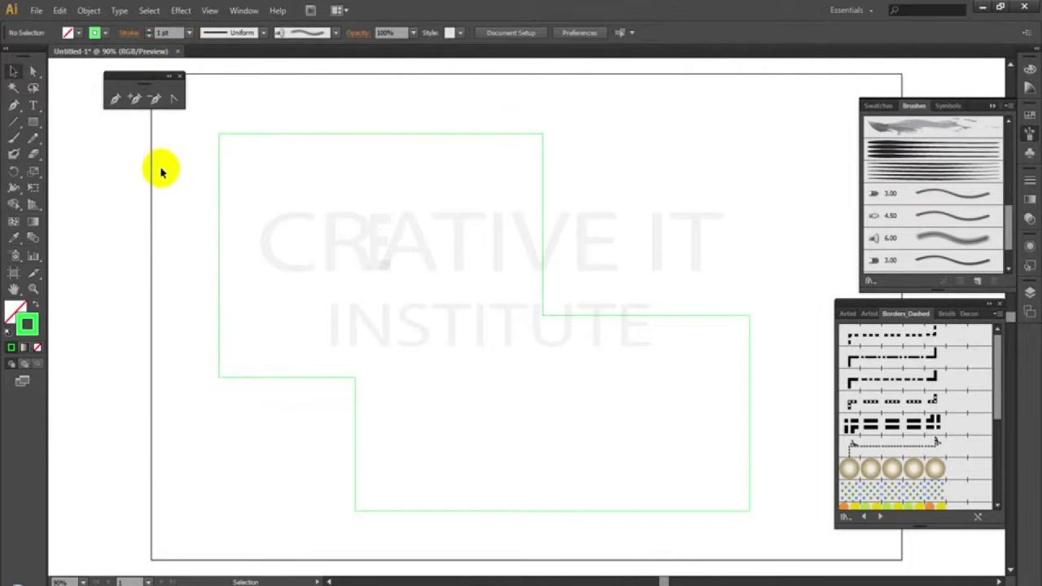
# - Apply the dash-dot brush from the Borders_Dashed library to the stepped outline and set its stroke weight to 4 pt
pyautogui.click(389, 186)
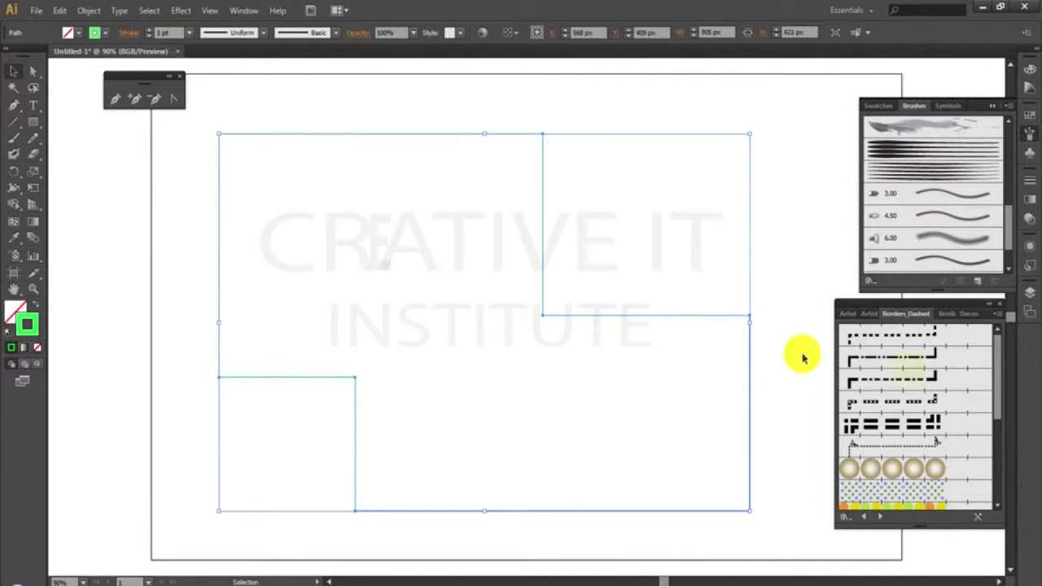
pyautogui.click(930, 352)
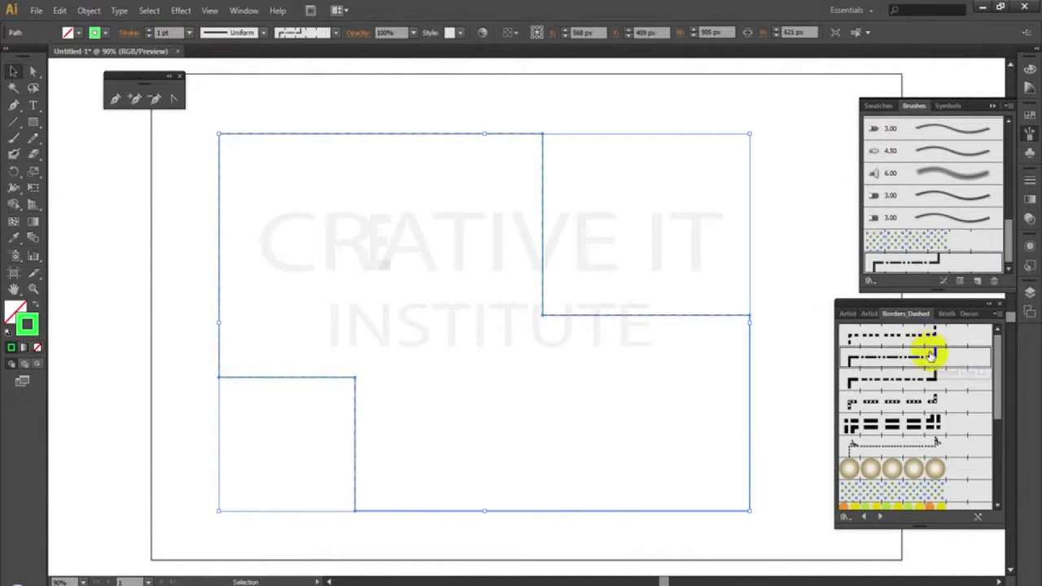
pyautogui.click(603, 106)
pyautogui.moveTo(422, 109); pyautogui.dragTo(470, 180)
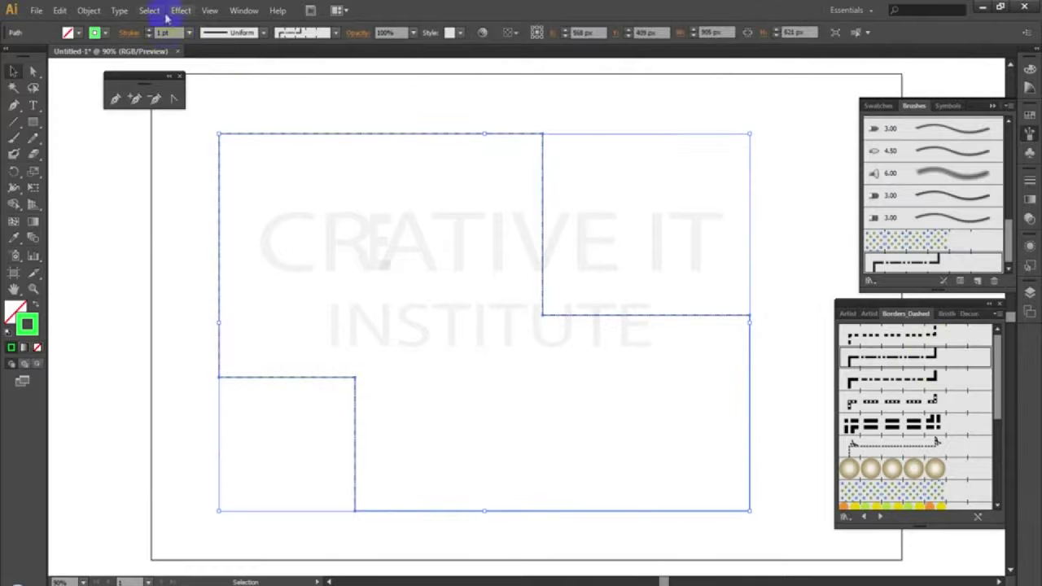
pyautogui.scroll(3, 173, 33)
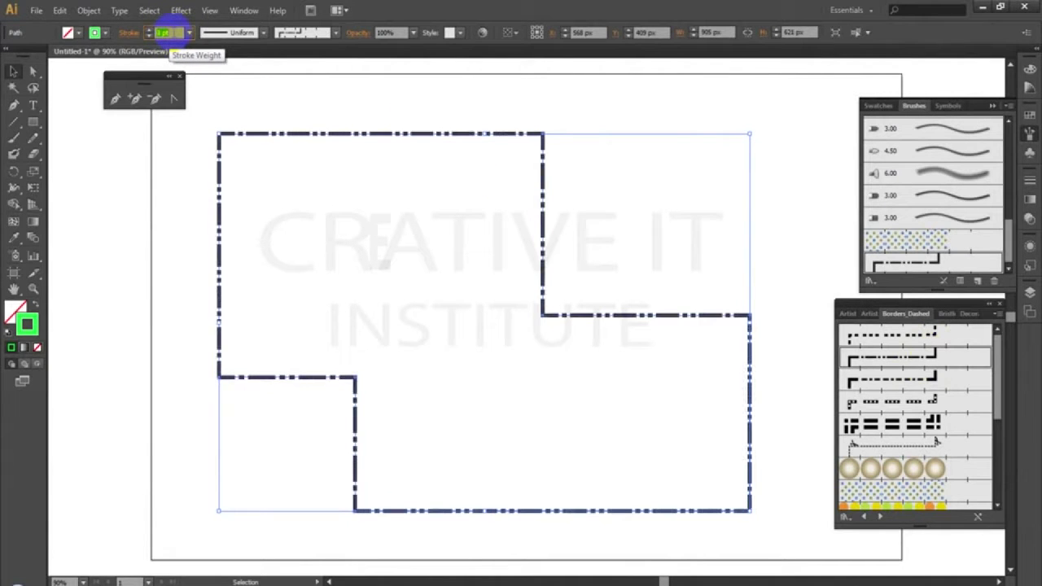
pyautogui.click(797, 124)
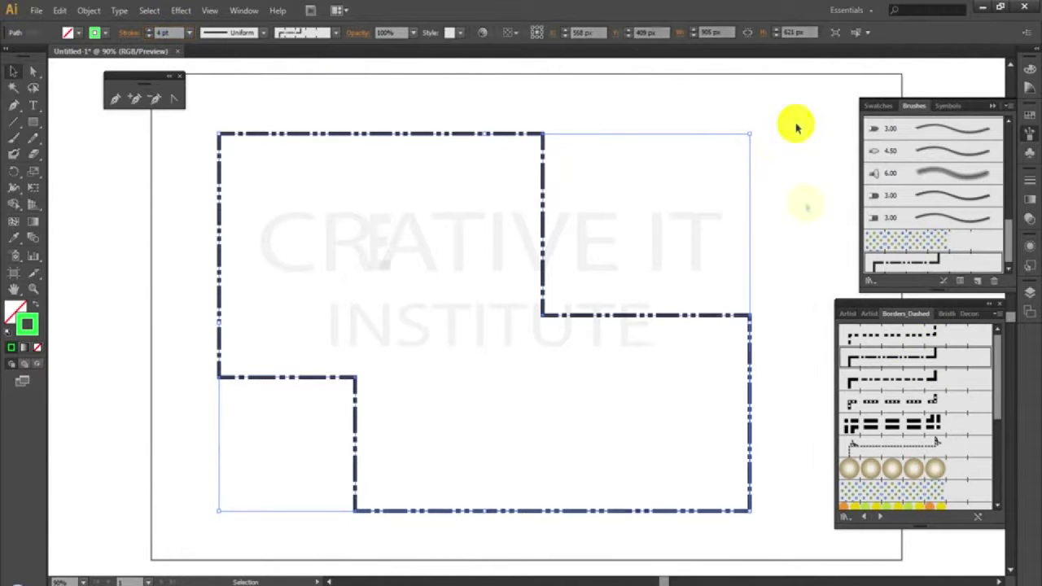
# - Try the beige bead border brush on the stepped outline, and replace it with the blue and green dotted one
pyautogui.moveTo(658, 205); pyautogui.dragTo(702, 417)
pyautogui.click(880, 467)
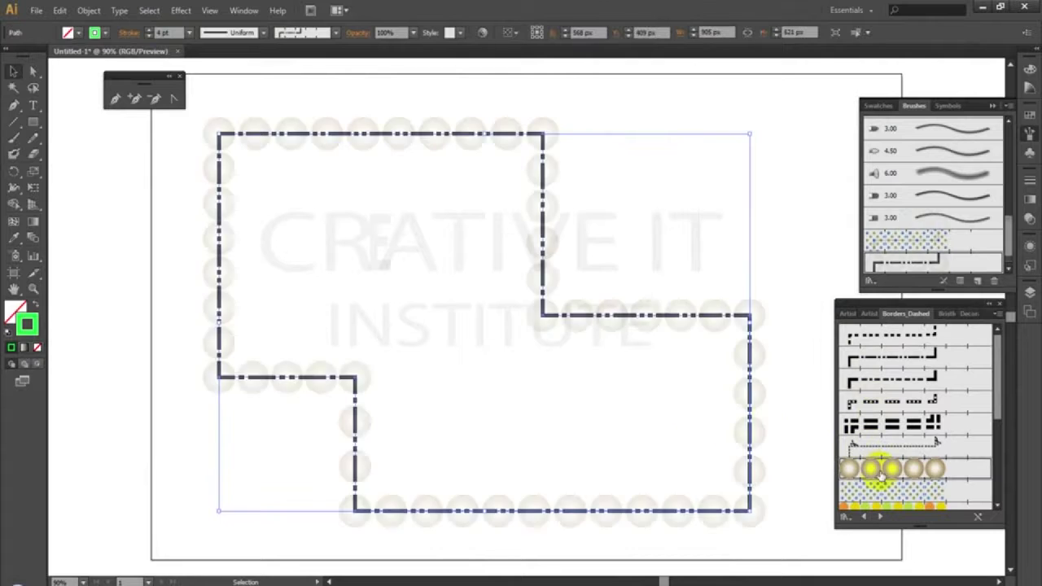
pyautogui.click(884, 492)
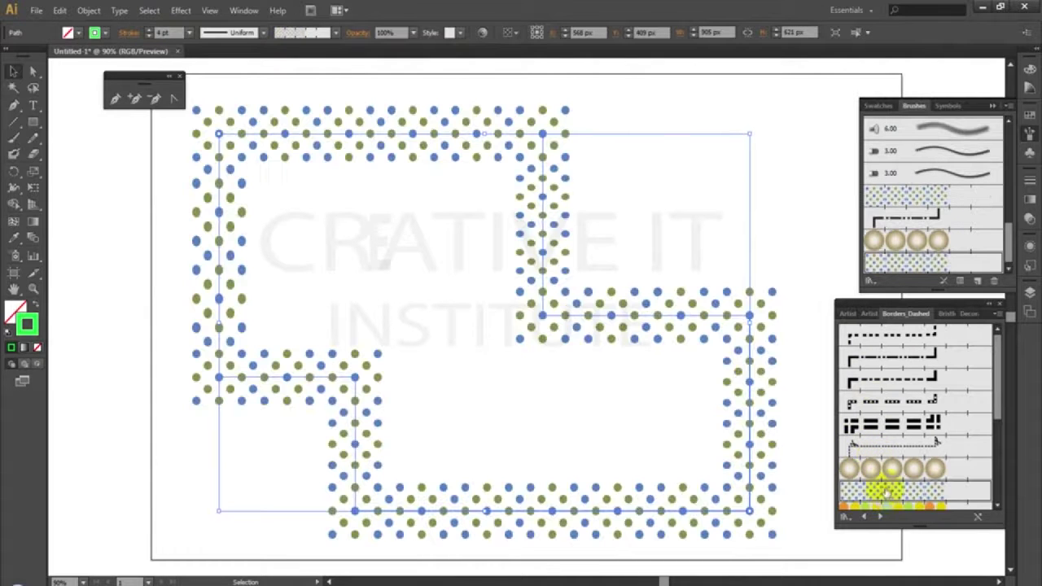
# - Try several stroke weights on the dotted border, finish with 2 pt and deselect the outline
pyautogui.click(175, 32)
pyautogui.press('Up')
pyautogui.press('Up')
pyautogui.press('Up')
pyautogui.press('Down')
pyautogui.press('Down')
pyautogui.press('Down')
pyautogui.press('Down')
pyautogui.press('Down')
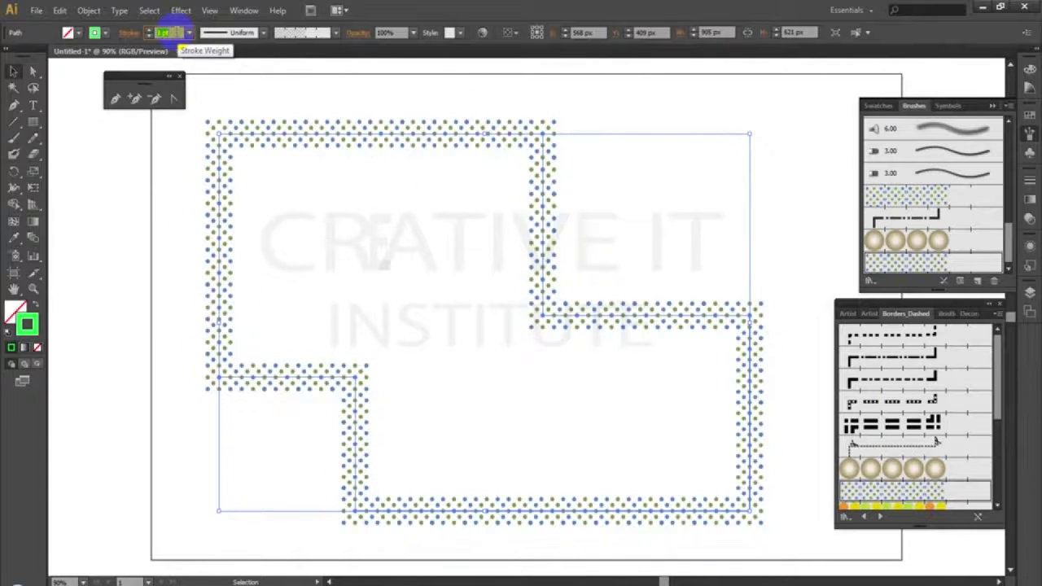
pyautogui.press('Down')
pyautogui.press('Up')
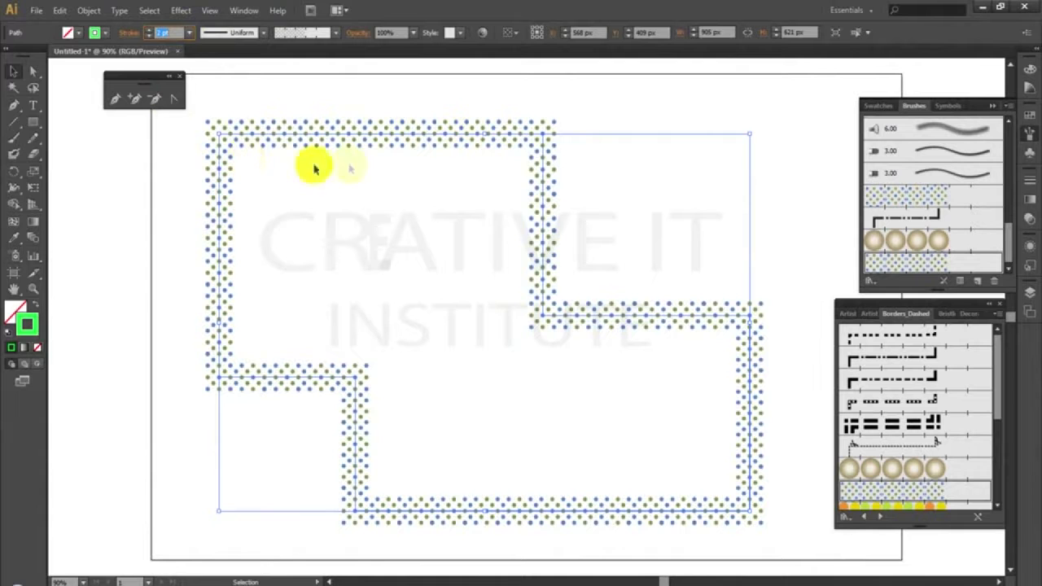
pyautogui.click(781, 143)
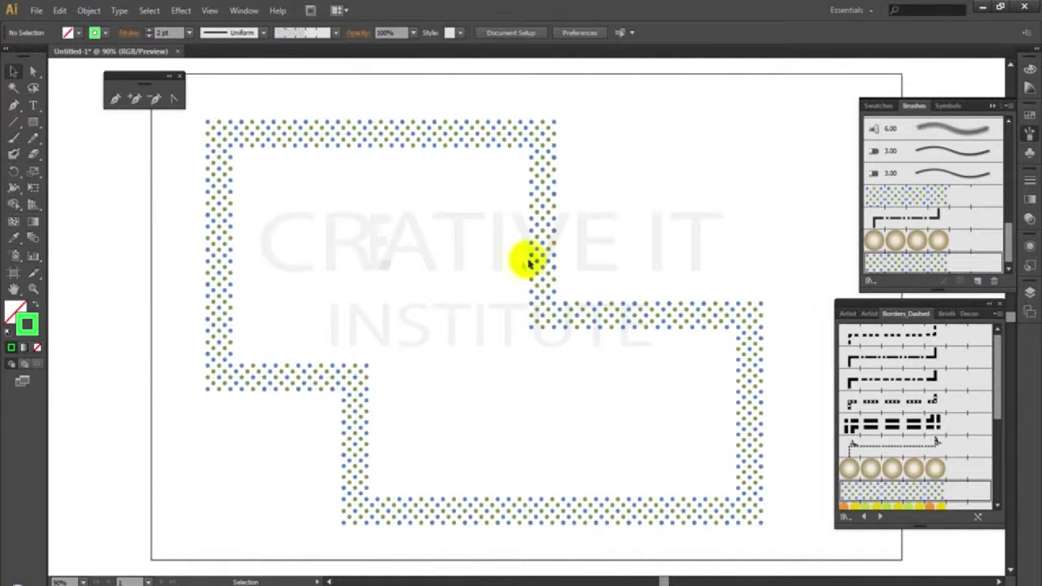
# - Draw an open, wavy path of smooth curves in the empty area above the artboard with the Pen tool
pyautogui.moveTo(613, 175); pyautogui.dragTo(643, 377)
pyautogui.moveTo(645, 290); pyautogui.dragTo(605, 517)
pyautogui.click(14, 106)
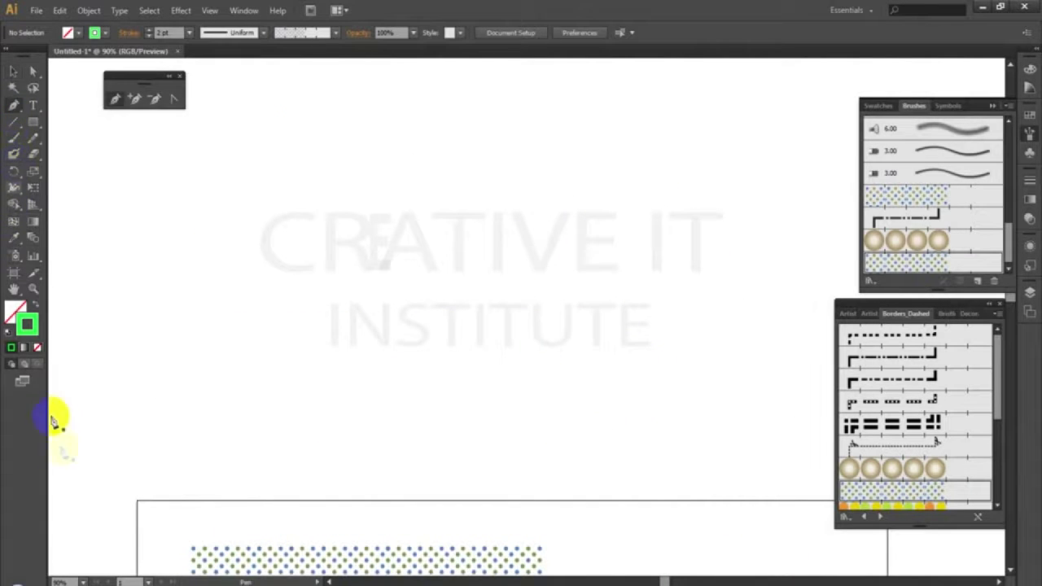
pyautogui.click(87, 467)
pyautogui.moveTo(261, 343); pyautogui.dragTo(427, 346)
pyautogui.moveTo(433, 216); pyautogui.dragTo(463, 151)
pyautogui.moveTo(570, 144); pyautogui.dragTo(623, 201)
pyautogui.moveTo(665, 243); pyautogui.dragTo(737, 229)
pyautogui.moveTo(757, 321); pyautogui.dragTo(753, 438)
pyautogui.moveTo(664, 460); pyautogui.dragTo(570, 426)
pyautogui.moveTo(458, 447); pyautogui.dragTo(386, 481)
pyautogui.moveTo(265, 469); pyautogui.dragTo(252, 427)
pyautogui.press('v')
pyautogui.click(240, 96)
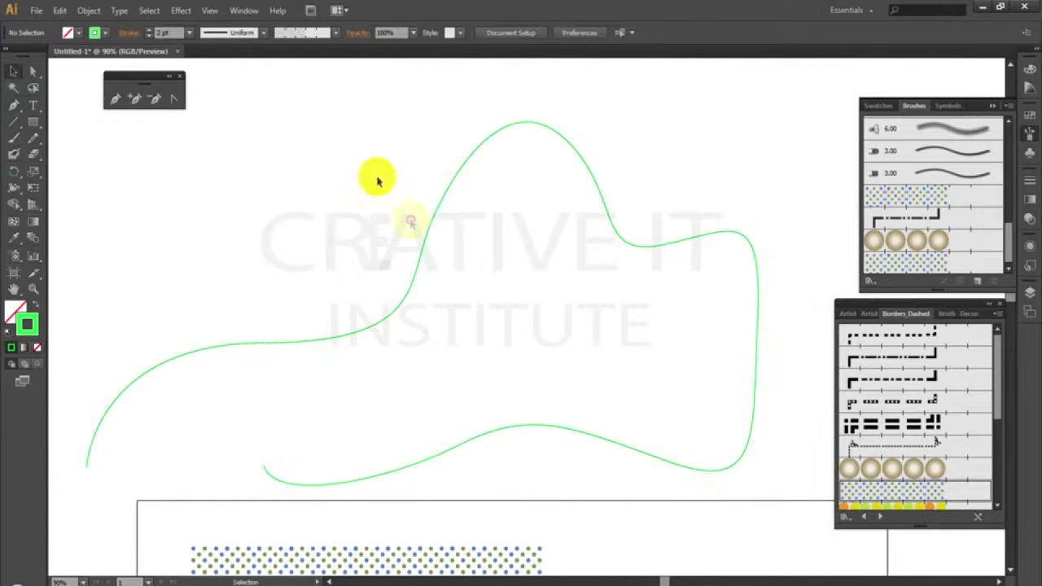
# - Apply the black double-dash border brush from Borders_Dashed to the wavy path and deselect it
pyautogui.click(428, 240)
pyautogui.click(918, 425)
pyautogui.click(824, 295)
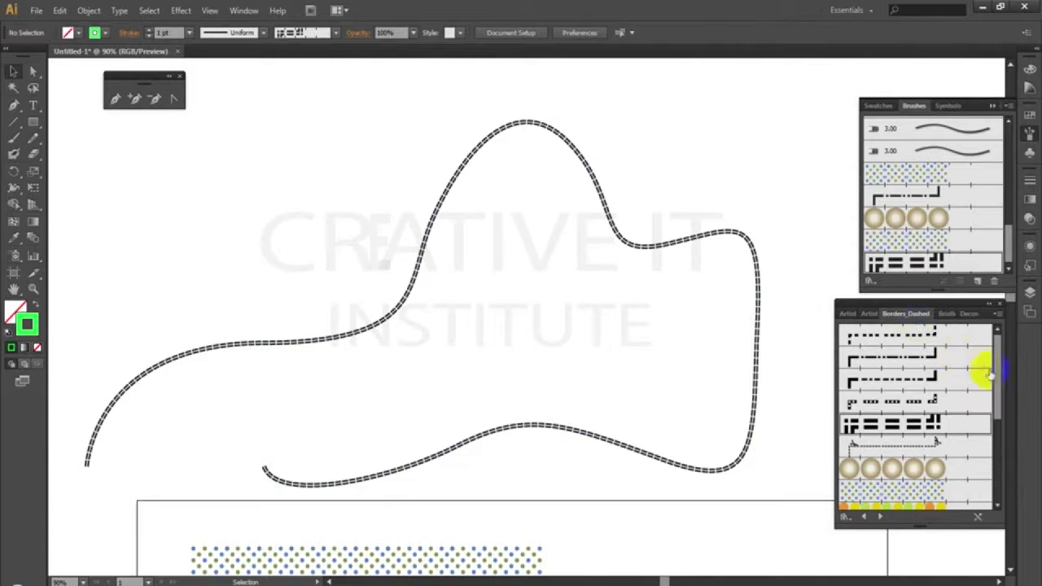
# - Apply the red square-dot, yellow-black checkered and finally the pink-and-blue dotted border brush to the wavy path
pyautogui.click(677, 243)
pyautogui.moveTo(1000, 358); pyautogui.dragTo(1000, 420)
pyautogui.click(896, 432)
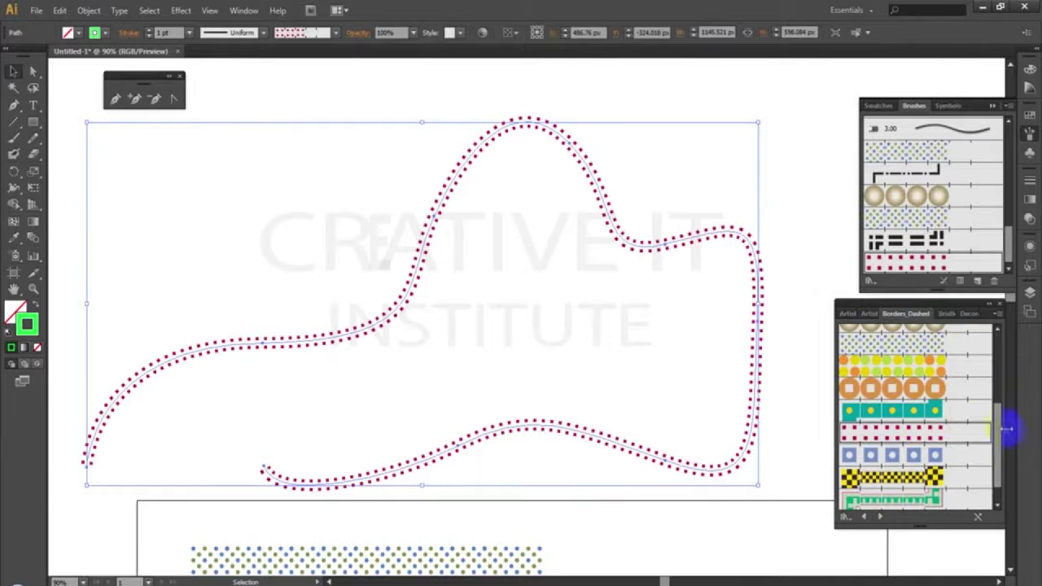
pyautogui.moveTo(998, 422); pyautogui.dragTo(1000, 482)
pyautogui.click(916, 450)
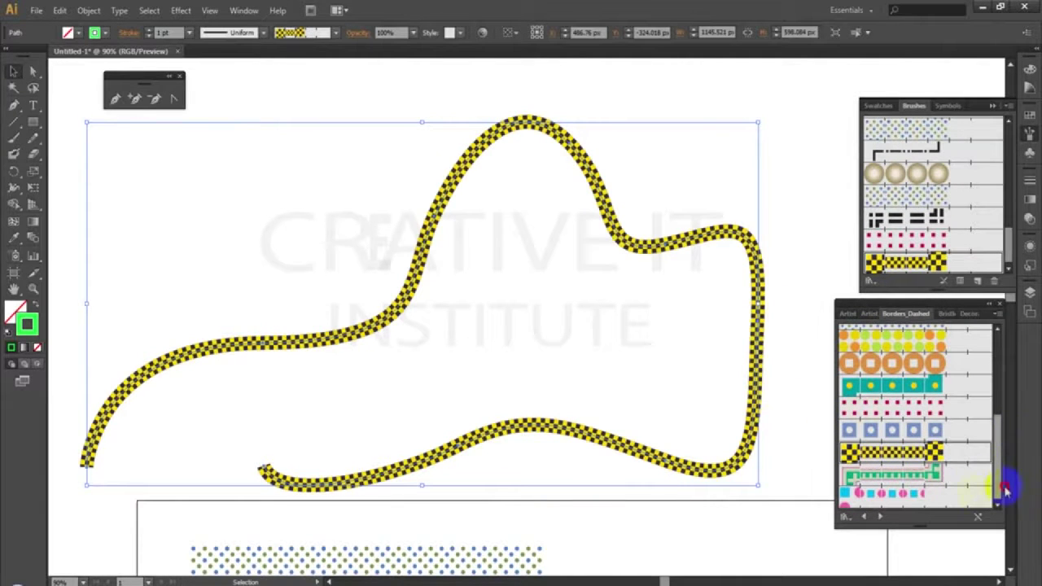
pyautogui.click(907, 492)
pyautogui.click(808, 221)
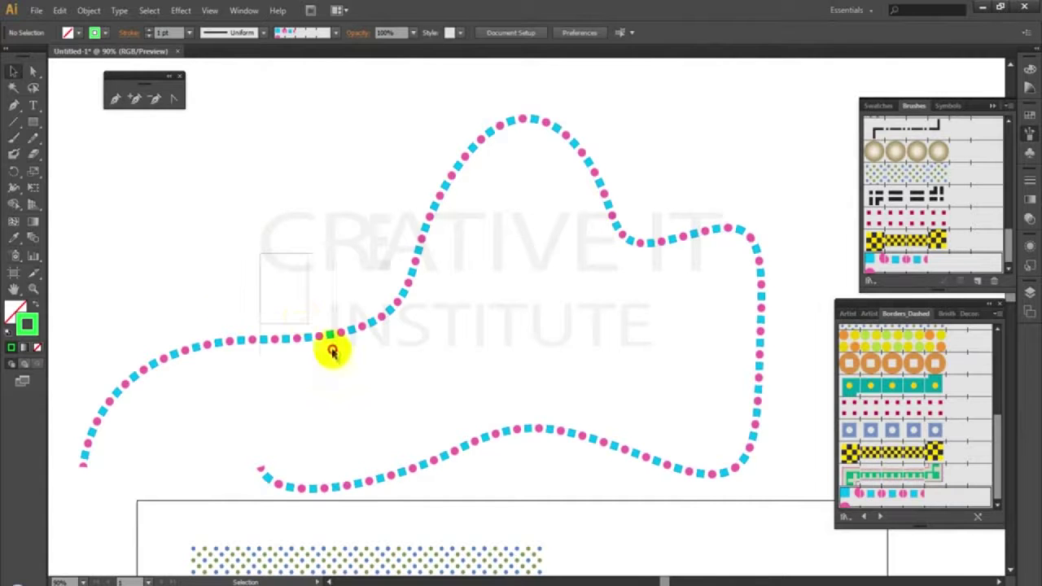
# - Delete the wavy path above the artboard and the stepped dotted outline on it
pyautogui.click(335, 355)
pyautogui.press('Delete')
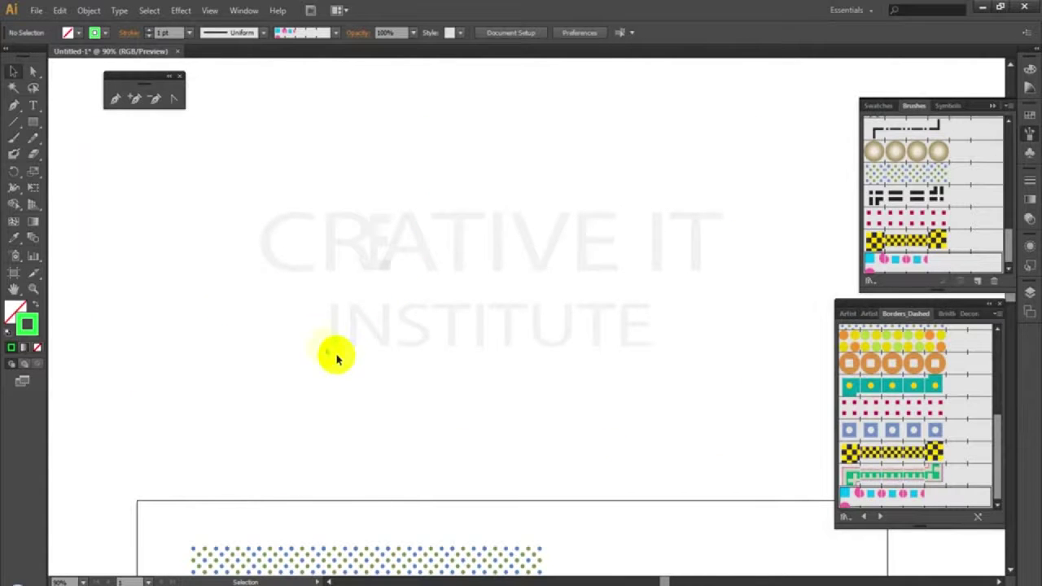
pyautogui.moveTo(368, 521); pyautogui.dragTo(379, 145)
pyautogui.click(382, 155)
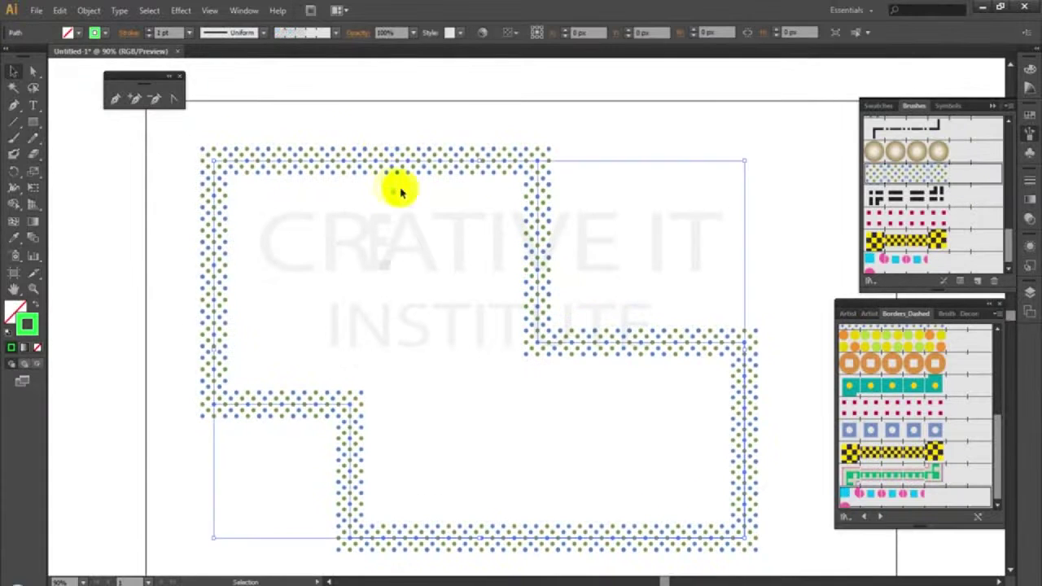
pyautogui.press('Delete')
# - Draw a 1280 by 800 px rectangle that exactly covers the artboard, and deselect it
pyautogui.hotkey('ctrl', '-')
pyautogui.press('space')
pyautogui.moveTo(448, 228); pyautogui.dragTo(323, 239)
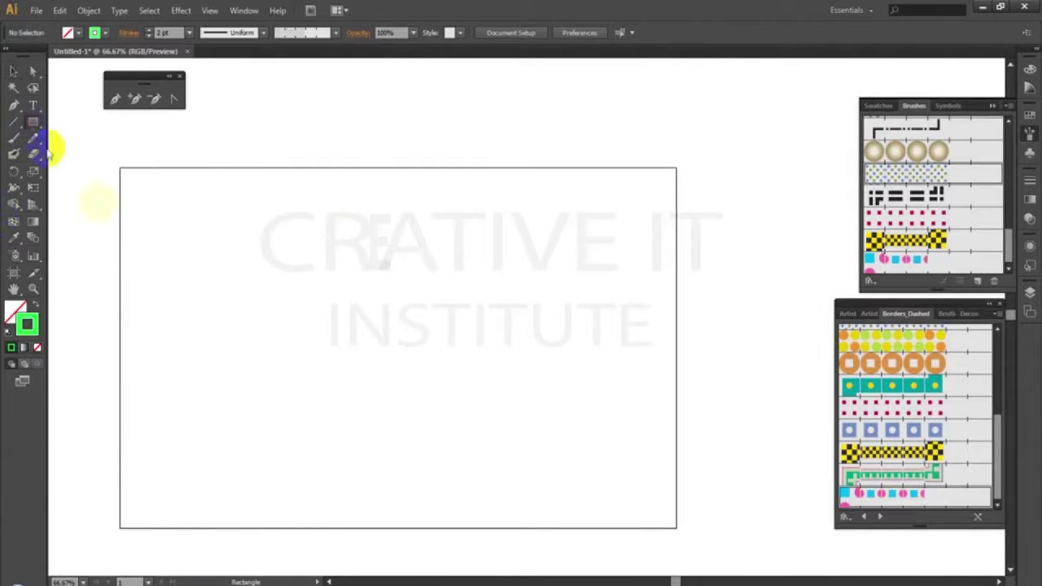
pyautogui.moveTo(120, 168); pyautogui.dragTo(675, 526)
pyautogui.click(8, 71)
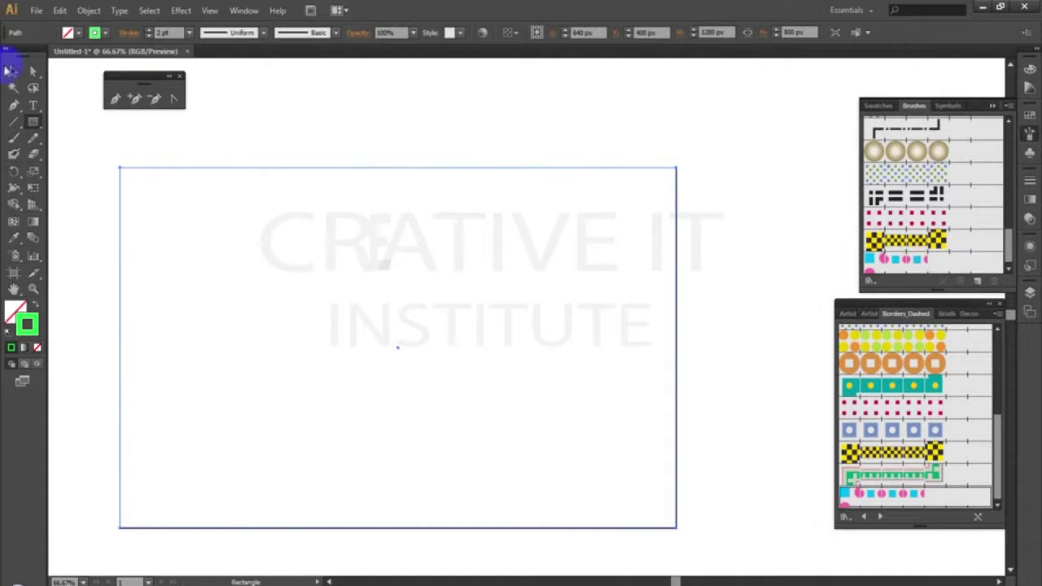
pyautogui.click(366, 126)
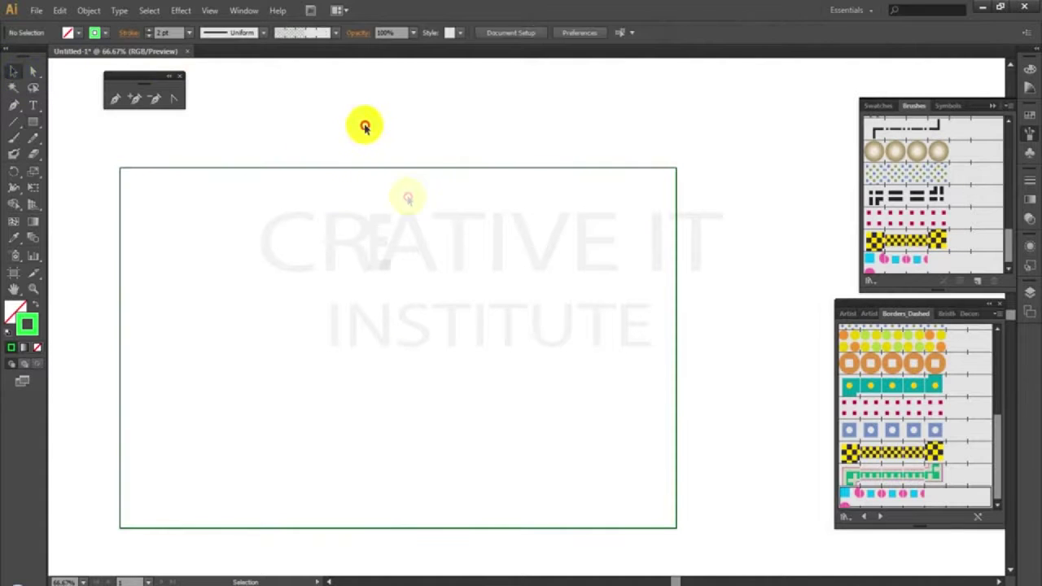
# - Load the Borders_Decorative library and apply its red braided border brush to the artboard-sized rectangle
pyautogui.moveTo(365, 126); pyautogui.dragTo(423, 228)
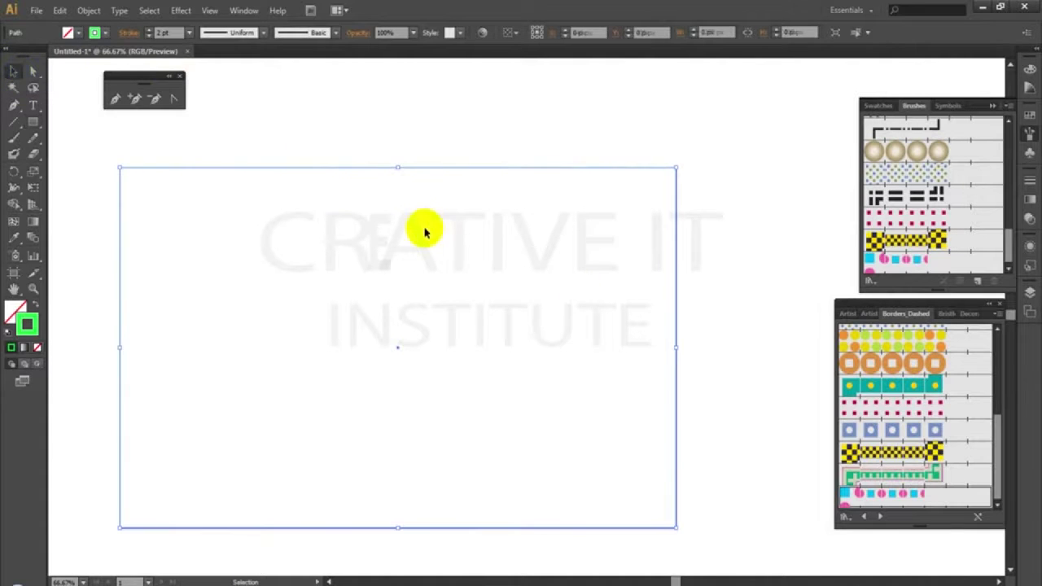
pyautogui.click(882, 517)
pyautogui.click(918, 424)
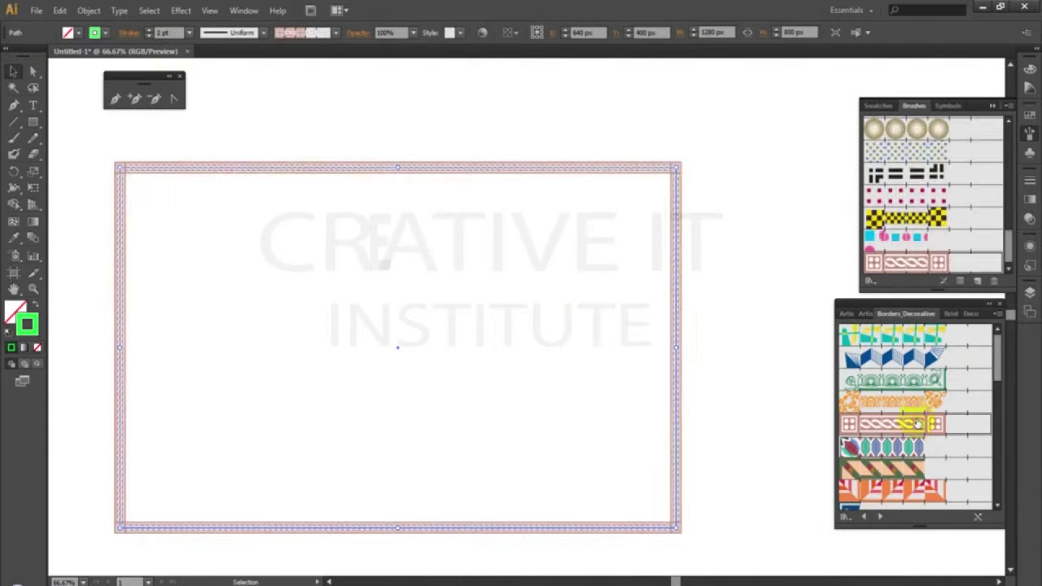
pyautogui.click(769, 328)
# - Try the leaf-patterned border brush on the rectangle, and replace it with the one that has purple ornamental corners
pyautogui.moveTo(435, 116); pyautogui.dragTo(539, 247)
pyautogui.click(912, 454)
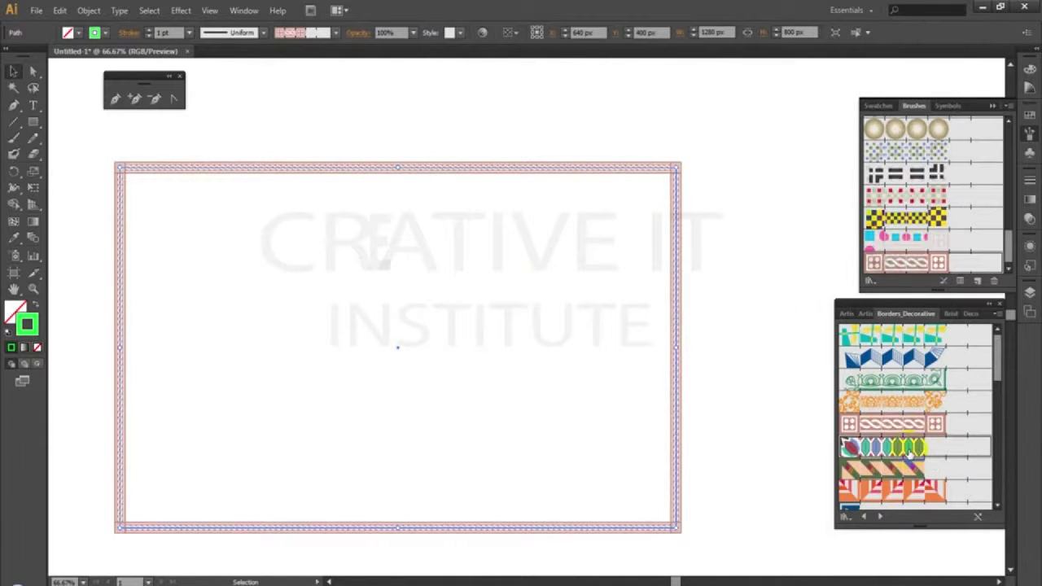
pyautogui.moveTo(1001, 367); pyautogui.dragTo(1000, 417)
pyautogui.click(936, 404)
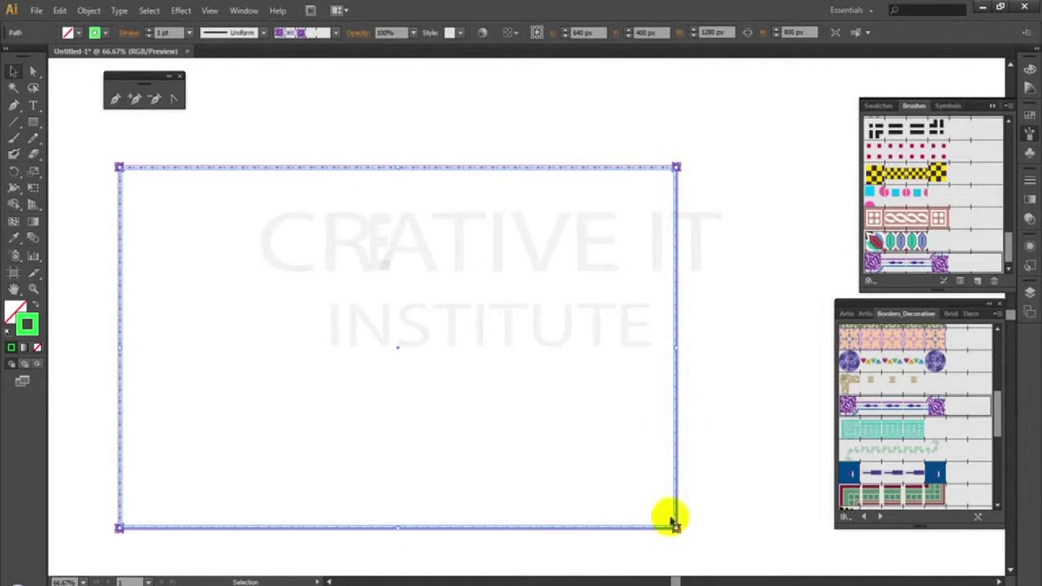
# - Draw a closed, irregular nine-corner polygon about 800 px wide above the artboard and give it the purple-cornered border brush
pyautogui.moveTo(493, 198); pyautogui.dragTo(503, 376)
pyautogui.click(221, 186)
pyautogui.click(326, 133)
pyautogui.click(374, 195)
pyautogui.click(470, 145)
pyautogui.click(569, 226)
pyautogui.click(460, 306)
pyautogui.click(320, 285)
pyautogui.click(241, 272)
pyautogui.click(220, 188)
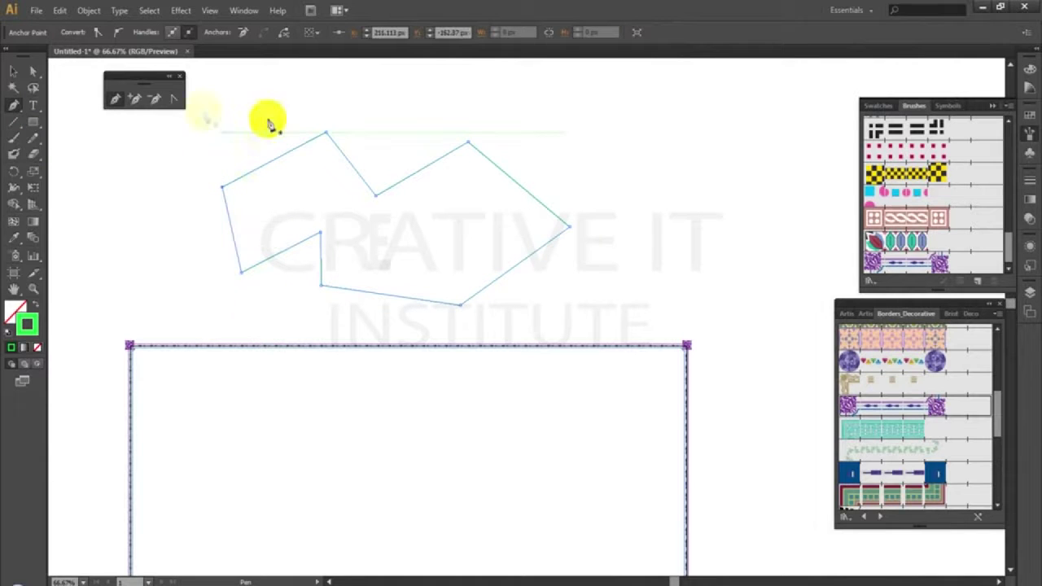
pyautogui.click(14, 71)
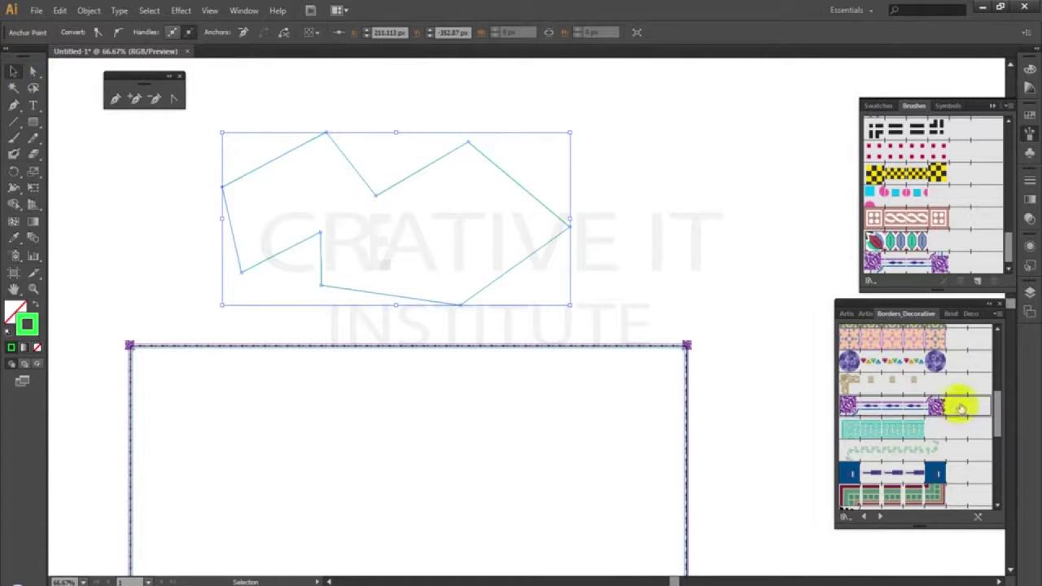
pyautogui.click(271, 147)
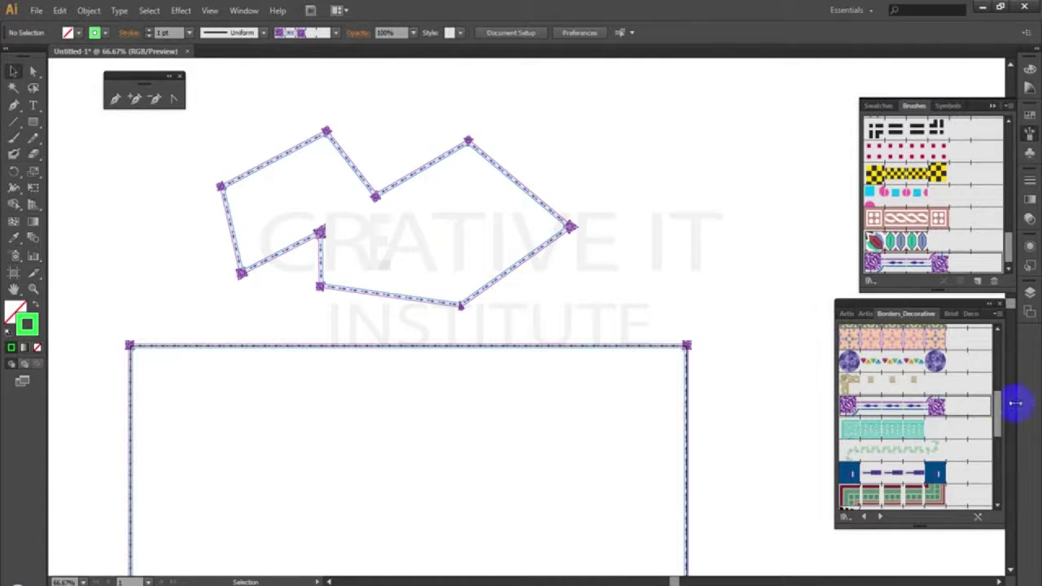
# - Apply the black scrollwork border brush from Borders_Decorative to the irregular polygon
pyautogui.moveTo(1000, 412); pyautogui.dragTo(1003, 460)
pyautogui.click(894, 419)
pyautogui.click(462, 152)
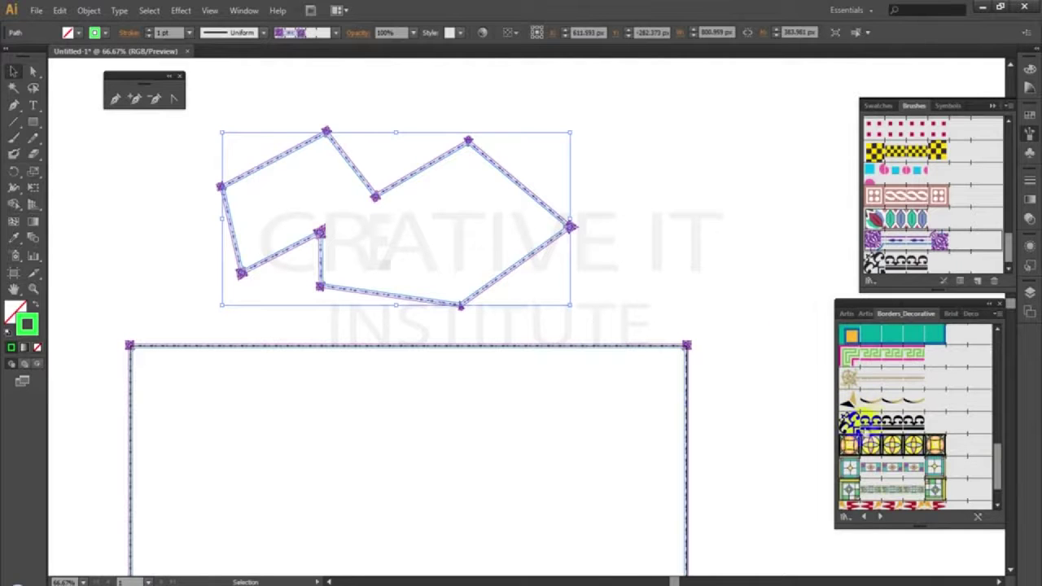
pyautogui.click(867, 420)
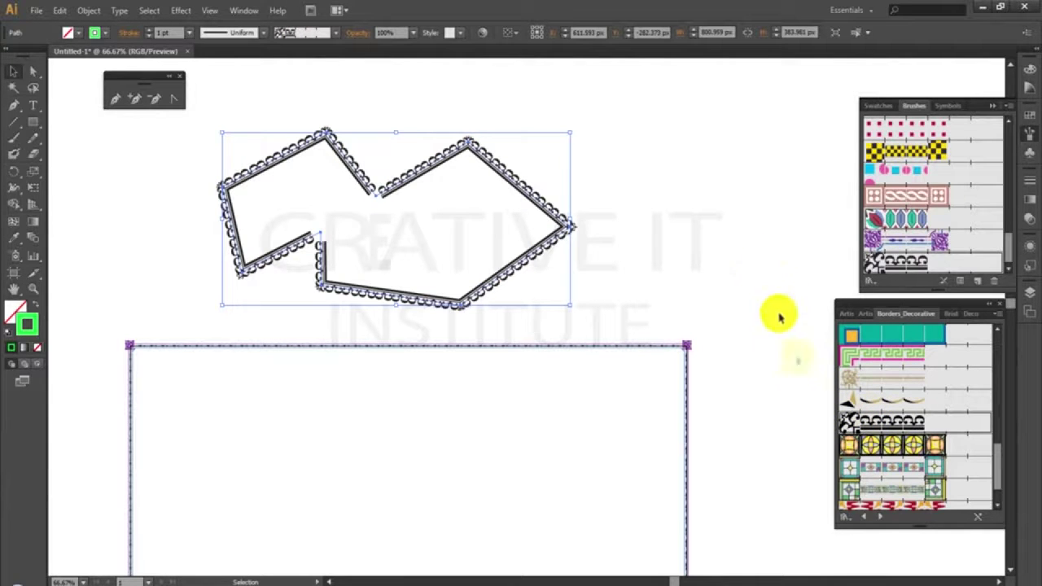
# - Apply the yellow tile border brush from Borders_Decorative to the artboard-sized rectangle
pyautogui.moveTo(655, 316); pyautogui.dragTo(687, 376)
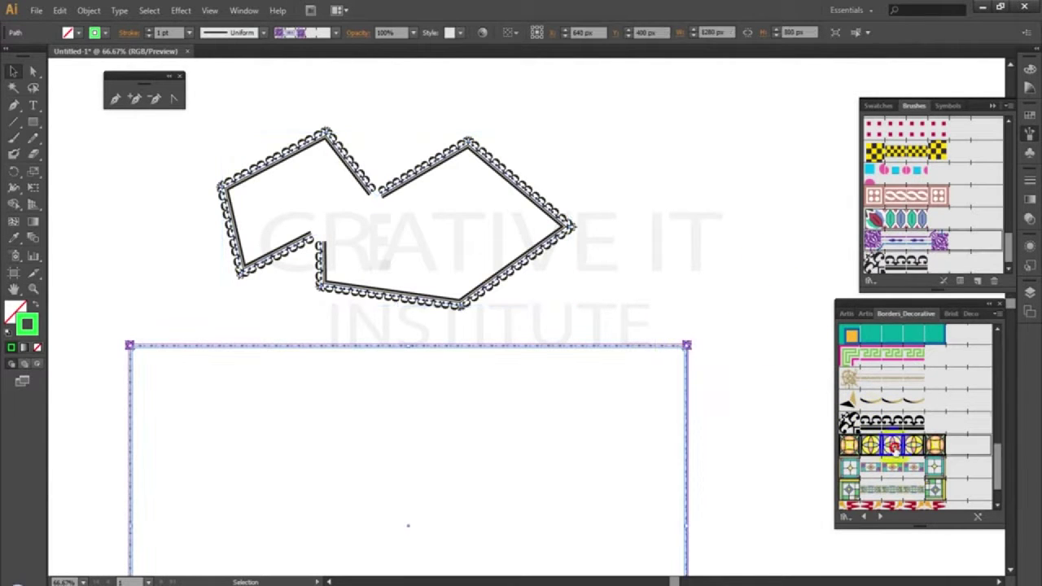
pyautogui.click(894, 446)
pyautogui.scroll(-2, 997, 451)
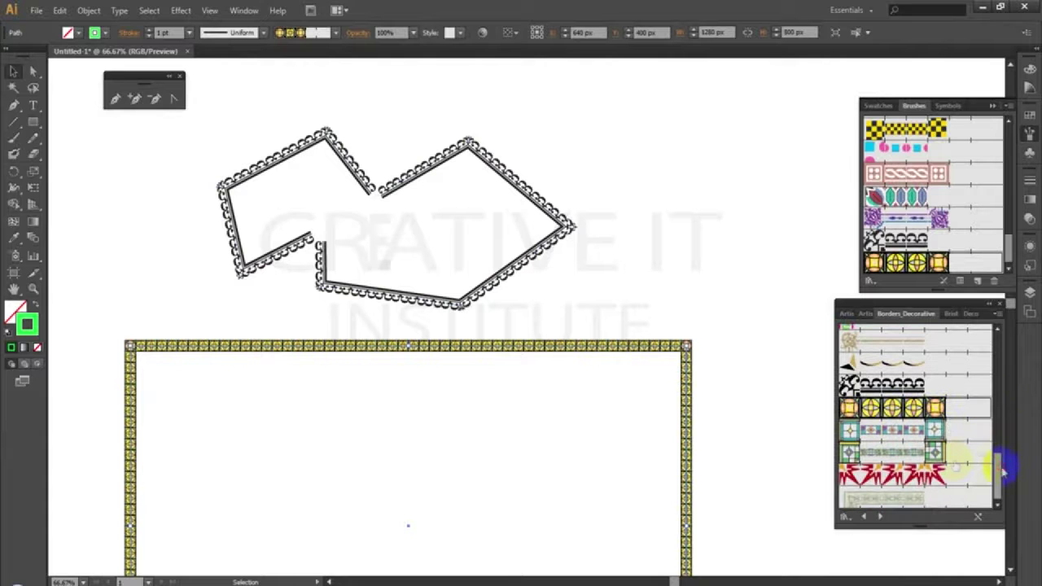
# - Try the brown bevelled frame brush and the light blue frame brush from Borders_Frames on the artboard-sized rectangle
pyautogui.moveTo(658, 426); pyautogui.dragTo(678, 237)
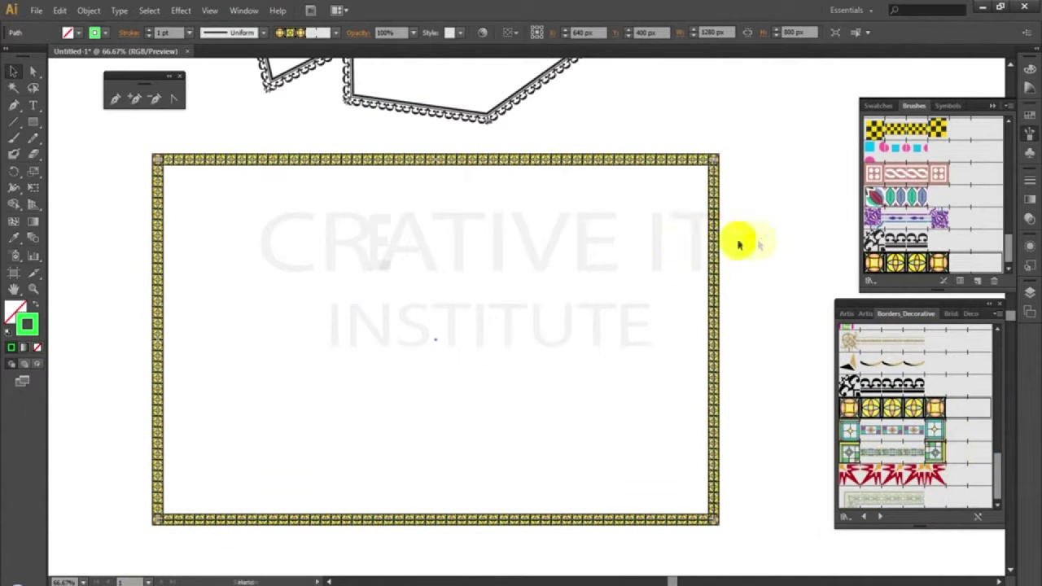
pyautogui.click(879, 519)
pyautogui.click(940, 401)
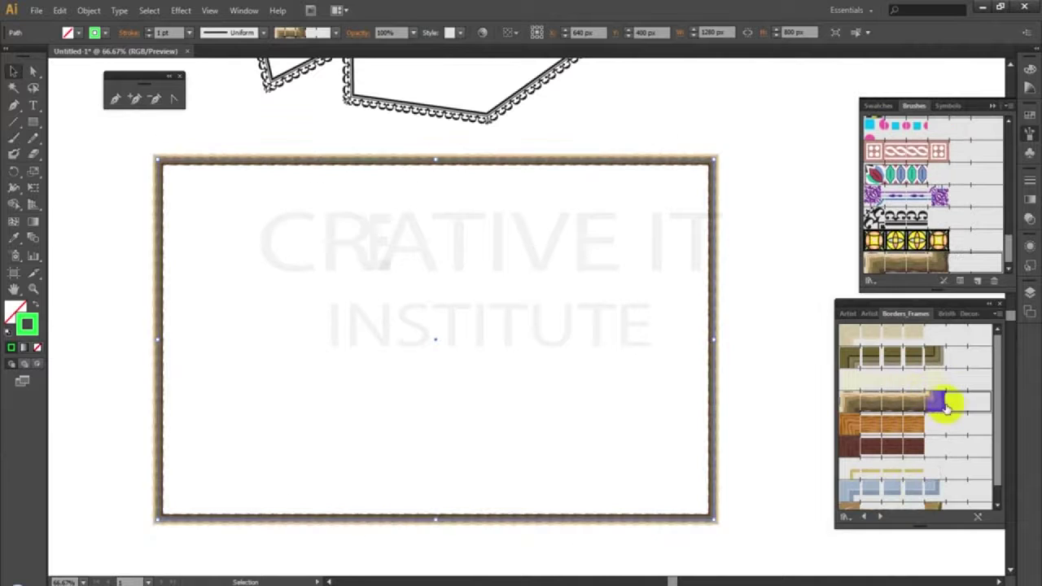
pyautogui.click(887, 485)
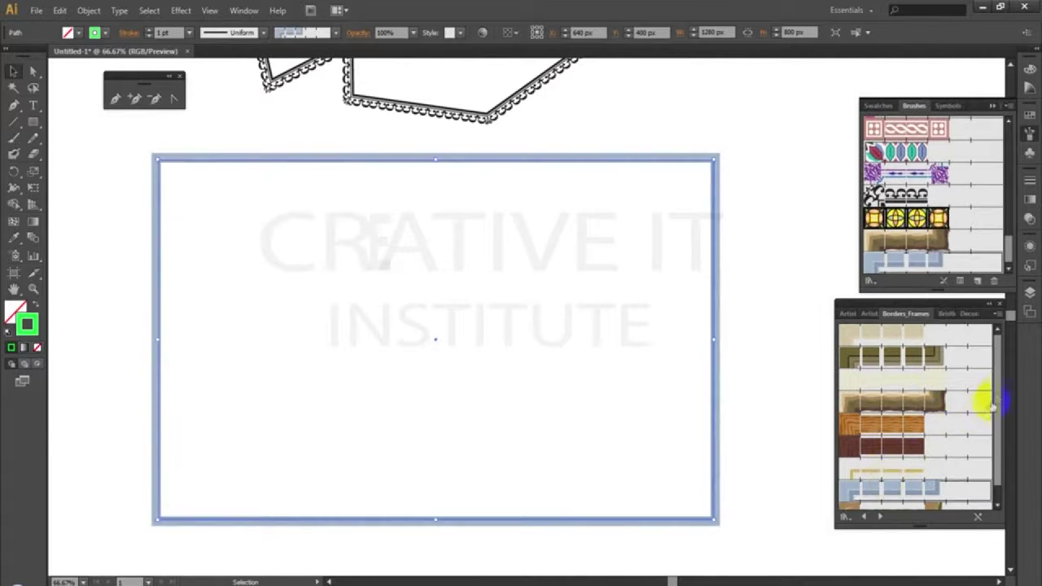
pyautogui.click(995, 474)
# - Try the green-and-white triangle brush and the purple-and-orange triangle brush from Borders_Geometric on the rectangle
pyautogui.click(877, 519)
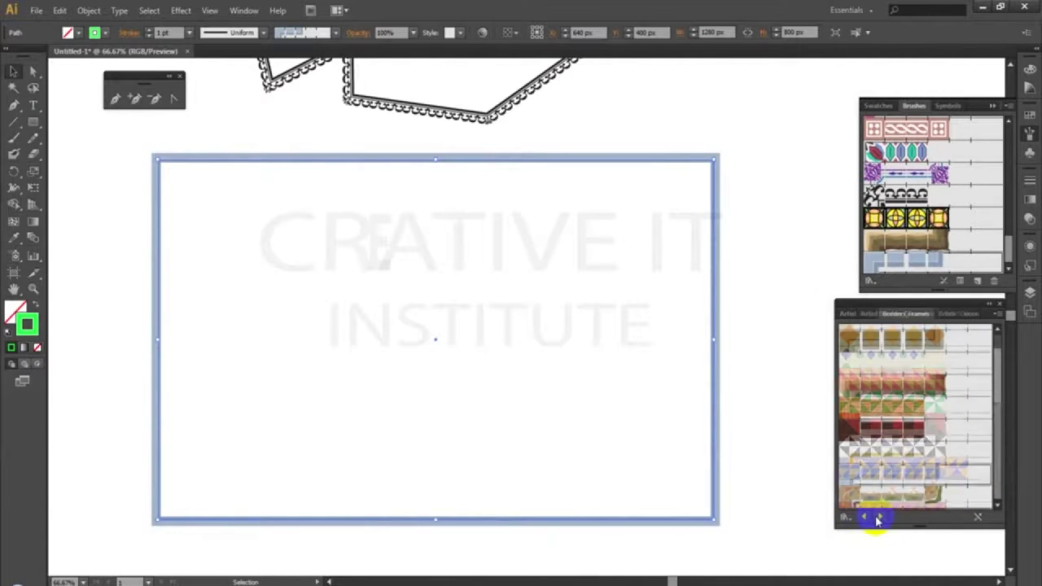
pyautogui.click(910, 402)
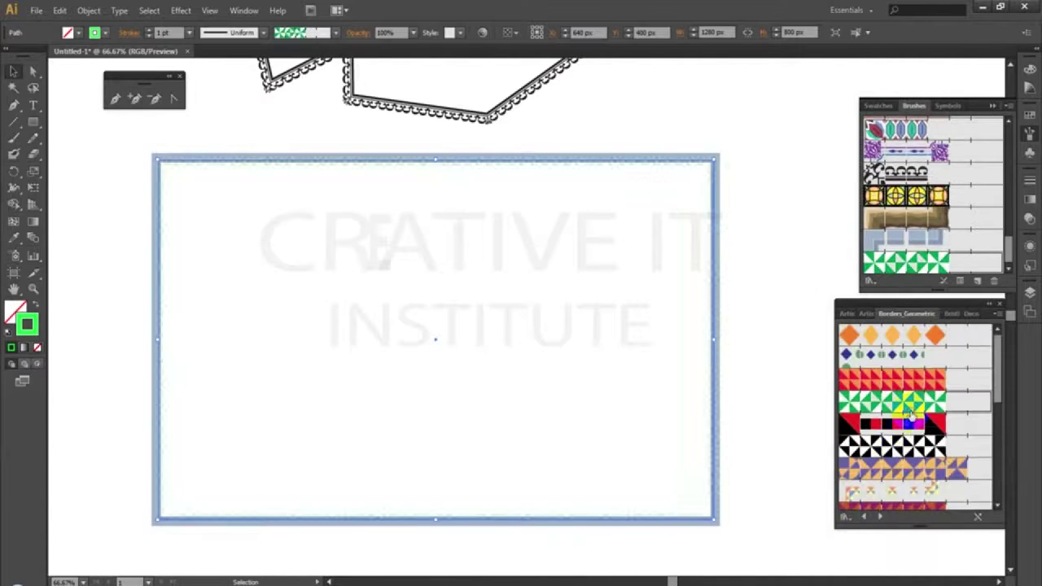
pyautogui.click(878, 470)
# - Try several Borders_Lines brushes on the rectangle, including the green double line, the solid green band and the brown meander
pyautogui.click(877, 519)
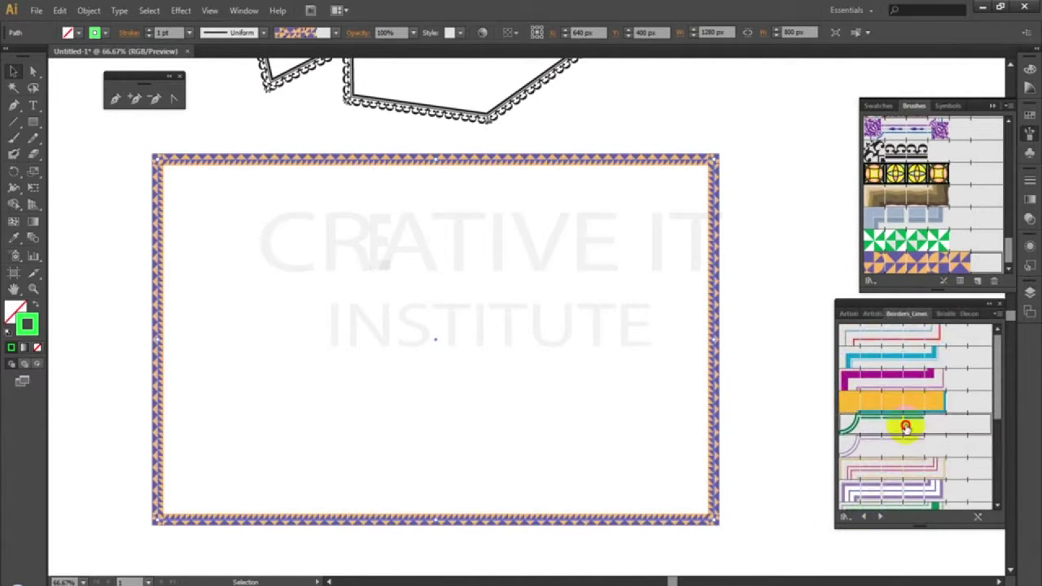
pyautogui.click(907, 424)
pyautogui.moveTo(1002, 413); pyautogui.dragTo(1006, 512)
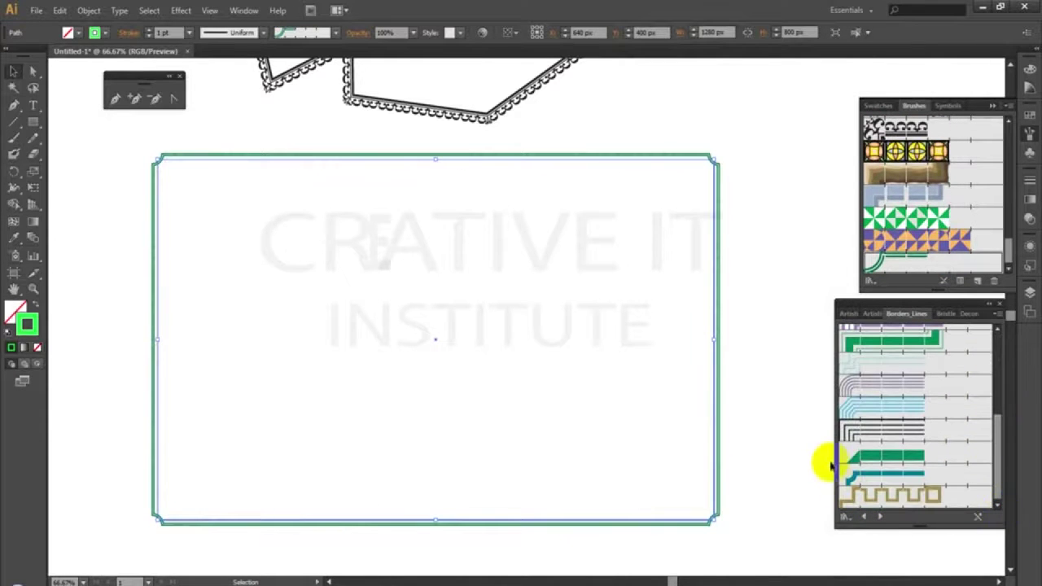
pyautogui.click(859, 458)
pyautogui.click(861, 474)
pyautogui.click(863, 494)
# - Try the red arrow brush from Borders_Novelty on the rectangle, and replace it with the airplane brush
pyautogui.click(880, 517)
pyautogui.click(929, 422)
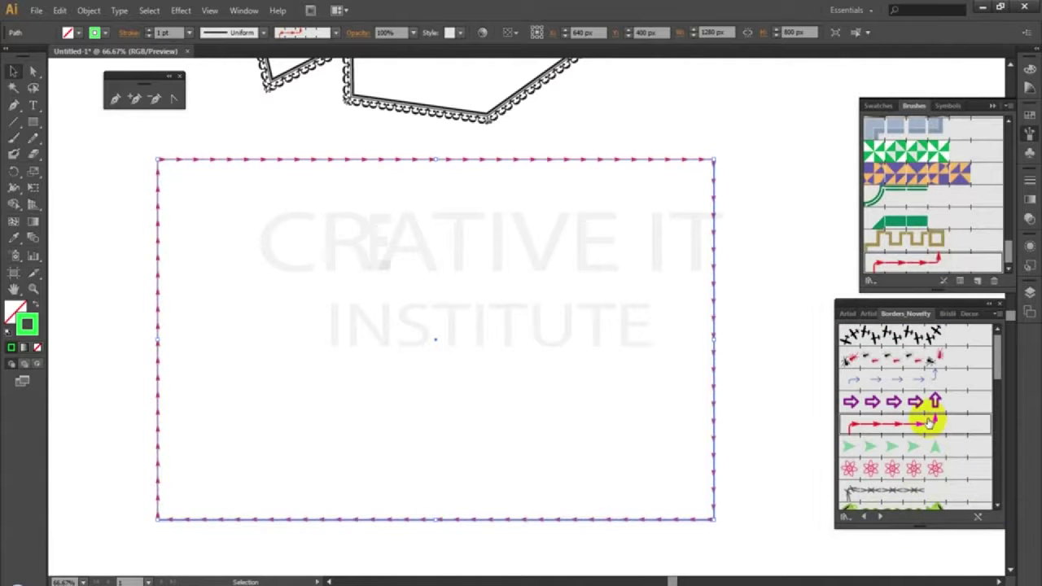
pyautogui.click(891, 341)
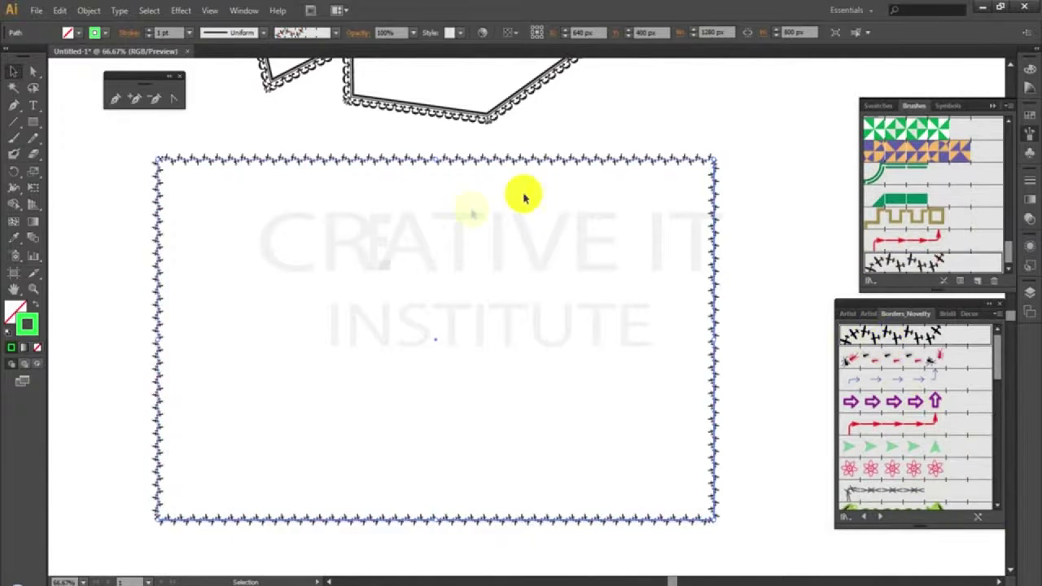
# - Set the stroke weight of the airplane border to 4 pt
pyautogui.click(190, 36)
pyautogui.click(179, 32)
pyautogui.scroll(4, 179, 33)
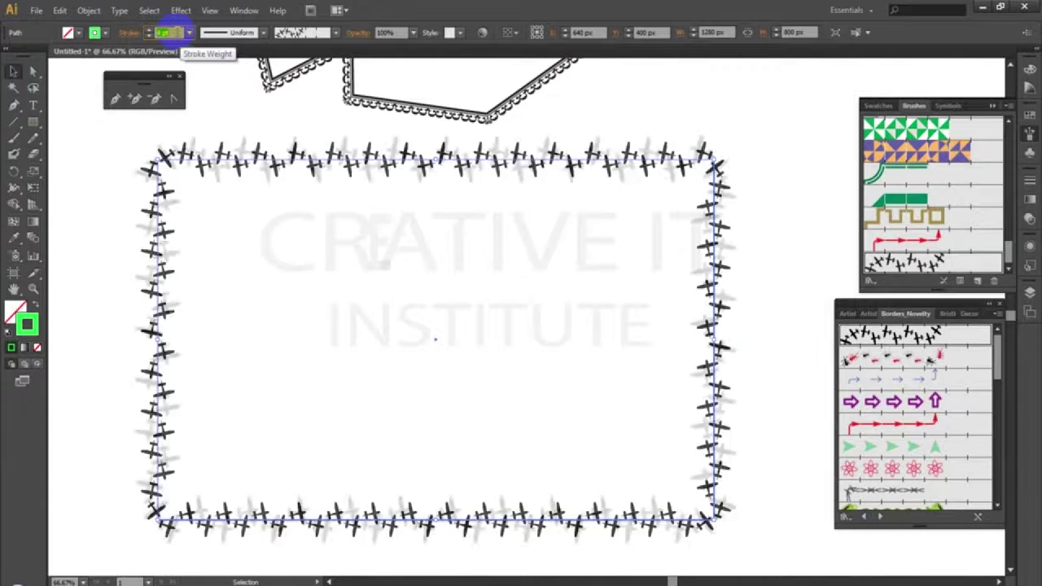
pyautogui.scroll(-1, 178, 33)
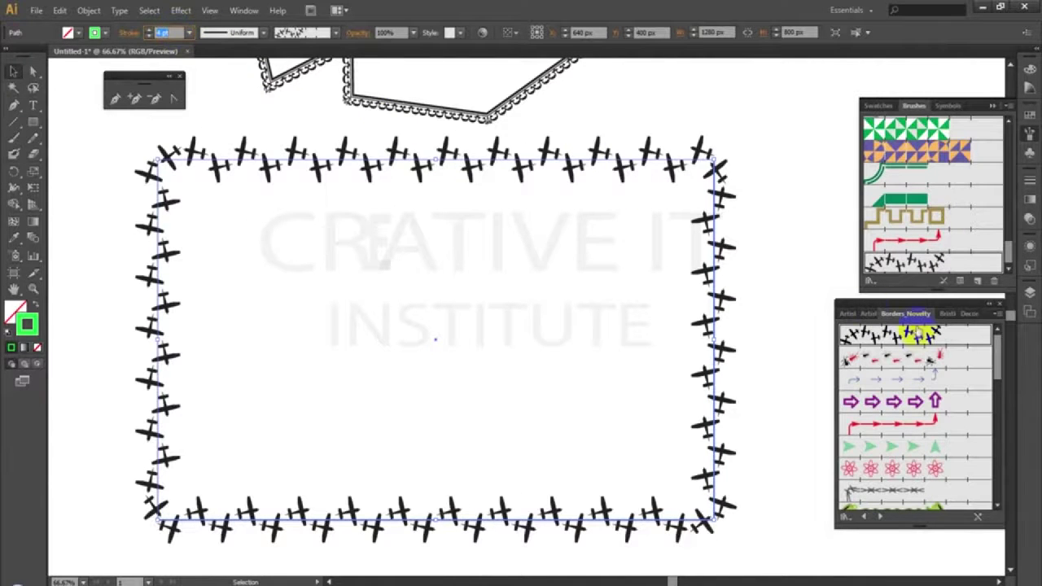
# - Apply the black and red ant brush to the rectangle, set its stroke weight to 2 pt and deselect it
pyautogui.click(900, 358)
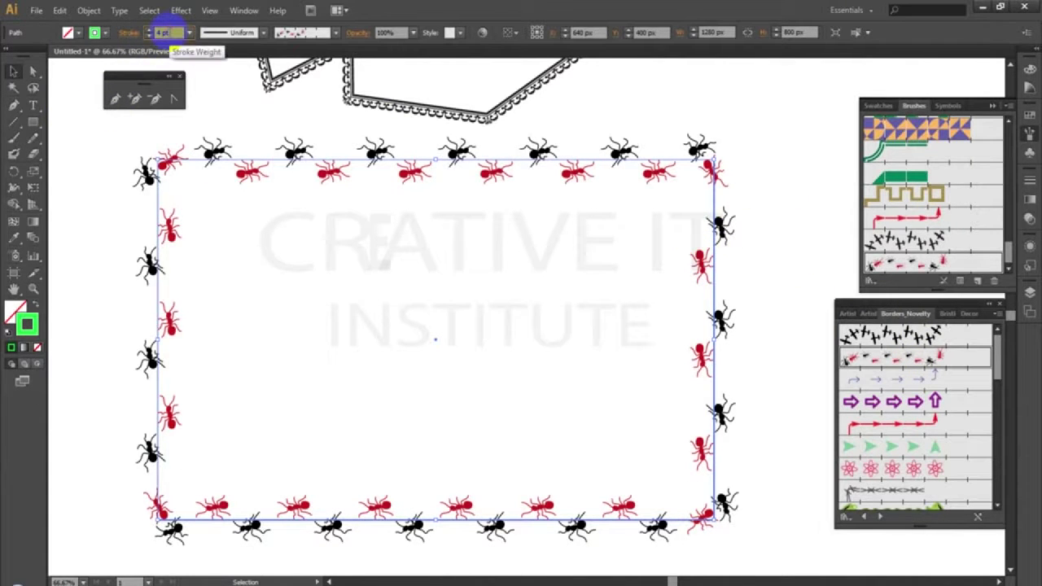
pyautogui.scroll(-2, 169, 32)
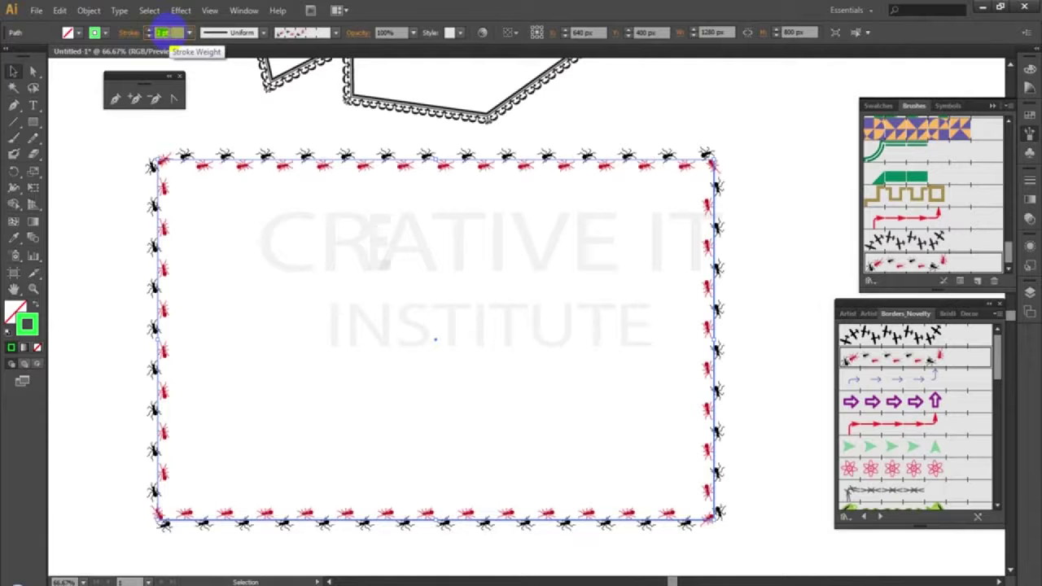
pyautogui.click(804, 233)
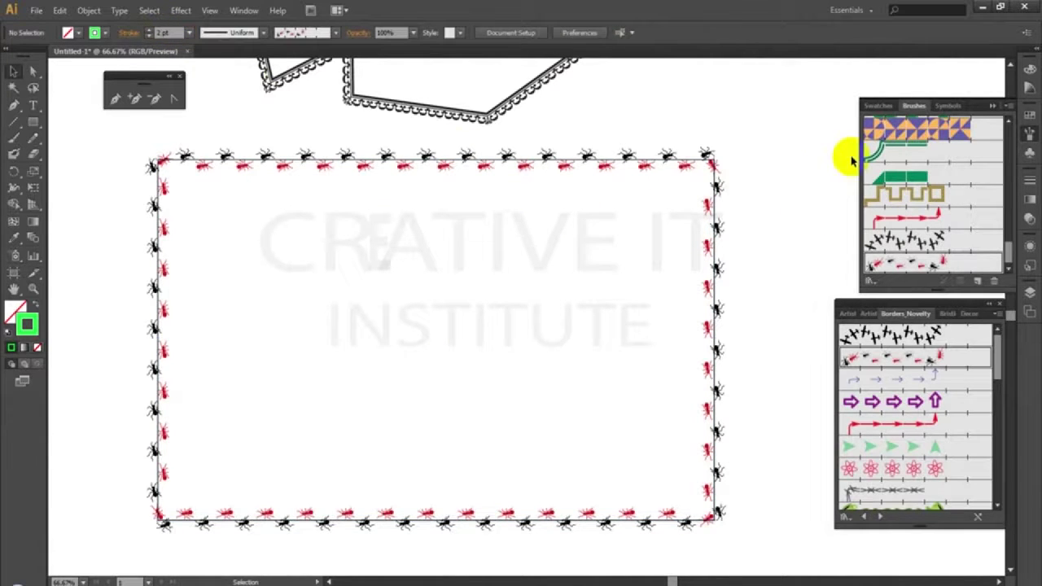
# - Hide and restore the Brushes panel, and examine its options for showing brush types and opening libraries
pyautogui.click(992, 110)
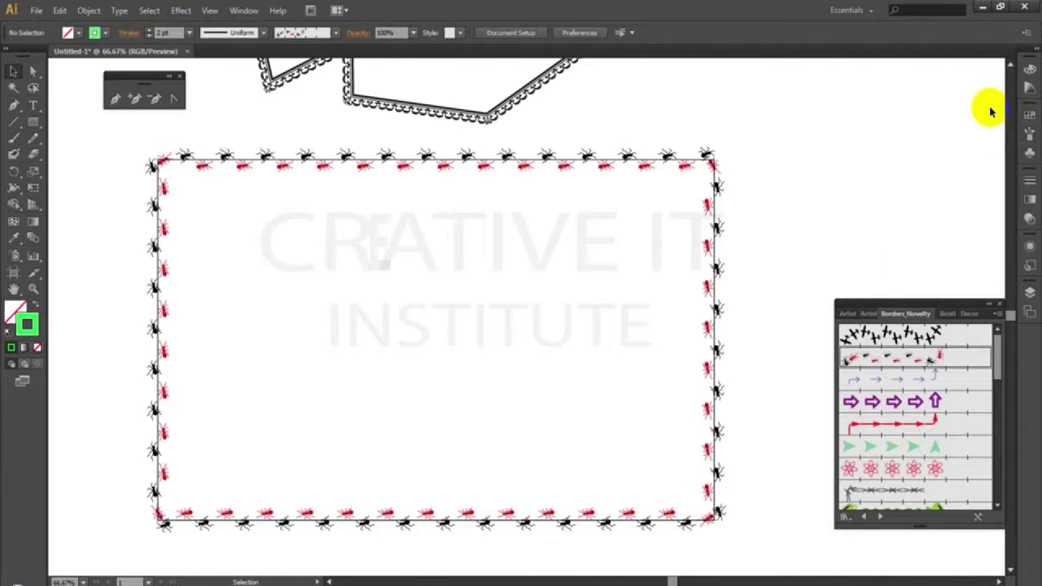
pyautogui.click(257, 13)
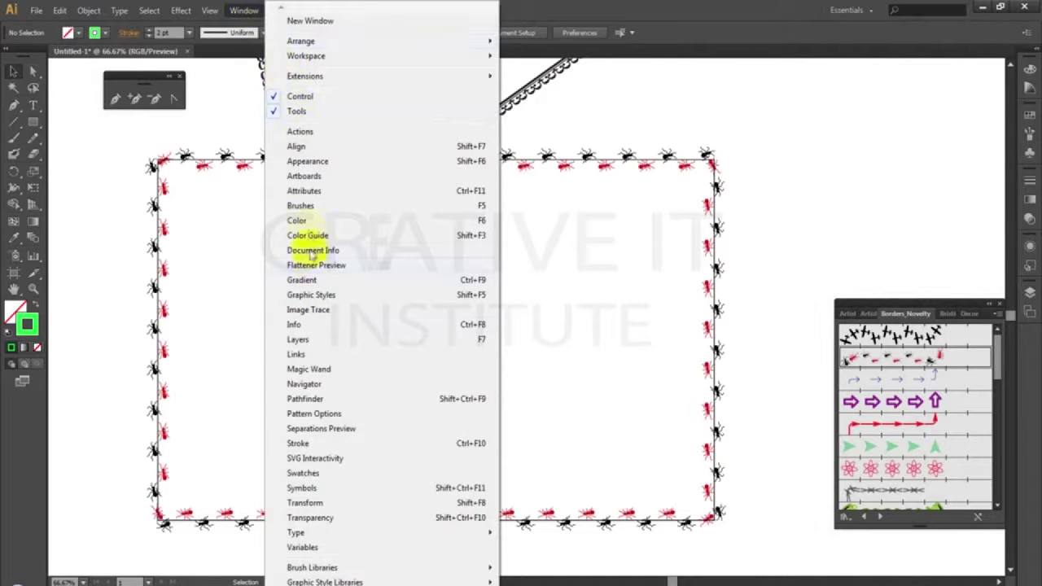
pyautogui.click(302, 206)
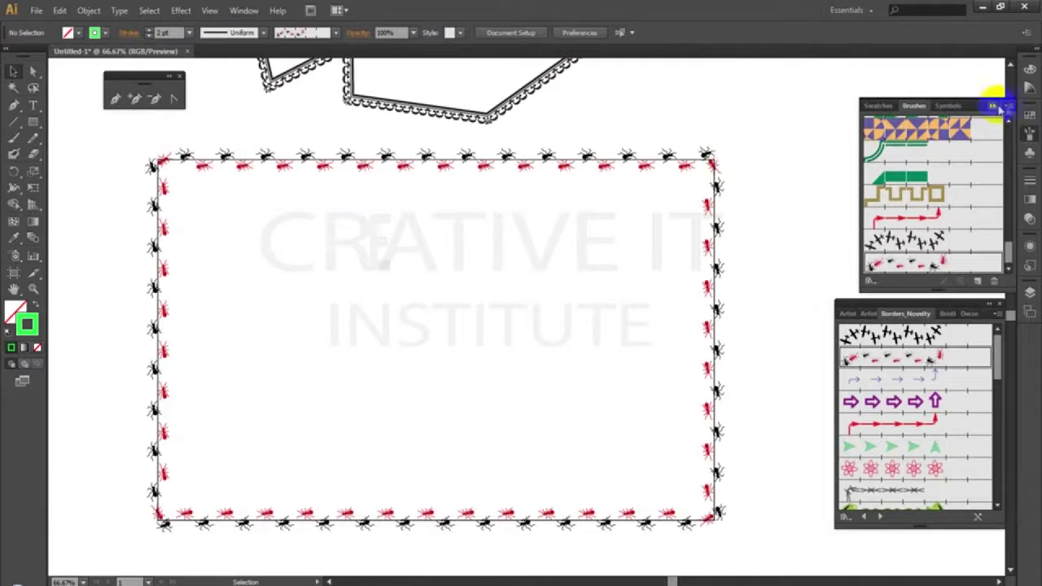
pyautogui.click(998, 108)
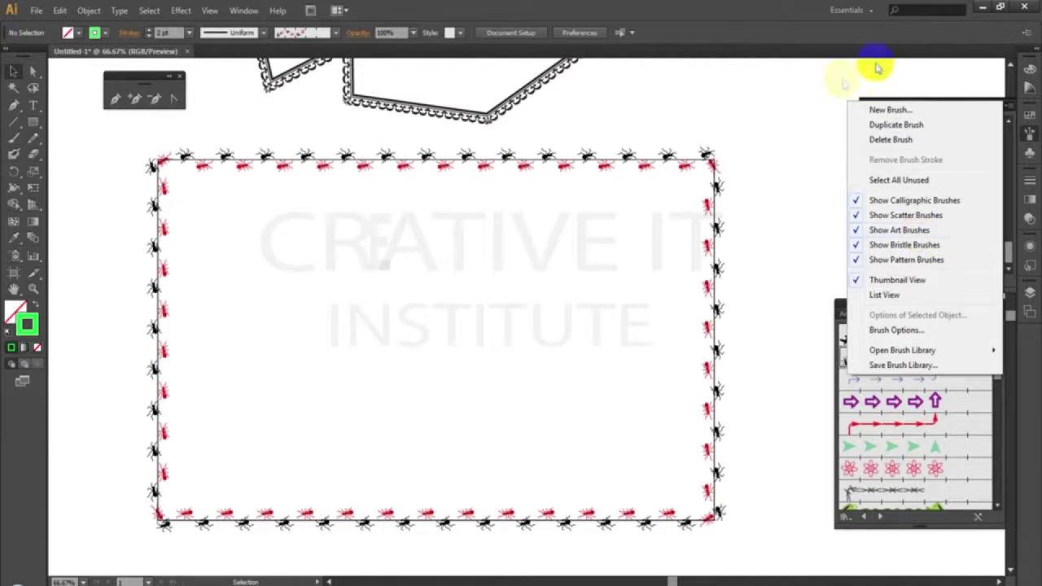
pyautogui.click(832, 100)
# - Delete the scrollwork-bordered polygon and the ant-bordered rectangle, leaving an empty artboard
pyautogui.hotkey('ctrl', '-')
pyautogui.hotkey('ctrl', '-')
pyautogui.hotkey('ctrl', '-')
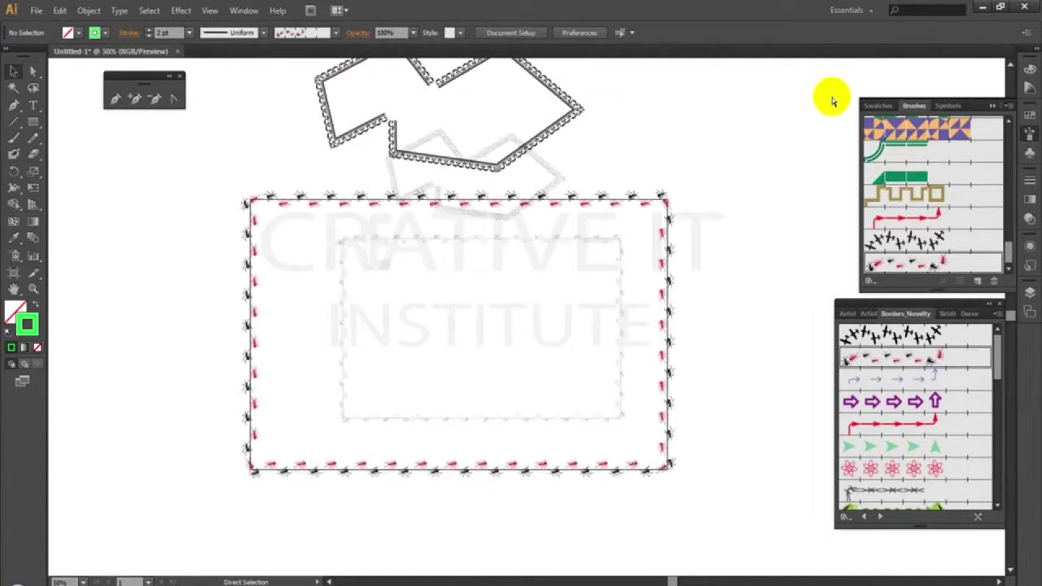
pyautogui.moveTo(562, 394); pyautogui.dragTo(621, 456)
pyautogui.press('Delete')
pyautogui.hotkey('ctrl', '+')
pyautogui.hotkey('ctrl', '+')
pyautogui.hotkey('ctrl', '+')
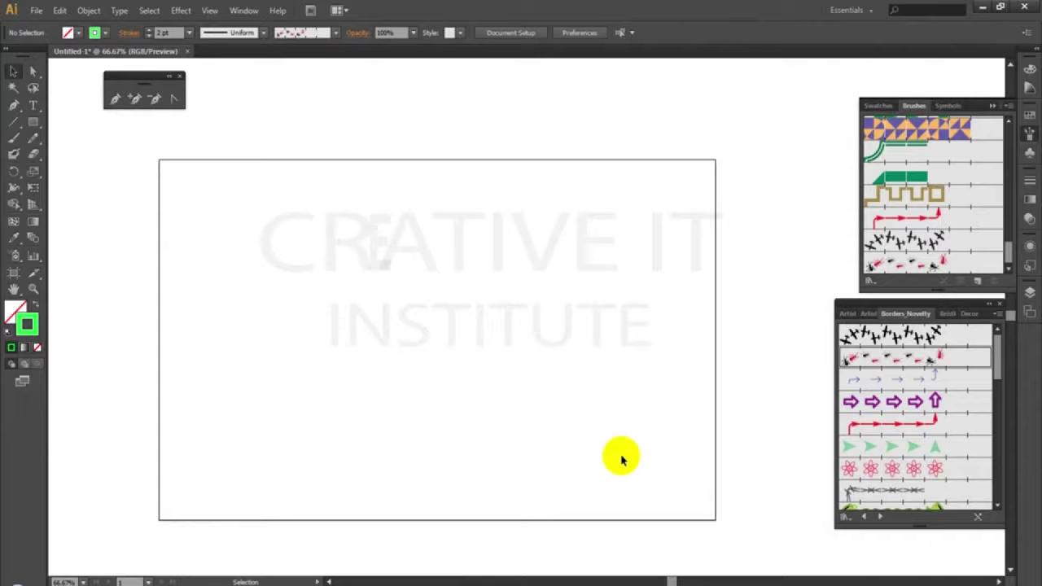
# - Draw a circle about 55 px in diameter near the artboard's upper-left corner with the Ellipse tool
pyautogui.click(34, 123)
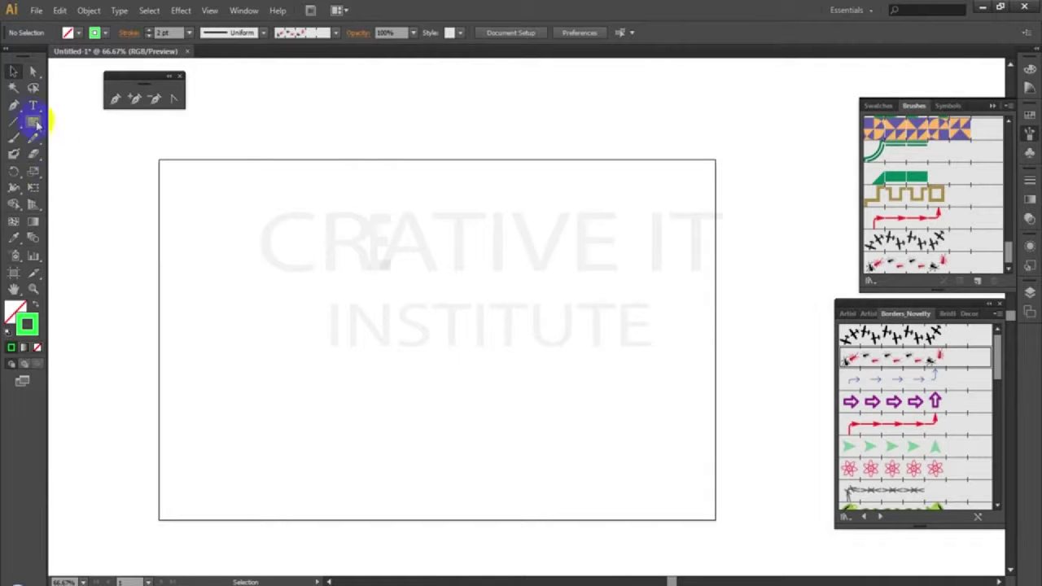
pyautogui.moveTo(35, 123); pyautogui.dragTo(77, 153)
pyautogui.moveTo(223, 198); pyautogui.dragTo(249, 223)
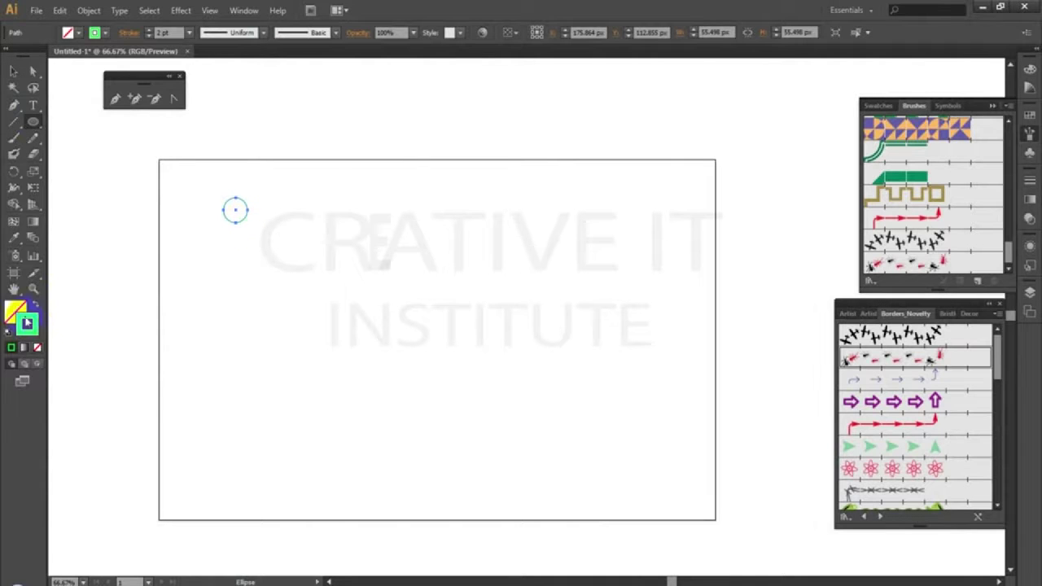
# - Remove the circle's stroke and give it a light blue fill (#92A1F7)
pyautogui.click(37, 349)
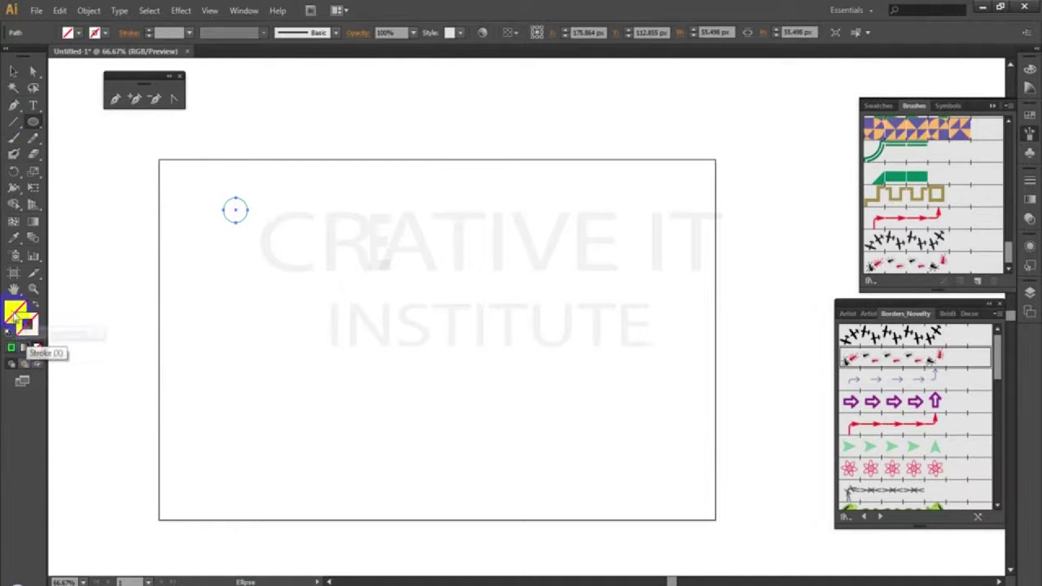
pyautogui.click(13, 314)
pyautogui.doubleClick(13, 314)
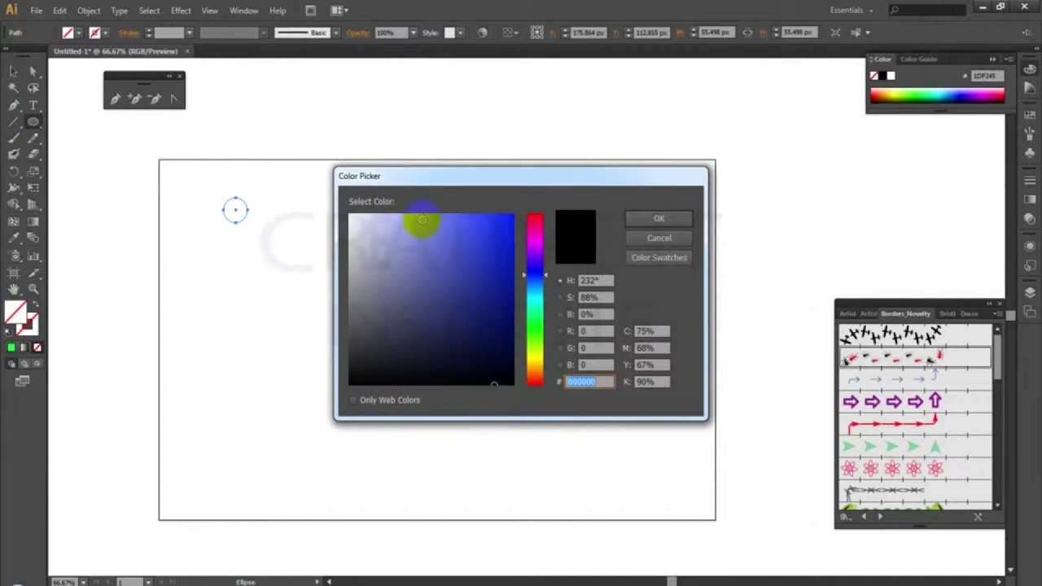
pyautogui.click(415, 219)
pyautogui.click(655, 219)
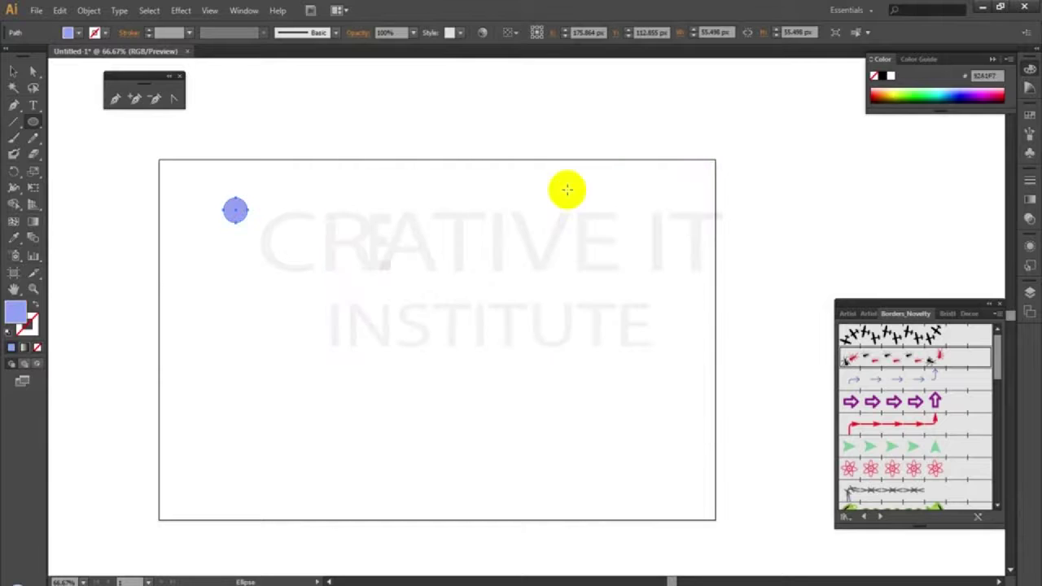
# - Copy the blue circle to its upper right, enlarge the copy to about 69 px and fill it with pink (#F492F4)
pyautogui.hotkey('ctrl', '1')
pyautogui.moveTo(249, 227); pyautogui.dragTo(381, 301)
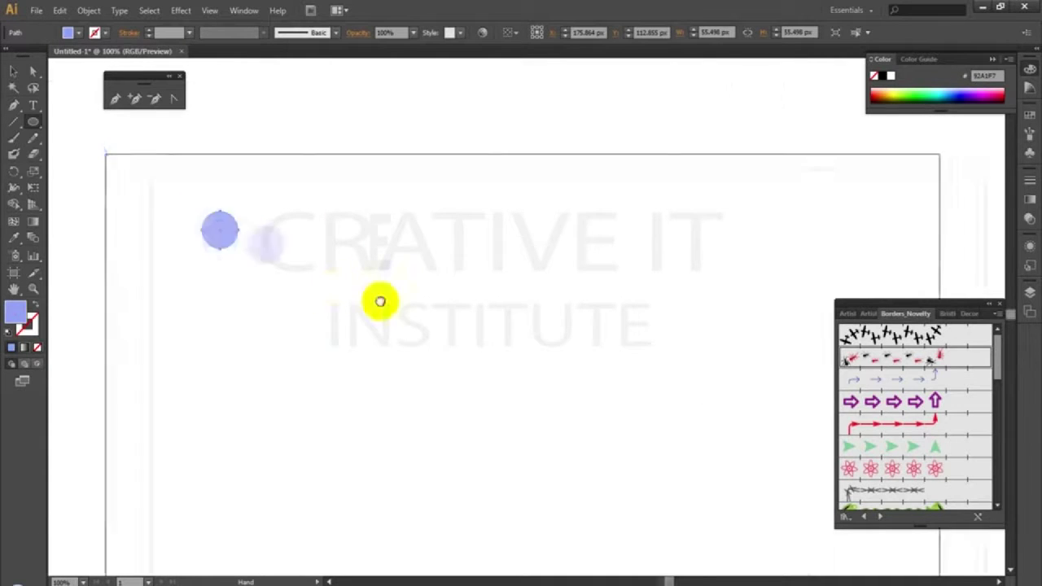
pyautogui.click(15, 73)
pyautogui.moveTo(263, 226); pyautogui.dragTo(330, 224)
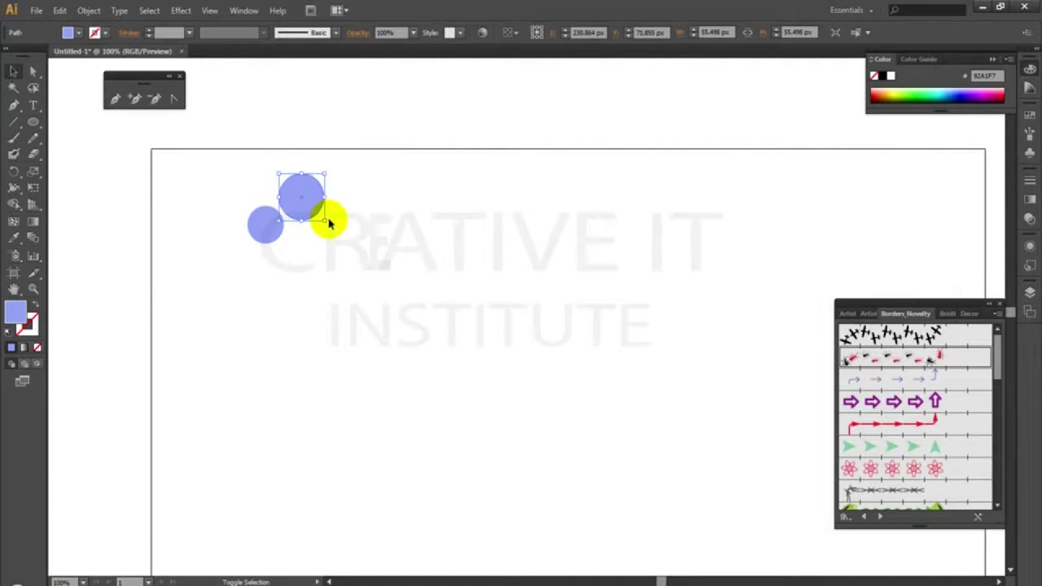
pyautogui.doubleClick(15, 311)
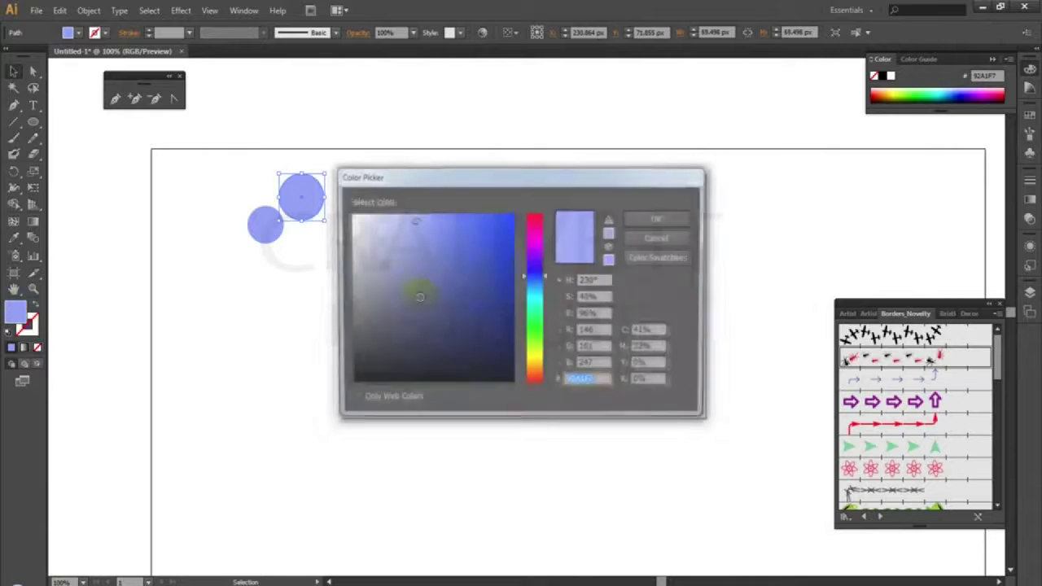
pyautogui.click(535, 245)
pyautogui.click(640, 219)
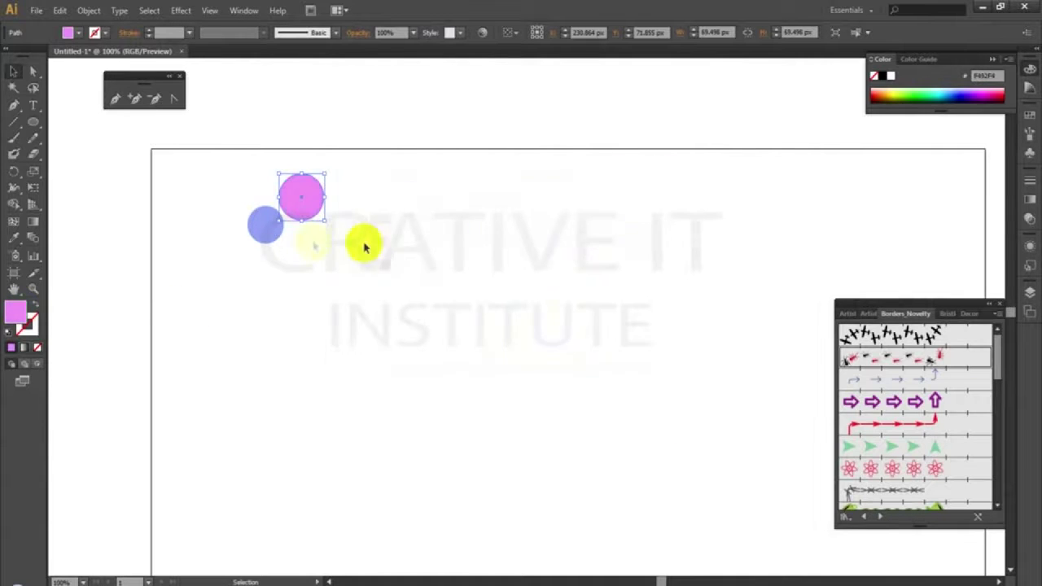
# - Copy the pink circle directly below itself, shrink the copy to about 34 px and fill it with aqua (#91F2ED)
pyautogui.moveTo(309, 206); pyautogui.dragTo(302, 237)
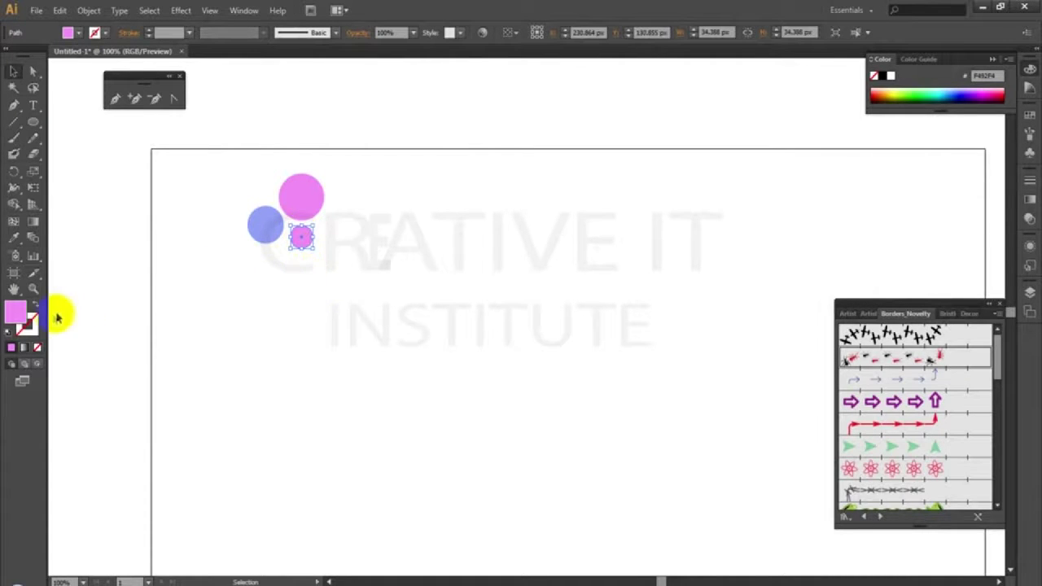
pyautogui.doubleClick(17, 312)
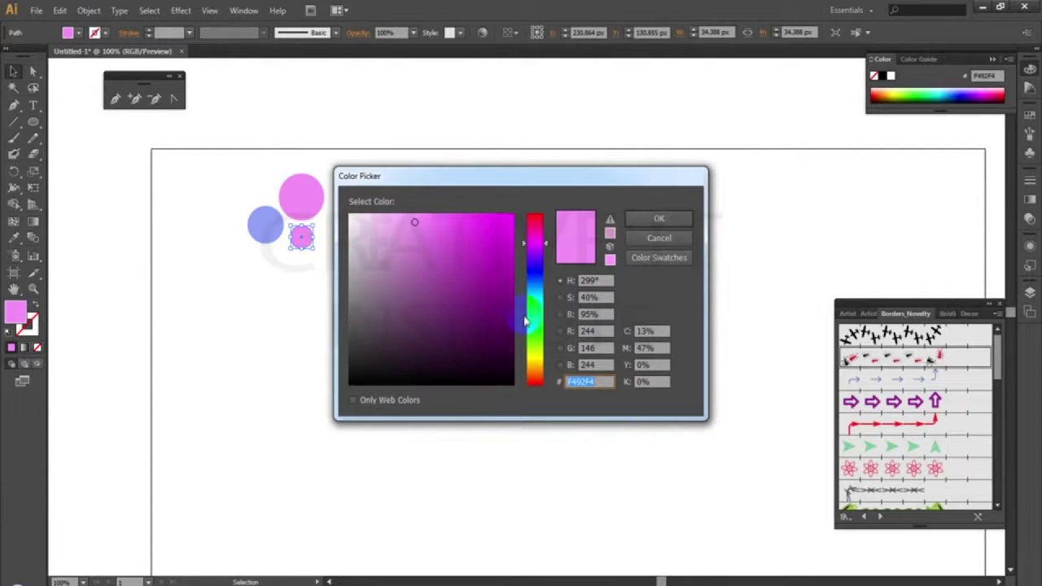
pyautogui.click(535, 301)
pyautogui.click(657, 218)
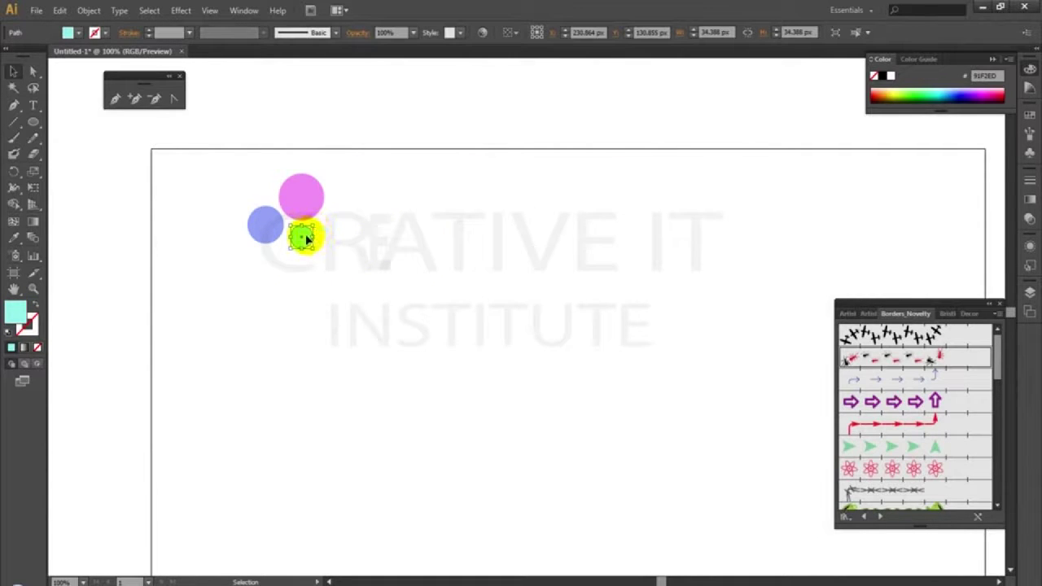
# - Copy the aqua circle to just above the blue circle and fill the copy with pale yellow (#EFEF8F)
pyautogui.moveTo(306, 238); pyautogui.dragTo(262, 186)
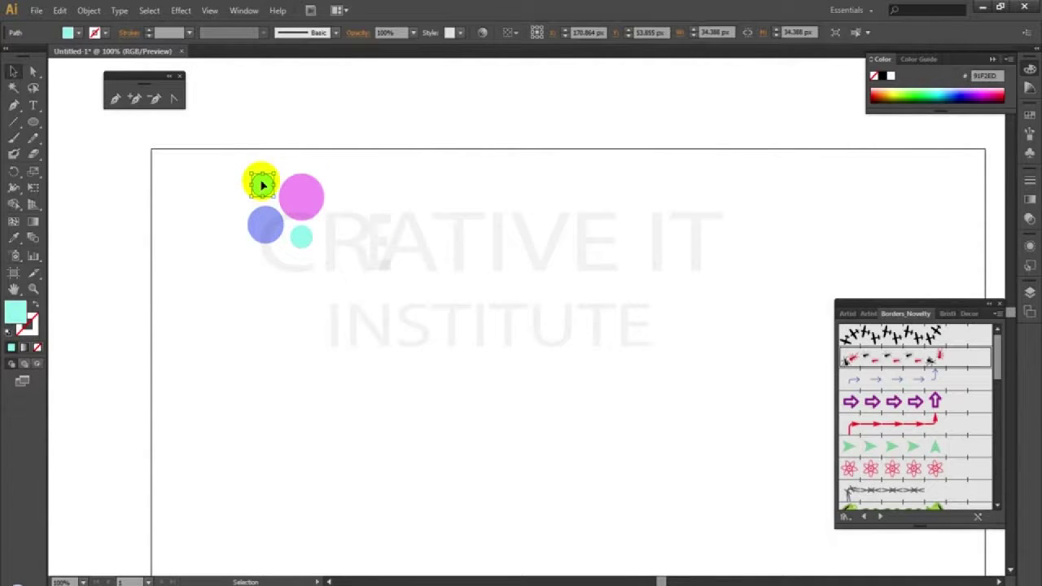
pyautogui.doubleClick(15, 311)
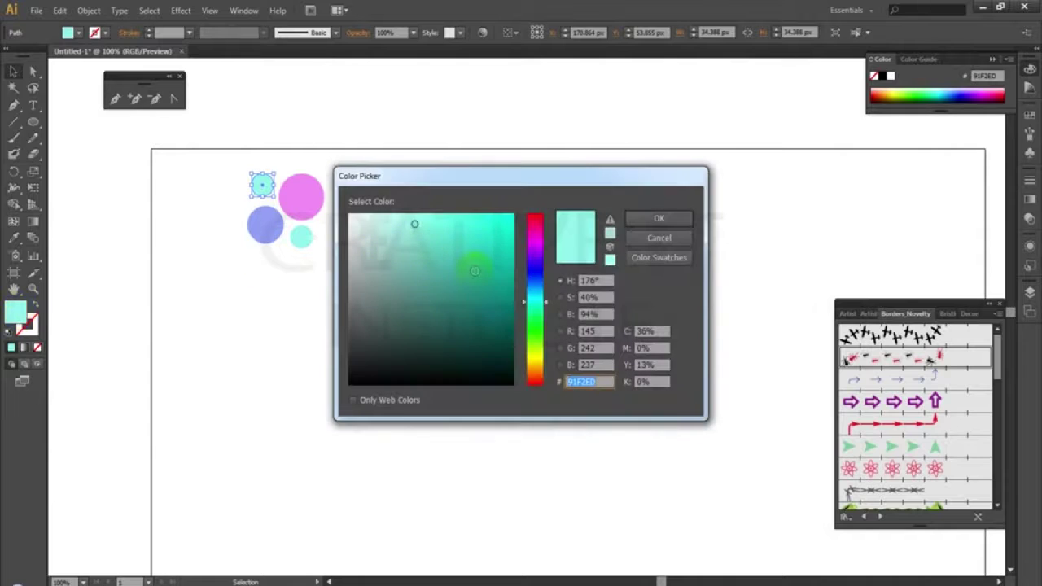
pyautogui.click(535, 327)
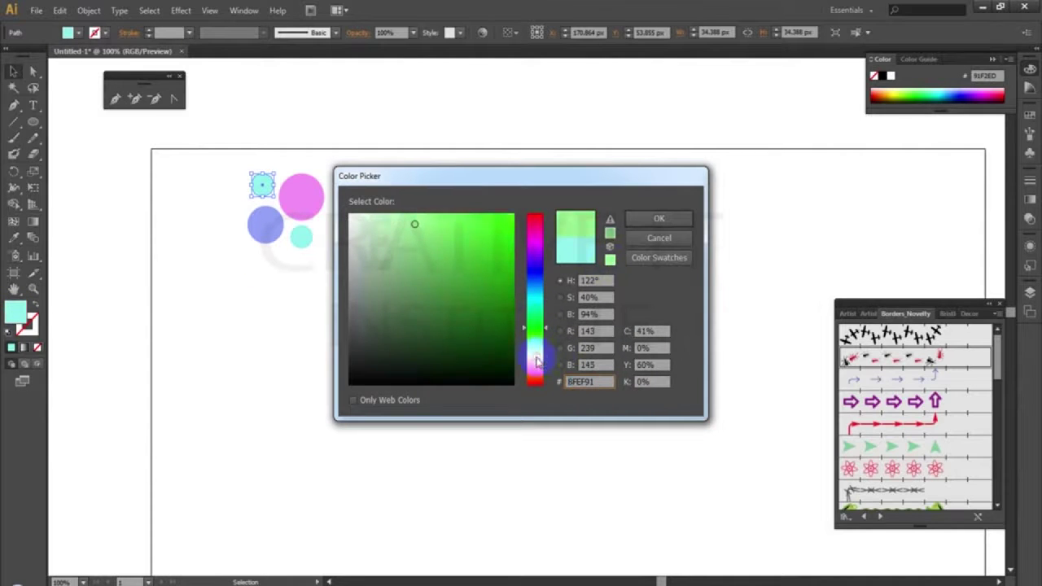
pyautogui.click(535, 361)
pyautogui.click(659, 219)
# - Select all four circles together and display the document's brushes
pyautogui.click(199, 187)
pyautogui.moveTo(214, 163); pyautogui.dragTo(380, 287)
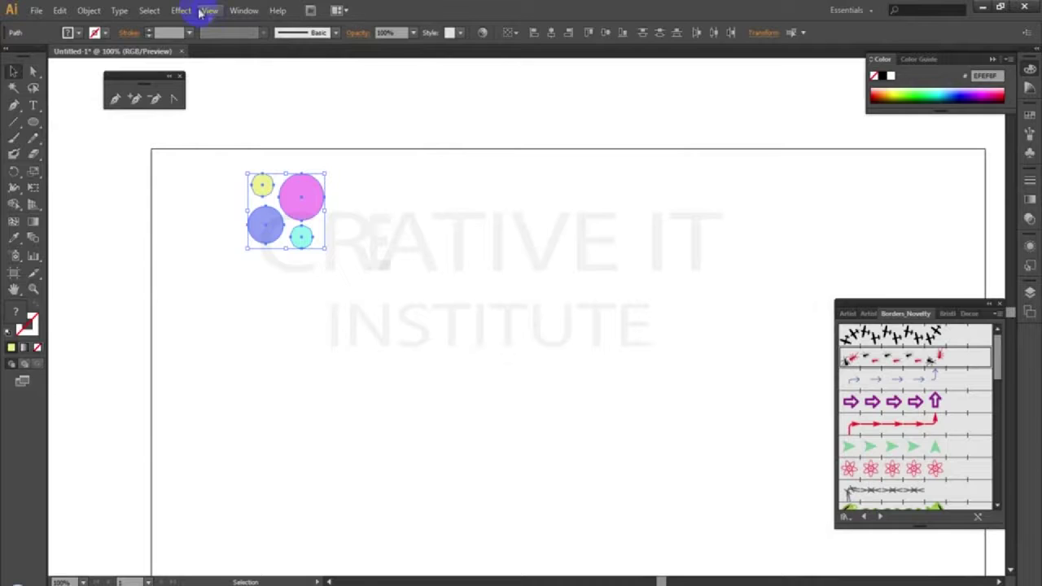
pyautogui.click(391, 199)
pyautogui.moveTo(205, 153); pyautogui.dragTo(412, 299)
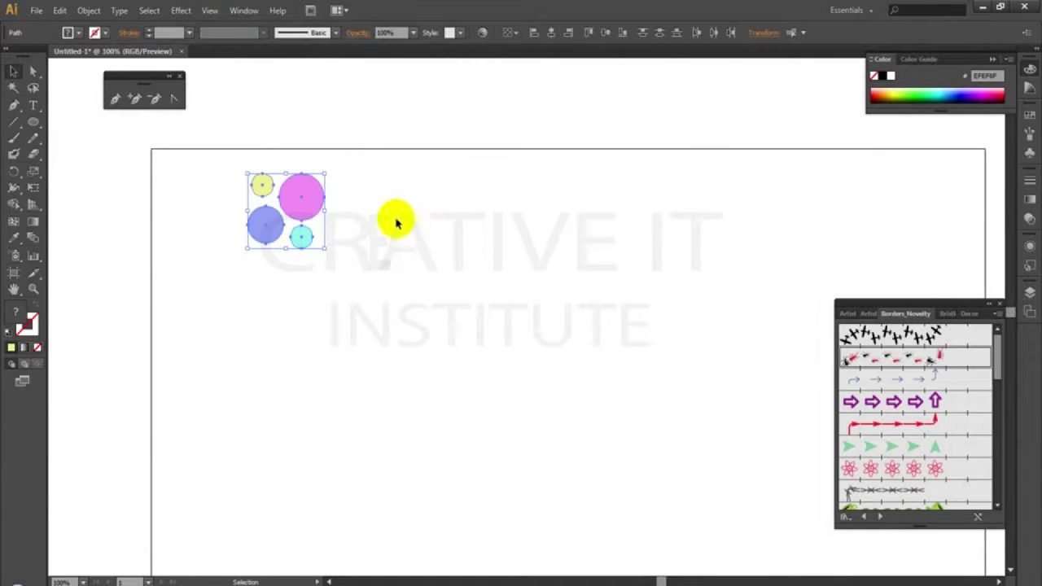
pyautogui.click(186, 158)
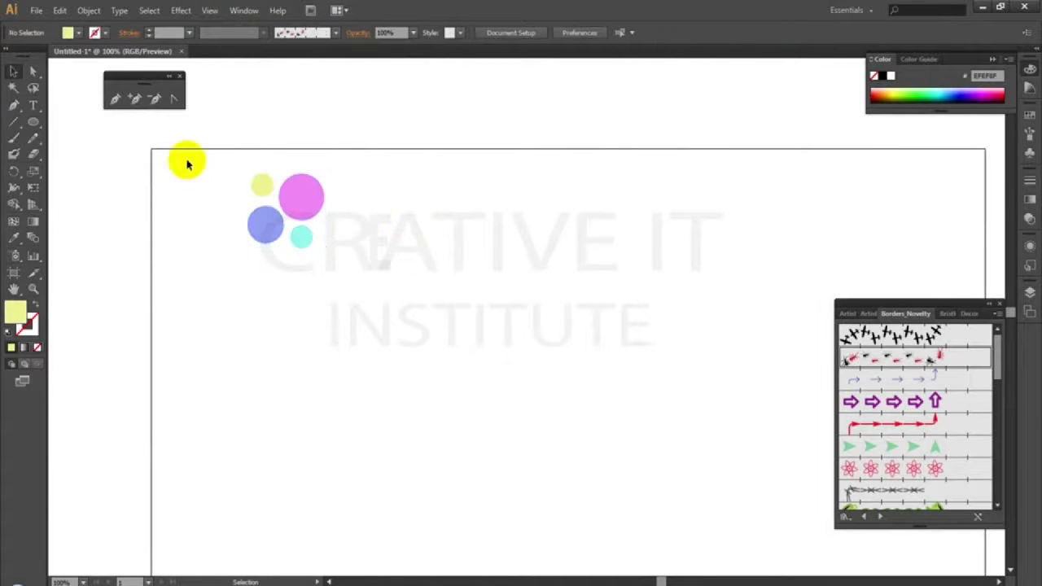
pyautogui.moveTo(210, 149); pyautogui.dragTo(333, 285)
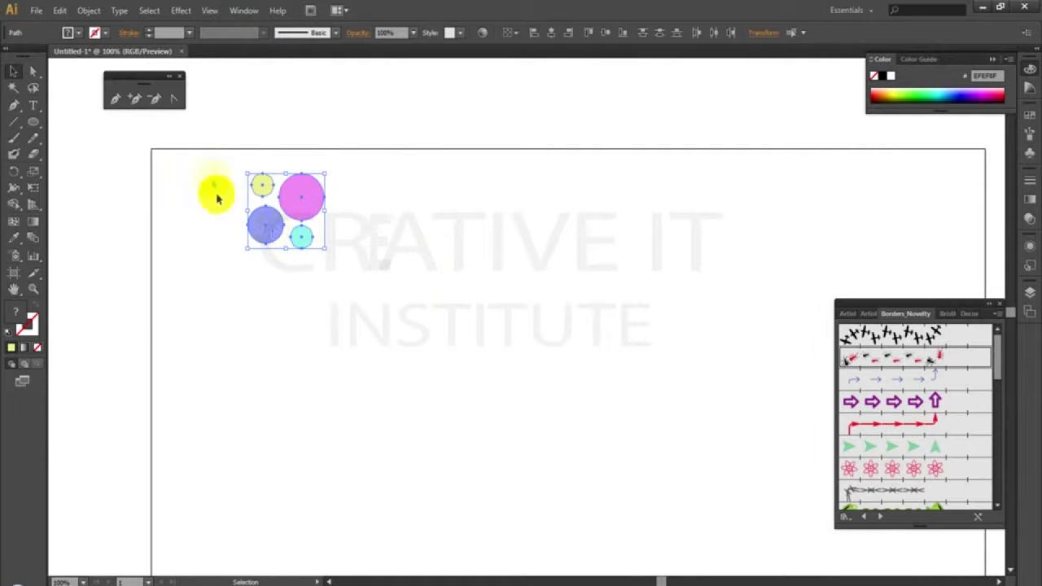
pyautogui.moveTo(187, 155); pyautogui.dragTo(394, 292)
pyautogui.click(238, 10)
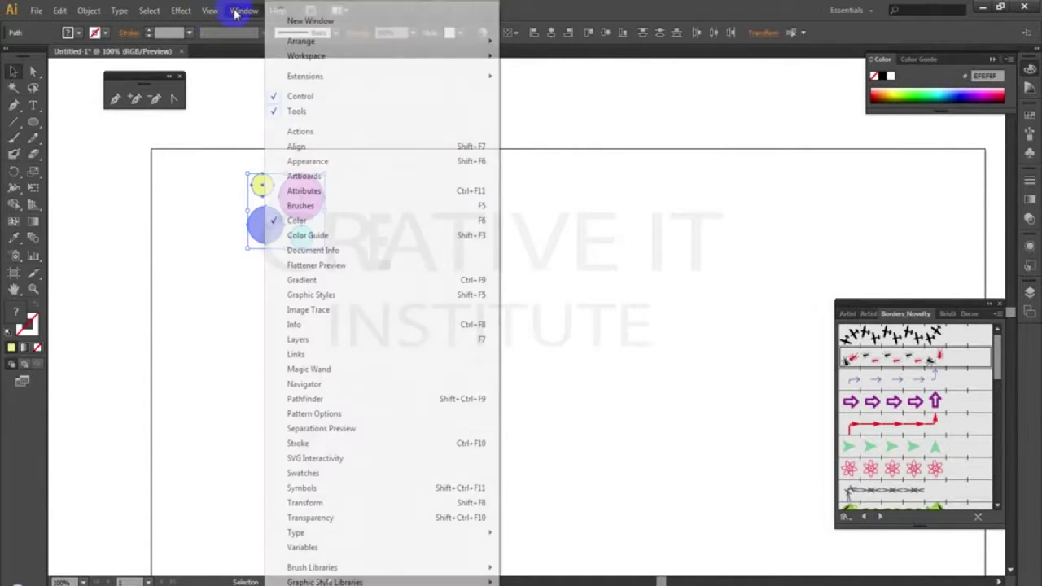
pyautogui.click(316, 205)
pyautogui.click(1001, 256)
pyautogui.moveTo(1007, 254); pyautogui.dragTo(1016, 128)
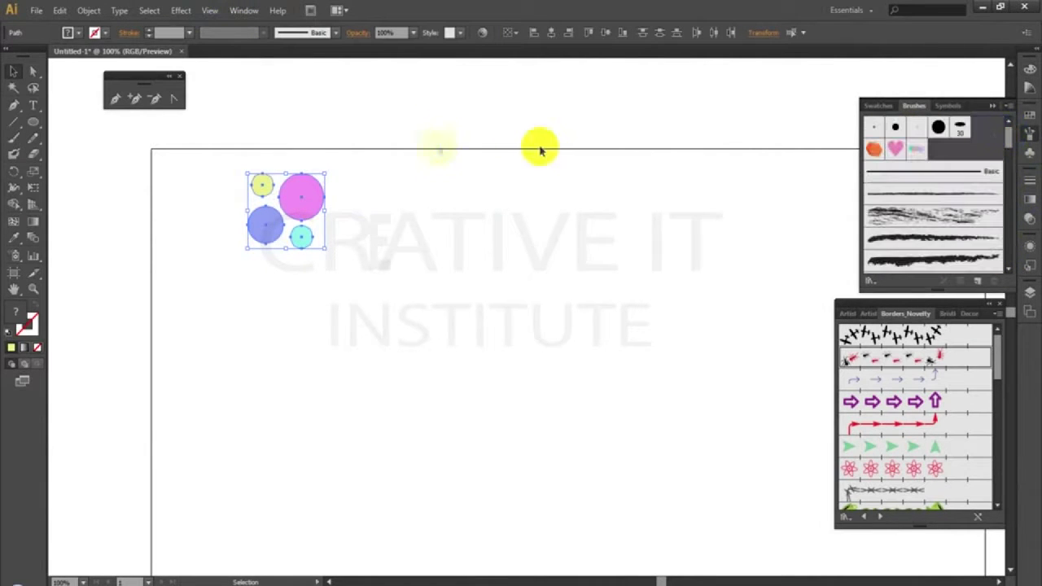
# - Create a scatter brush from the four-circle cluster with its default name and options
pyautogui.moveTo(309, 198)
pyautogui.mouseDown()
pyautogui.moveTo(372, 204)
pyautogui.moveTo(943, 151)
pyautogui.mouseUp()
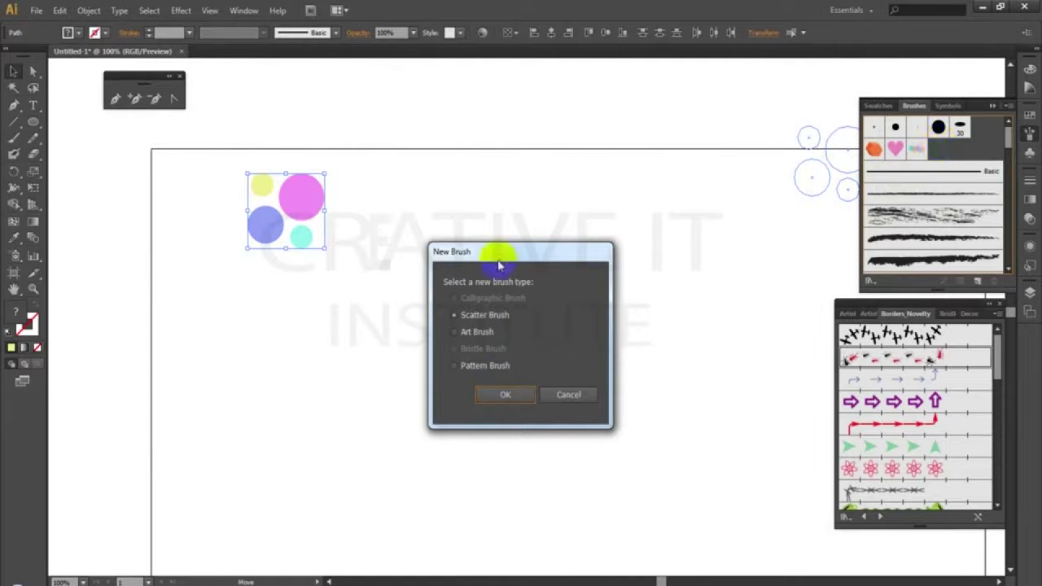
pyautogui.moveTo(499, 259); pyautogui.dragTo(509, 192)
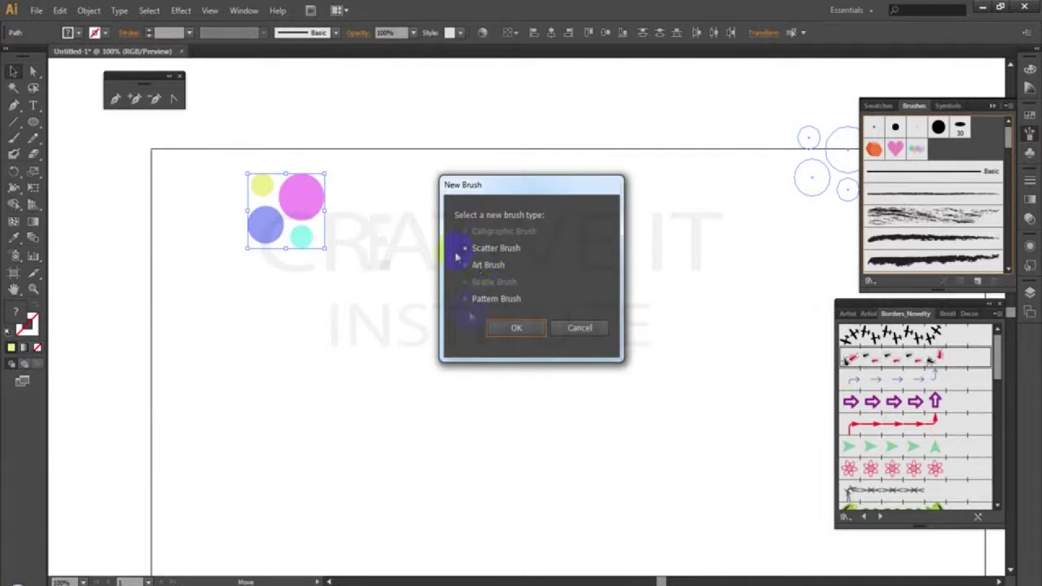
pyautogui.click(514, 328)
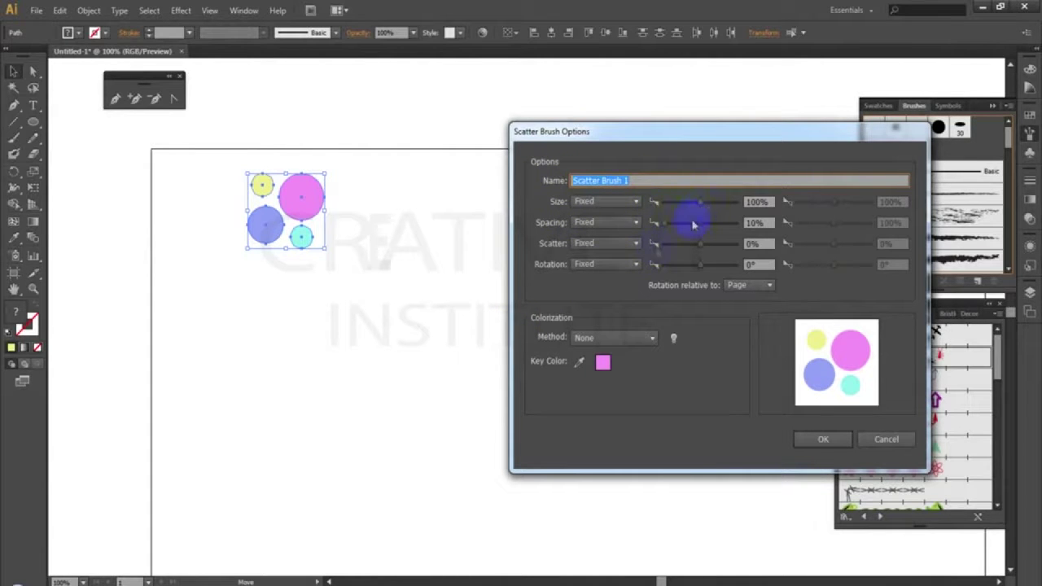
pyautogui.click(818, 438)
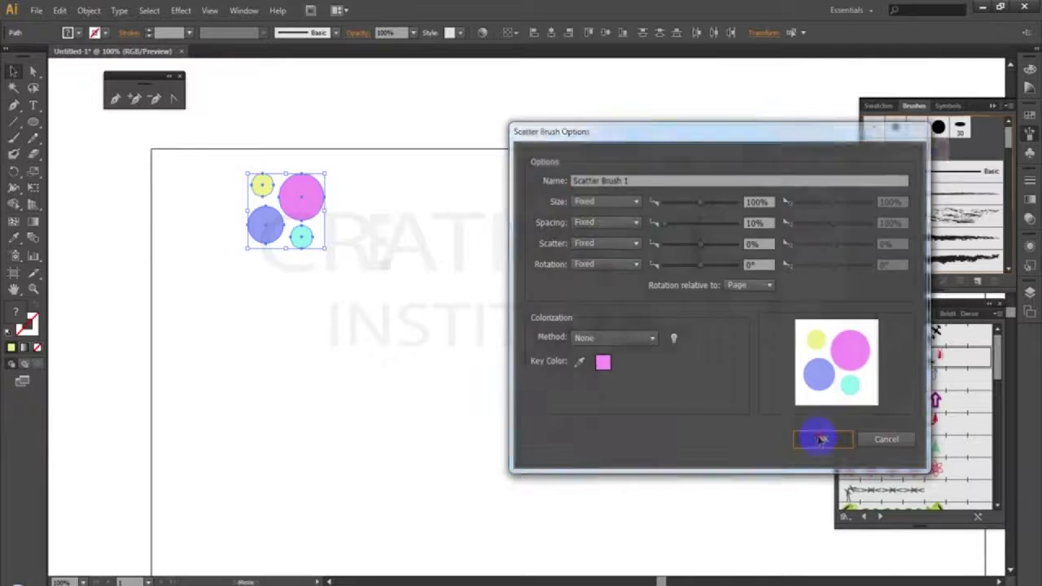
# - Delete the original circles and paint a wavy stroke rising across the artboard with the new circle scatter brush
pyautogui.moveTo(233, 179); pyautogui.dragTo(324, 265)
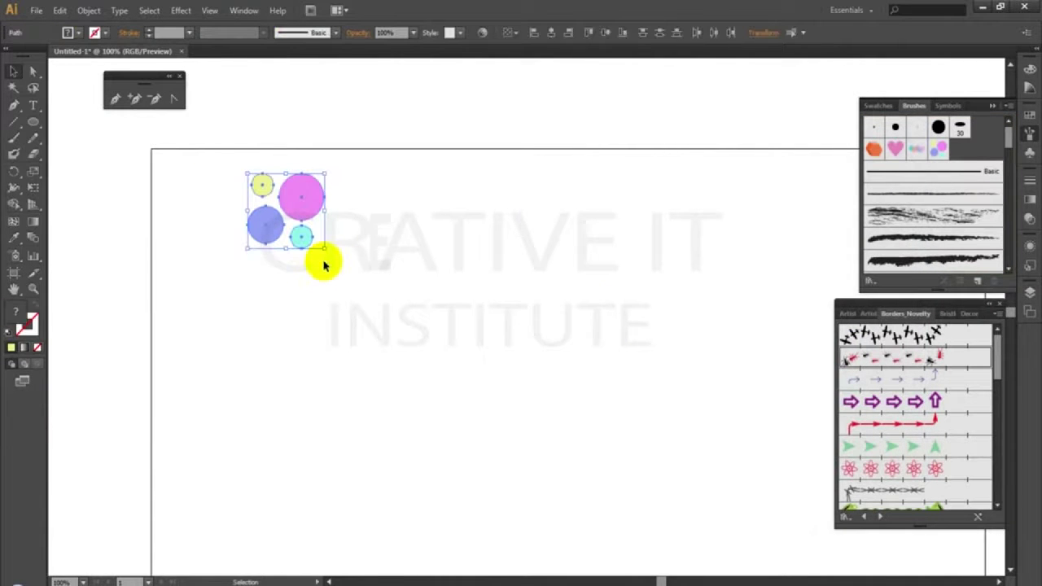
pyautogui.press('Delete')
pyautogui.click(14, 138)
pyautogui.click(937, 149)
pyautogui.moveTo(241, 352)
pyautogui.mouseDown()
pyautogui.moveTo(552, 240)
pyautogui.moveTo(690, 203)
pyautogui.mouseUp()
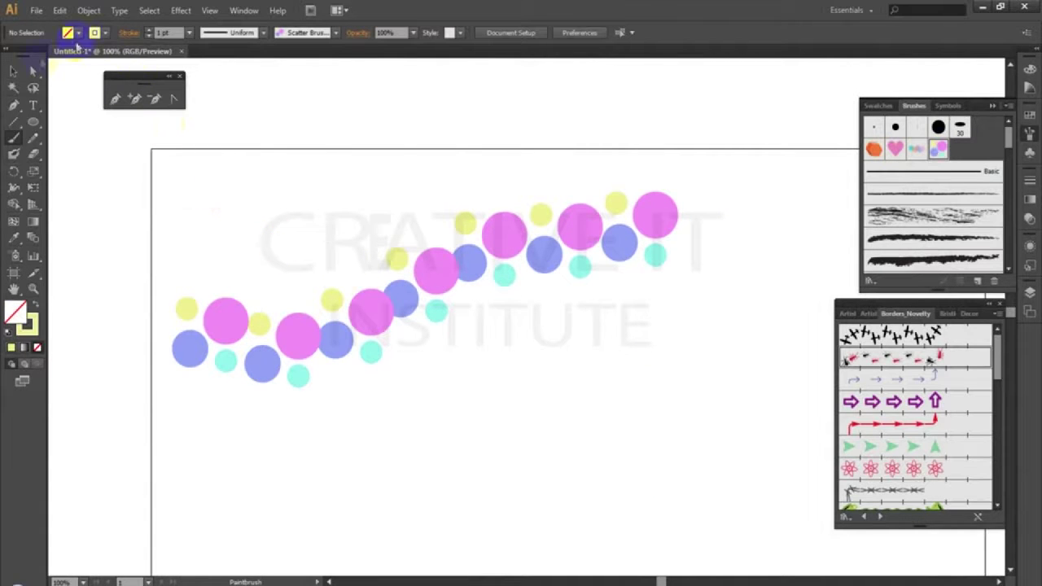
# - Try the circle scatter brush at size 61%, spacing 48% and scatter 276% on the painted stroke
pyautogui.click(14, 71)
pyautogui.moveTo(233, 209); pyautogui.dragTo(407, 428)
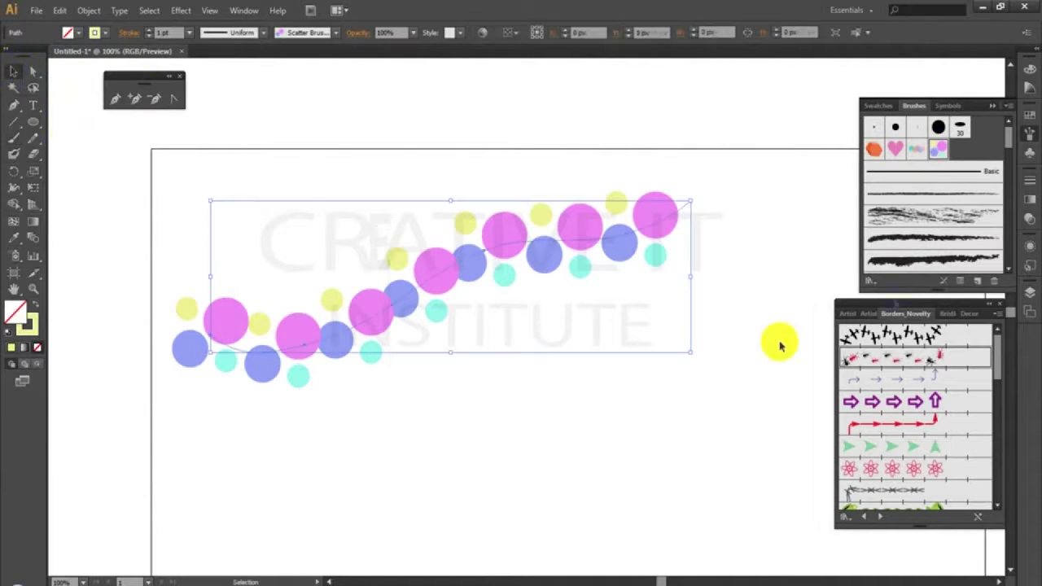
pyautogui.doubleClick(939, 149)
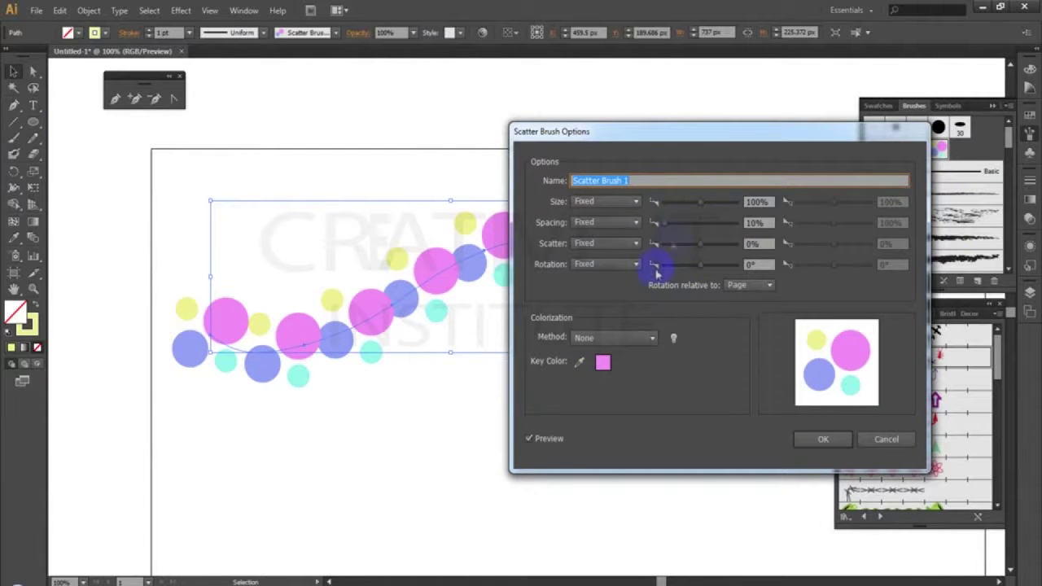
pyautogui.click(700, 203)
pyautogui.moveTo(697, 202)
pyautogui.mouseDown()
pyautogui.moveTo(671, 239)
pyautogui.moveTo(698, 249)
pyautogui.moveTo(686, 251)
pyautogui.moveTo(713, 248)
pyautogui.mouseUp()
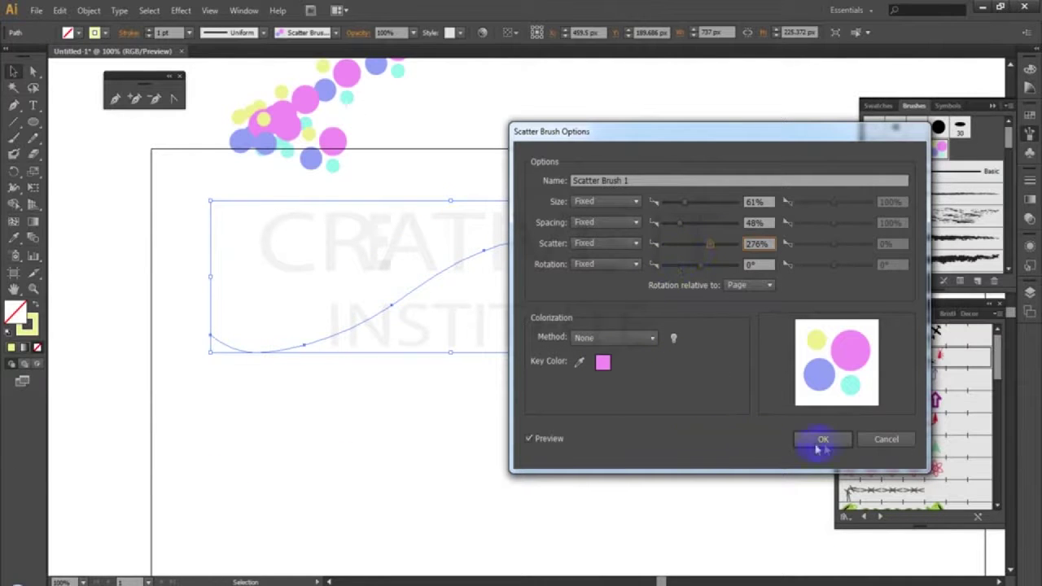
pyautogui.click(824, 441)
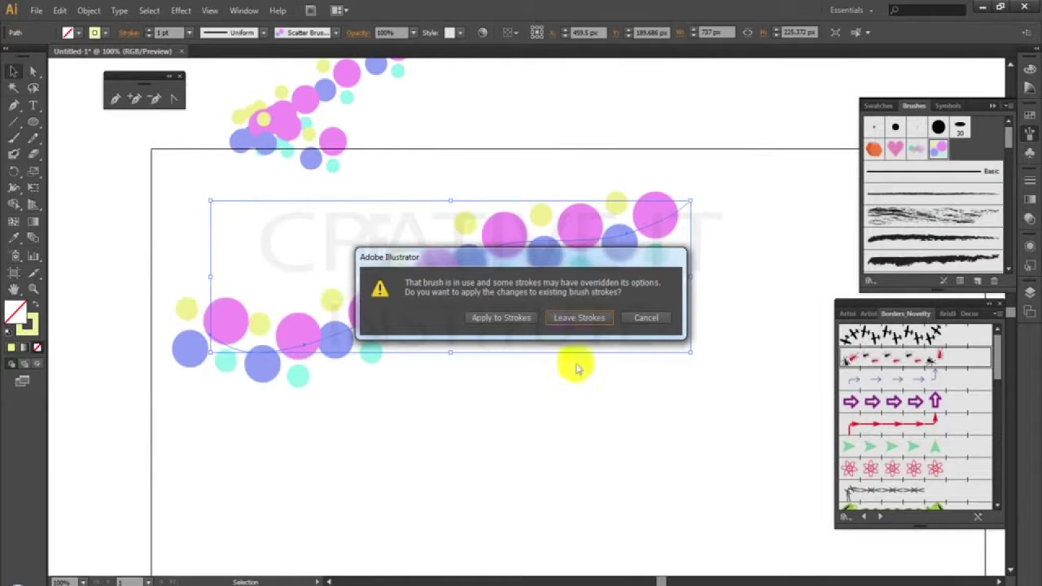
pyautogui.click(643, 318)
# - Delete the painted circle stroke and add the text CREATIVE in the artboard's upper-left area
pyautogui.moveTo(503, 231)
pyautogui.mouseDown()
pyautogui.moveTo(535, 302)
pyautogui.moveTo(556, 301)
pyautogui.mouseUp()
pyautogui.press('Delete')
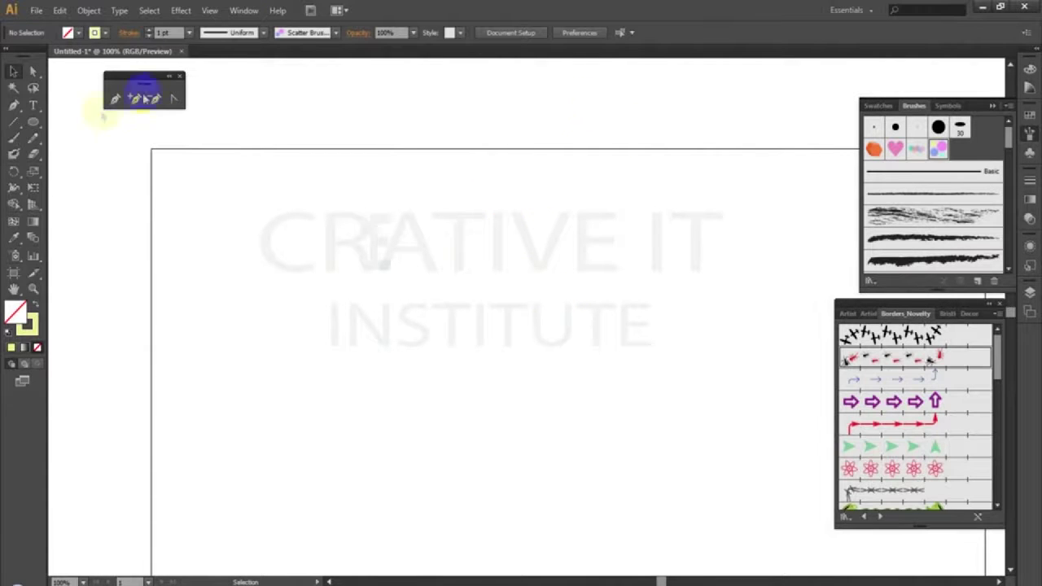
pyautogui.click(34, 105)
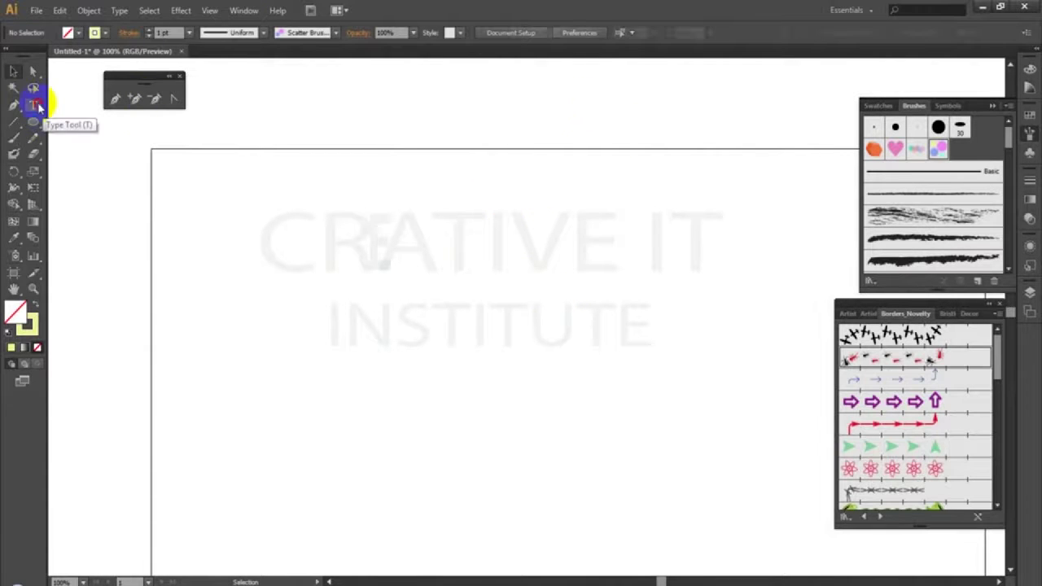
pyautogui.click(244, 265)
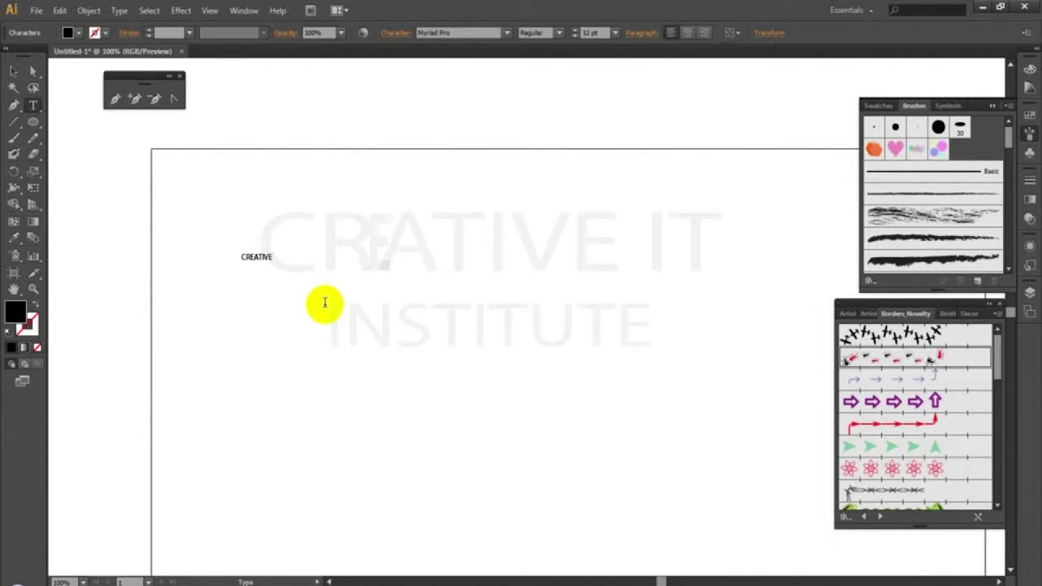
# - Enlarge the CREATIVE text to about 58 pt and set its font style to Bold
pyautogui.click(14, 71)
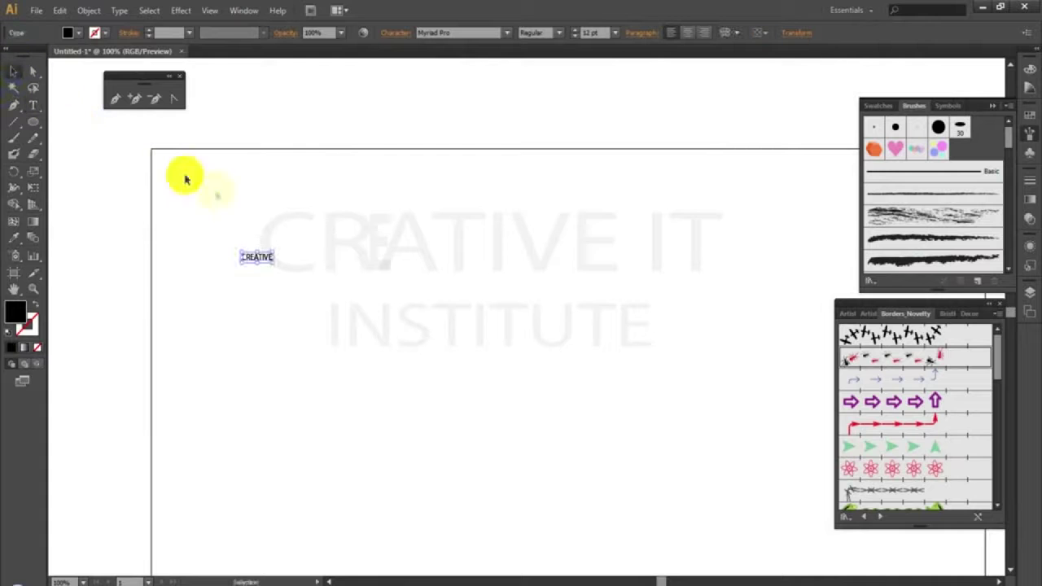
pyautogui.moveTo(272, 267); pyautogui.dragTo(389, 375)
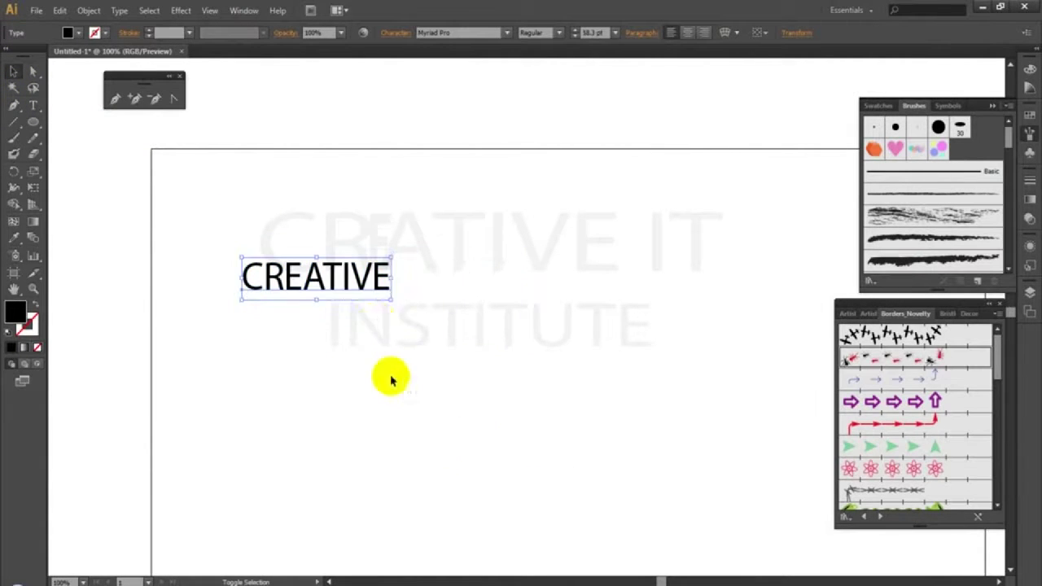
pyautogui.doubleClick(346, 269)
pyautogui.hotkey('ctrl', 'a')
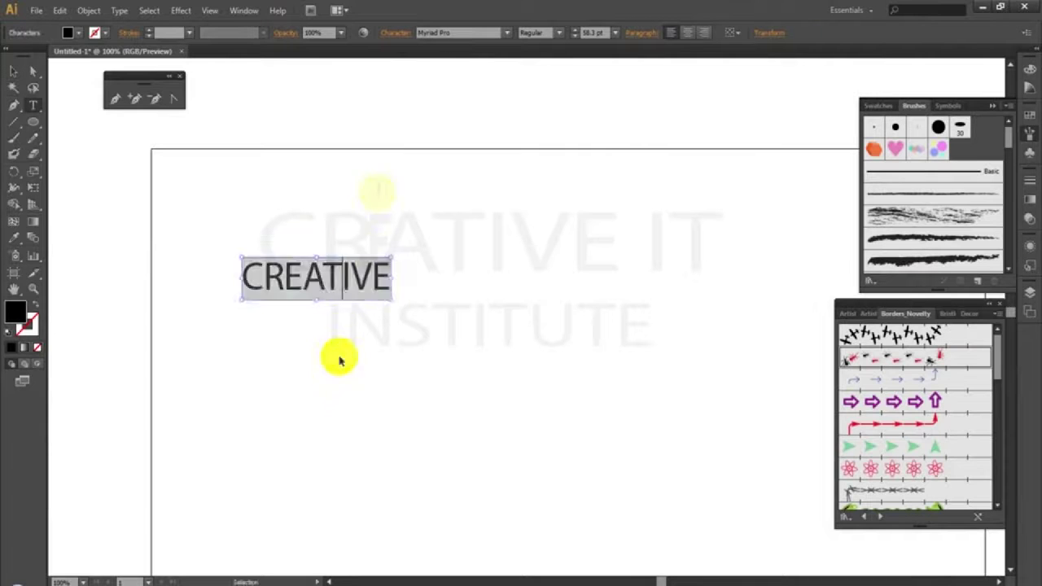
pyautogui.click(540, 32)
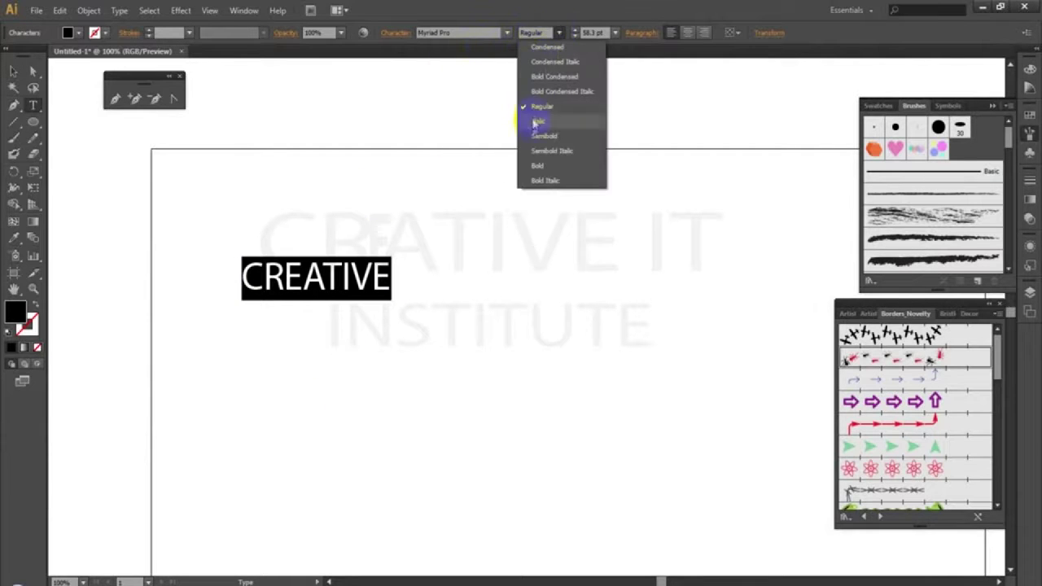
pyautogui.click(540, 167)
pyautogui.click(14, 71)
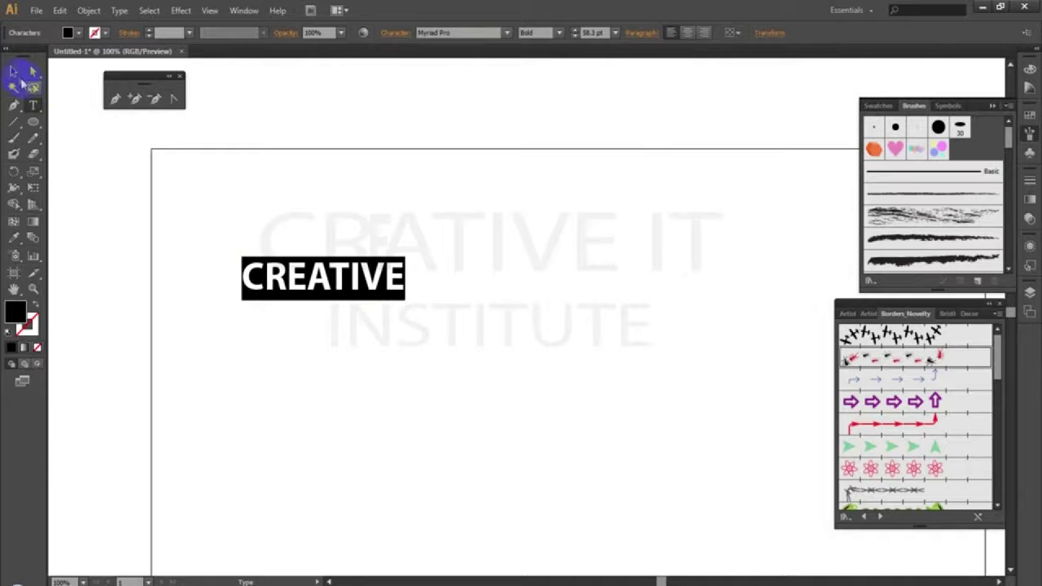
# - Convert the CREATIVE text to outlines
pyautogui.click(219, 192)
pyautogui.moveTo(219, 224); pyautogui.dragTo(440, 315)
pyautogui.press('a')
pyautogui.press('v')
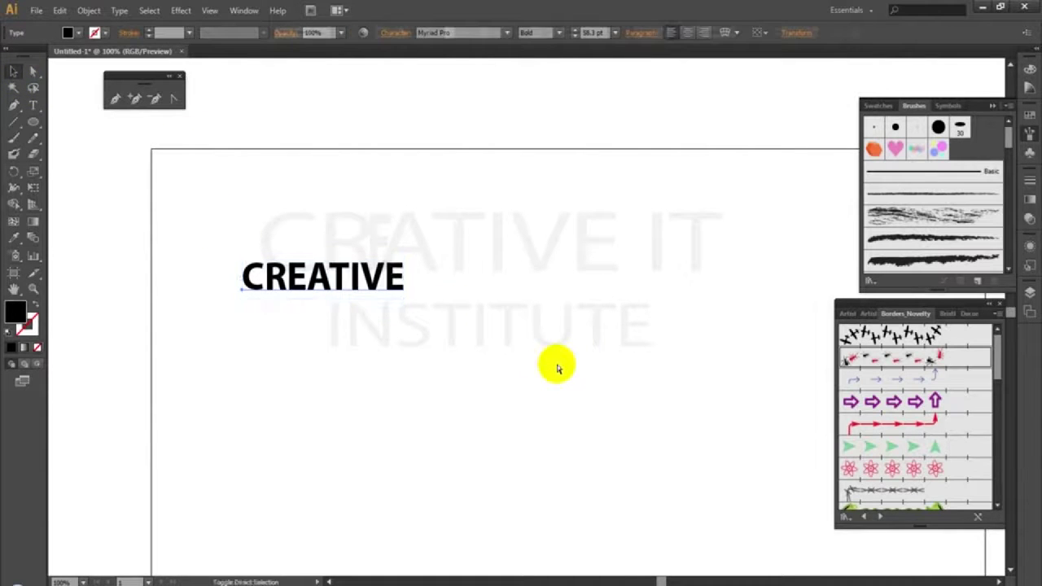
pyautogui.hotkey('ctrl', 'shift', 'o')
pyautogui.click(532, 334)
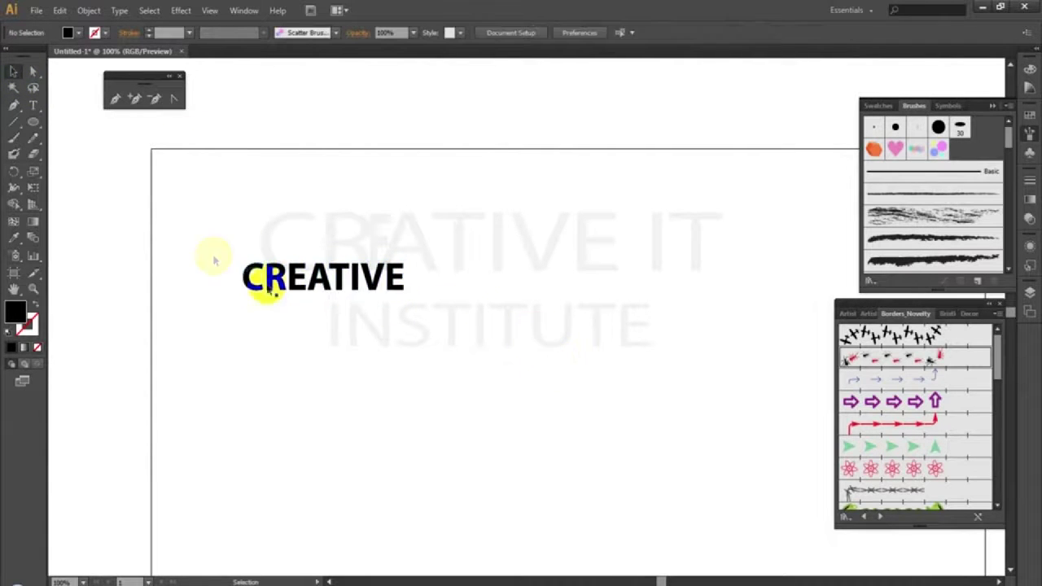
# - Create an art brush with default options from the outlined CREATIVE word and paint a wavy stroke with it below the word
pyautogui.moveTo(248, 257); pyautogui.dragTo(447, 354)
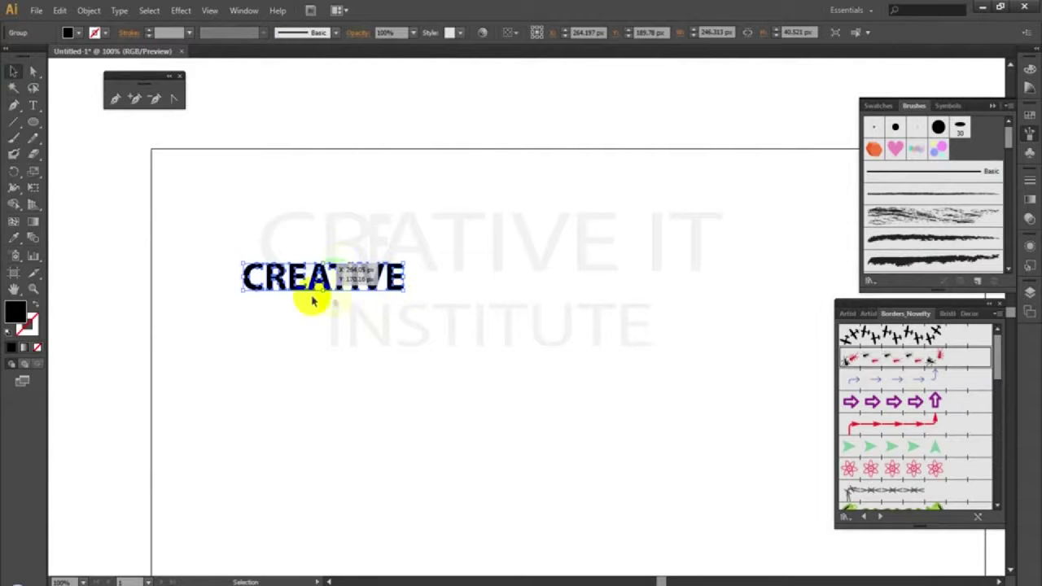
pyautogui.moveTo(391, 277)
pyautogui.mouseDown()
pyautogui.moveTo(414, 285)
pyautogui.moveTo(772, 228)
pyautogui.moveTo(963, 148)
pyautogui.mouseUp()
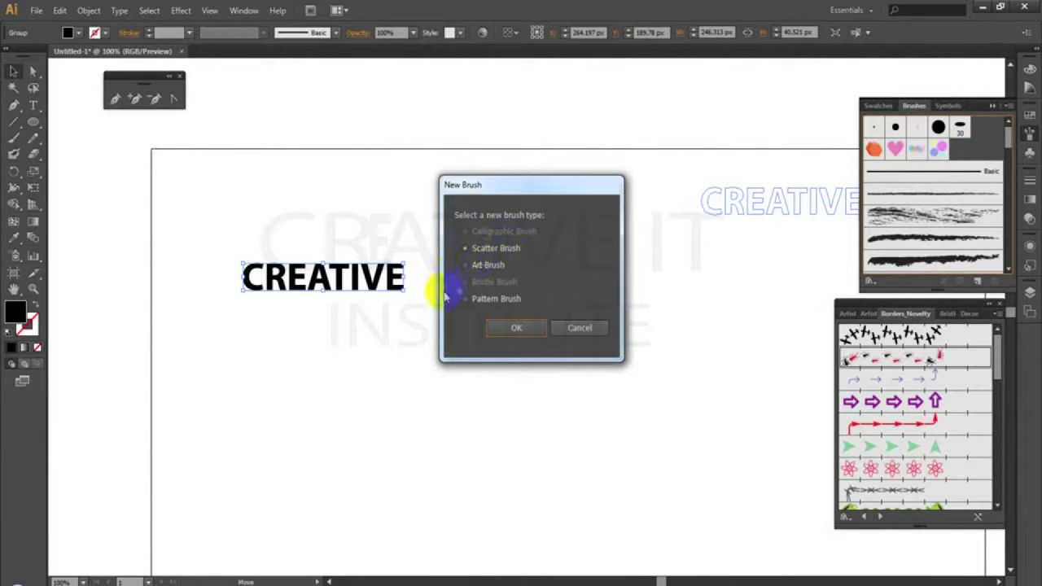
pyautogui.click(464, 272)
pyautogui.click(514, 329)
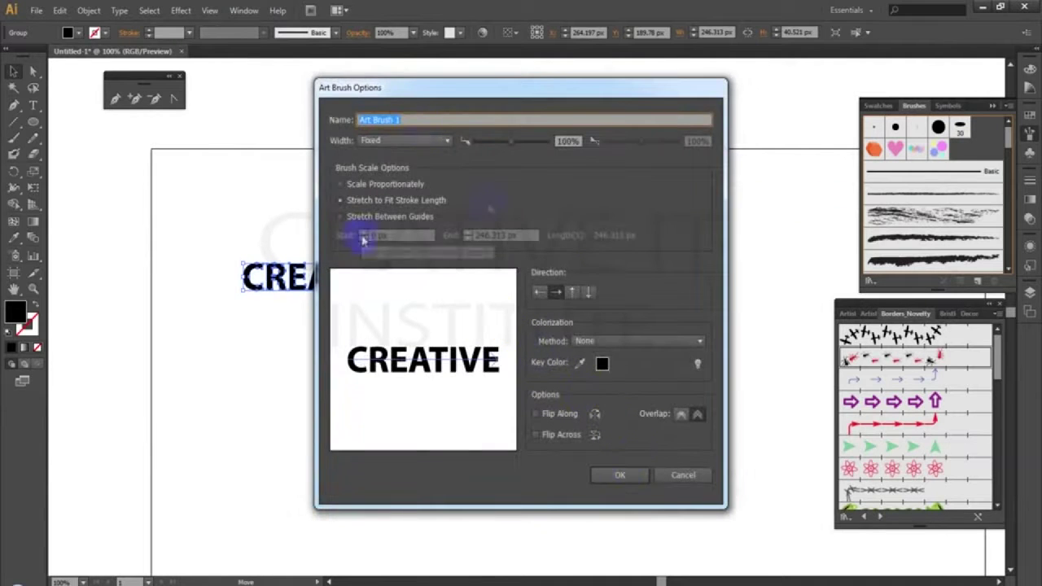
pyautogui.click(622, 476)
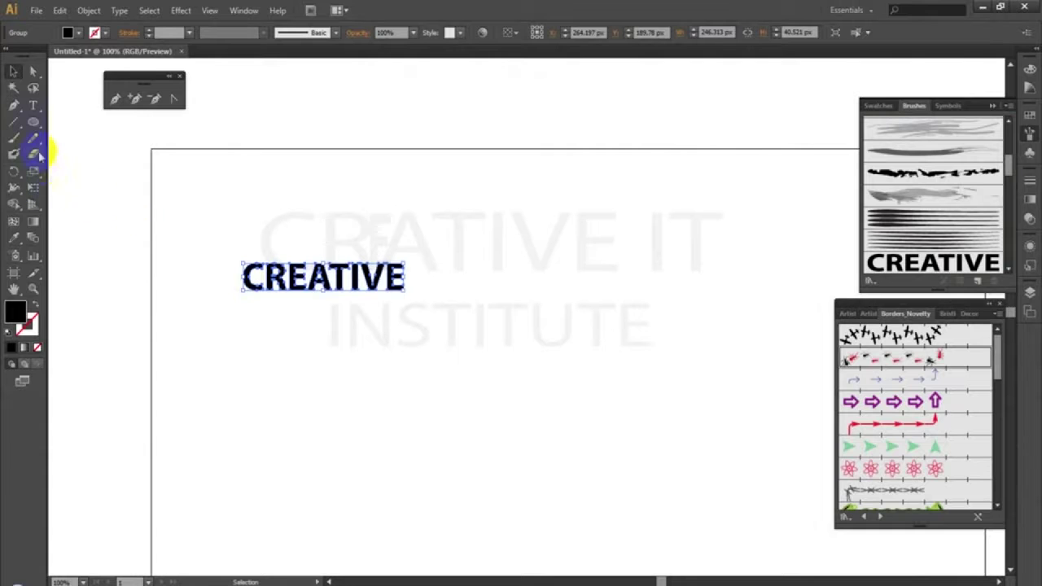
pyautogui.click(14, 137)
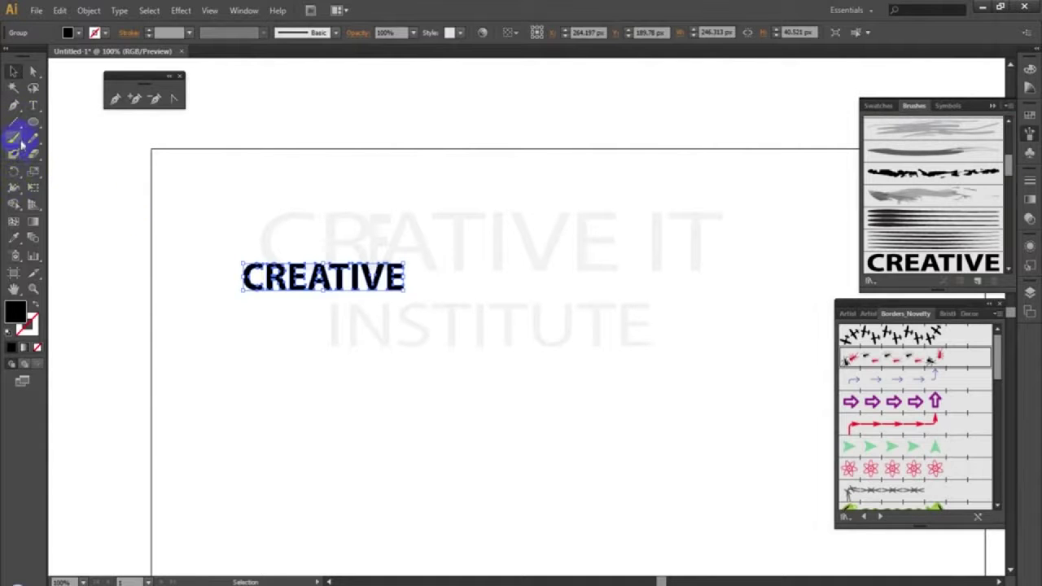
pyautogui.moveTo(260, 421)
pyautogui.mouseDown()
pyautogui.moveTo(324, 383)
pyautogui.moveTo(606, 319)
pyautogui.mouseUp()
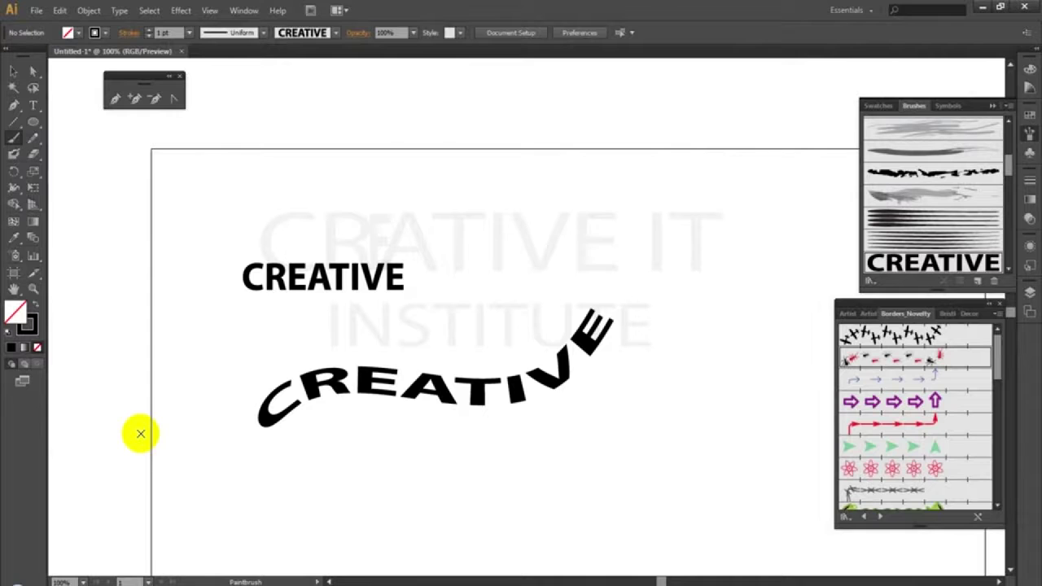
# - Paint four more curved strokes with the CREATIVE art brush around the outlined word and in the empty areas of the artboard
pyautogui.moveTo(542, 234)
pyautogui.mouseDown()
pyautogui.moveTo(570, 230)
pyautogui.moveTo(747, 363)
pyautogui.mouseUp()
pyautogui.moveTo(202, 240)
pyautogui.mouseDown()
pyautogui.moveTo(322, 214)
pyautogui.moveTo(387, 182)
pyautogui.mouseUp()
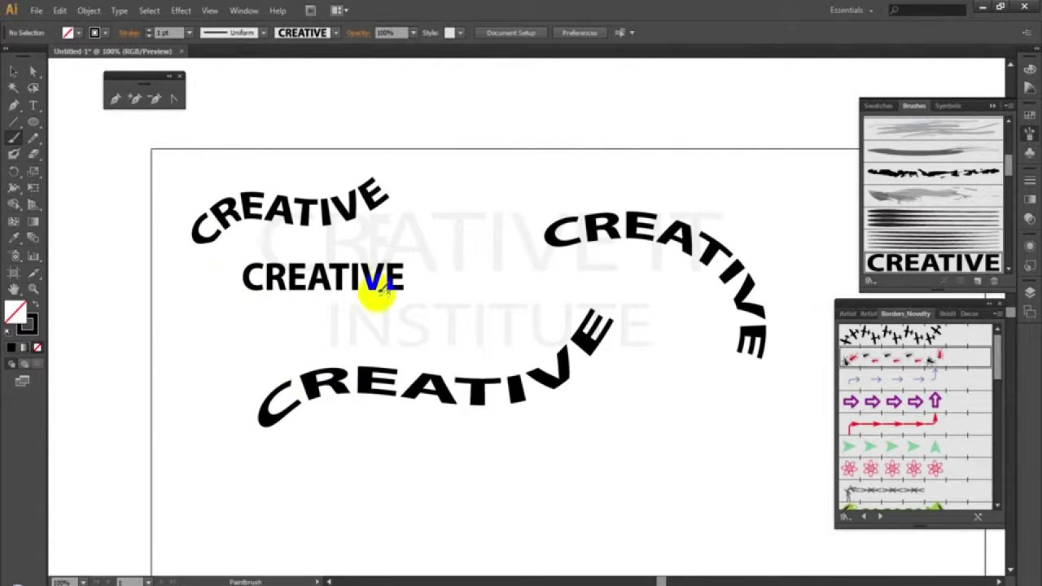
pyautogui.moveTo(302, 332)
pyautogui.mouseDown()
pyautogui.moveTo(326, 320)
pyautogui.moveTo(457, 302)
pyautogui.moveTo(504, 241)
pyautogui.mouseUp()
pyautogui.moveTo(496, 507)
pyautogui.mouseDown()
pyautogui.moveTo(547, 446)
pyautogui.moveTo(631, 439)
pyautogui.moveTo(652, 499)
pyautogui.mouseUp()
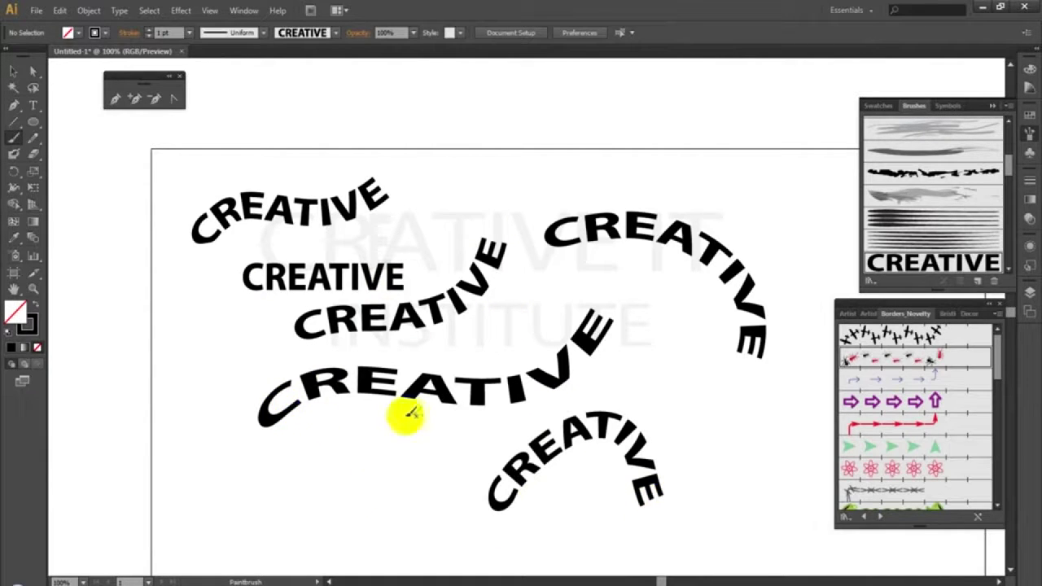
# - Set the stroke colour of the arched CREATIVE stroke at the bottom of the artwork to teal 39D1C6
pyautogui.click(13, 71)
pyautogui.moveTo(485, 458); pyautogui.dragTo(578, 530)
pyautogui.doubleClick(26, 323)
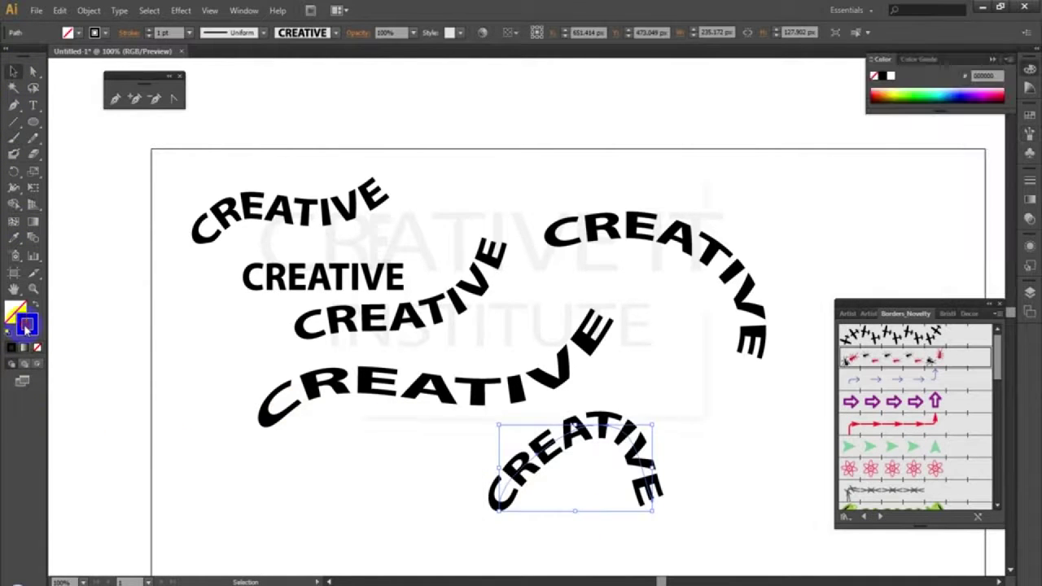
pyautogui.click(471, 244)
pyautogui.click(631, 219)
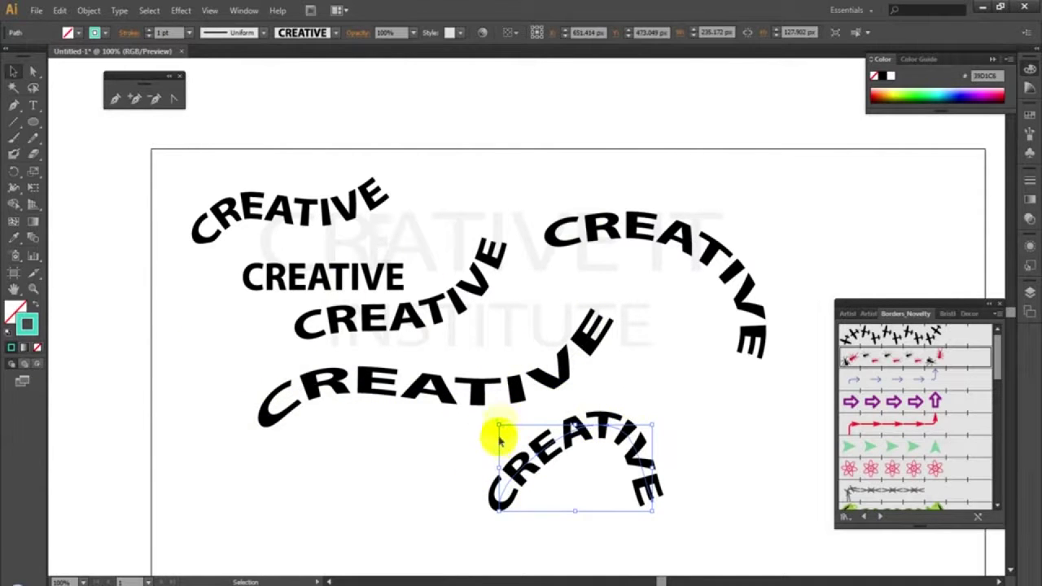
# - Delete the outlined CREATIVE word and all the painted strokes from the artboard
pyautogui.click(16, 106)
pyautogui.click(13, 72)
pyautogui.moveTo(166, 148); pyautogui.dragTo(770, 524)
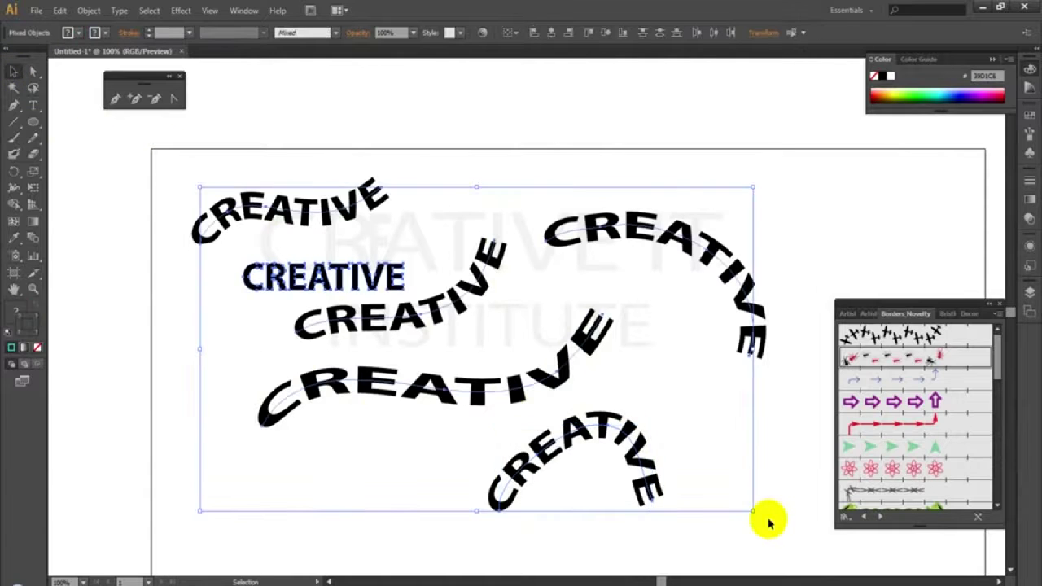
pyautogui.press('Delete')
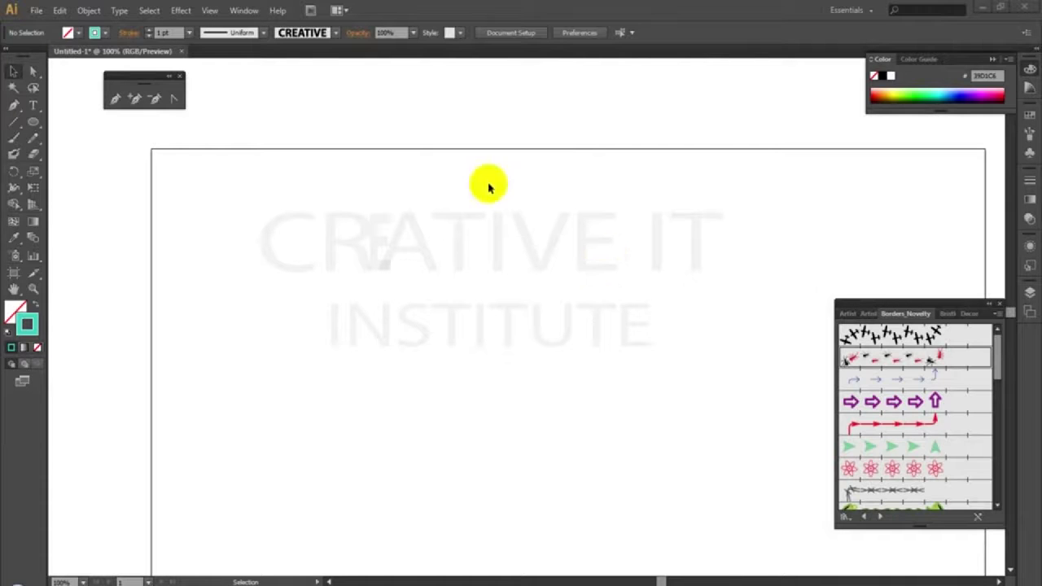
# - Show the Transparency options and place Penguins.jpg from Sample Pictures on the artboard at about X 526 px, Y 307 px
pyautogui.click(243, 10)
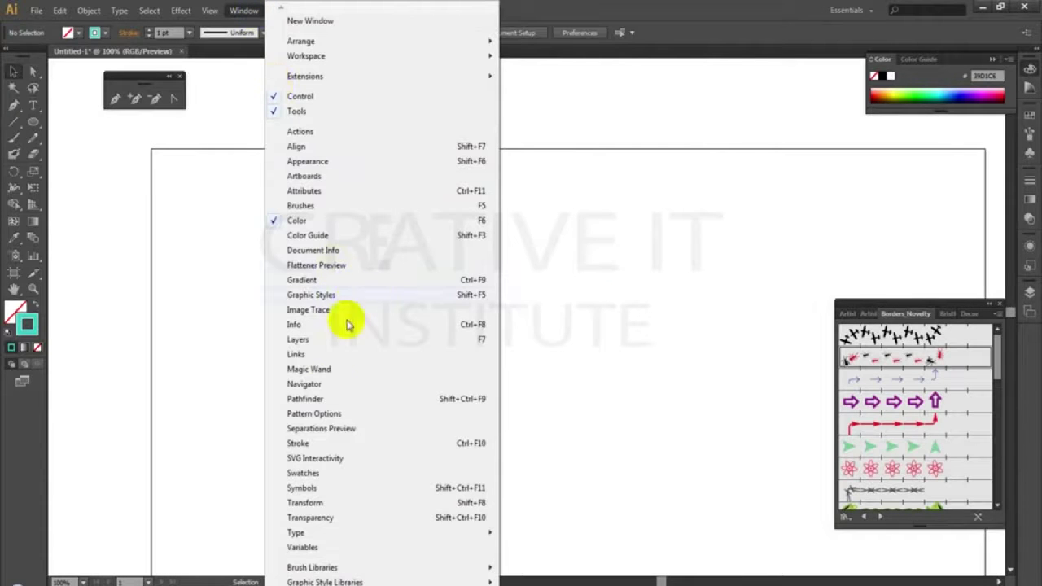
pyautogui.click(367, 521)
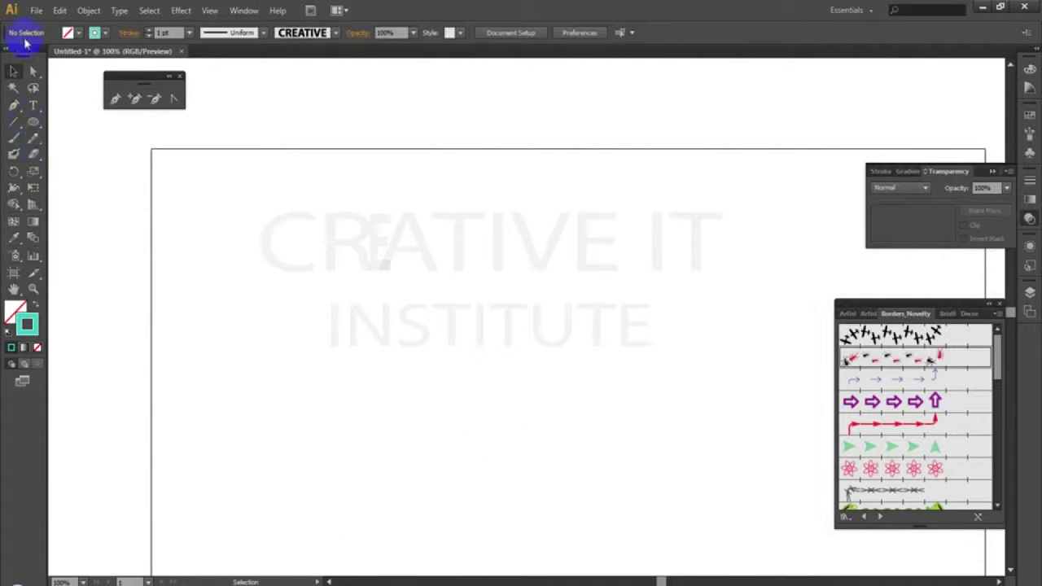
pyautogui.click(36, 9)
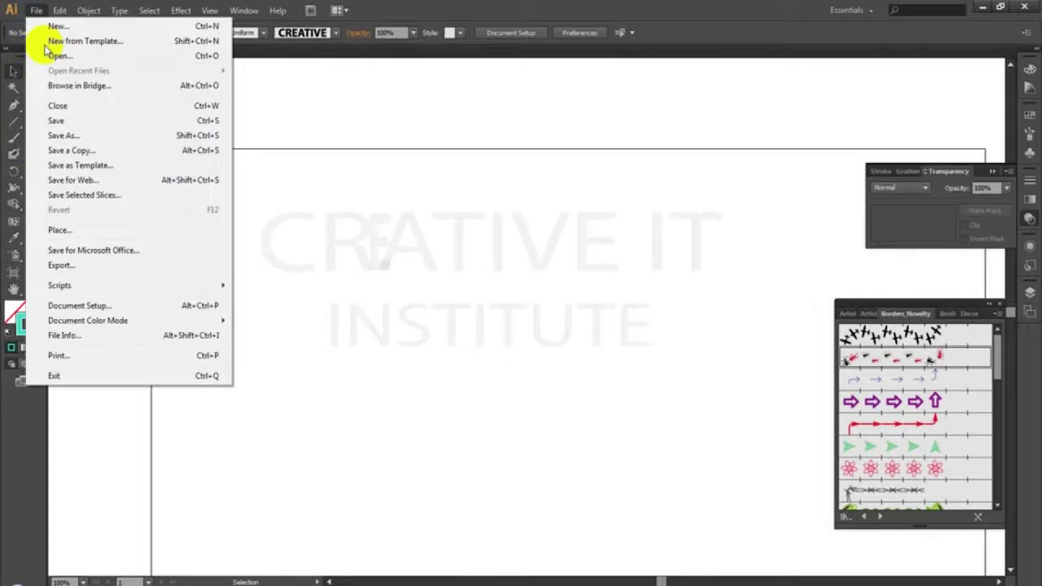
pyautogui.click(65, 230)
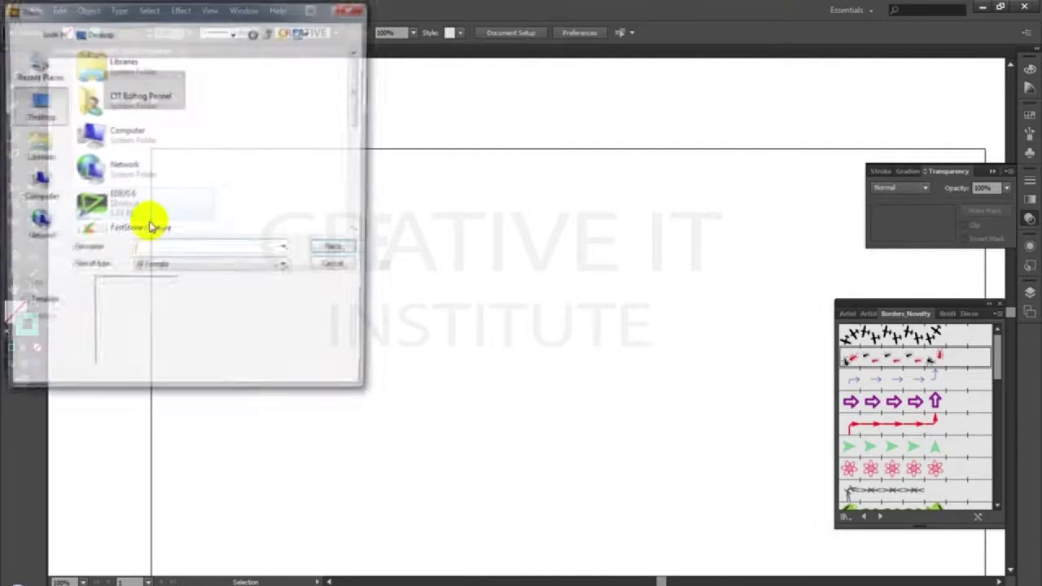
pyautogui.click(37, 150)
pyautogui.doubleClick(127, 110)
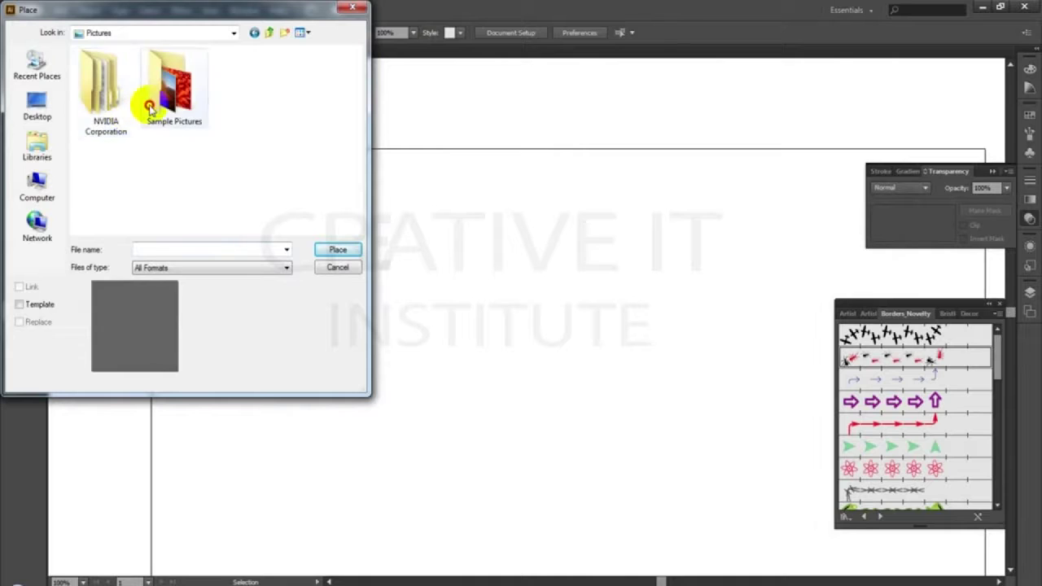
pyautogui.doubleClick(151, 105)
pyautogui.click(242, 189)
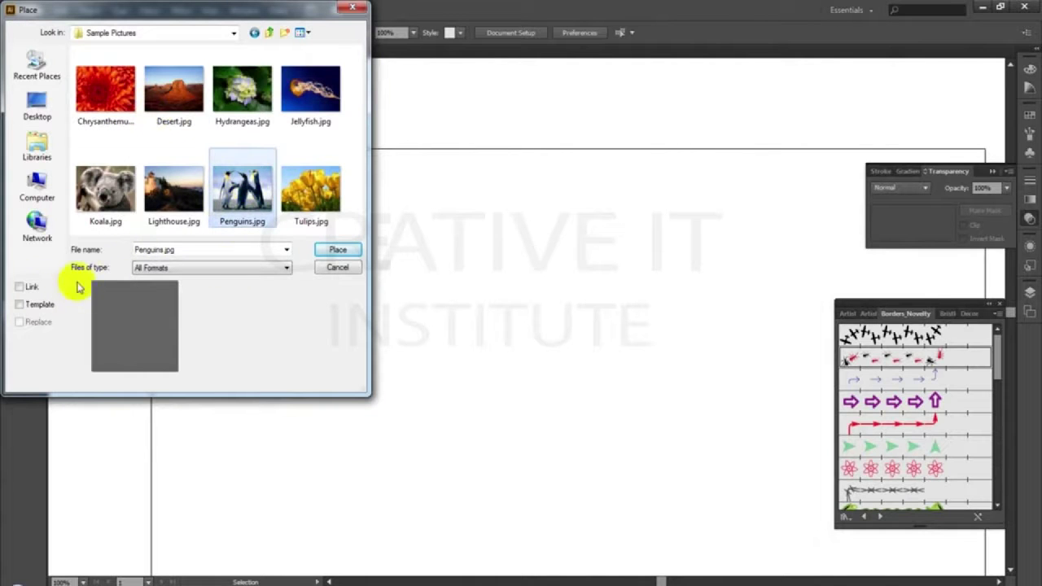
pyautogui.click(337, 250)
pyautogui.moveTo(488, 226); pyautogui.dragTo(457, 272)
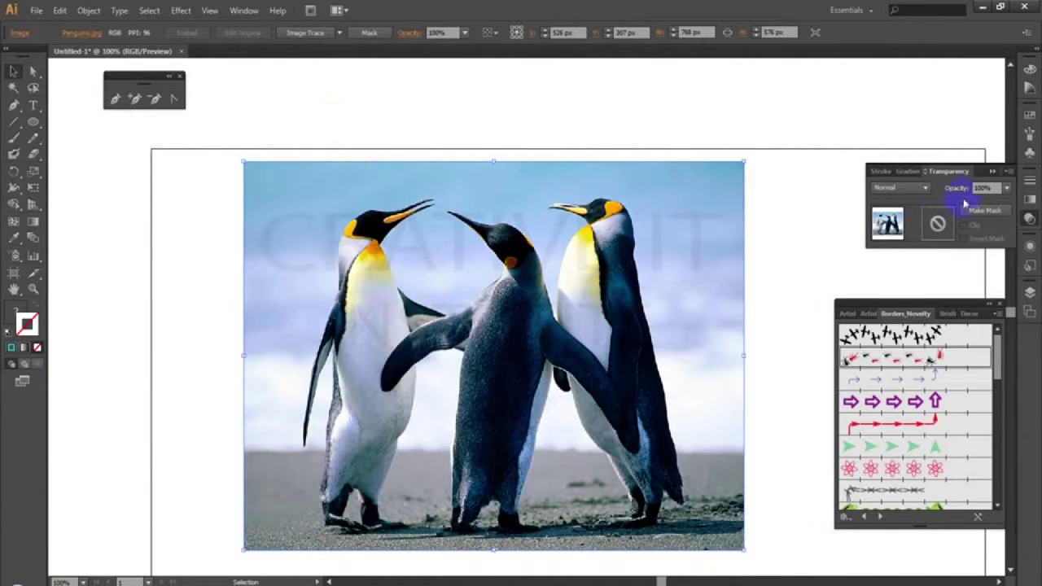
# - Try the penguin image at 50% opacity and at 10% opacity
pyautogui.click(1006, 189)
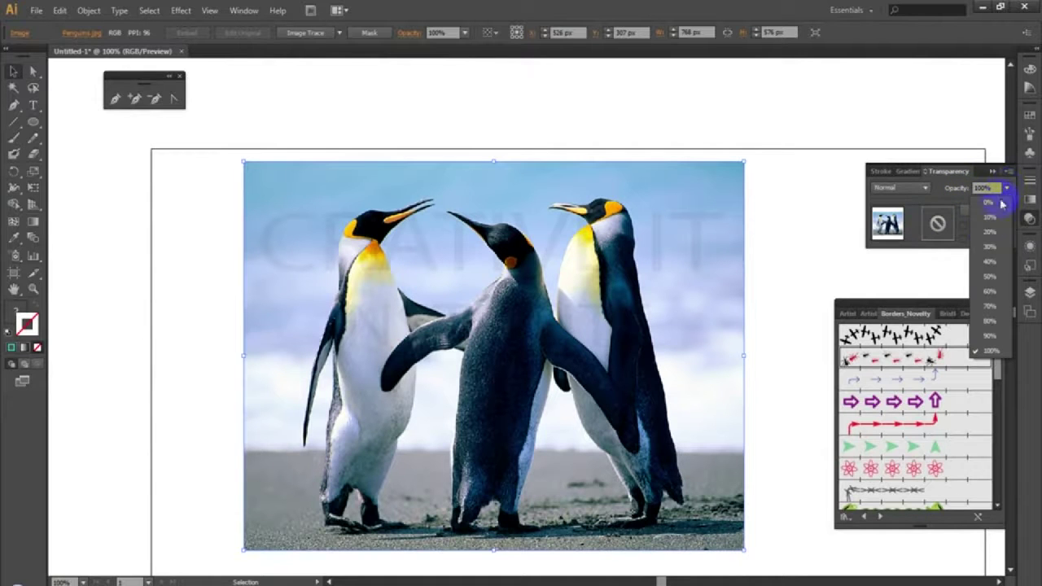
pyautogui.click(990, 283)
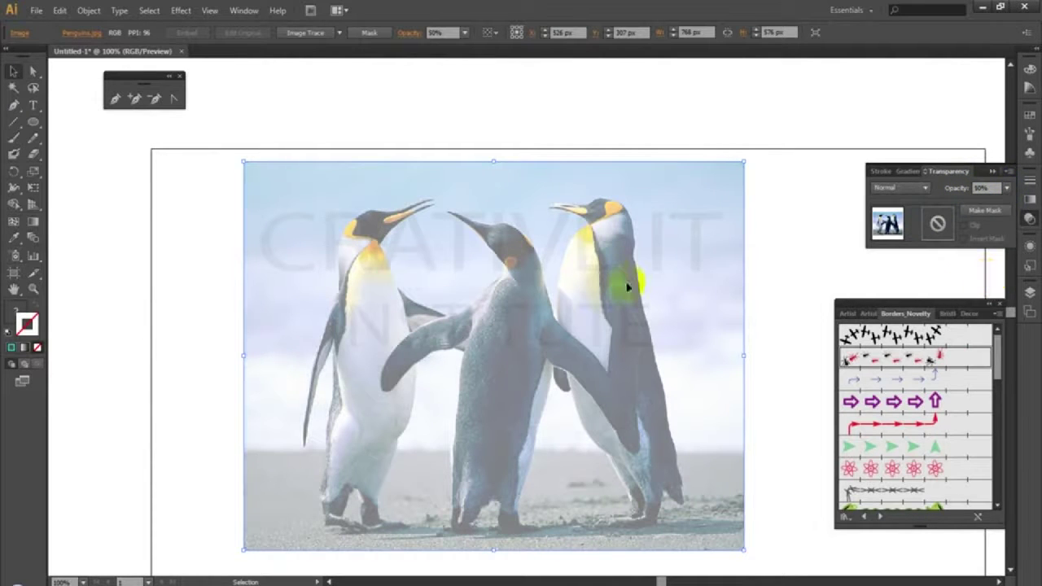
pyautogui.click(975, 189)
pyautogui.click(1007, 189)
pyautogui.click(994, 217)
pyautogui.click(831, 255)
pyautogui.click(612, 256)
# - Set the penguin image's opacity to 100% and move it down slightly to Y 311 px
pyautogui.click(1008, 188)
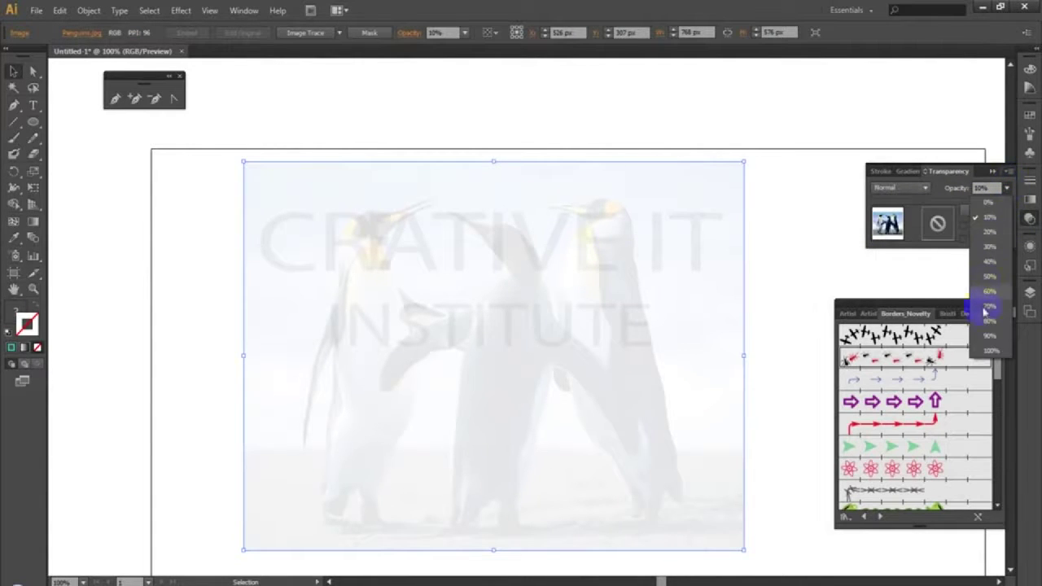
pyautogui.click(989, 346)
pyautogui.moveTo(525, 301)
pyautogui.mouseDown()
pyautogui.moveTo(525, 251)
pyautogui.moveTo(525, 303)
pyautogui.mouseUp()
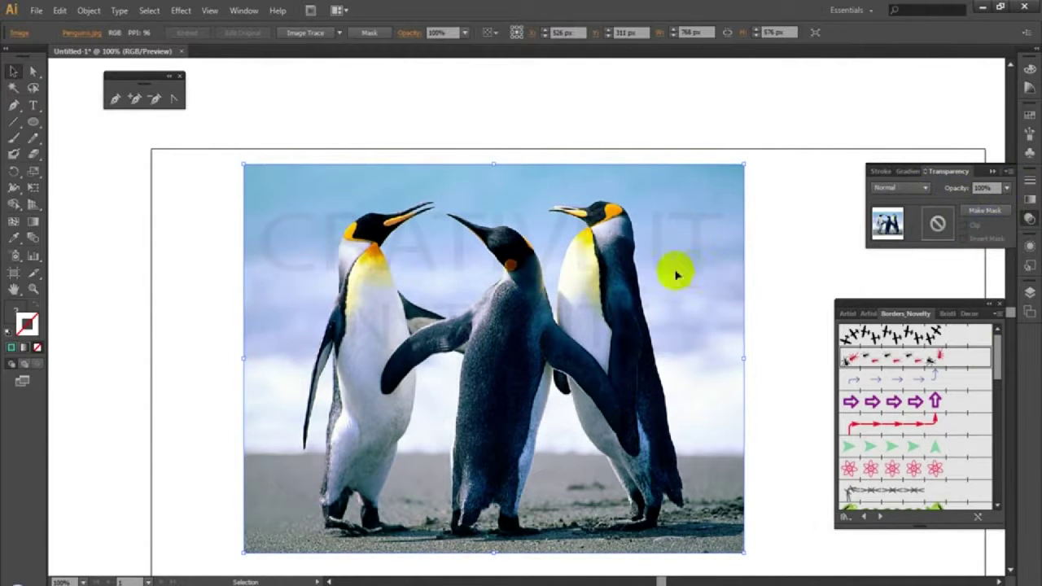
# - Draw a rectangle of about 768 × 571 px covering the penguin image
pyautogui.moveTo(595, 302); pyautogui.dragTo(579, 268)
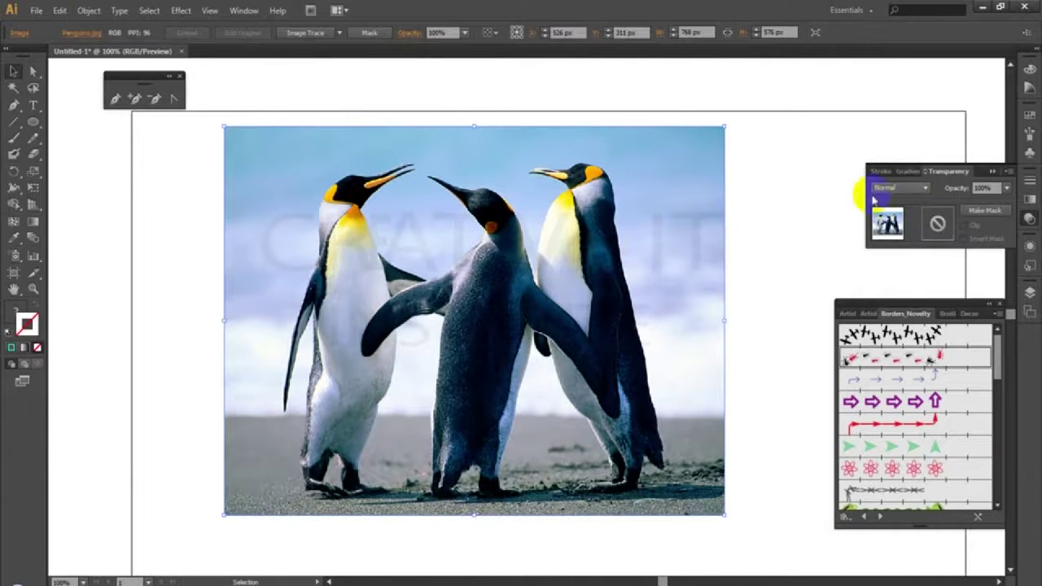
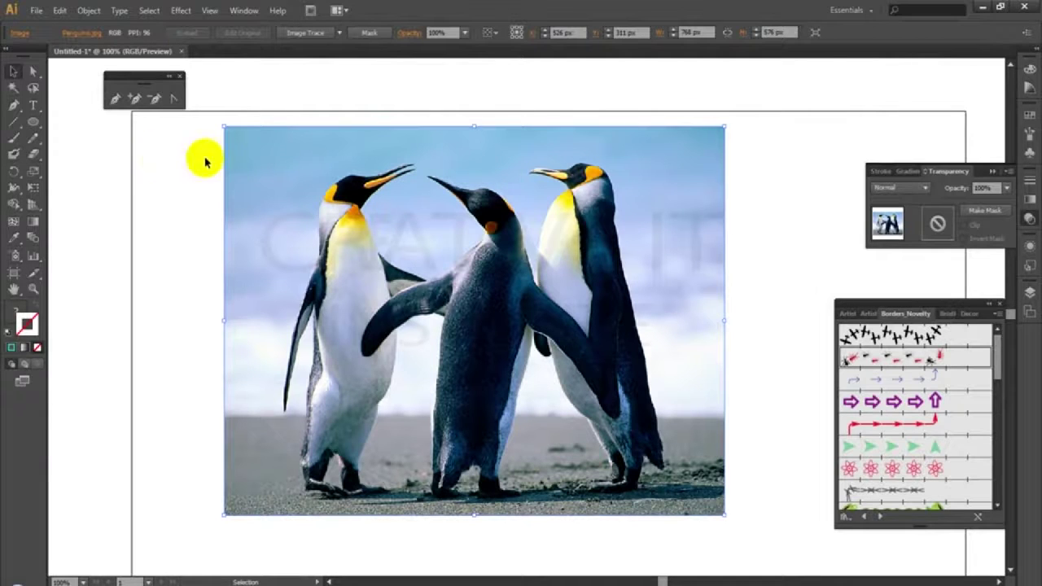
pyautogui.click(33, 124)
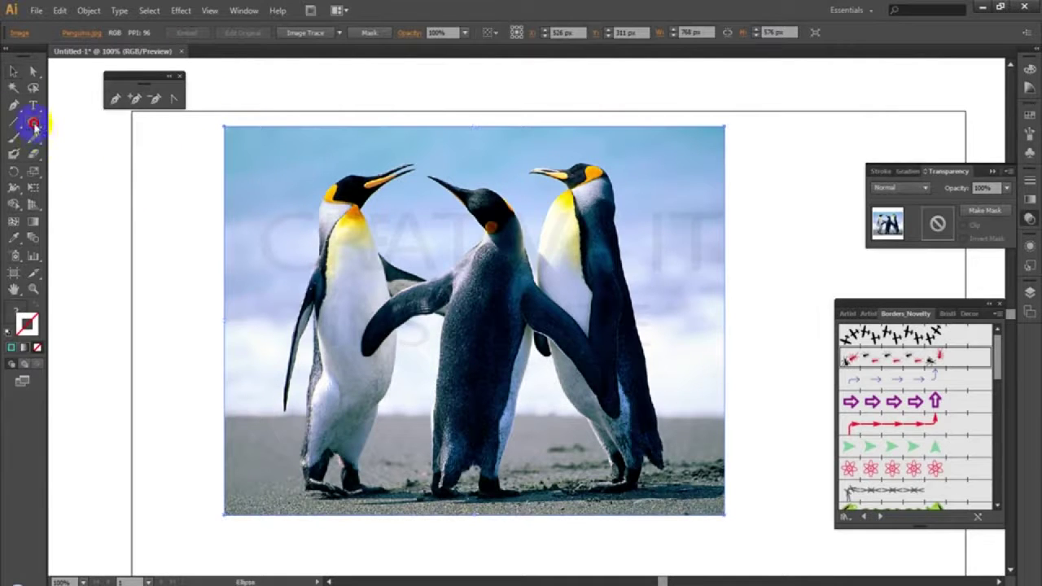
pyautogui.click(89, 119)
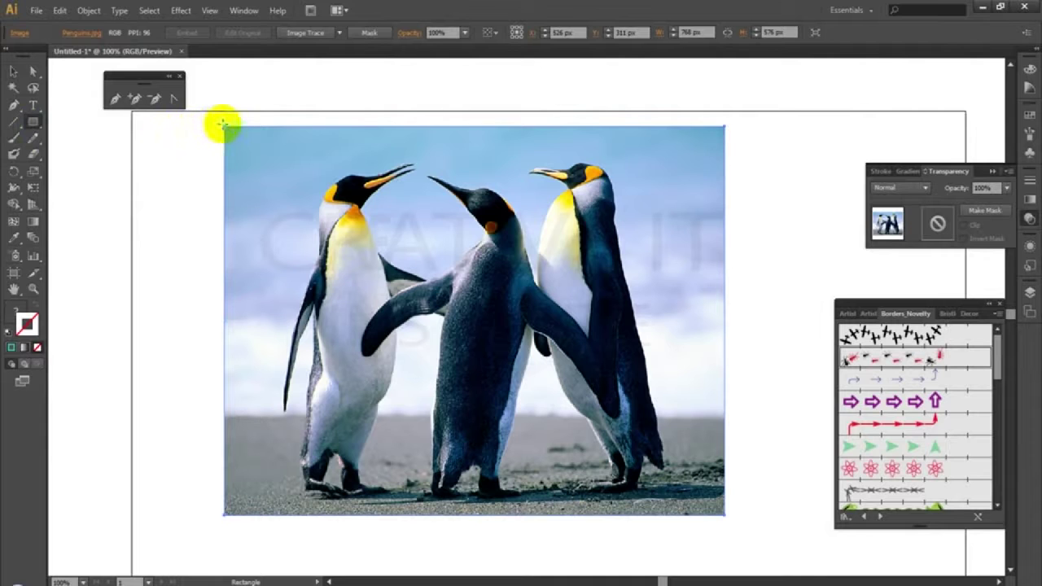
pyautogui.moveTo(222, 124); pyautogui.dragTo(722, 507)
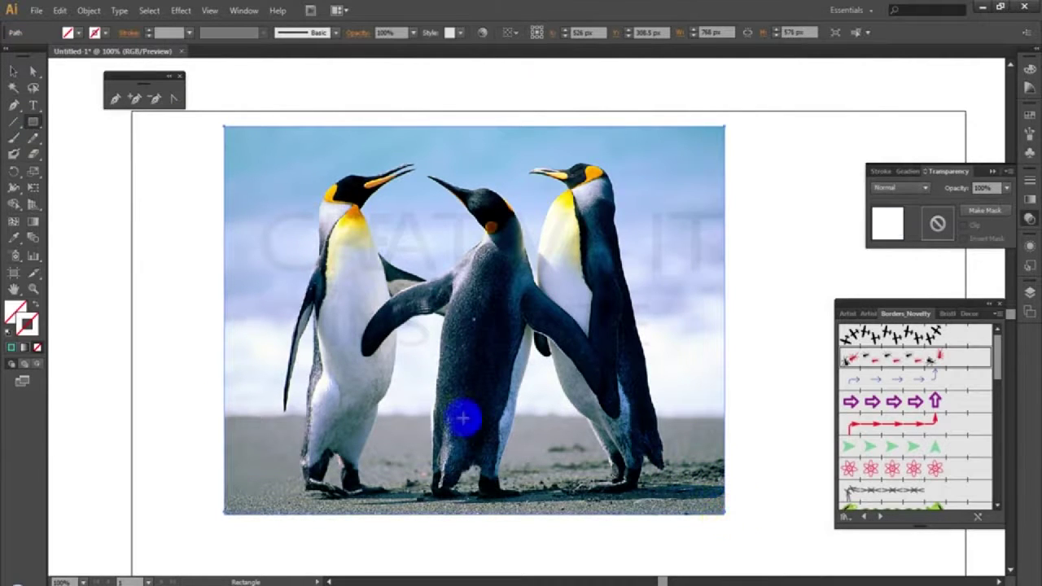
# - Fill the rectangle over the penguin image with crimson ED2152
pyautogui.doubleClick(15, 312)
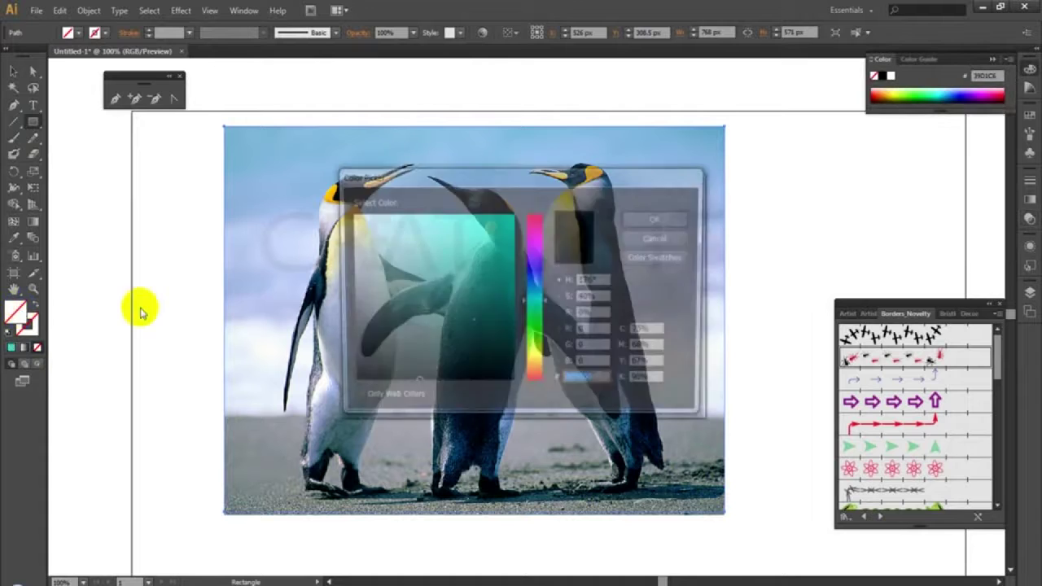
pyautogui.click(537, 222)
pyautogui.click(491, 226)
pyautogui.click(659, 218)
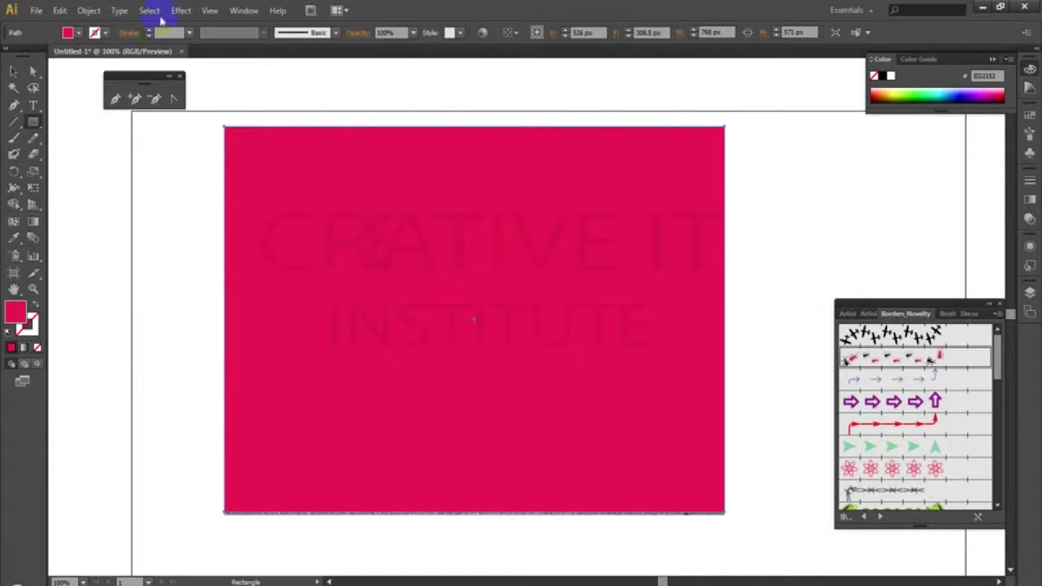
# - Select both the penguin image and the crimson rectangle and set their blending mode to Darken
pyautogui.click(14, 71)
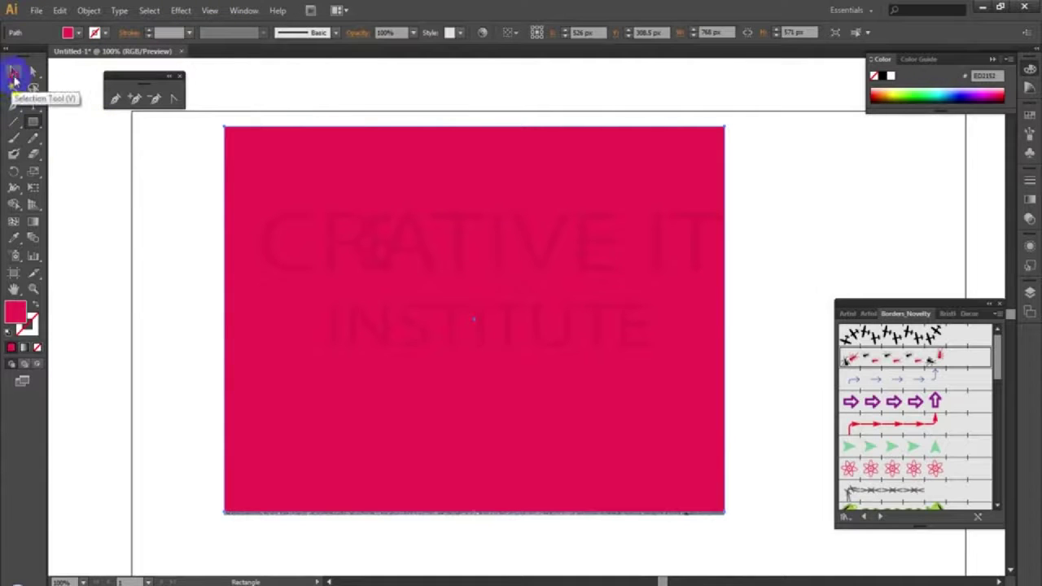
pyautogui.click(139, 163)
pyautogui.click(483, 287)
pyautogui.click(243, 9)
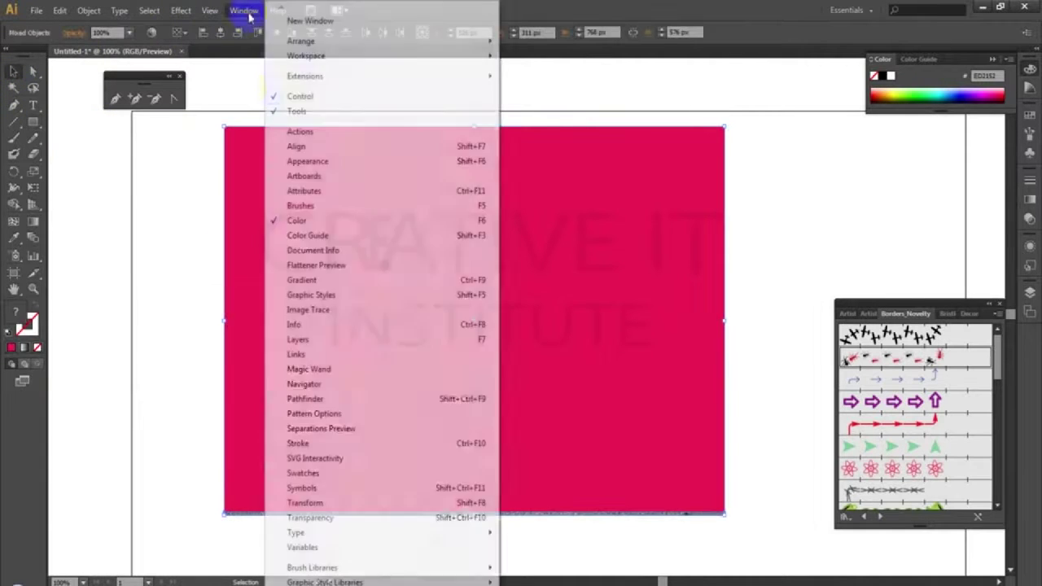
pyautogui.click(337, 518)
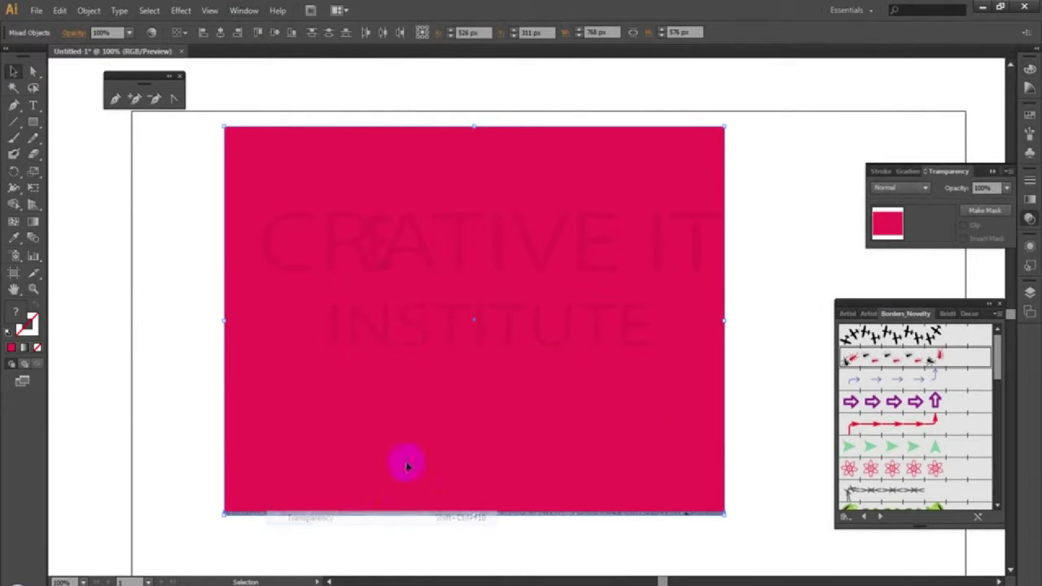
pyautogui.click(925, 188)
pyautogui.click(905, 220)
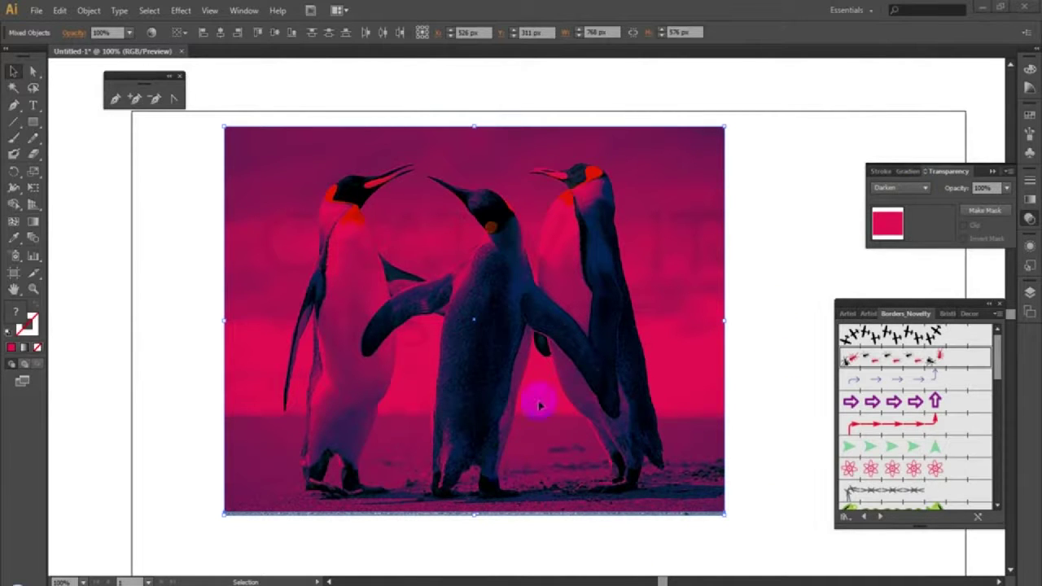
# - Try the Multiply, Overlay, Difference and Exclusion blending modes on the image and rectangle, and return them to Darken
pyautogui.click(921, 188)
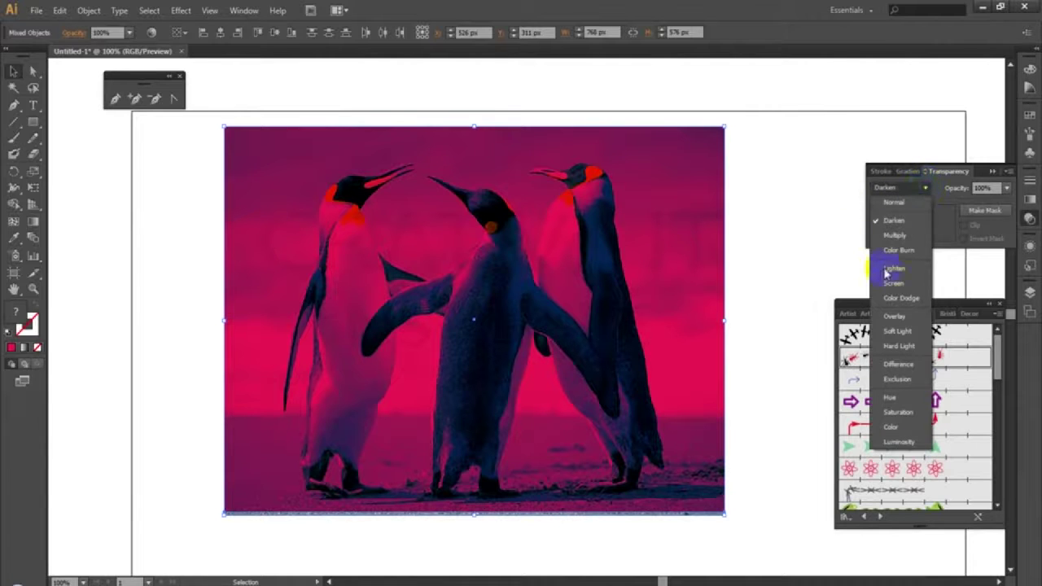
pyautogui.click(901, 235)
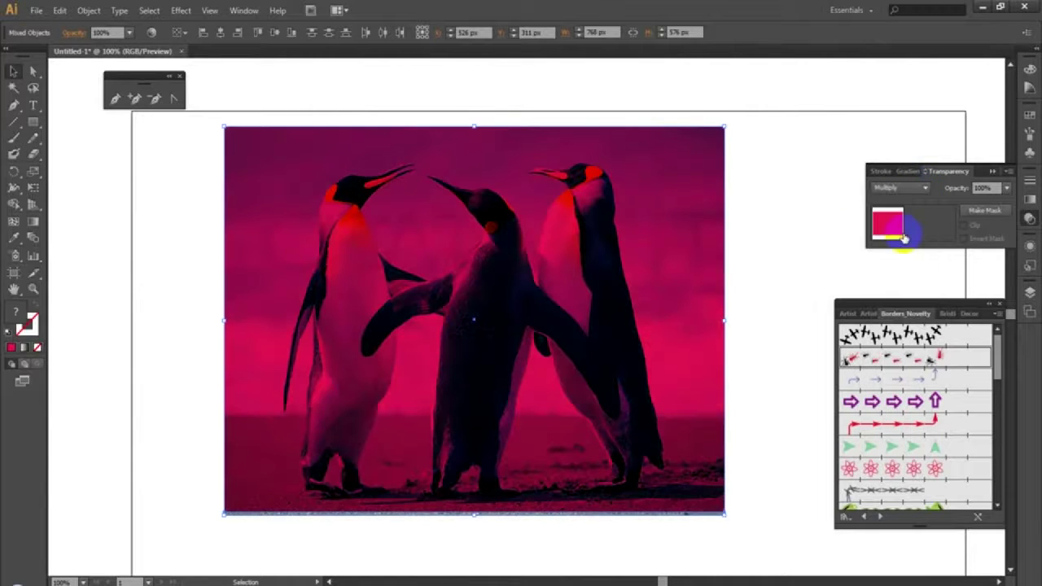
pyautogui.click(921, 189)
pyautogui.click(896, 324)
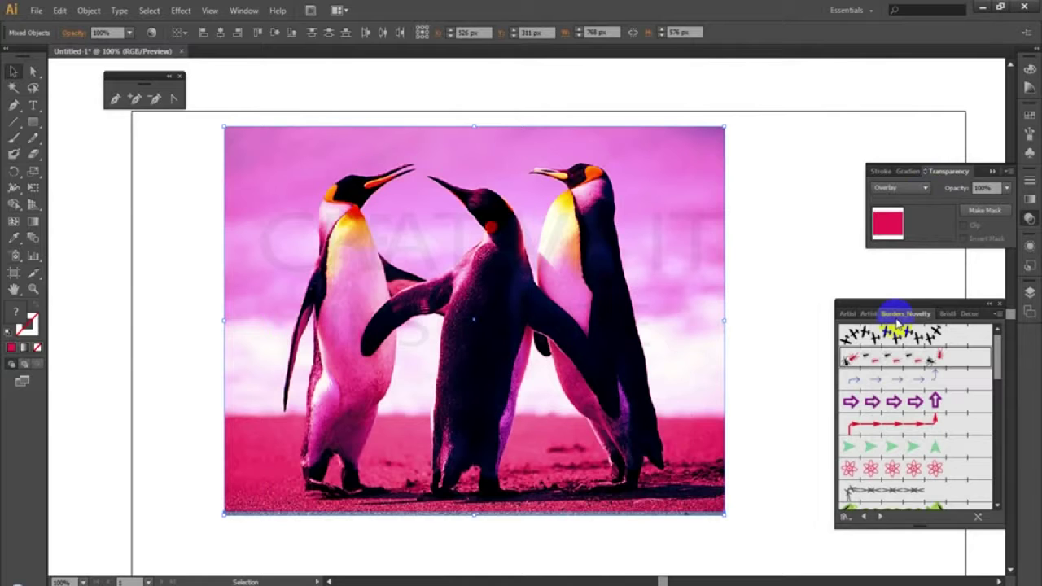
pyautogui.click(923, 187)
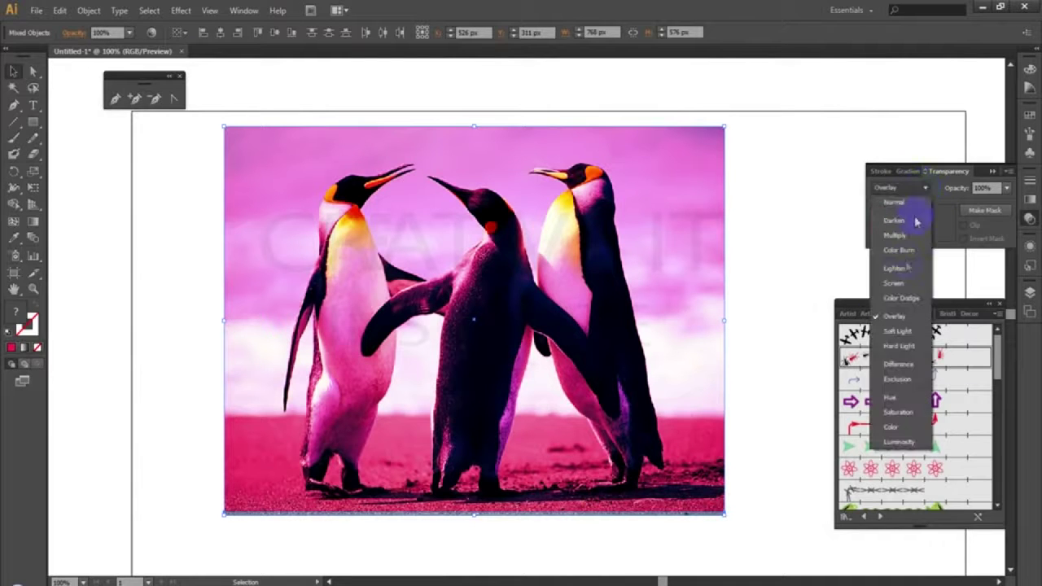
pyautogui.click(899, 364)
pyautogui.click(925, 189)
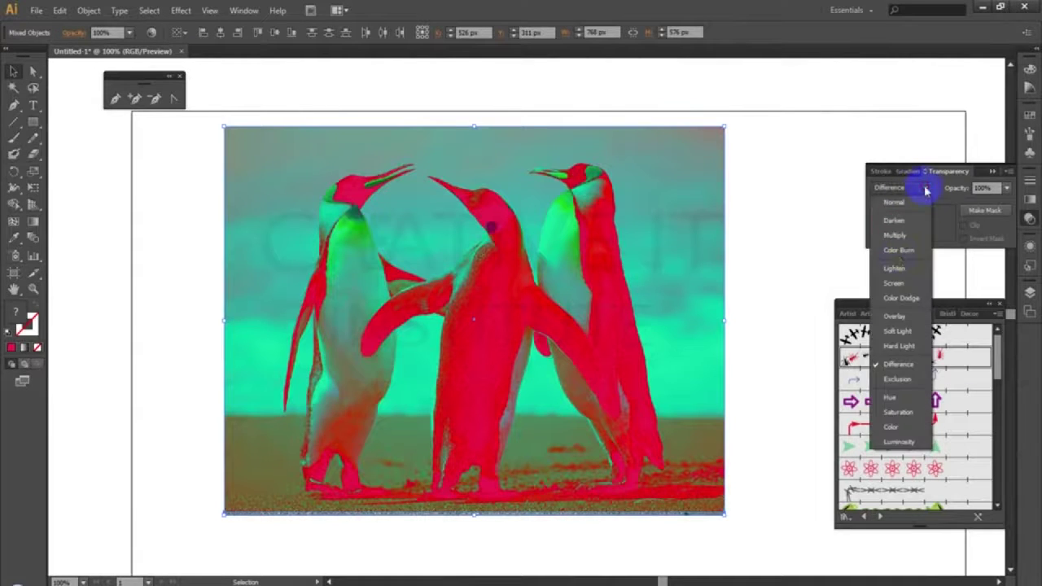
pyautogui.click(897, 379)
pyautogui.click(925, 188)
pyautogui.click(921, 202)
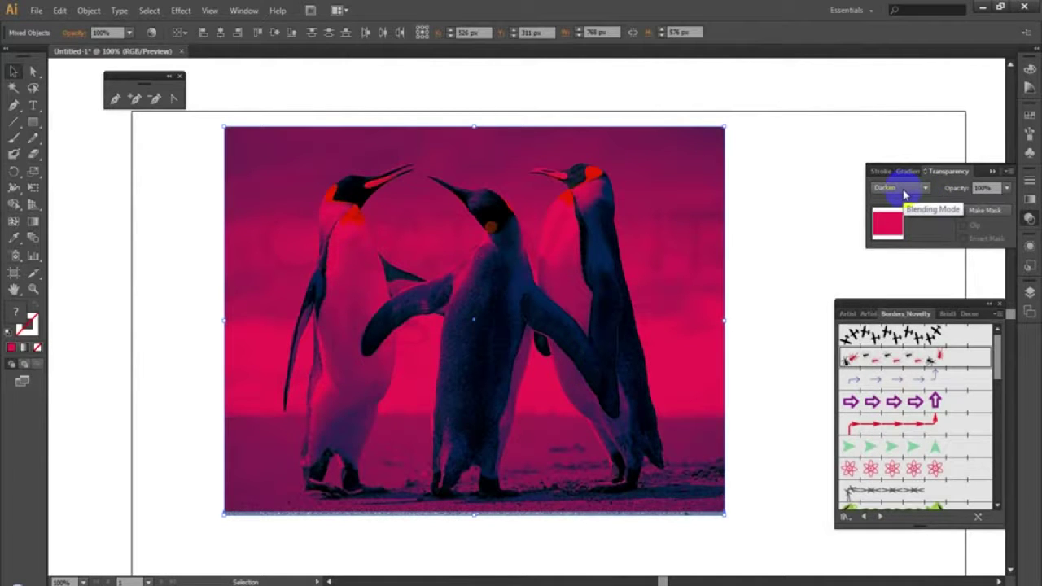
# - Nudge the selected penguin image and crimson rectangle down slightly on the artboard
pyautogui.press('Down')
pyautogui.press('Down')
pyautogui.press('Down')
pyautogui.press('Down')
pyautogui.press('Down')
pyautogui.press('Down')
pyautogui.press('Down')
pyautogui.press('Down')
pyautogui.press('Down')
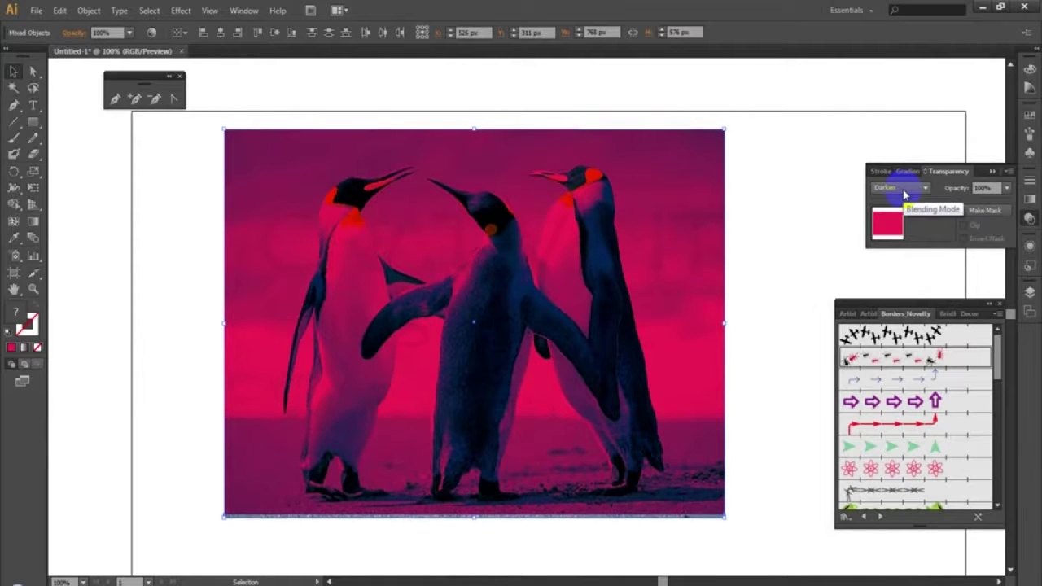
# - Nudge the penguin image and crimson rectangle further down the artboard to a Y position of 331 px
pyautogui.press('Down')
pyautogui.press('Down')
pyautogui.press('Down')
pyautogui.press('Down')
pyautogui.press('Down')
pyautogui.press('Down')
pyautogui.press('Down')
pyautogui.press('Down')
pyautogui.press('Down')
pyautogui.press('Down')
pyautogui.press('Down')
pyautogui.press('Down')
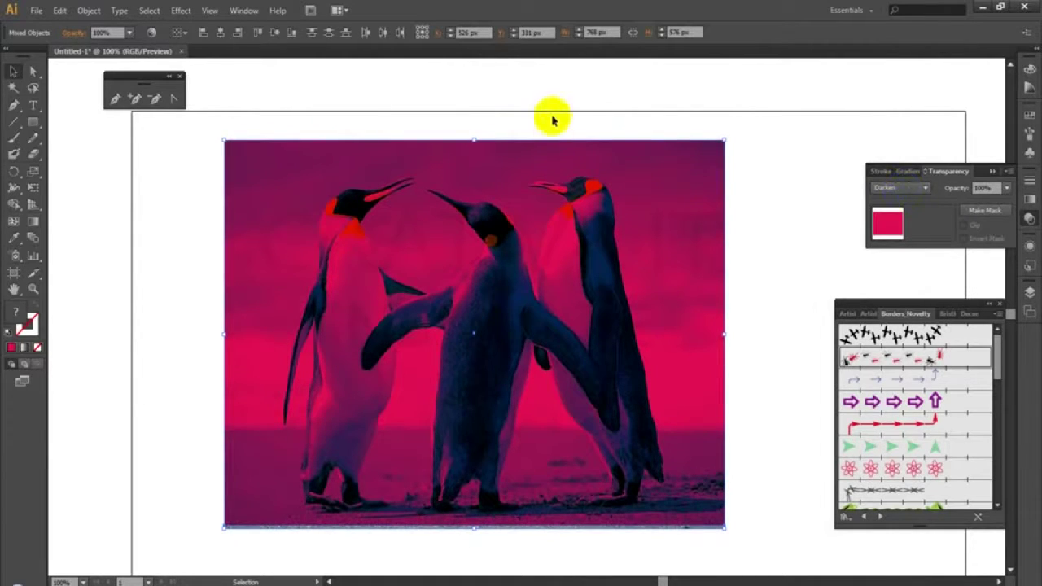
# - Set the penguin image and rectangle's blending mode to Screen and delete both objects from the artboard
pyautogui.click(929, 189)
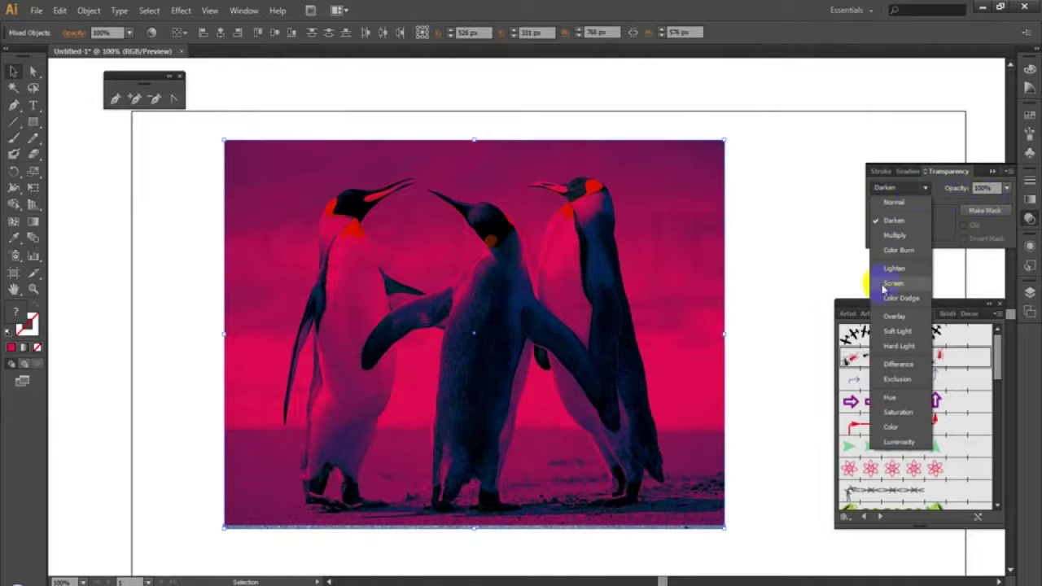
pyautogui.click(893, 283)
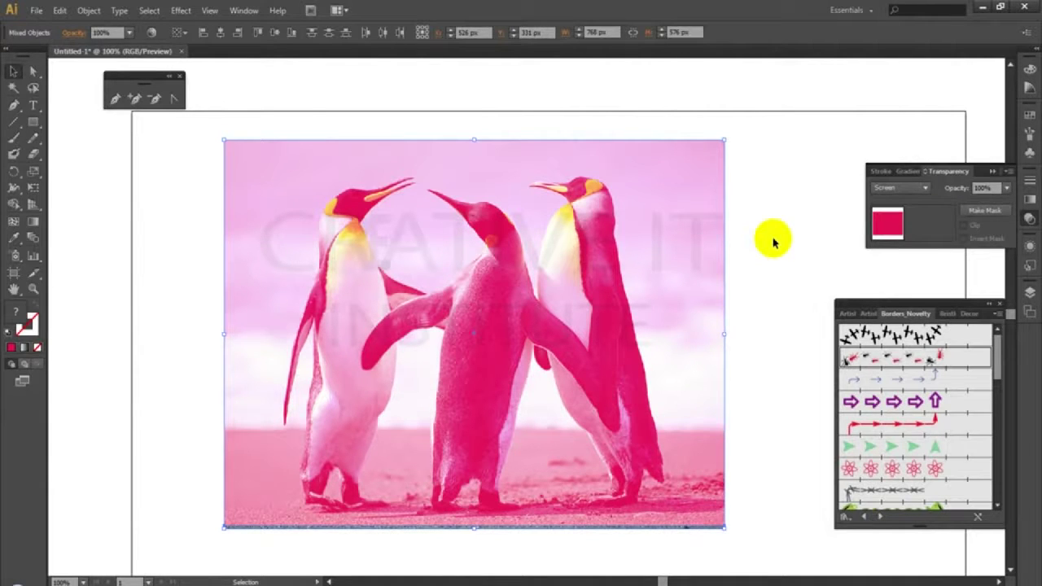
pyautogui.moveTo(212, 126); pyautogui.dragTo(417, 297)
pyautogui.press('Delete')
# - Add the point text "CREATIVE" in 12 pt Myriad Pro Bold on the upper part of the empty artboard
pyautogui.click(32, 106)
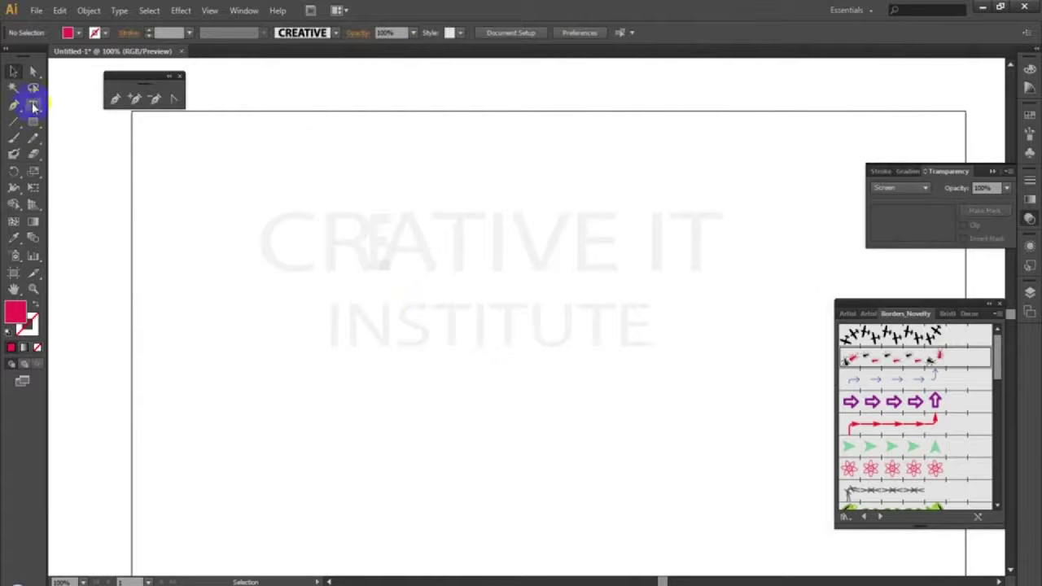
pyautogui.click(256, 226)
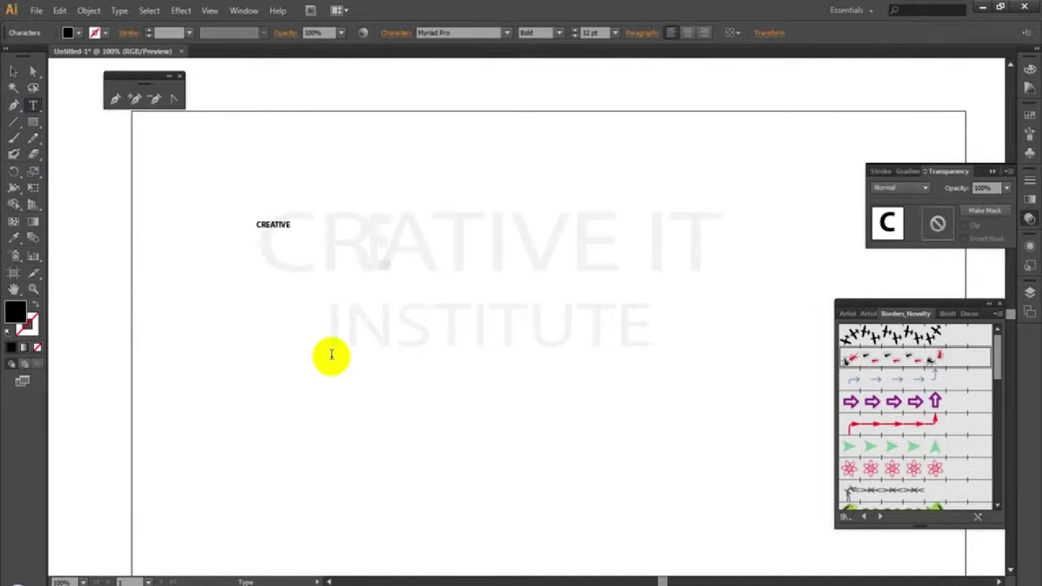
pyautogui.click(13, 70)
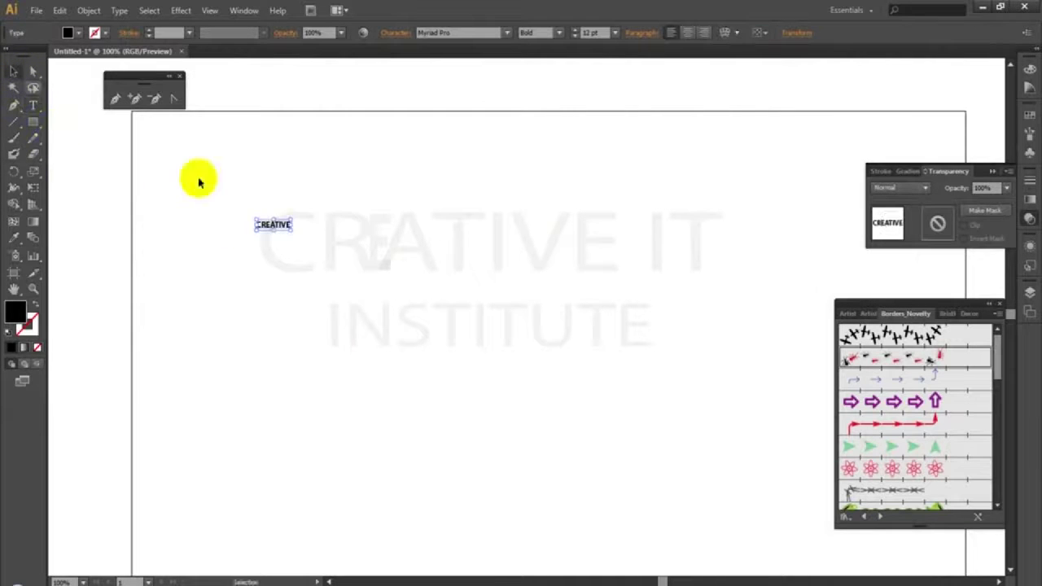
# - Scale the CREATIVE text up to about 103 pt and position it near the artboard's upper edge
pyautogui.moveTo(291, 229); pyautogui.dragTo(419, 334)
pyautogui.moveTo(298, 225); pyautogui.dragTo(480, 182)
pyautogui.click(470, 268)
# - Convert the CREATIVE text to outlines and place a duplicate of it directly below the original
pyautogui.moveTo(324, 131); pyautogui.dragTo(664, 260)
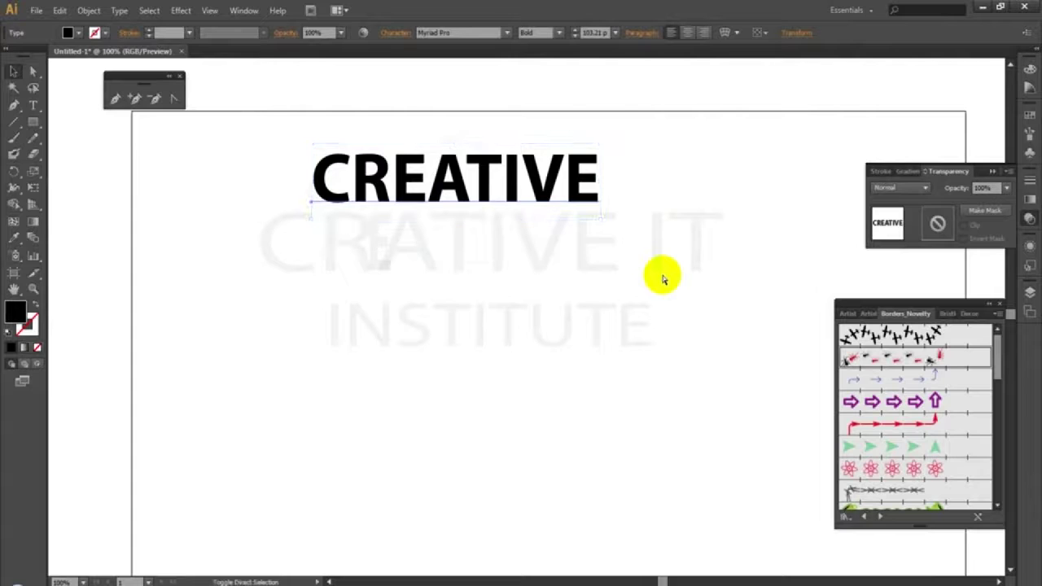
pyautogui.hotkey('ctrl', 'shift', 'o')
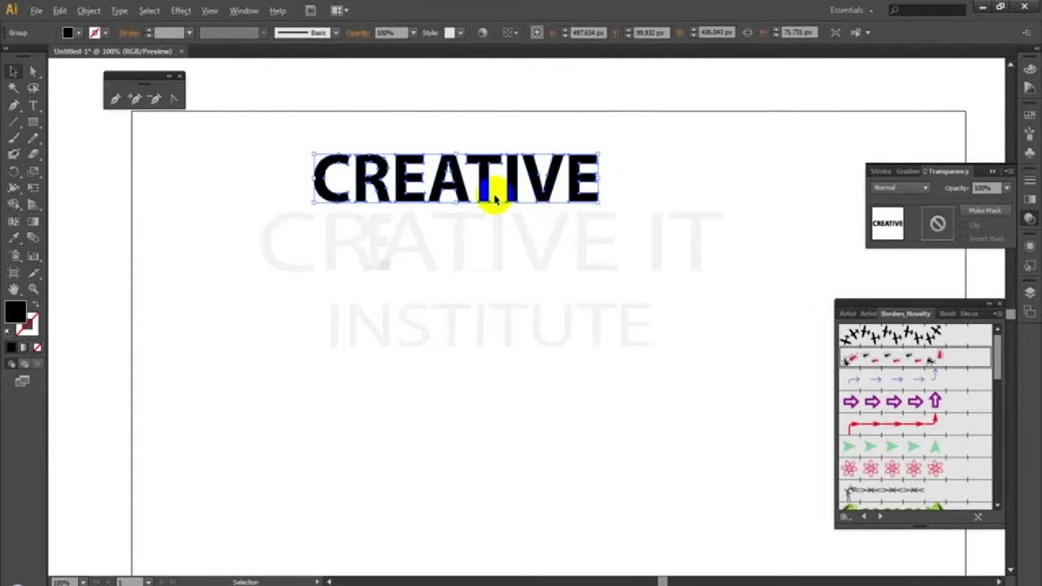
pyautogui.moveTo(512, 173); pyautogui.dragTo(525, 234)
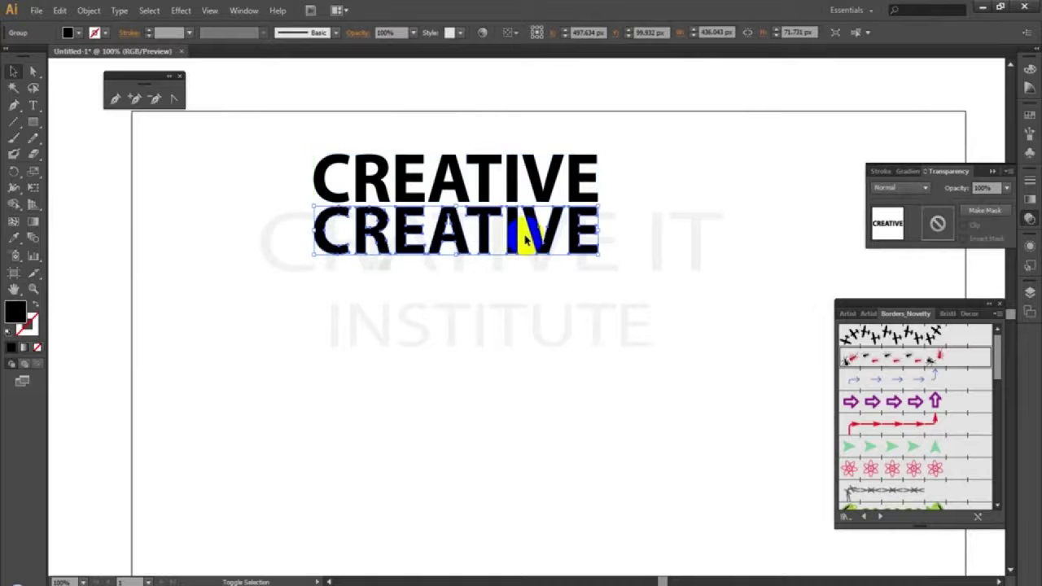
pyautogui.click(315, 302)
# - Reflect the lower CREATIVE copy across the horizontal axis so it mirrors the word above
pyautogui.click(597, 230)
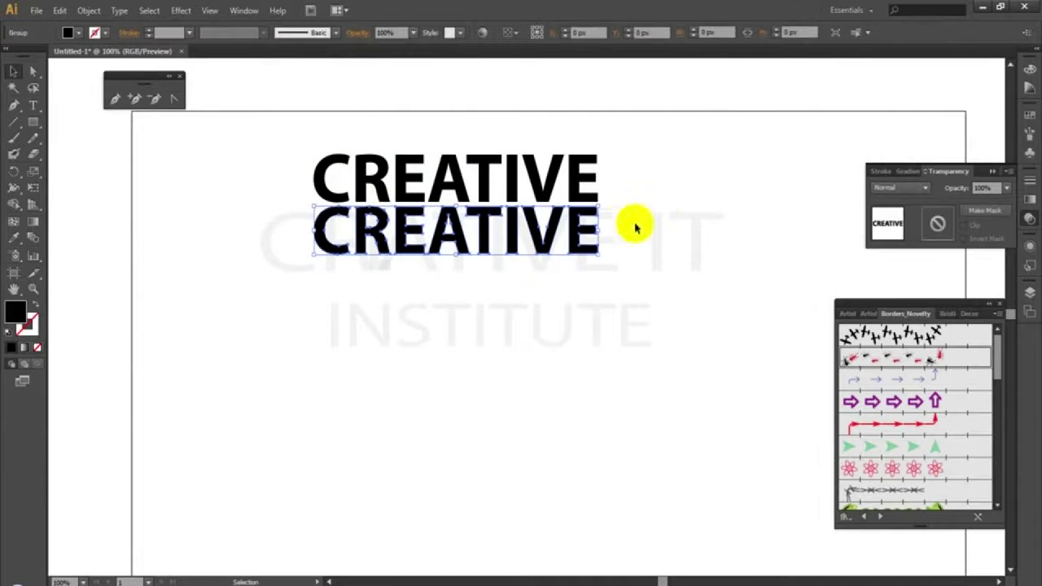
pyautogui.rightClick(568, 215)
pyautogui.moveTo(627, 317)
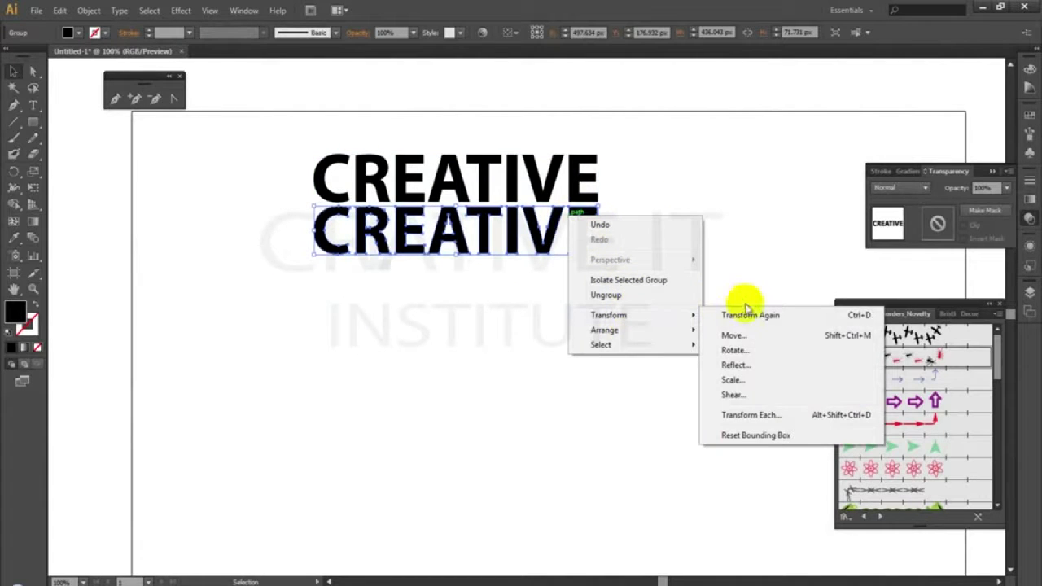
pyautogui.click(737, 364)
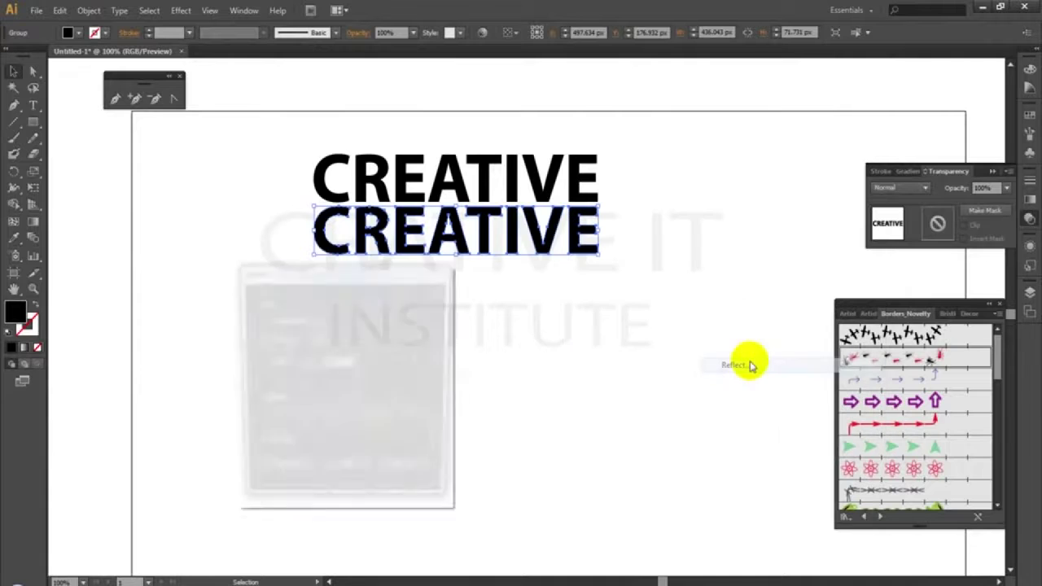
pyautogui.click(254, 450)
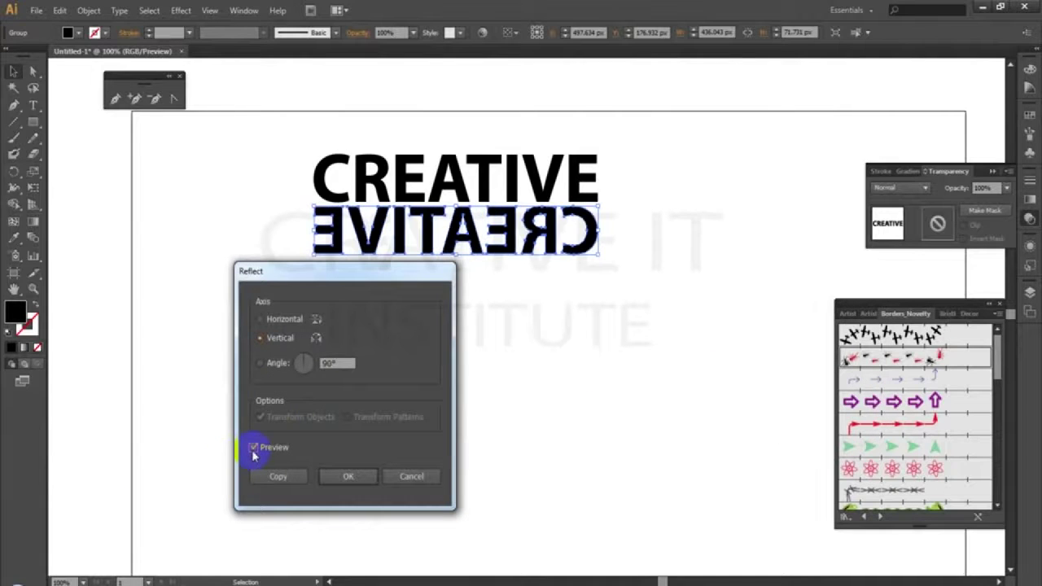
pyautogui.click(260, 319)
pyautogui.click(351, 482)
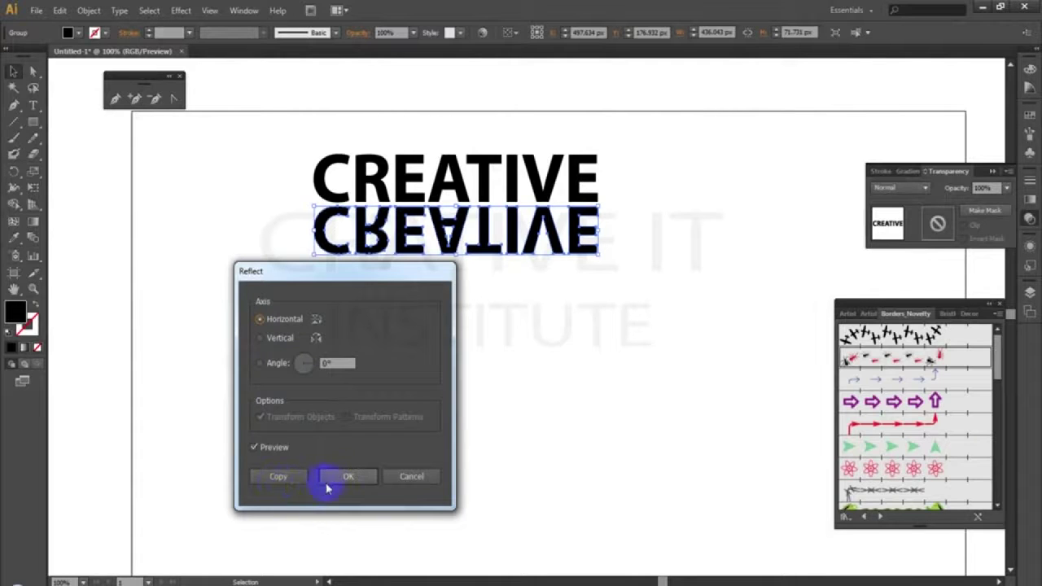
pyautogui.click(334, 482)
pyautogui.click(626, 365)
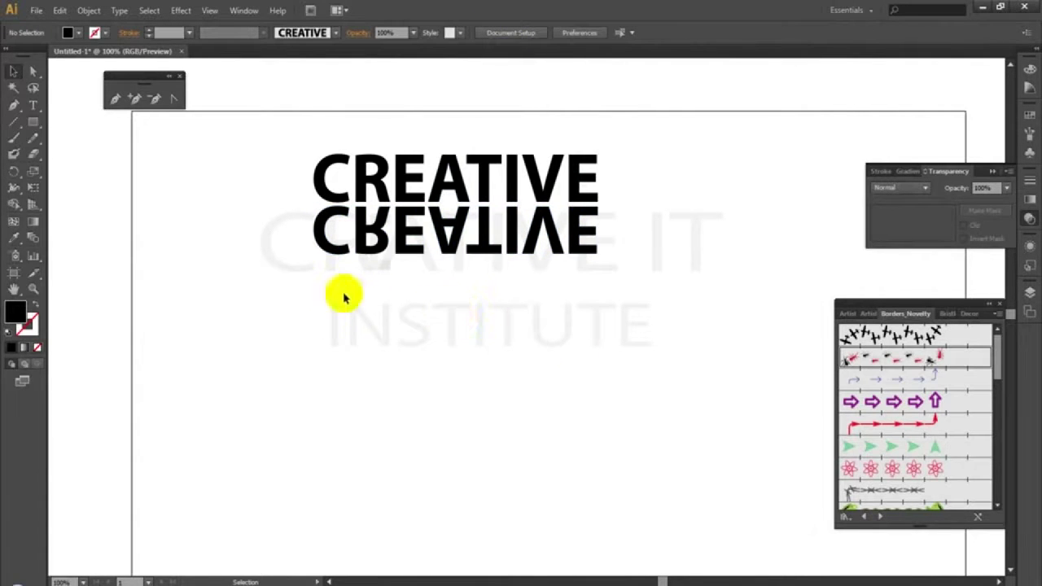
# - Draw a rectangle about 439 by 77 px covering the whole mirrored CREATIVE copy
pyautogui.moveTo(318, 277); pyautogui.dragTo(624, 209)
pyautogui.click(699, 230)
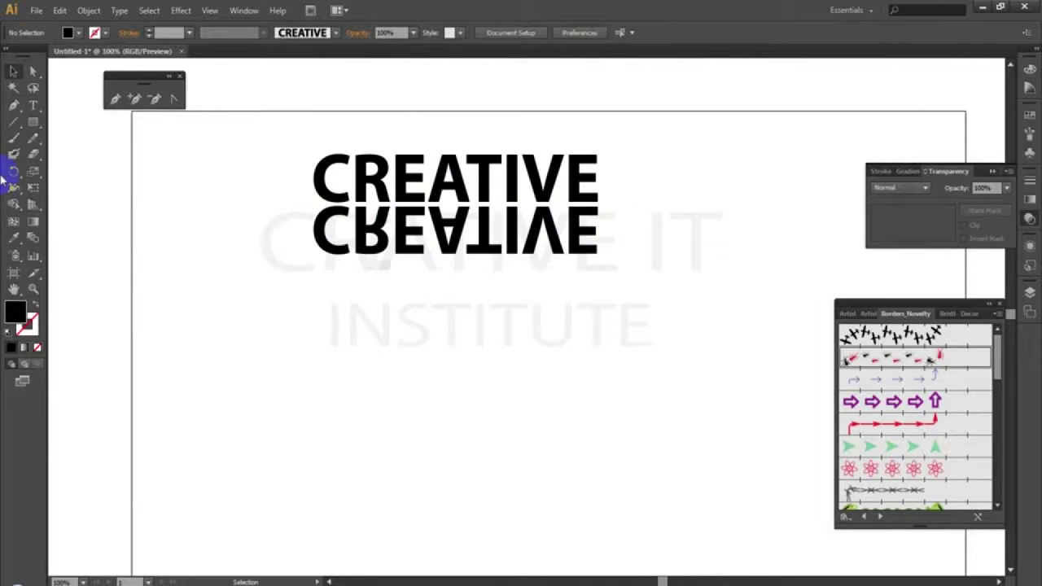
pyautogui.hotkey('ctrl', '=')
pyautogui.moveTo(335, 157); pyautogui.dragTo(340, 261)
pyautogui.click(41, 123)
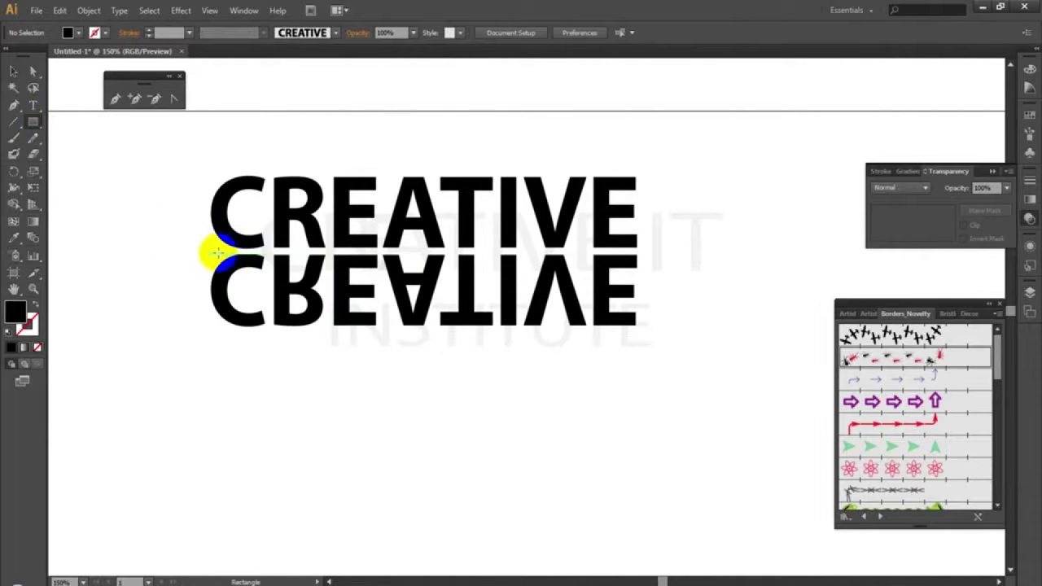
pyautogui.moveTo(209, 253); pyautogui.dragTo(638, 330)
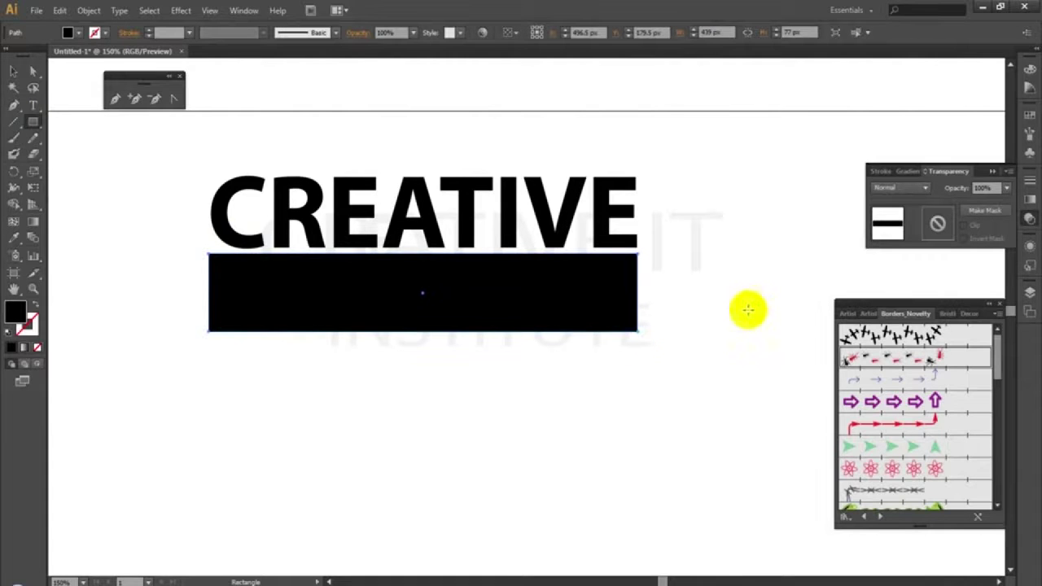
# - Fill the rectangle with a linear white-to-black gradient running vertically at -90°, with white at the upper edge
pyautogui.click(25, 348)
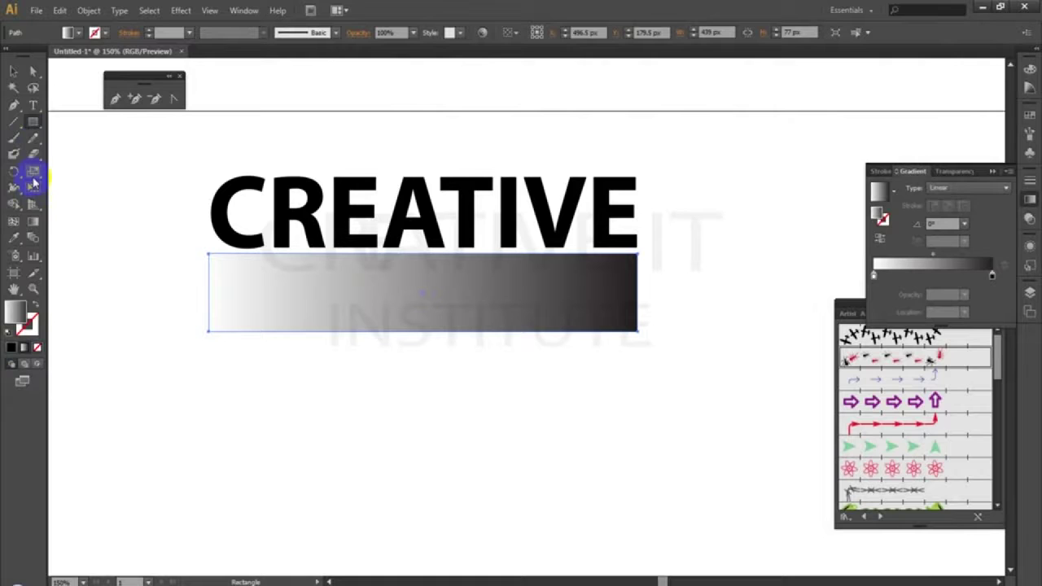
pyautogui.click(33, 221)
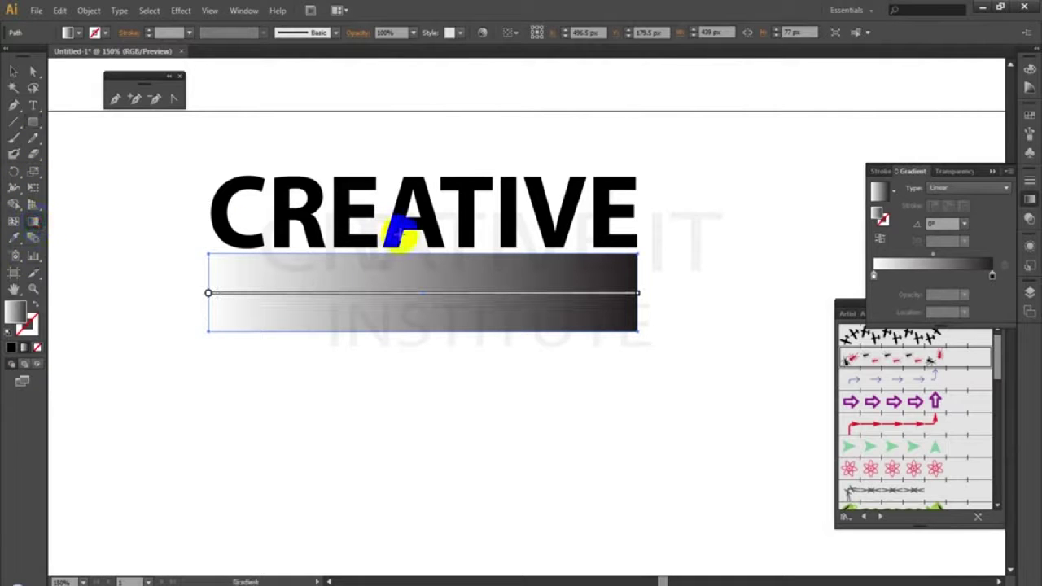
pyautogui.moveTo(417, 241); pyautogui.dragTo(422, 303)
pyautogui.click(13, 72)
pyautogui.click(173, 340)
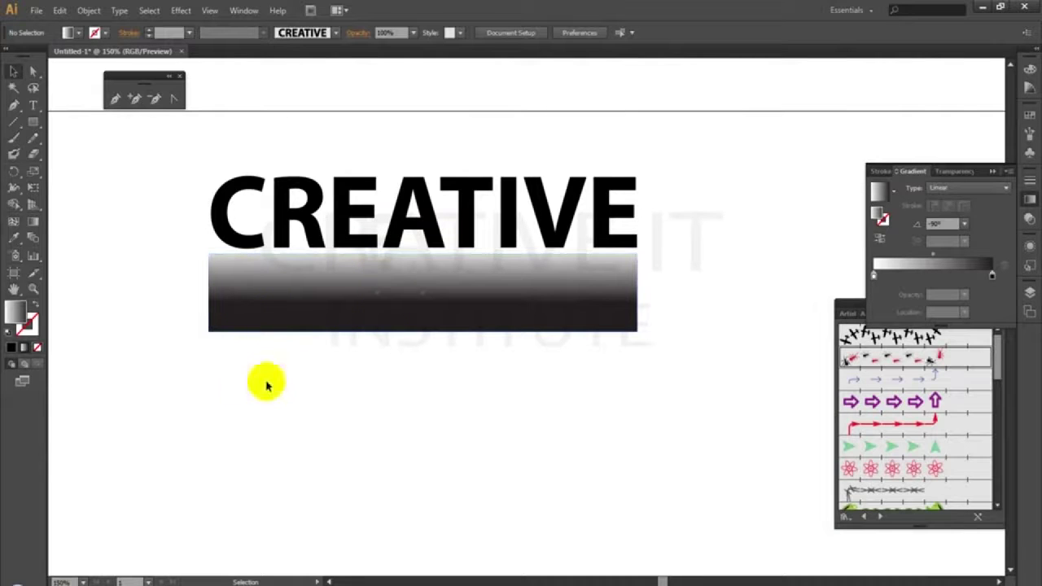
# - Select the gradient rectangle with the mirrored text and make them into an opacity mask
pyautogui.moveTo(172, 363); pyautogui.dragTo(707, 259)
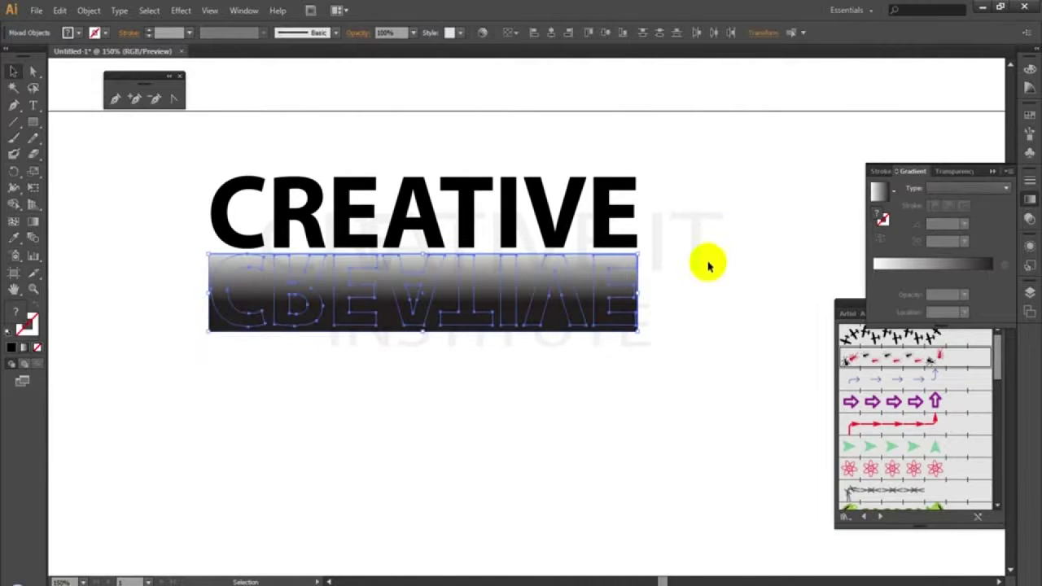
pyautogui.click(955, 172)
pyautogui.click(978, 211)
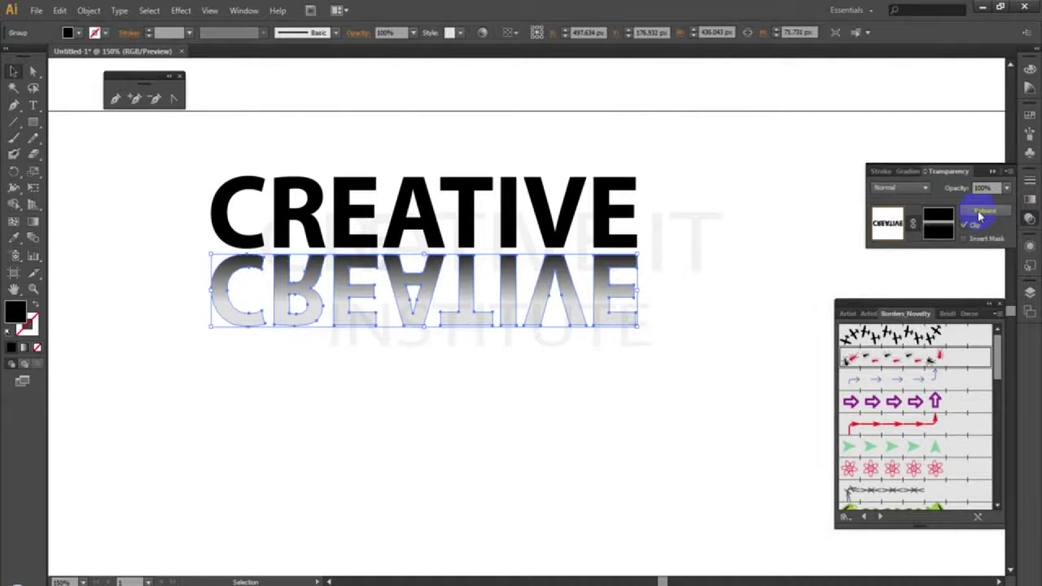
# - Enter the reflection's opacity mask and redraw its vertical gradient from inside the upper word into the mirrored letters
pyautogui.click(938, 221)
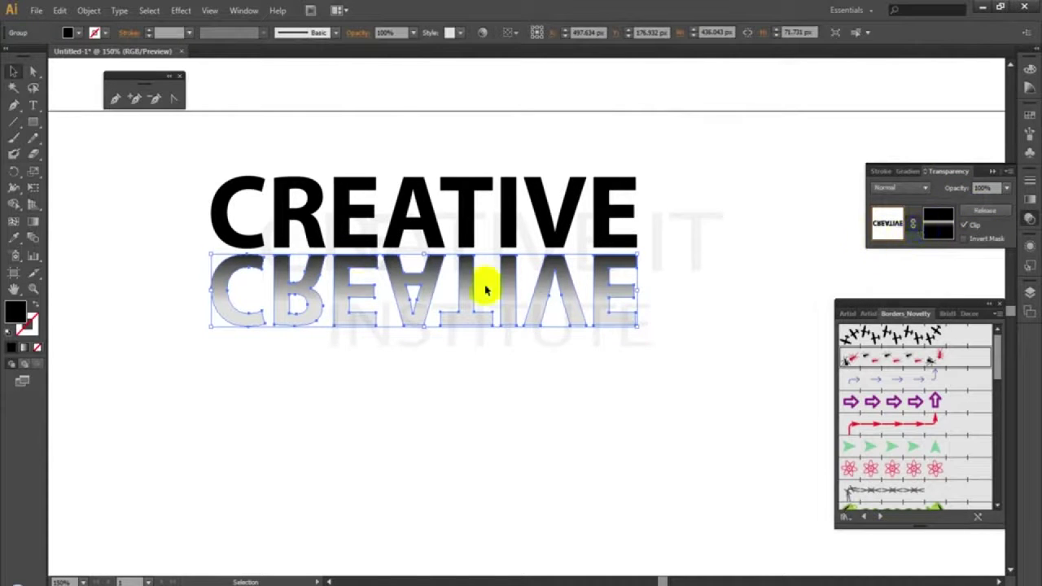
pyautogui.click(938, 222)
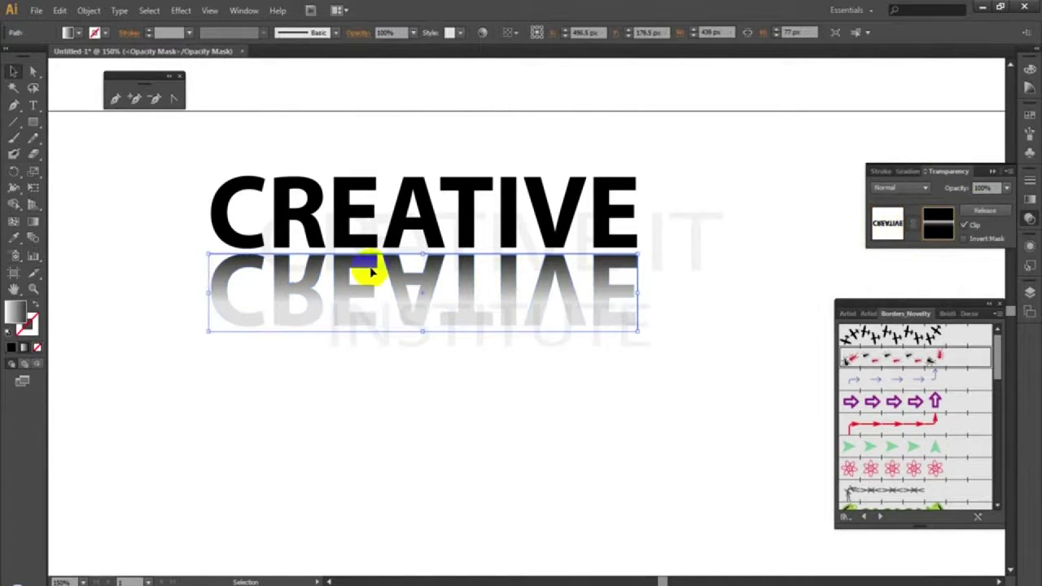
pyautogui.click(32, 221)
pyautogui.moveTo(442, 223); pyautogui.dragTo(442, 298)
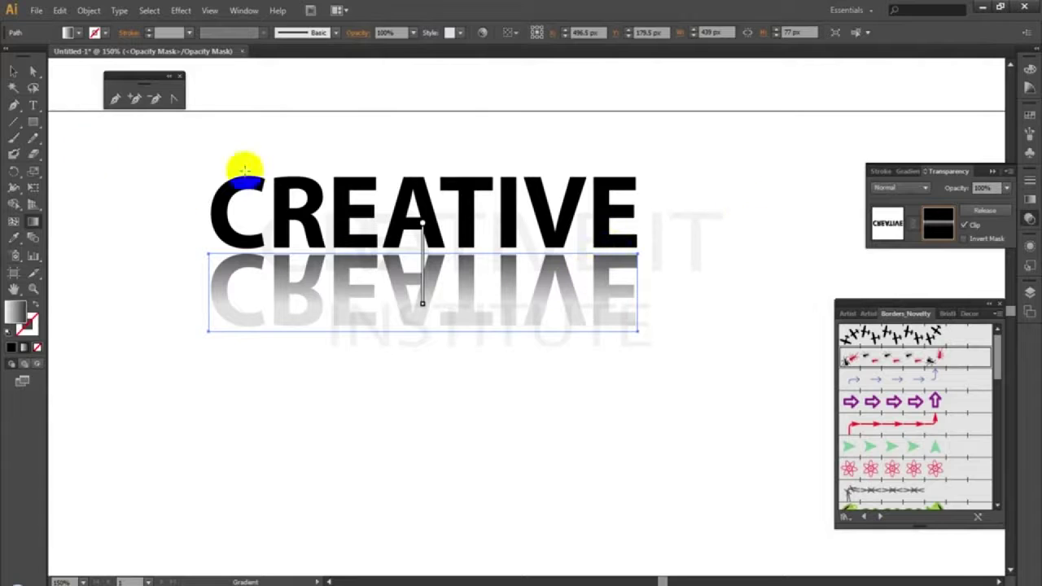
# - Set the black end stop of the mask gradient to 0% opacity
pyautogui.click(910, 171)
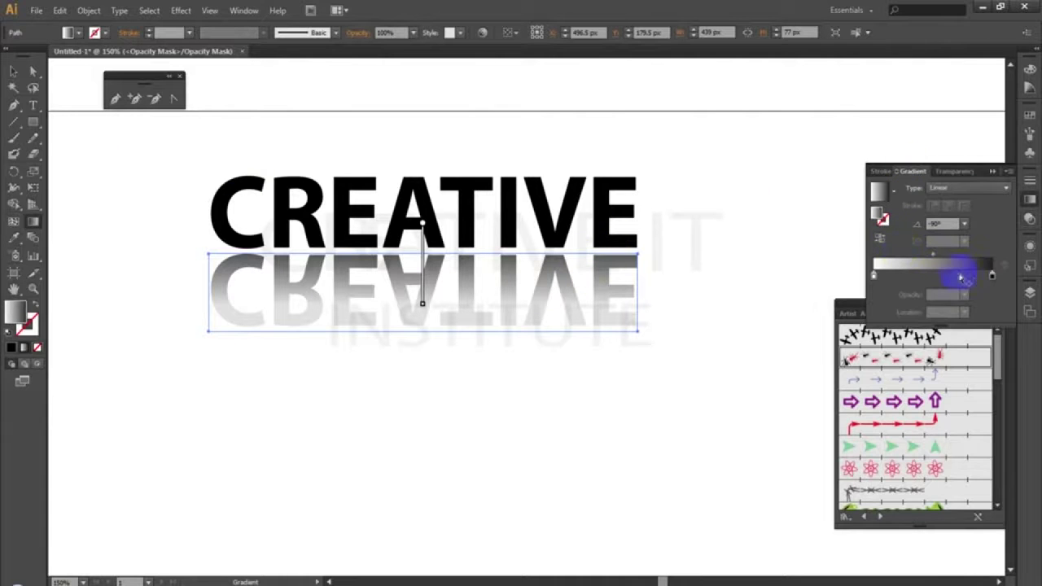
pyautogui.click(990, 277)
pyautogui.click(964, 301)
pyautogui.click(980, 317)
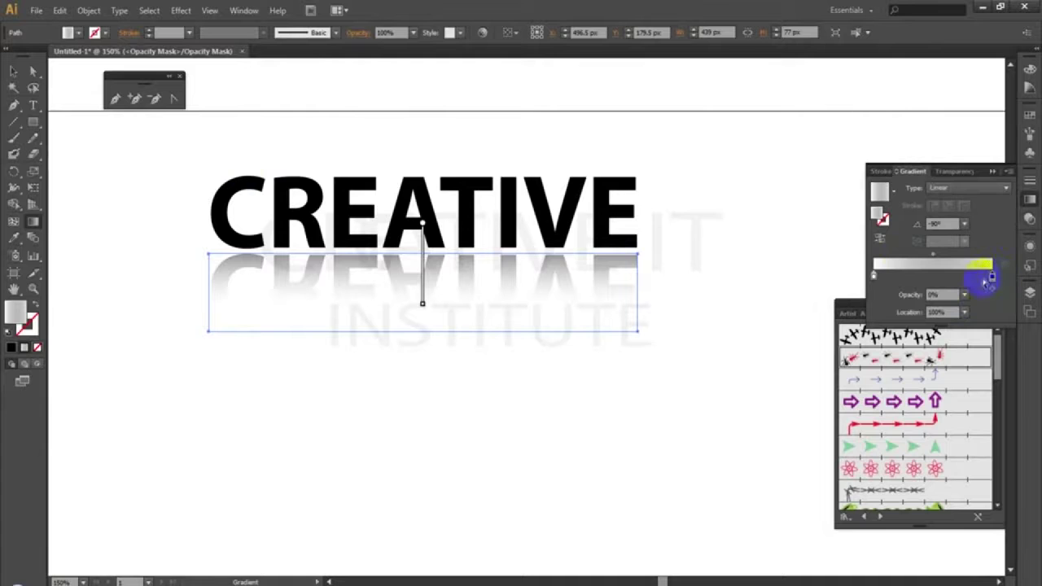
pyautogui.click(964, 298)
pyautogui.click(964, 298)
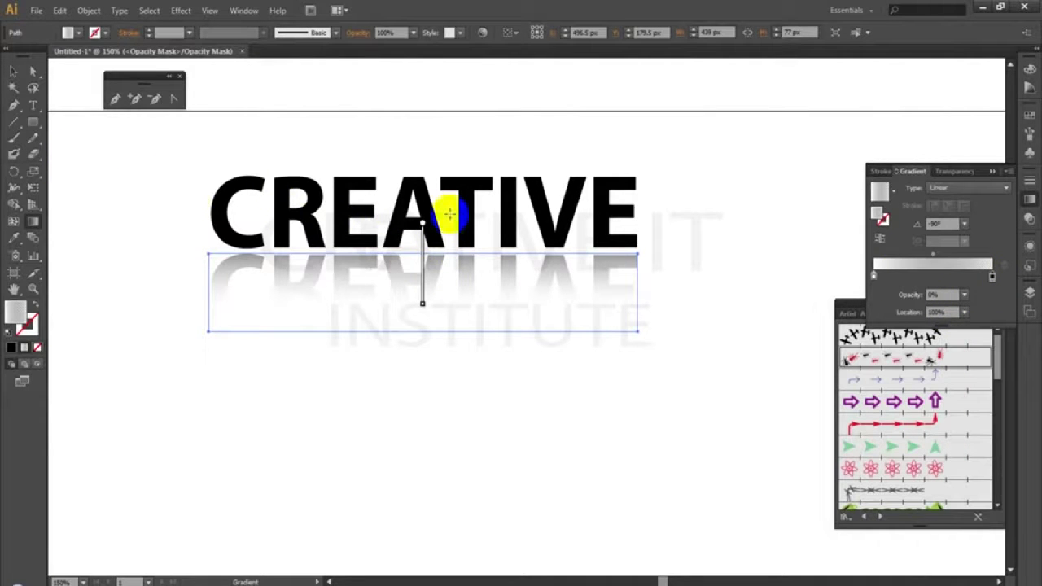
# - Redraw the mask's vertical gradient several times until the reflection fades out within the upper half of the mirrored letters
pyautogui.moveTo(435, 228); pyautogui.dragTo(443, 308)
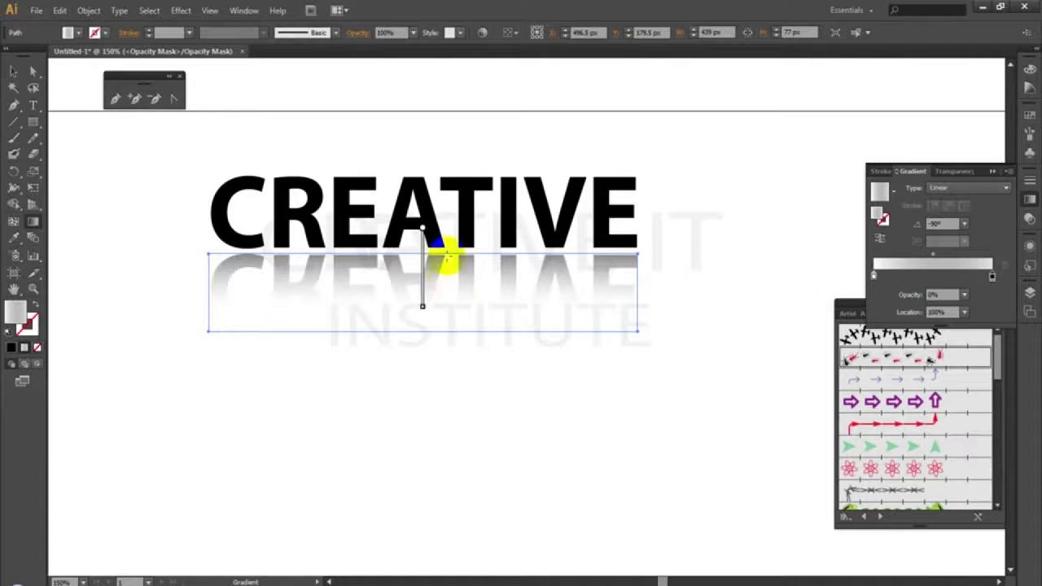
pyautogui.moveTo(448, 239); pyautogui.dragTo(447, 326)
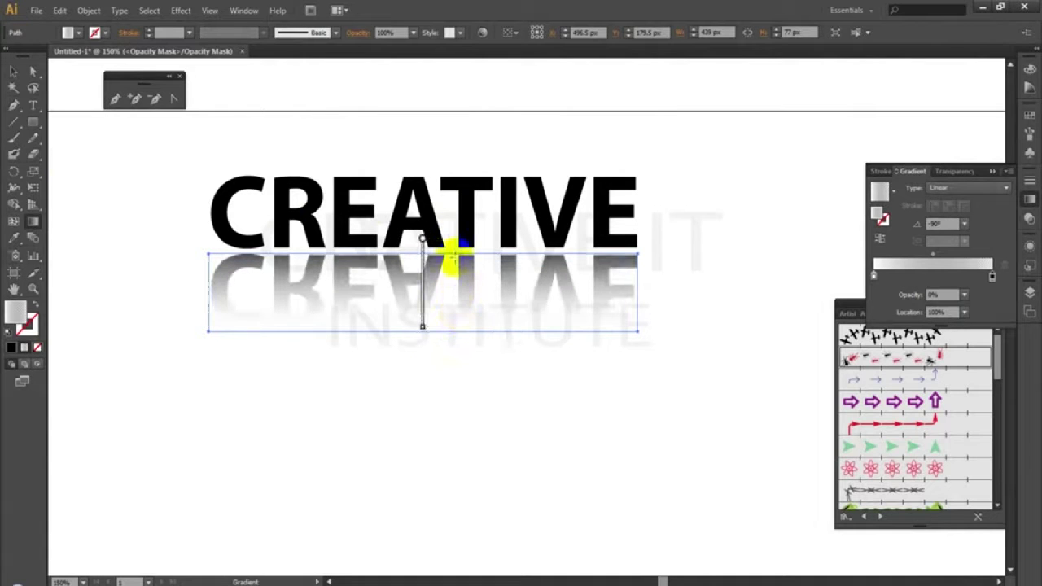
pyautogui.moveTo(448, 231); pyautogui.dragTo(450, 291)
pyautogui.moveTo(455, 229); pyautogui.dragTo(456, 288)
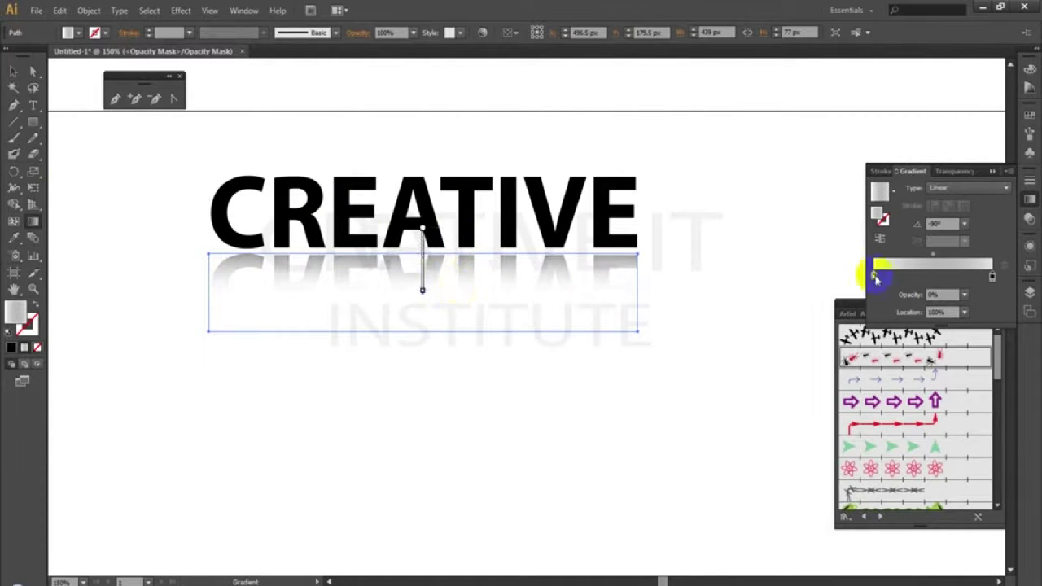
pyautogui.moveTo(433, 231); pyautogui.dragTo(437, 295)
pyautogui.moveTo(454, 244); pyautogui.dragTo(456, 304)
pyautogui.moveTo(454, 243); pyautogui.dragTo(453, 291)
pyautogui.click(13, 72)
pyautogui.click(114, 155)
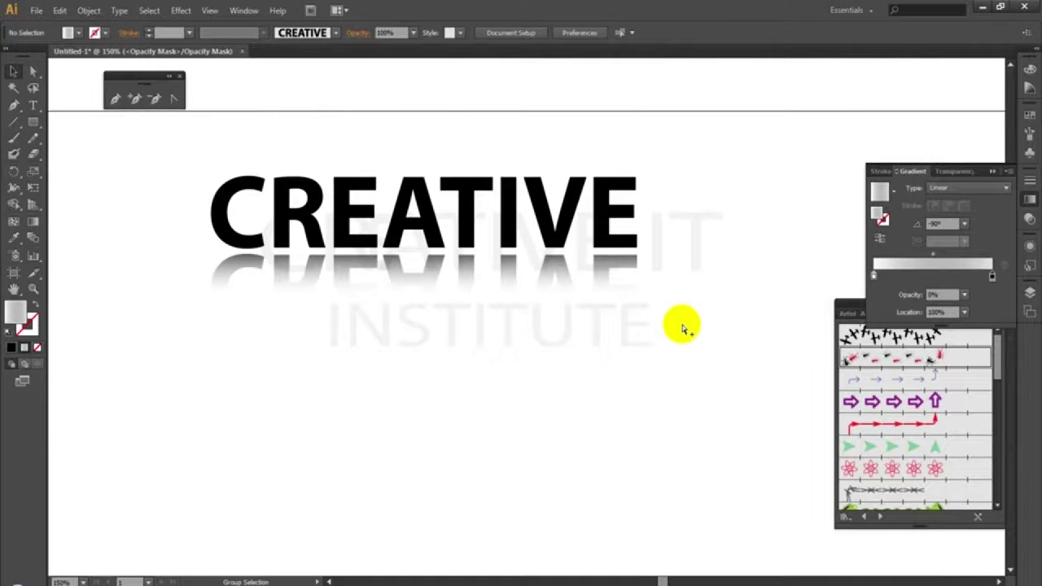
# - Undo the mask gradient edits, opacity mask, gradient rectangle and reflection, back to the unmirrored lower CREATIVE copy
pyautogui.hotkey('ctrl', 'z')
pyautogui.hotkey('ctrl', 'z')
pyautogui.hotkey('ctrl', 'z')
pyautogui.hotkey('ctrl', 'z')
pyautogui.hotkey('ctrl', 'z')
pyautogui.hotkey('ctrl', 'z')
pyautogui.hotkey('ctrl', 'z')
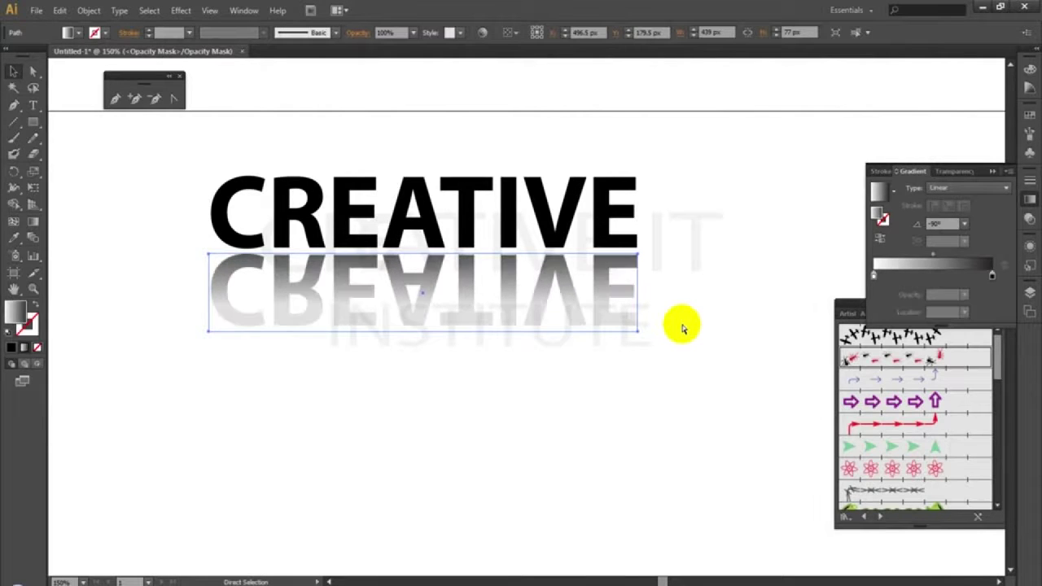
pyautogui.hotkey('ctrl', 'z')
pyautogui.hotkey('ctrl', 'z')
pyautogui.hotkey('ctrl', 'z')
pyautogui.hotkey('ctrl', 'z')
pyautogui.hotkey('ctrl', 'z')
pyautogui.hotkey('ctrl', 'z')
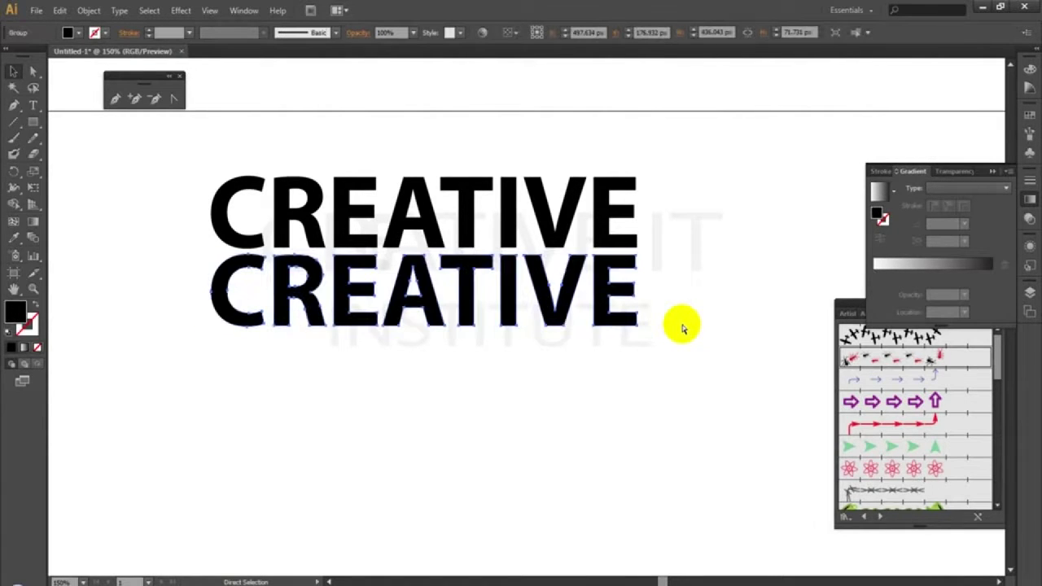
# - Select both CREATIVE words and delete them from the artboard
pyautogui.click(14, 71)
pyautogui.moveTo(189, 153); pyautogui.dragTo(692, 382)
pyautogui.press('Delete')
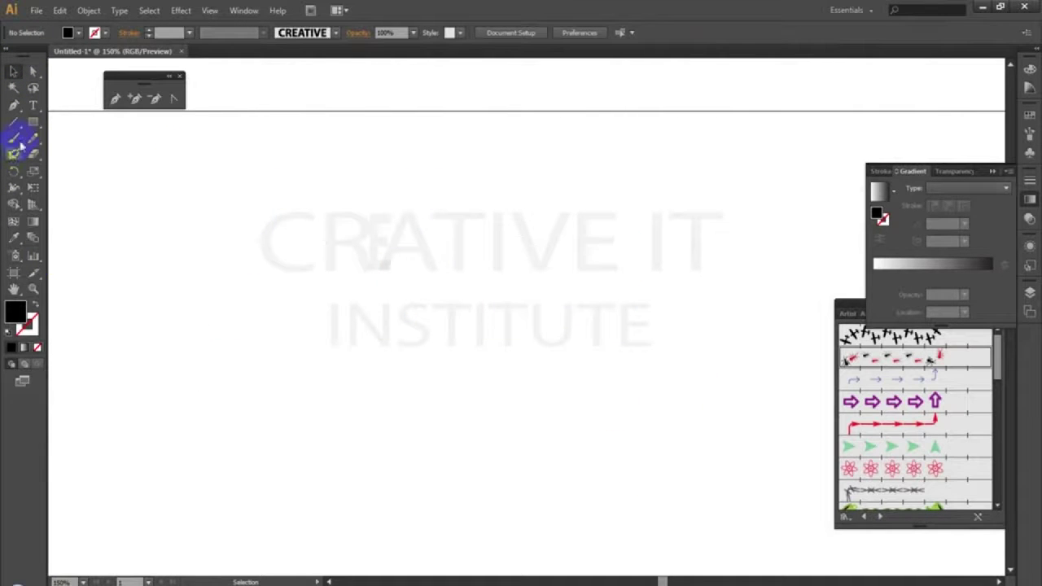
# - Place Penguins.jpg from Sample Pictures and move it fully inside the artboard, near its upper-left area
pyautogui.click(36, 9)
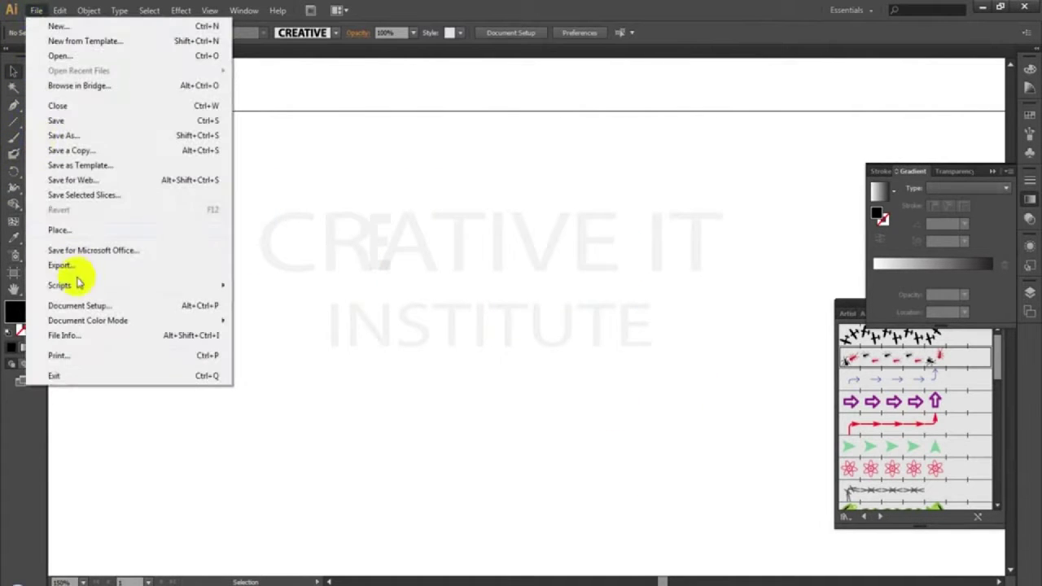
pyautogui.click(73, 232)
pyautogui.click(241, 189)
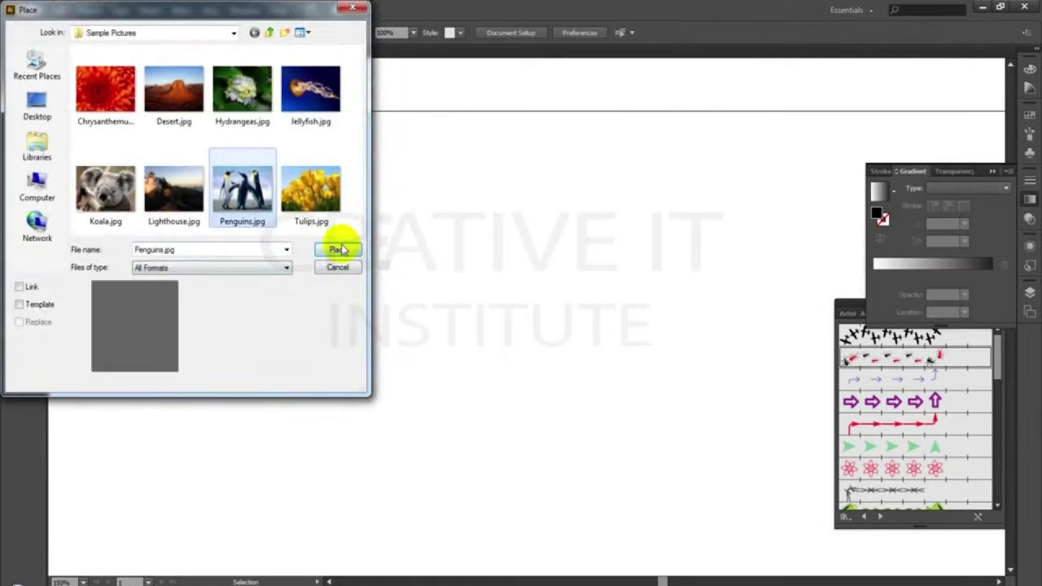
pyautogui.click(339, 251)
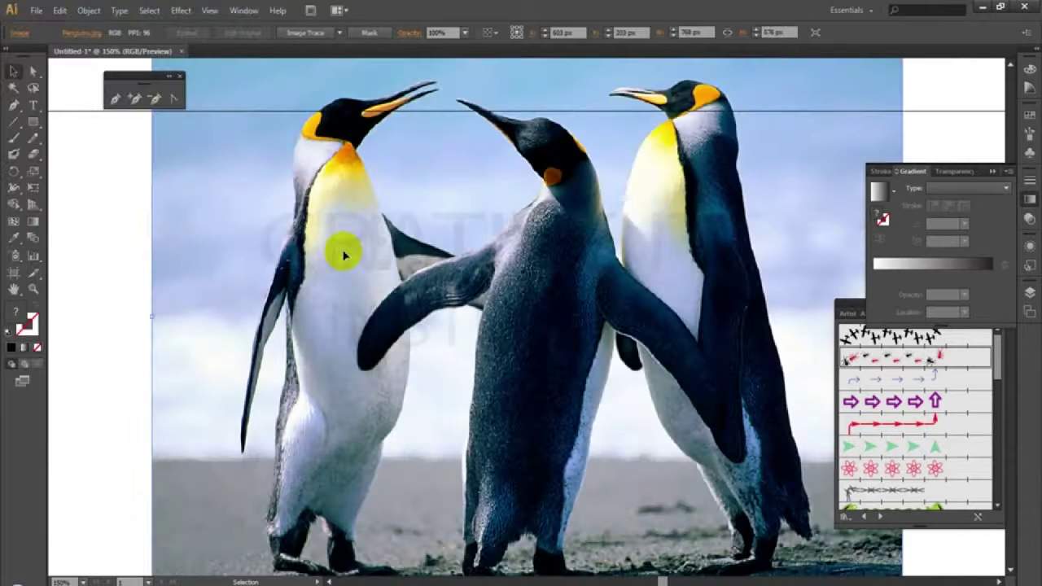
pyautogui.hotkey('ctrl', '-')
pyautogui.hotkey('ctrl', '-')
pyautogui.moveTo(492, 330); pyautogui.dragTo(374, 295)
pyautogui.press('space')
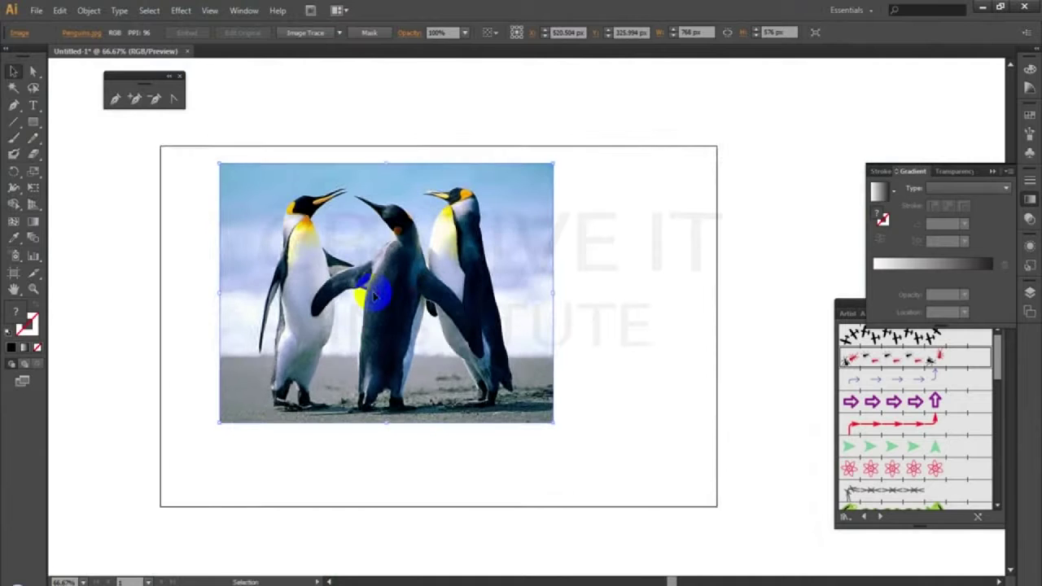
# - Draw a black-filled rectangle of about 768 × 576 px exactly covering the penguin photo
pyautogui.click(33, 121)
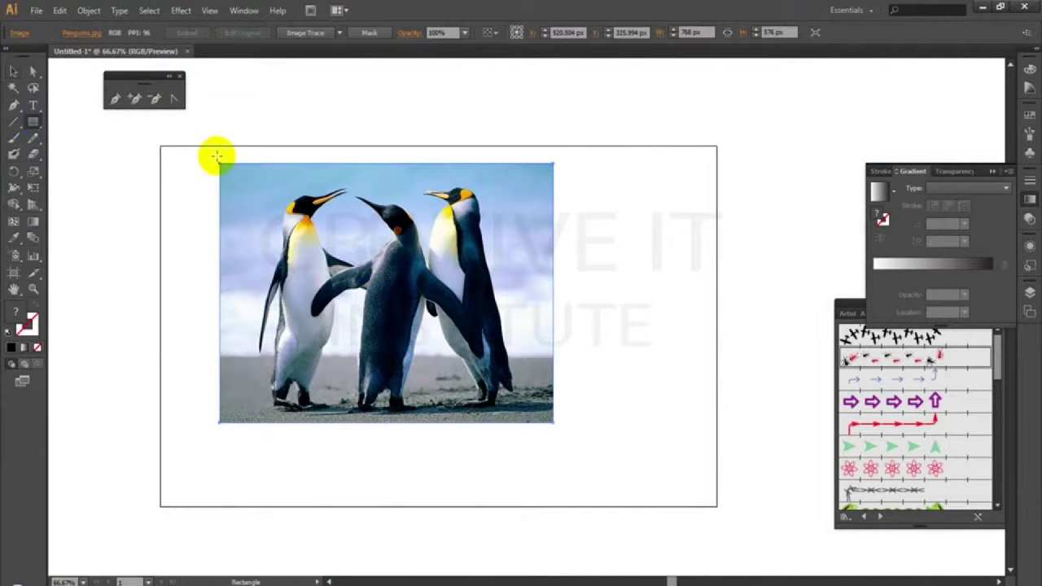
pyautogui.moveTo(218, 162); pyautogui.dragTo(553, 421)
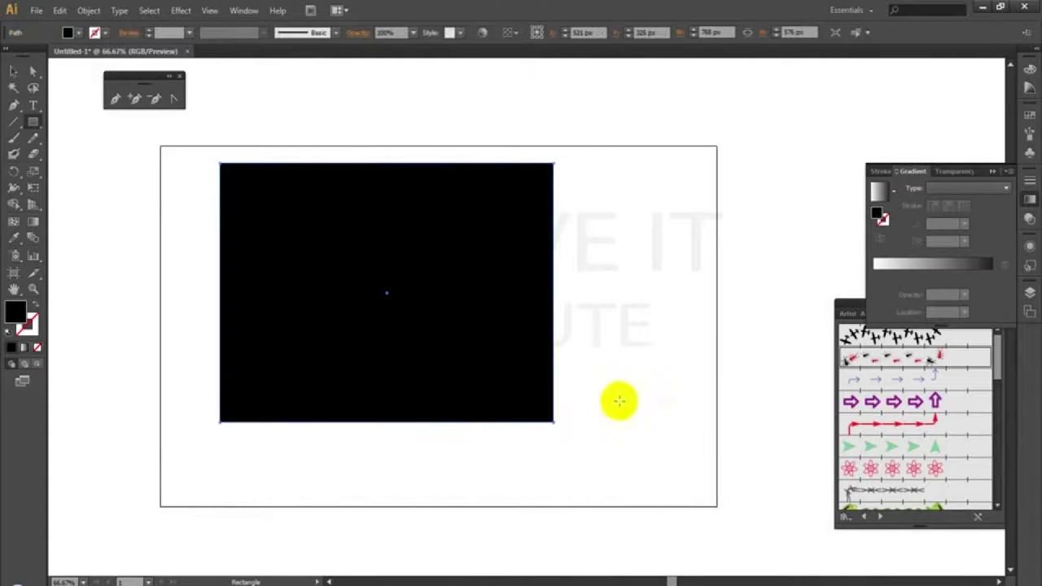
# - Fill the black rectangle with the white-to-black linear gradient, running downward at -90° from the upper edge to about its middle
pyautogui.click(24, 349)
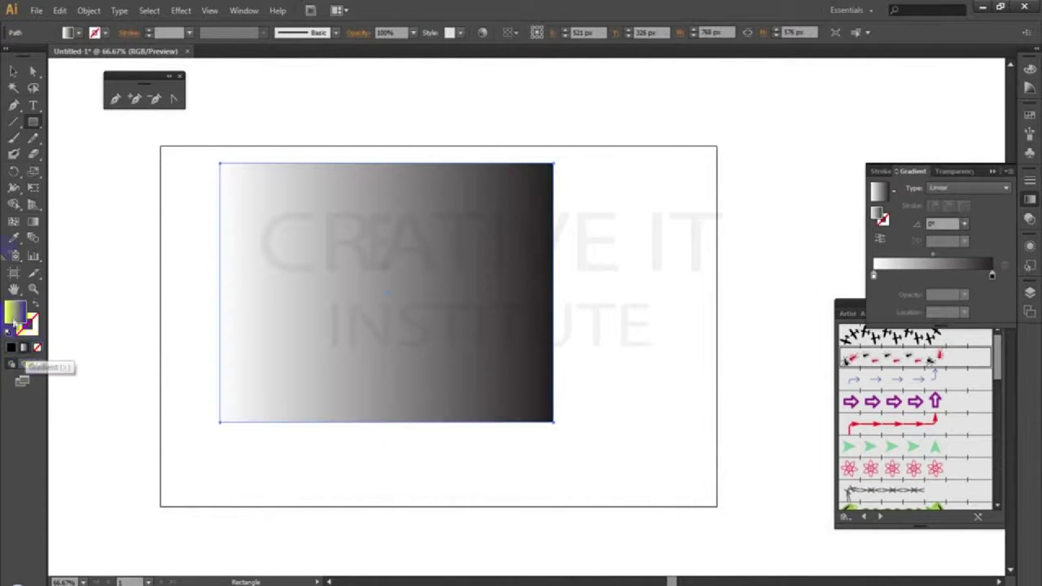
pyautogui.click(32, 221)
pyautogui.moveTo(383, 152); pyautogui.dragTo(390, 305)
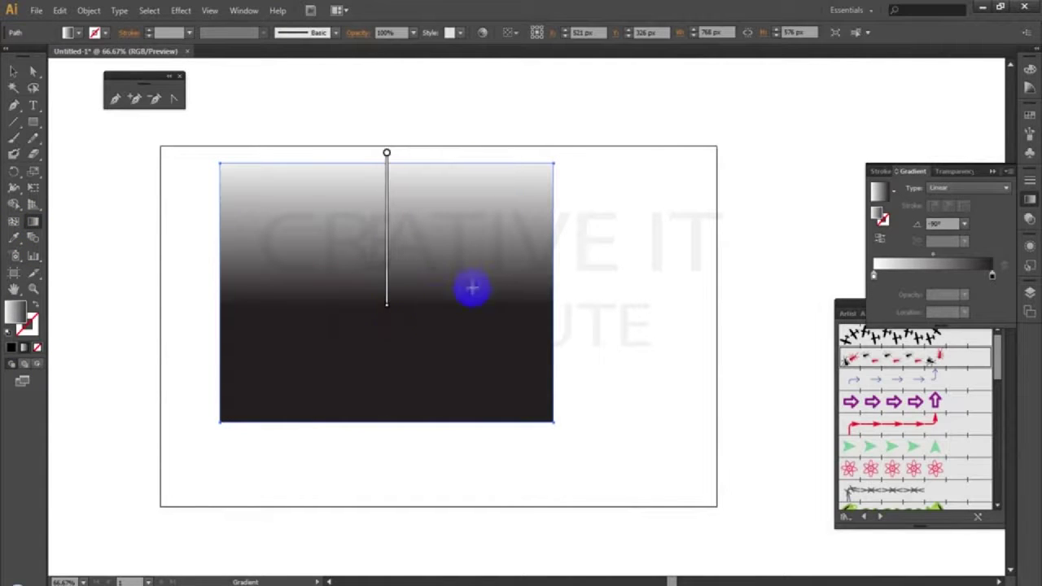
# - Make an opacity mask from the gradient rectangle over the penguin picture and activate the mask for editing
pyautogui.click(12, 85)
pyautogui.moveTo(188, 137)
pyautogui.mouseDown()
pyautogui.moveTo(461, 349)
pyautogui.moveTo(577, 421)
pyautogui.mouseUp()
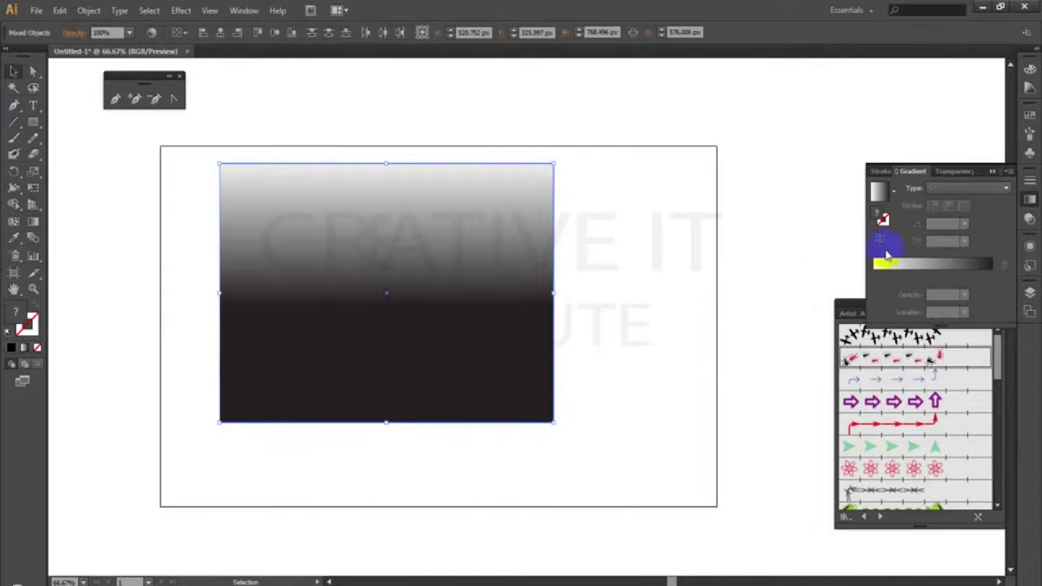
pyautogui.click(946, 171)
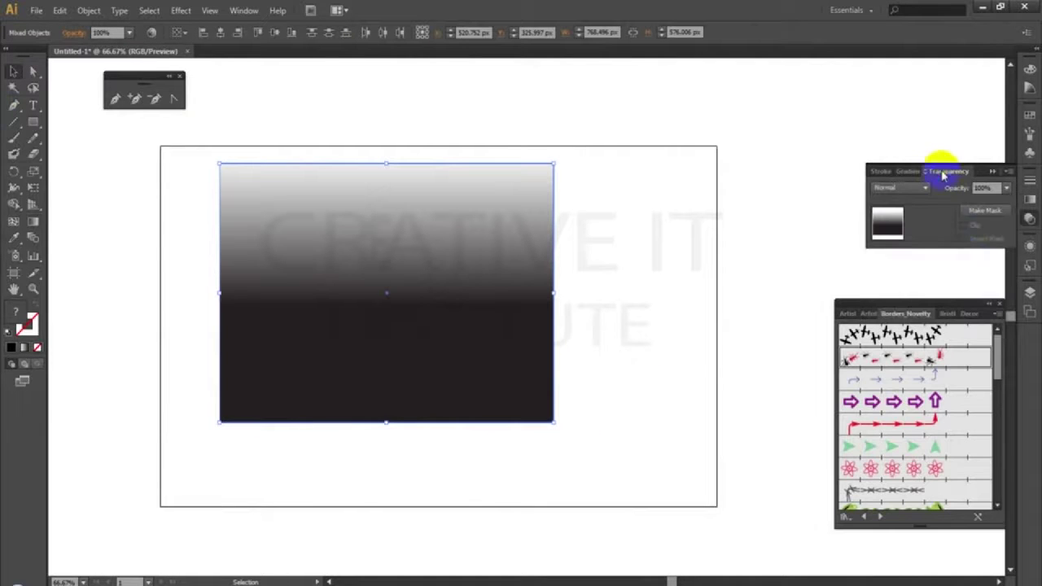
pyautogui.click(985, 211)
pyautogui.click(938, 222)
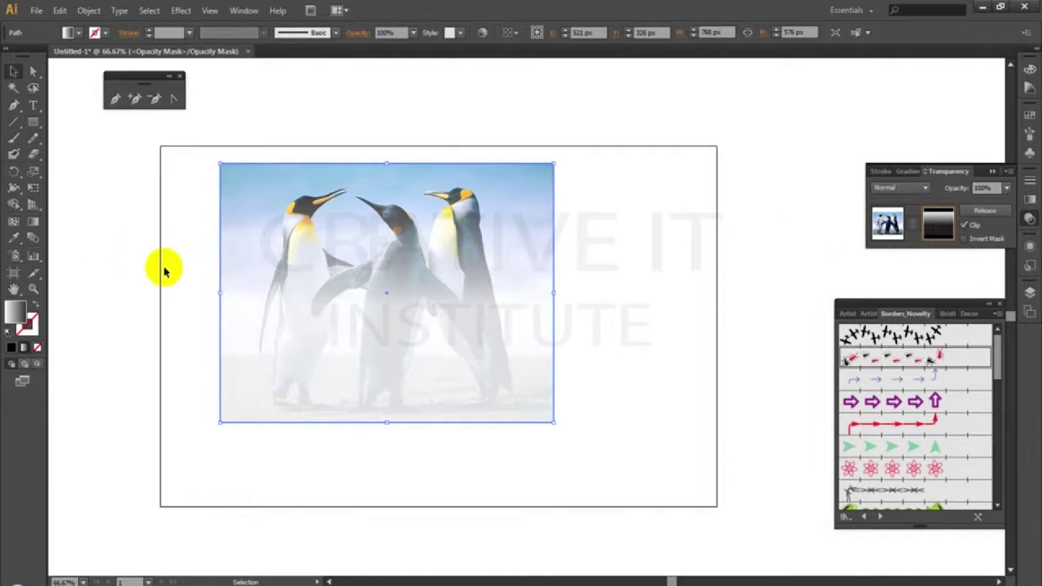
# - Try an upward diagonal direction for the mask's gradient, and redraw it vertically from the picture's upper edge to its middle
pyautogui.click(33, 223)
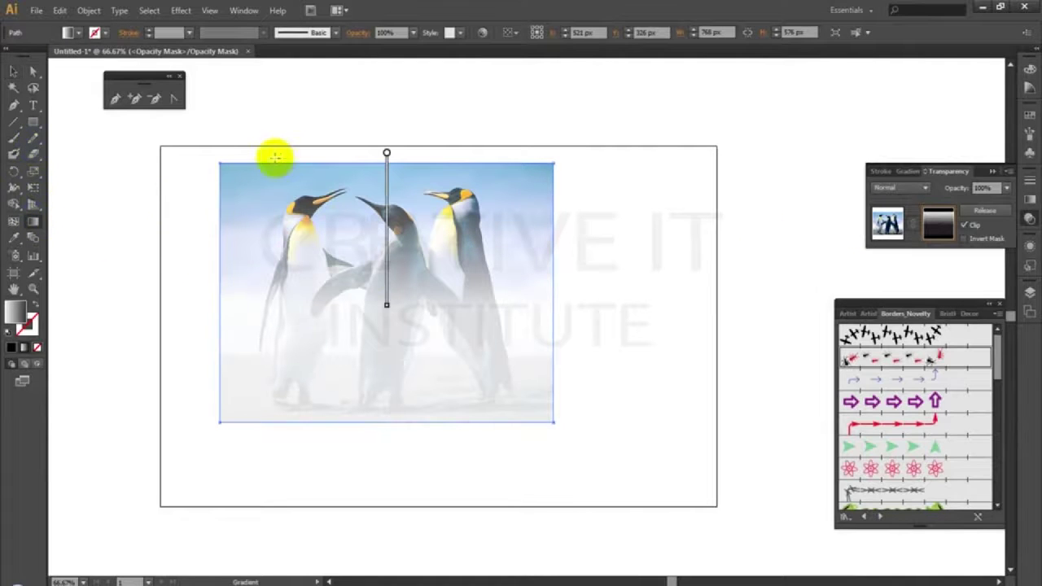
pyautogui.moveTo(379, 303); pyautogui.dragTo(452, 150)
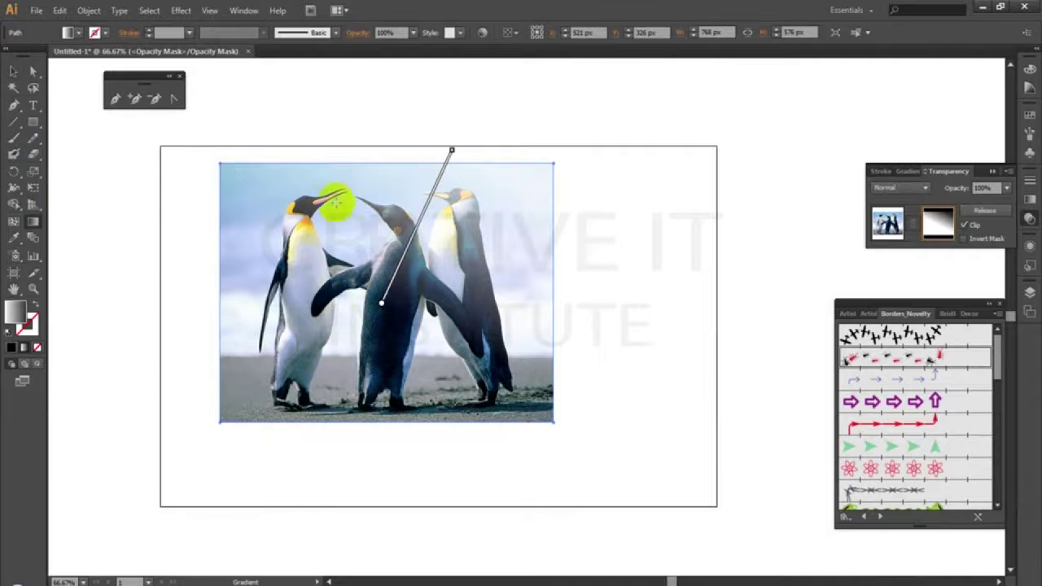
pyautogui.moveTo(387, 157); pyautogui.dragTo(387, 303)
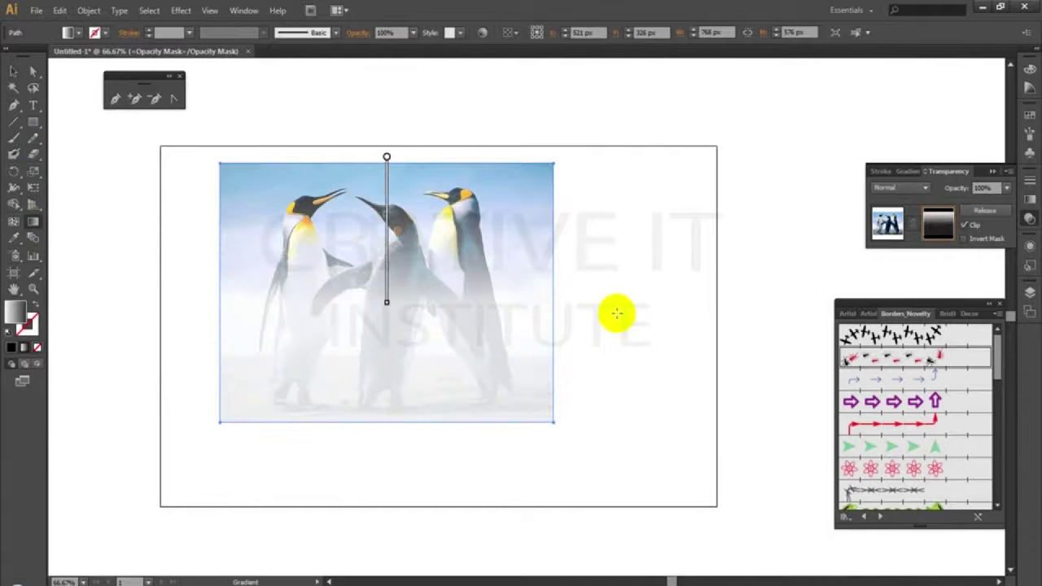
# - Set the black gradient stop's opacity to 0% and redraw the mask's linear gradient diagonally at about -72°
pyautogui.click(909, 172)
pyautogui.click(993, 276)
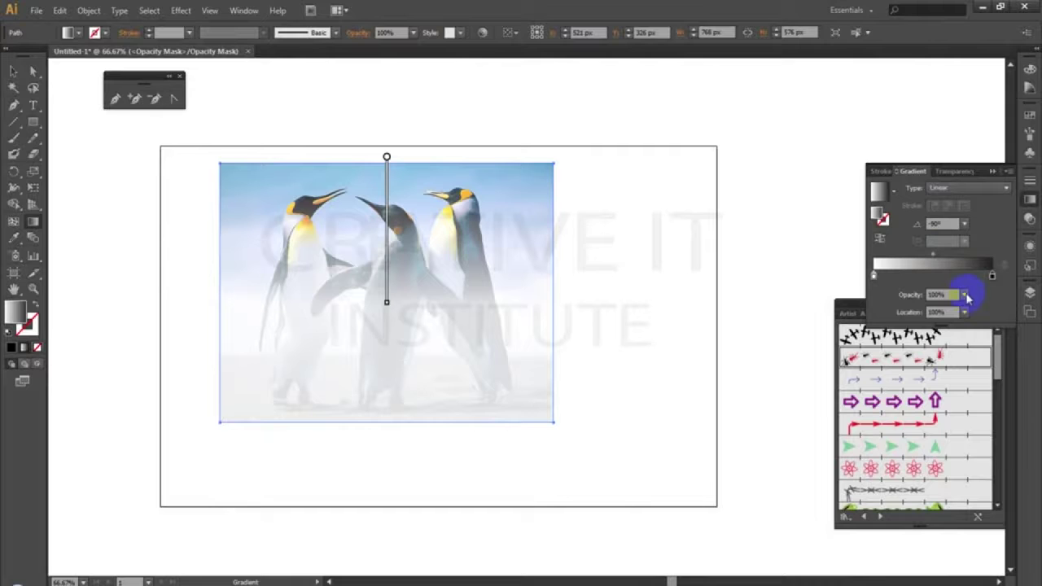
pyautogui.click(965, 296)
pyautogui.click(979, 311)
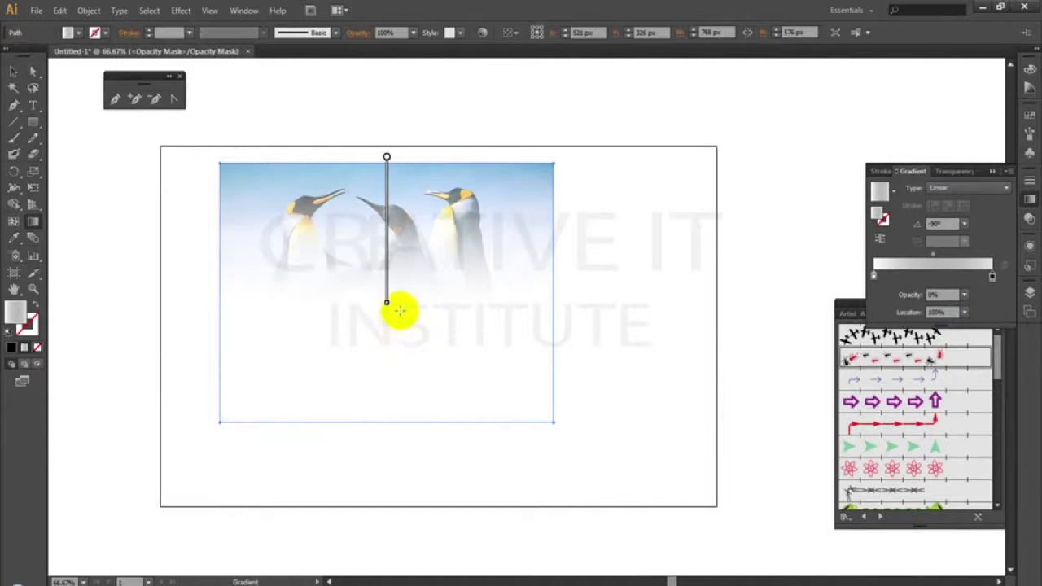
pyautogui.moveTo(381, 320)
pyautogui.mouseDown()
pyautogui.moveTo(433, 158)
pyautogui.moveTo(414, 152)
pyautogui.moveTo(393, 315)
pyautogui.mouseUp()
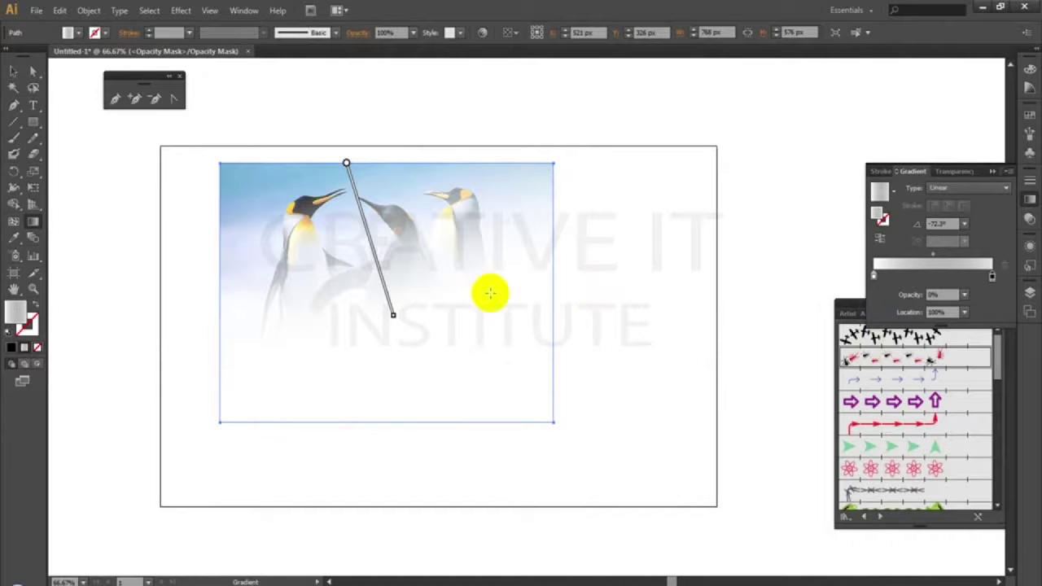
# - Change the mask gradient to Radial, draw it outward from the middle penguin at about 98°, and deselect the mask
pyautogui.click(958, 191)
pyautogui.click(942, 213)
pyautogui.moveTo(375, 293); pyautogui.dragTo(415, 149)
pyautogui.moveTo(402, 300); pyautogui.dragTo(416, 137)
pyautogui.moveTo(389, 298); pyautogui.dragTo(360, 116)
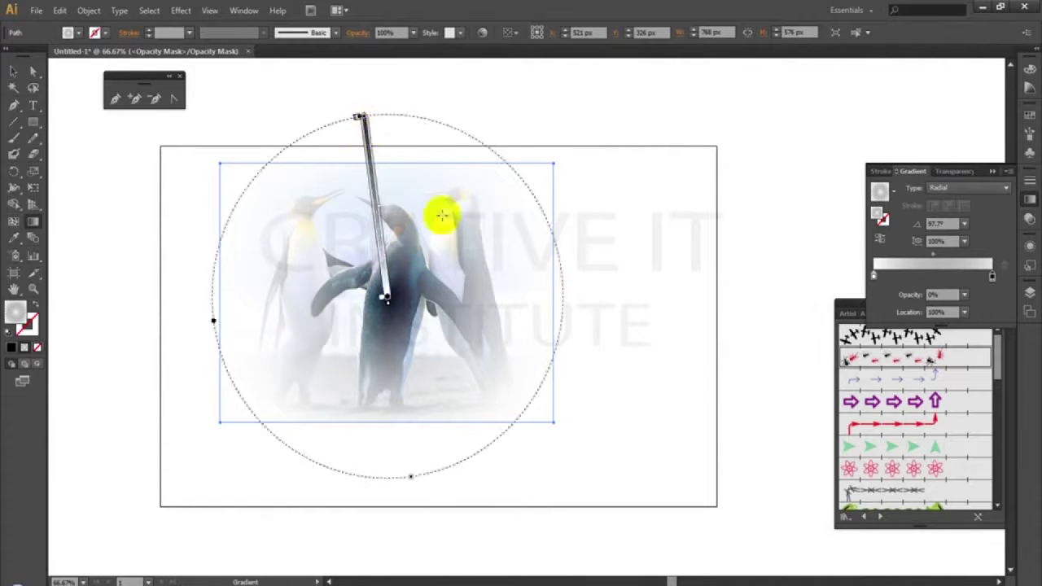
pyautogui.click(15, 73)
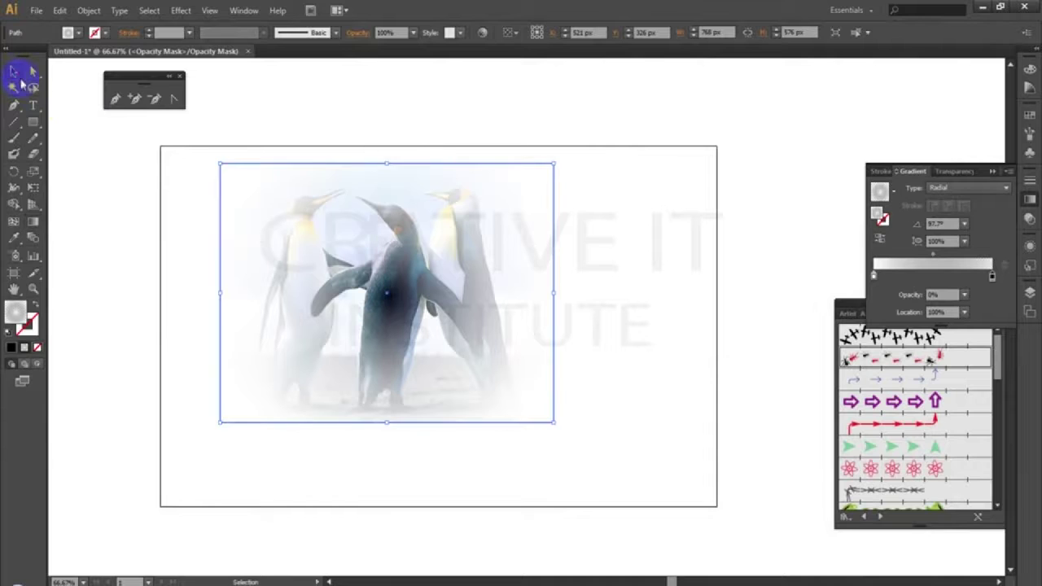
pyautogui.click(103, 150)
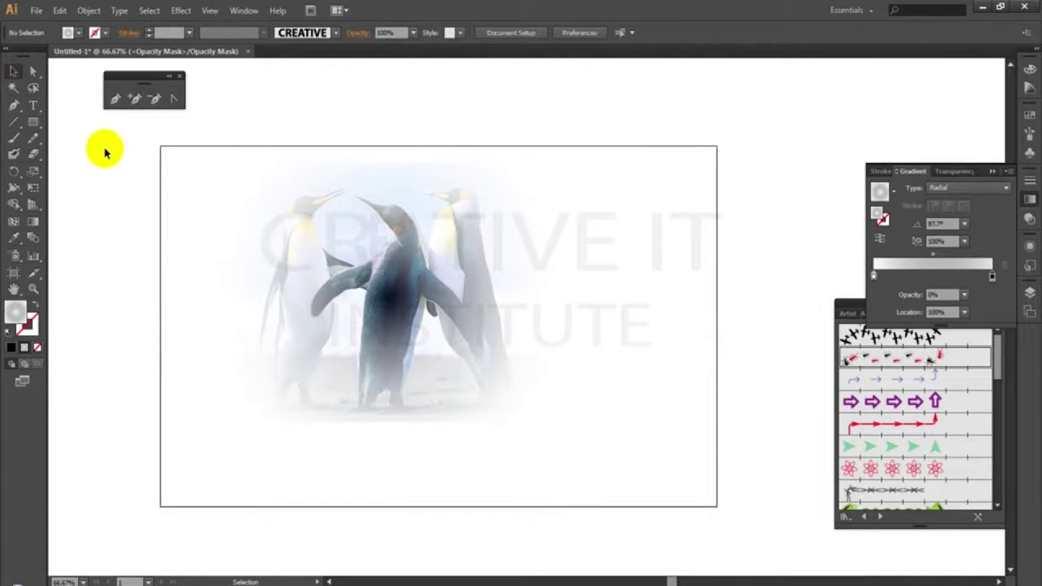
# - Try black gradient stop opacities of 20% and 30% with nothing selected
pyautogui.click(963, 296)
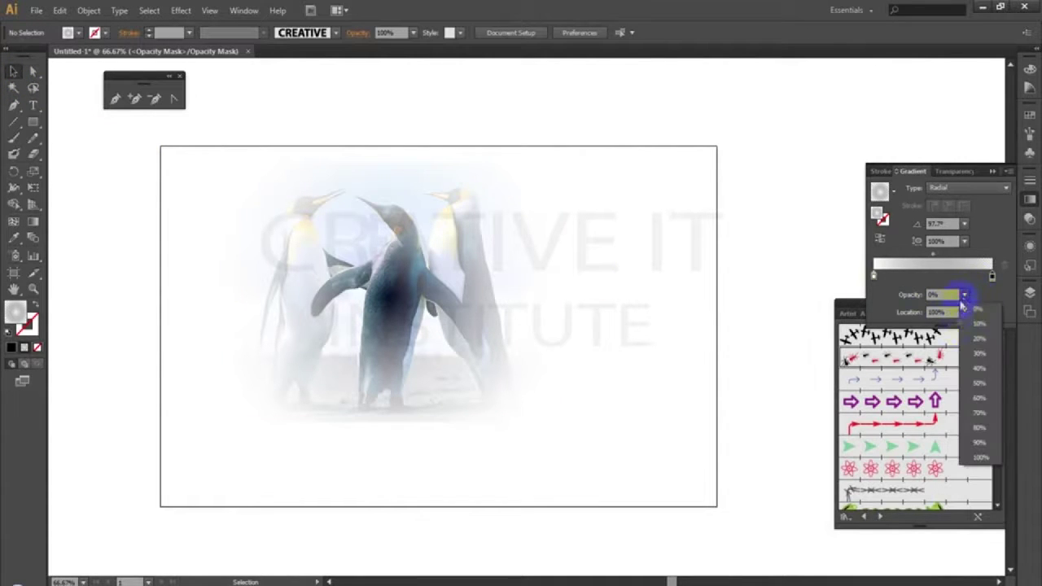
pyautogui.click(969, 345)
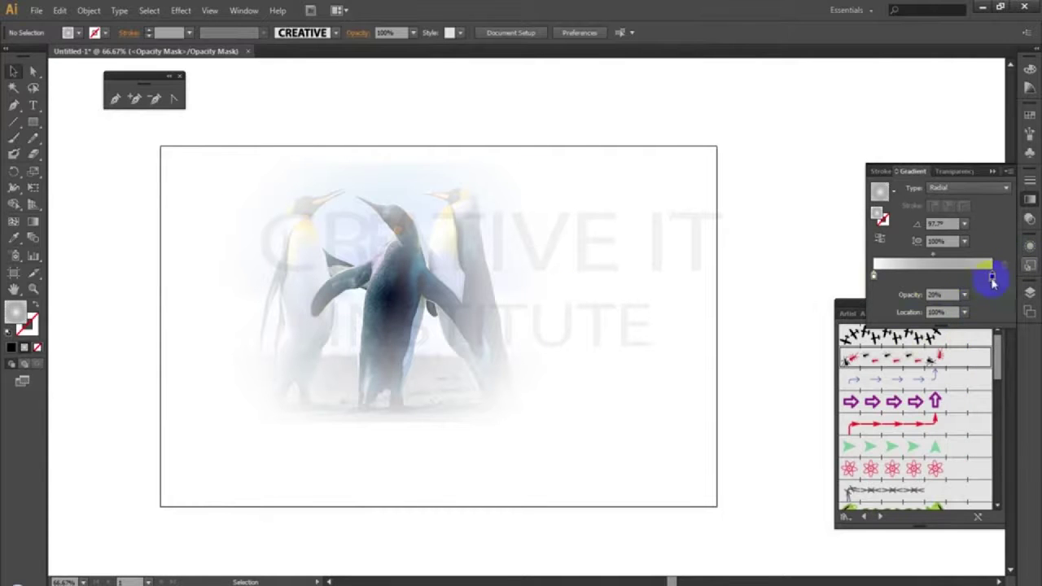
pyautogui.click(965, 296)
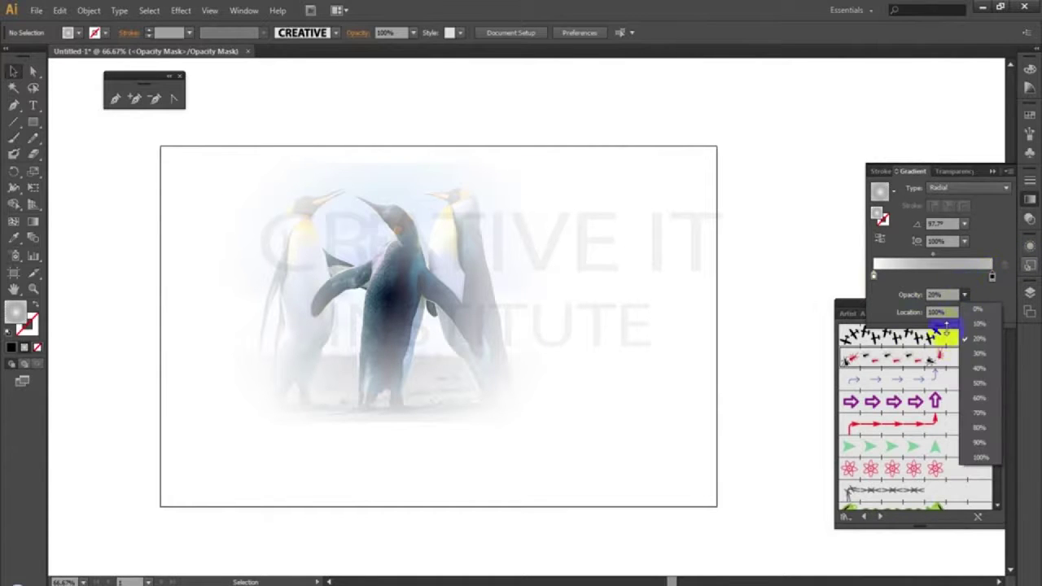
pyautogui.click(973, 357)
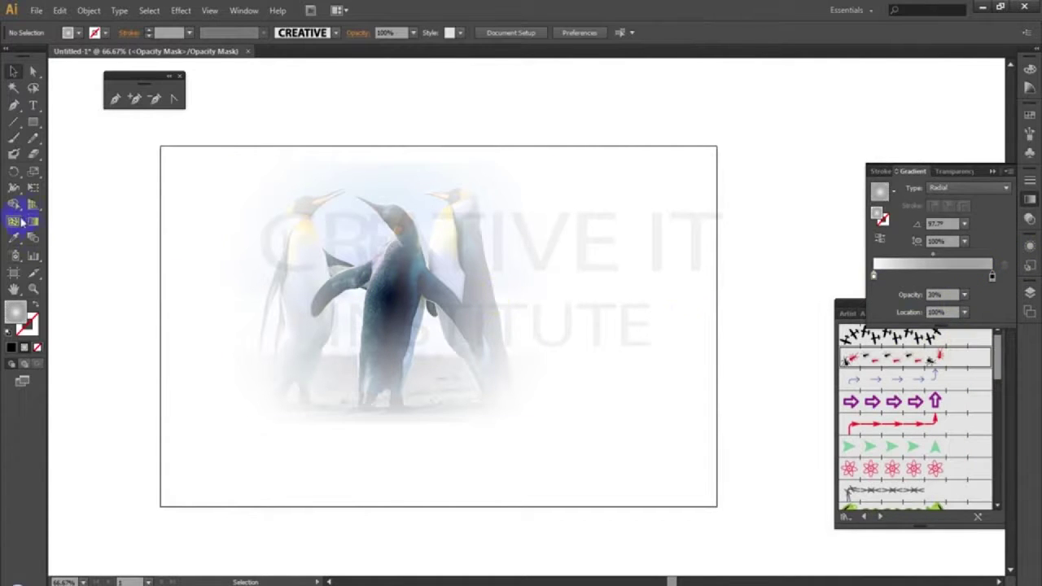
# - Select the mask rectangle and try the black gradient stop at 20% opacity, finishing at 30%
pyautogui.click(34, 221)
pyautogui.click(15, 71)
pyautogui.click(274, 203)
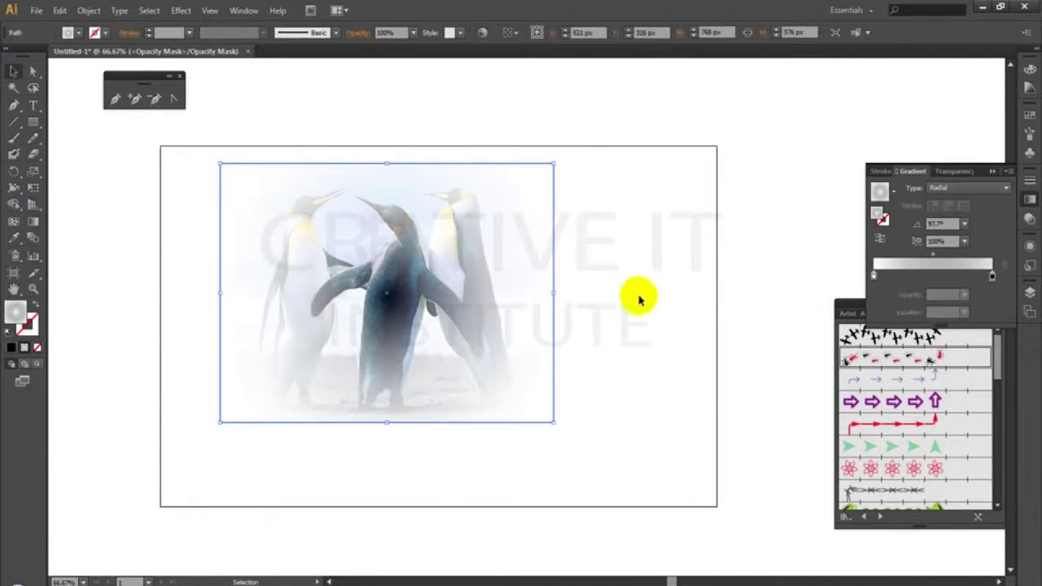
pyautogui.click(991, 278)
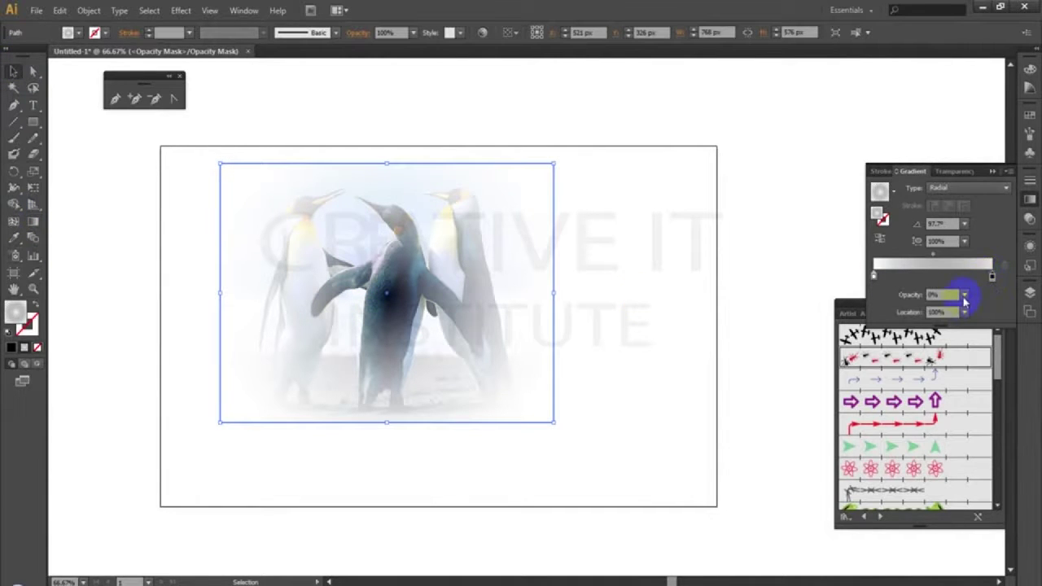
pyautogui.click(964, 296)
pyautogui.click(978, 340)
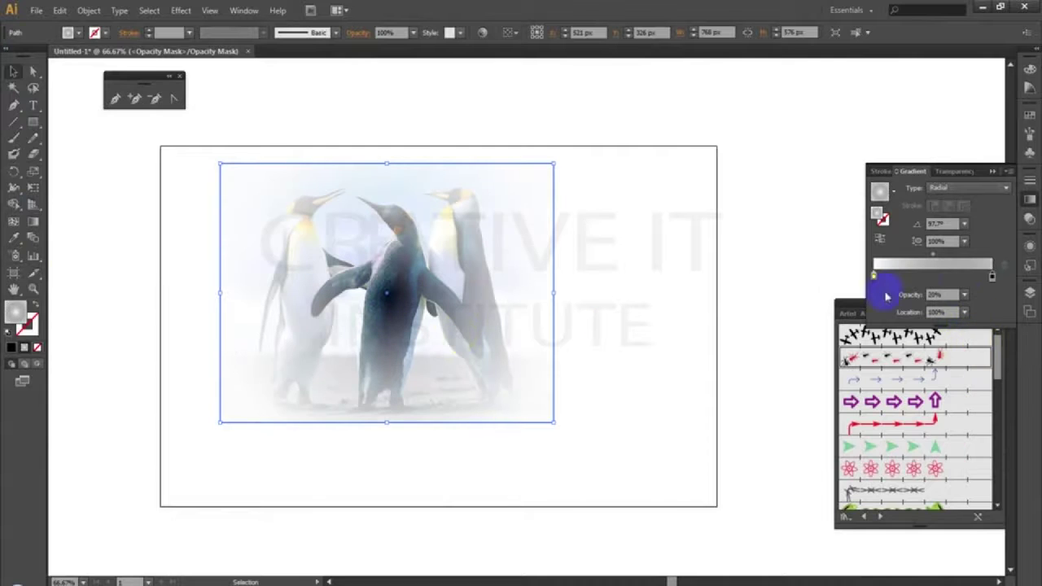
pyautogui.click(964, 298)
pyautogui.click(978, 355)
pyautogui.click(396, 291)
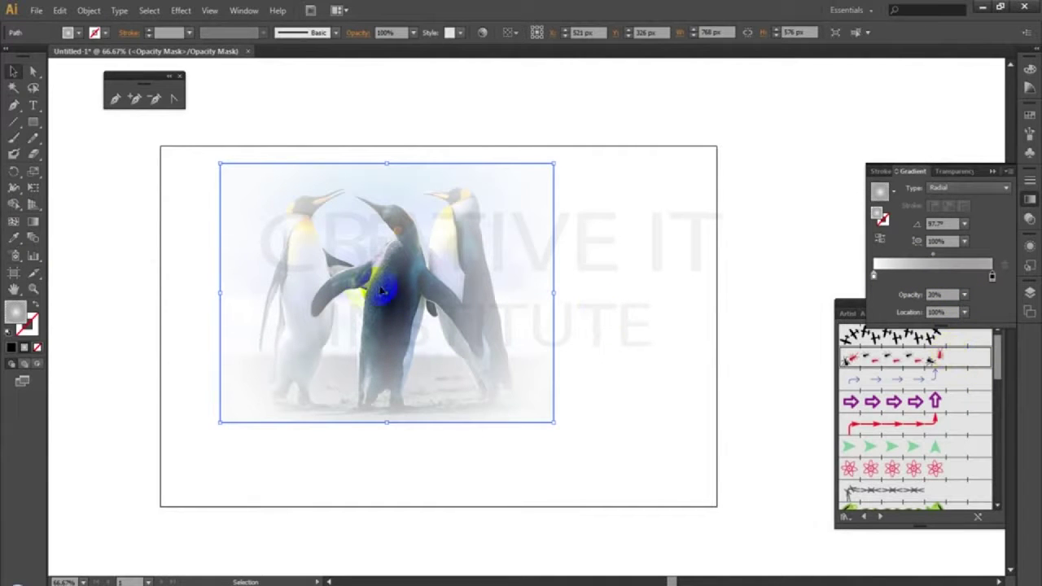
# - Enlarge and recentre the mask's radial gradient, shrink it to an angle of about 81°, and deselect the mask
pyautogui.click(33, 222)
pyautogui.moveTo(364, 117); pyautogui.dragTo(367, 89)
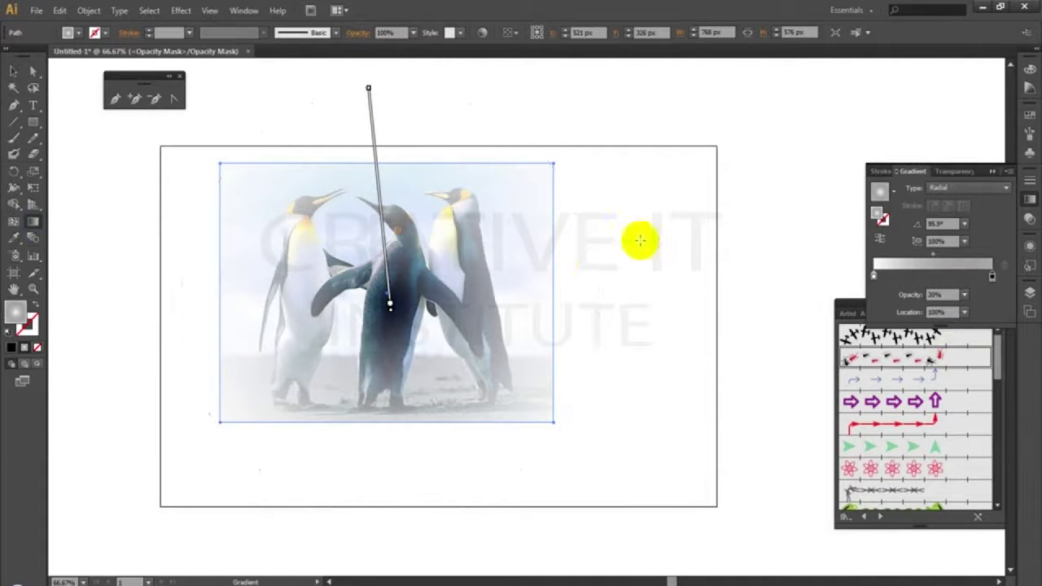
pyautogui.moveTo(393, 303)
pyautogui.mouseDown()
pyautogui.moveTo(387, 236)
pyautogui.moveTo(385, 294)
pyautogui.mouseUp()
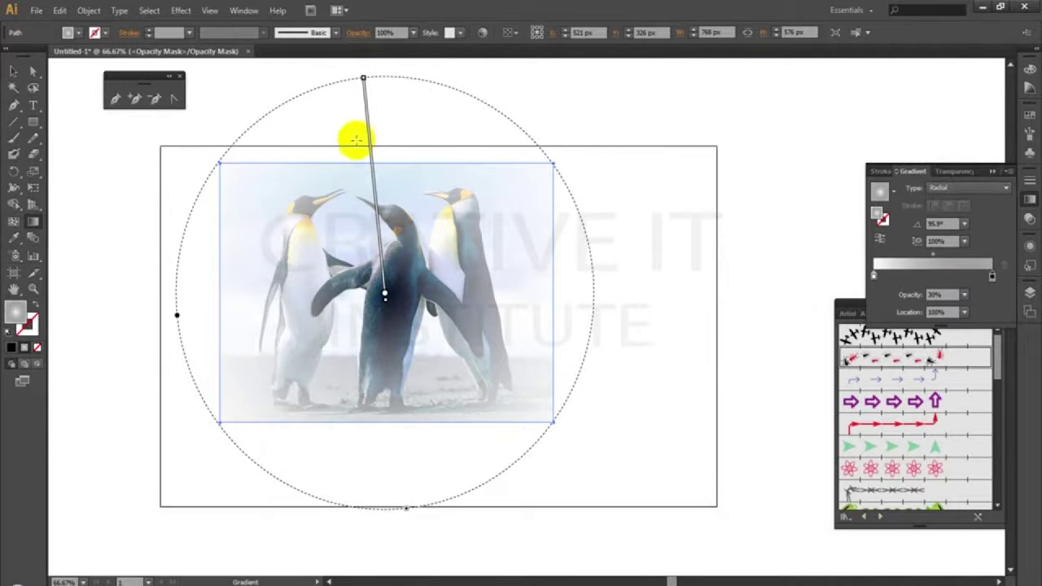
pyautogui.moveTo(363, 78); pyautogui.dragTo(395, 155)
pyautogui.click(14, 70)
pyautogui.click(88, 135)
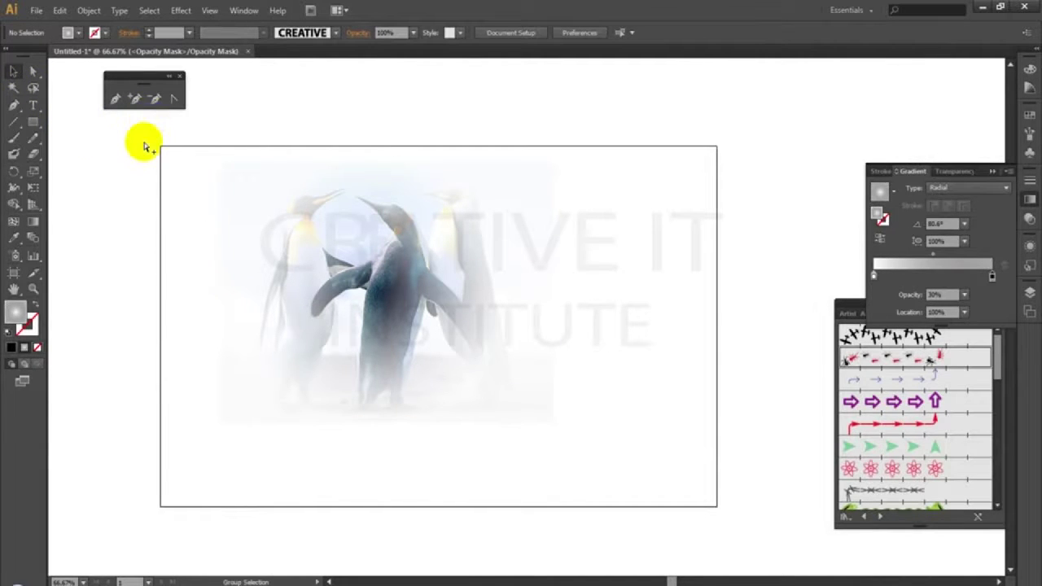
# - Undo the mask's radial gradient, stop opacity and gradient direction changes one after another
pyautogui.hotkey('ctrl', 'z')
pyautogui.hotkey('ctrl', 'z')
pyautogui.hotkey('ctrl', 'z')
pyautogui.hotkey('ctrl', 'z')
pyautogui.hotkey('ctrl', 'z')
pyautogui.hotkey('ctrl', 'z')
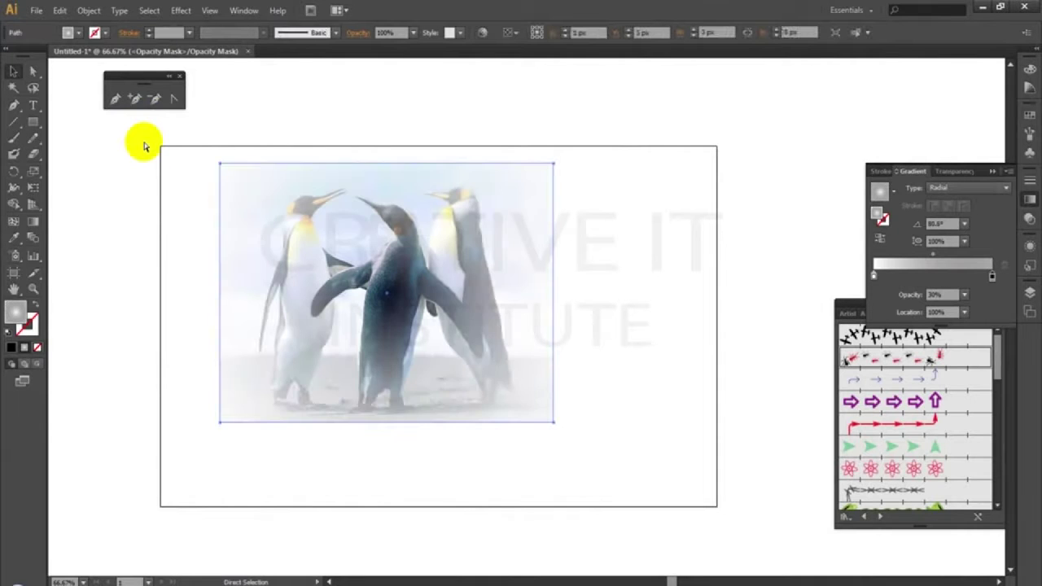
pyautogui.hotkey('ctrl', 'z')
pyautogui.hotkey('ctrl', 'z')
pyautogui.hotkey('ctrl', 'z')
pyautogui.hotkey('ctrl', 'z')
pyautogui.hotkey('ctrl', 'z')
pyautogui.hotkey('ctrl', 'z')
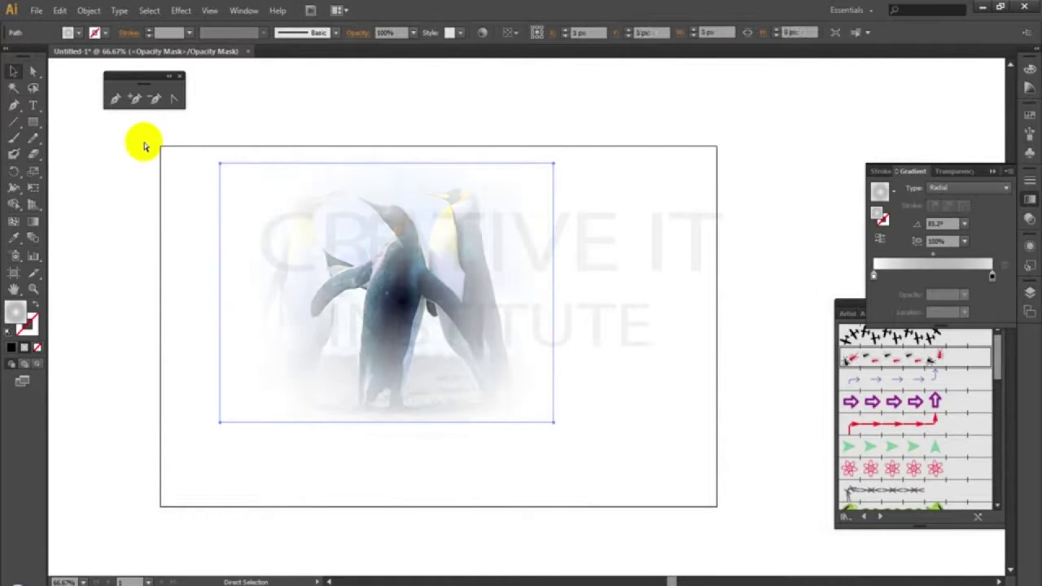
pyautogui.hotkey('ctrl', 'z')
pyautogui.hotkey('ctrl', 'z')
pyautogui.hotkey('ctrl', 'z')
pyautogui.hotkey('ctrl', 'z')
pyautogui.hotkey('ctrl', 'z')
pyautogui.hotkey('ctrl', 'z')
pyautogui.hotkey('ctrl', 'z')
pyautogui.hotkey('ctrl', 'z')
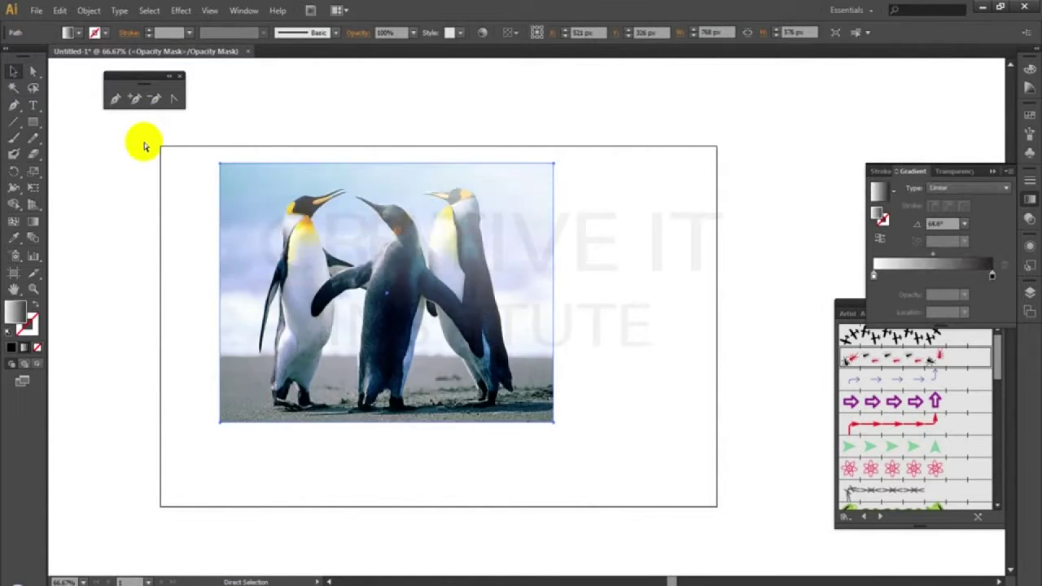
# - Delete the penguin picture from the artboard
pyautogui.click(35, 72)
pyautogui.click(10, 70)
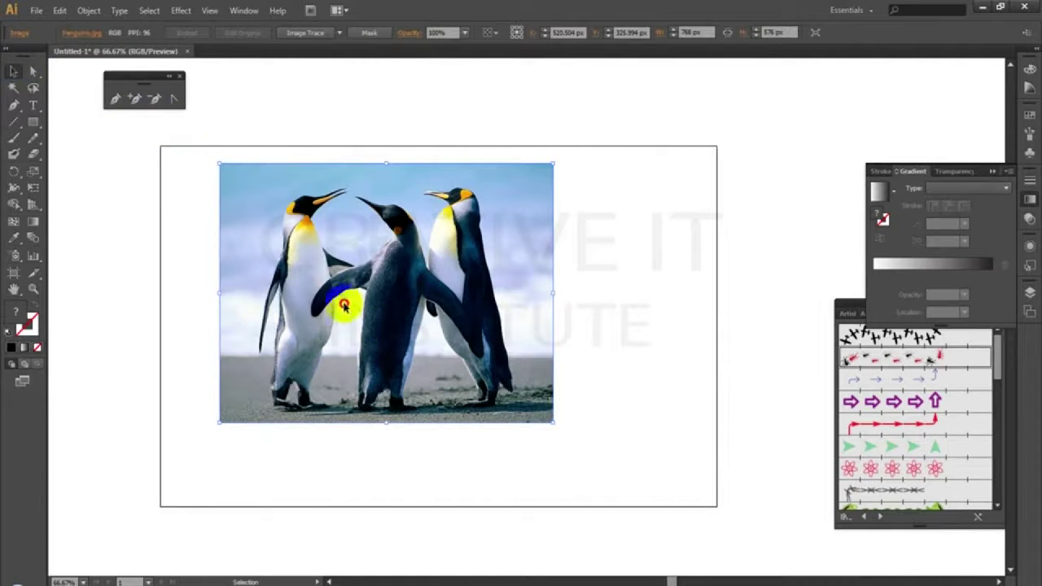
pyautogui.press('Delete')
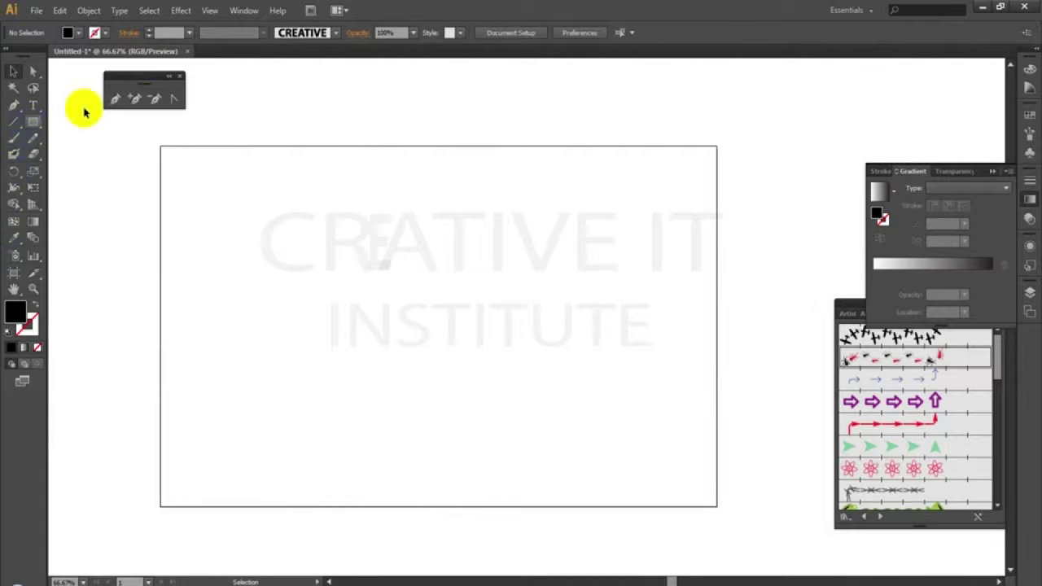
# - Draw a rectangle about 118 × 95 px in the artboard's upper left area and fill it with the light turquoise 83F2E9
pyautogui.click(33, 122)
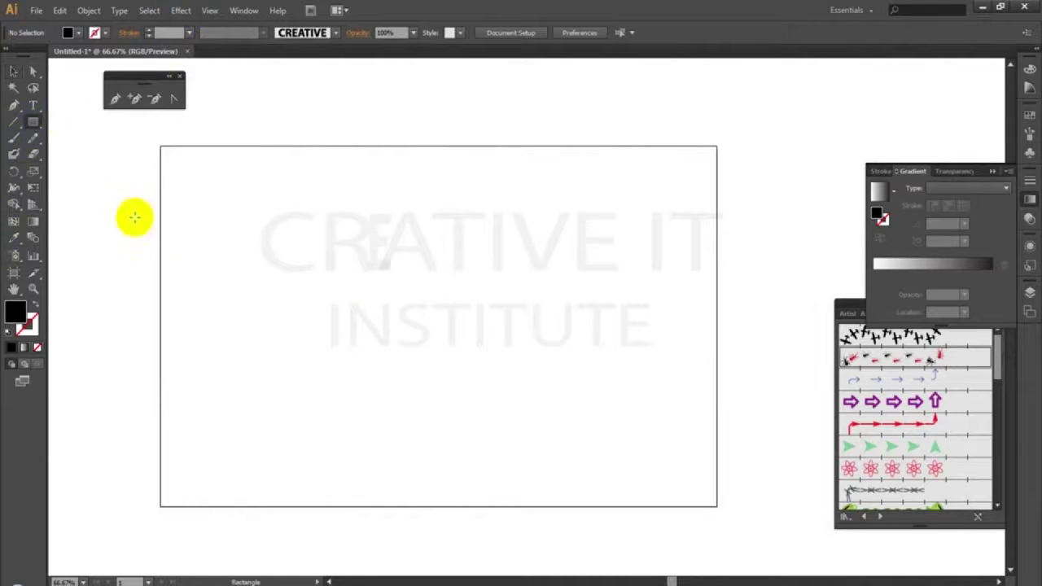
pyautogui.moveTo(199, 209)
pyautogui.mouseDown()
pyautogui.moveTo(244, 232)
pyautogui.moveTo(252, 251)
pyautogui.mouseUp()
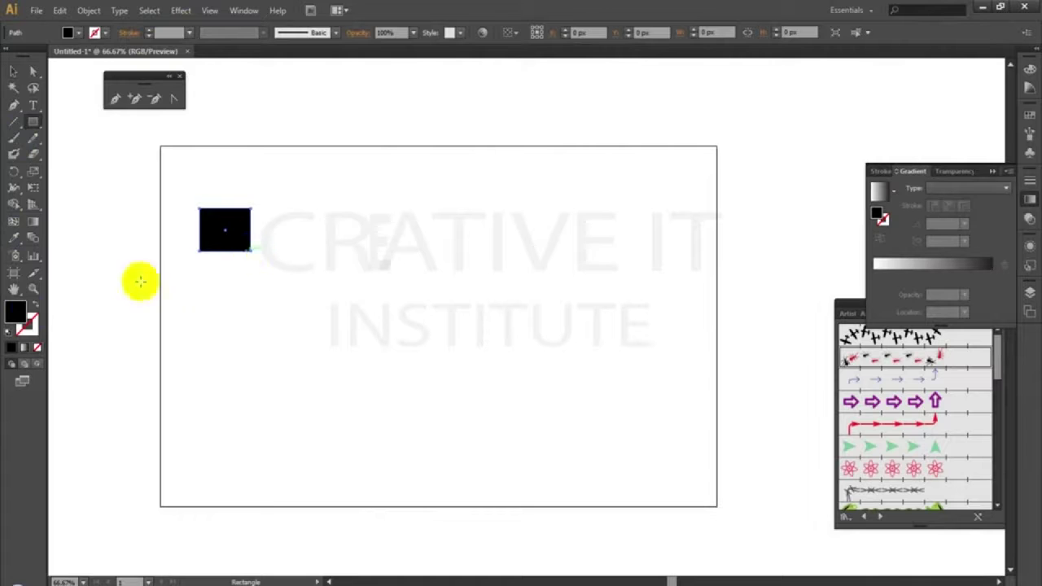
pyautogui.doubleClick(18, 313)
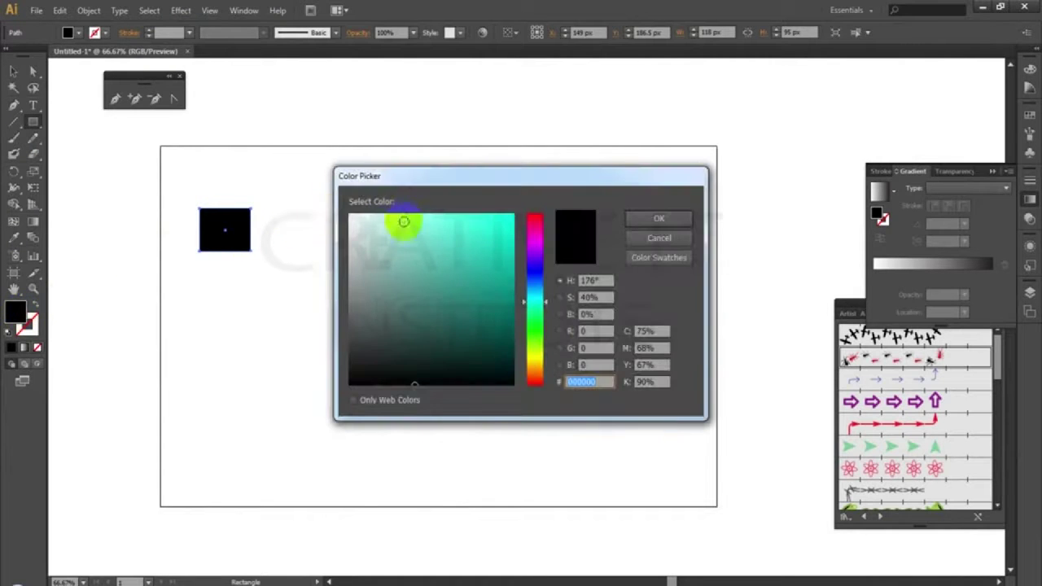
pyautogui.click(419, 221)
pyautogui.click(658, 219)
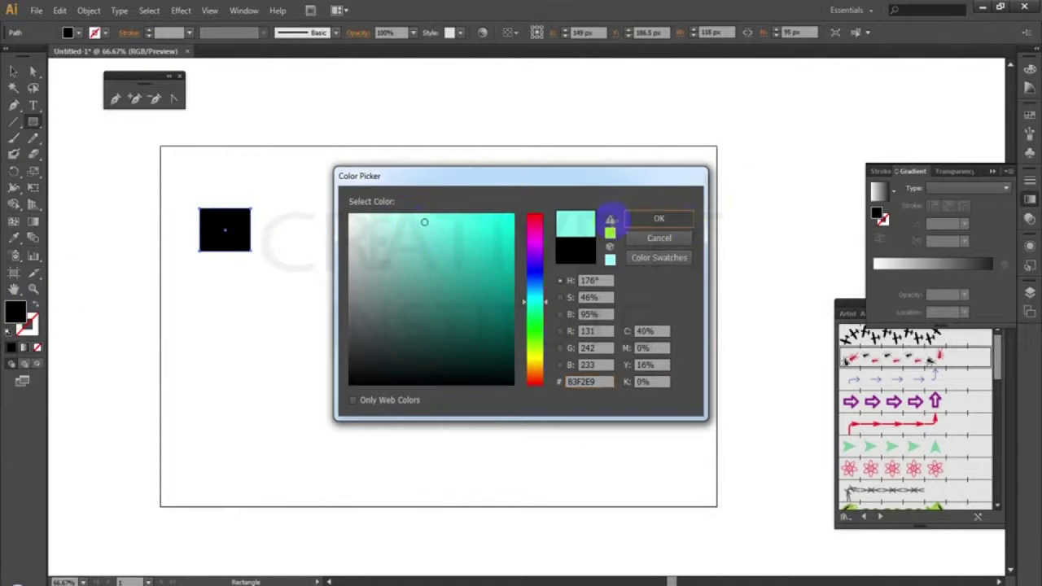
pyautogui.click(12, 73)
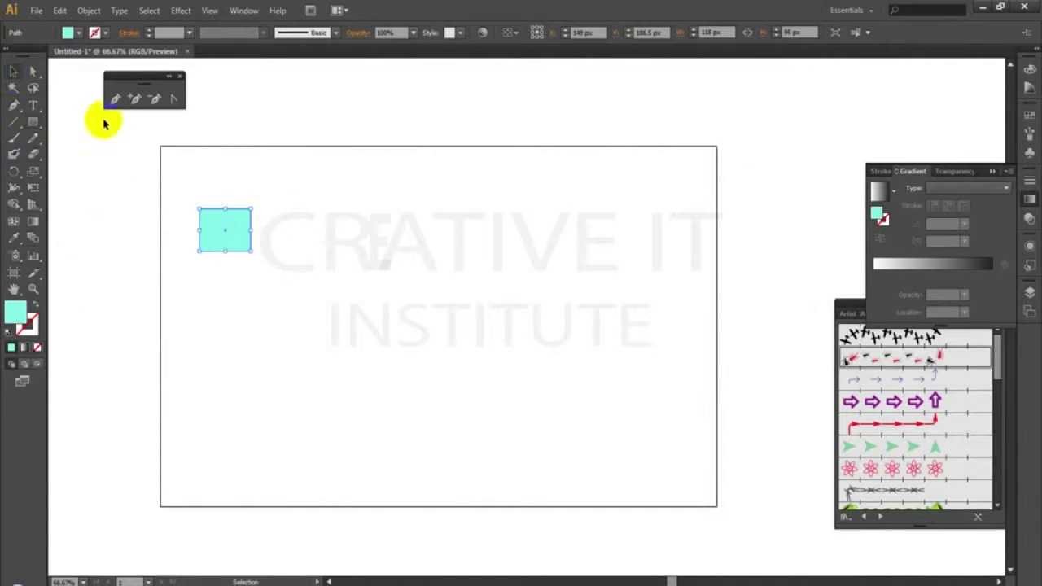
# - Move the turquoise rectangle to about X 237 px, Y 219.5 px
pyautogui.moveTo(247, 229); pyautogui.dragTo(285, 245)
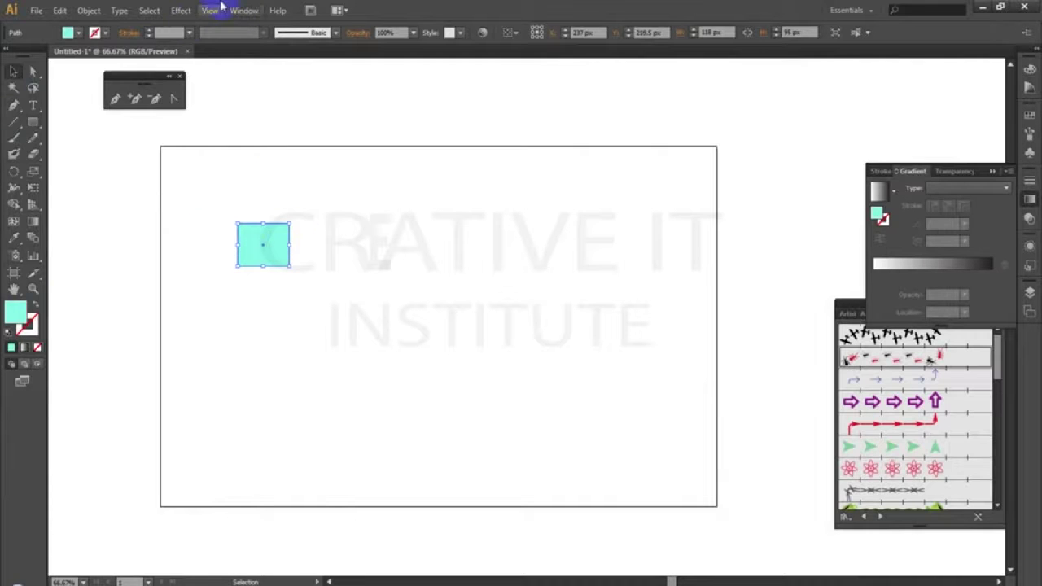
pyautogui.click(181, 10)
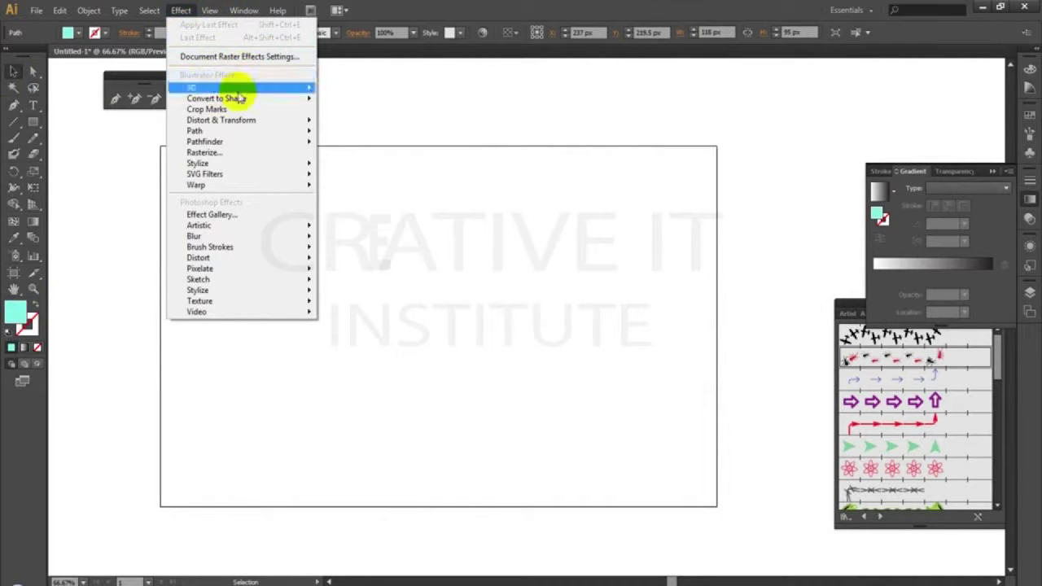
pyautogui.moveTo(244, 87)
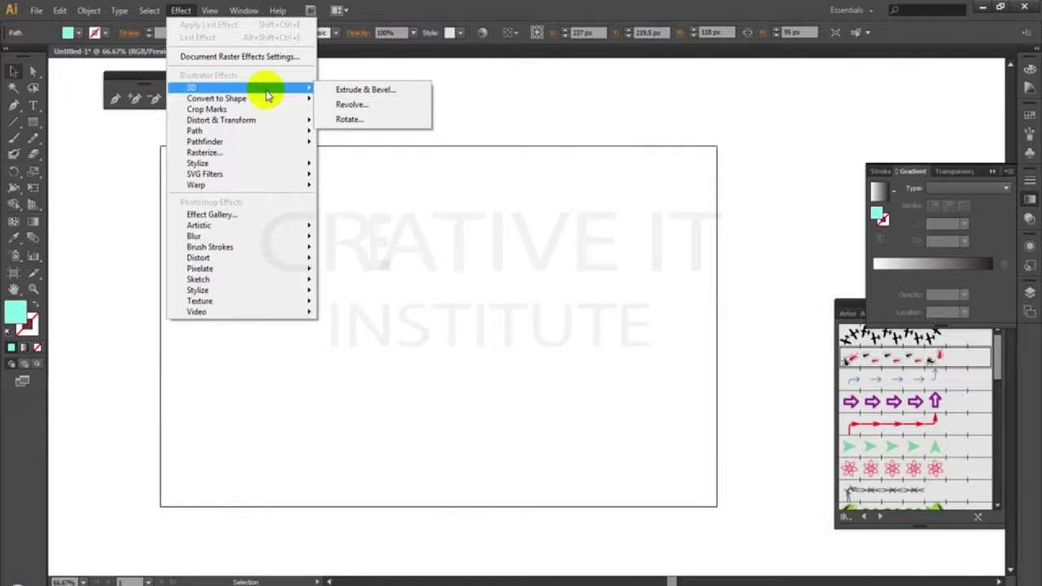
pyautogui.moveTo(268, 105)
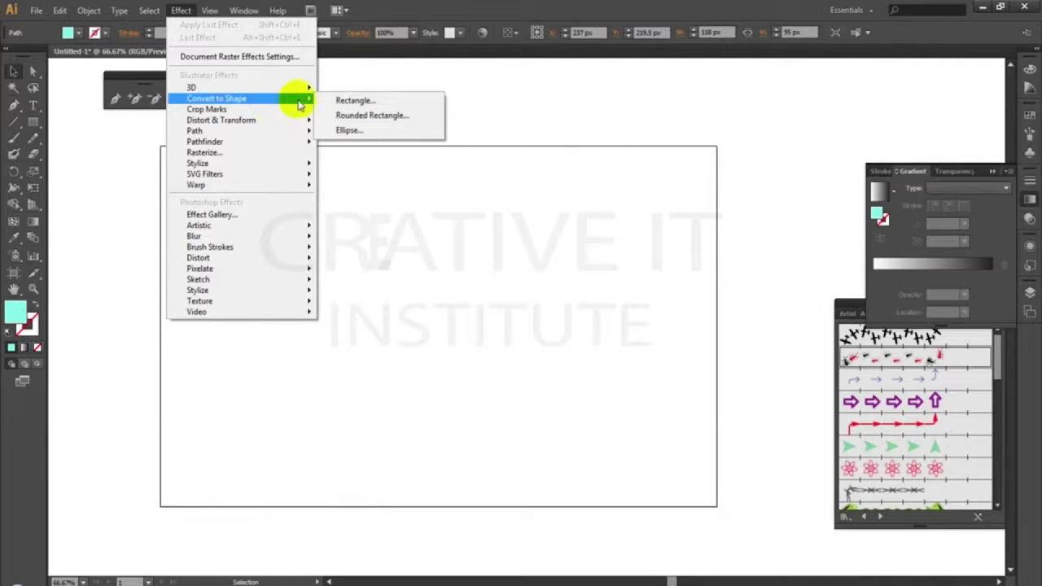
pyautogui.click(412, 41)
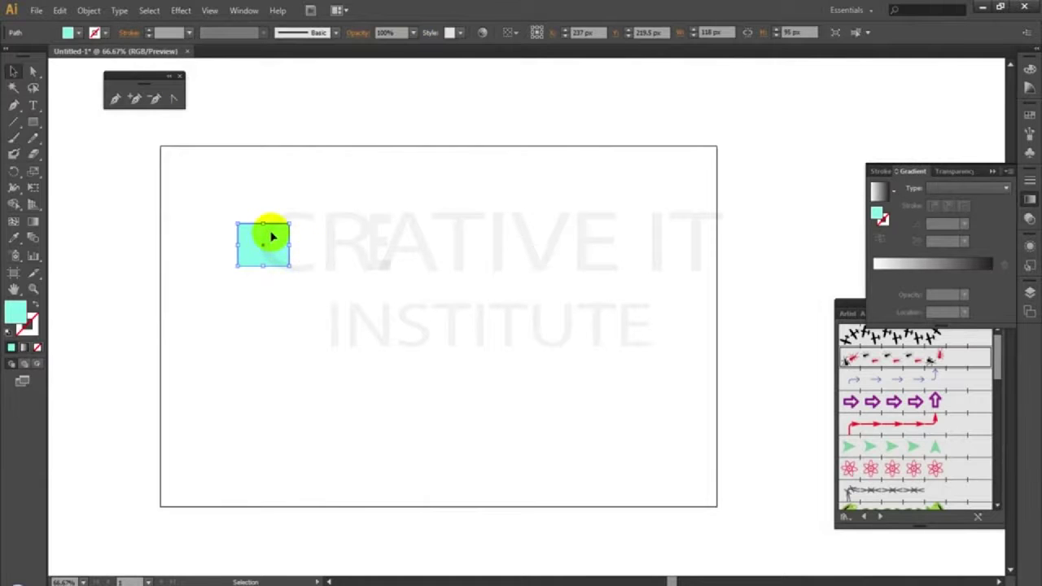
# - Open the Convert to Shape Ellipse effect for the rectangle and turn on its preview
pyautogui.hotkey('ctrl', '+')
pyautogui.hotkey('ctrl', '+')
pyautogui.moveTo(257, 242); pyautogui.dragTo(508, 298)
pyautogui.moveTo(401, 279)
pyautogui.mouseDown()
pyautogui.moveTo(556, 328)
pyautogui.moveTo(556, 340)
pyautogui.mouseUp()
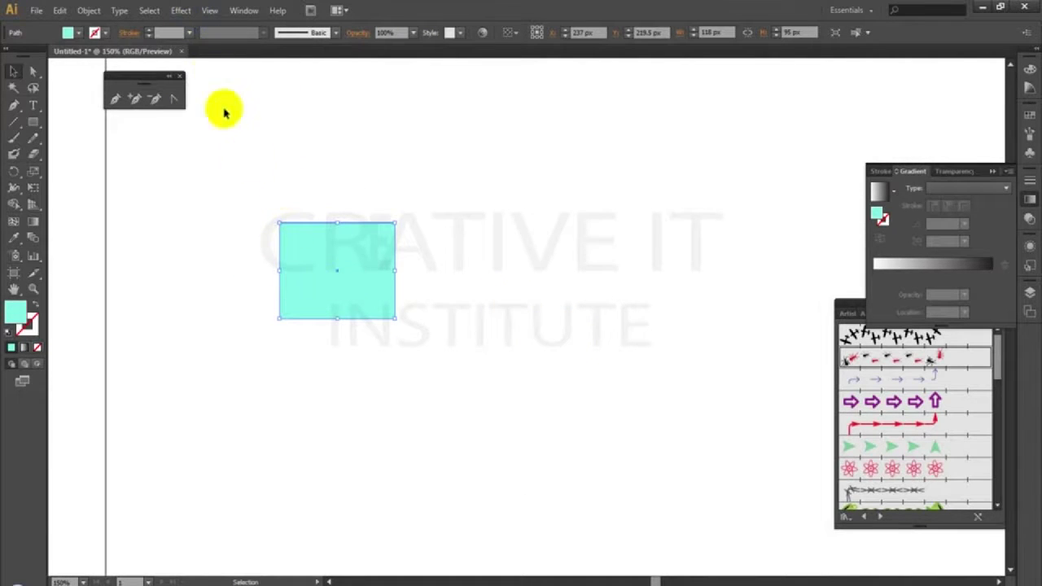
pyautogui.click(188, 15)
pyautogui.moveTo(283, 88)
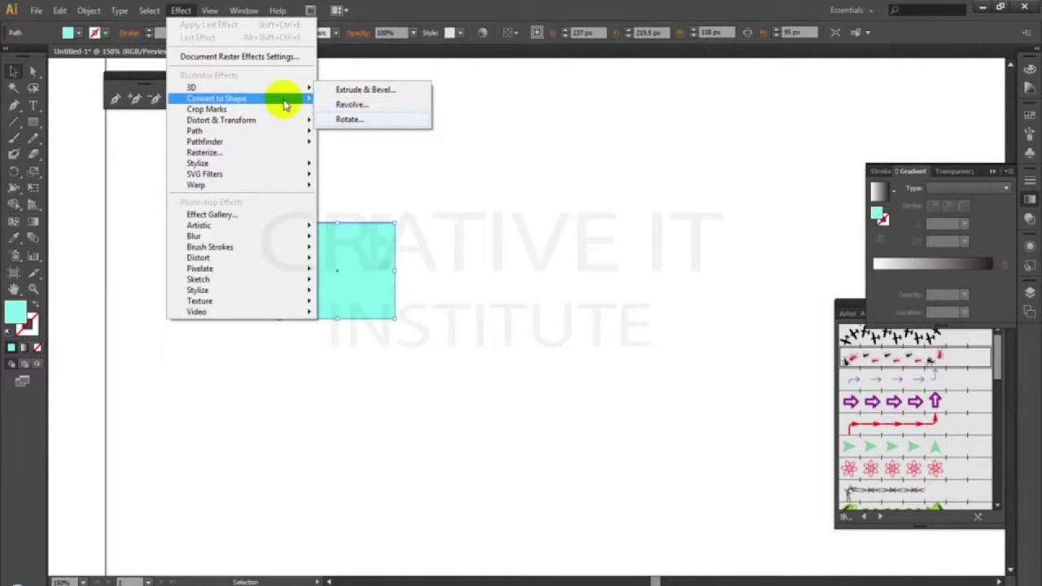
pyautogui.click(351, 130)
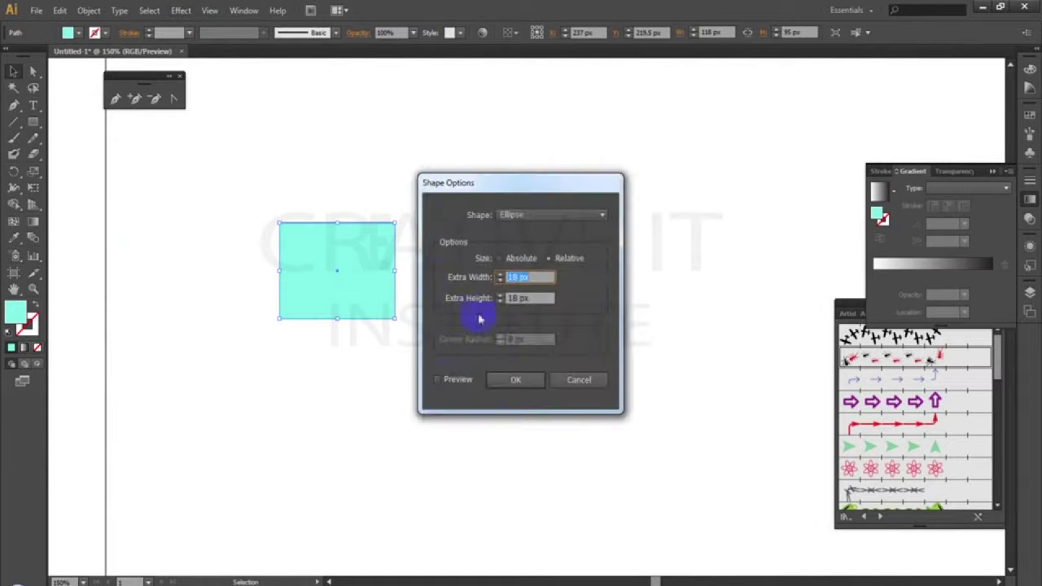
pyautogui.click(446, 385)
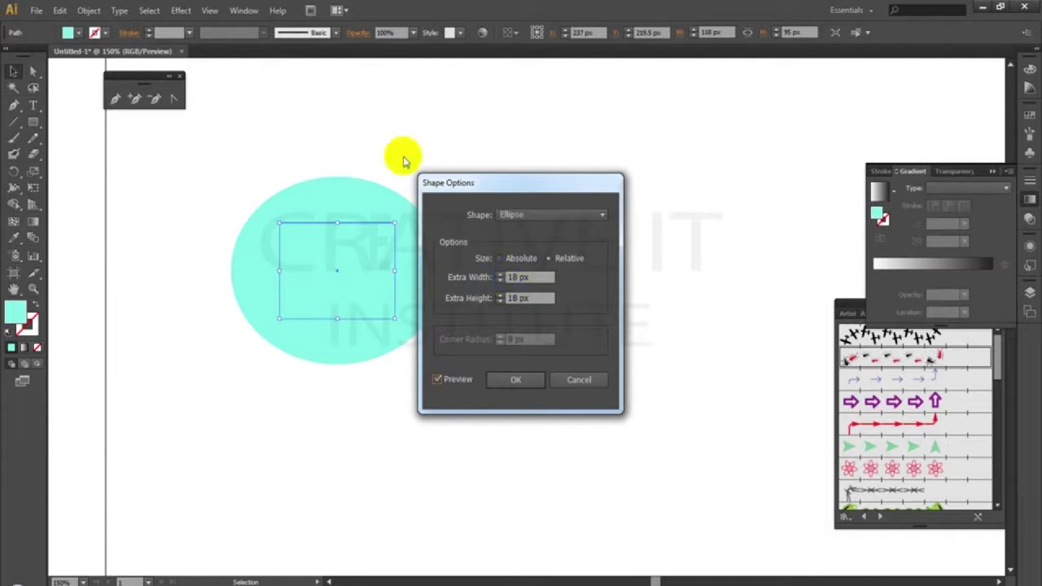
# - Set the ellipse conversion's extra width and extra height to 25 px each
pyautogui.click(542, 277)
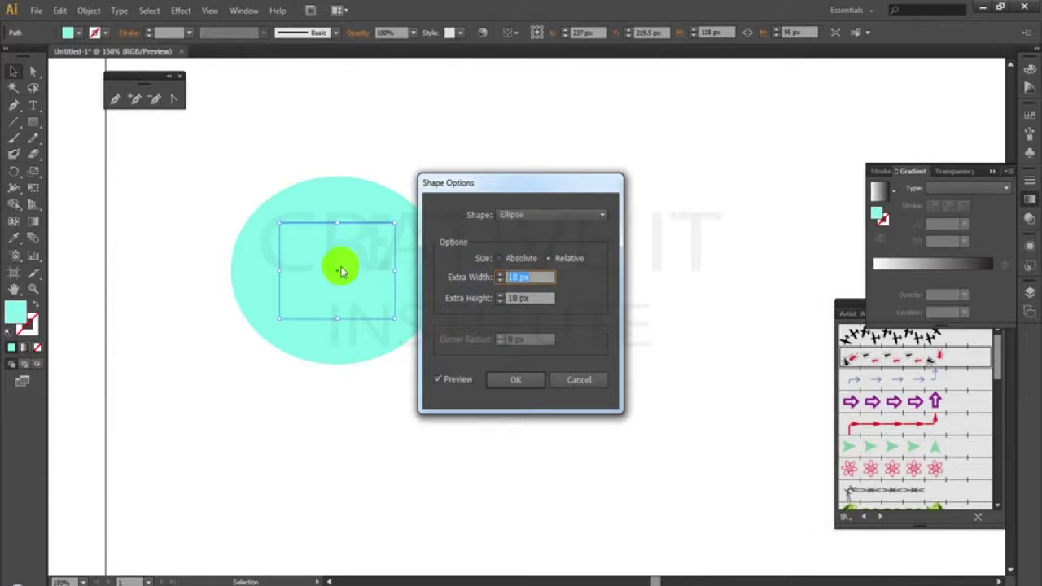
pyautogui.press('Tab')
pyautogui.write('2')
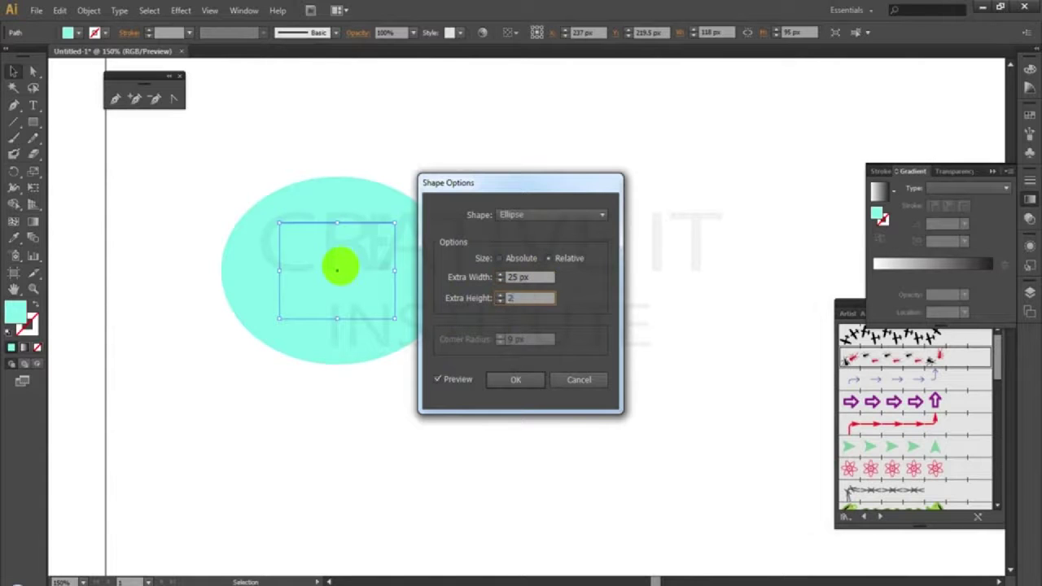
pyautogui.write('5')
pyautogui.press('Tab')
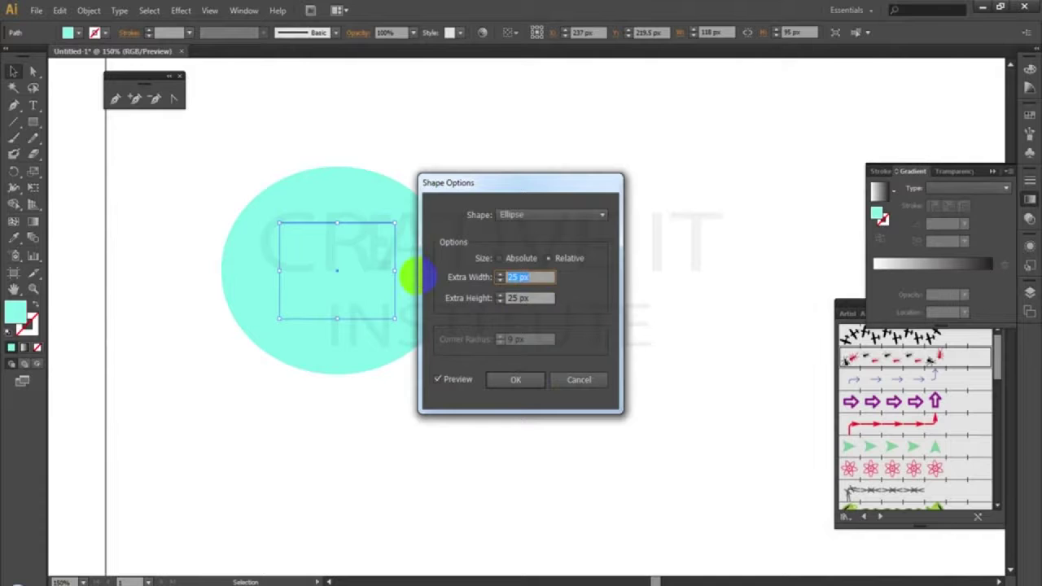
# - Raise the ellipse's extra width and height to 50 px each, apply the effect and deselect the shape
pyautogui.write('50')
pyautogui.press('Tab')
pyautogui.press('Tab')
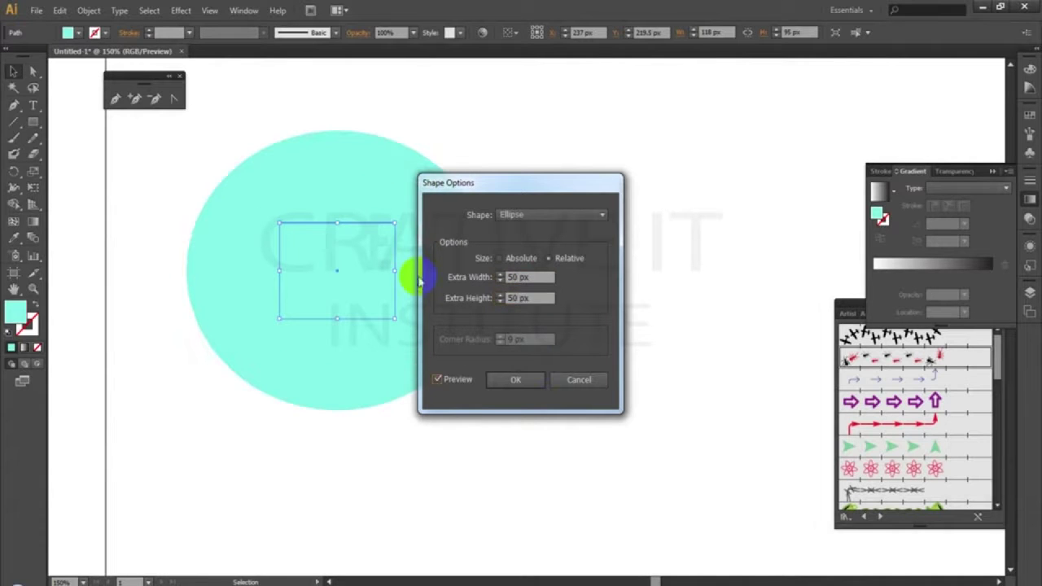
pyautogui.click(520, 382)
pyautogui.click(642, 354)
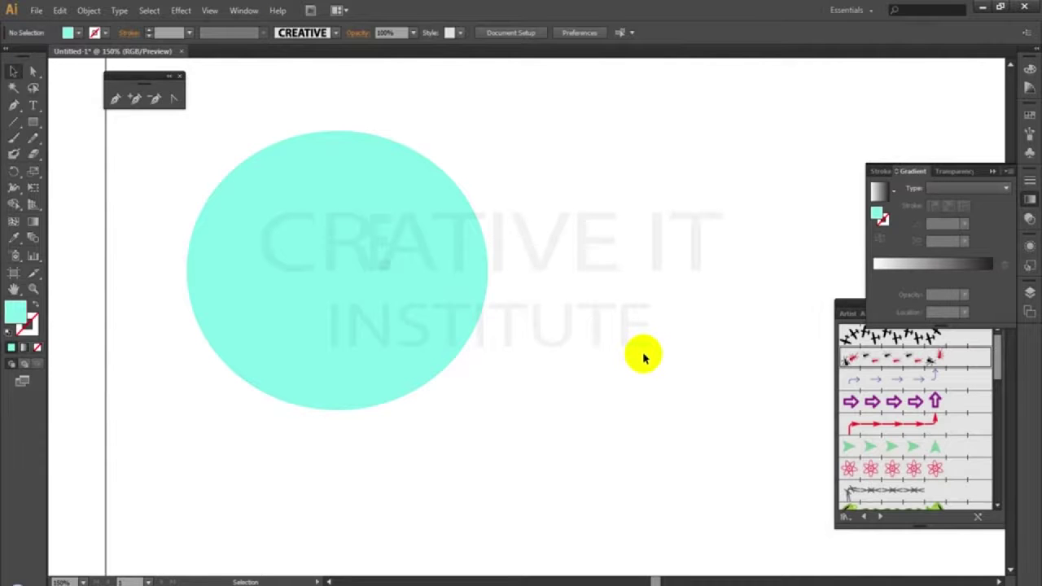
# - Undo the ellipse conversion and the rectangle's move
pyautogui.hotkey('ctrl', 'z')
pyautogui.hotkey('ctrl', 'z')
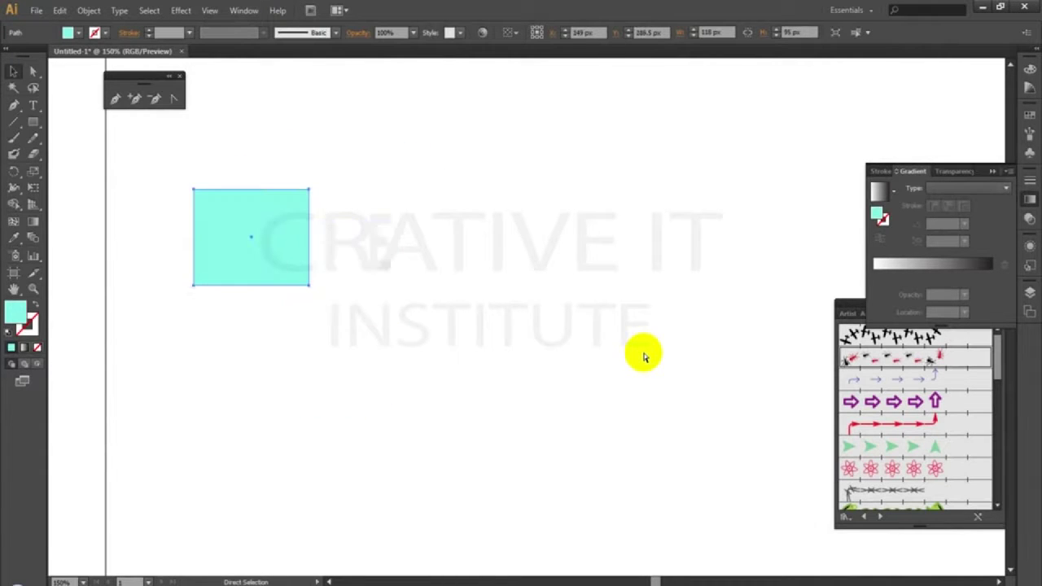
# - Draw a circle about 105 px in diameter beside the turquoise rectangle with the Ellipse tool
pyautogui.click(35, 127)
pyautogui.click(89, 154)
pyautogui.moveTo(406, 190); pyautogui.dragTo(509, 294)
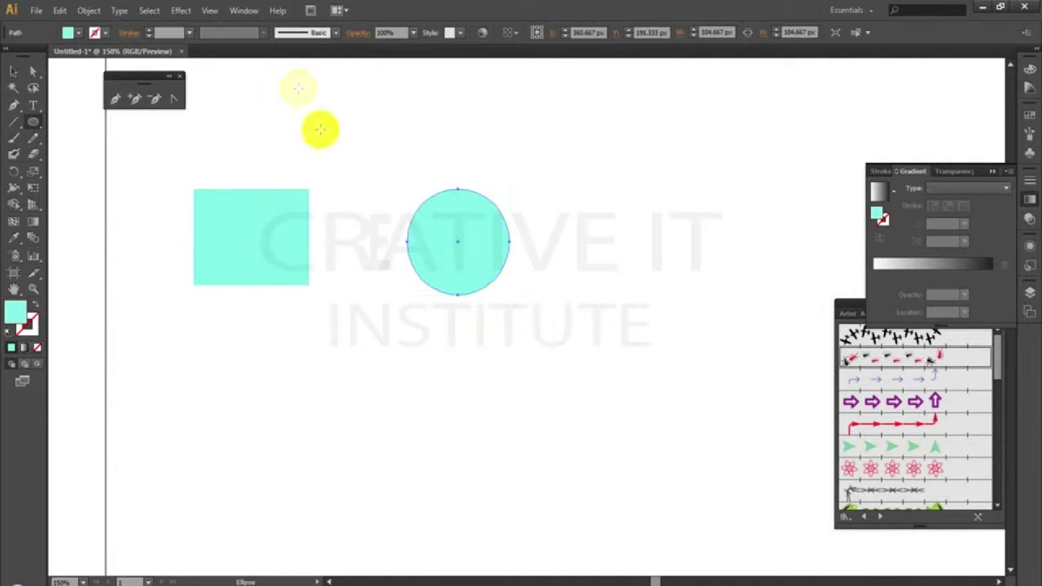
# - Apply the Convert to Shape Rectangle effect to the circle with a relative extra width and height of 18 px
pyautogui.click(180, 11)
pyautogui.moveTo(236, 98)
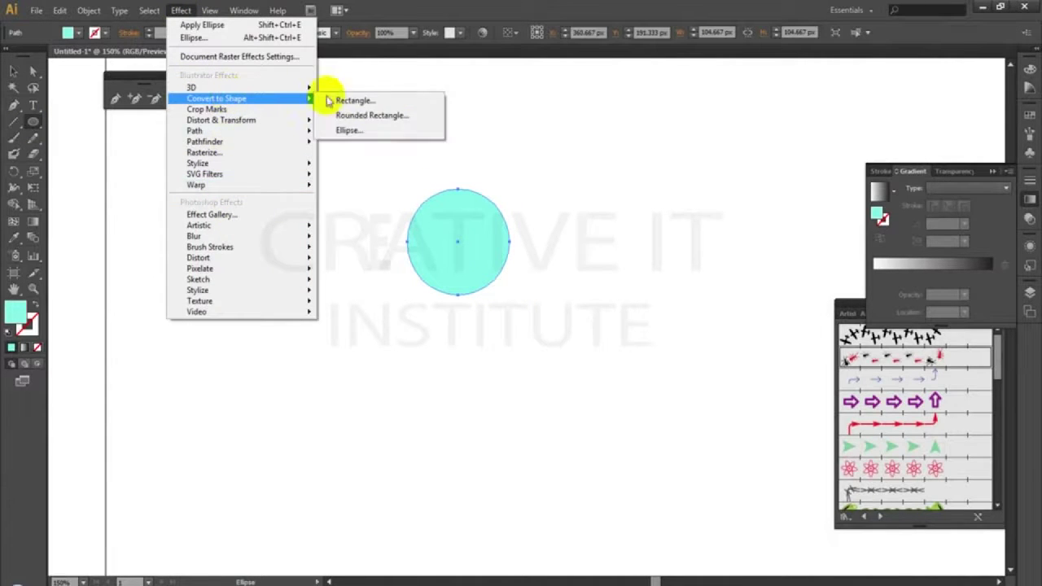
pyautogui.click(350, 100)
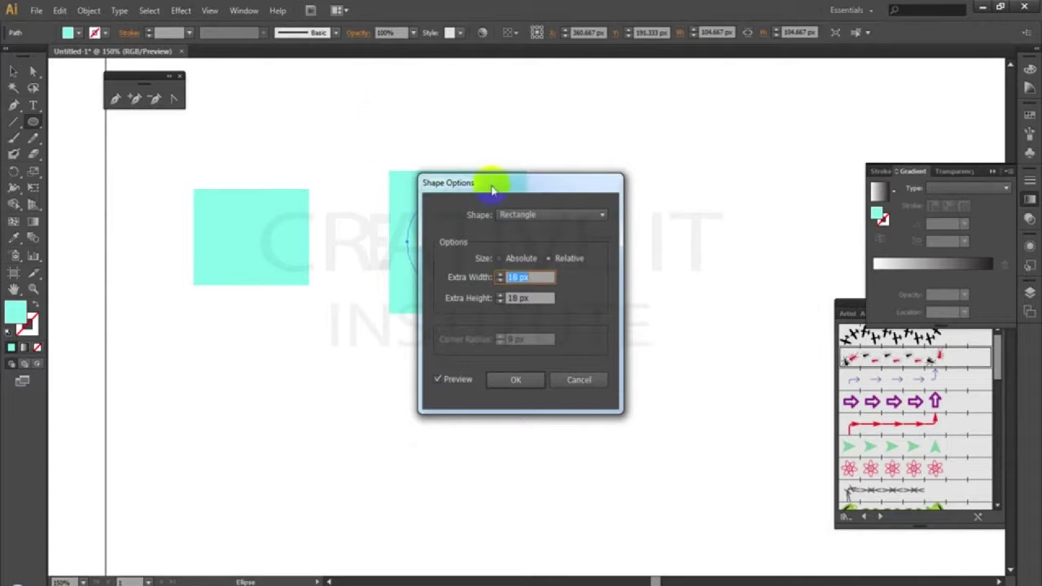
pyautogui.moveTo(492, 188); pyautogui.dragTo(660, 242)
pyautogui.click(681, 434)
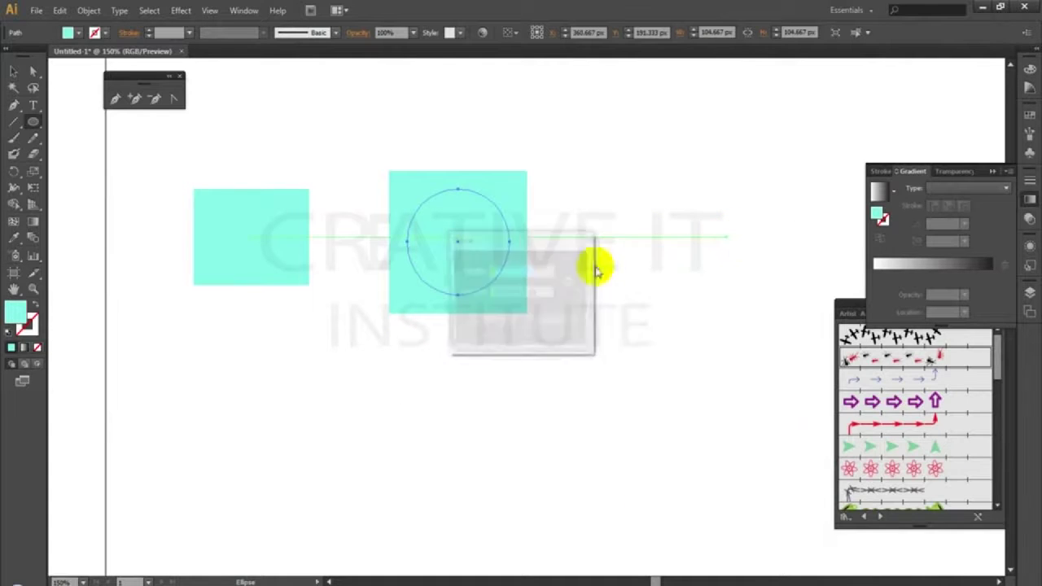
pyautogui.click(565, 322)
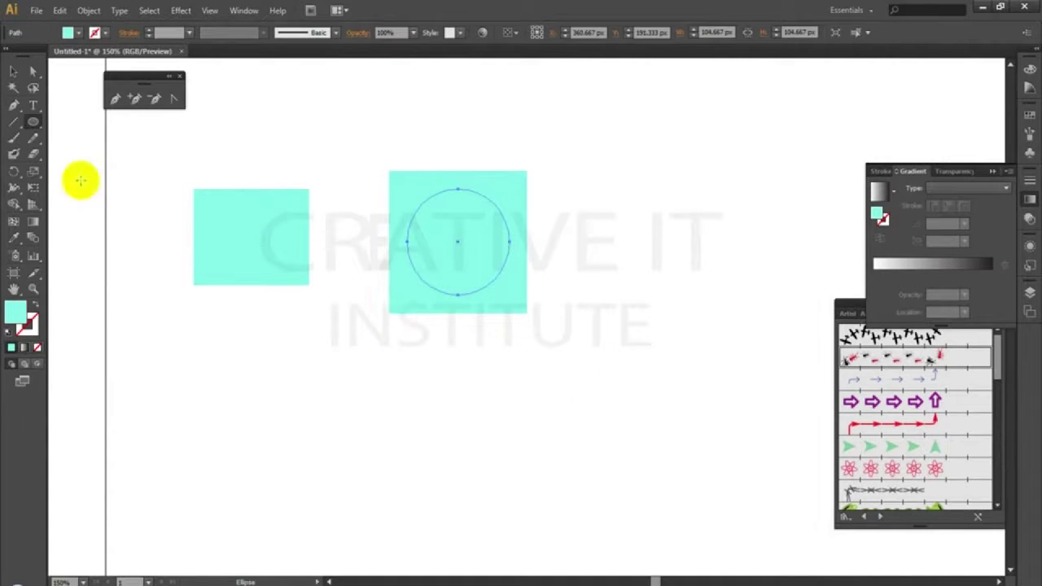
# - Move the converted circle down to about X 375 px, Y 300 px, and delete it
pyautogui.click(13, 71)
pyautogui.click(260, 110)
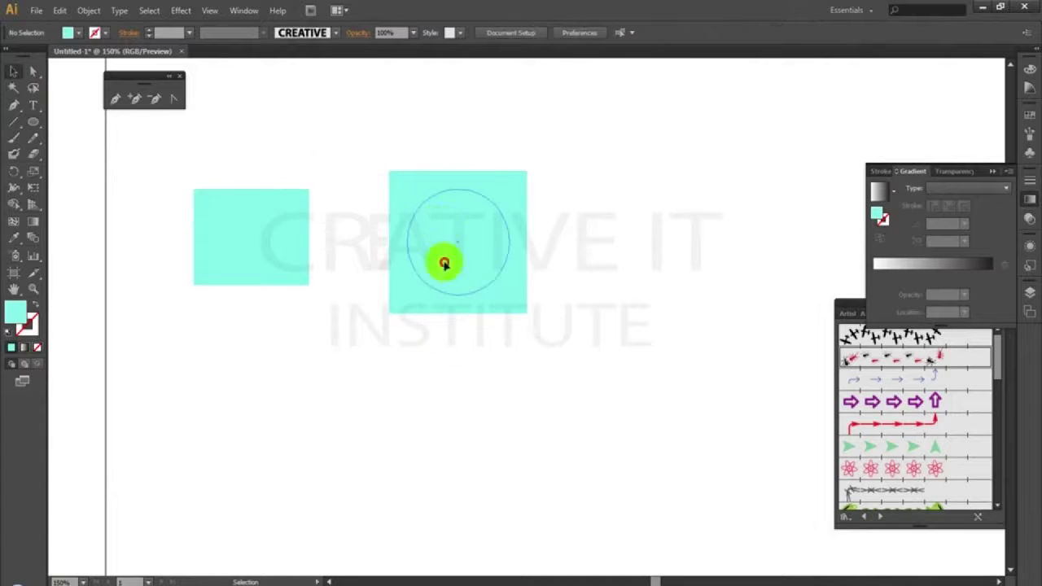
pyautogui.moveTo(445, 263); pyautogui.dragTo(458, 374)
pyautogui.click(624, 272)
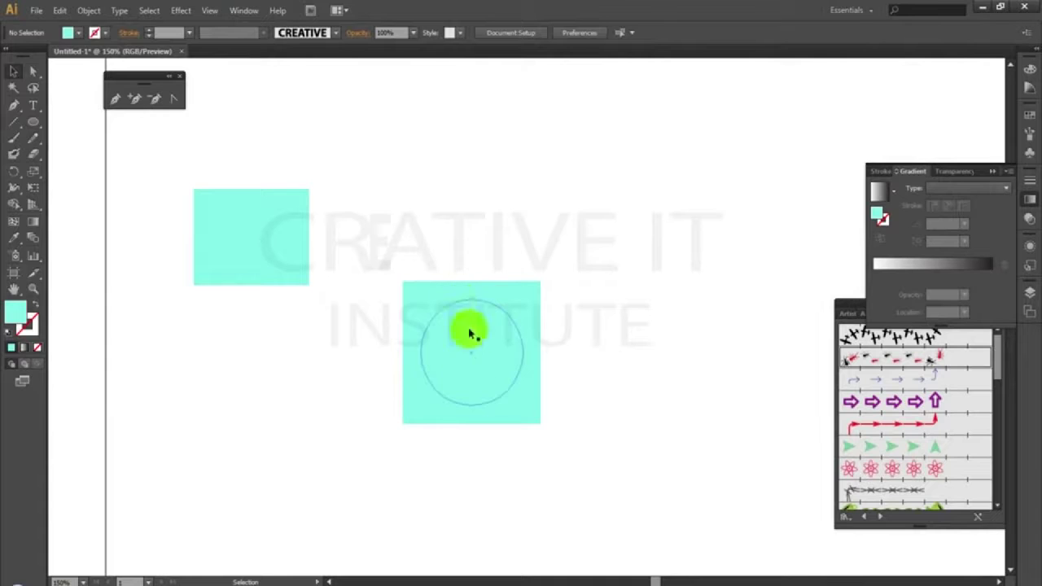
pyautogui.click(492, 367)
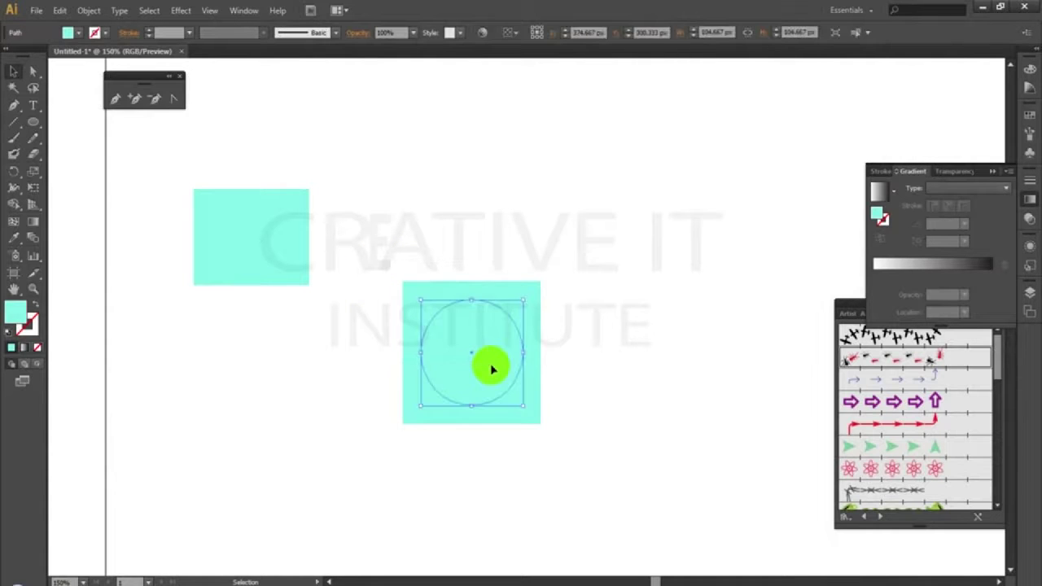
pyautogui.press('Delete')
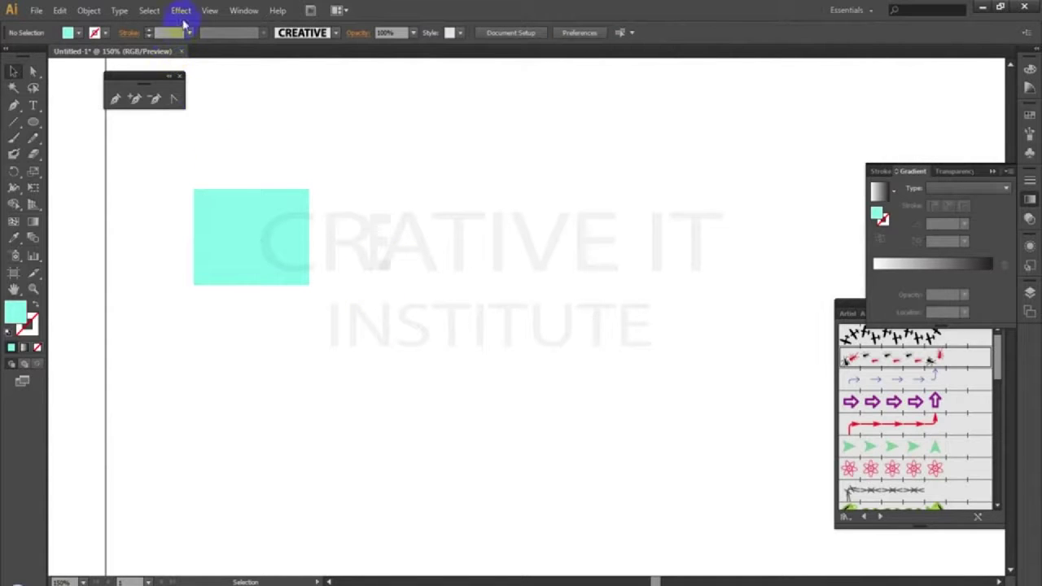
# - Widen the turquoise rectangle to about 176 px by extending its outer side edge
pyautogui.click(252, 221)
pyautogui.moveTo(308, 236); pyautogui.dragTo(366, 222)
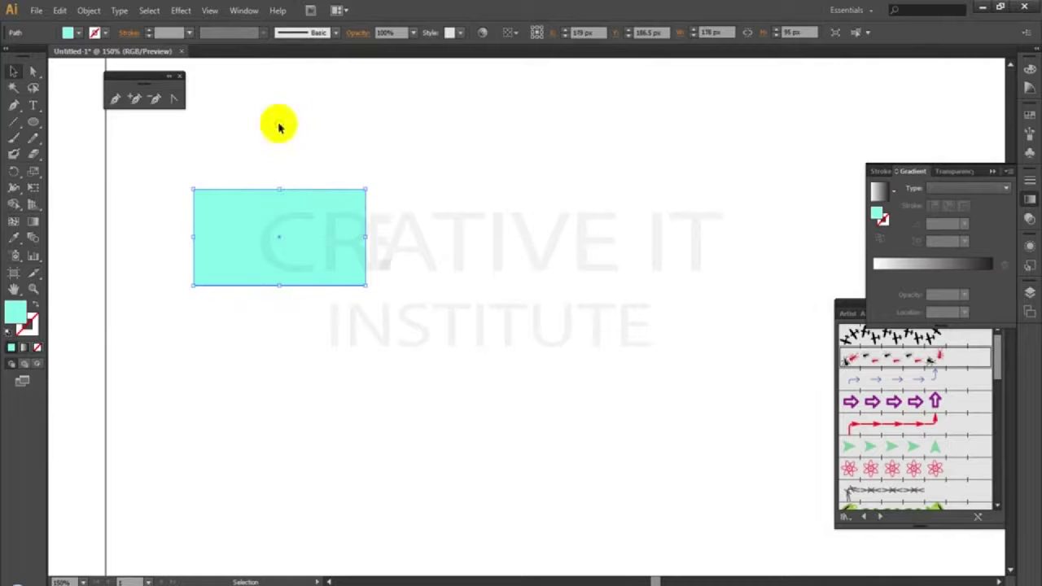
# - Convert the widened rectangle to a rounded rectangle with 18 px extra width and height and a 27 px corner radius
pyautogui.click(181, 11)
pyautogui.moveTo(263, 88)
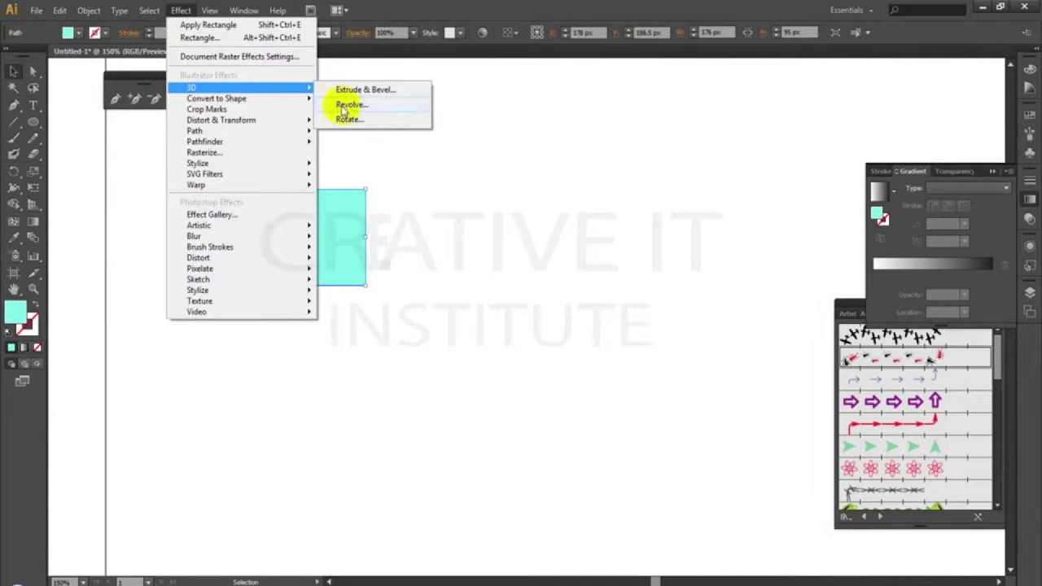
pyautogui.click(379, 119)
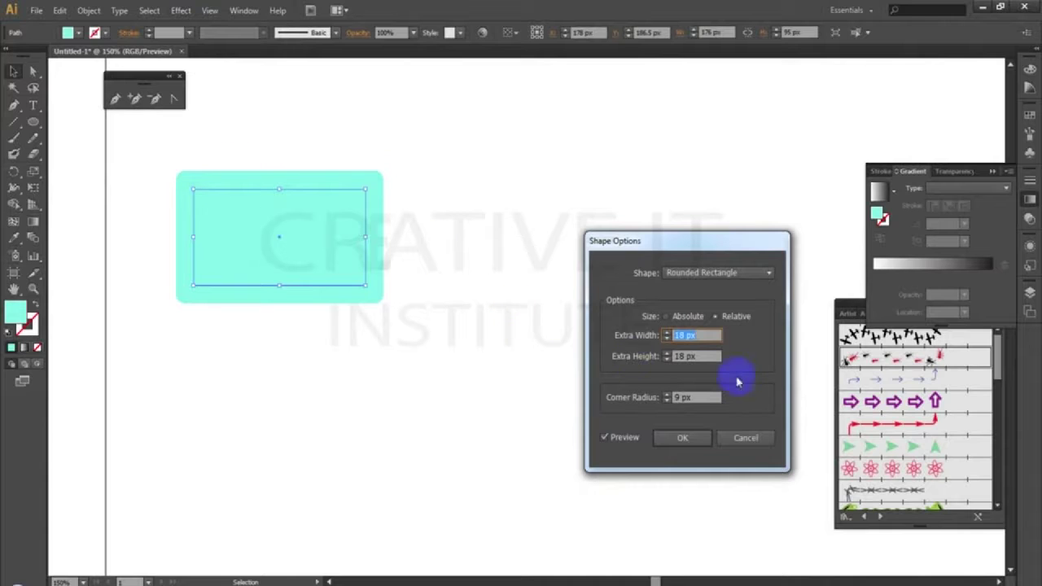
pyautogui.click(703, 397)
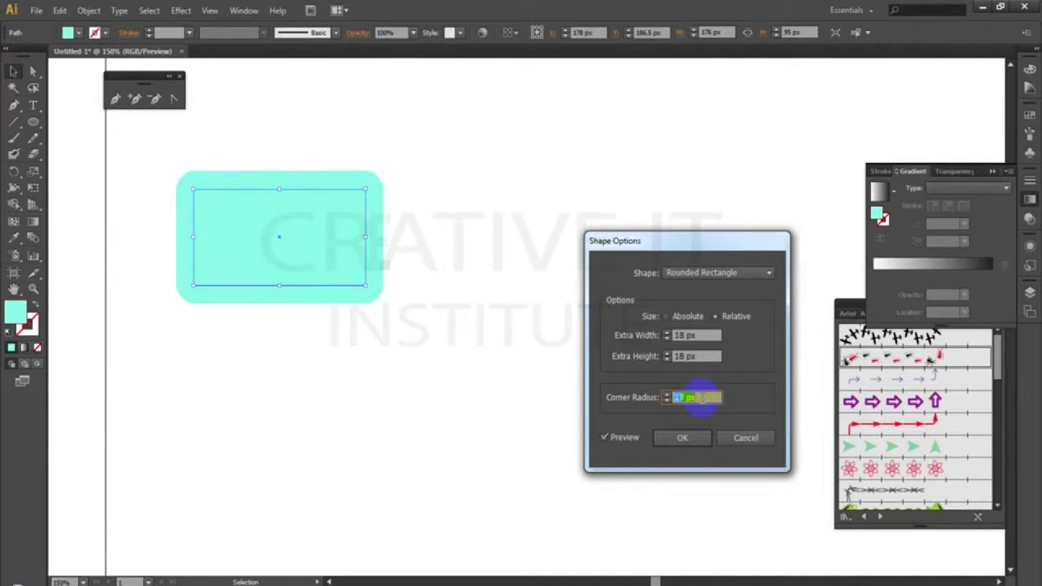
pyautogui.click(706, 438)
pyautogui.click(628, 246)
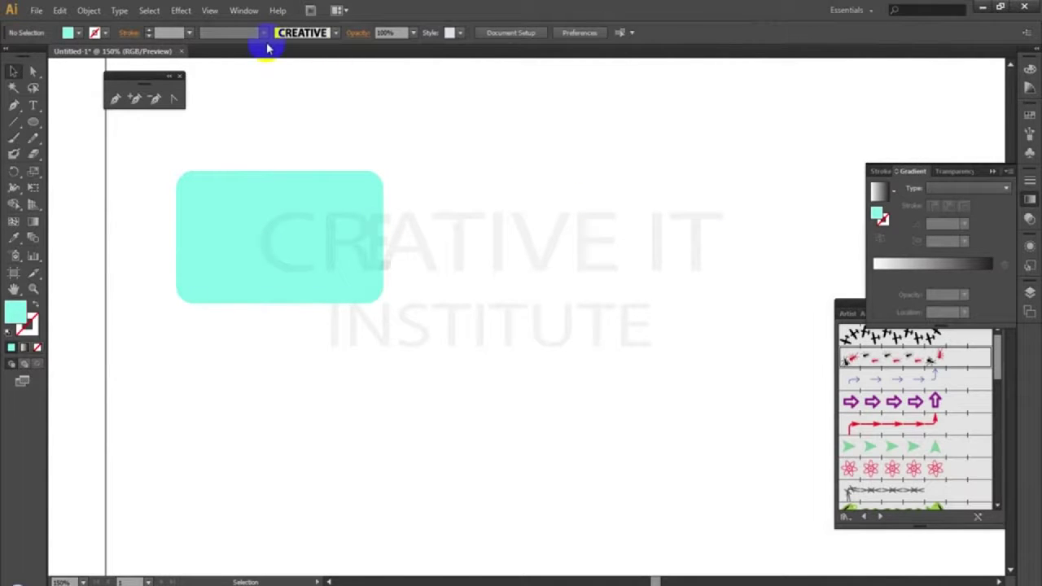
# - Undo the rounded rectangle conversion and add crop marks around the turquoise rectangle
pyautogui.hotkey('ctrl', 'a')
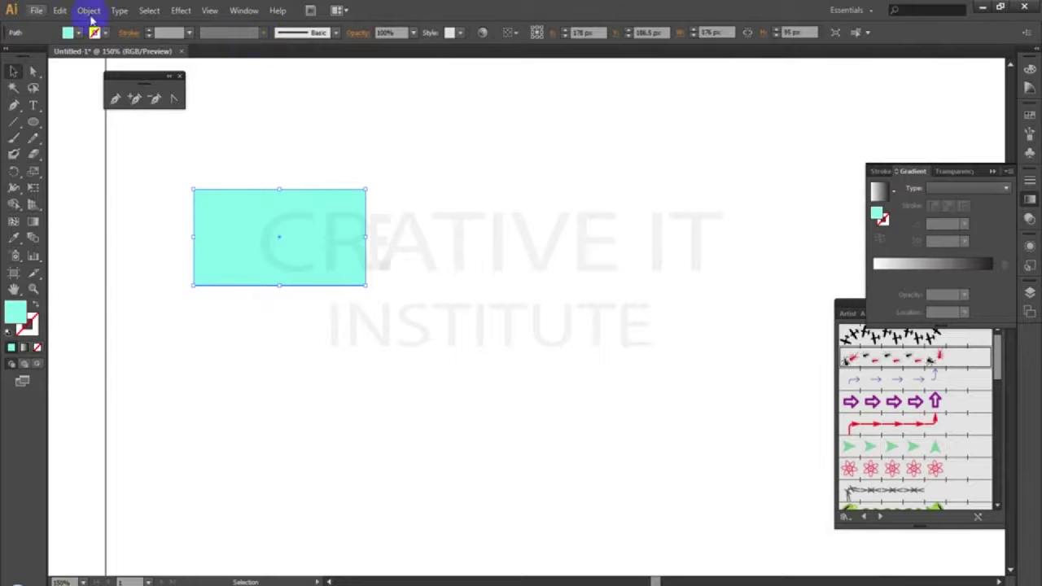
pyautogui.click(175, 11)
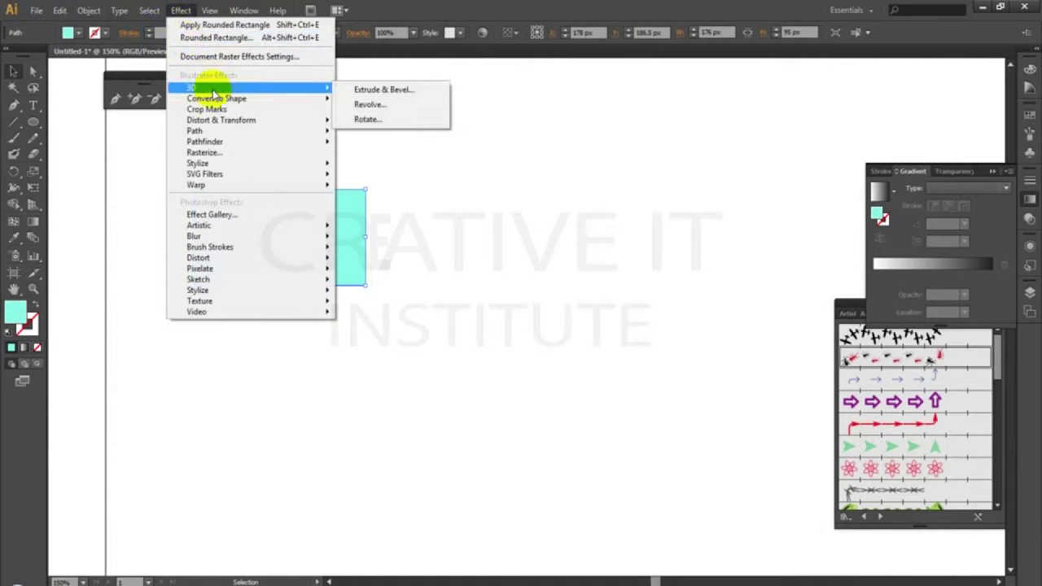
pyautogui.moveTo(230, 103)
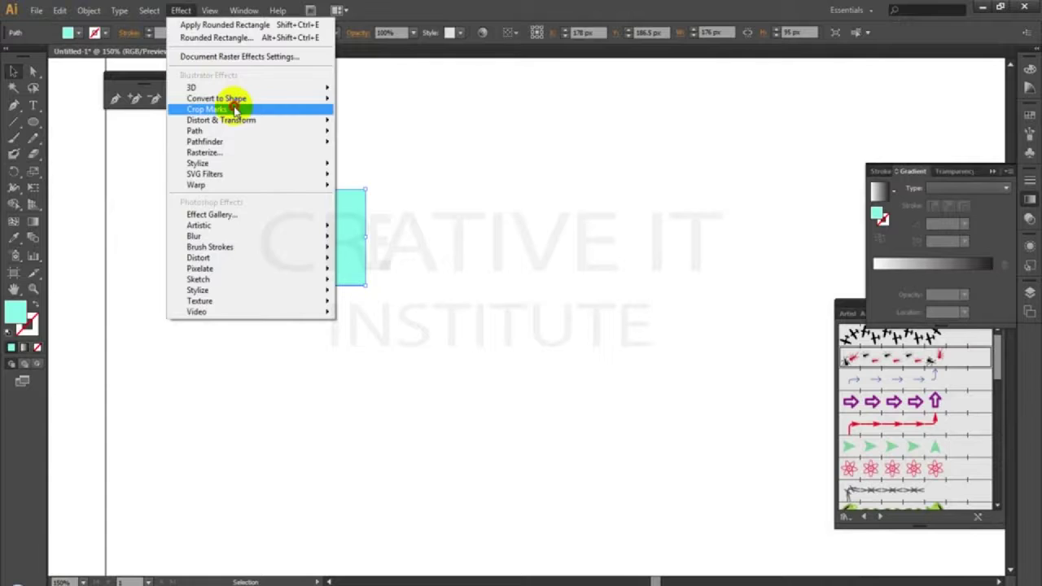
pyautogui.click(233, 109)
pyautogui.click(529, 176)
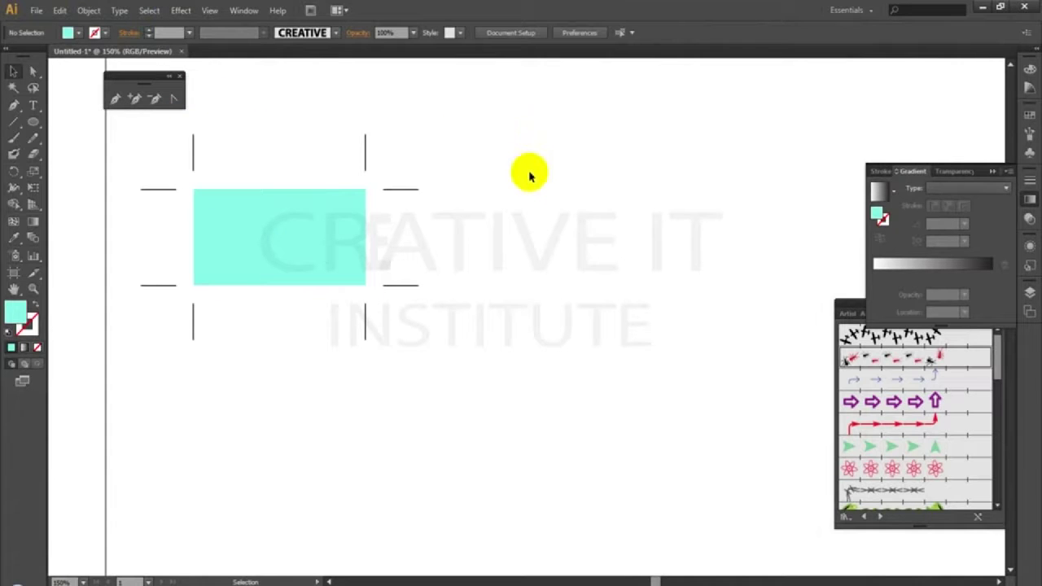
# - Move the rectangle with its crop marks to about X 270 px, Y 227.5 px
pyautogui.moveTo(337, 223); pyautogui.dragTo(416, 261)
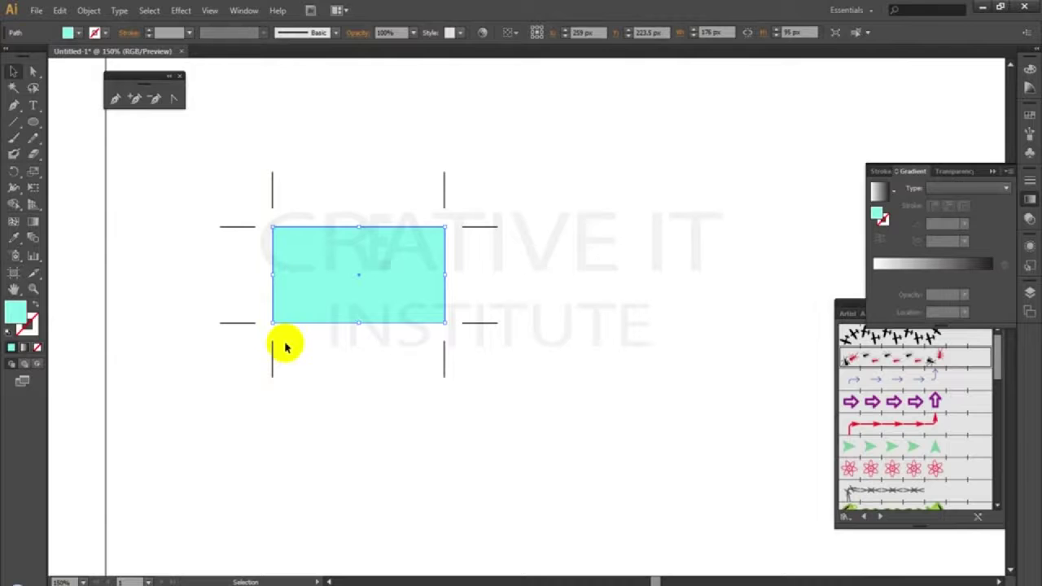
pyautogui.moveTo(364, 279); pyautogui.dragTo(375, 283)
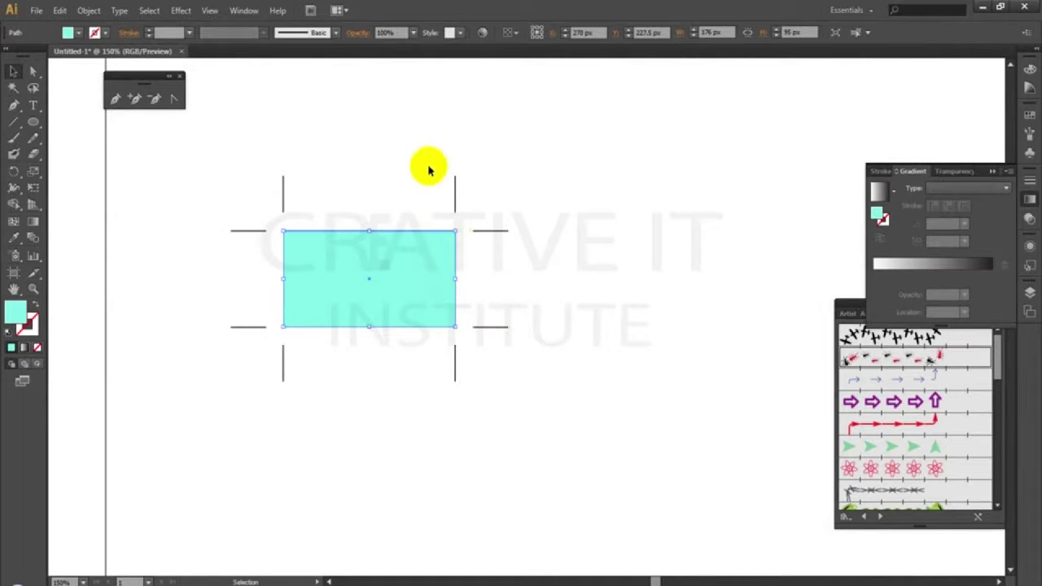
# - Undo the turquoise rectangle's moves and the crop marks added around it
pyautogui.hotkey('ctrl', 'z')
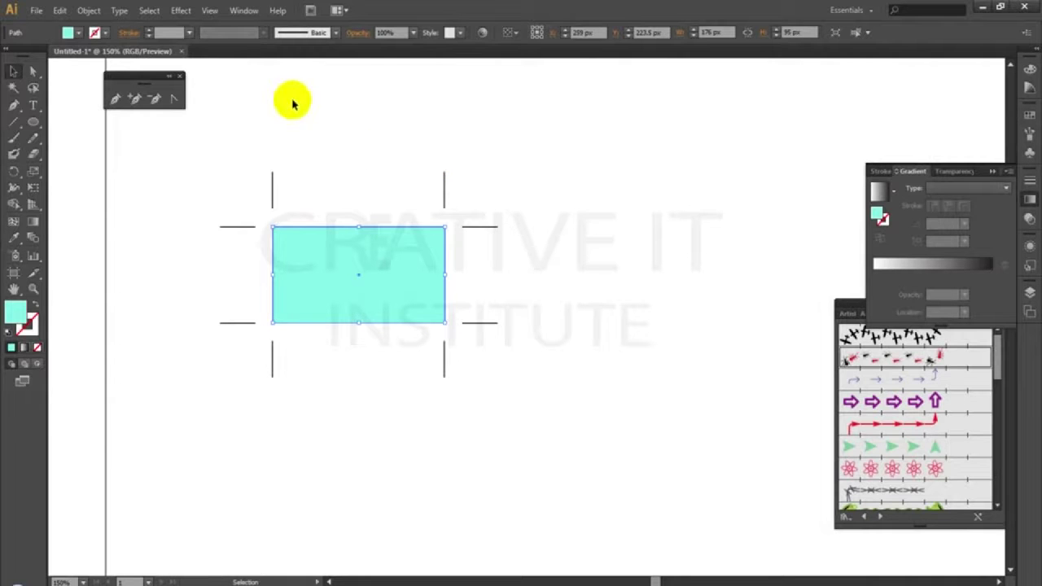
pyautogui.hotkey('ctrl', 'z')
pyautogui.hotkey('ctrl', 'z')
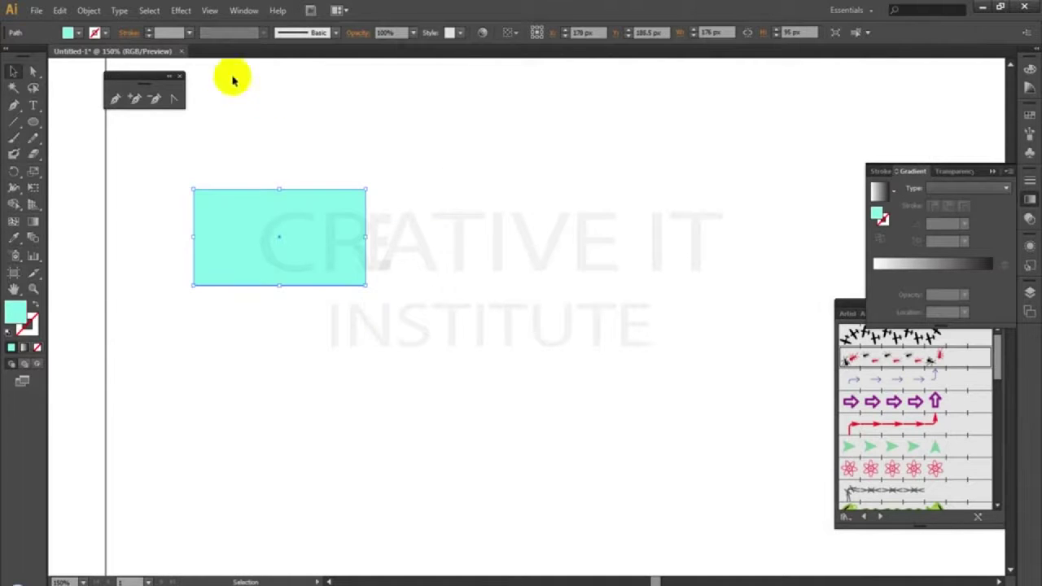
# - Apply Free Distort to the rectangle, pulling both upper corners inward and upward, and undo the distortion
pyautogui.click(181, 9)
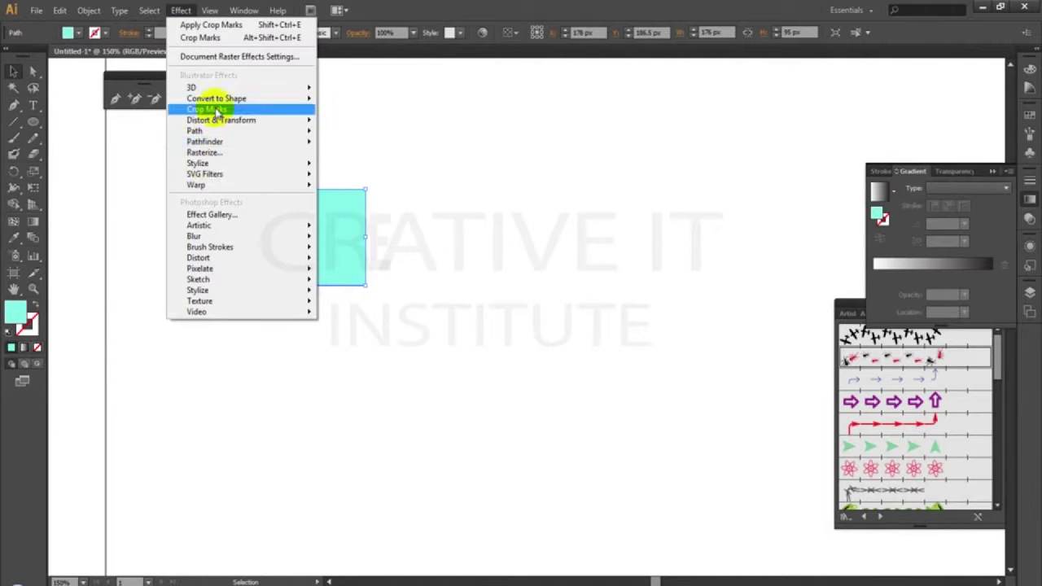
pyautogui.moveTo(221, 121)
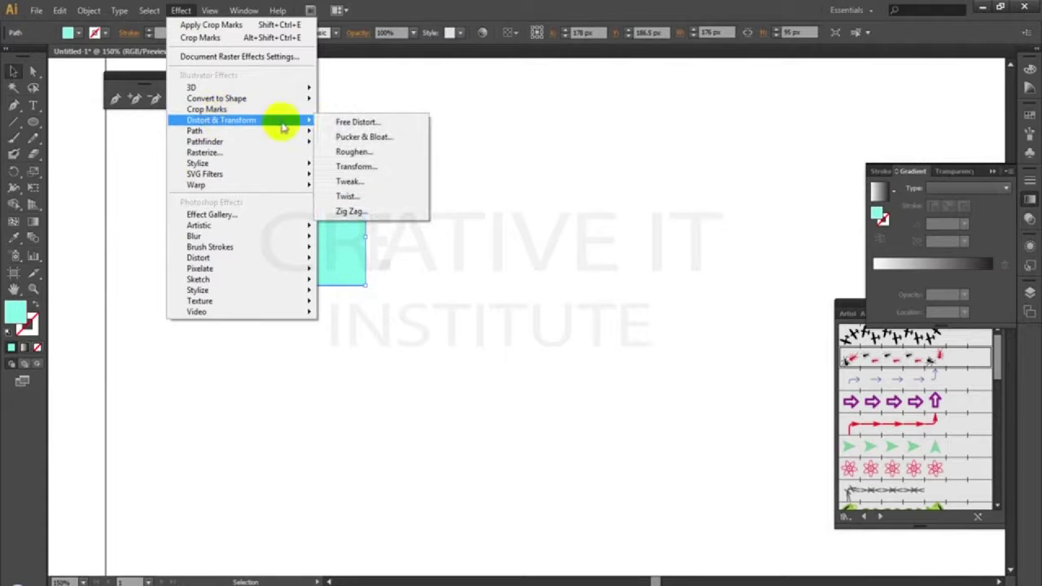
pyautogui.click(364, 122)
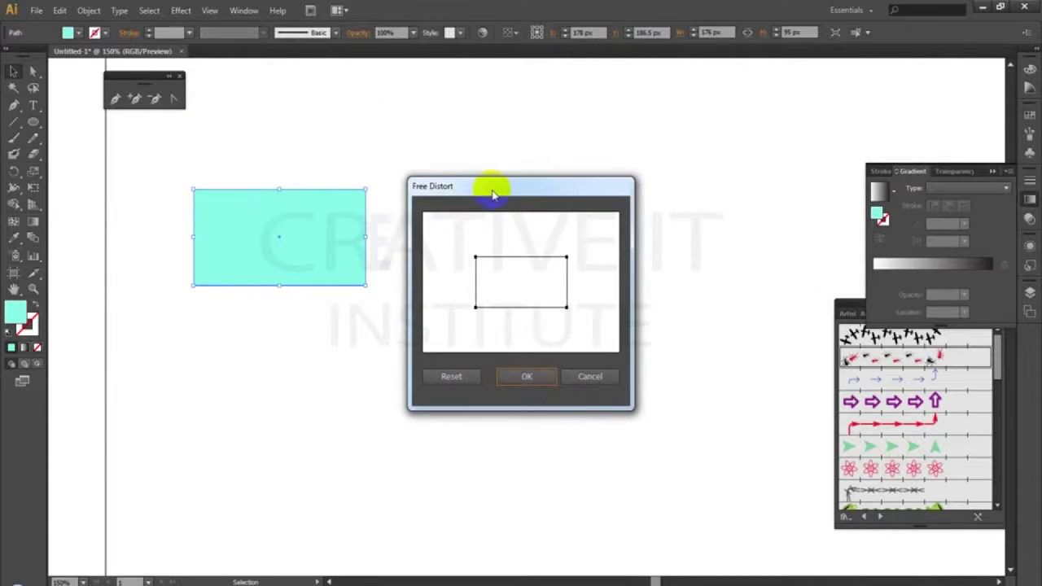
pyautogui.moveTo(493, 194); pyautogui.dragTo(560, 161)
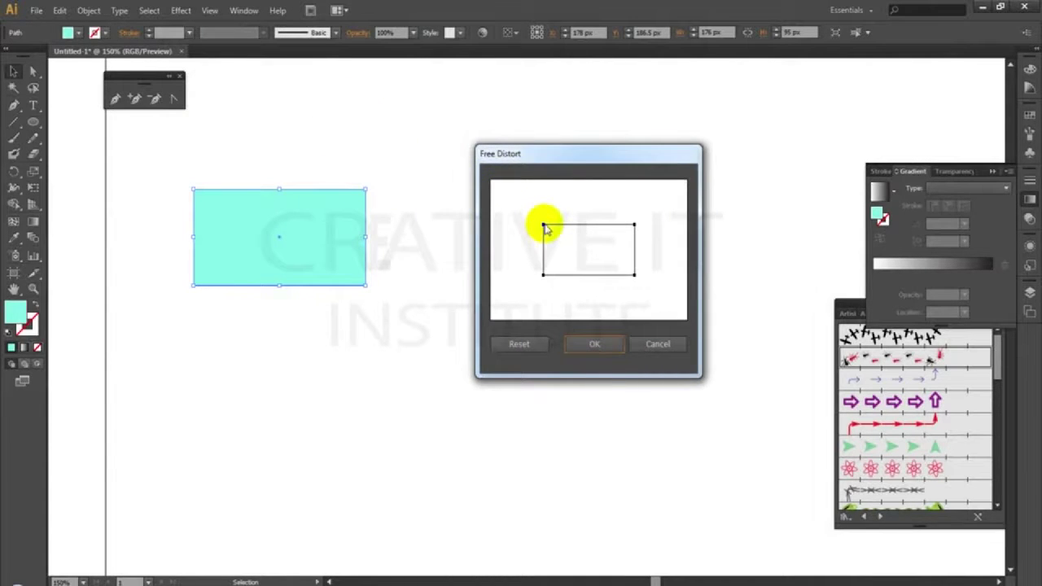
pyautogui.moveTo(544, 226); pyautogui.dragTo(567, 205)
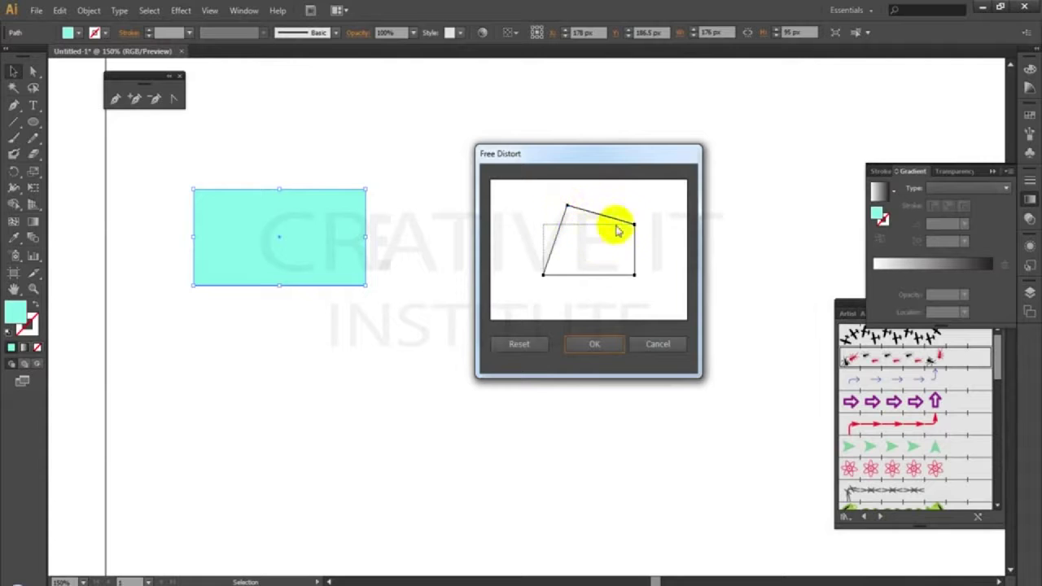
pyautogui.moveTo(634, 227); pyautogui.dragTo(619, 184)
pyautogui.click(590, 344)
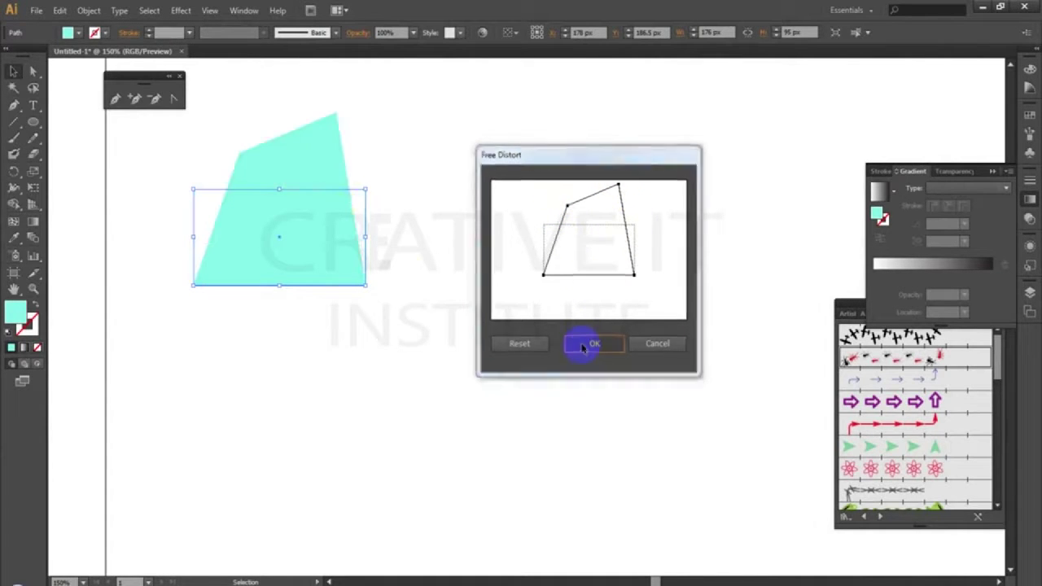
pyautogui.click(548, 258)
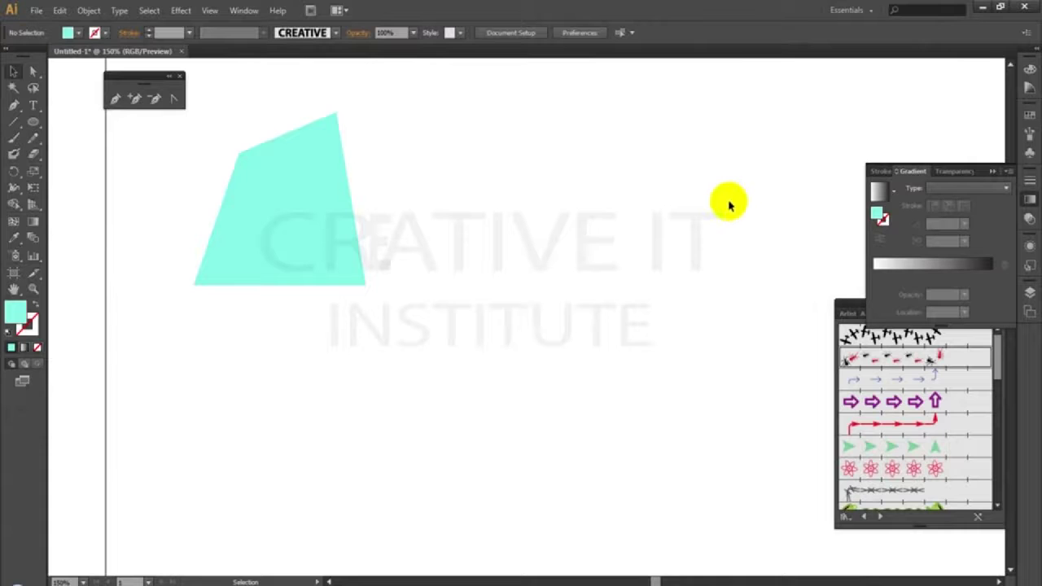
pyautogui.hotkey('ctrl', 'z')
pyautogui.hotkey('ctrl', 'z')
# - Apply the Roughen effect to the rectangle with 40% relative size, detail 19 per inch and corner points
pyautogui.click(150, 10)
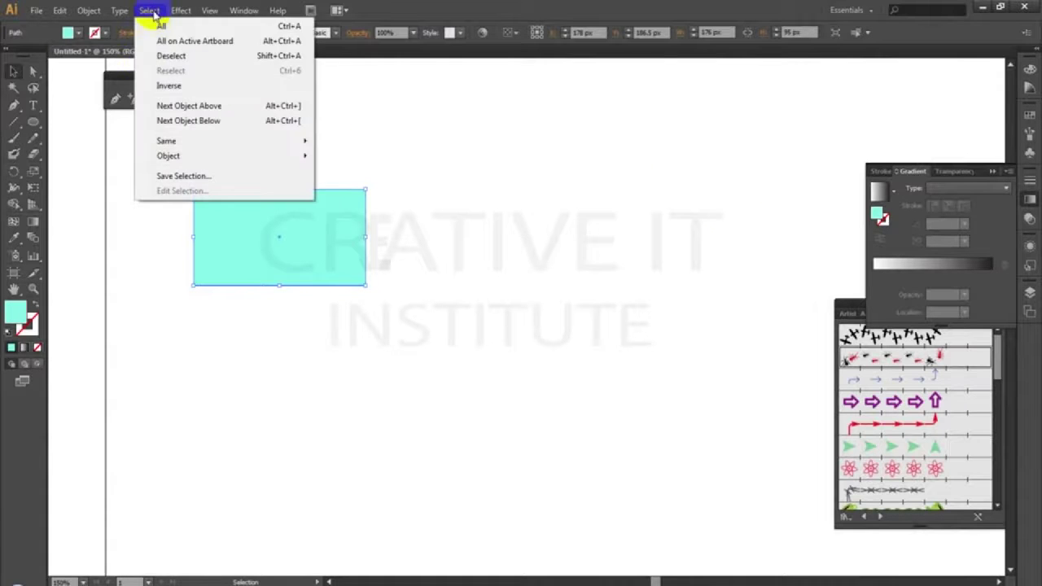
pyautogui.moveTo(181, 10)
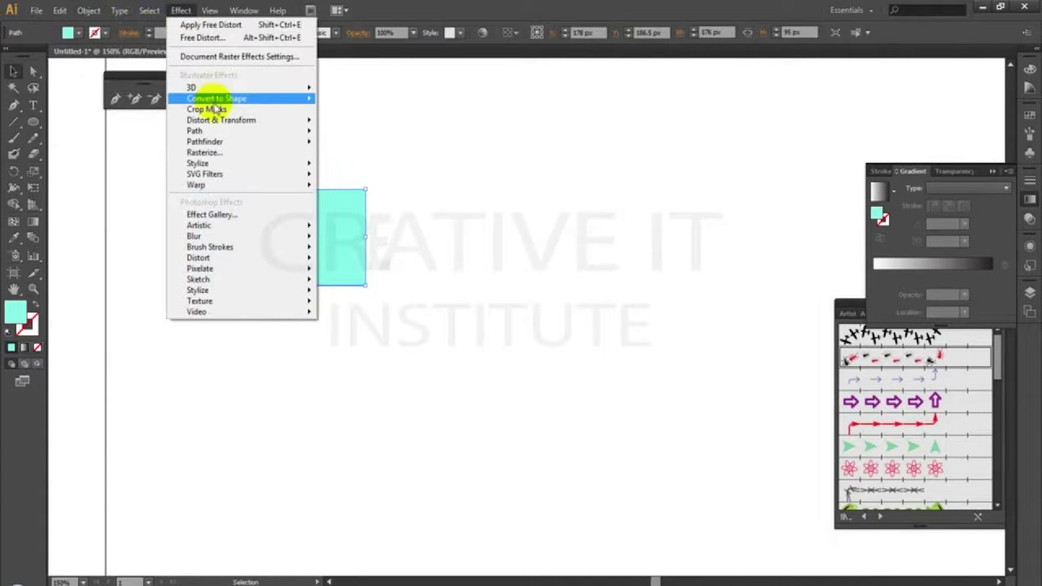
pyautogui.moveTo(223, 121)
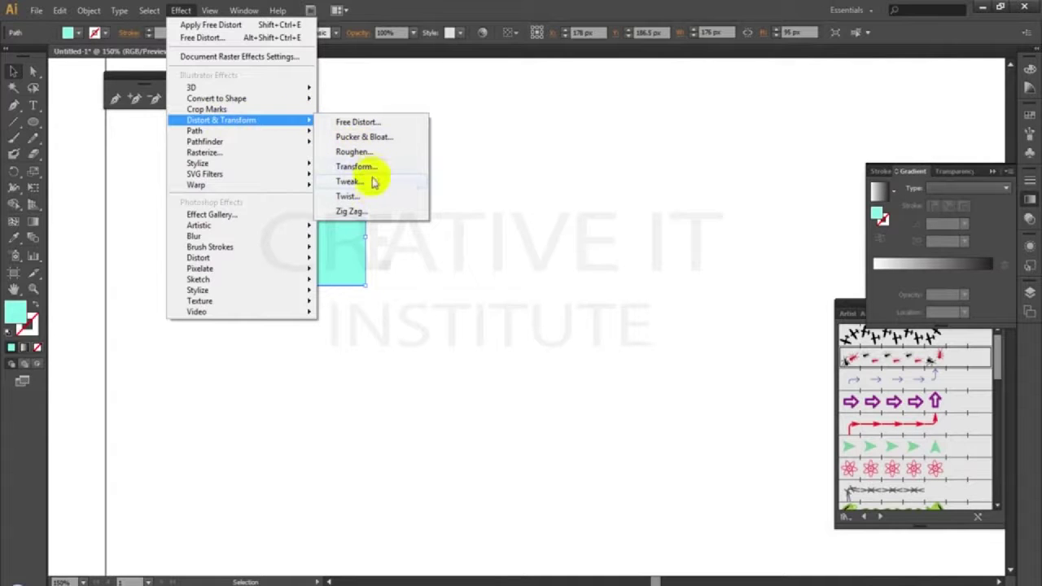
pyautogui.click(364, 152)
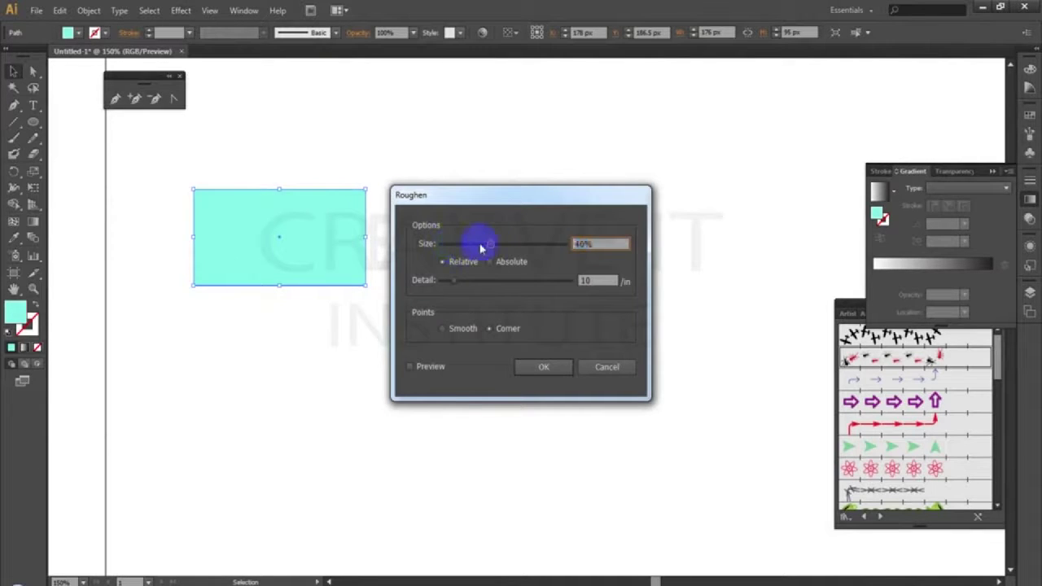
pyautogui.click(410, 367)
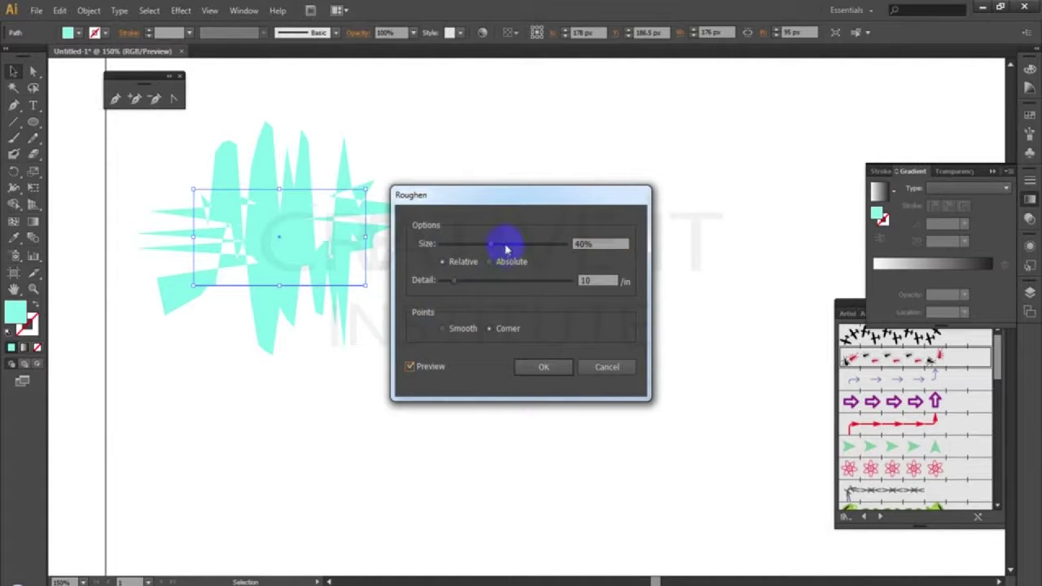
pyautogui.click(466, 281)
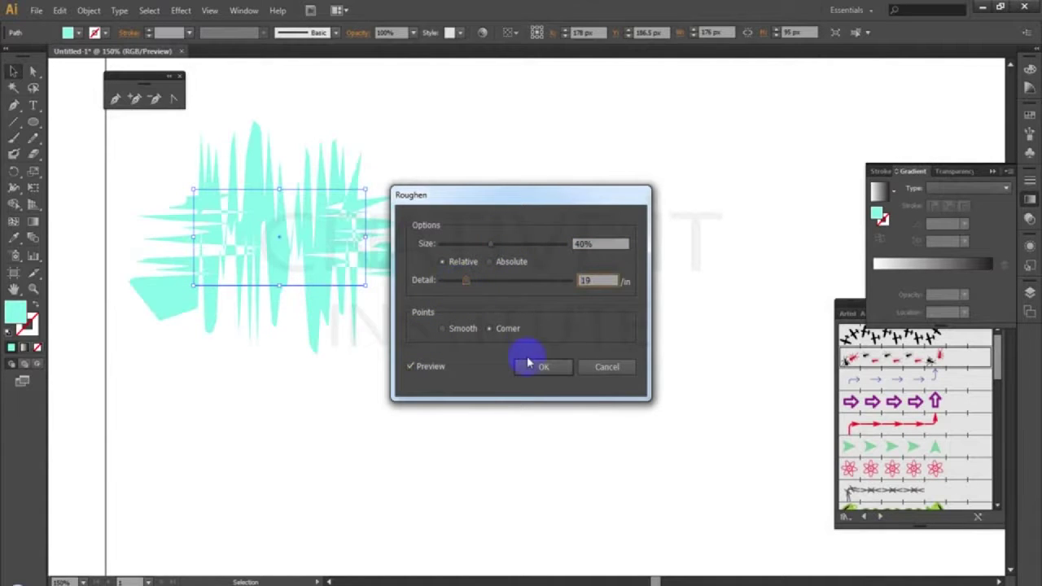
pyautogui.click(550, 372)
pyautogui.click(638, 302)
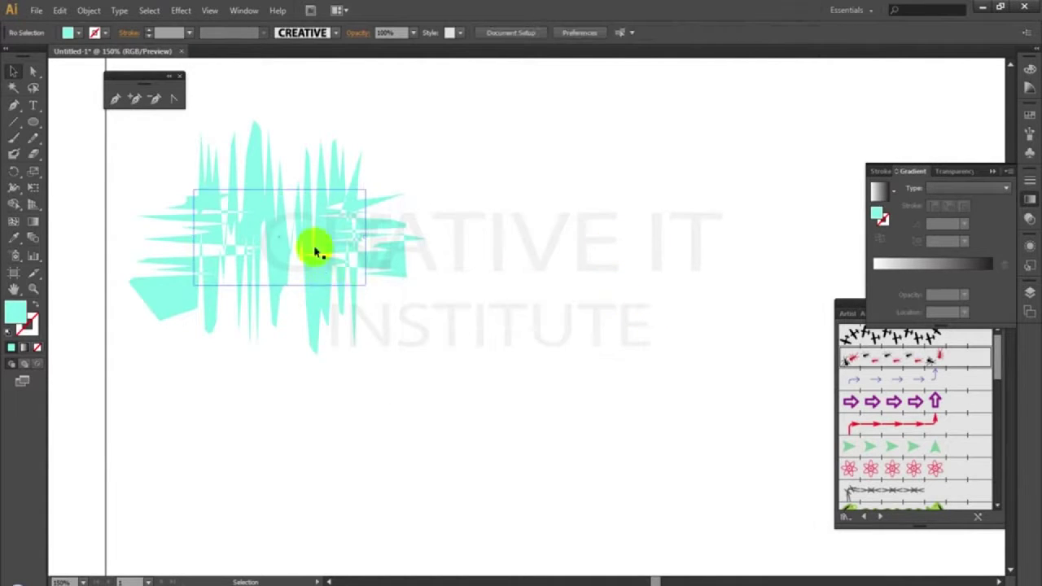
# - Move the roughened shape a short distance and undo both the move and the Roughen effect
pyautogui.moveTo(317, 249); pyautogui.dragTo(337, 289)
pyautogui.click(674, 210)
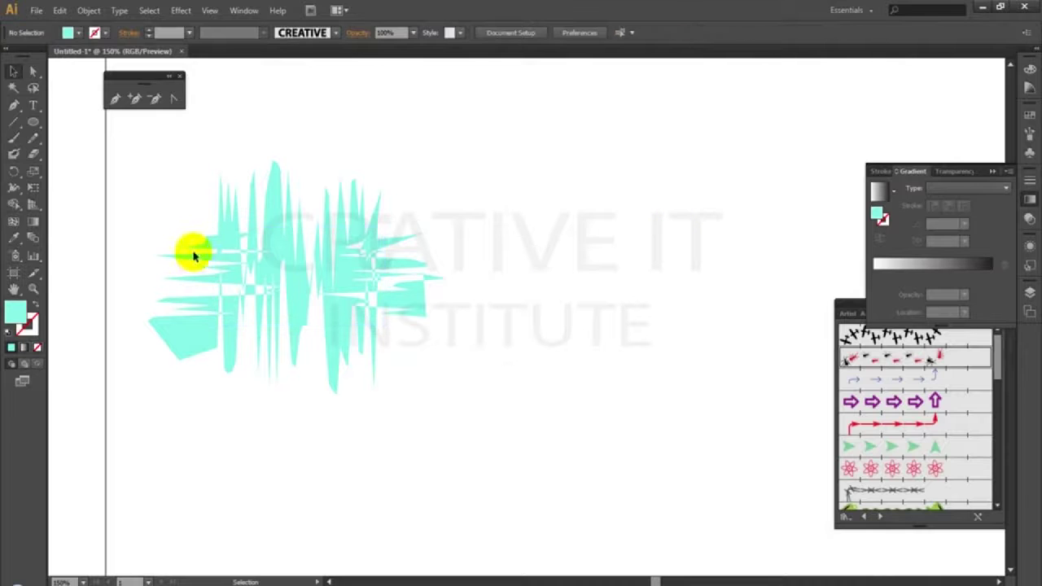
pyautogui.hotkey('ctrl', 'z')
pyautogui.hotkey('ctrl', 'z')
pyautogui.hotkey('ctrl', 'z')
pyautogui.hotkey('ctrl', 'z')
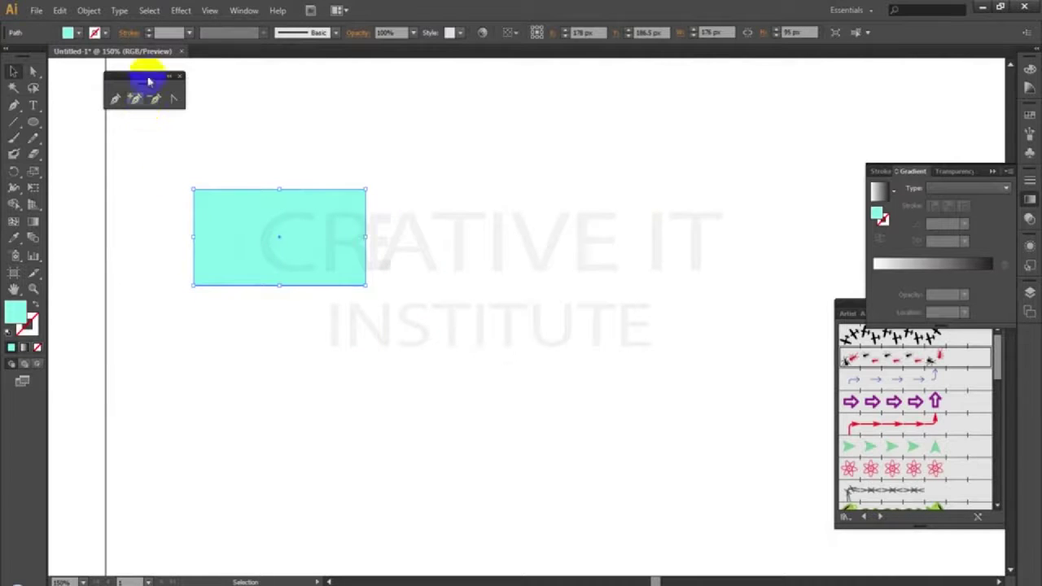
# - Apply the Zig Zag effect to the rectangle with 20 px absolute size, corner points and many more ridges per segment
pyautogui.click(187, 8)
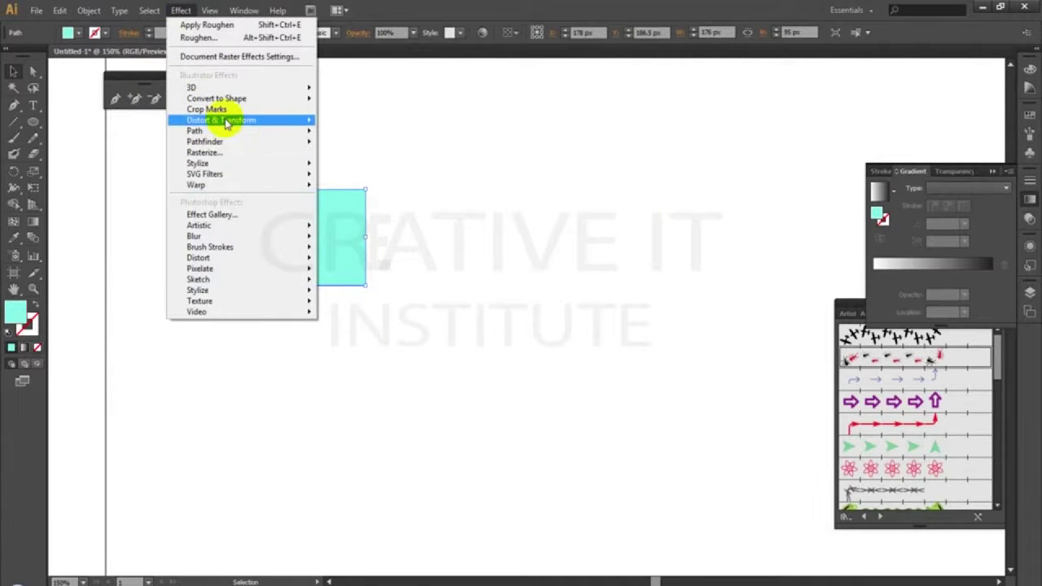
pyautogui.moveTo(314, 120)
pyautogui.click(352, 214)
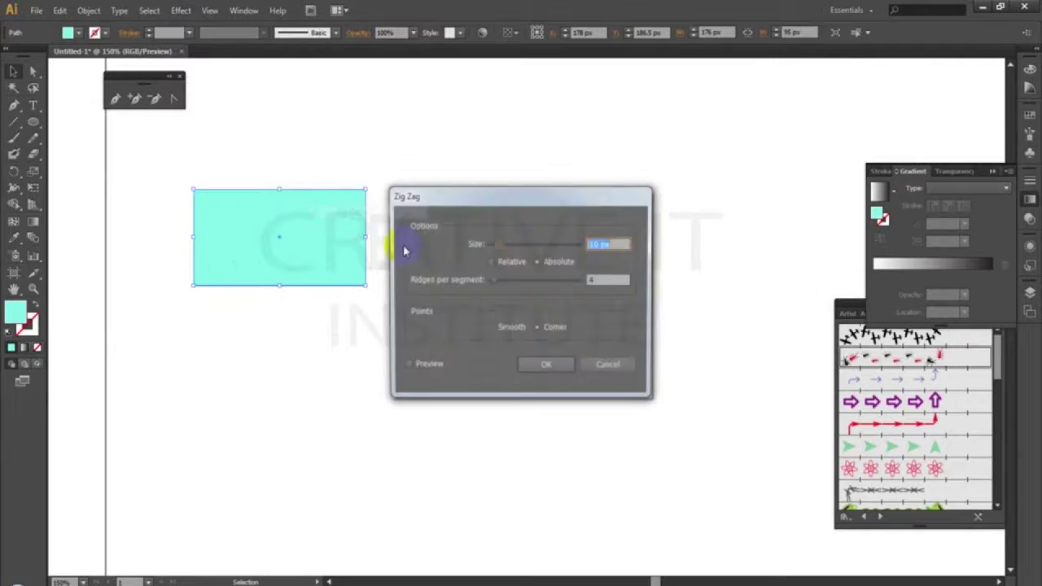
pyautogui.click(407, 366)
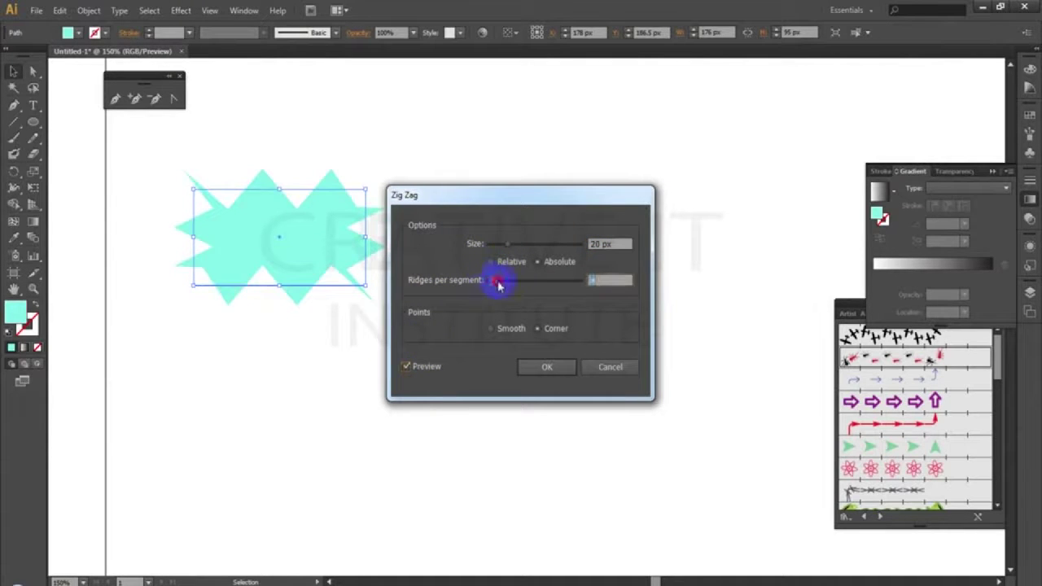
pyautogui.click(546, 368)
# - Move the zigzag shape to about X 196 px, Y 255.5 px, and undo the move and the Zig Zag effect
pyautogui.moveTo(293, 291); pyautogui.dragTo(312, 359)
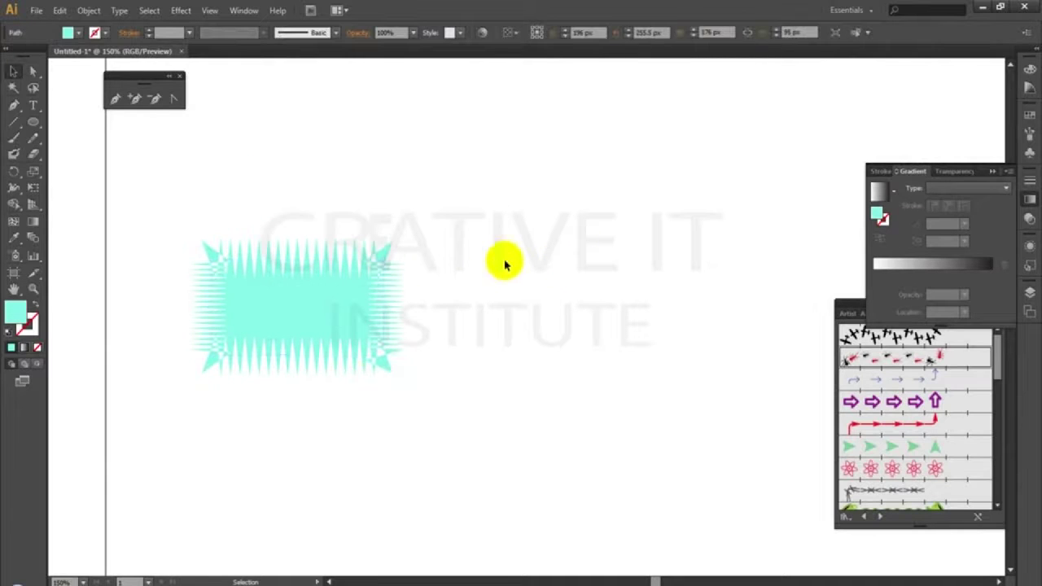
pyautogui.click(505, 264)
pyautogui.hotkey('ctrl', 'z')
pyautogui.hotkey('ctrl', 'z')
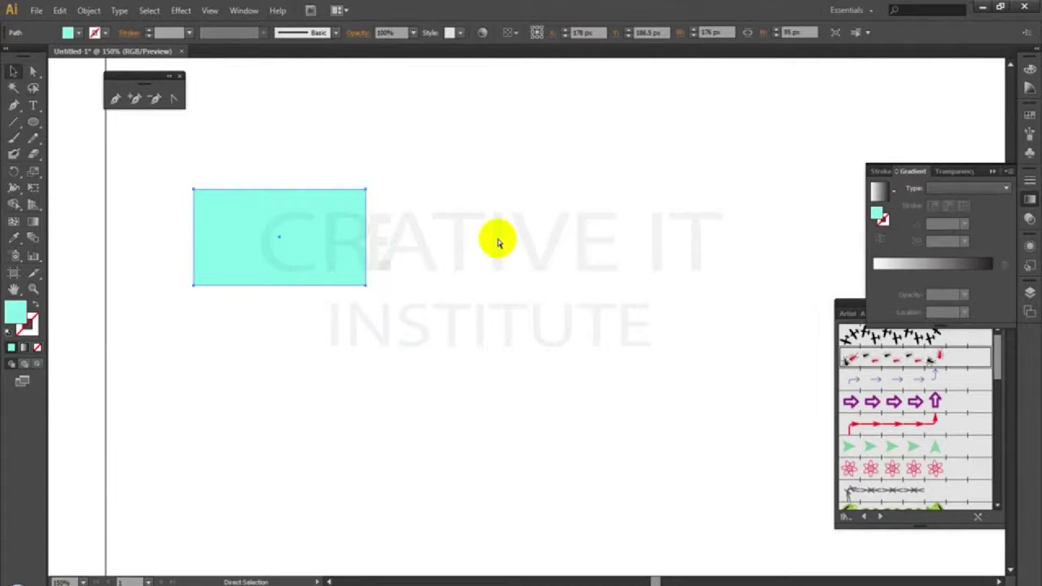
pyautogui.click(179, 10)
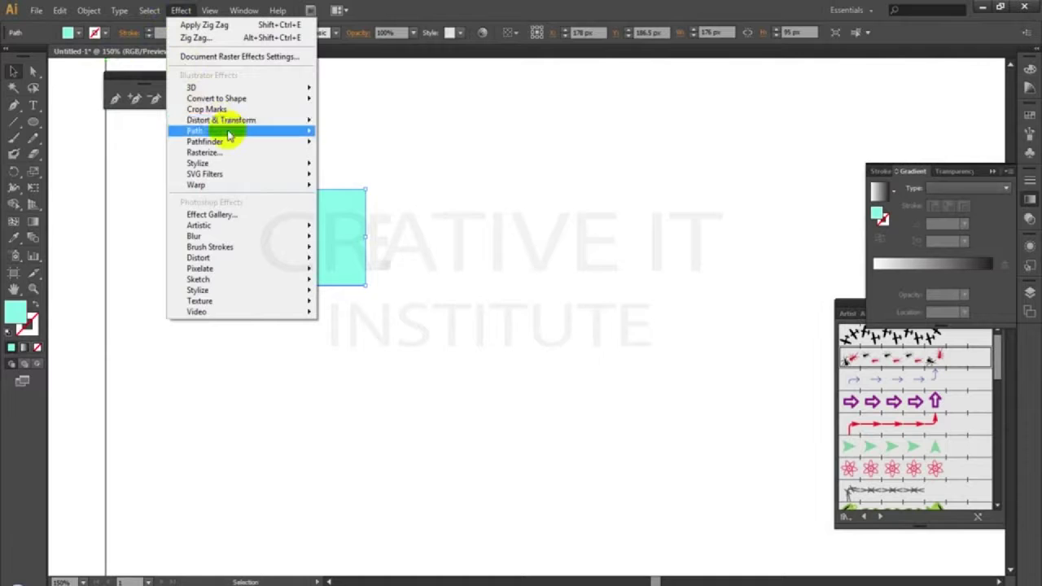
pyautogui.moveTo(245, 126)
pyautogui.moveTo(246, 134)
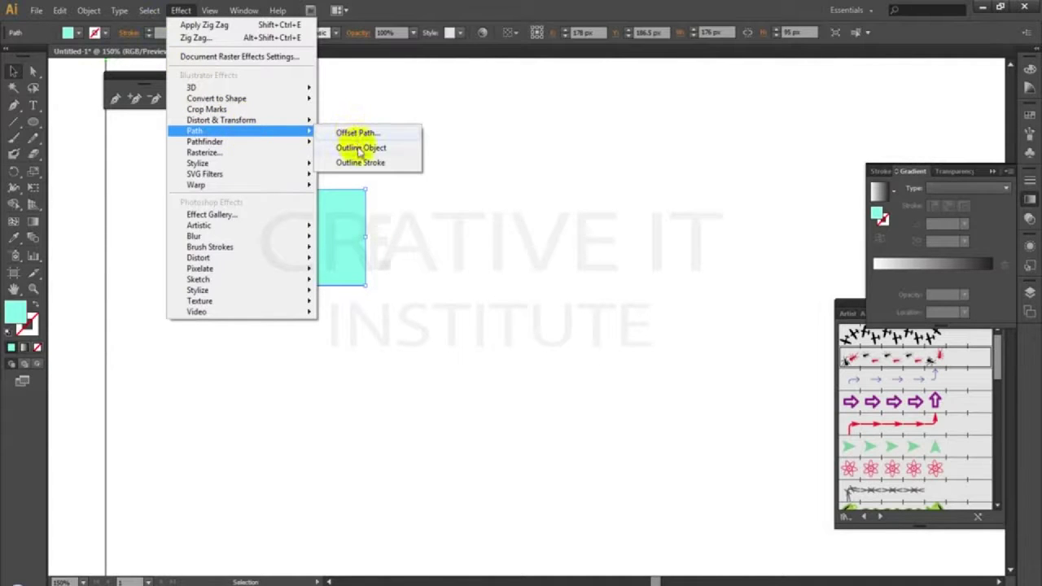
pyautogui.moveTo(81, 15)
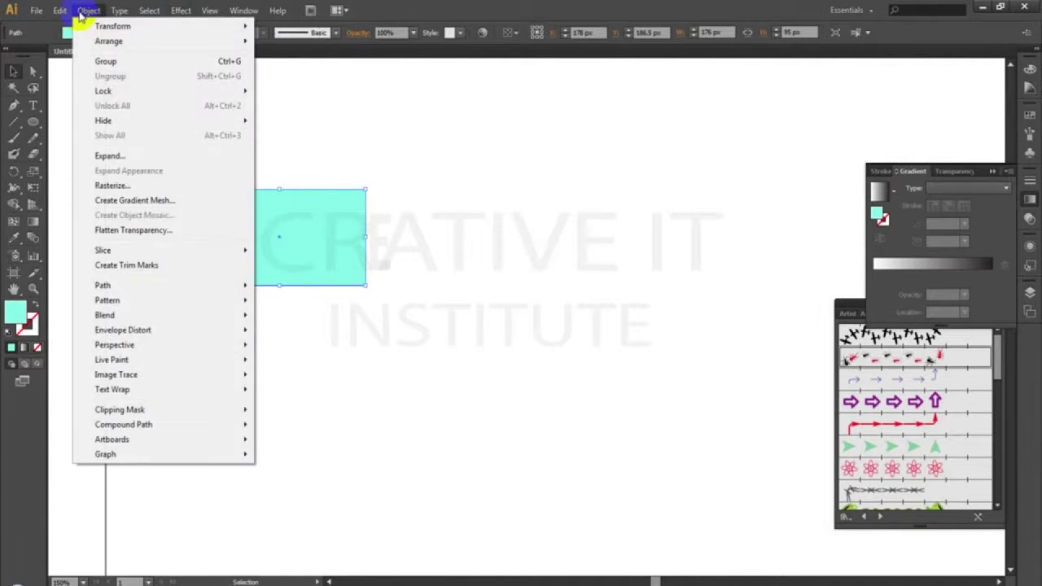
pyautogui.click(428, 8)
# - Open the Drop Shadow effect for the turquoise rectangle and turn on its preview
pyautogui.click(179, 12)
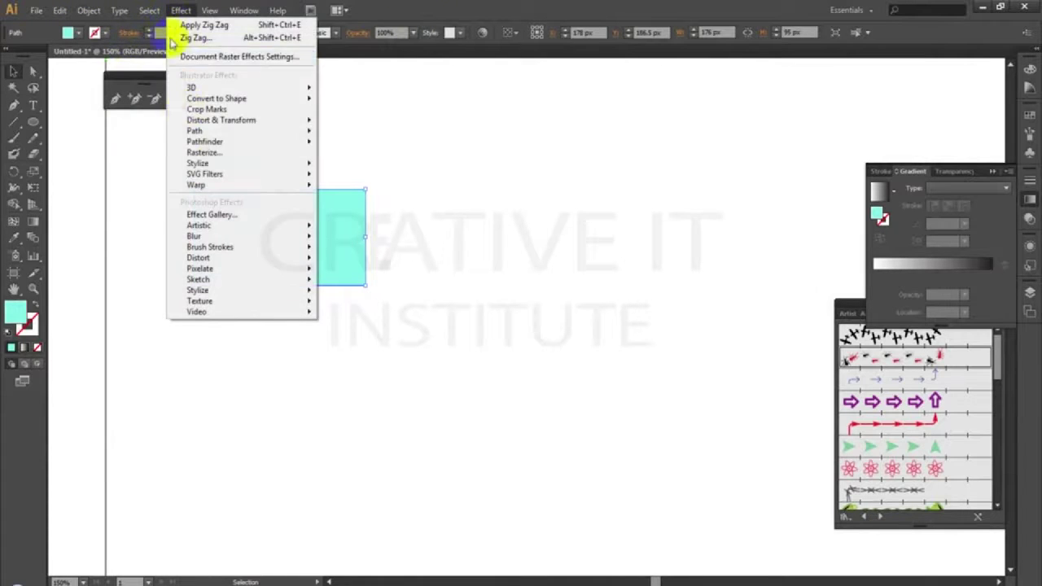
pyautogui.moveTo(225, 148)
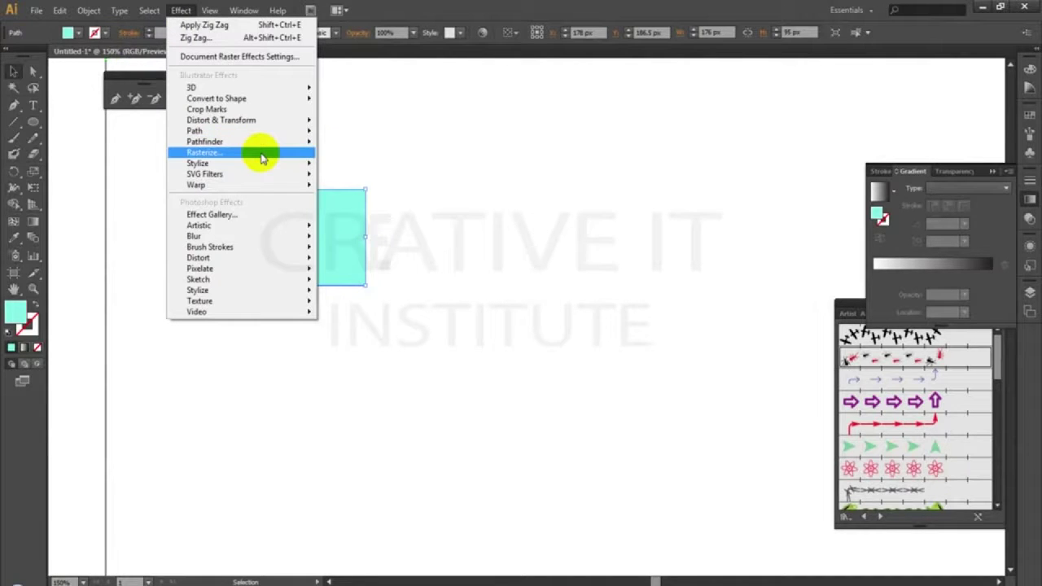
pyautogui.moveTo(260, 168)
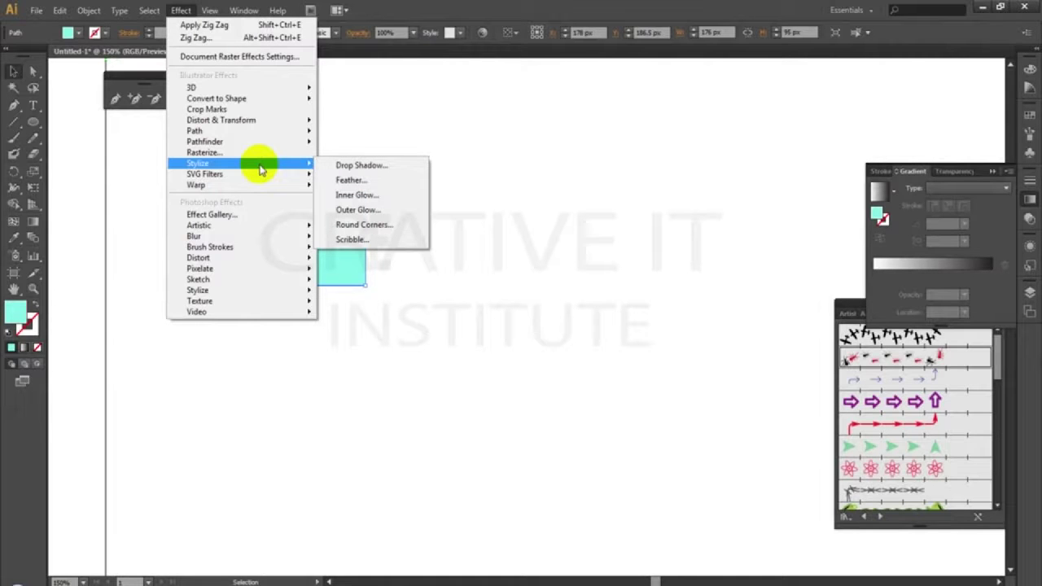
pyautogui.click(358, 165)
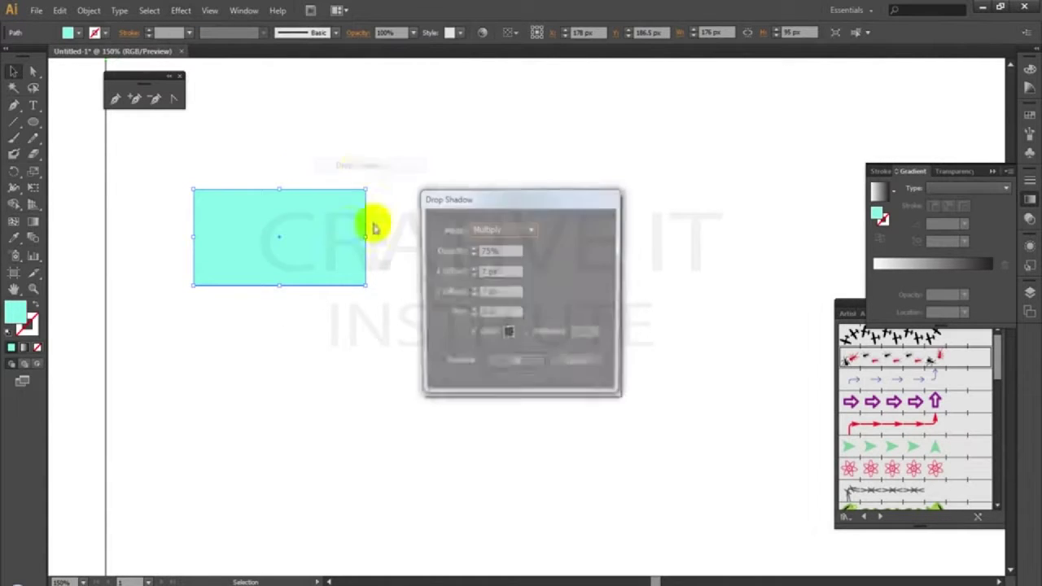
pyautogui.click(438, 364)
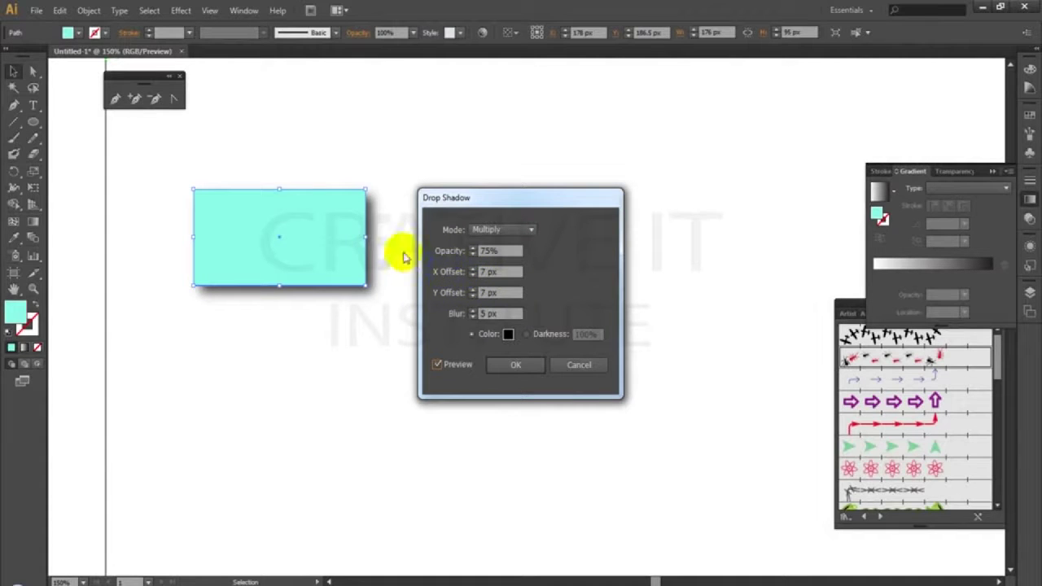
# - Try larger and smaller horizontal shadow offsets, and set the X offset to -15 px
pyautogui.click(503, 272)
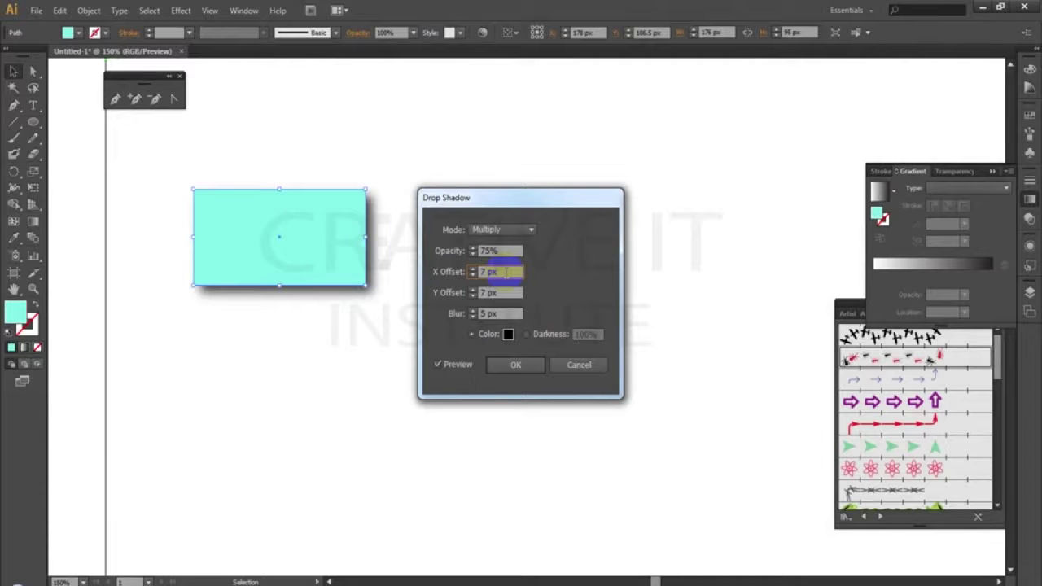
pyautogui.click(461, 573)
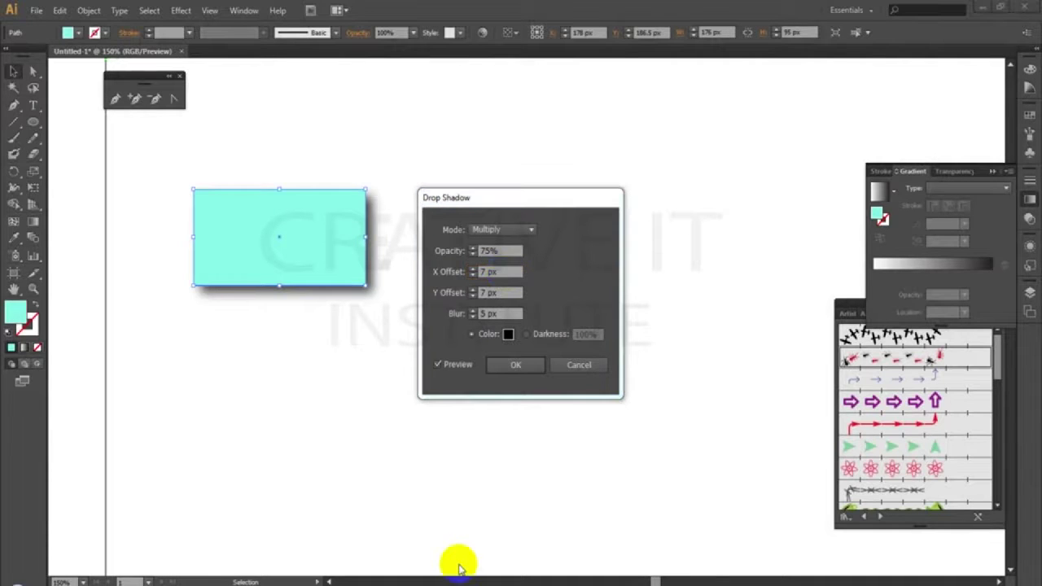
pyautogui.click(444, 293)
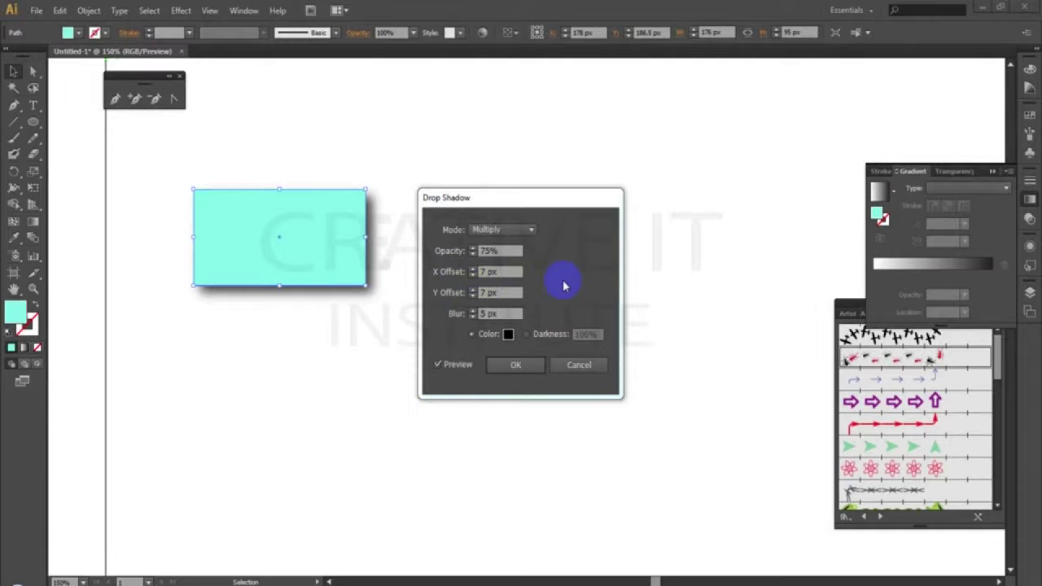
pyautogui.click(505, 273)
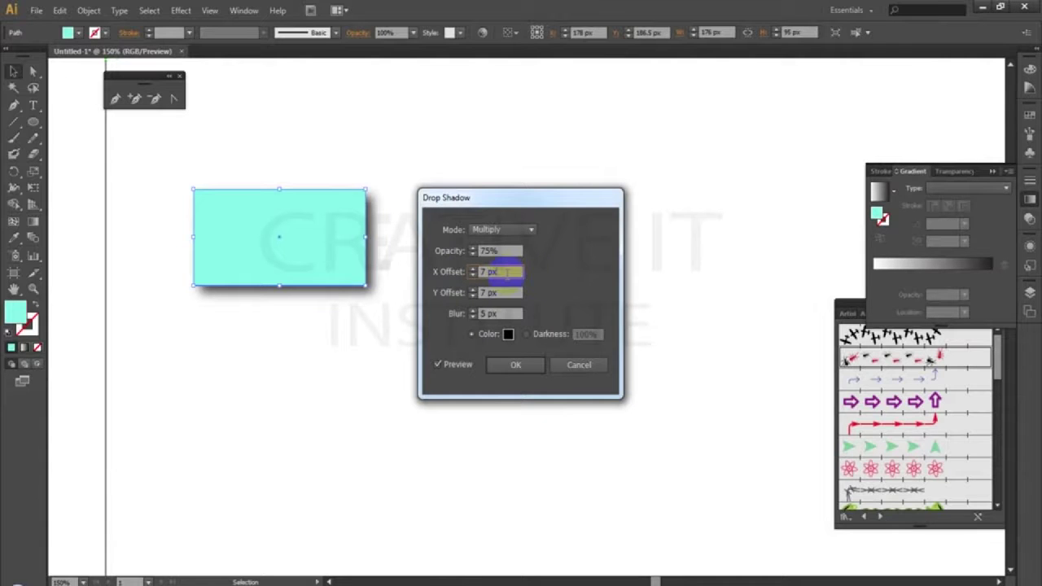
pyautogui.press('Up')
pyautogui.press('Up')
pyautogui.press('Up')
pyautogui.press('Up')
pyautogui.press('Up')
pyautogui.press('Up')
pyautogui.press('Up')
pyautogui.press('Up')
pyautogui.press('Up')
pyautogui.press('Up')
pyautogui.press('Up')
pyautogui.press('Up')
pyautogui.press('Up')
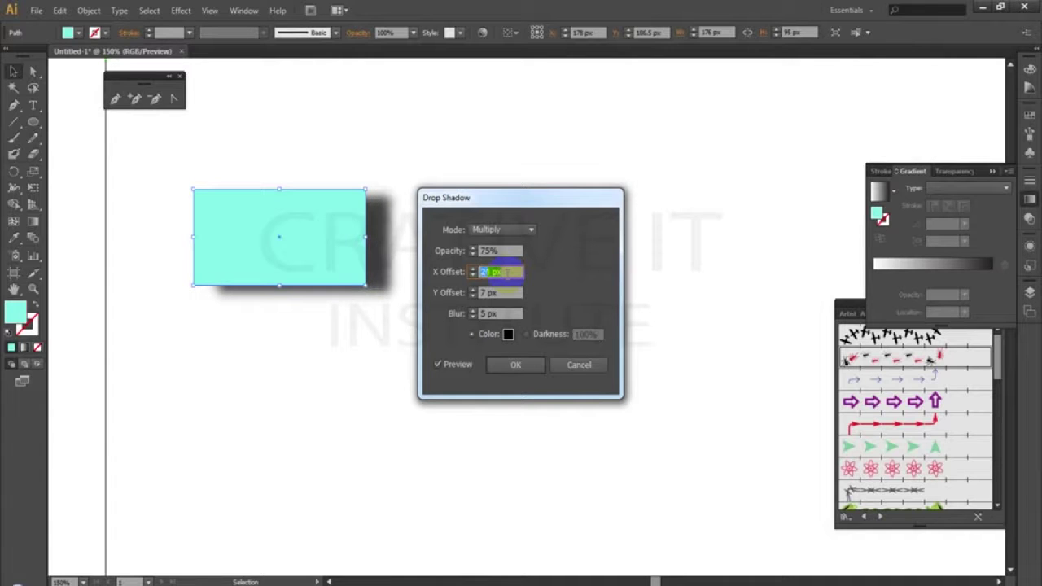
pyautogui.press('Down')
pyautogui.press('Down')
pyautogui.press('Down')
pyautogui.press('Down')
pyautogui.press('Down')
pyautogui.press('Down')
pyautogui.press('Down')
pyautogui.press('Down')
pyautogui.press('Down')
pyautogui.press('Down')
pyautogui.press('Down')
pyautogui.press('Down')
pyautogui.press('Down')
pyautogui.press('Down')
pyautogui.press('Down')
pyautogui.press('Down')
pyautogui.press('Down')
pyautogui.press('Down')
pyautogui.press('Down')
pyautogui.press('Down')
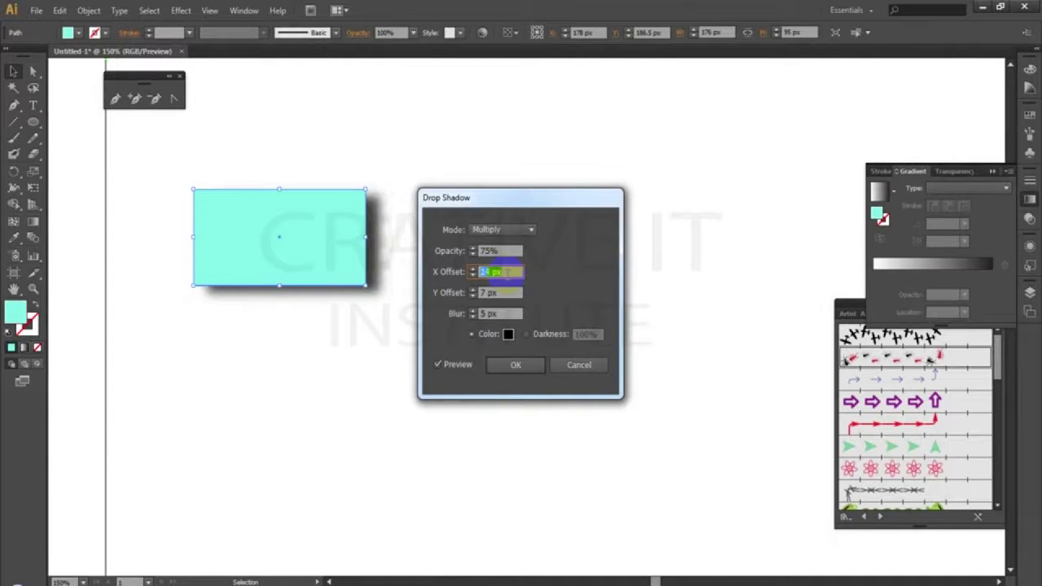
pyautogui.press('Down')
pyautogui.press('Down')
pyautogui.press('Down')
pyautogui.press('Down')
pyautogui.press('Down')
pyautogui.press('Down')
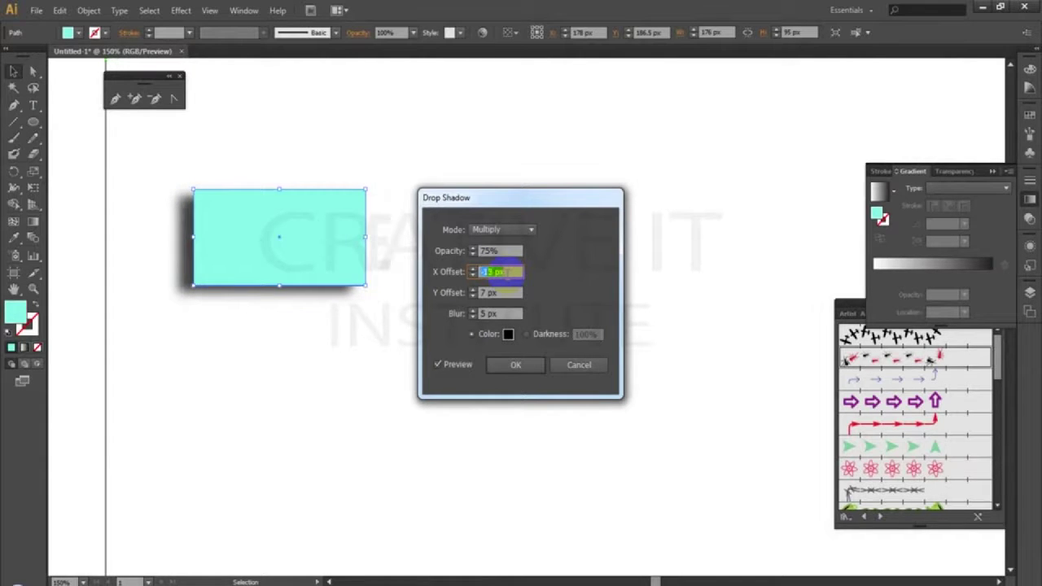
pyautogui.press('Down')
pyautogui.press('Down')
# - Try positive and negative vertical shadow offsets, and set the Y offset to -13 px
pyautogui.click(506, 293)
pyautogui.press('Up')
pyautogui.press('Up')
pyautogui.press('Up')
pyautogui.press('Up')
pyautogui.press('Up')
pyautogui.press('Up')
pyautogui.press('Up')
pyautogui.press('Up')
pyautogui.press('Up')
pyautogui.press('Up')
pyautogui.press('Up')
pyautogui.press('Up')
pyautogui.press('Up')
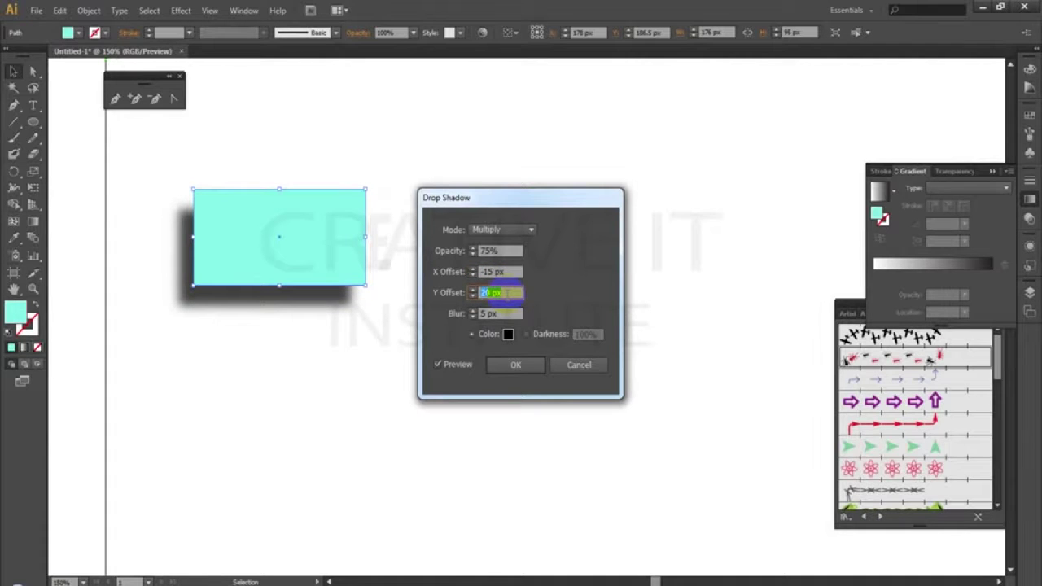
pyautogui.click(492, 368)
pyautogui.click(508, 319)
pyautogui.press('Down')
pyautogui.press('Down')
pyautogui.press('Down')
pyautogui.press('Down')
pyautogui.press('Down')
pyautogui.press('Down')
pyautogui.press('Down')
pyautogui.press('Down')
pyautogui.press('Down')
pyautogui.press('Down')
pyautogui.press('Down')
pyautogui.press('Down')
pyautogui.press('Down')
pyautogui.press('Down')
pyautogui.press('Down')
pyautogui.press('Down')
pyautogui.press('Down')
pyautogui.press('Down')
pyautogui.press('Down')
pyautogui.press('Down')
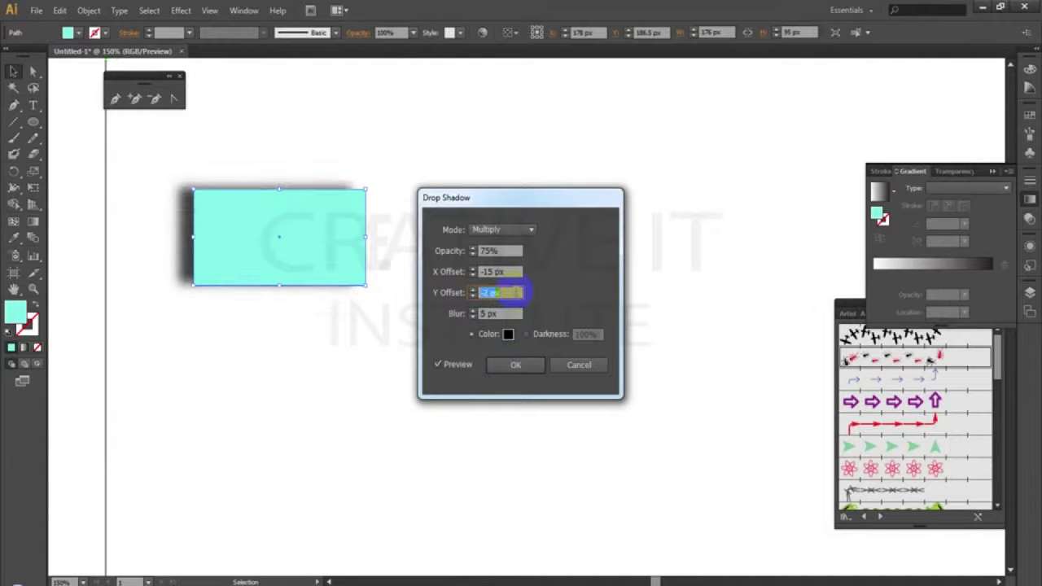
pyautogui.press('Up')
pyautogui.press('Up')
pyautogui.press('Up')
pyautogui.press('Up')
pyautogui.press('Up')
pyautogui.press('Up')
pyautogui.press('Up')
pyautogui.press('Up')
pyautogui.press('Up')
pyautogui.press('Up')
pyautogui.press('Up')
pyautogui.press('Up')
pyautogui.press('Up')
pyautogui.press('Up')
pyautogui.press('Up')
pyautogui.press('Up')
pyautogui.press('Up')
pyautogui.press('Up')
pyautogui.press('Up')
pyautogui.press('Up')
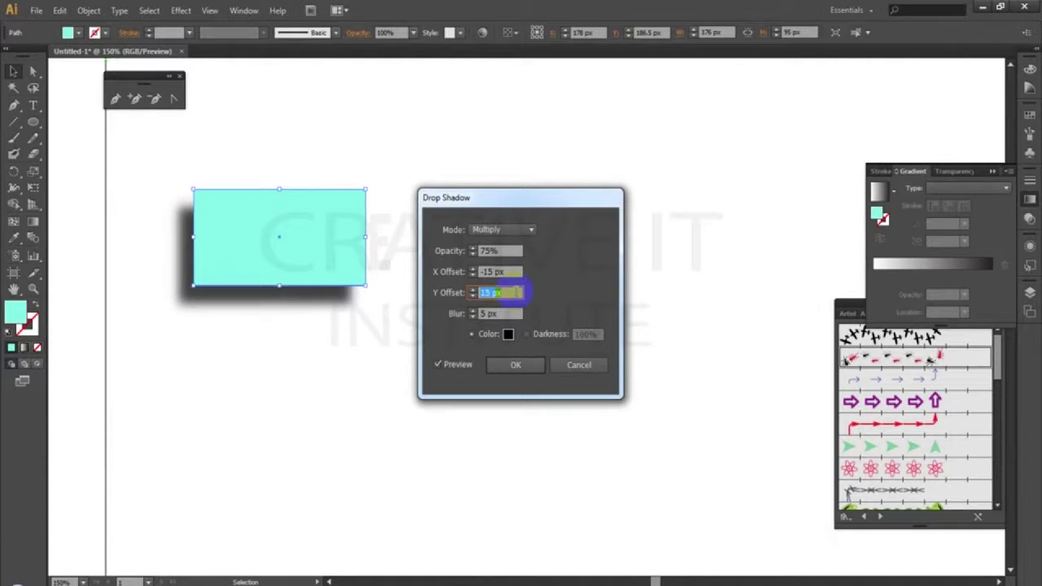
pyautogui.press('Down')
pyautogui.press('Down')
pyautogui.press('Down')
pyautogui.press('Down')
pyautogui.press('Down')
pyautogui.press('Down')
pyautogui.press('Down')
pyautogui.press('Down')
pyautogui.press('Down')
pyautogui.press('Down')
pyautogui.press('Down')
pyautogui.press('Down')
pyautogui.press('Down')
pyautogui.press('Down')
pyautogui.press('Down')
pyautogui.press('Down')
pyautogui.press('Down')
pyautogui.press('Down')
pyautogui.press('Down')
pyautogui.press('Down')
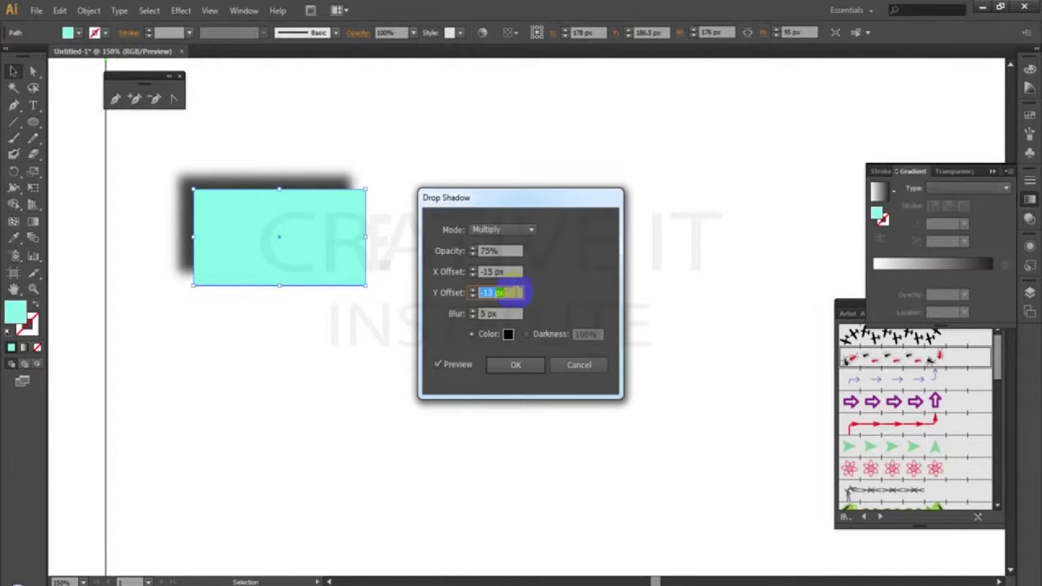
# - Try sharper and softer shadow edges, set the blur to 10 px, and apply the Drop Shadow effect
pyautogui.click(495, 251)
pyautogui.click(489, 313)
pyautogui.press('Up')
pyautogui.press('Up')
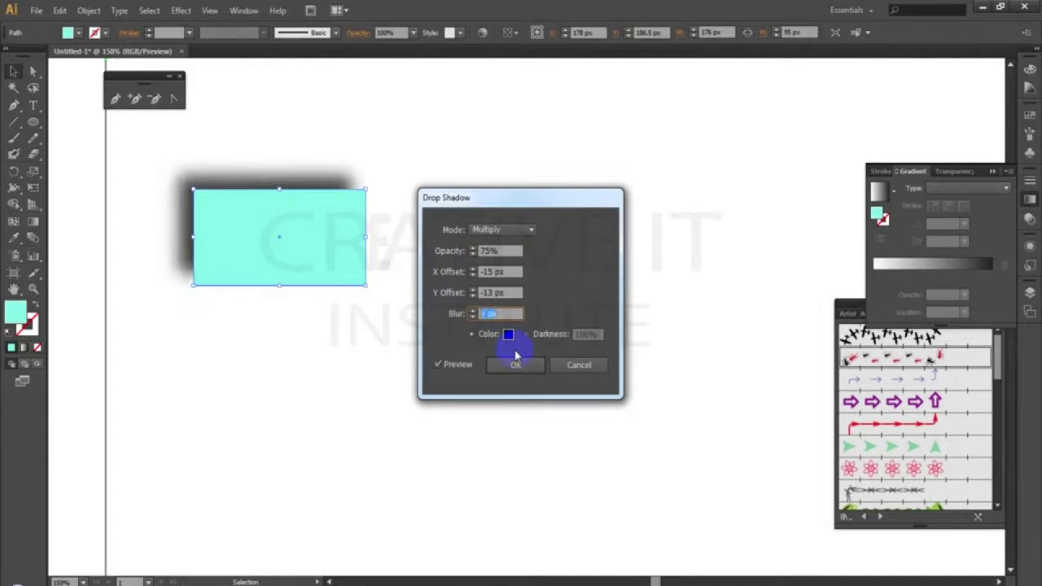
pyautogui.press('Up')
pyautogui.press('Up')
pyautogui.press('Up')
pyautogui.press('Up')
pyautogui.press('Up')
pyautogui.press('Down')
pyautogui.press('Down')
pyautogui.press('Down')
pyautogui.press('Down')
pyautogui.press('Down')
pyautogui.press('Down')
pyautogui.press('Down')
pyautogui.press('Down')
pyautogui.press('Down')
pyautogui.press('Down')
pyautogui.press('Down')
pyautogui.press('Down')
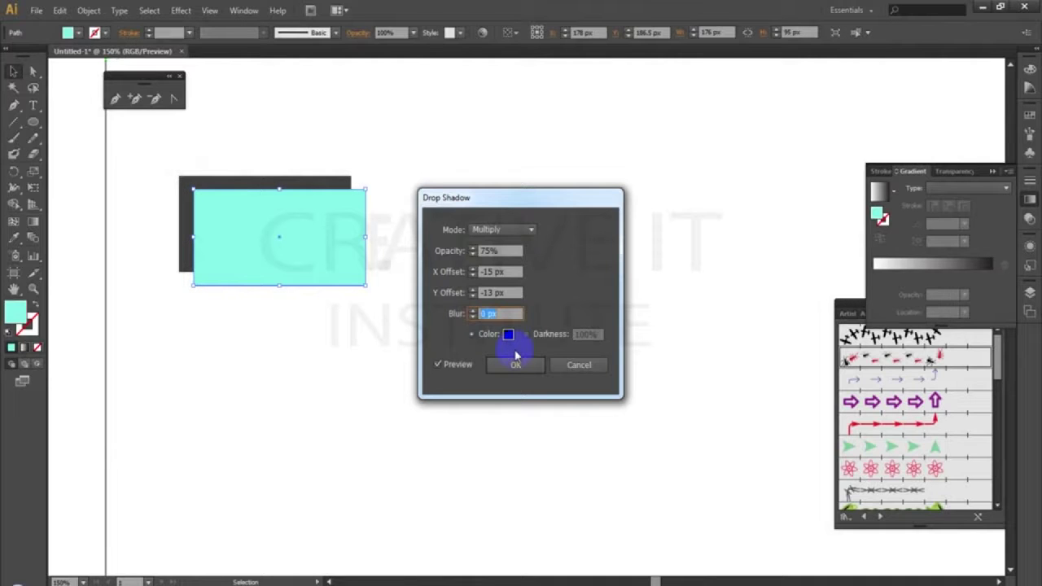
pyautogui.press('Up')
pyautogui.press('Up')
pyautogui.press('Up')
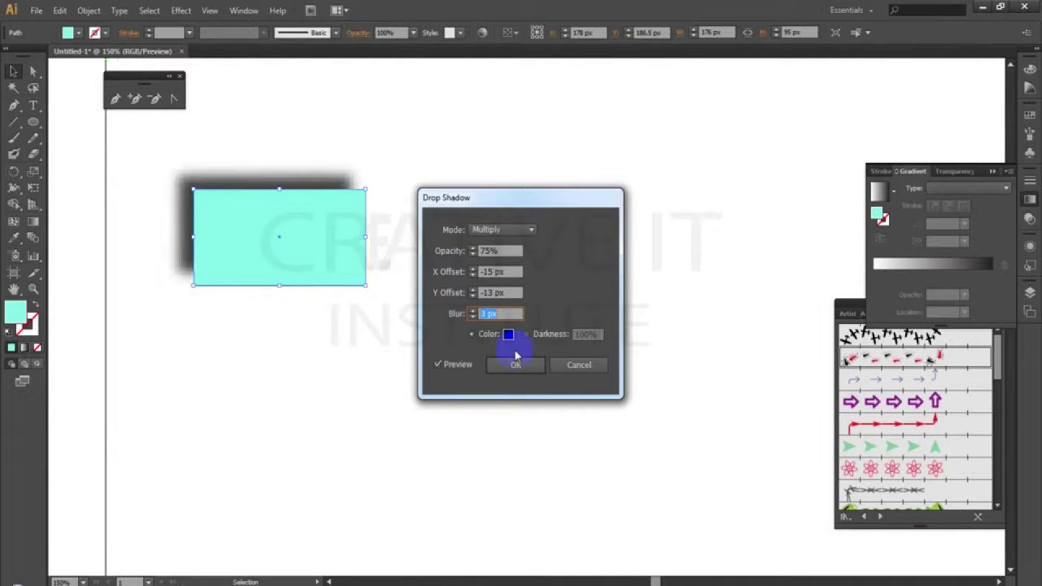
pyautogui.press('Up')
pyautogui.press('Up')
pyautogui.press('Up')
pyautogui.press('Up')
pyautogui.press('Up')
pyautogui.press('Up')
pyautogui.press('Up')
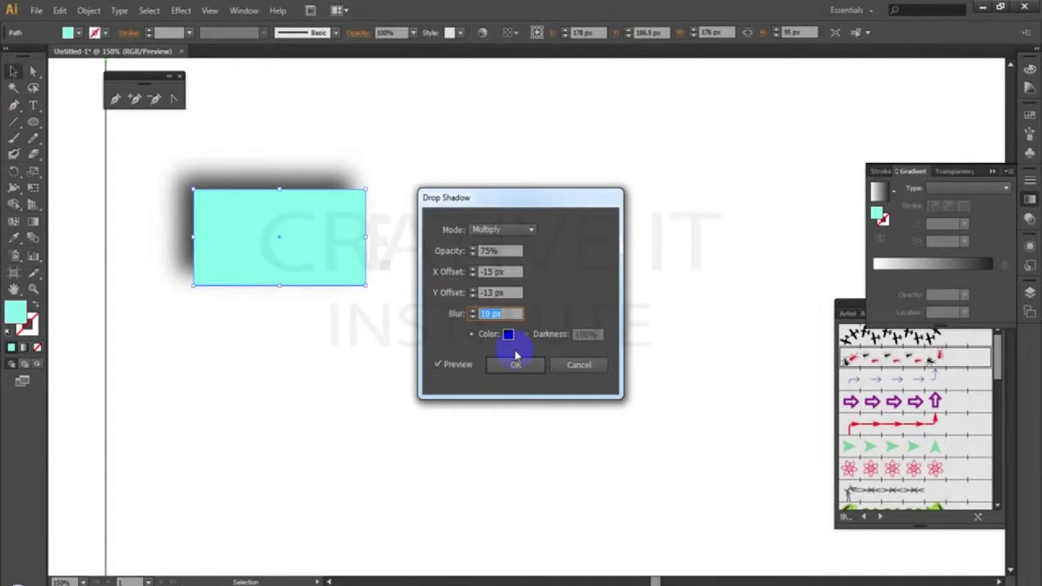
pyautogui.click(509, 366)
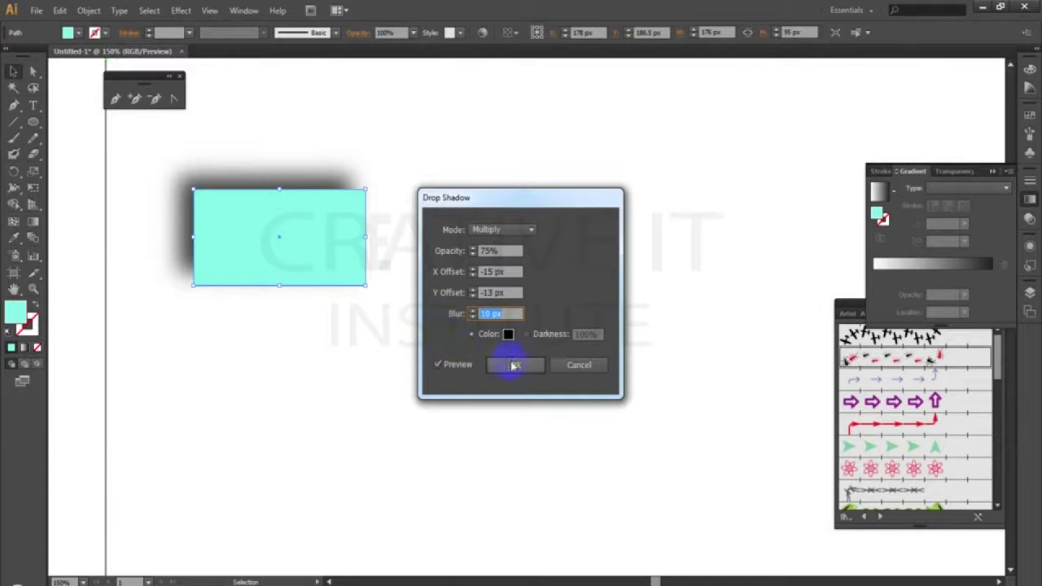
# - Undo the Drop Shadow effect on the turquoise rectangle
pyautogui.moveTo(565, 375); pyautogui.dragTo(533, 372)
pyautogui.hotkey('ctrl', 'z')
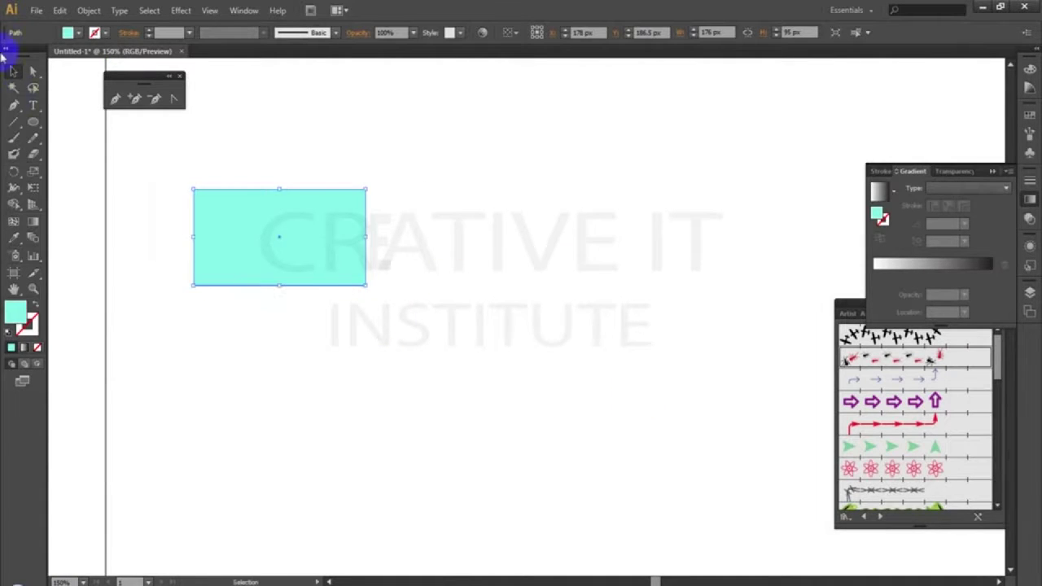
# - Apply a Feather effect with a 29 px radius to the turquoise rectangle, with the preview turned on
pyautogui.click(192, 9)
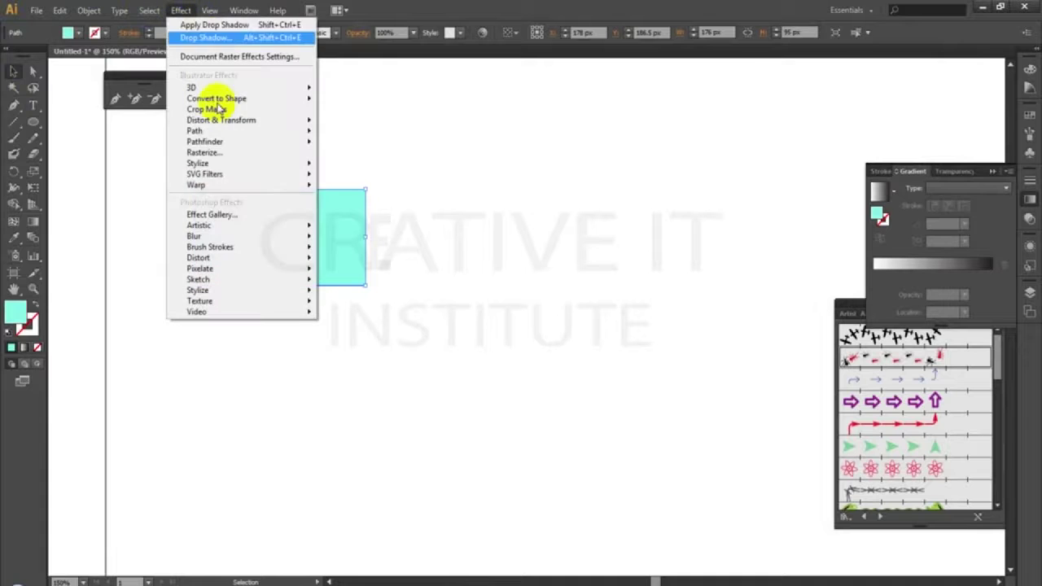
pyautogui.moveTo(224, 163)
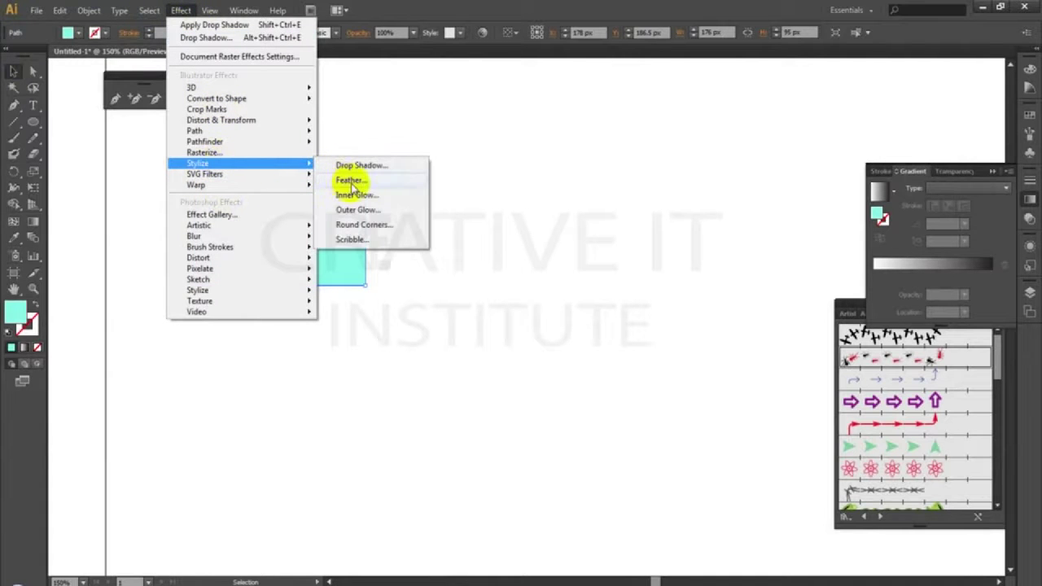
pyautogui.click(349, 181)
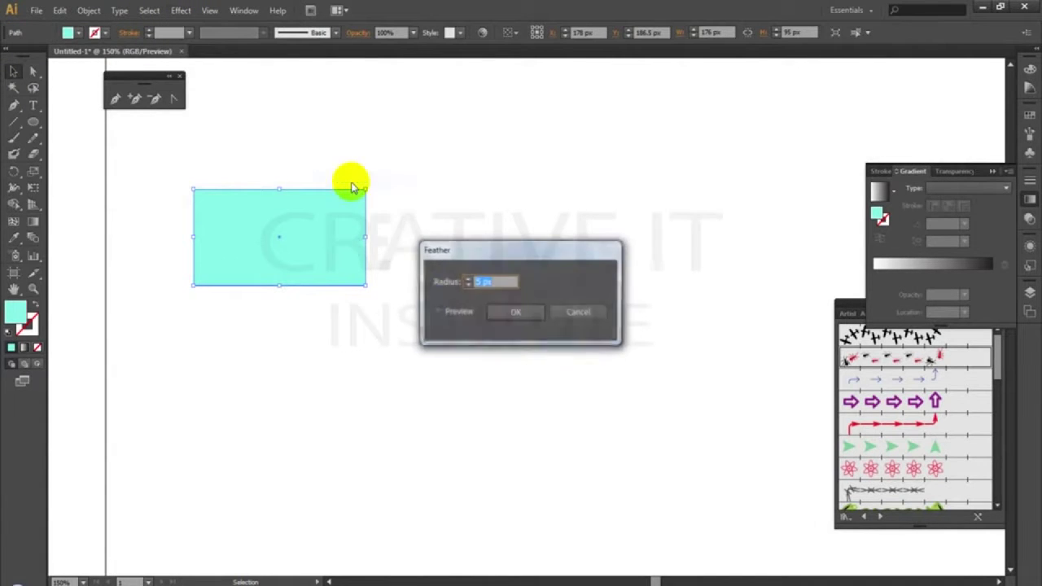
pyautogui.click(439, 315)
pyautogui.click(486, 283)
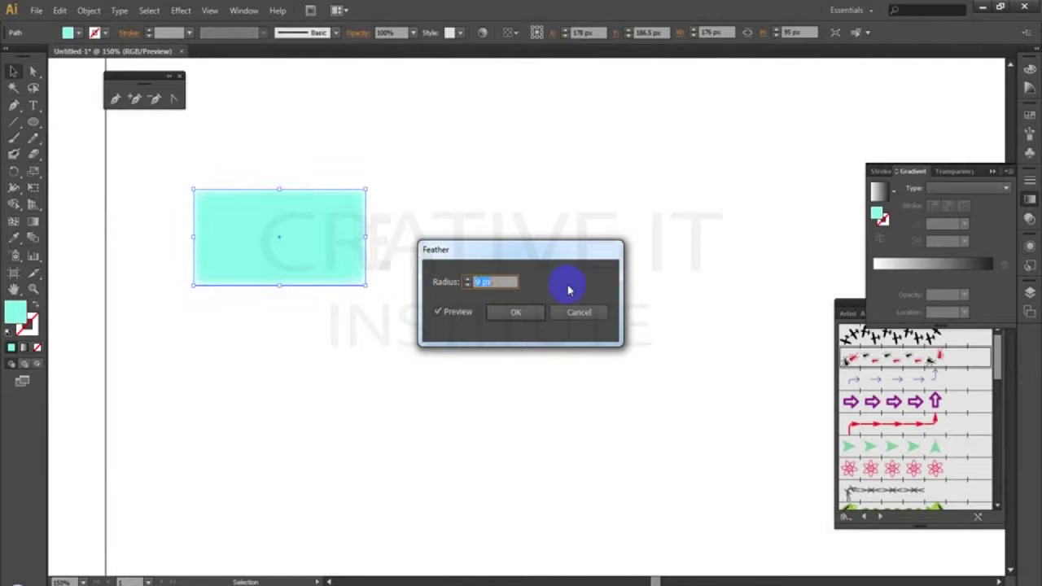
pyautogui.press('Up')
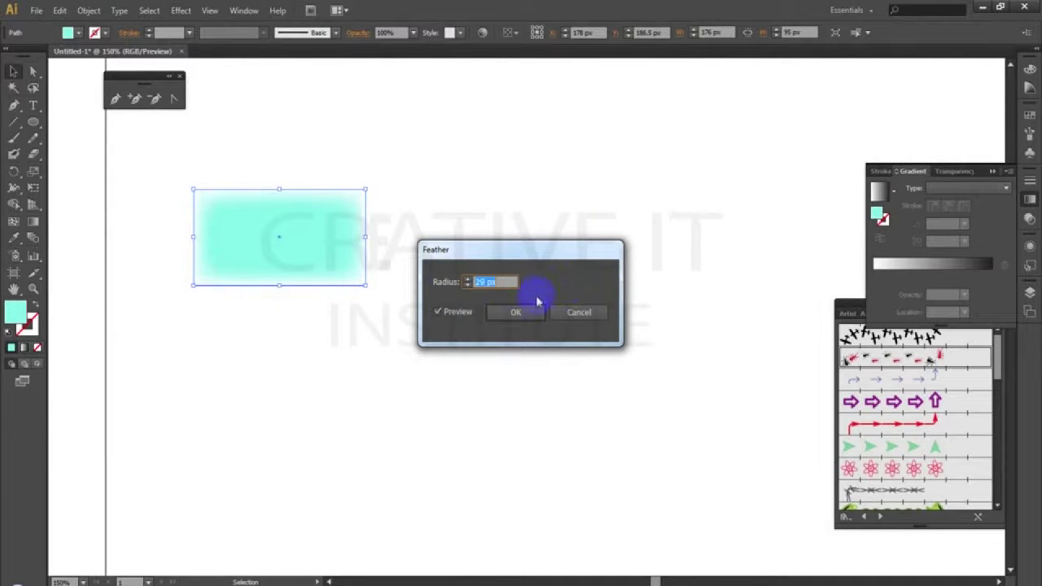
pyautogui.click(529, 311)
# - Move the feathered rectangle slightly to check its soft edges, and undo both the move and the Feather effect
pyautogui.moveTo(309, 259); pyautogui.dragTo(395, 286)
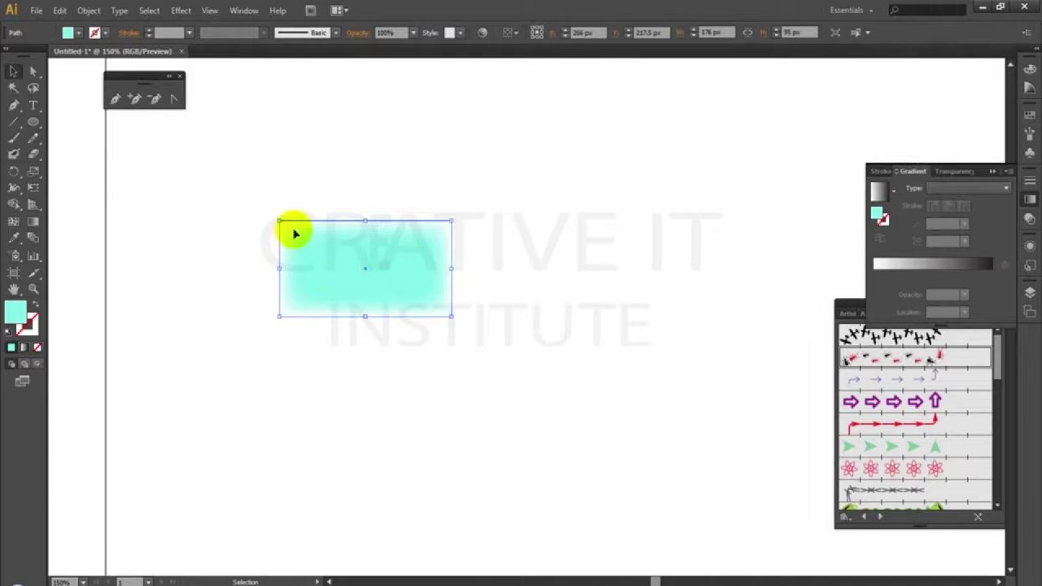
pyautogui.click(610, 279)
pyautogui.click(349, 292)
pyautogui.hotkey('ctrl', 'z')
pyautogui.hotkey('ctrl', 'z')
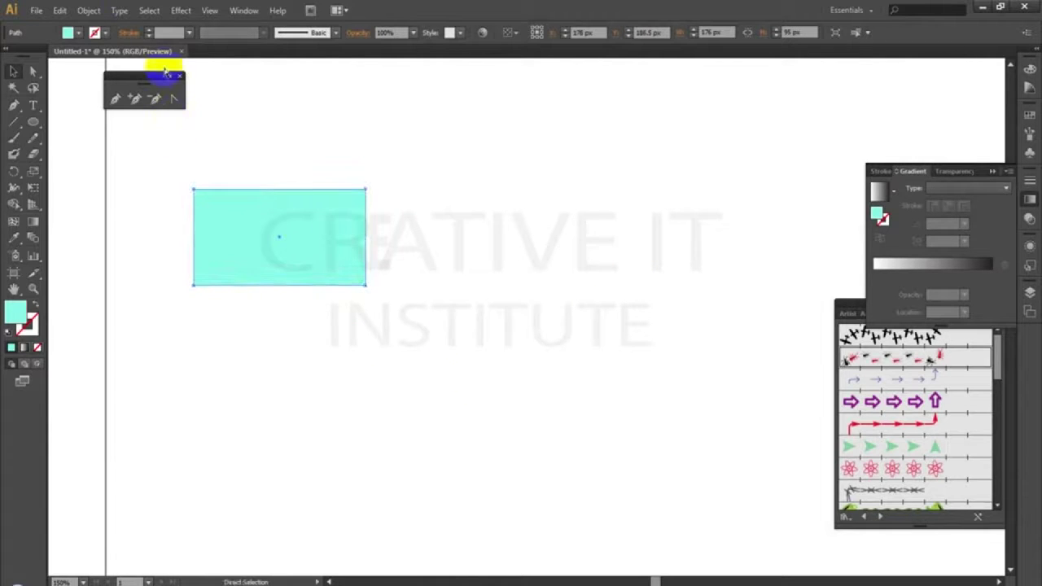
pyautogui.click(148, 9)
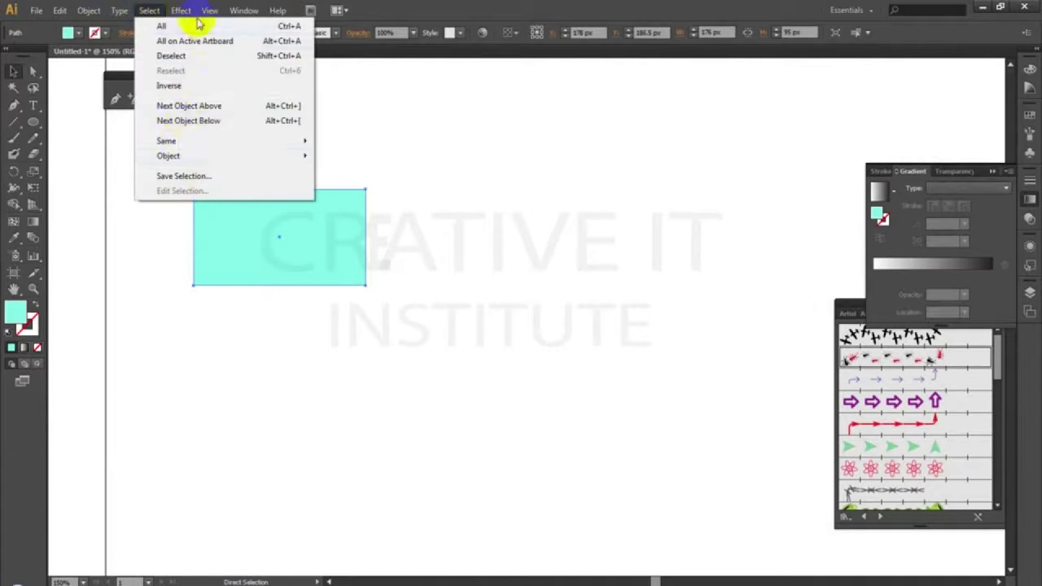
pyautogui.moveTo(181, 10)
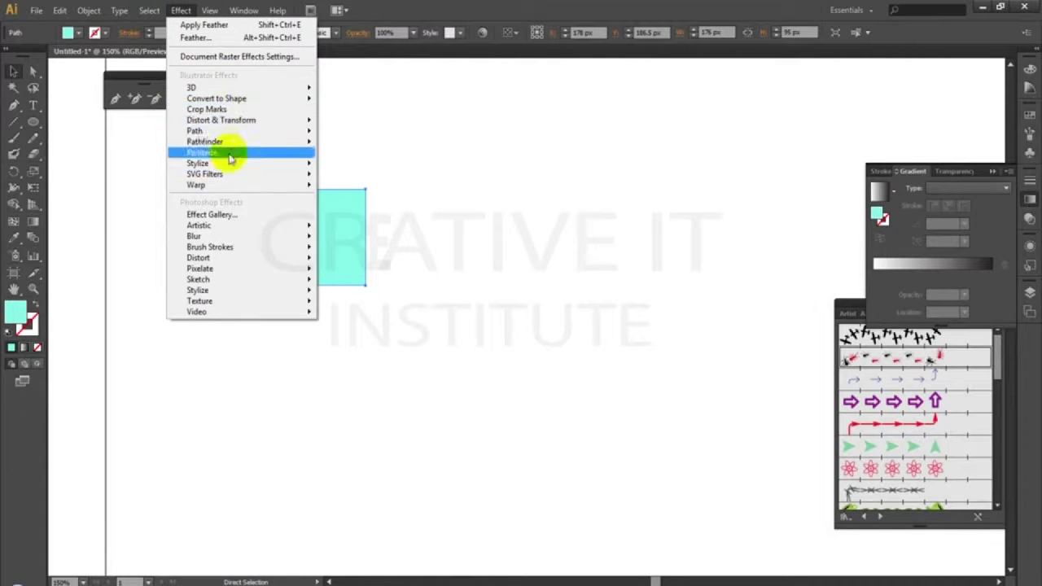
pyautogui.moveTo(231, 165)
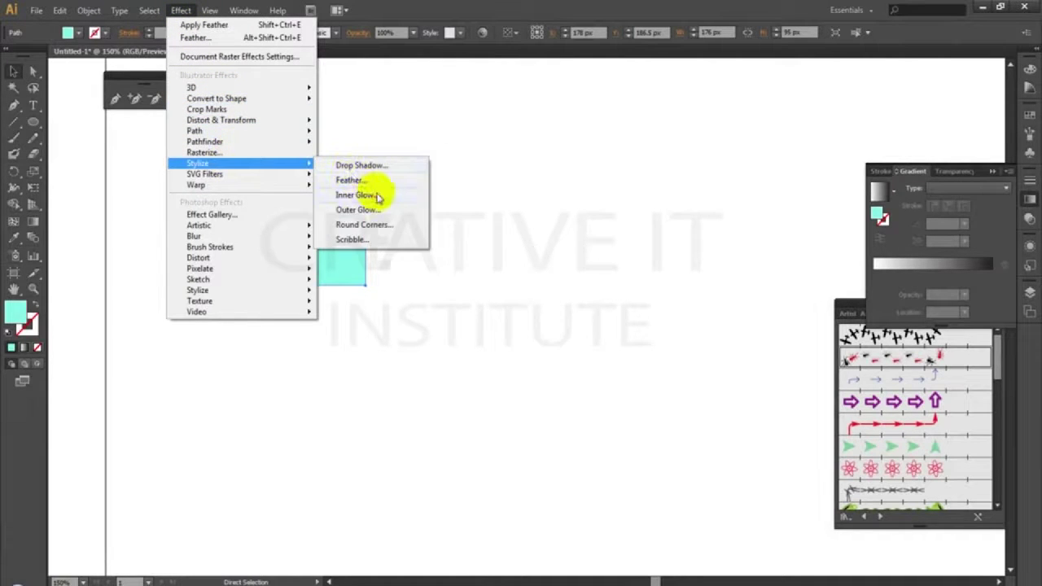
pyautogui.click(377, 197)
pyautogui.click(437, 342)
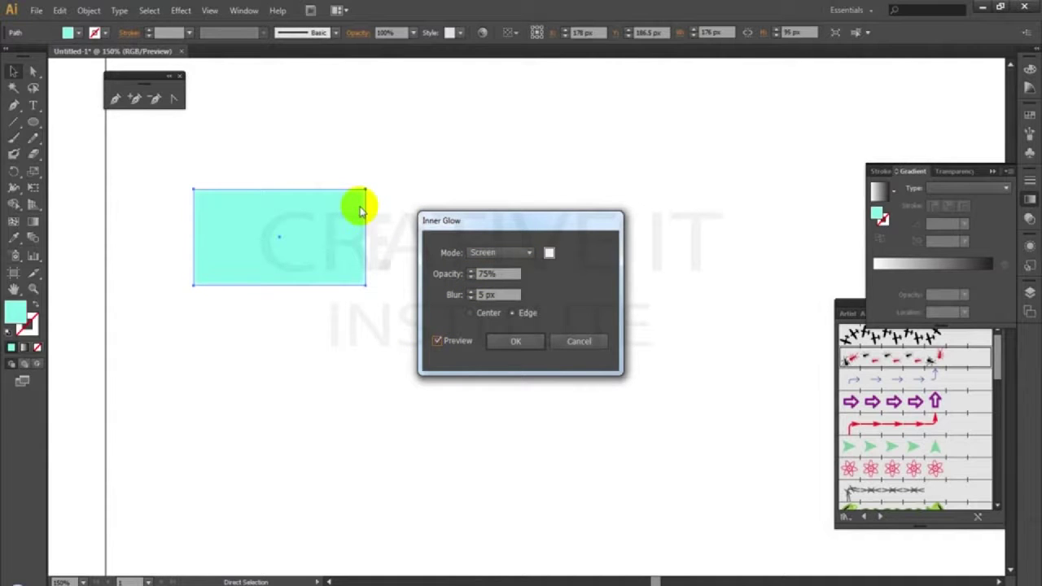
pyautogui.click(582, 342)
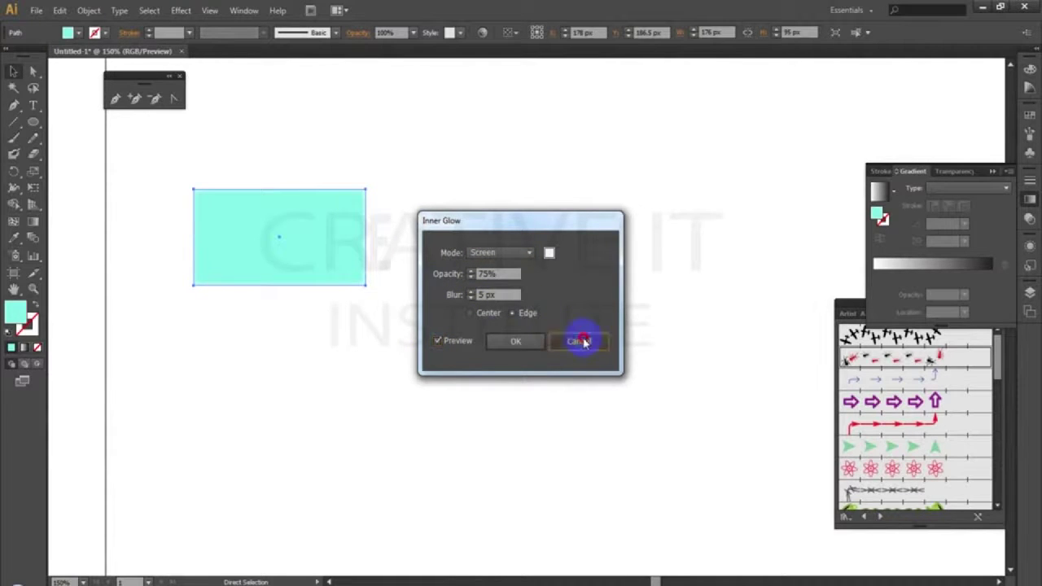
# - Preview the Inner Glow effect on the enlarged turquoise rectangle and set its blur to 11 px
pyautogui.hotkey('ctrl', '+')
pyautogui.hotkey('ctrl', '+')
pyautogui.hotkey('ctrl', '+')
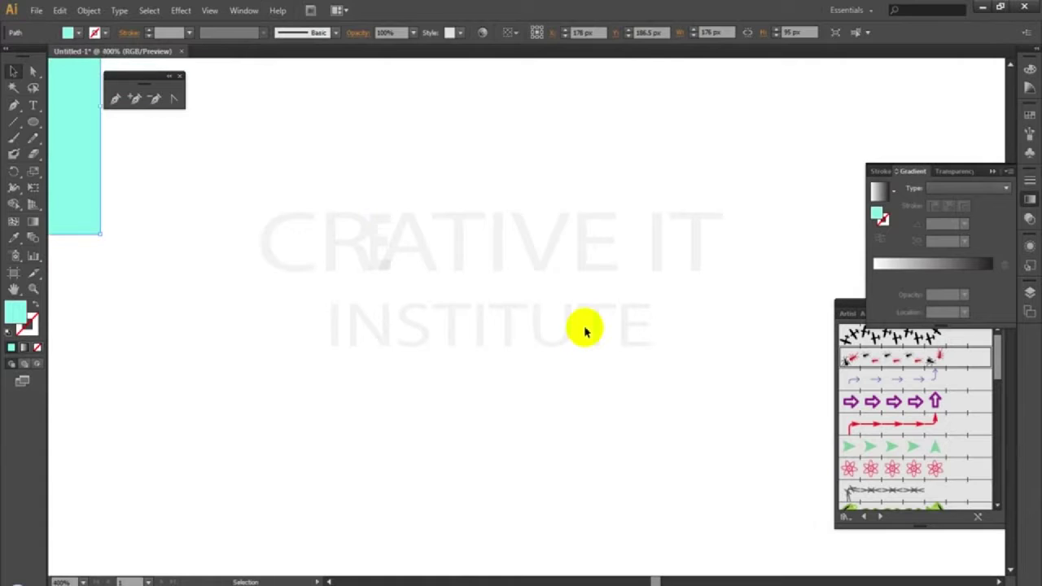
pyautogui.moveTo(57, 181); pyautogui.dragTo(558, 416)
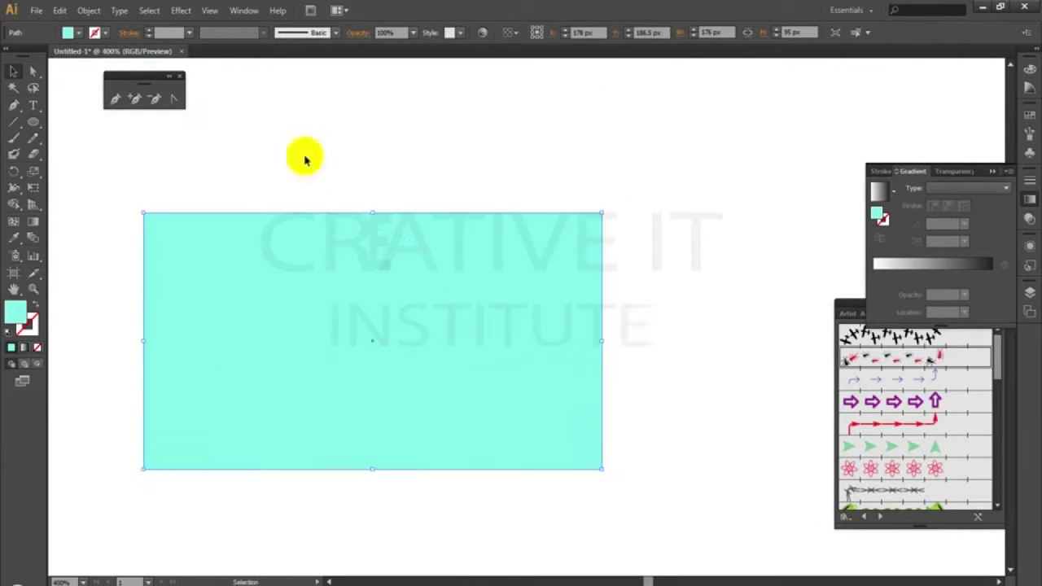
pyautogui.click(181, 10)
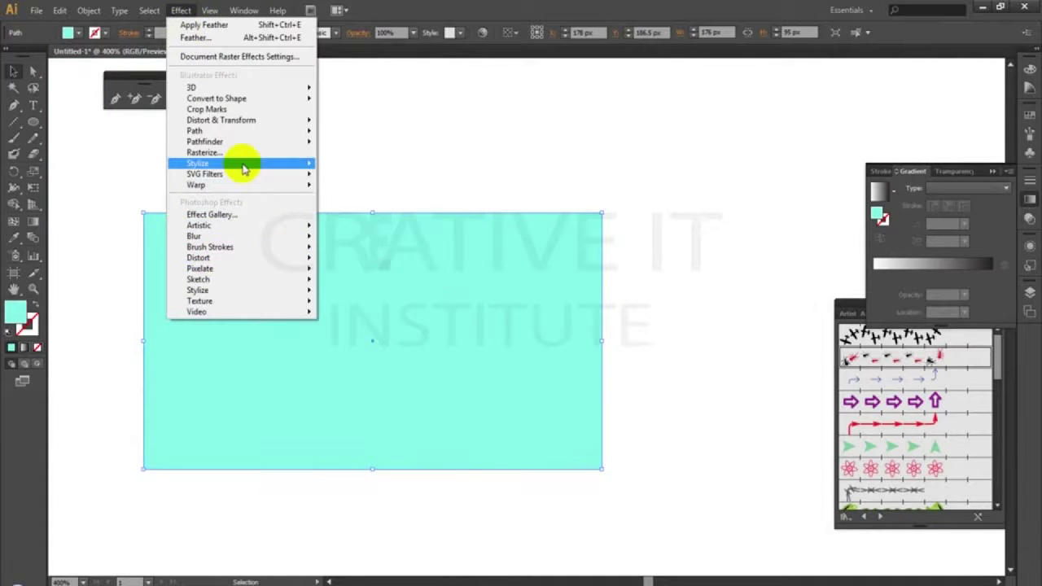
pyautogui.moveTo(244, 167)
pyautogui.click(379, 196)
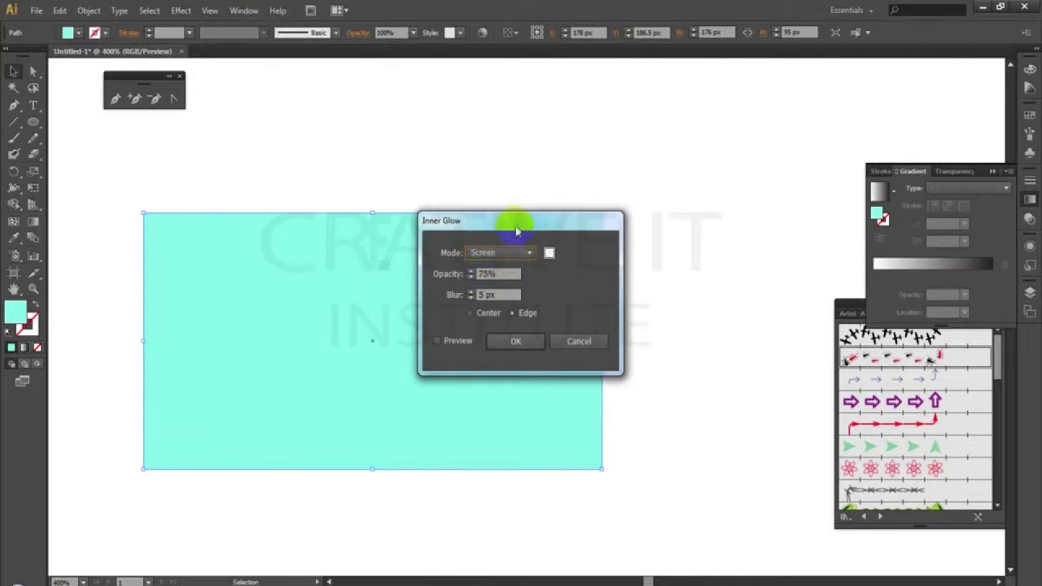
pyautogui.click(506, 285)
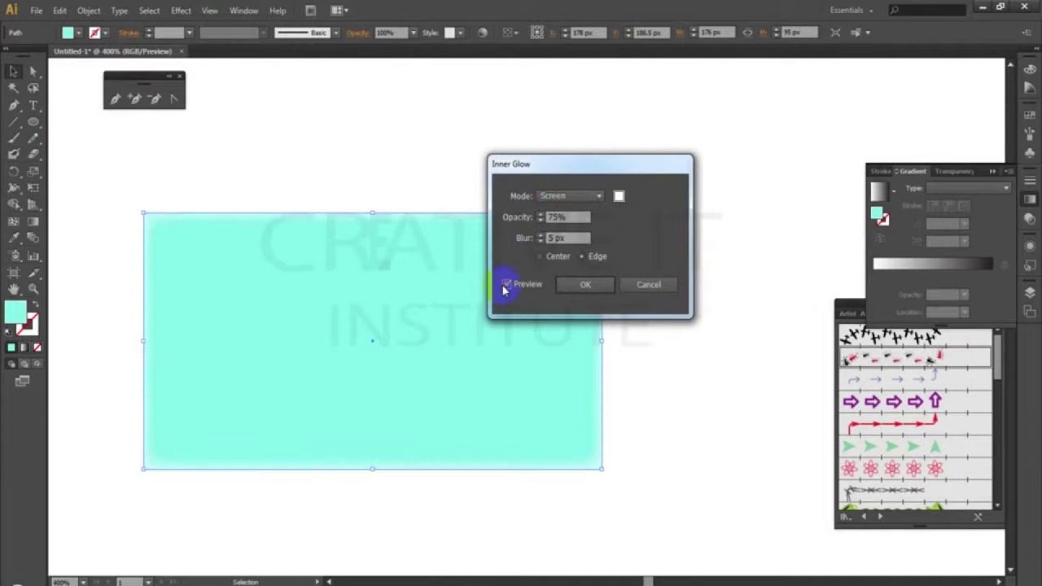
pyautogui.click(576, 238)
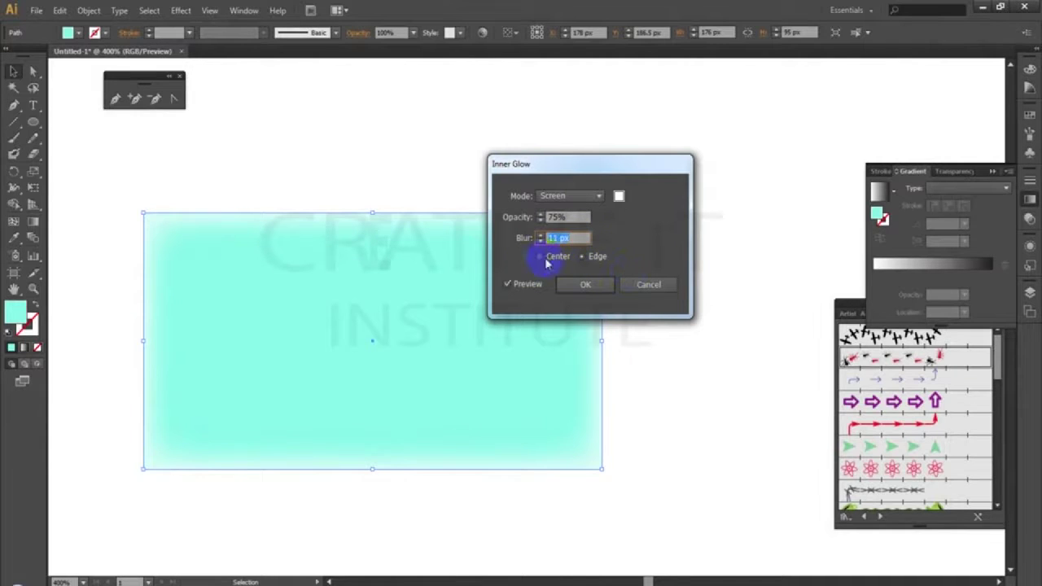
# - Compare the Edge and Center options of the Inner Glow, and cancel the effect
pyautogui.click(595, 259)
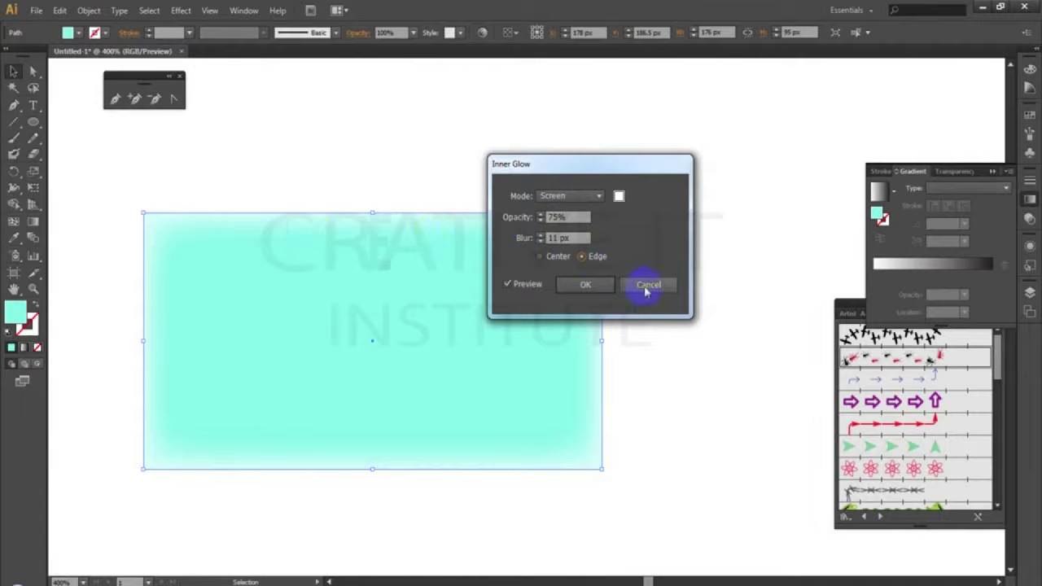
pyautogui.click(539, 258)
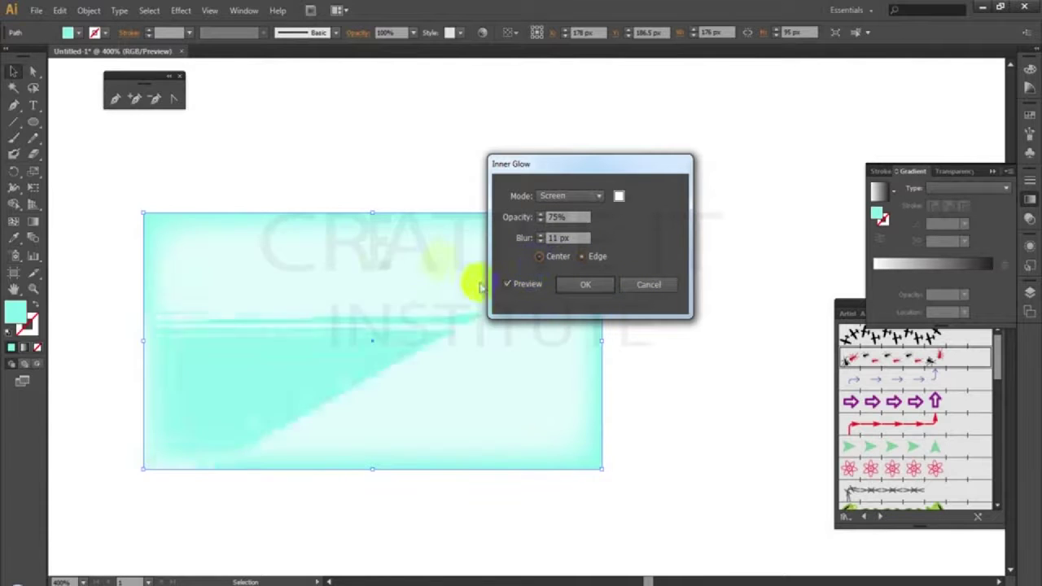
pyautogui.click(648, 284)
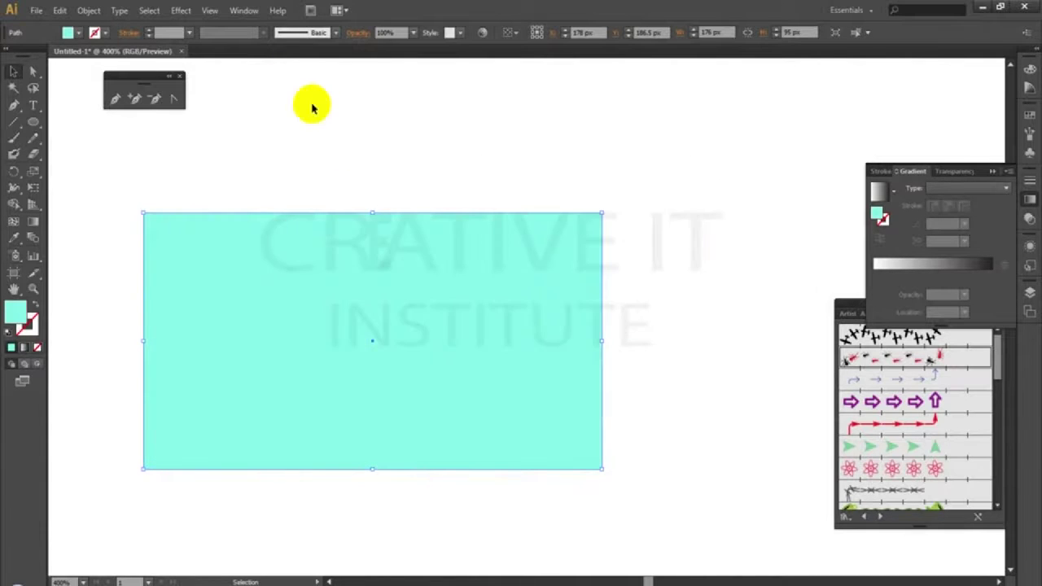
# - Preview the Outer Glow effect on the turquoise rectangle and cancel it
pyautogui.click(179, 11)
pyautogui.moveTo(219, 166)
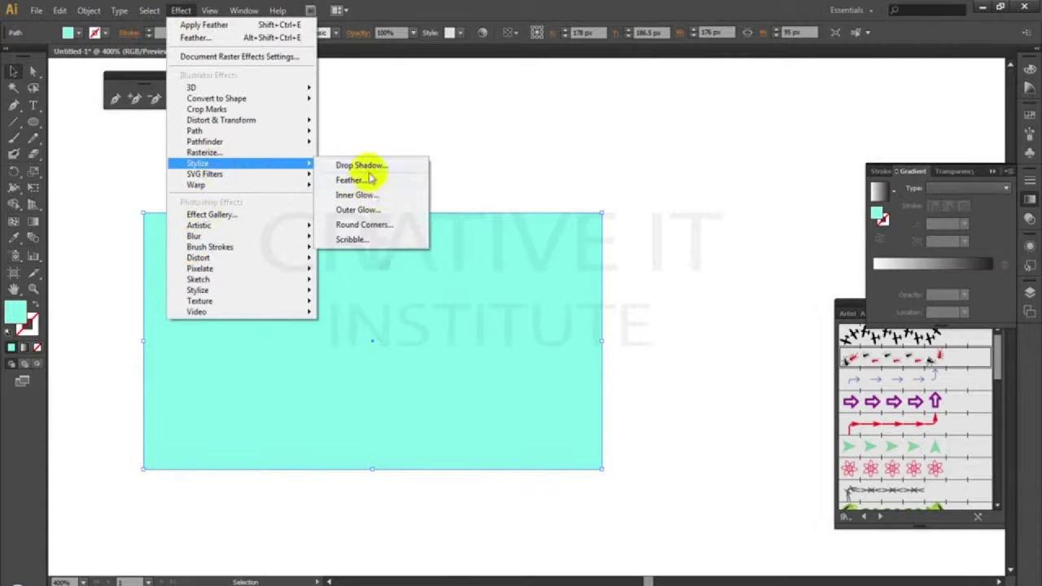
pyautogui.click(368, 201)
pyautogui.click(437, 332)
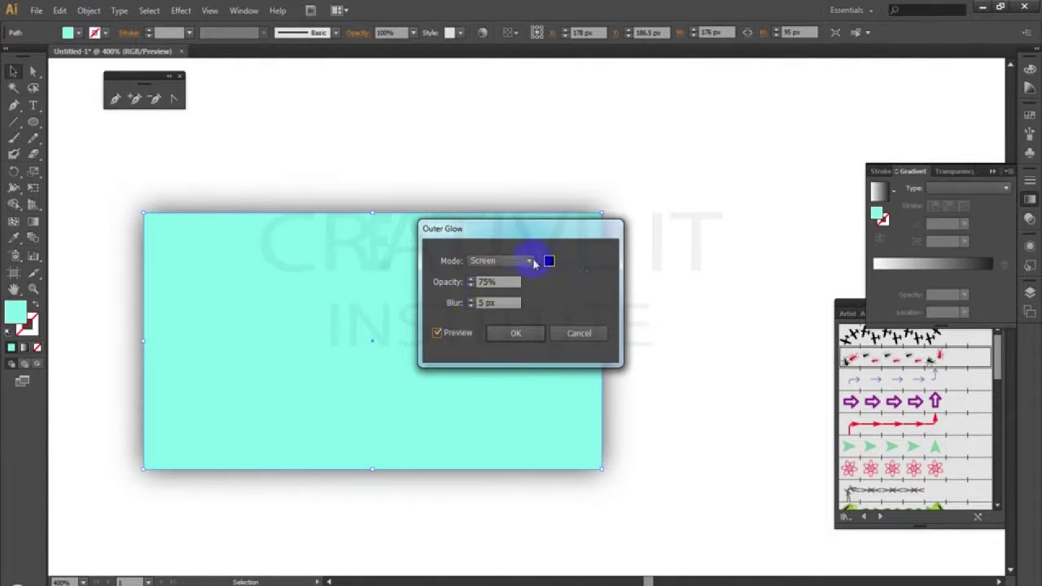
pyautogui.click(579, 334)
# - Preview the Round Corners effect with a 10 px radius on the turquoise rectangle and cancel it
pyautogui.click(181, 10)
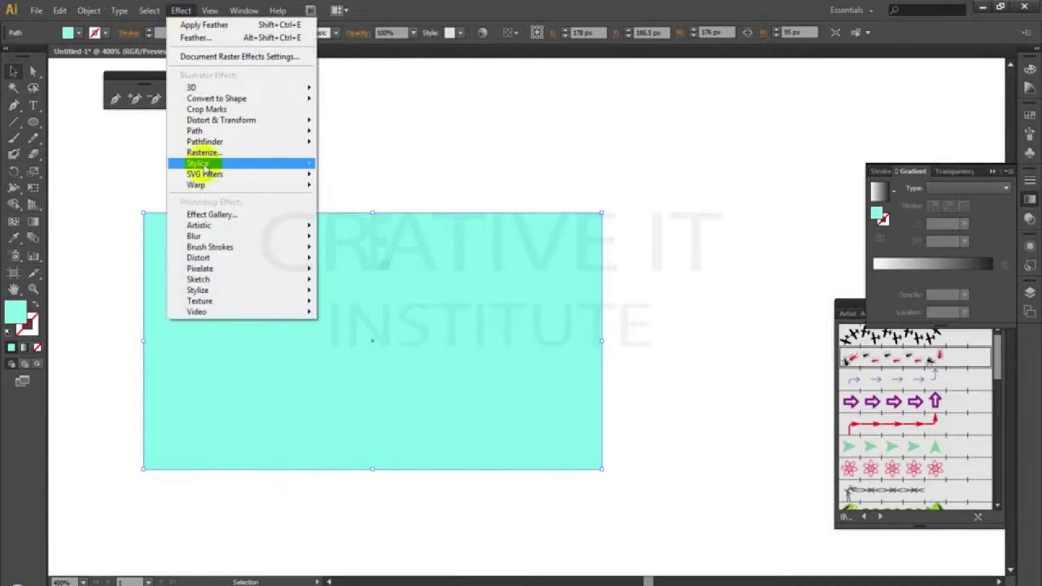
pyautogui.moveTo(205, 167)
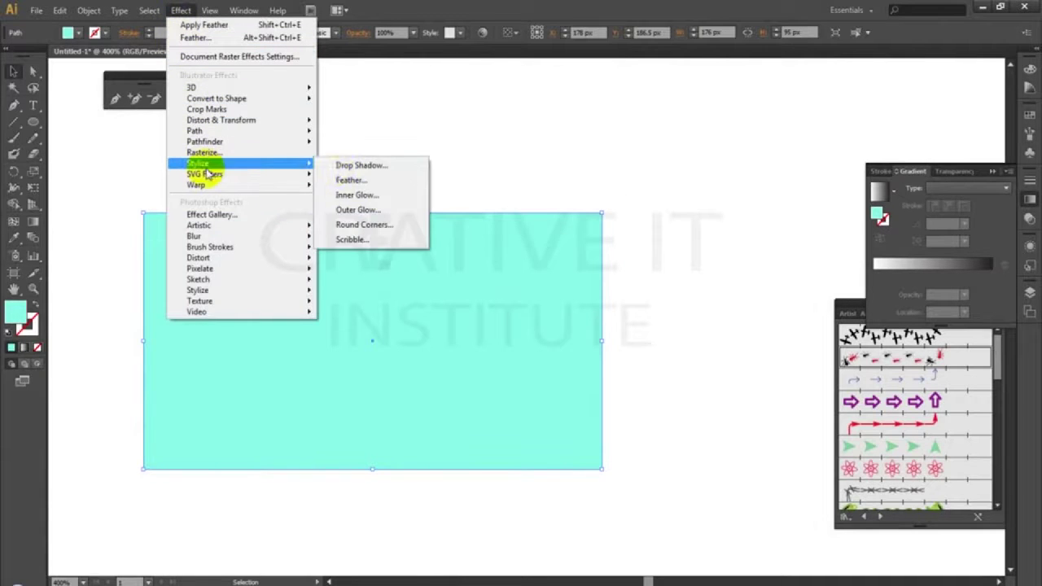
pyautogui.click(348, 228)
pyautogui.click(439, 312)
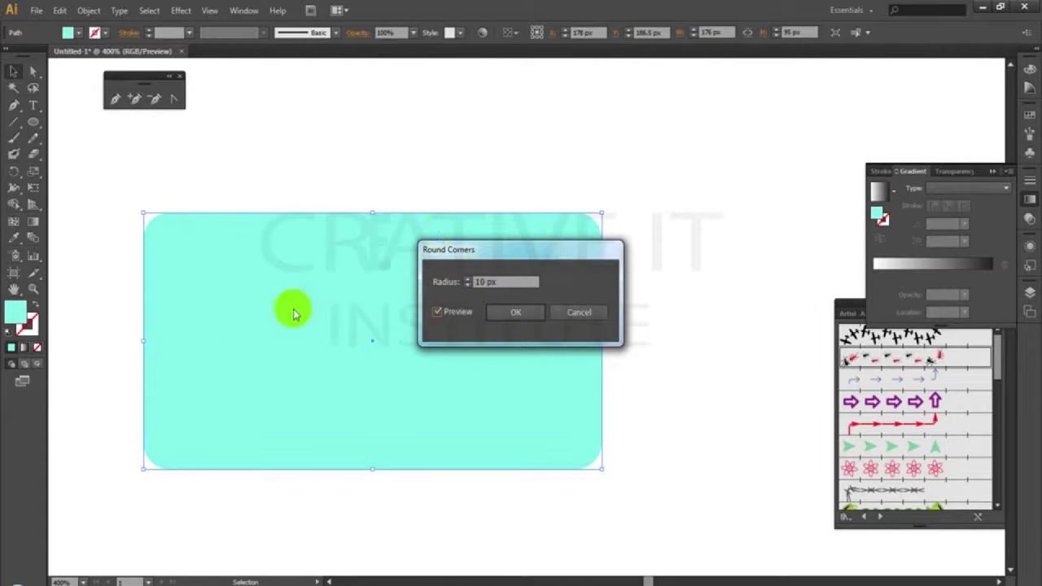
pyautogui.click(599, 316)
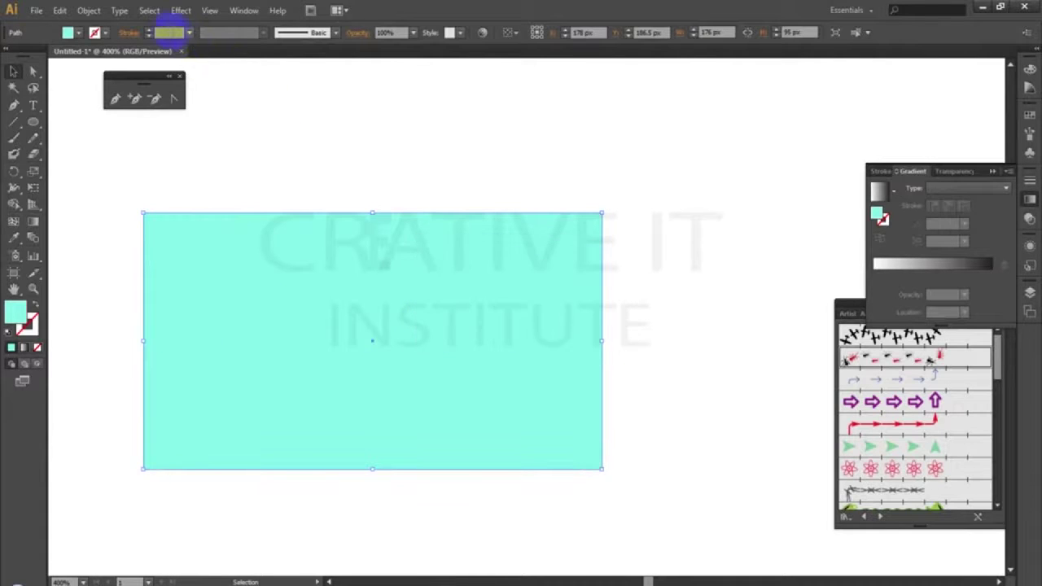
# - Open the Scribble effect for the turquoise rectangle, turn on its preview and move the options away from the shape
pyautogui.click(179, 11)
pyautogui.moveTo(206, 184)
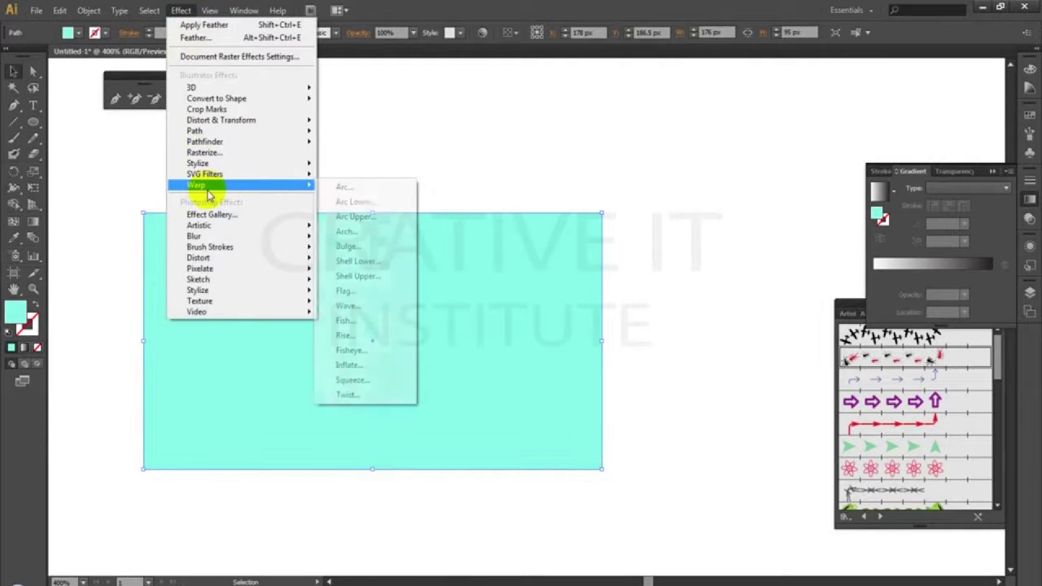
pyautogui.moveTo(204, 164)
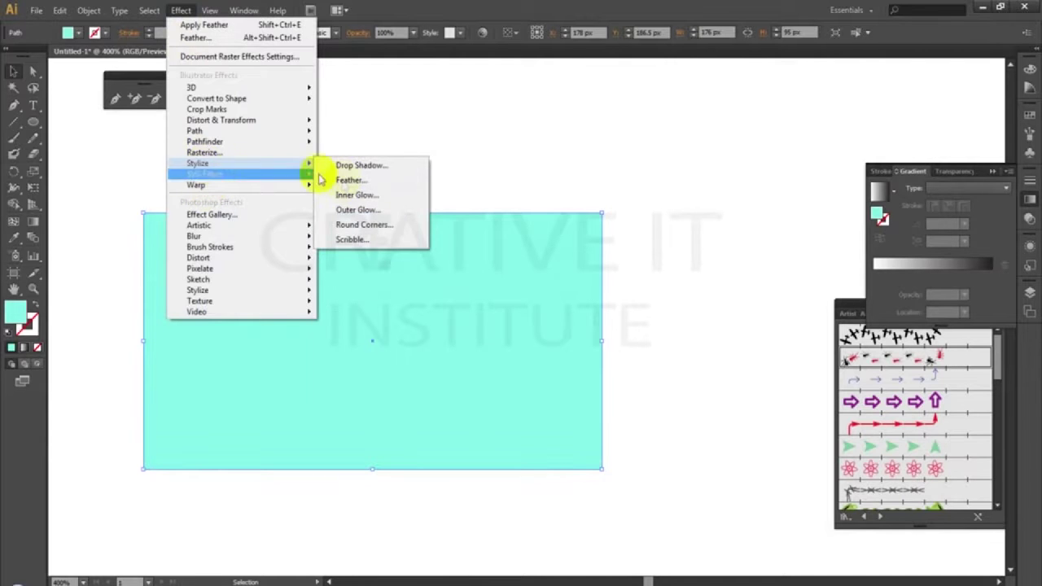
pyautogui.click(352, 239)
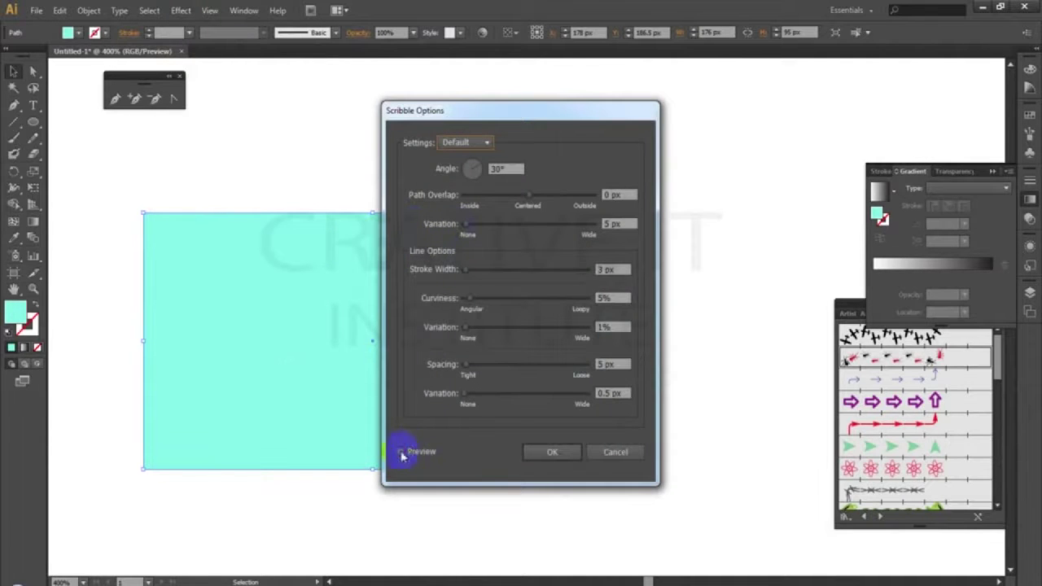
pyautogui.click(400, 452)
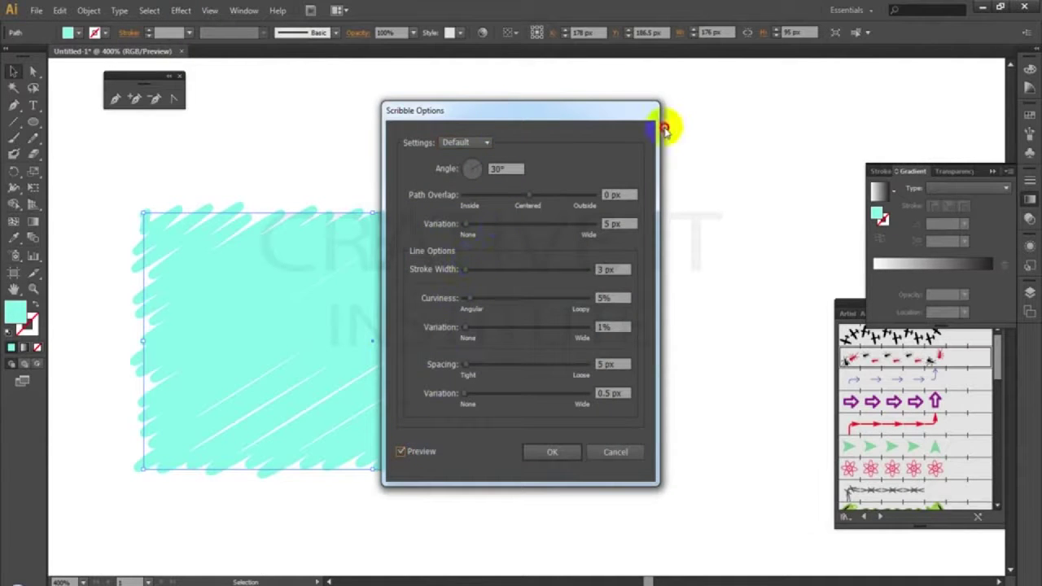
pyautogui.moveTo(542, 104)
pyautogui.mouseDown()
pyautogui.moveTo(705, 139)
pyautogui.moveTo(720, 130)
pyautogui.mouseUp()
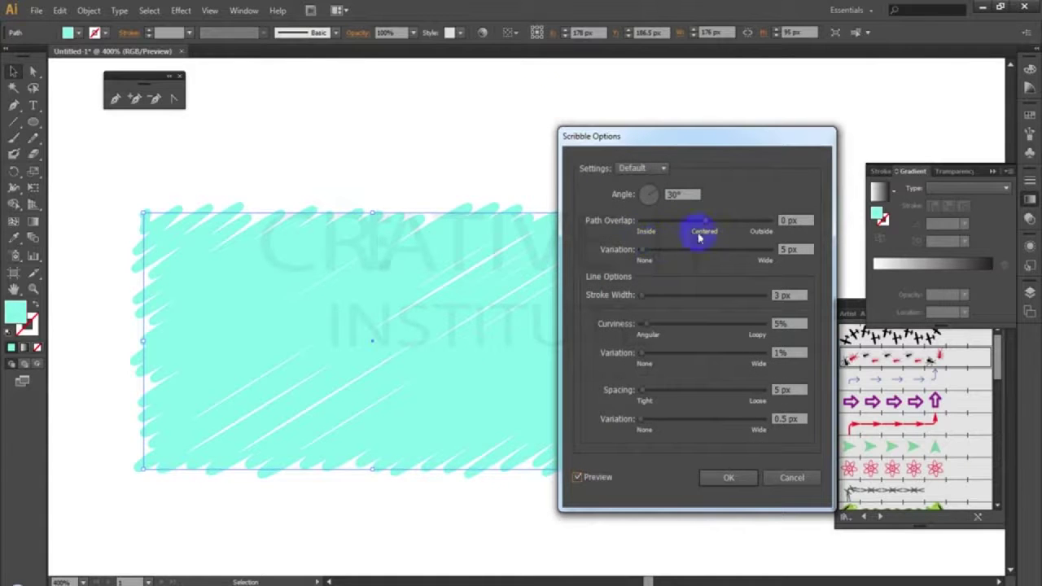
# - Try different Scribble settings, including a 34 px path overlap, and cancel the effect, leaving the rectangle deselected
pyautogui.moveTo(708, 225); pyautogui.dragTo(717, 224)
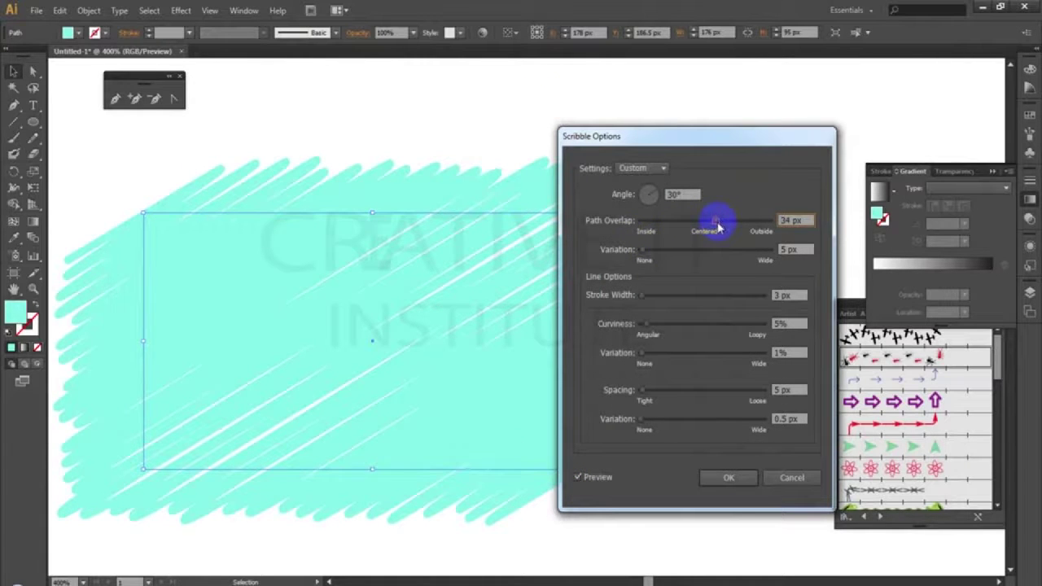
pyautogui.moveTo(703, 224)
pyautogui.mouseDown()
pyautogui.moveTo(651, 252)
pyautogui.moveTo(677, 252)
pyautogui.mouseUp()
pyautogui.moveTo(636, 304)
pyautogui.mouseDown()
pyautogui.moveTo(665, 297)
pyautogui.moveTo(641, 298)
pyautogui.moveTo(656, 326)
pyautogui.mouseUp()
pyautogui.click(791, 480)
pyautogui.click(530, 181)
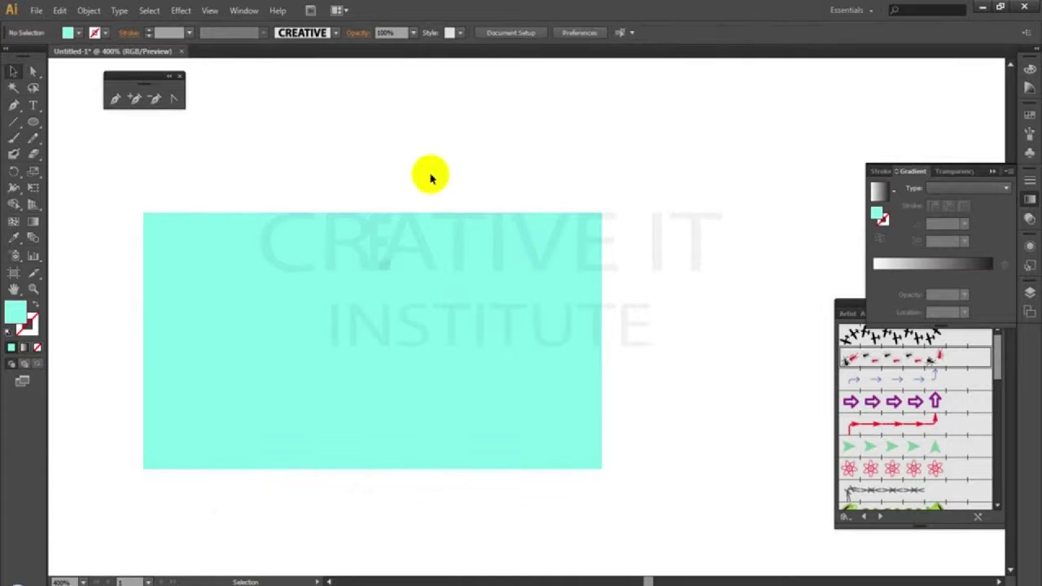
# - Try the Flag warp with 24% bend and 23% horizontal distortion, and undo the last two changes to the rectangle
pyautogui.click(179, 11)
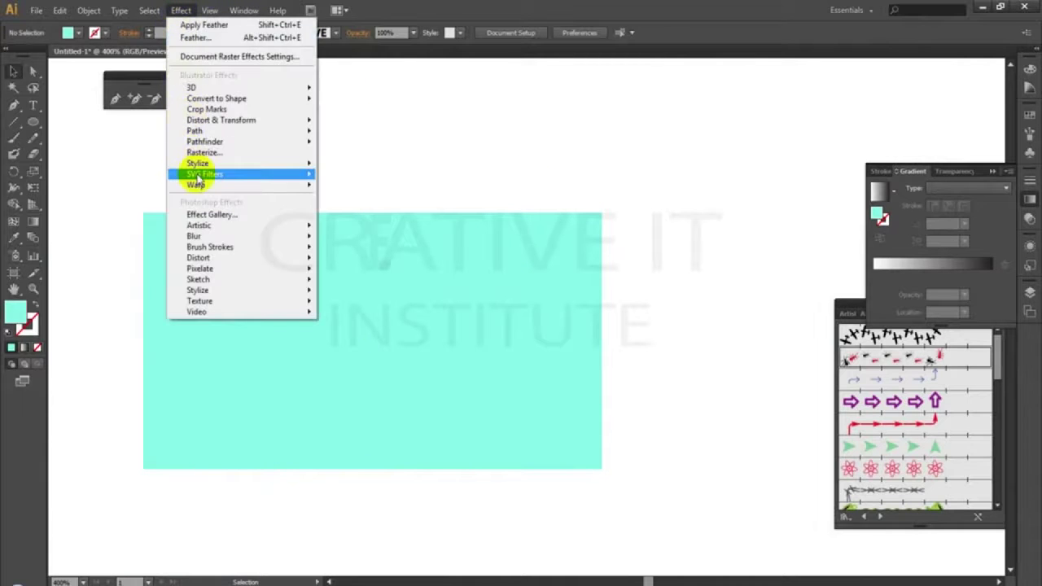
pyautogui.moveTo(198, 168)
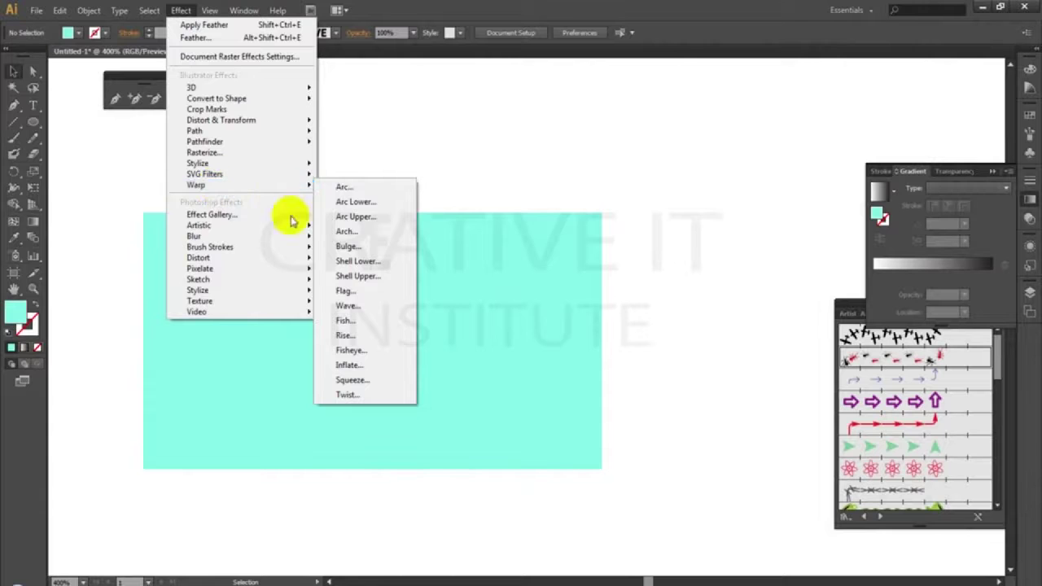
pyautogui.moveTo(268, 186)
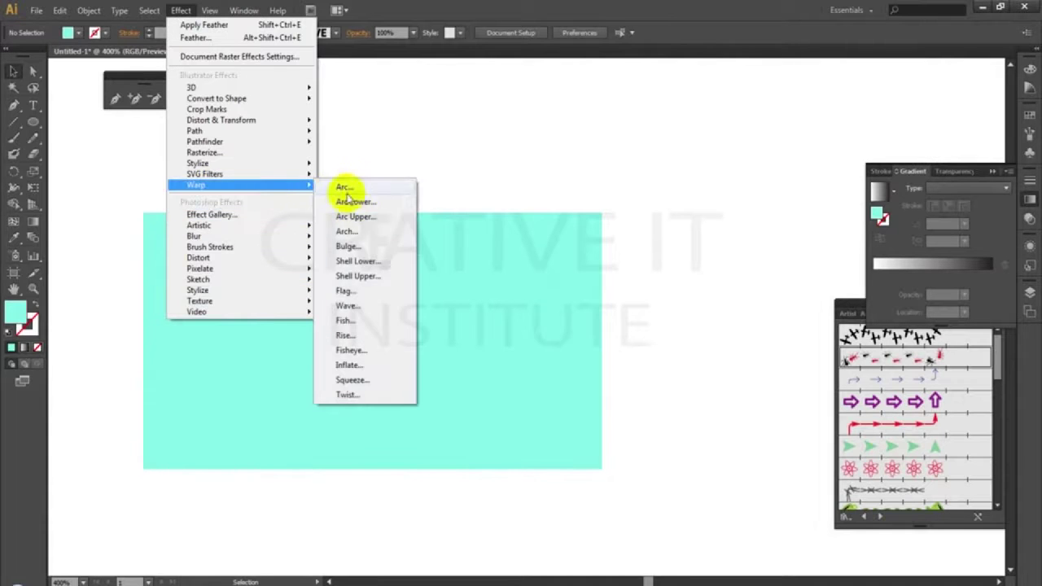
pyautogui.click(348, 293)
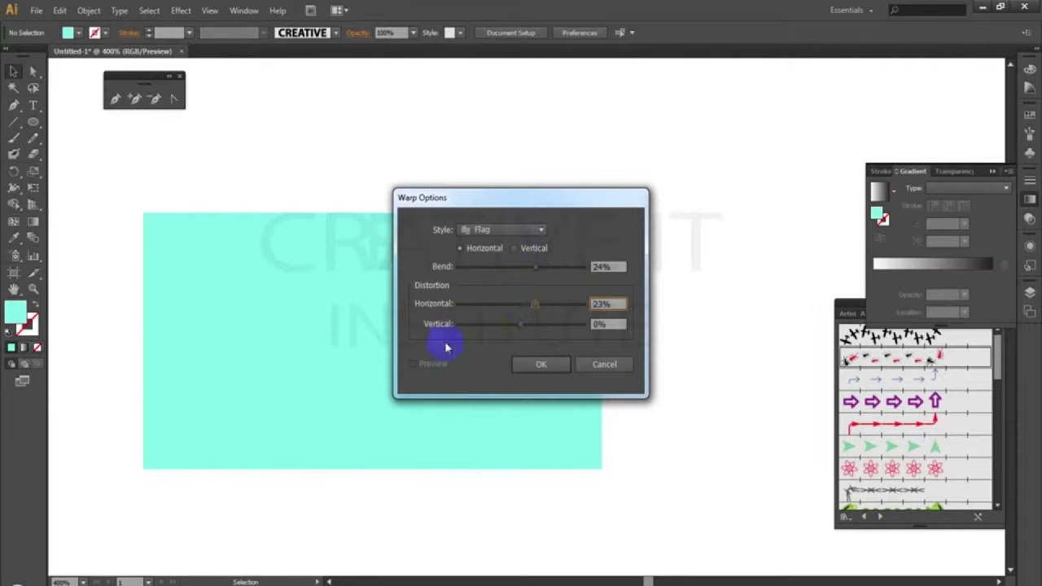
pyautogui.click(543, 355)
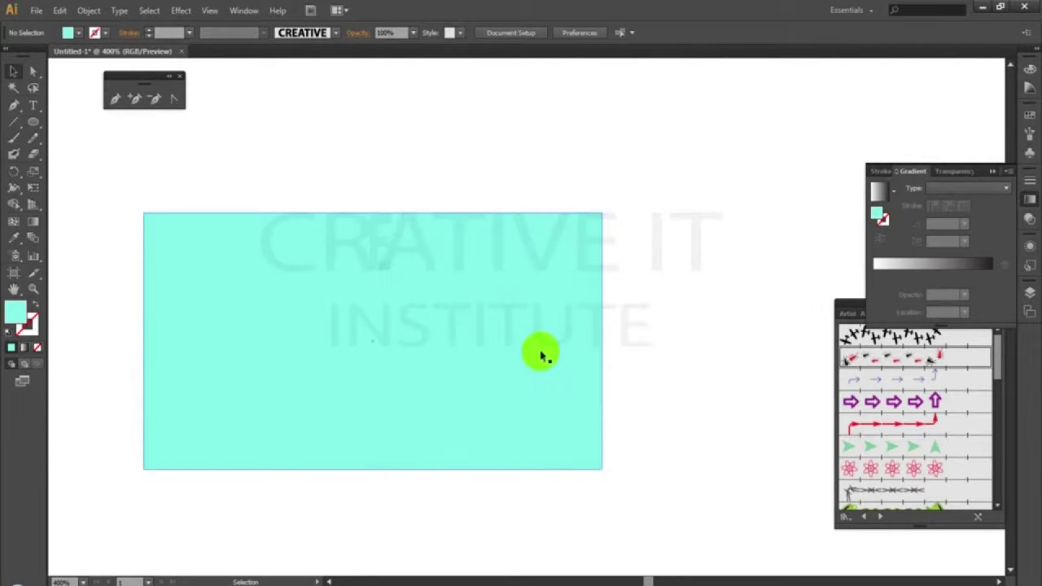
pyautogui.click(559, 303)
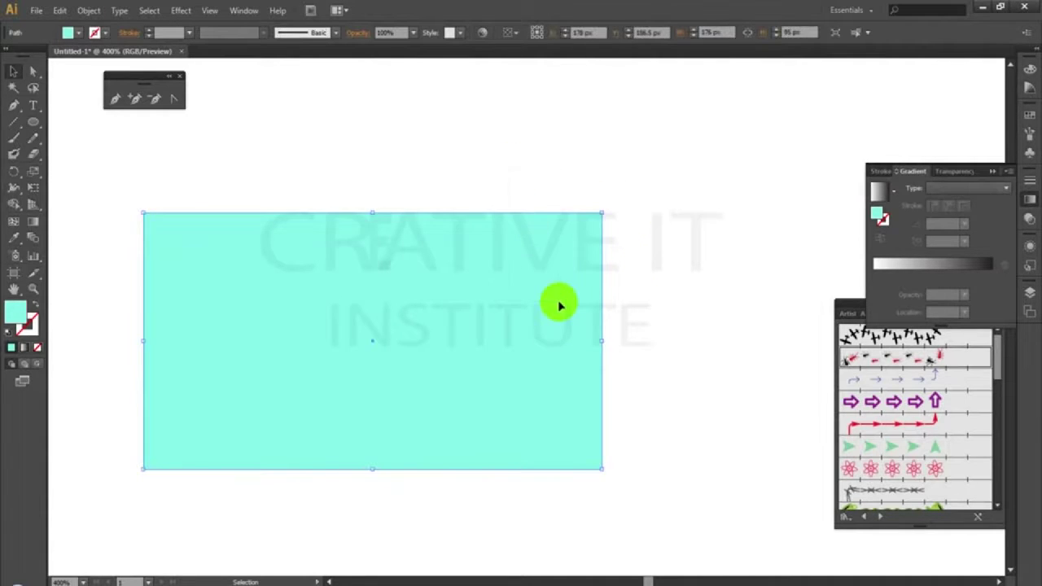
pyautogui.hotkey('ctrl', 'z')
pyautogui.hotkey('ctrl', 'z')
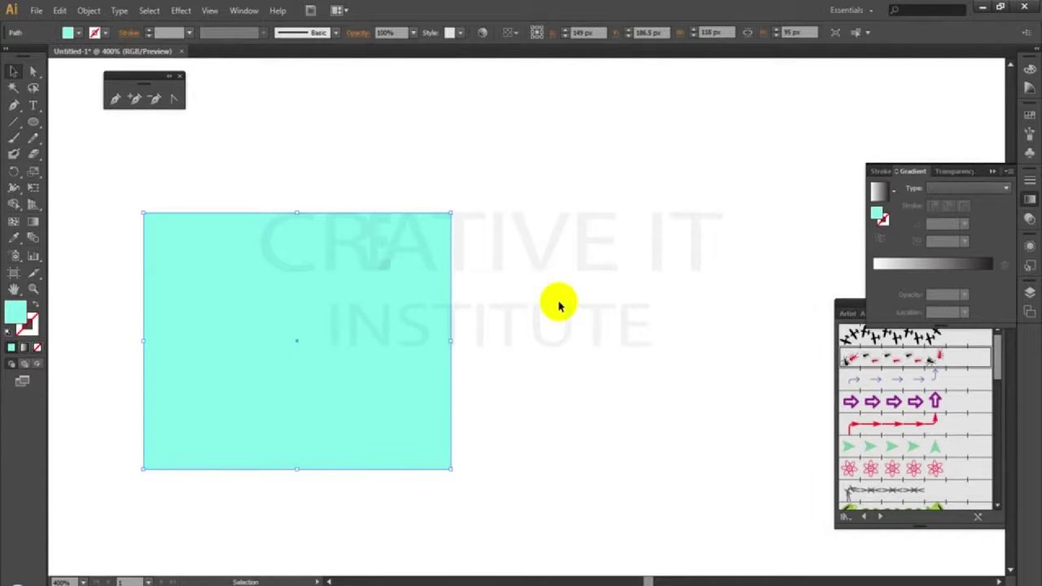
# - Open the Effect Gallery for the rectangle, enlarge its preview to 600% and preview the Artistic filter Colored Pencil
pyautogui.click(178, 10)
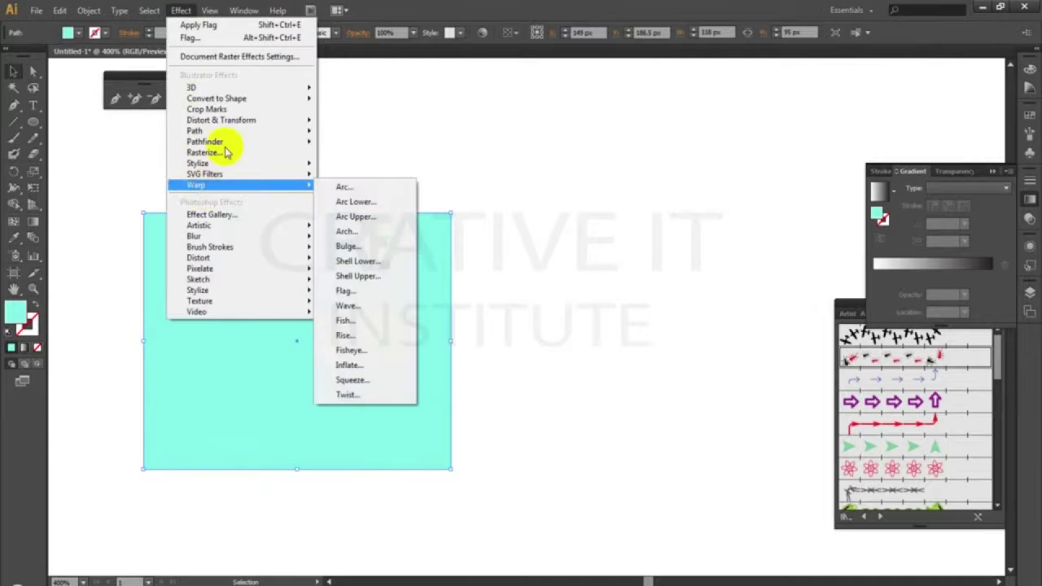
pyautogui.moveTo(232, 176)
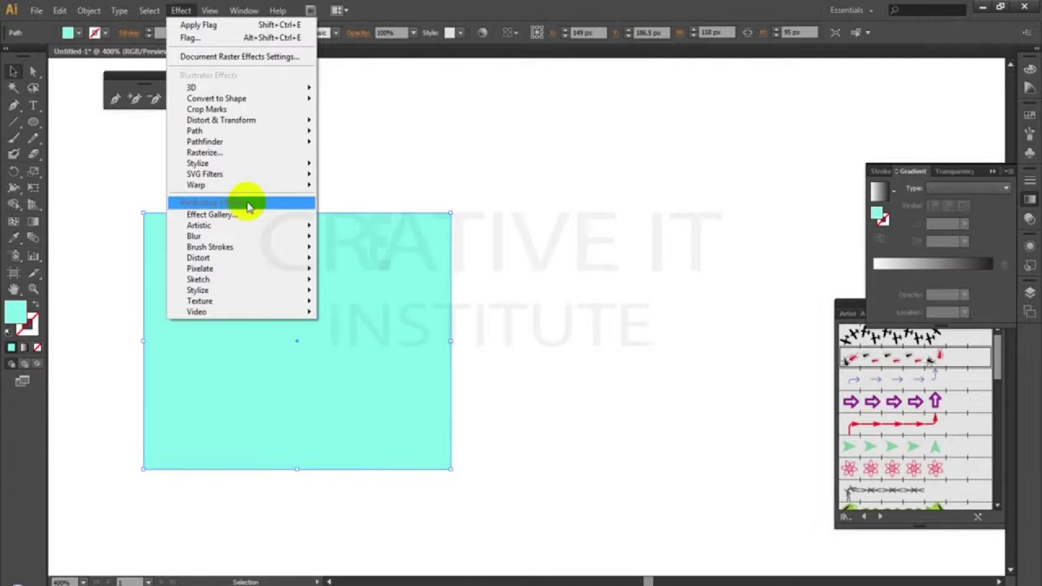
pyautogui.click(248, 216)
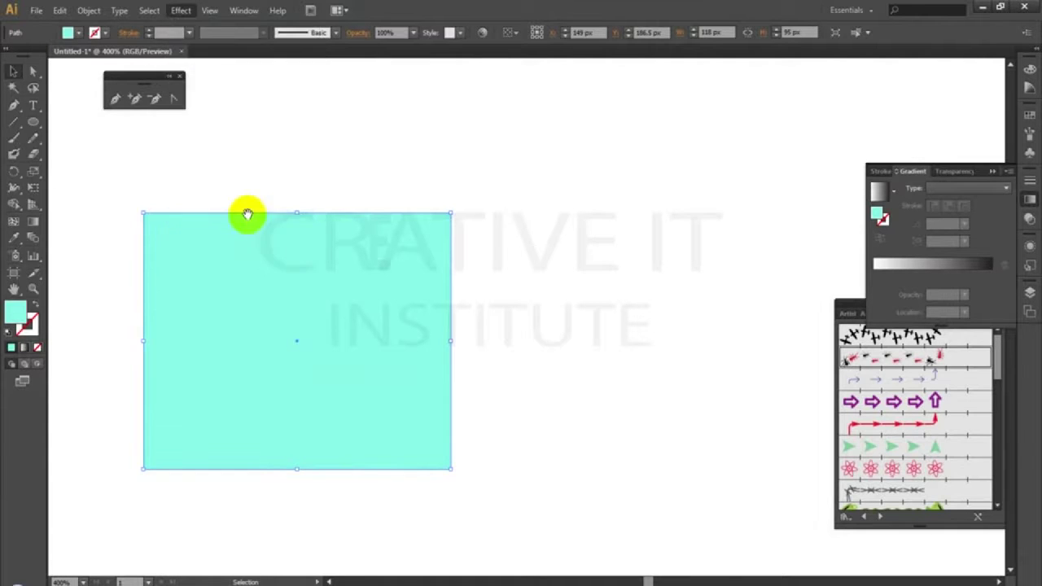
pyautogui.hotkey('ctrl', '+')
pyautogui.hotkey('ctrl', '+')
pyautogui.hotkey('ctrl', '+')
pyautogui.hotkey('ctrl', '+')
pyautogui.hotkey('ctrl', '+')
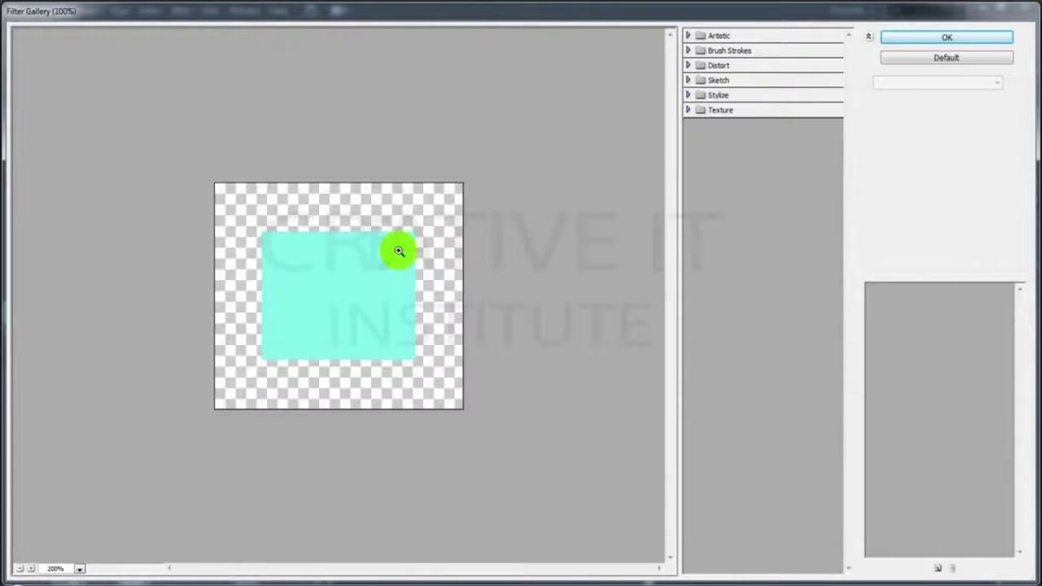
pyautogui.click(688, 35)
pyautogui.click(705, 72)
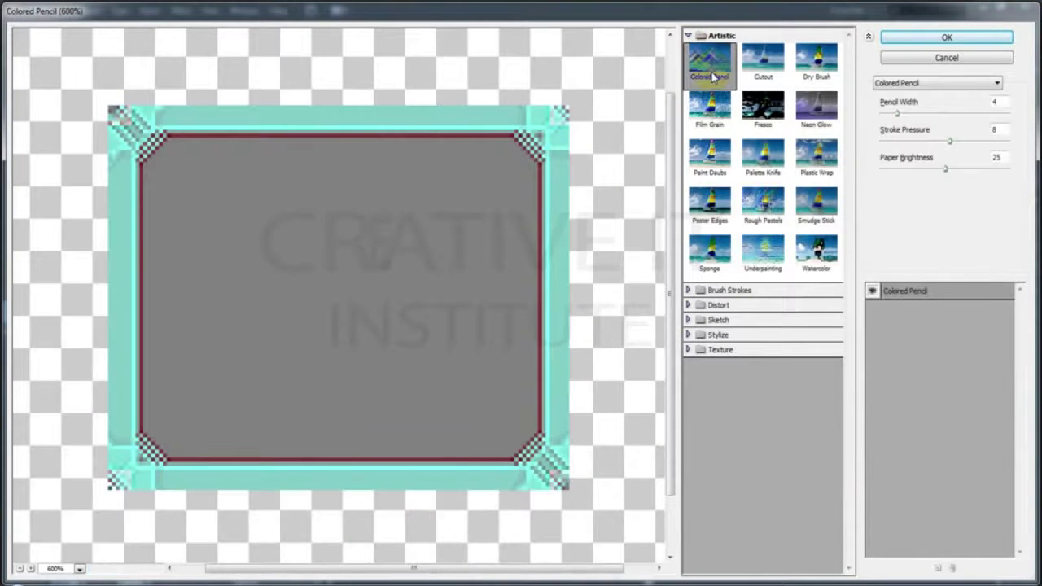
# - Preview further Artistic filters on the rectangle, including Cutout, Dry Brush, Fresco, Rough Pastels, Smudge Stick and Underpainting
pyautogui.click(763, 62)
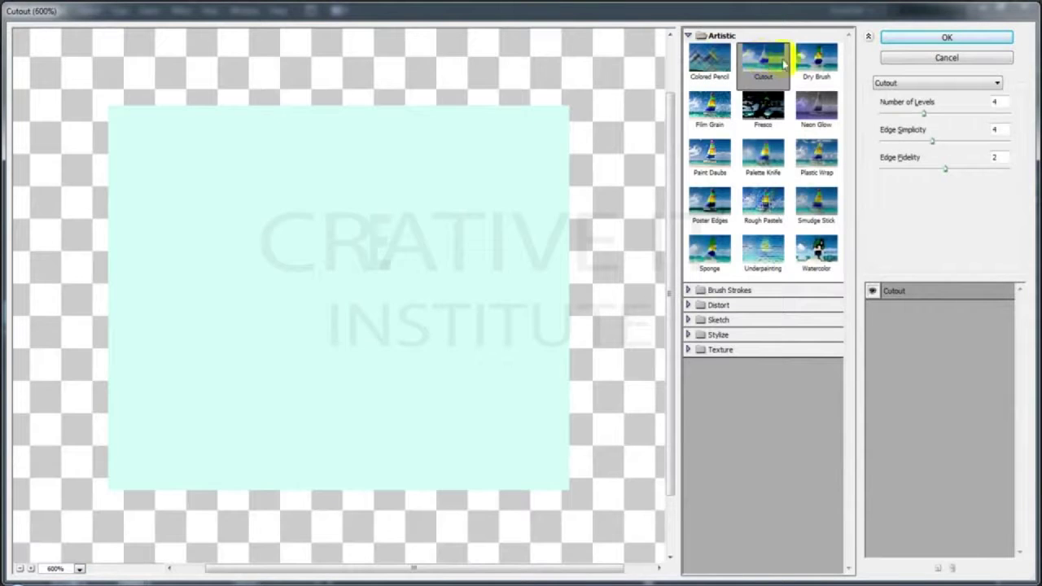
pyautogui.click(813, 62)
pyautogui.click(767, 104)
pyautogui.click(770, 163)
pyautogui.click(708, 158)
pyautogui.click(705, 200)
pyautogui.click(759, 203)
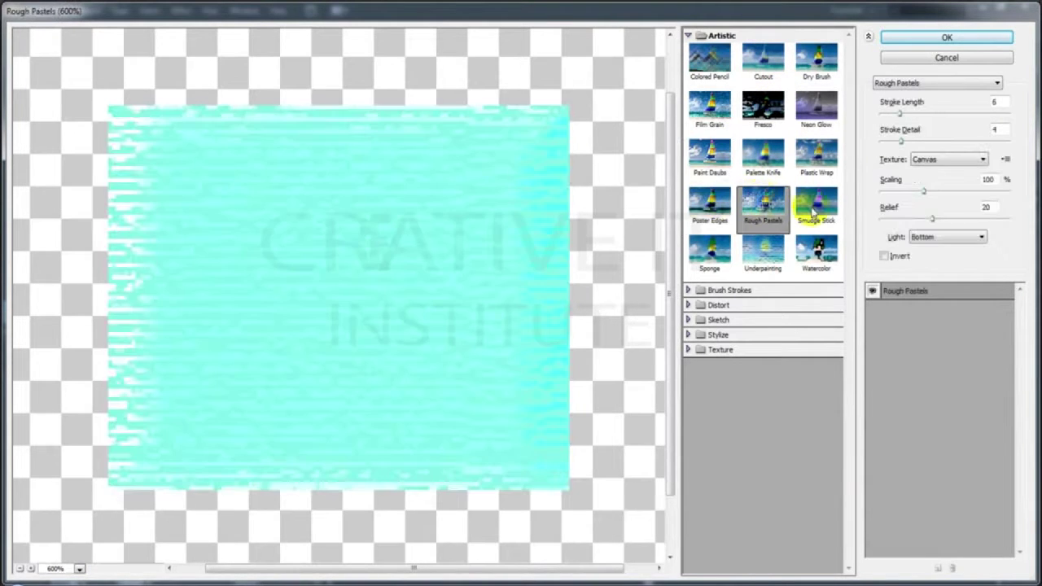
pyautogui.click(816, 210)
pyautogui.click(757, 249)
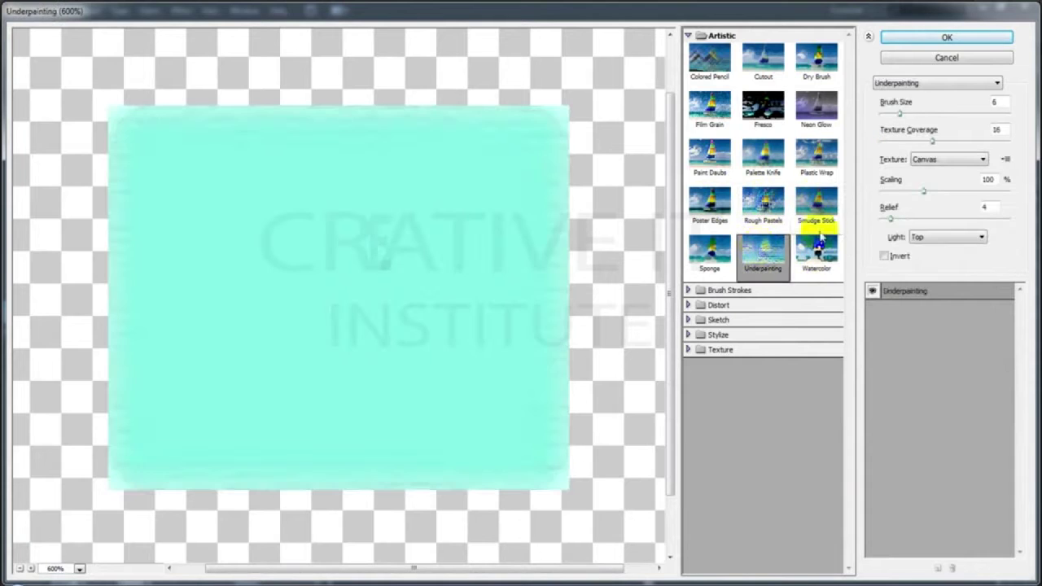
# - Preview Brush Strokes filters such as Crosshatch, Spatter, Sprayed Strokes and Sumi-e on the rectangle, and cancel the Effect Gallery
pyautogui.click(688, 291)
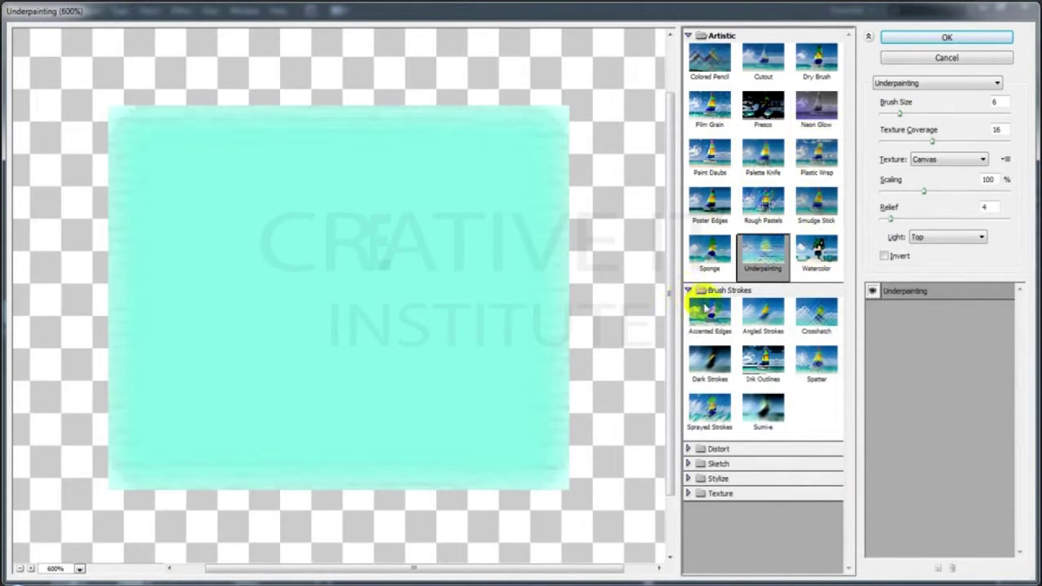
pyautogui.click(743, 312)
pyautogui.click(812, 319)
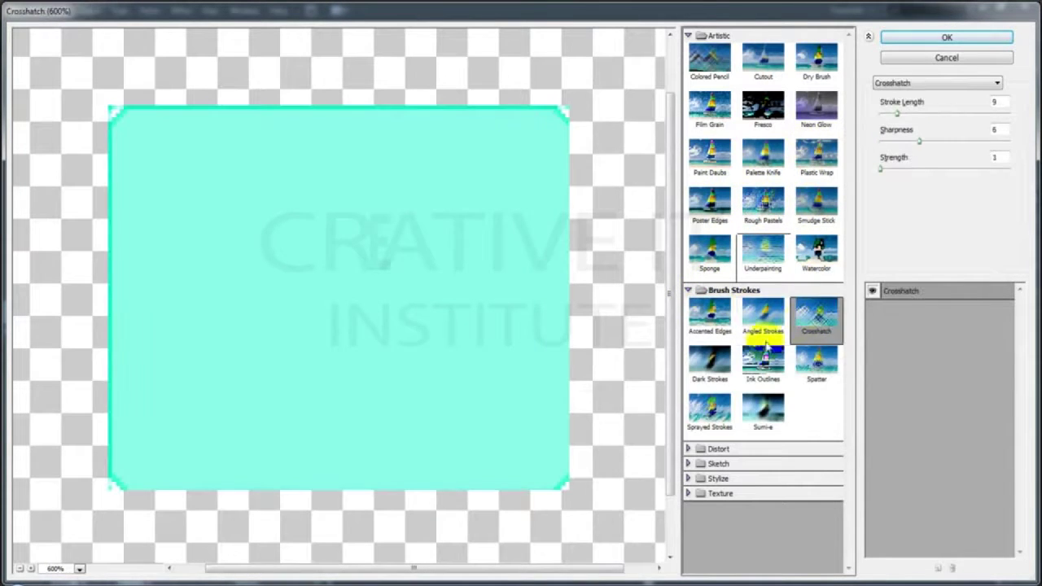
pyautogui.click(749, 358)
pyautogui.click(710, 362)
pyautogui.click(816, 362)
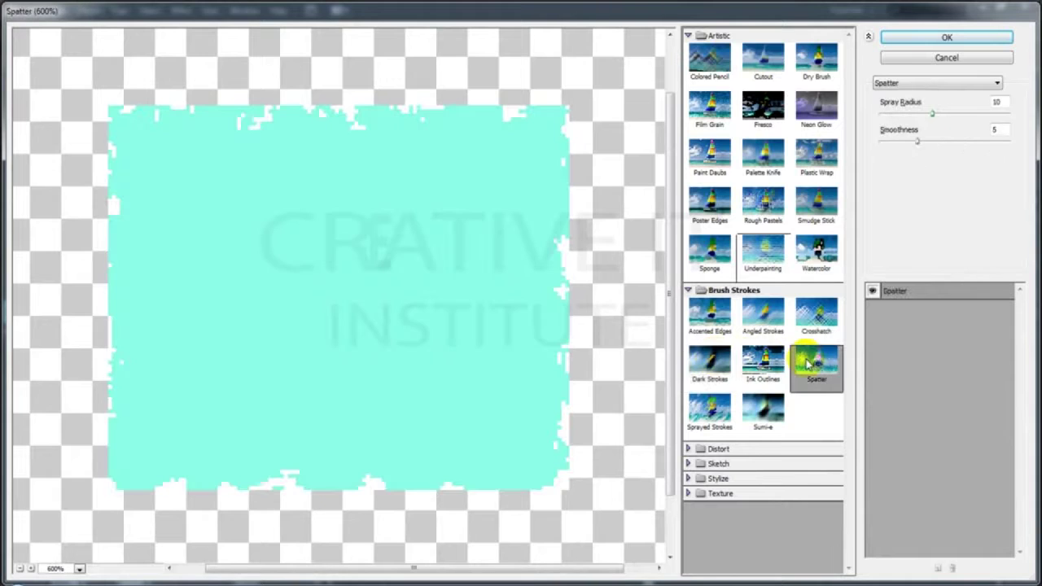
pyautogui.click(697, 161)
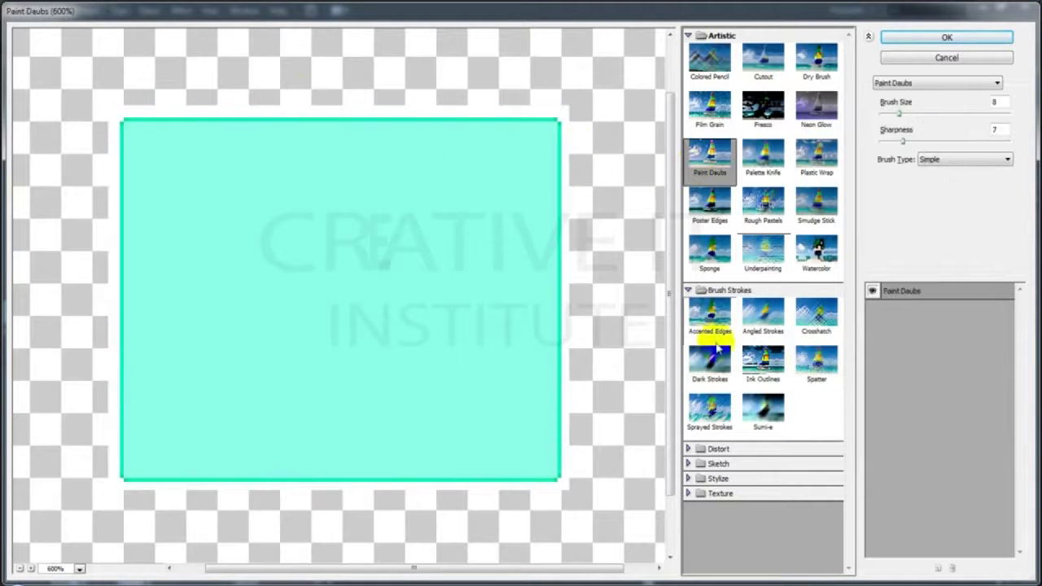
pyautogui.click(714, 412)
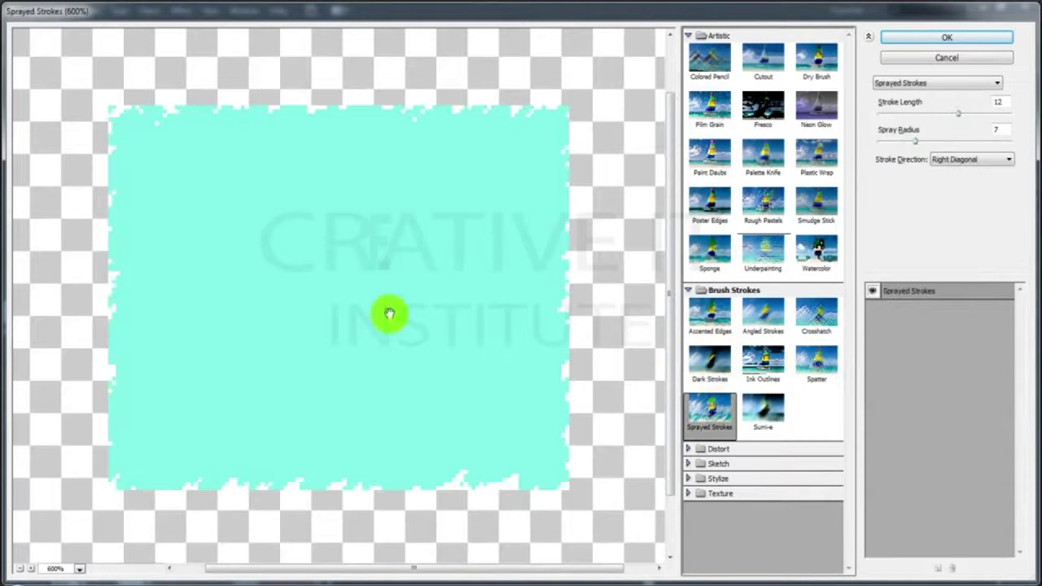
pyautogui.click(766, 412)
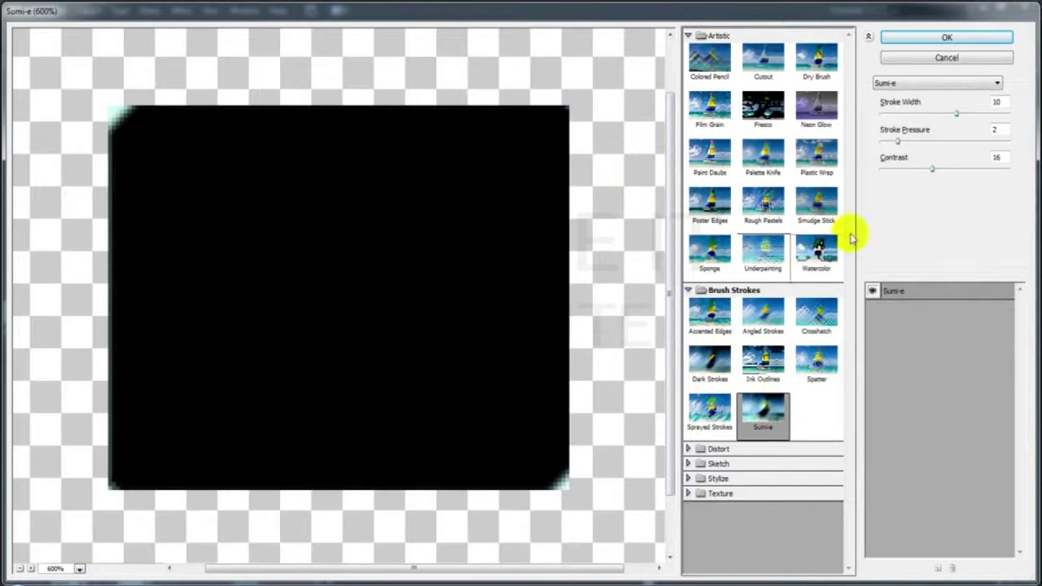
pyautogui.click(915, 55)
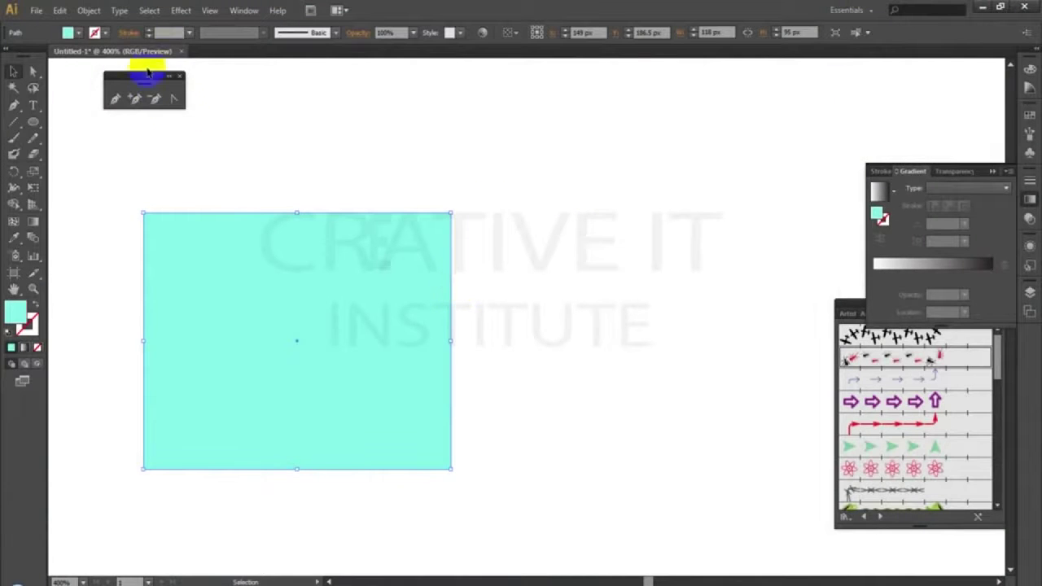
pyautogui.click(185, 10)
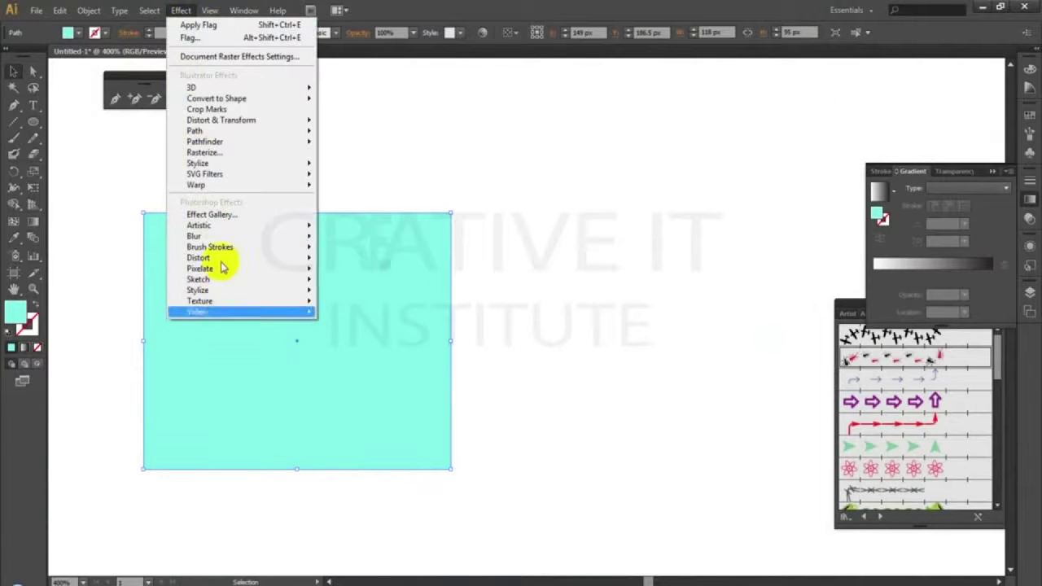
pyautogui.click(464, 8)
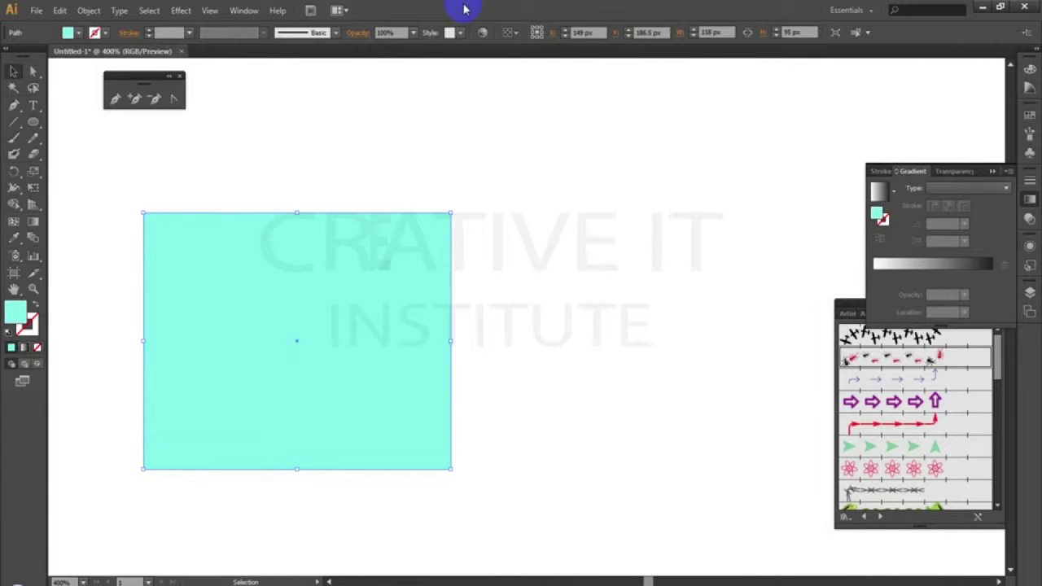
# - Delete the turquoise rectangle and draw a circle about 56 px in diameter in its place
pyautogui.click(13, 71)
pyautogui.moveTo(114, 152); pyautogui.dragTo(256, 333)
pyautogui.press('Delete')
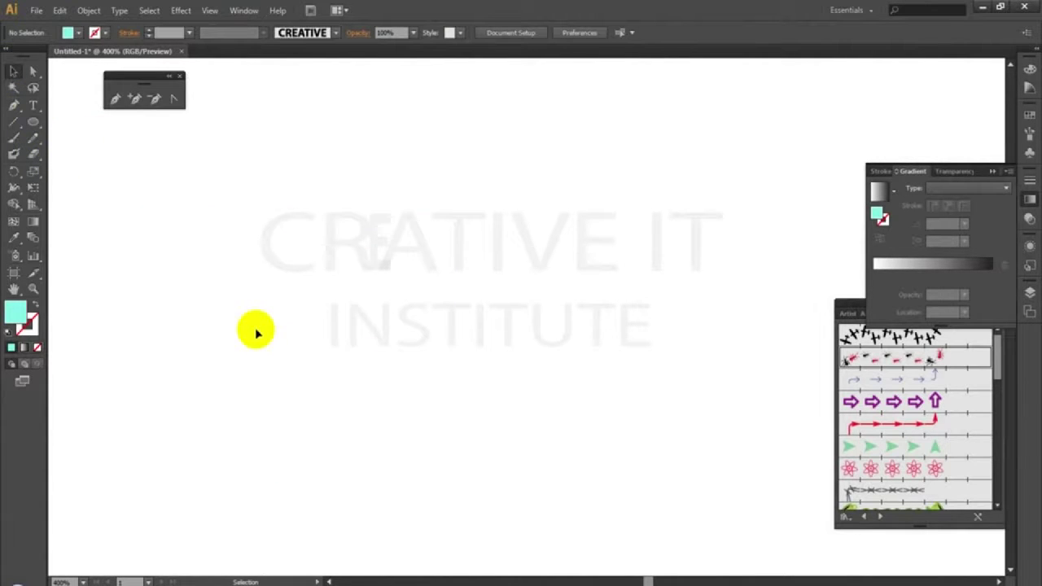
pyautogui.click(33, 121)
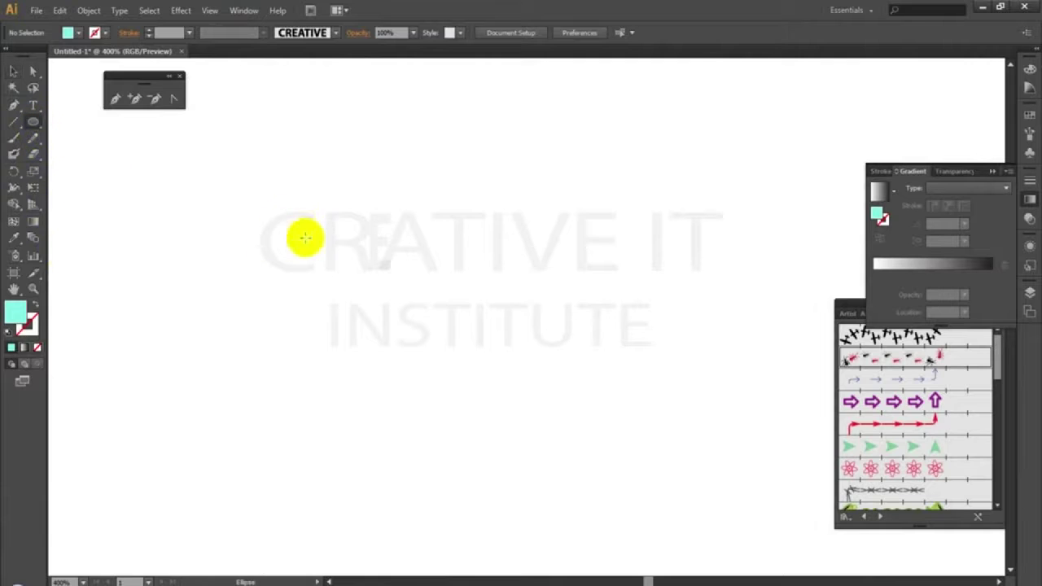
pyautogui.moveTo(290, 206); pyautogui.dragTo(424, 355)
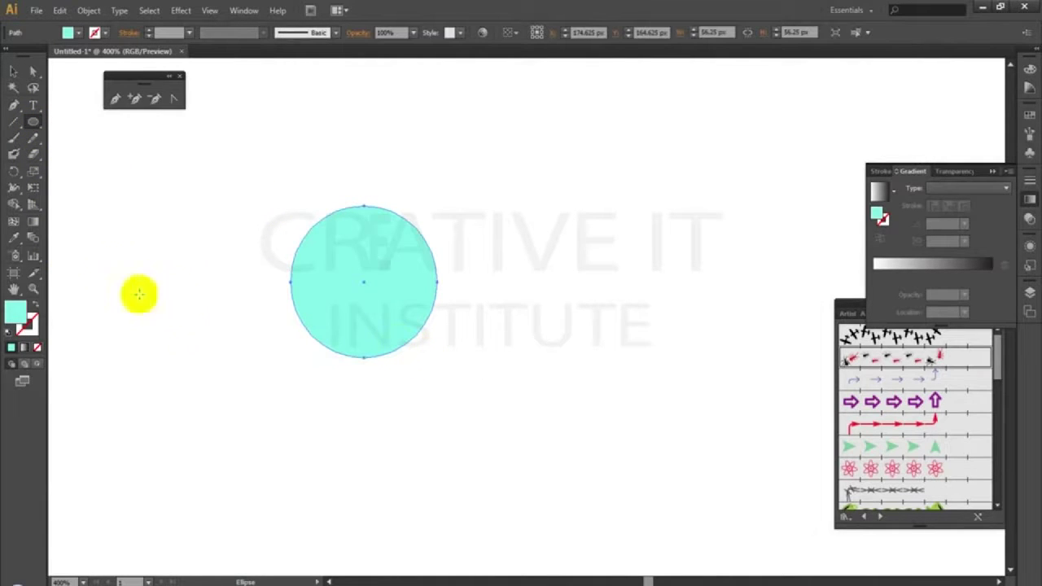
# - Give the circle a purple stroke, colour CD00FF, with a weight of 2 pt
pyautogui.doubleClick(29, 325)
pyautogui.moveTo(522, 259); pyautogui.dragTo(515, 213)
pyautogui.click(645, 217)
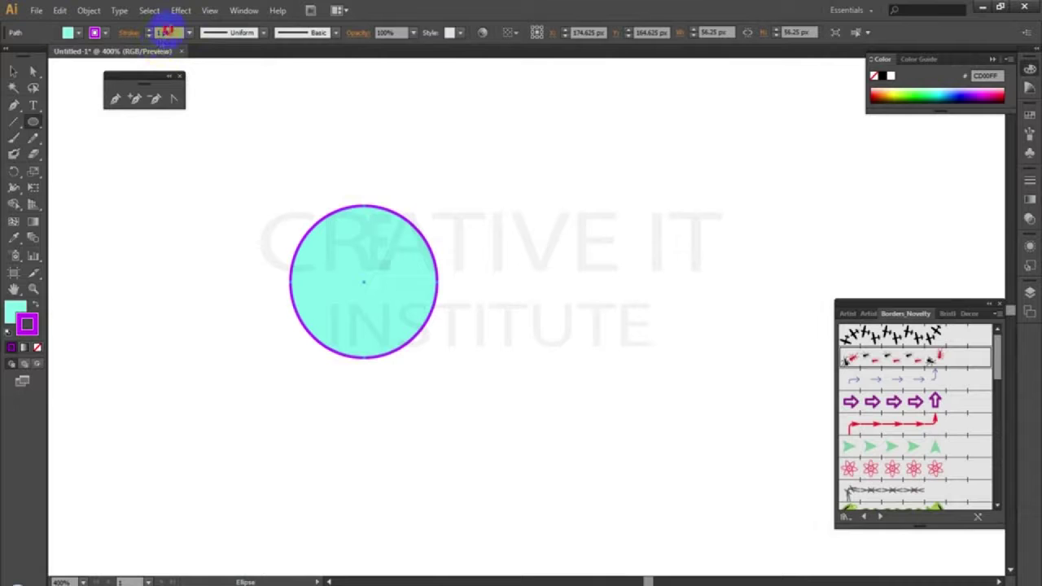
pyautogui.click(167, 31)
pyautogui.press('Up')
# - Select the circle with the Selection tool and show its attributes in the Appearance panel
pyautogui.click(13, 71)
pyautogui.hotkey('ctrl', '=')
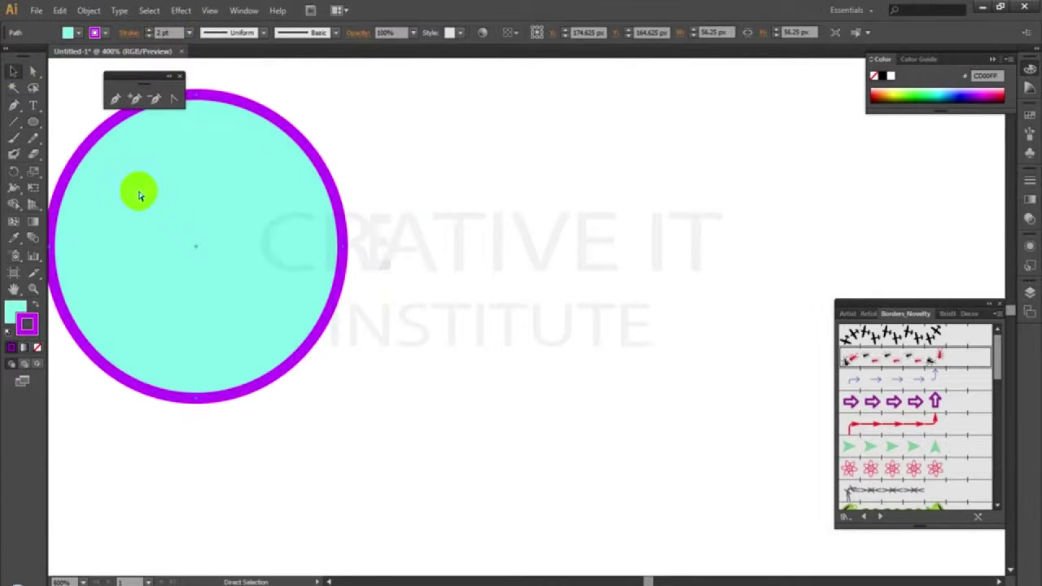
pyautogui.moveTo(217, 247); pyautogui.dragTo(305, 265)
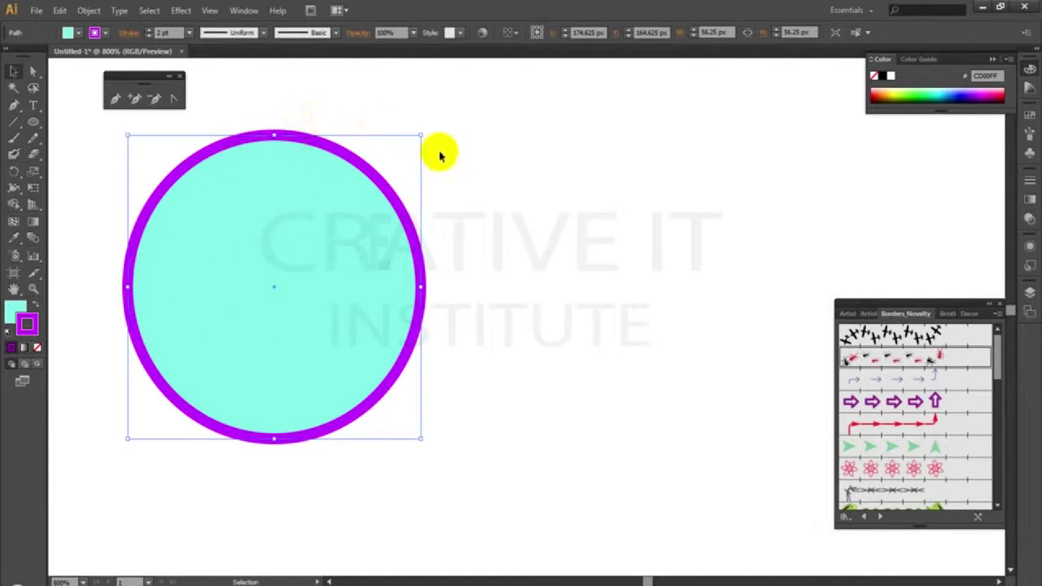
pyautogui.click(478, 184)
pyautogui.click(355, 262)
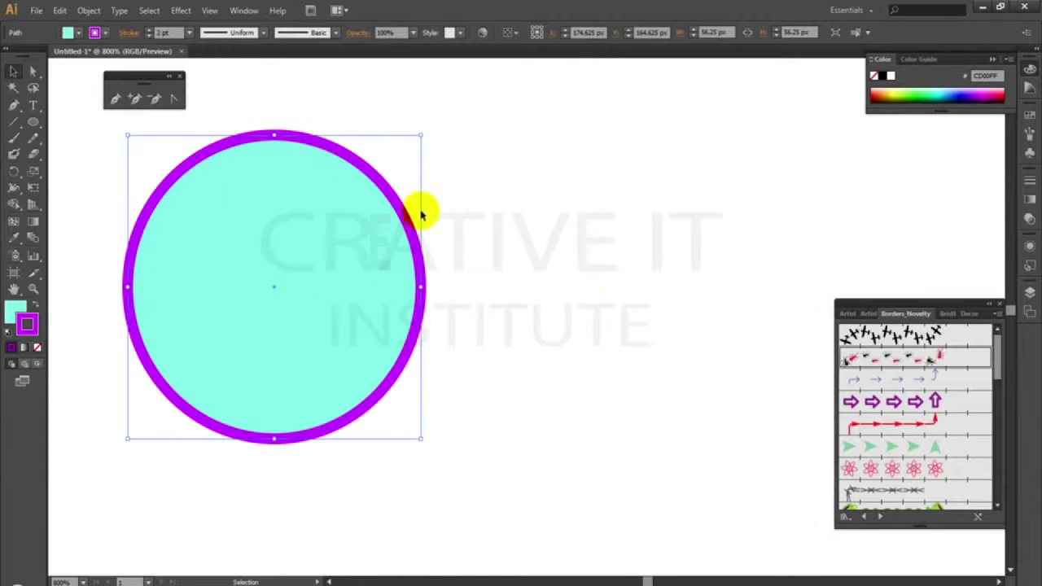
pyautogui.click(244, 10)
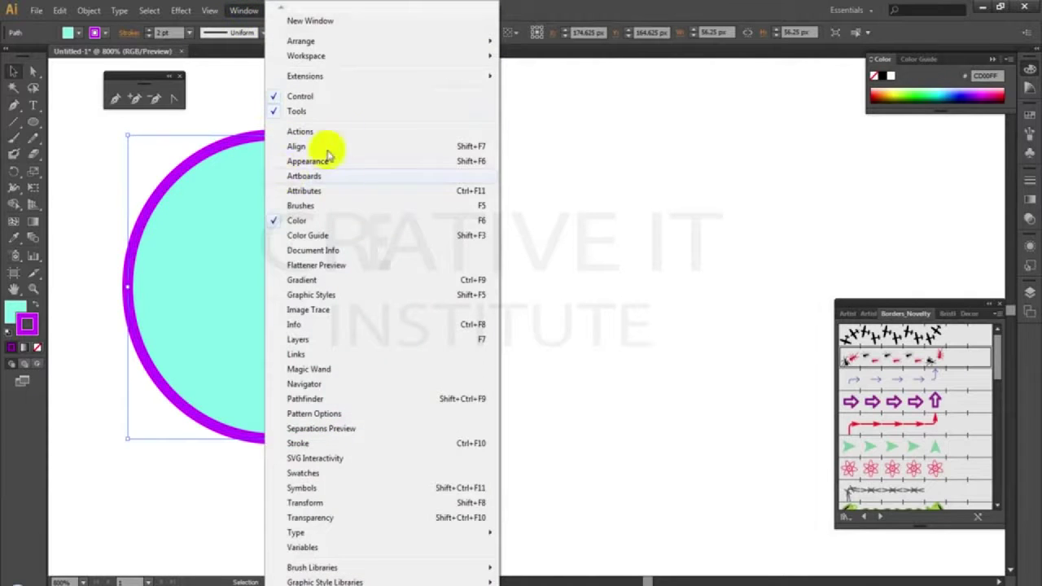
pyautogui.click(343, 162)
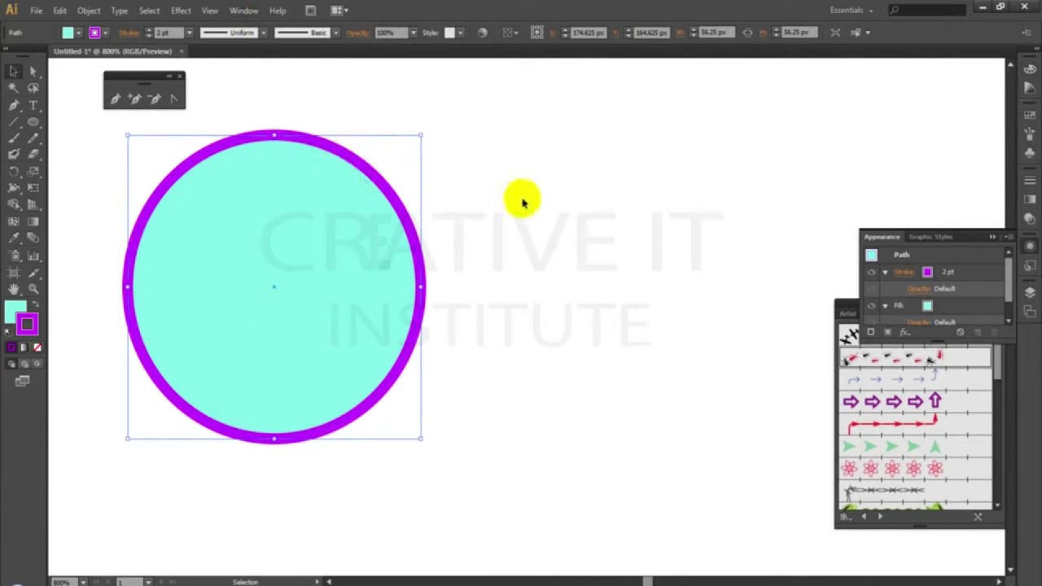
# - Float the Appearance panel on its own, clear away the Graphic Styles and brush library panels, and enlarge it
pyautogui.moveTo(882, 237); pyautogui.dragTo(806, 97)
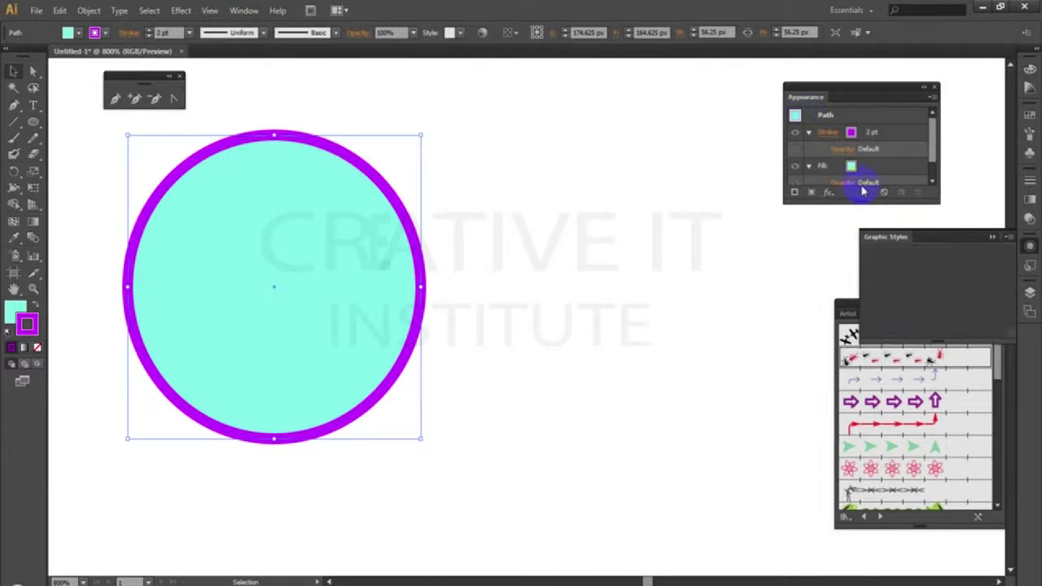
pyautogui.click(994, 236)
pyautogui.click(997, 310)
pyautogui.moveTo(939, 203); pyautogui.dragTo(949, 364)
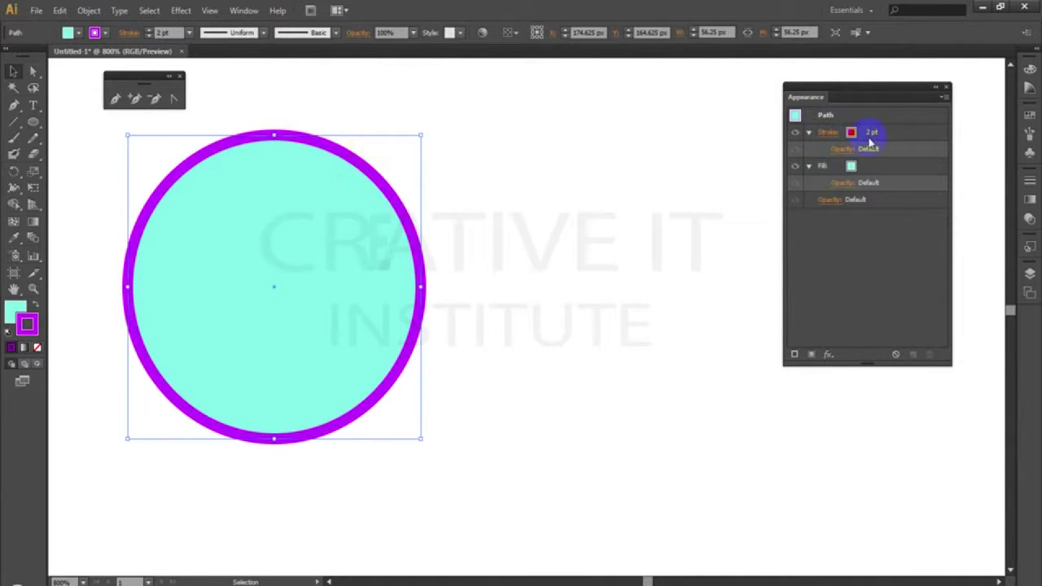
# - Reselect the circle and duplicate its purple 2 pt stroke in the Appearance panel
pyautogui.click(481, 191)
pyautogui.click(289, 297)
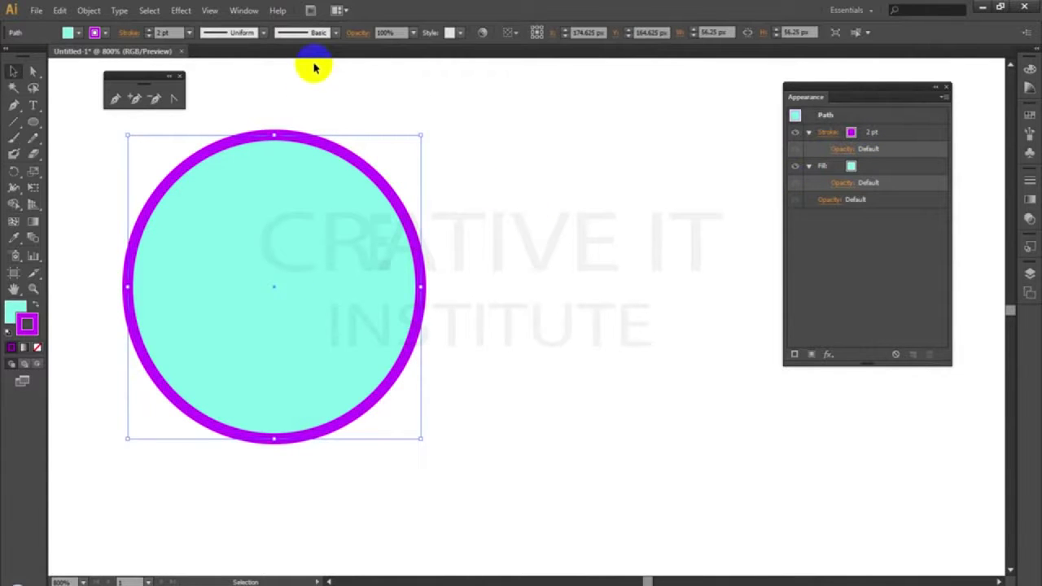
pyautogui.click(889, 136)
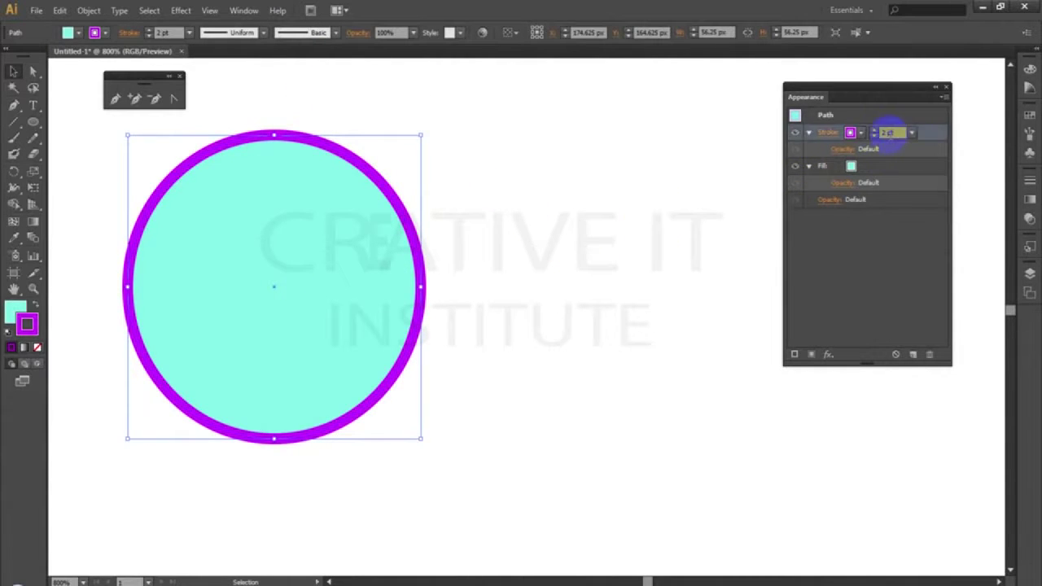
pyautogui.click(915, 355)
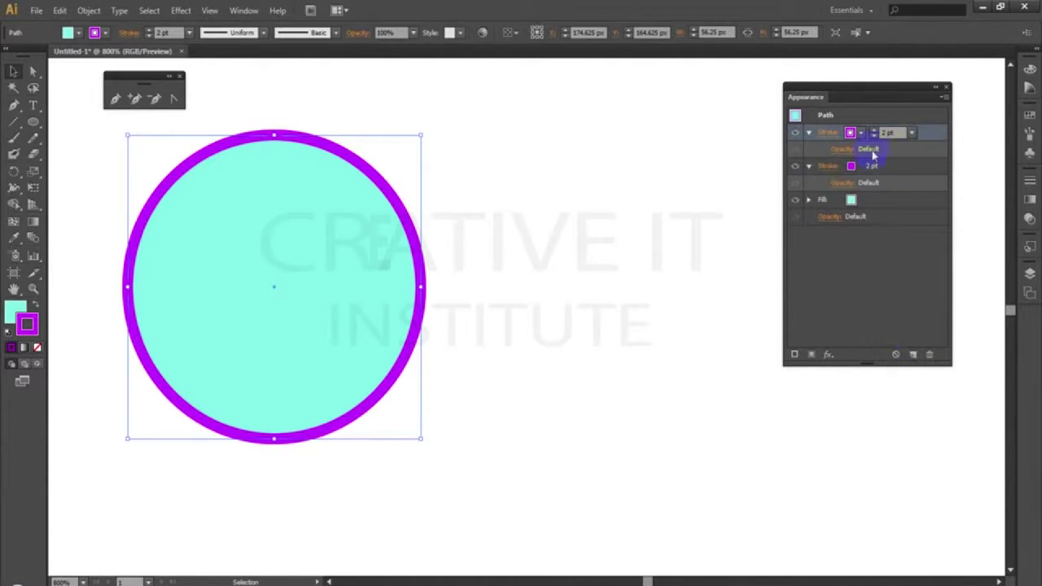
# - Colour the circle's lower stroke black and set its weight to 5 pt
pyautogui.click(896, 168)
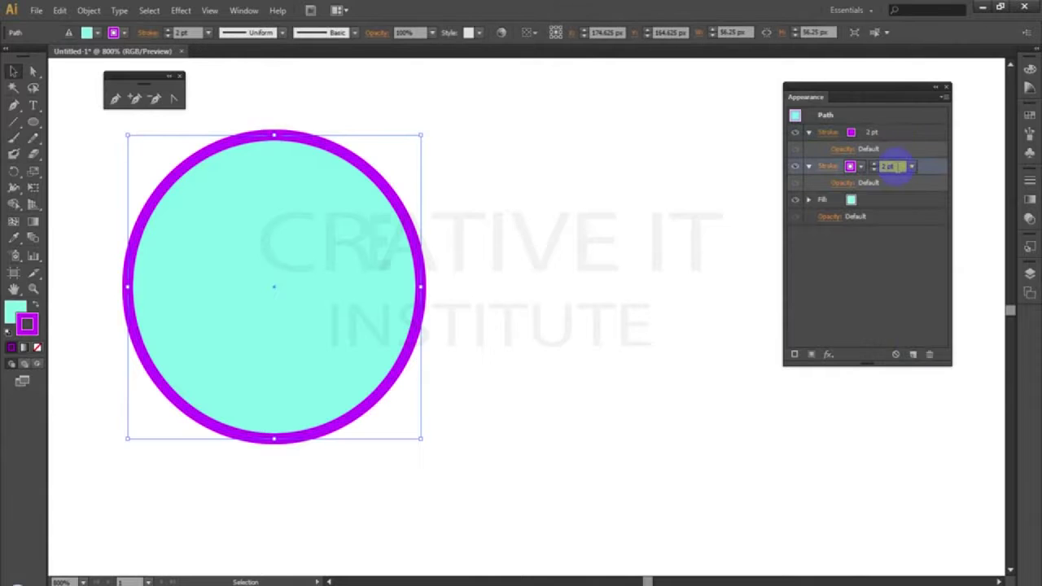
pyautogui.click(858, 167)
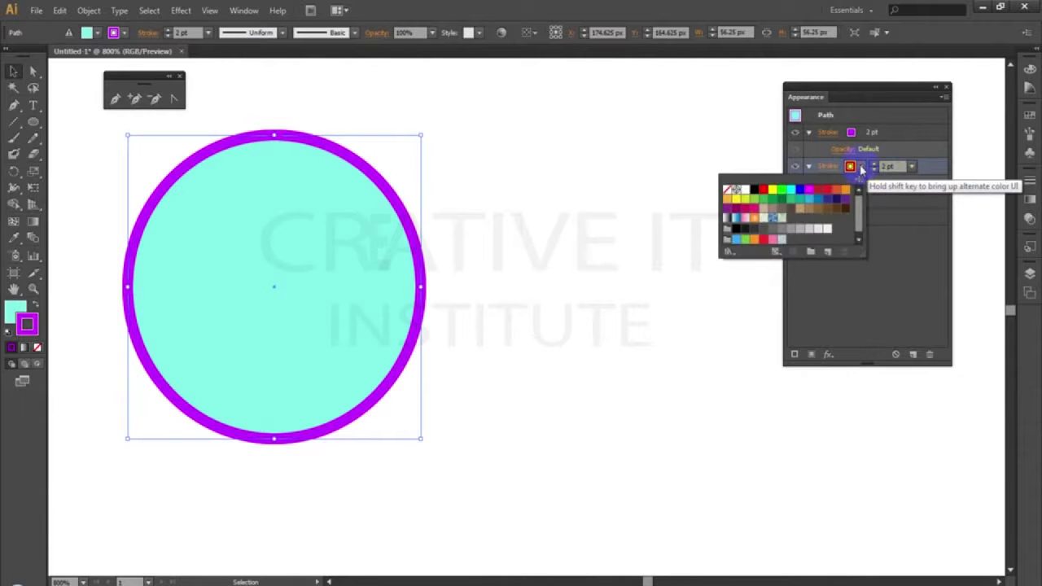
pyautogui.click(755, 190)
pyautogui.click(852, 98)
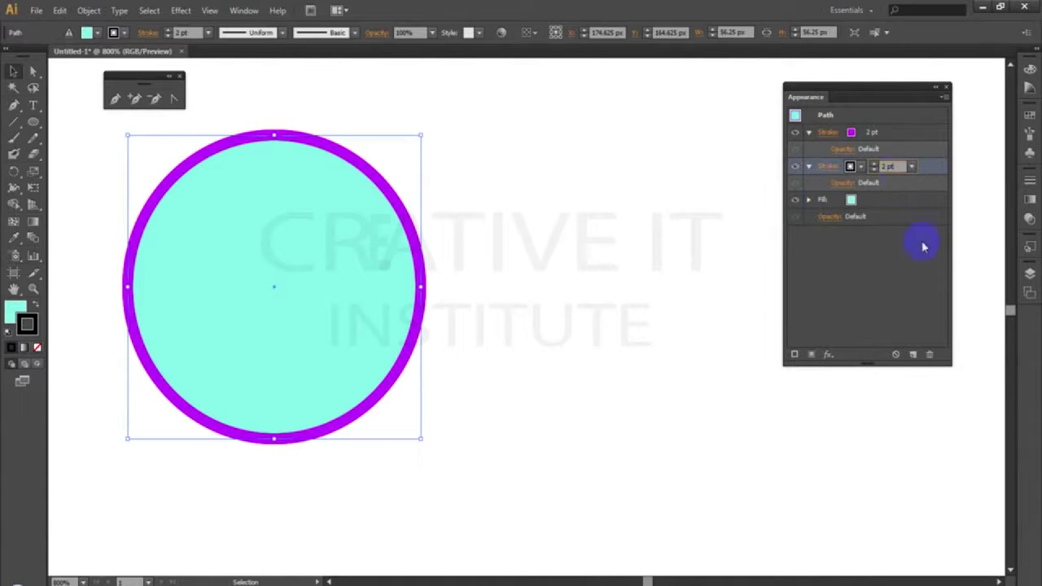
pyautogui.press('Up')
pyautogui.press('Up')
pyautogui.press('Up')
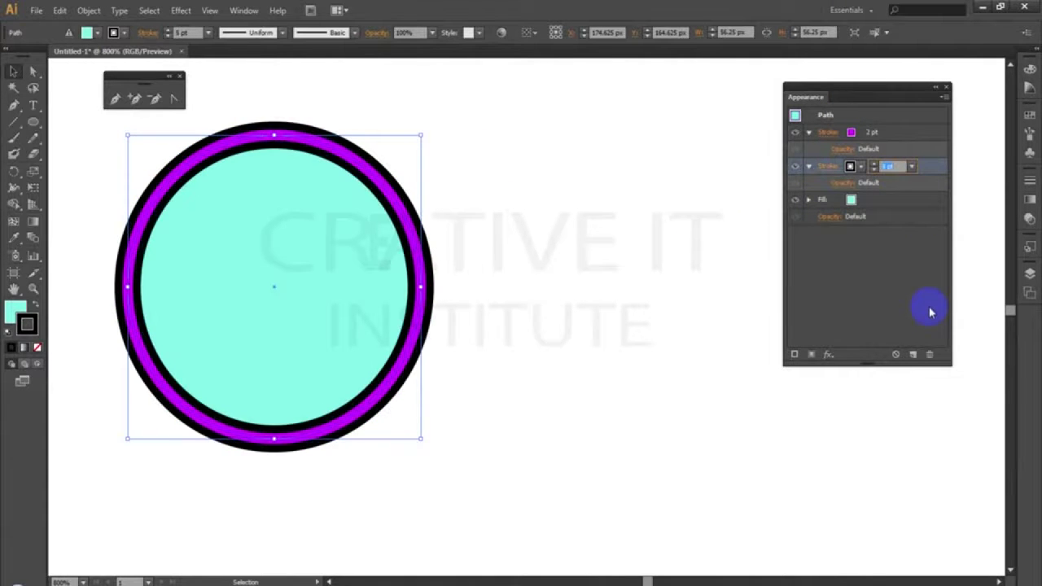
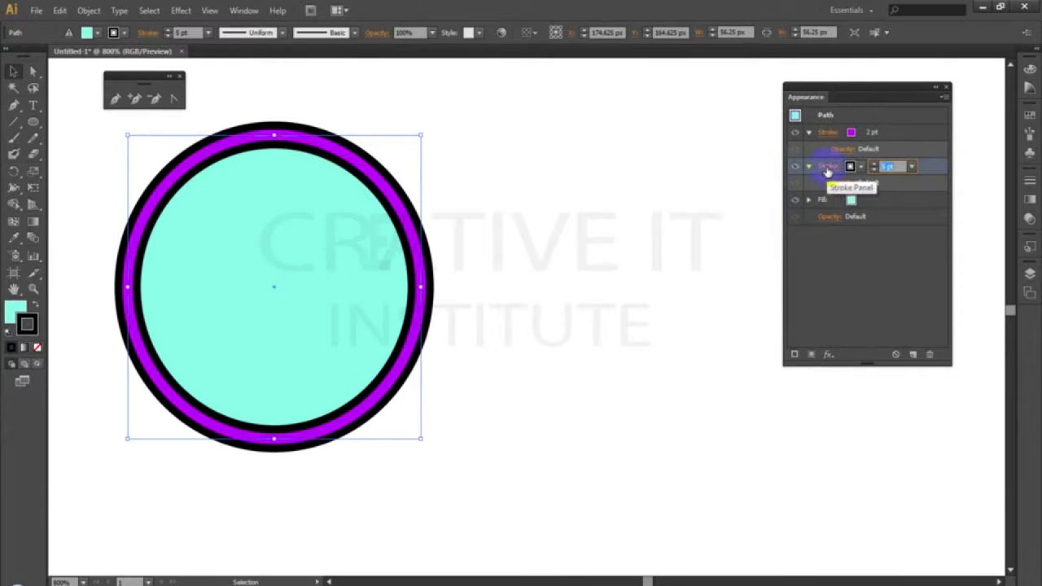
# - Try the centre and inside alignments for the black stroke, then align it to the outside of the path
pyautogui.click(829, 169)
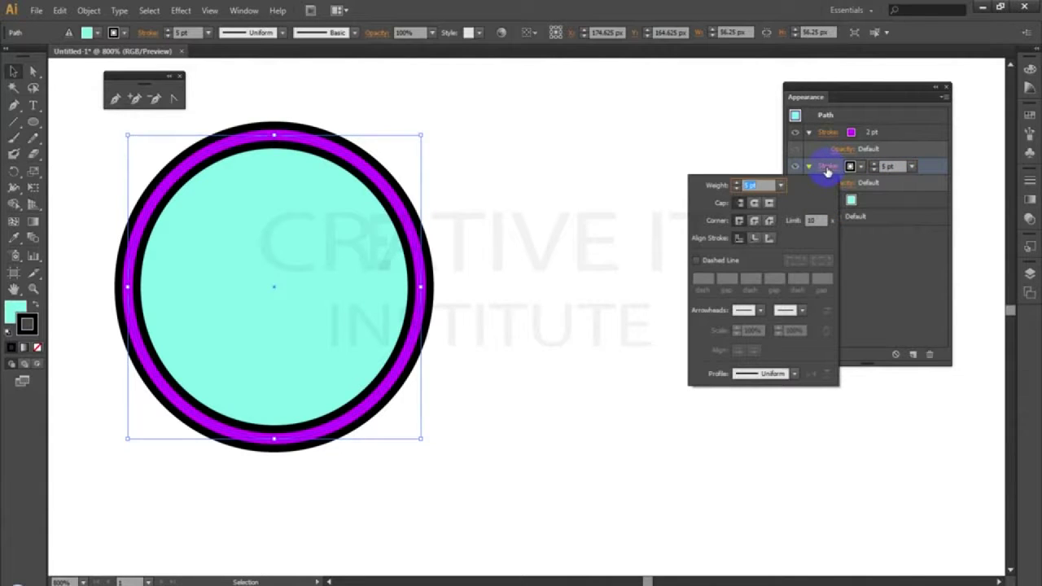
pyautogui.click(739, 238)
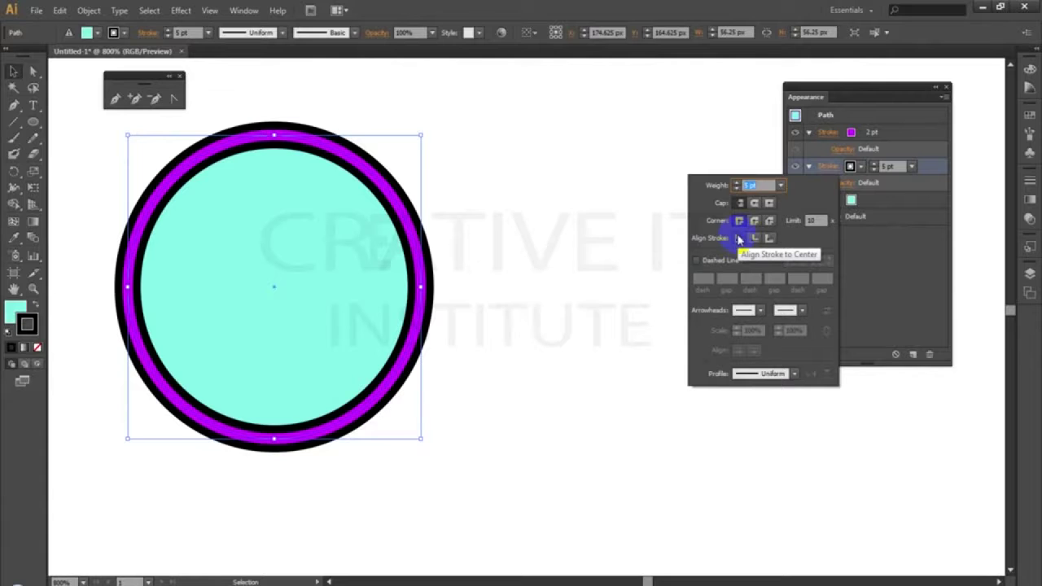
pyautogui.click(754, 240)
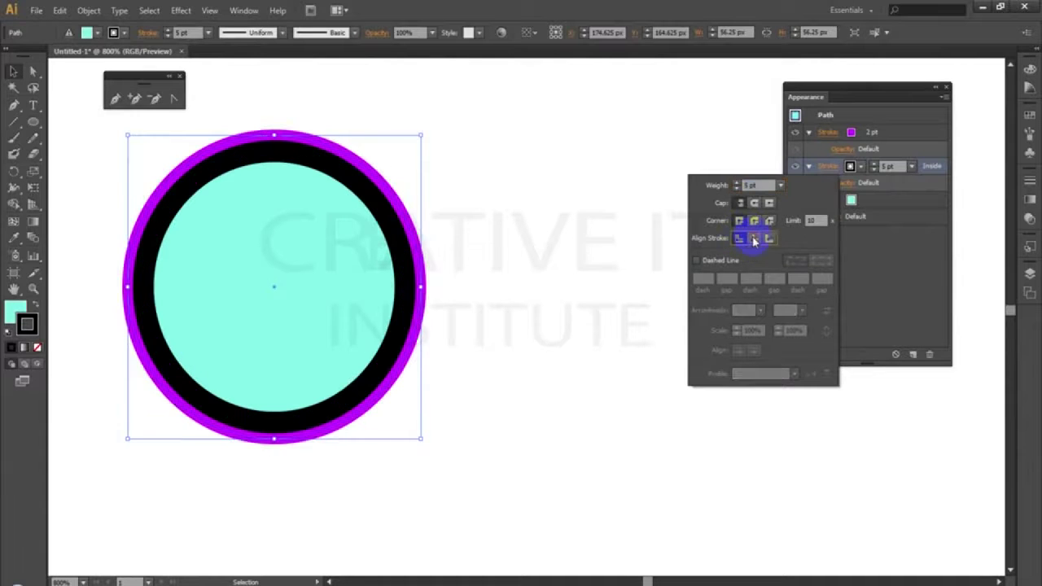
pyautogui.click(769, 239)
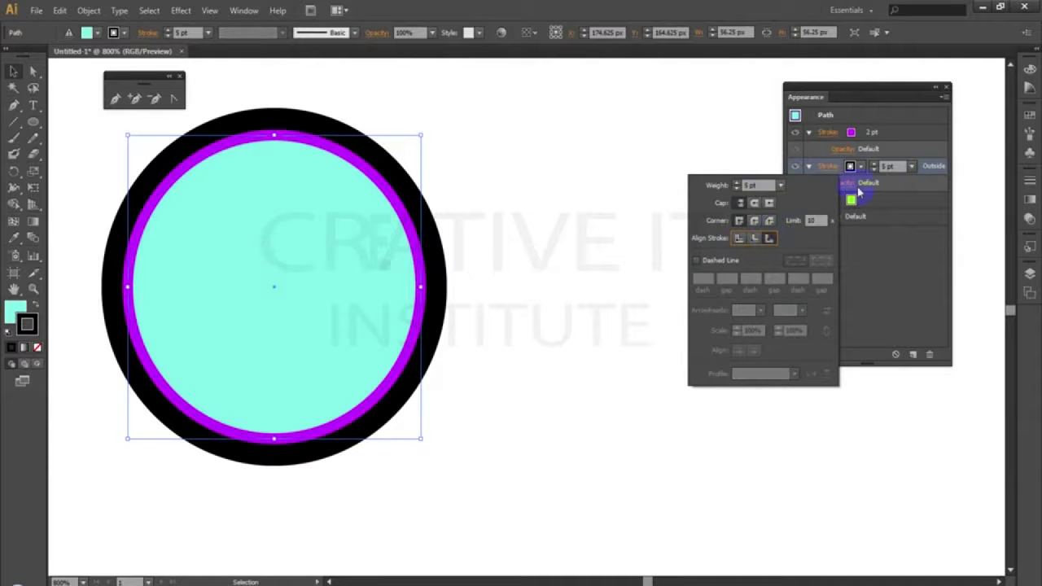
# - Set the weight of the black outside stroke to 3 pt
pyautogui.click(896, 167)
pyautogui.press('Down')
pyautogui.press('Down')
pyautogui.press('Down')
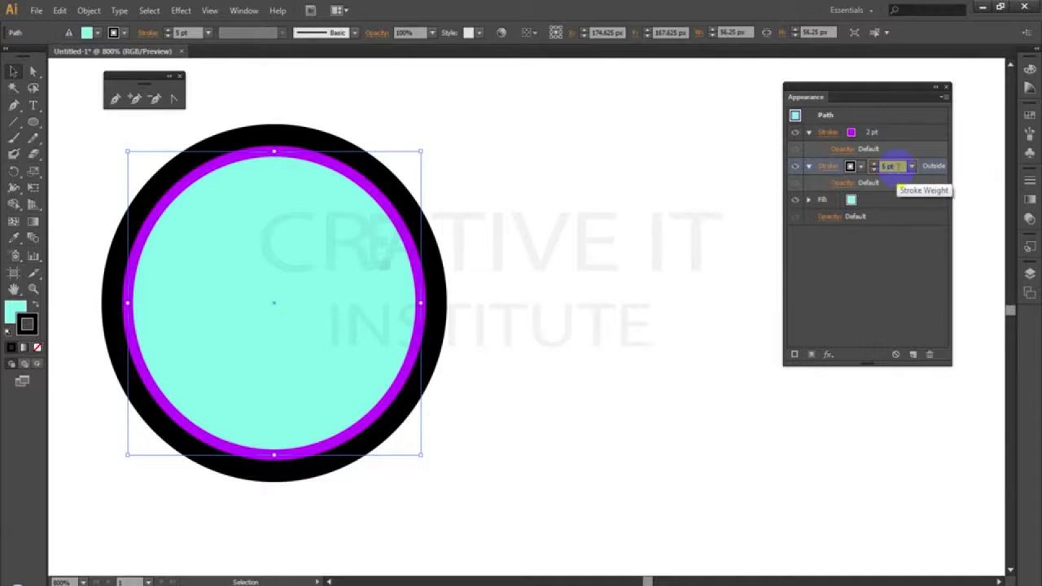
pyautogui.press('Down')
pyautogui.press('Down')
pyautogui.press('Down')
pyautogui.press('Up')
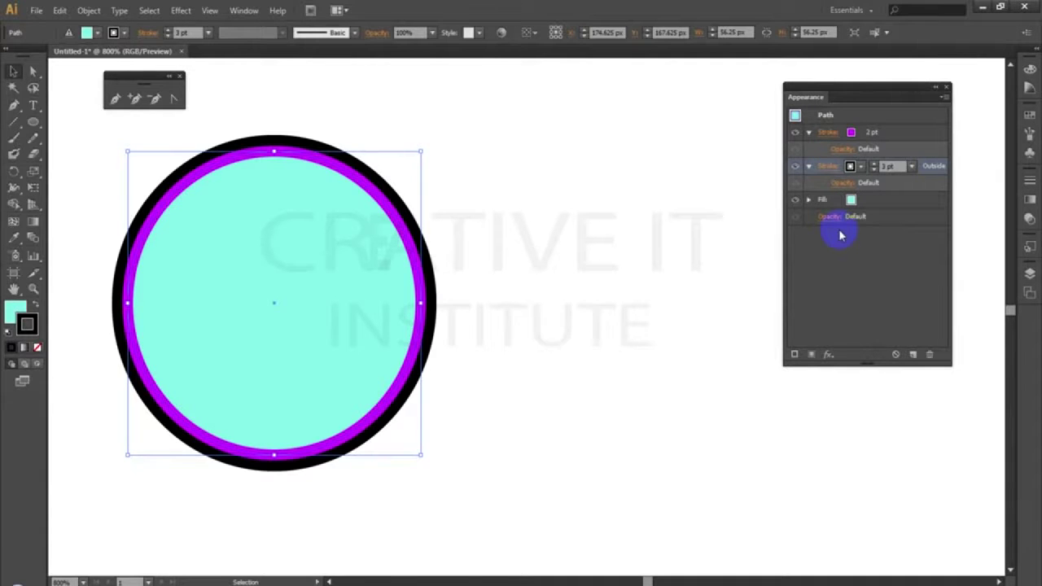
# - Duplicate the black outside stroke and colour the lower copy blue
pyautogui.click(913, 354)
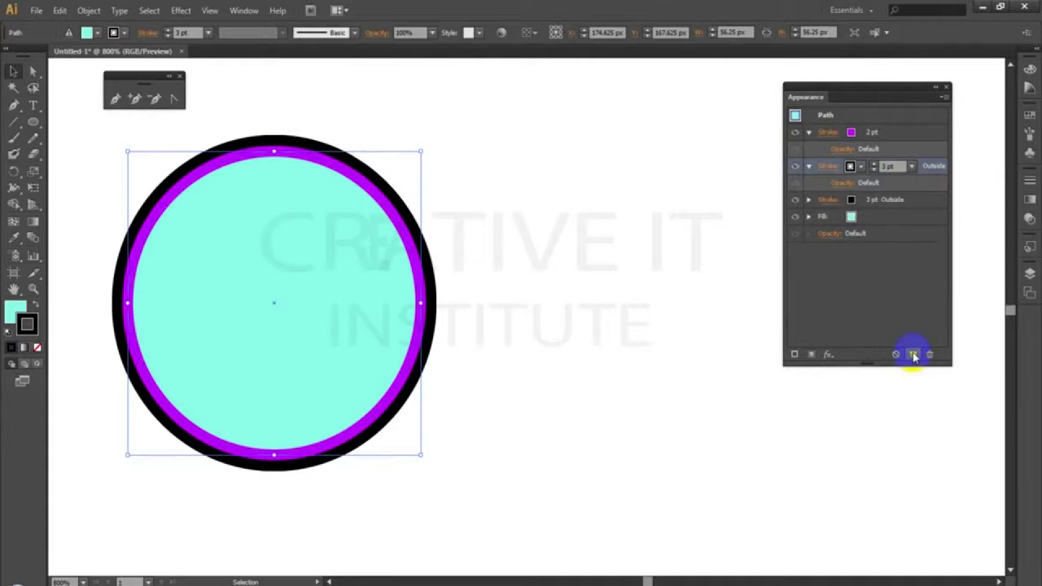
pyautogui.click(852, 202)
pyautogui.click(862, 201)
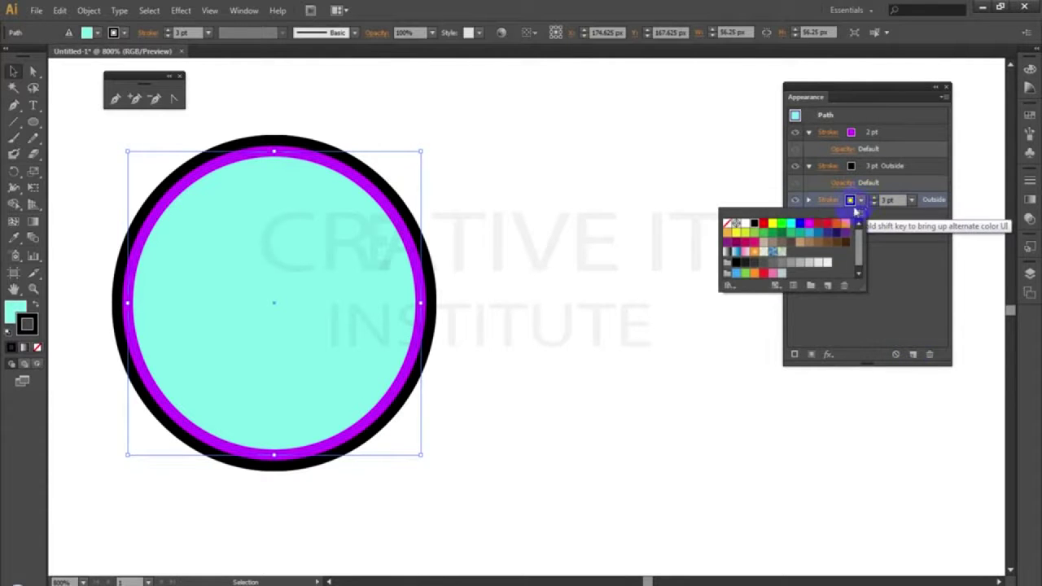
pyautogui.click(799, 223)
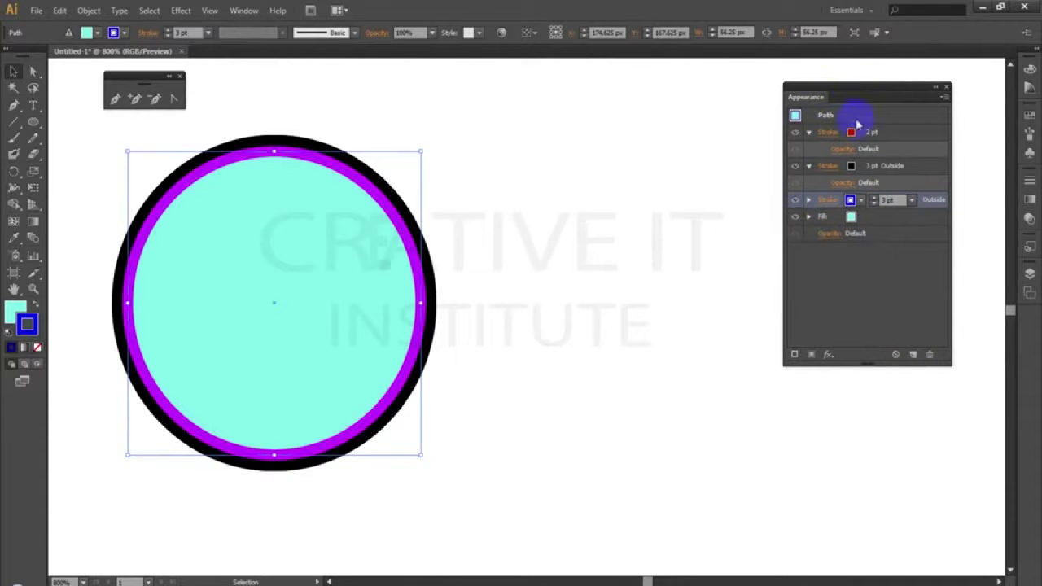
pyautogui.click(828, 200)
pyautogui.click(770, 257)
# - Set the weight of the blue outside stroke to 5 pt
pyautogui.click(901, 201)
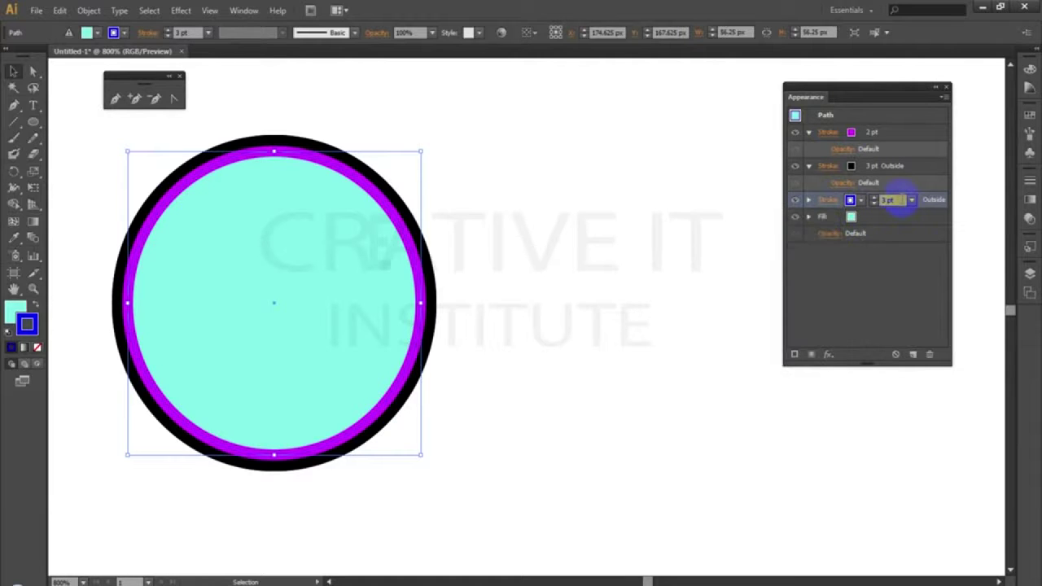
pyautogui.scroll(-2, 902, 199)
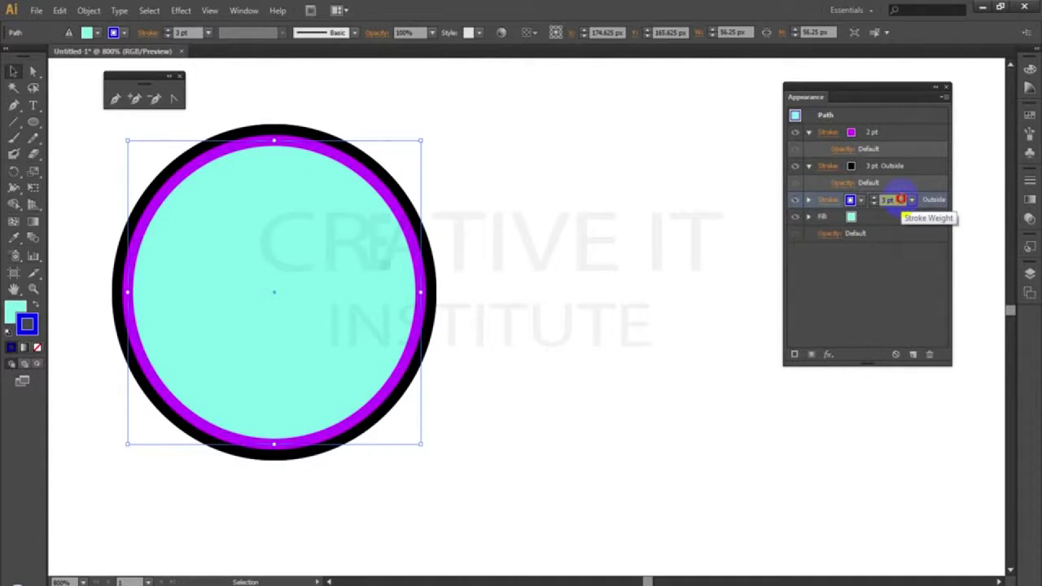
pyautogui.press('Up')
pyautogui.press('Up')
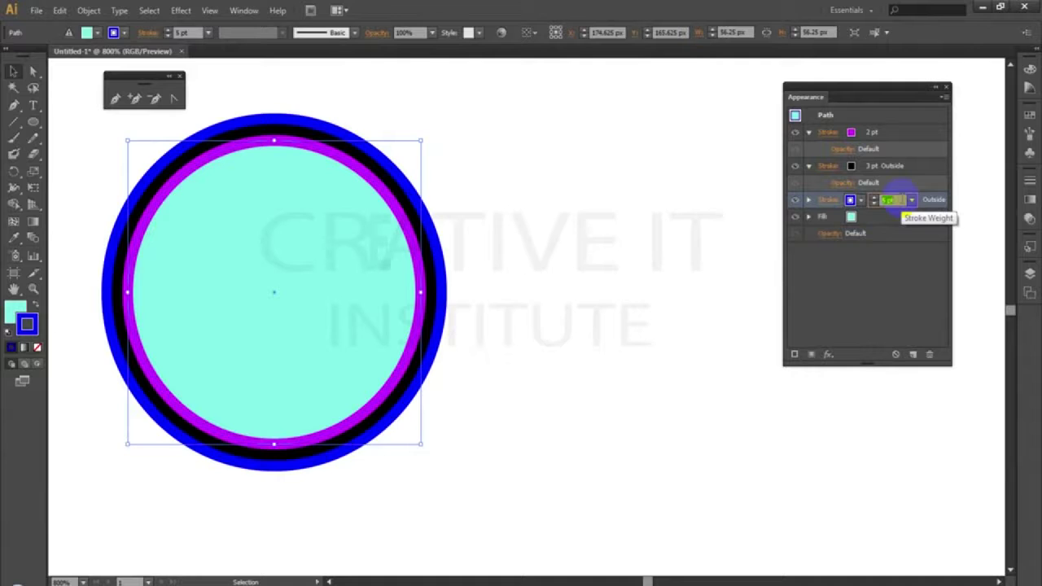
pyautogui.press('Up')
pyautogui.press('Down')
# - Recolour the outermost stroke yellow and close the Appearance panel
pyautogui.click(850, 200)
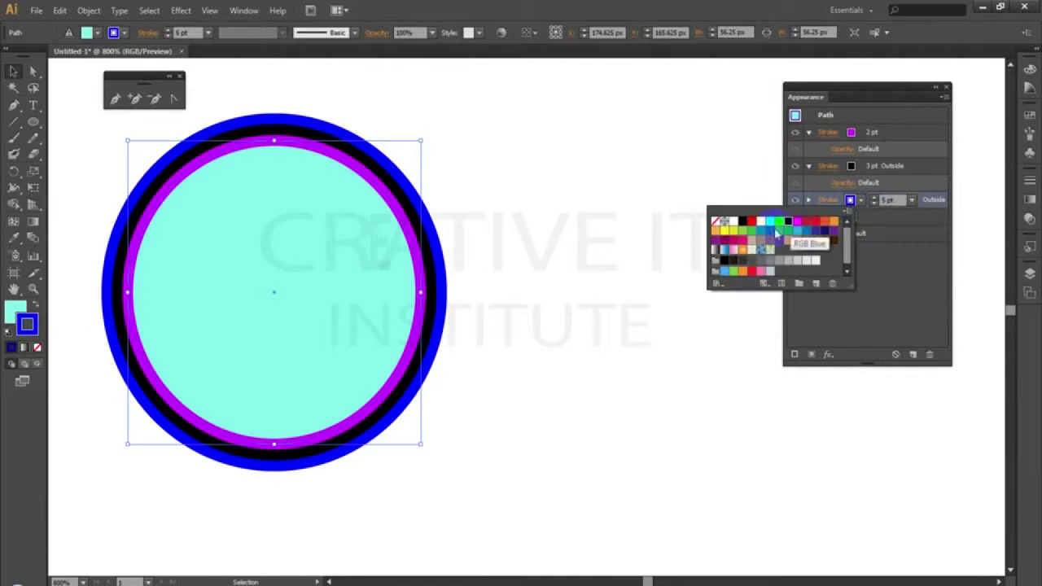
pyautogui.click(762, 222)
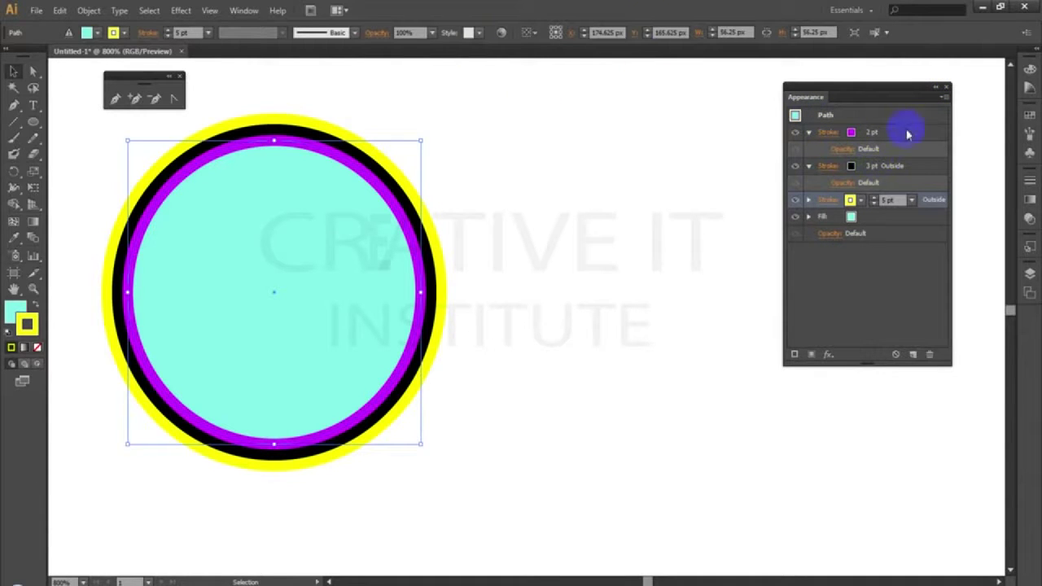
pyautogui.click(947, 90)
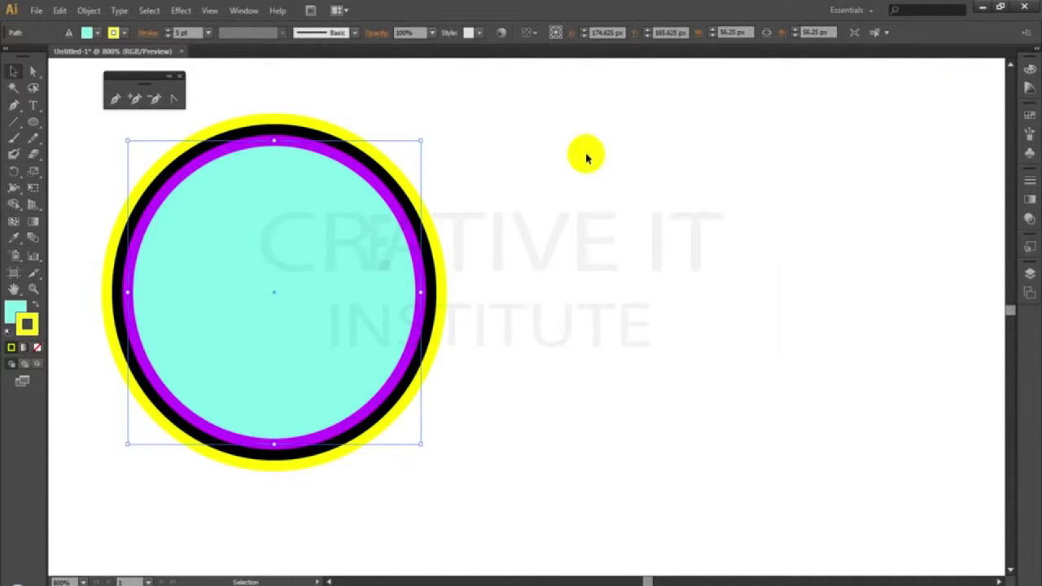
# - Replace the multi-stroke circle with a new turquoise circle about 22 px in diameter that has no stroke
pyautogui.press('Delete')
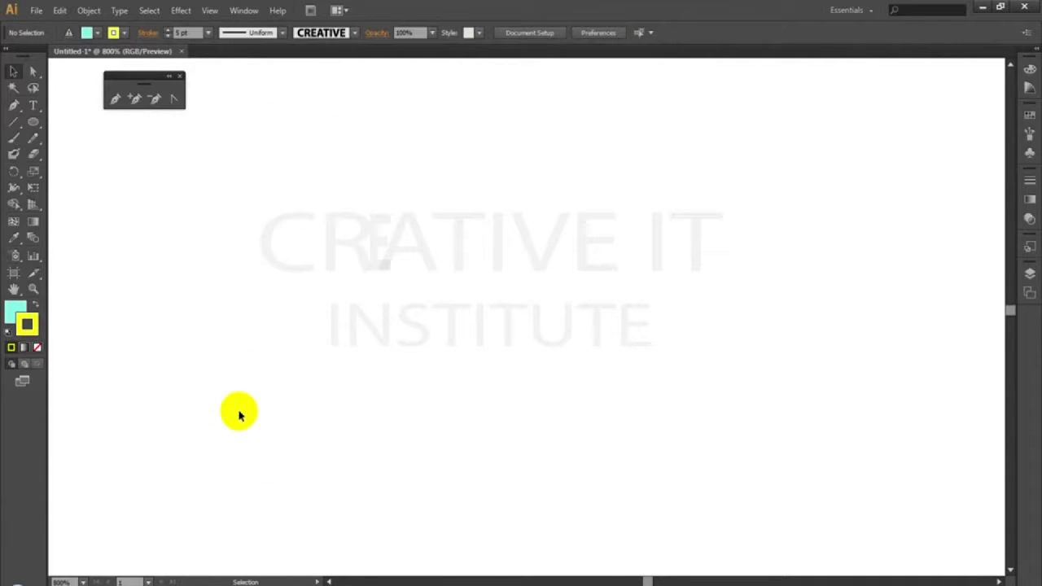
pyautogui.click(33, 124)
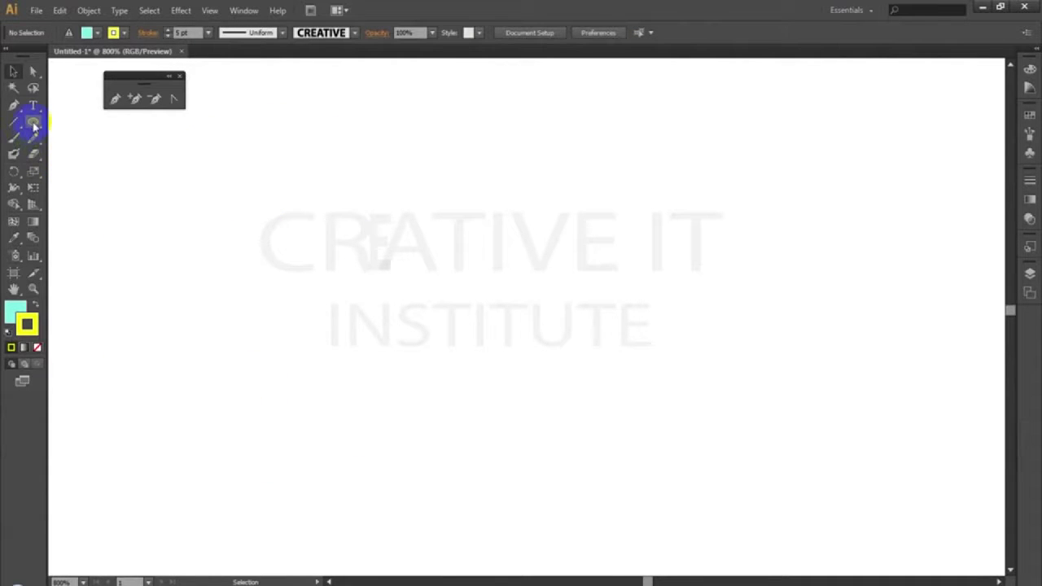
pyautogui.moveTo(252, 174)
pyautogui.mouseDown()
pyautogui.moveTo(356, 323)
pyautogui.moveTo(409, 302)
pyautogui.moveTo(368, 293)
pyautogui.mouseUp()
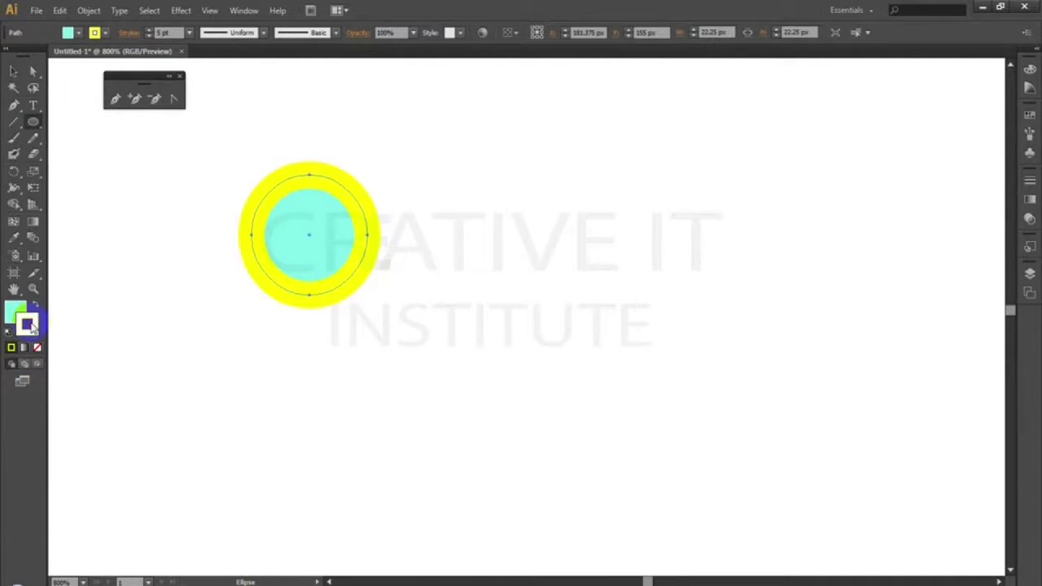
pyautogui.click(37, 347)
pyautogui.click(13, 71)
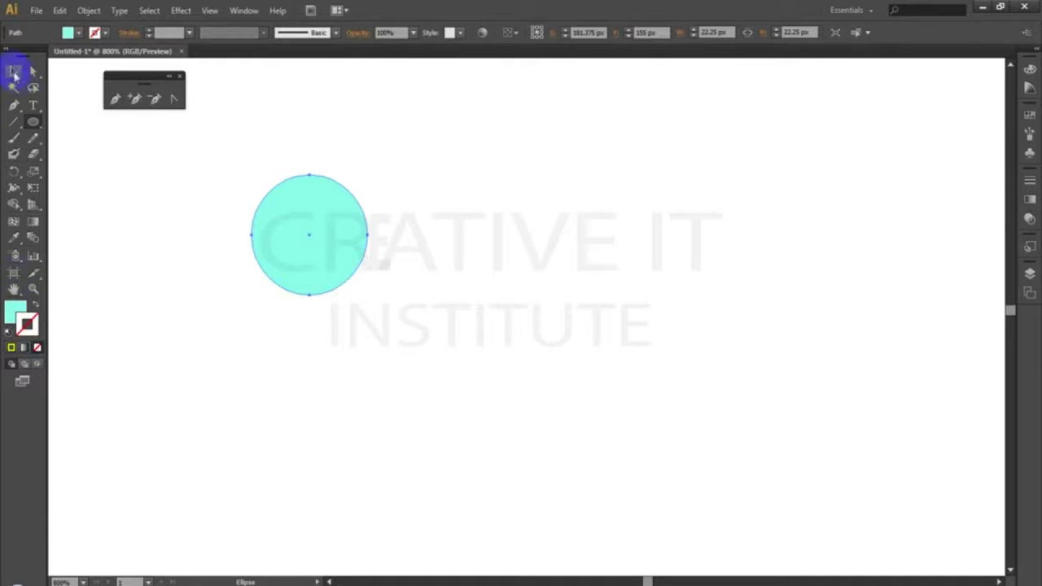
# - Start an Illustrator Drop Shadow effect on the circle with preview enabled and set its blur to 5 px
pyautogui.click(183, 13)
pyautogui.moveTo(222, 166)
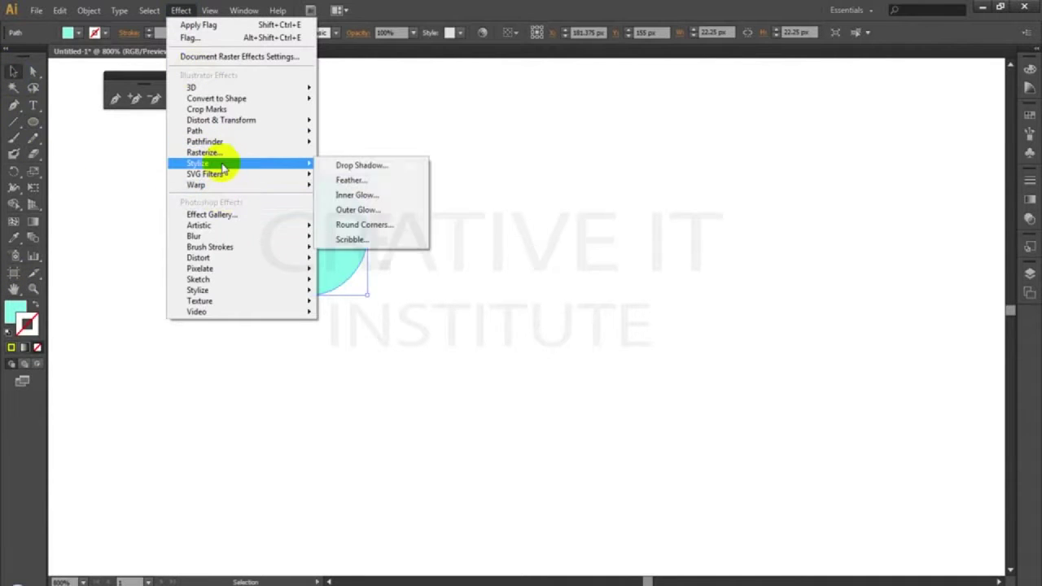
pyautogui.click(358, 165)
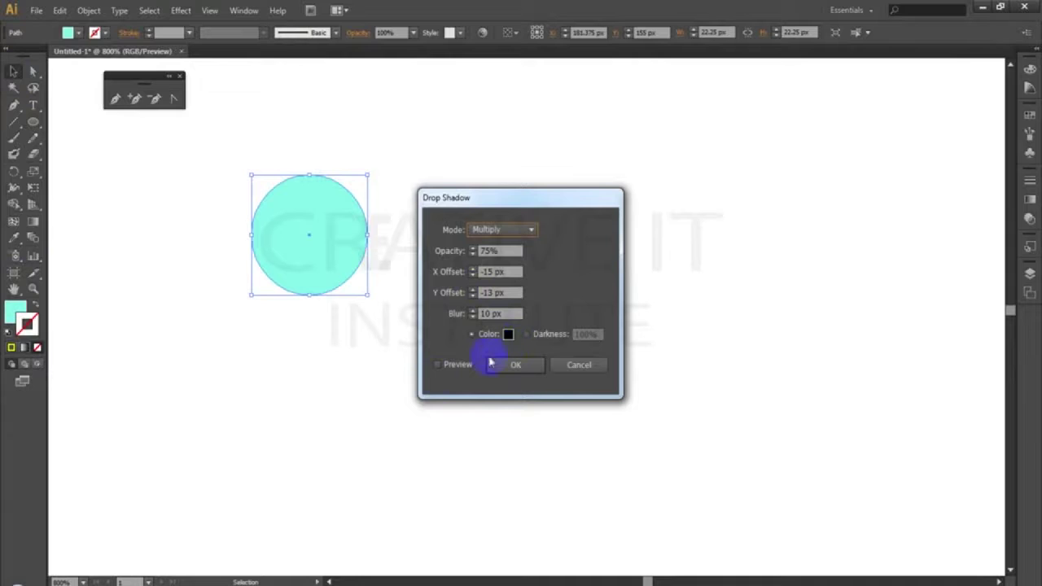
pyautogui.click(437, 365)
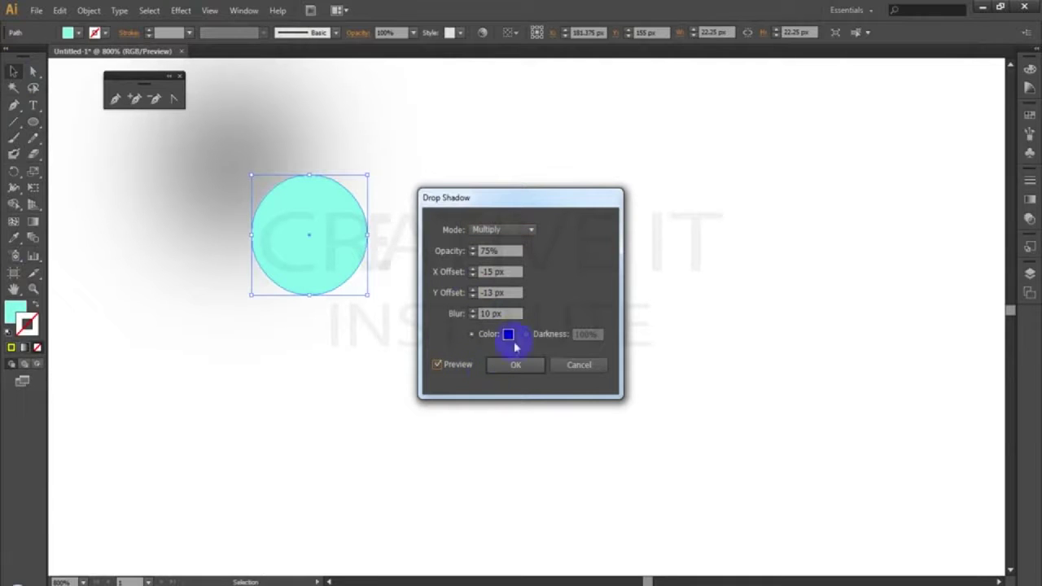
pyautogui.click(451, 316)
pyautogui.press('Down')
pyautogui.press('Down')
pyautogui.press('Down')
pyautogui.press('Down')
pyautogui.press('Down')
pyautogui.press('Down')
pyautogui.press('Down')
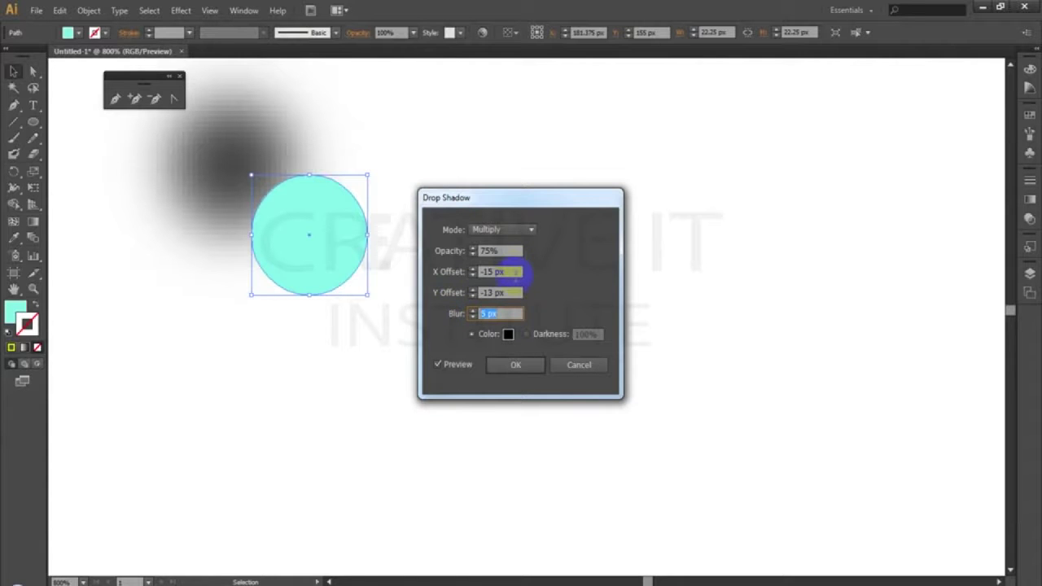
# - Set the drop shadow's X offset to 6 px
pyautogui.click(513, 275)
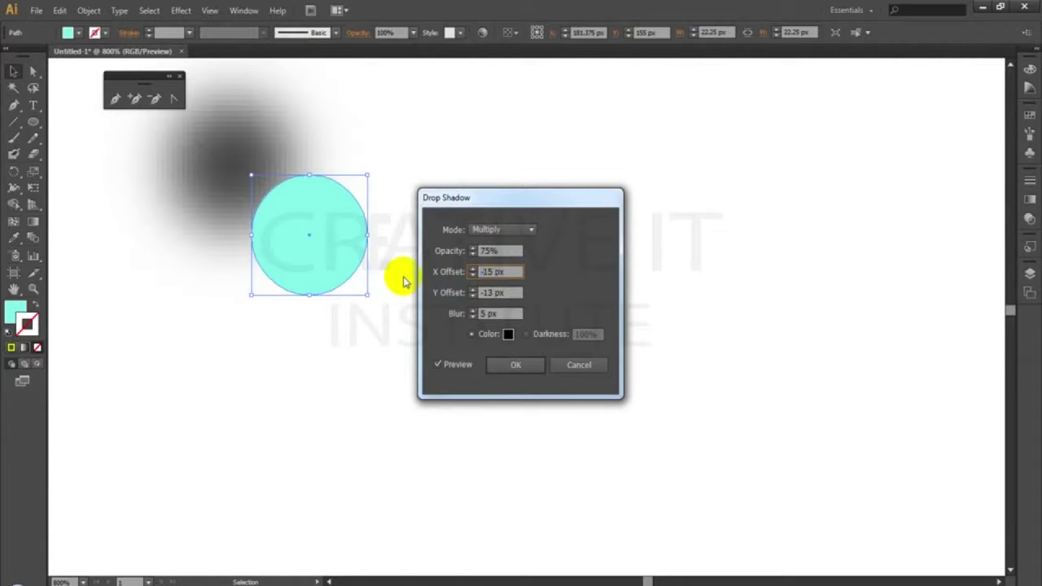
pyautogui.press('Up')
pyautogui.press('Up')
pyautogui.press('Up')
pyautogui.press('Up')
pyautogui.press('Up')
pyautogui.press('Up')
pyautogui.press('Up')
pyautogui.press('Up')
pyautogui.press('Up')
pyautogui.press('Up')
pyautogui.press('Up')
pyautogui.press('Up')
pyautogui.press('Up')
pyautogui.press('Up')
pyautogui.press('Up')
pyautogui.press('Up')
pyautogui.press('Up')
pyautogui.press('Up')
pyautogui.press('Up')
pyautogui.press('Up')
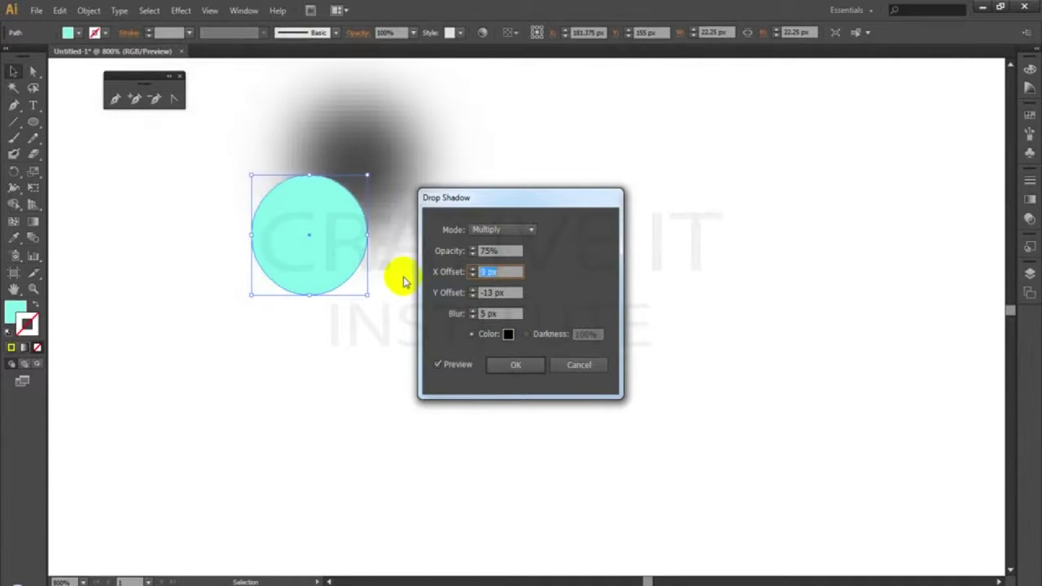
pyautogui.press('Down')
pyautogui.press('Down')
pyautogui.press('Down')
pyautogui.press('Down')
pyautogui.press('Down')
pyautogui.press('Down')
pyautogui.press('Down')
pyautogui.press('Down')
pyautogui.press('Down')
pyautogui.press('Down')
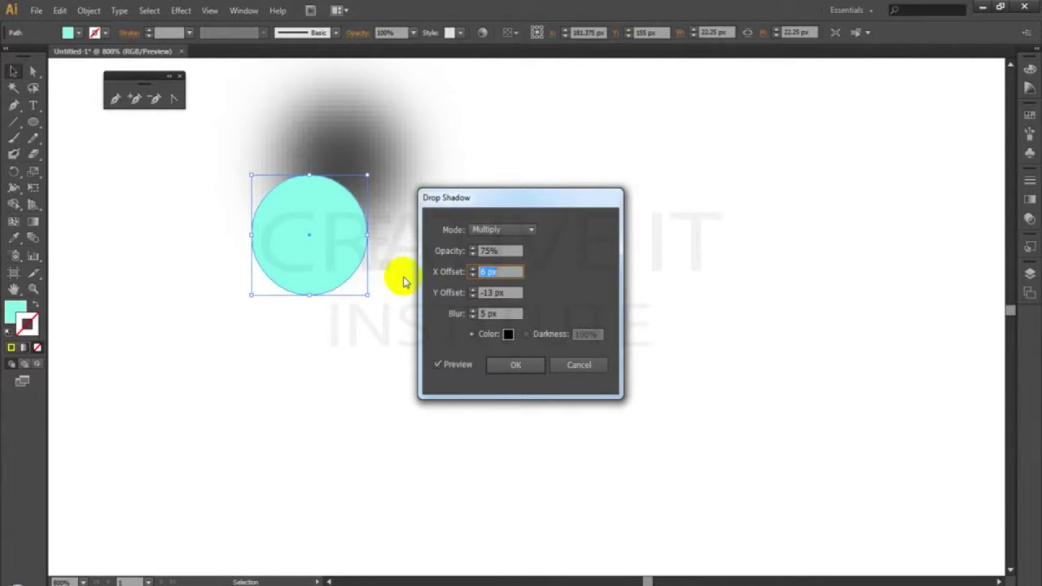
# - Set the drop shadow's Y offset to 2 px
pyautogui.click(514, 293)
pyautogui.press('Up')
pyautogui.press('Up')
pyautogui.press('Up')
pyautogui.press('Up')
pyautogui.press('Up')
pyautogui.press('Up')
pyautogui.press('Up')
pyautogui.press('Up')
pyautogui.press('Up')
pyautogui.press('Up')
pyautogui.press('Up')
pyautogui.press('Up')
pyautogui.press('Up')
pyautogui.press('Up')
pyautogui.press('Up')
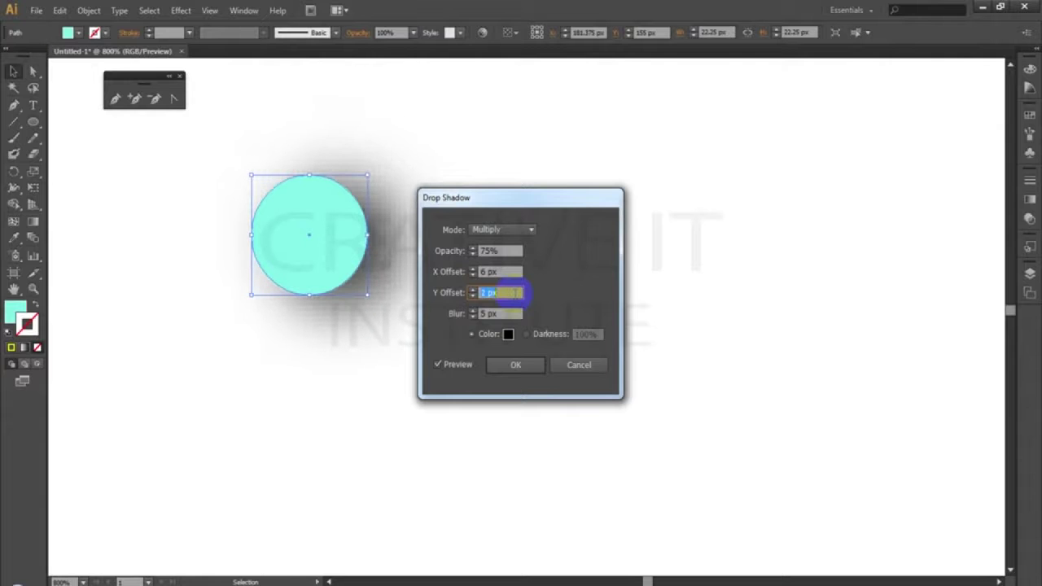
# - Set the drop shadow's blur to 2 px, and cancel the effect
pyautogui.click(513, 313)
pyautogui.press('Down')
pyautogui.press('Down')
pyautogui.press('Down')
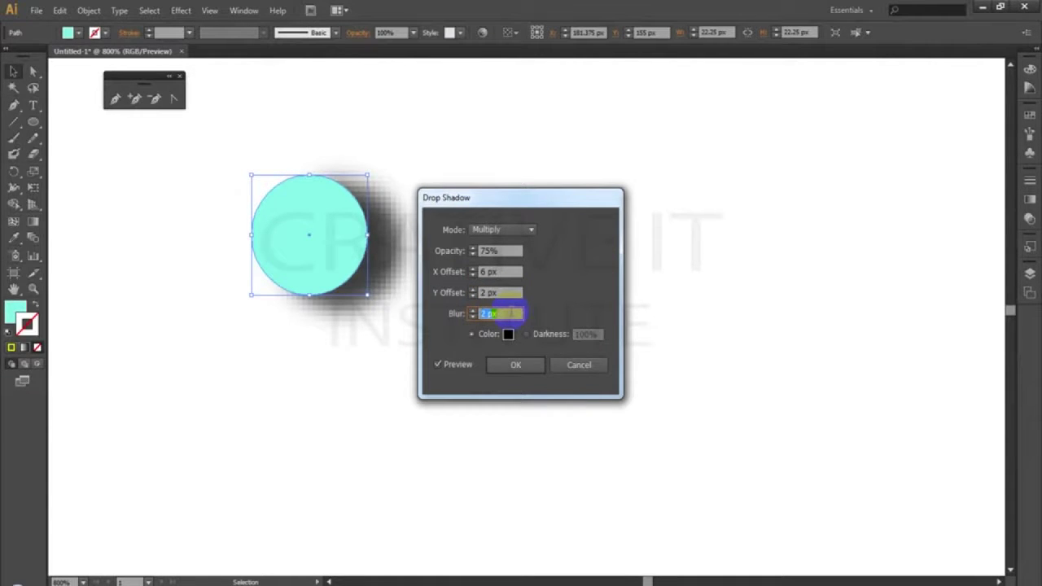
pyautogui.click(573, 366)
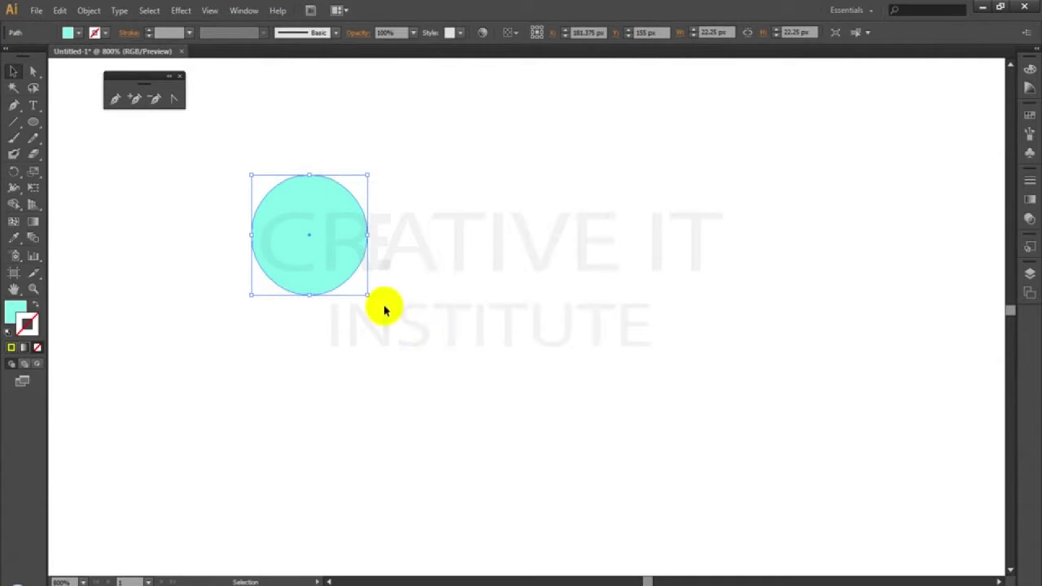
# - Enlarge the circle to about 44 px in diameter and start an Illustrator Drop Shadow effect on it with preview enabled
pyautogui.moveTo(366, 294); pyautogui.dragTo(499, 414)
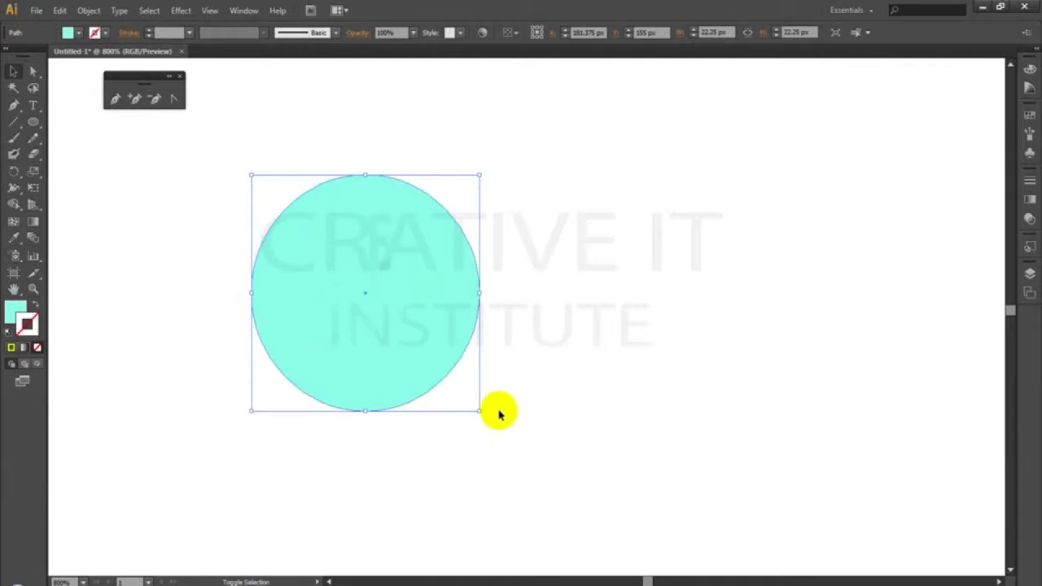
pyautogui.click(180, 11)
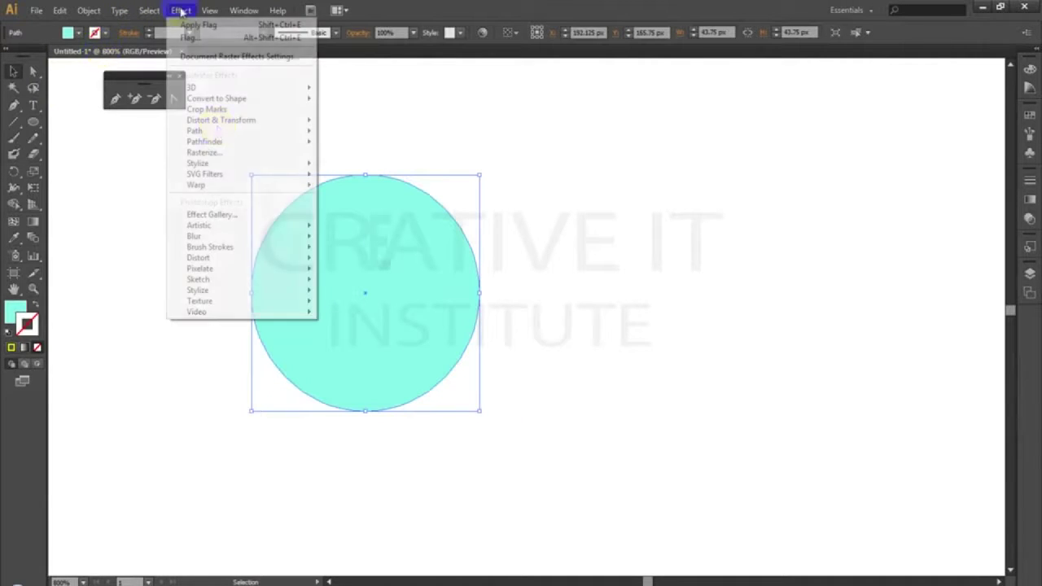
pyautogui.moveTo(249, 163)
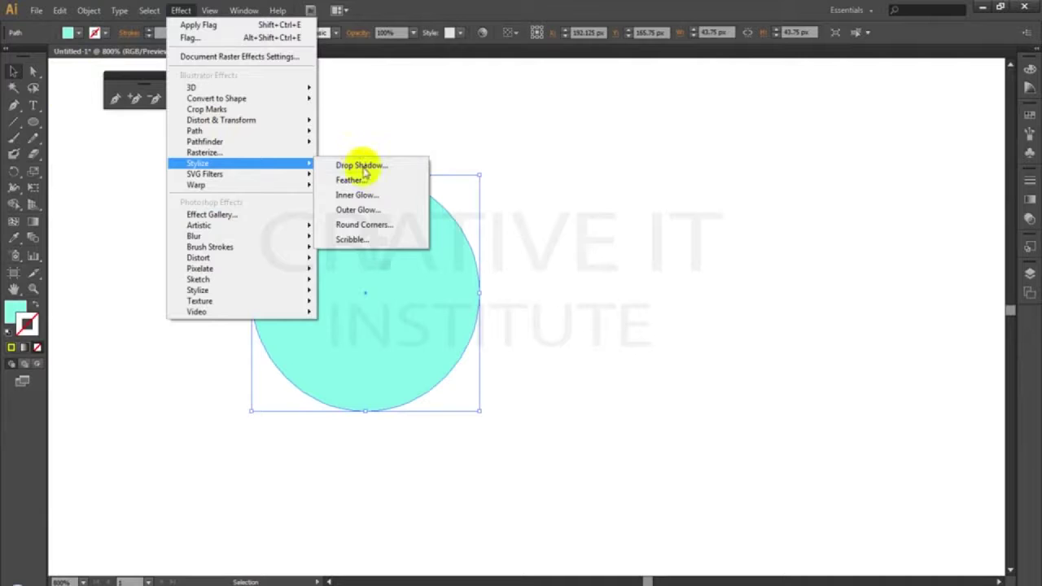
pyautogui.click(360, 166)
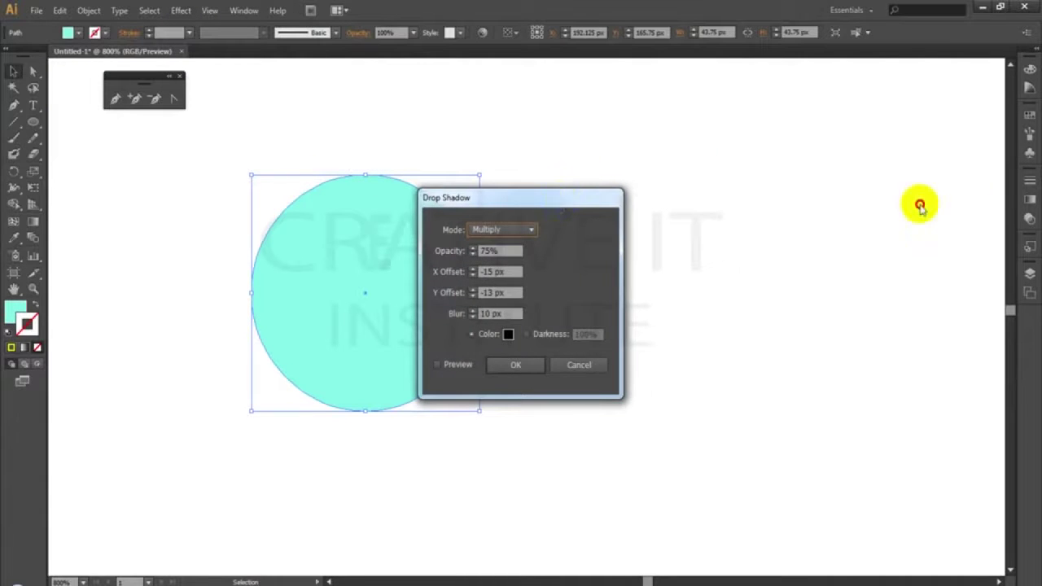
pyautogui.click(833, 361)
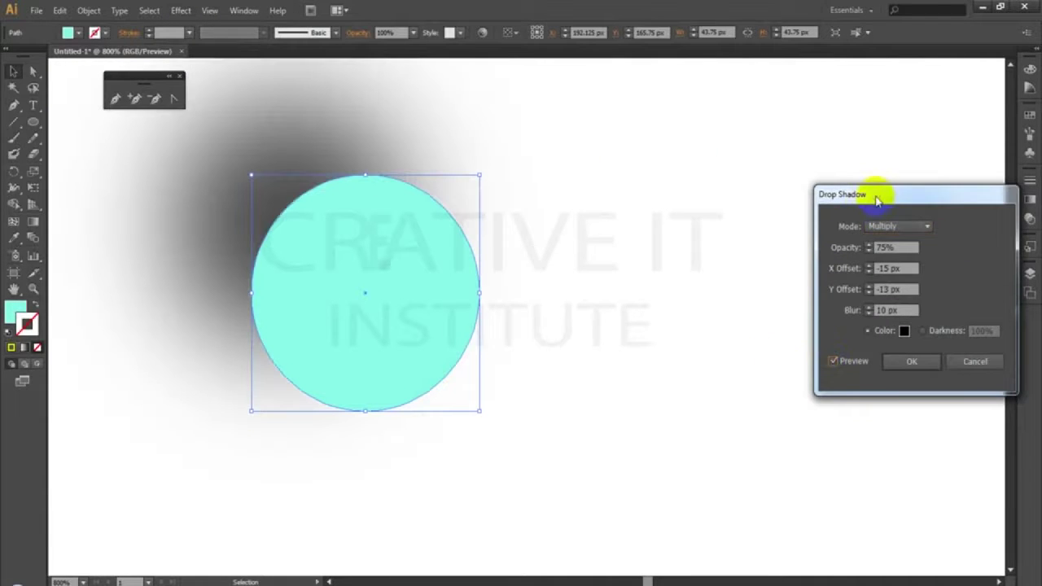
pyautogui.moveTo(877, 198); pyautogui.dragTo(768, 195)
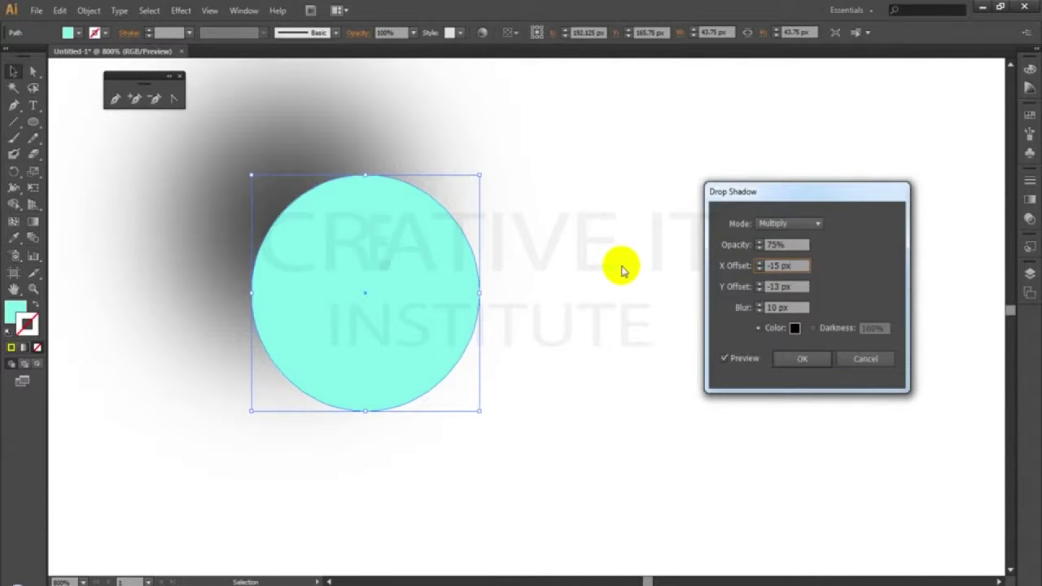
# - Increase the drop shadow's X offset step by step to about 29 px
pyautogui.press('Up')
pyautogui.press('Up')
pyautogui.press('Up')
pyautogui.press('Up')
pyautogui.press('Up')
pyautogui.press('Up')
pyautogui.press('Up')
pyautogui.press('Up')
pyautogui.press('Up')
pyautogui.press('Up')
pyautogui.press('Up')
pyautogui.press('Up')
pyautogui.press('Up')
pyautogui.press('Up')
pyautogui.press('Up')
pyautogui.press('Up')
pyautogui.press('Up')
pyautogui.press('Up')
pyautogui.press('Up')
pyautogui.press('Up')
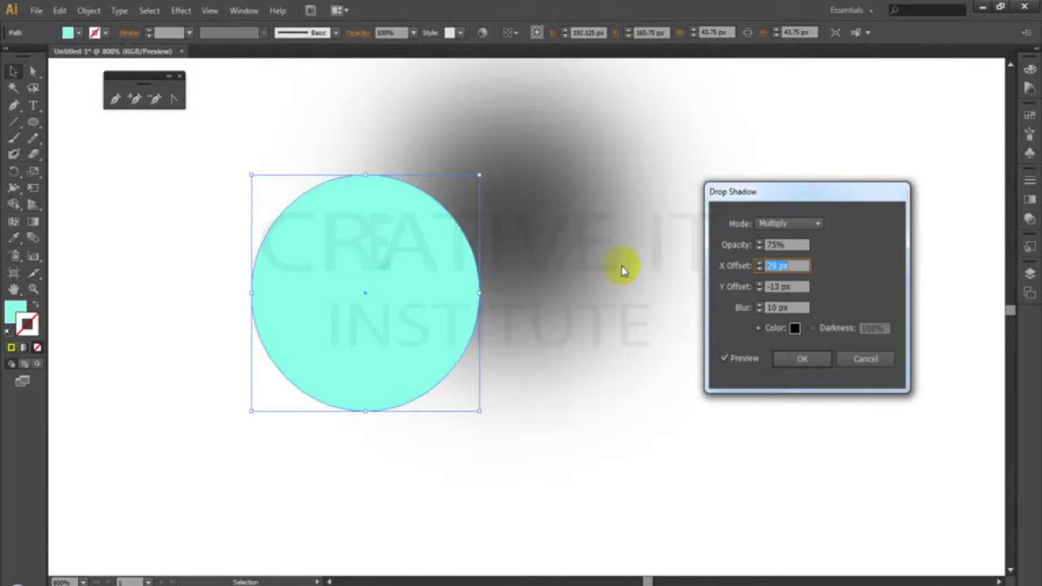
pyautogui.press('Down')
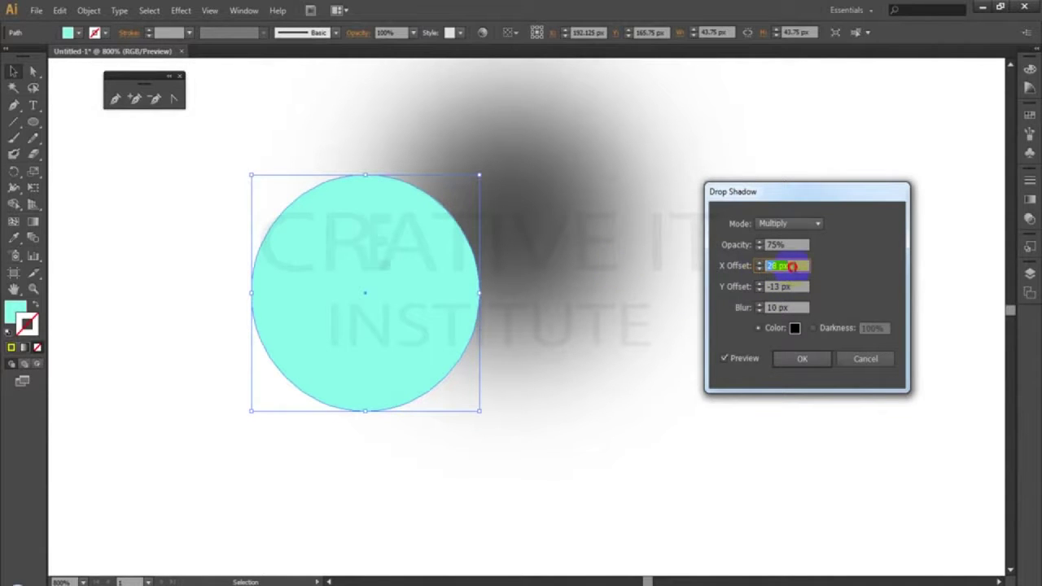
# - Set the drop shadow's X and Y offsets to 10 px and its blur to 2 px
pyautogui.write('10')
pyautogui.press('Tab')
pyautogui.write('10')
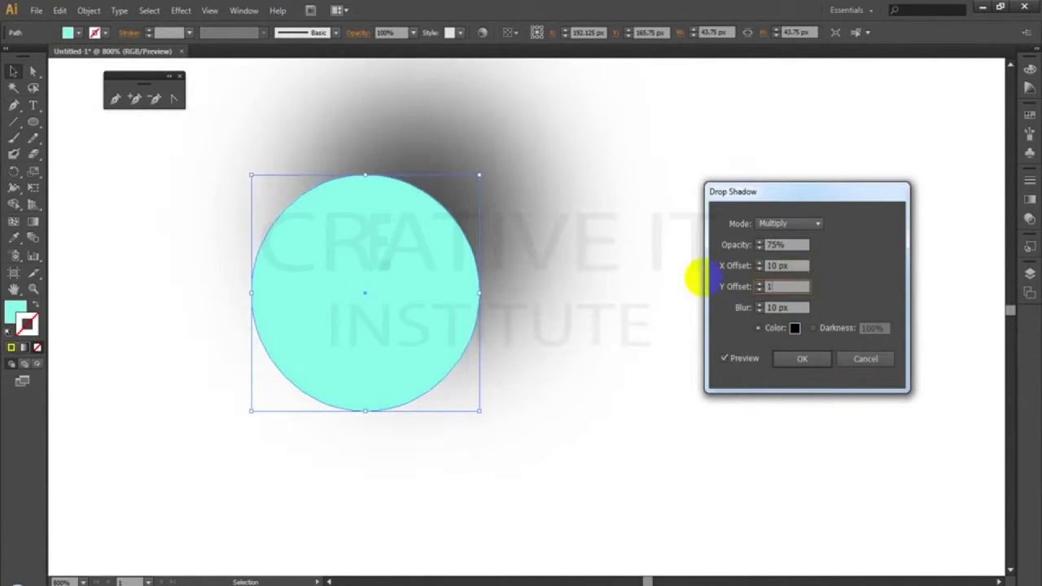
pyautogui.press('Tab')
pyautogui.write('2')
pyautogui.press('Tab')
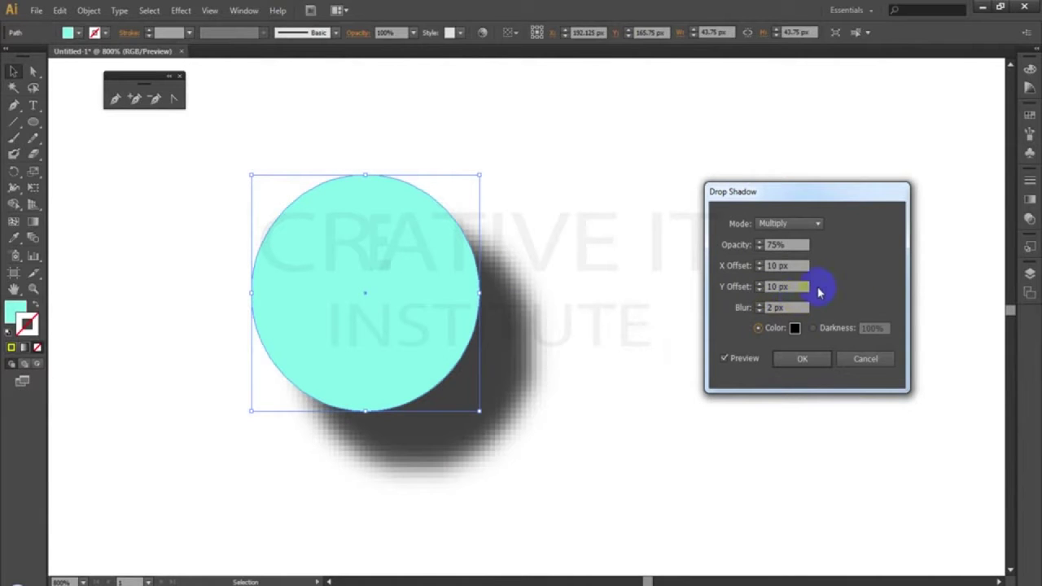
# - Increase the drop shadow's blur to 6 px
pyautogui.click(806, 286)
pyautogui.press('Tab')
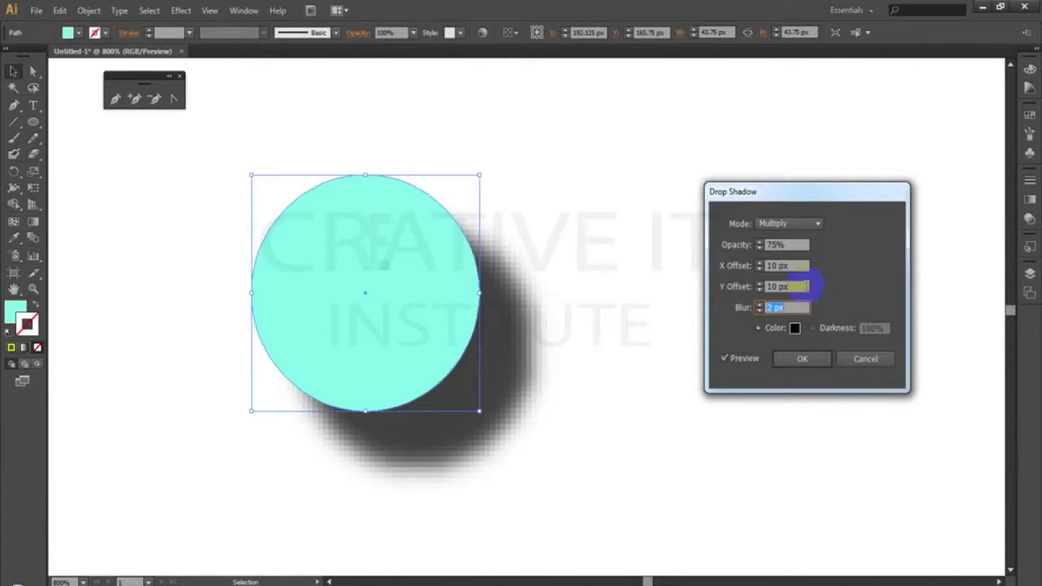
pyautogui.press('Up')
pyautogui.press('Up')
pyautogui.press('Up')
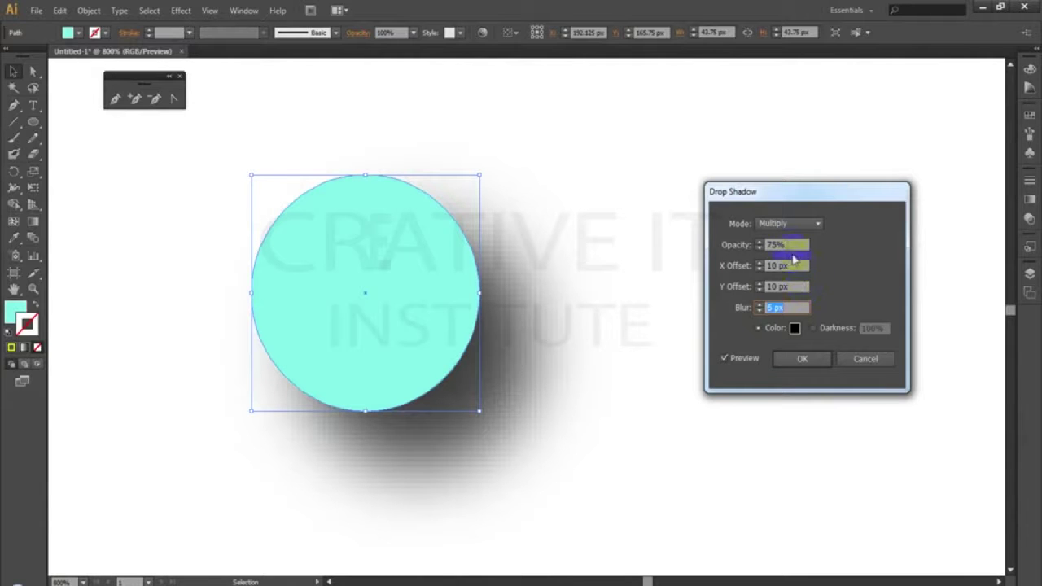
# - Set both the X and Y offsets of the drop shadow to 5 px
pyautogui.click(800, 265)
pyautogui.write('5')
pyautogui.press('Tab')
pyautogui.write('5')
pyautogui.press('Tab')
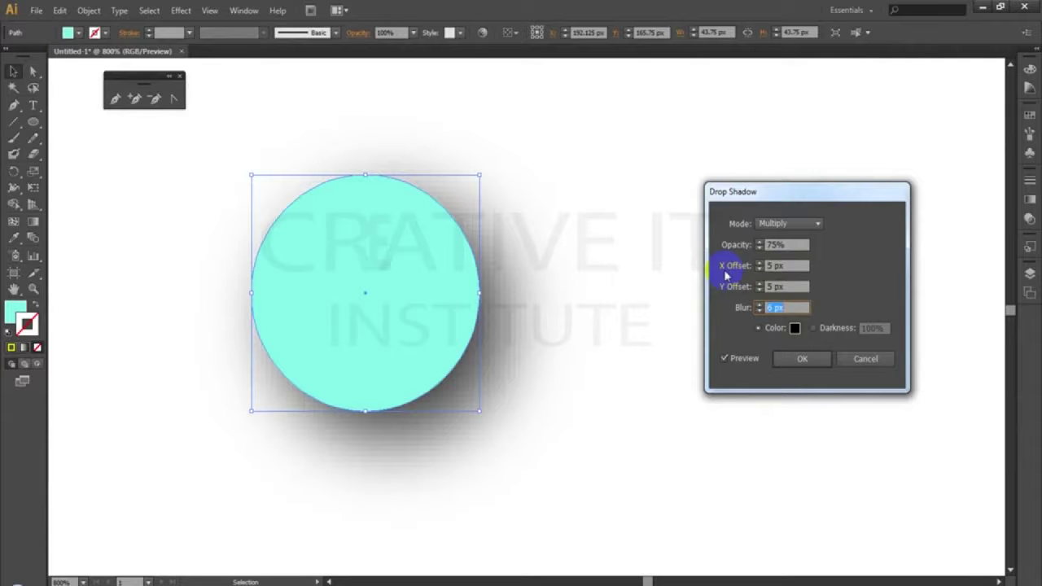
# - Change the drop shadow's blending mode to Normal and apply the effect to the circle
pyautogui.click(802, 358)
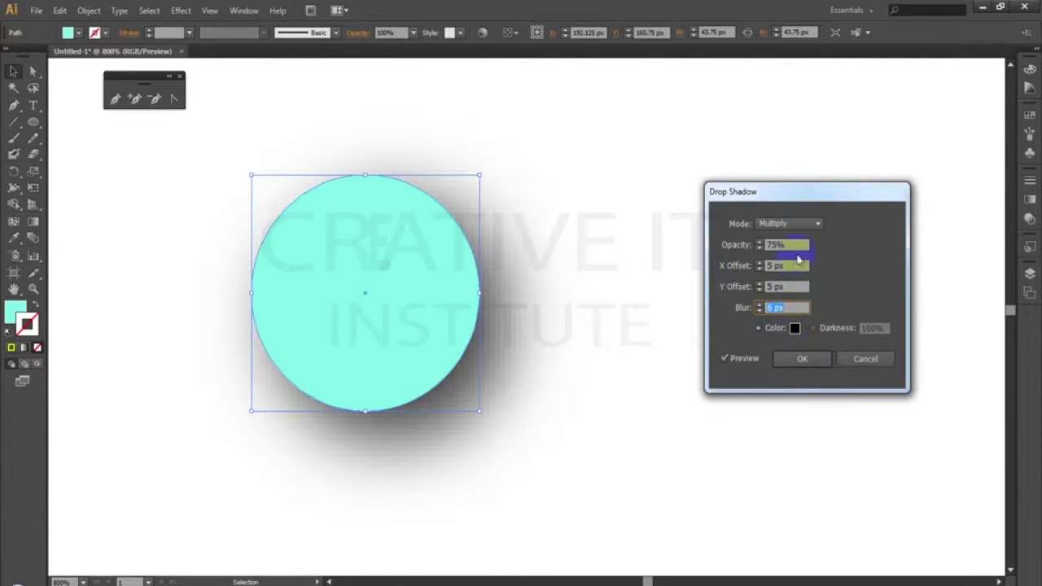
pyautogui.click(819, 221)
pyautogui.click(806, 241)
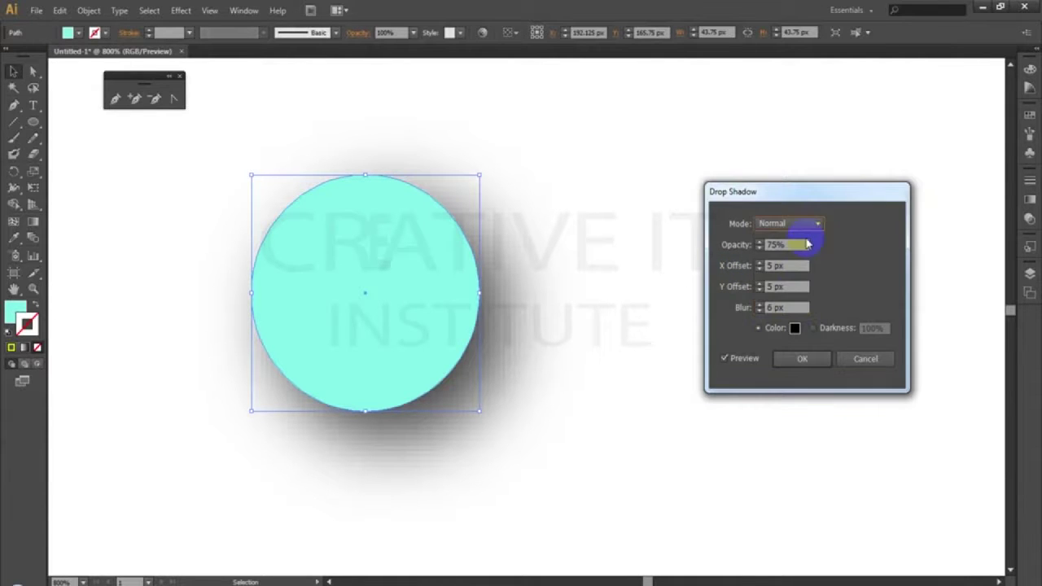
pyautogui.click(802, 359)
# - Move the shadowed circle about 19 px to the right and deselect it
pyautogui.moveTo(326, 303); pyautogui.dragTo(429, 305)
pyautogui.hotkey('ctrl', '-')
pyautogui.hotkey('ctrl', '-')
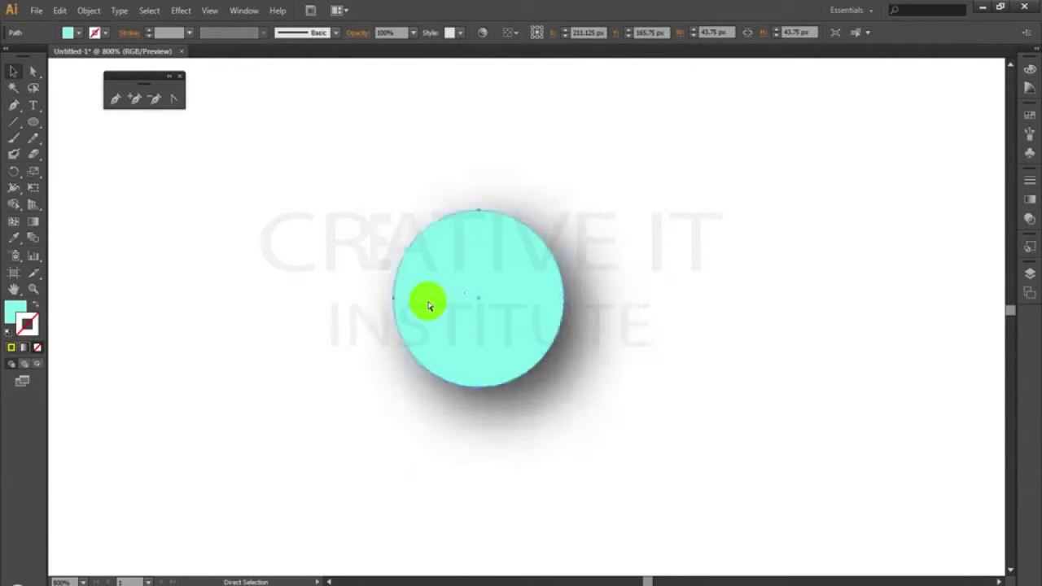
pyautogui.click(666, 336)
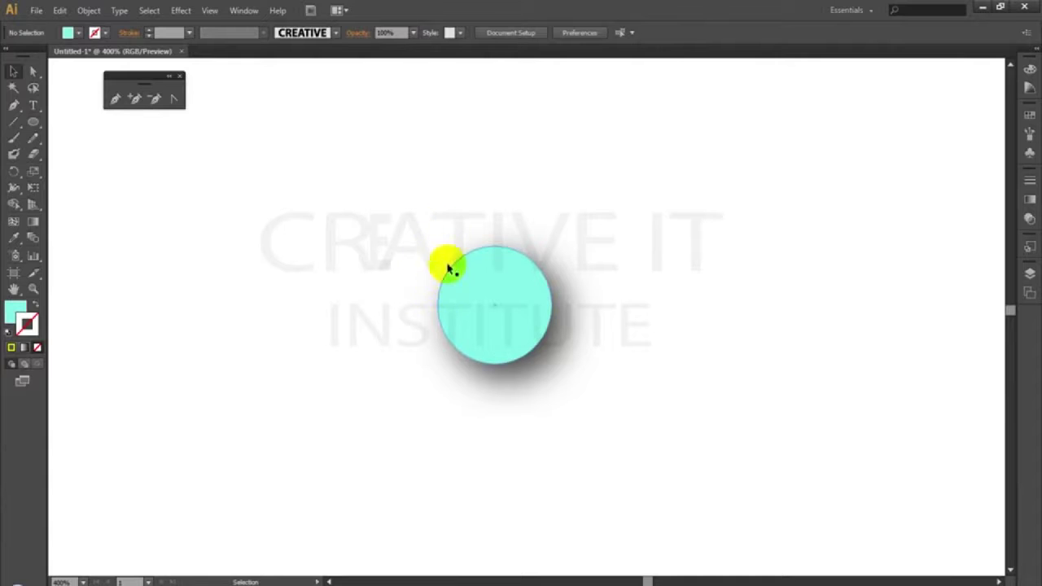
# - Select the circle, try to apply the Drop Shadow effect again, and cancel adding another instance
pyautogui.click(483, 310)
pyautogui.click(602, 202)
pyautogui.click(513, 260)
pyautogui.click(180, 11)
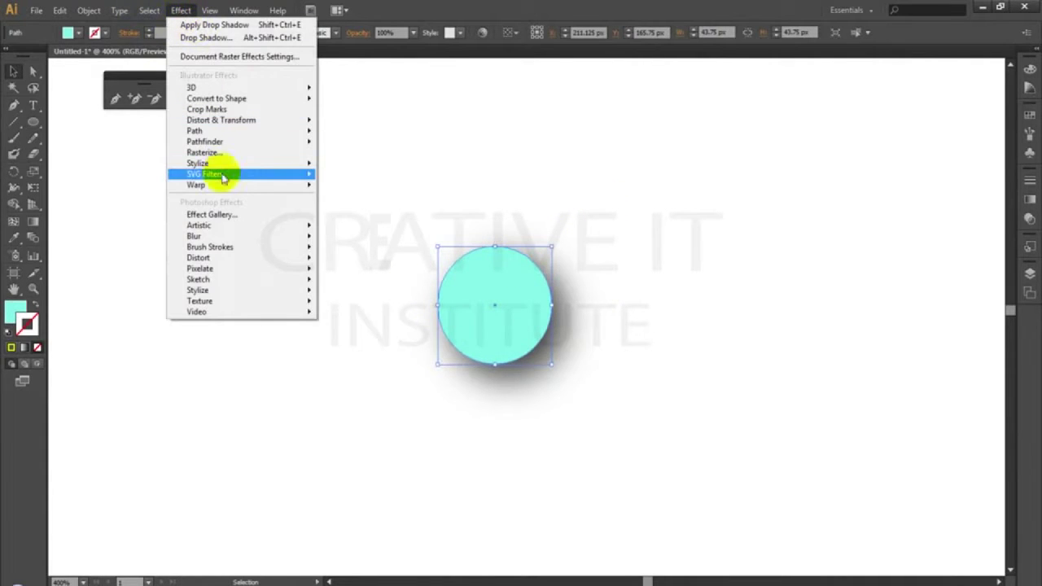
pyautogui.moveTo(248, 167)
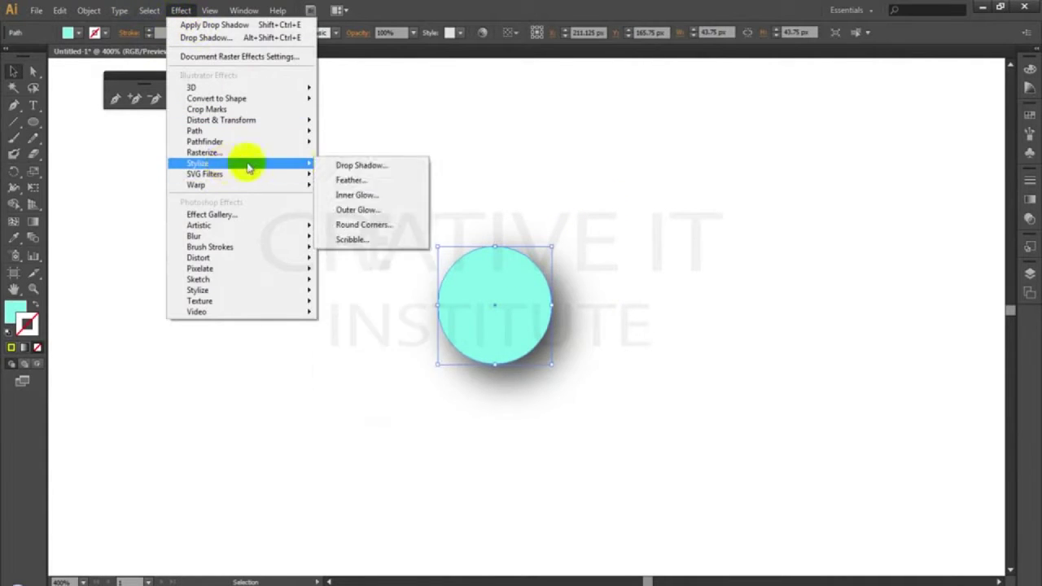
pyautogui.click(359, 168)
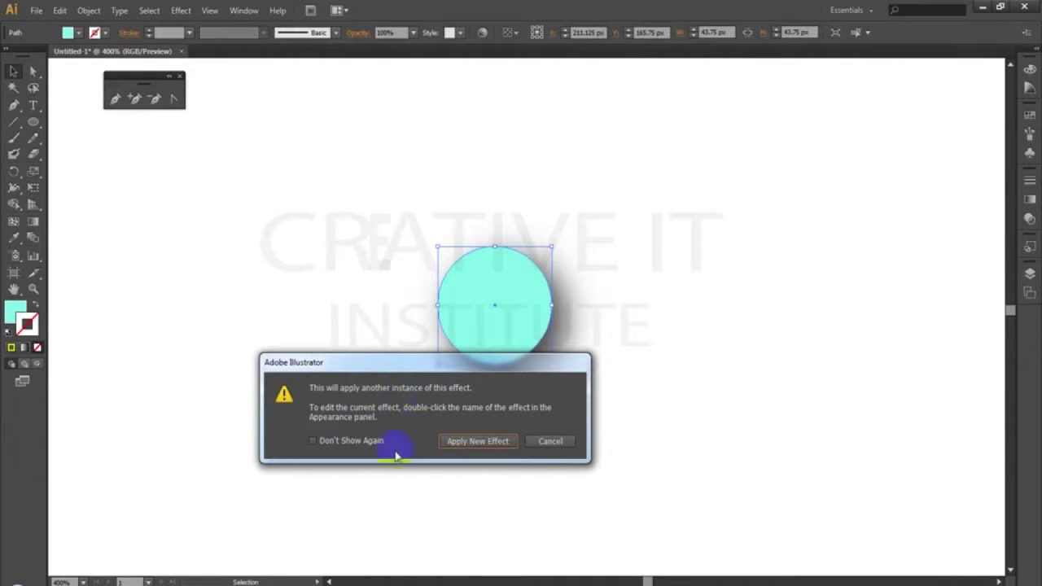
pyautogui.click(547, 440)
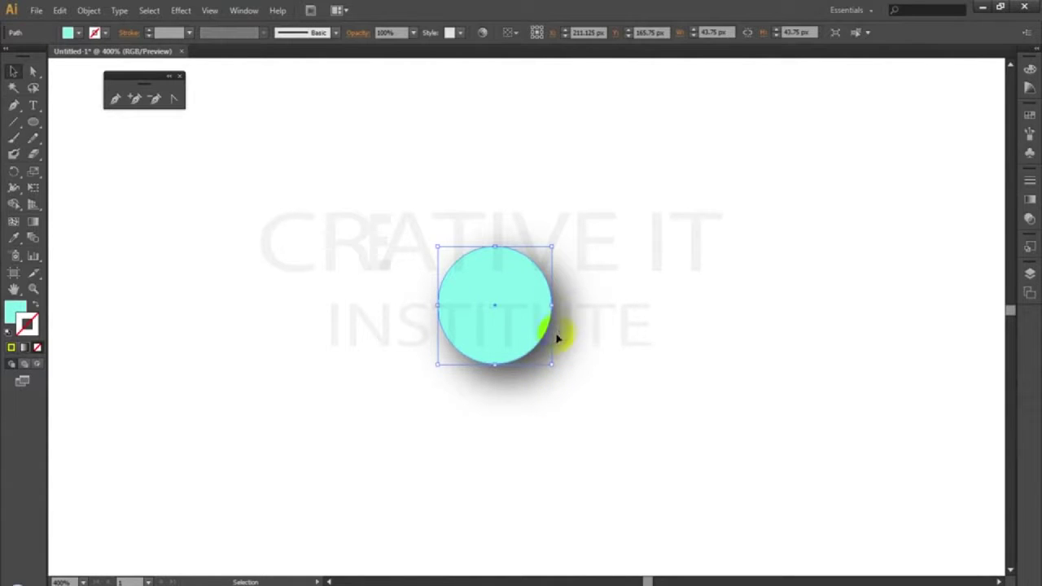
# - Move the circle about 95 px to the left, then open the Free Distort effect and cancel it
pyautogui.moveTo(437, 302); pyautogui.dragTo(189, 318)
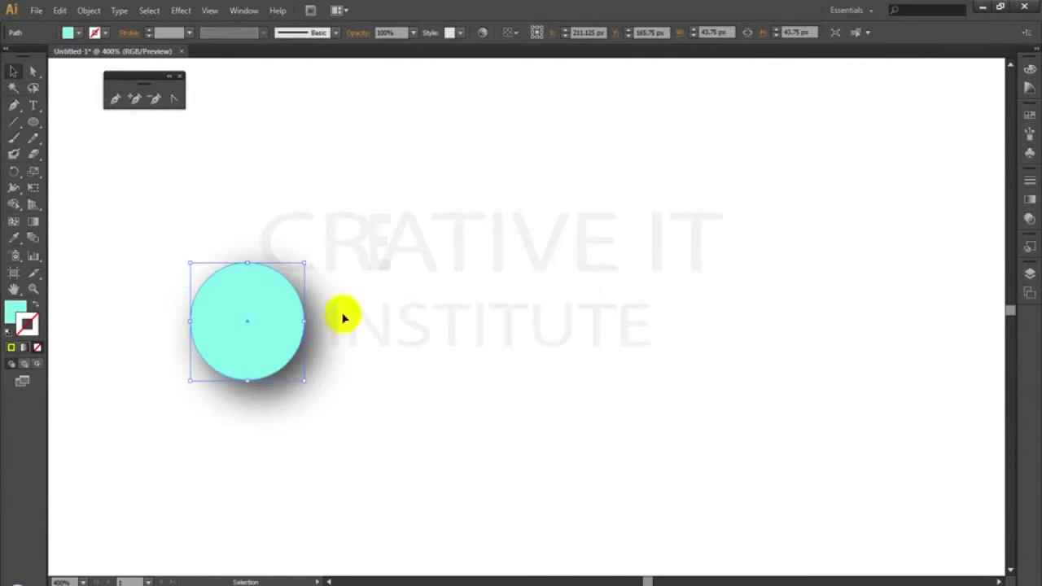
pyautogui.click(180, 10)
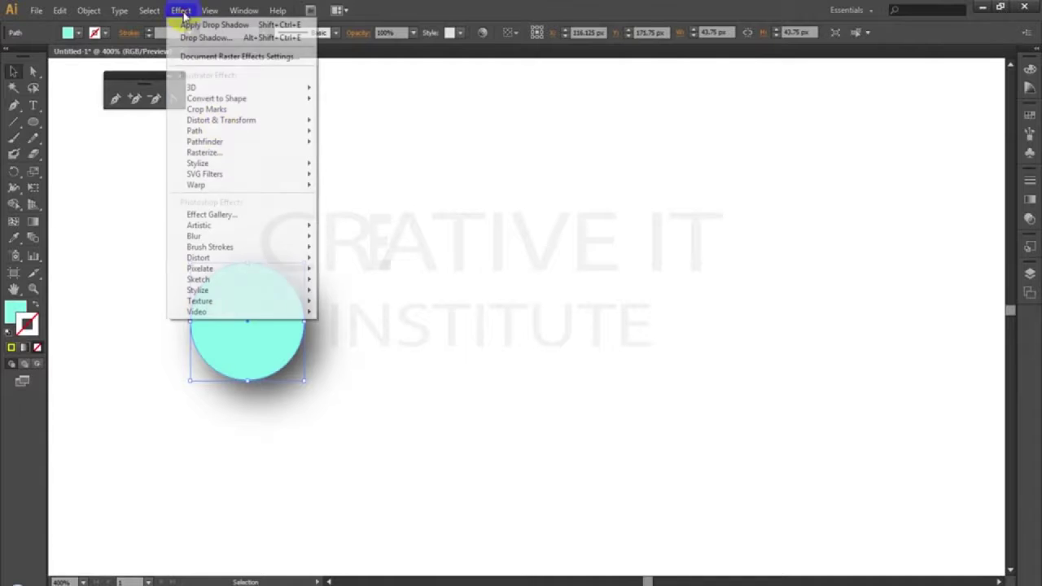
pyautogui.moveTo(262, 119)
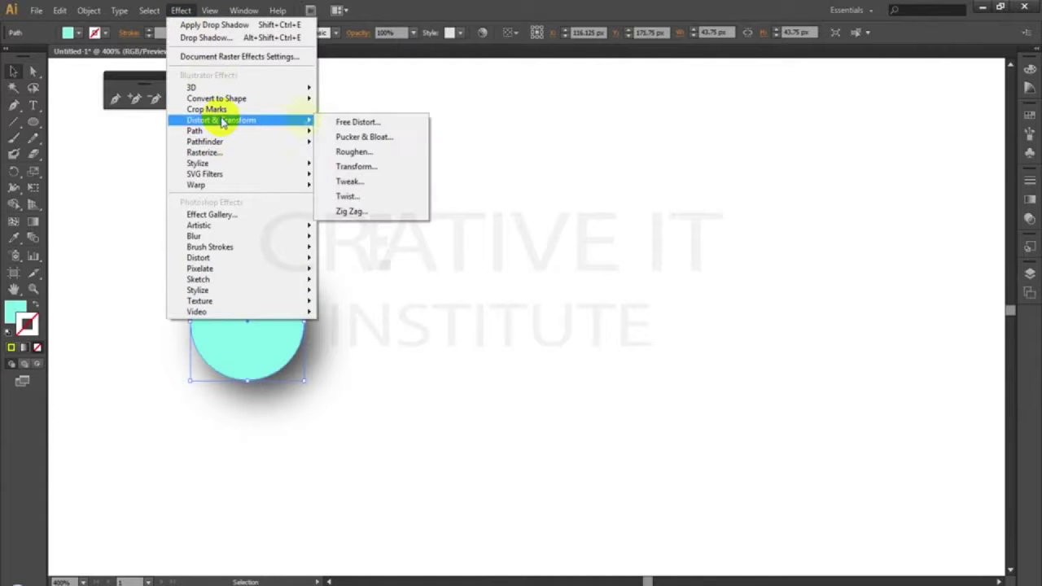
pyautogui.click(368, 123)
pyautogui.click(658, 349)
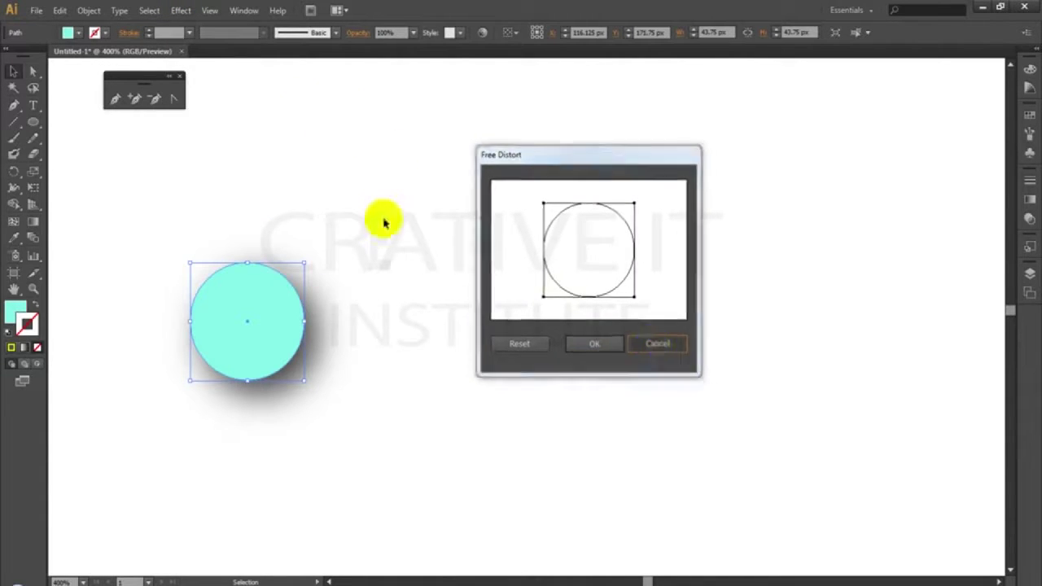
# - Look through the available effects, request Drop Shadow once more for the moved circle, and decline the new instance
pyautogui.click(179, 11)
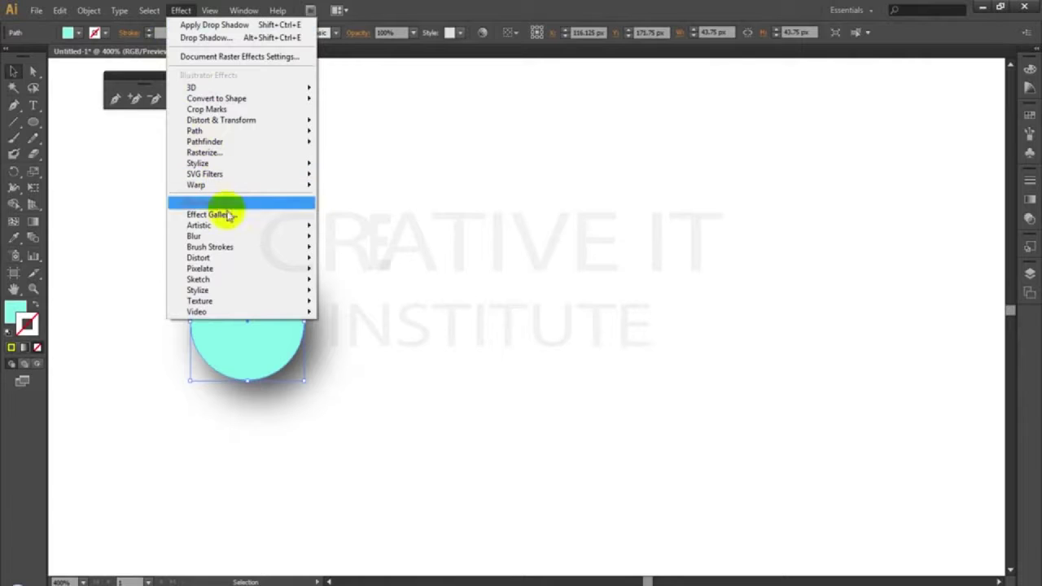
pyautogui.moveTo(232, 237)
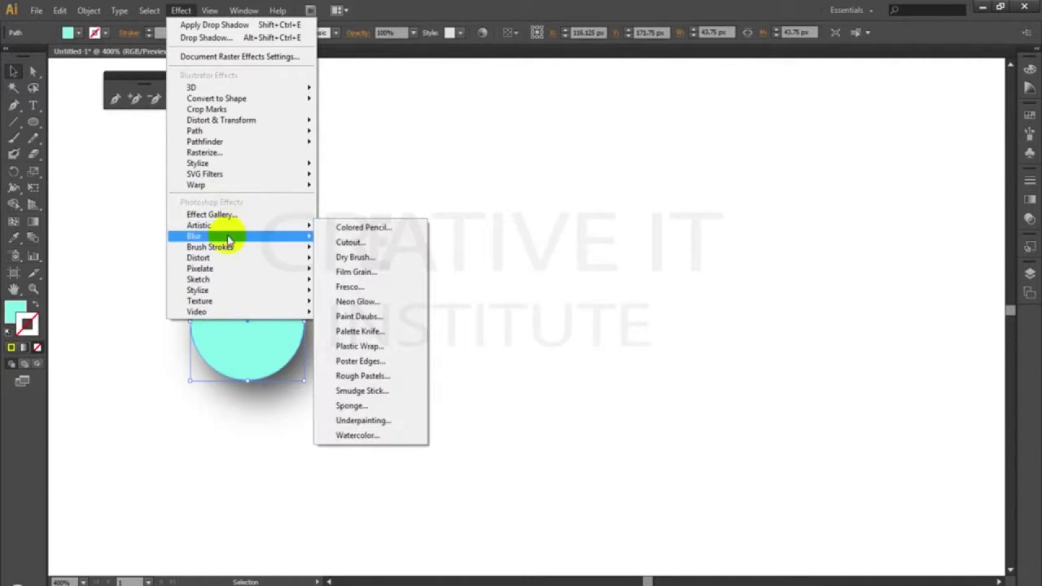
pyautogui.moveTo(233, 163)
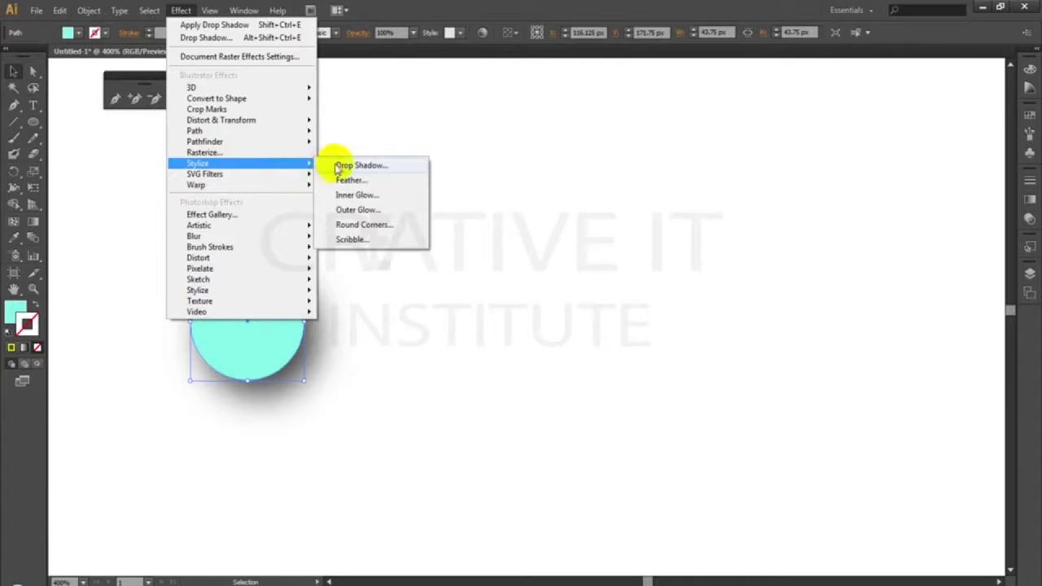
pyautogui.click(338, 167)
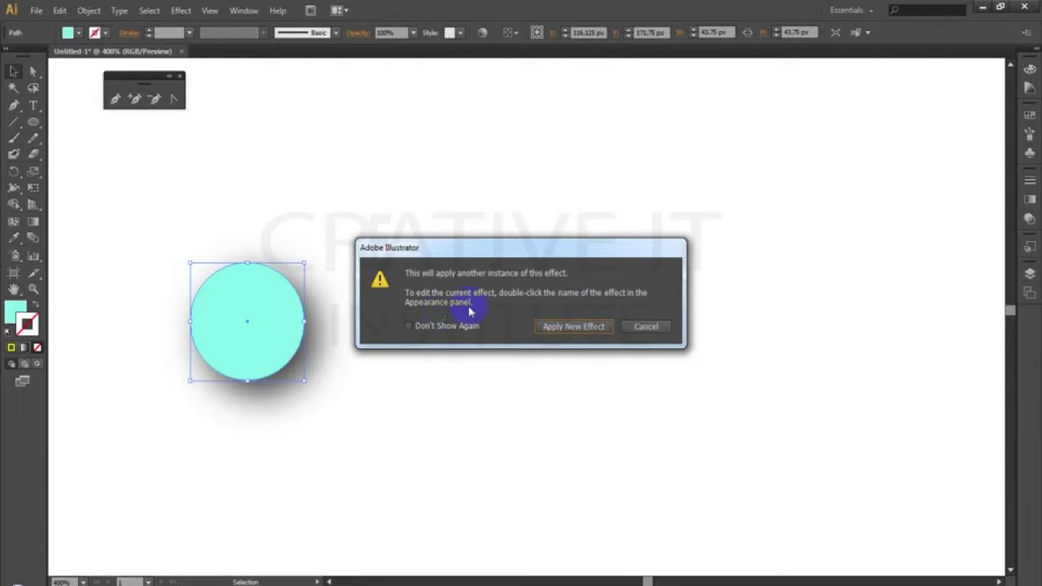
pyautogui.click(643, 326)
# - Show the Appearance panel and open the circle's existing Drop Shadow effect for editing
pyautogui.click(238, 10)
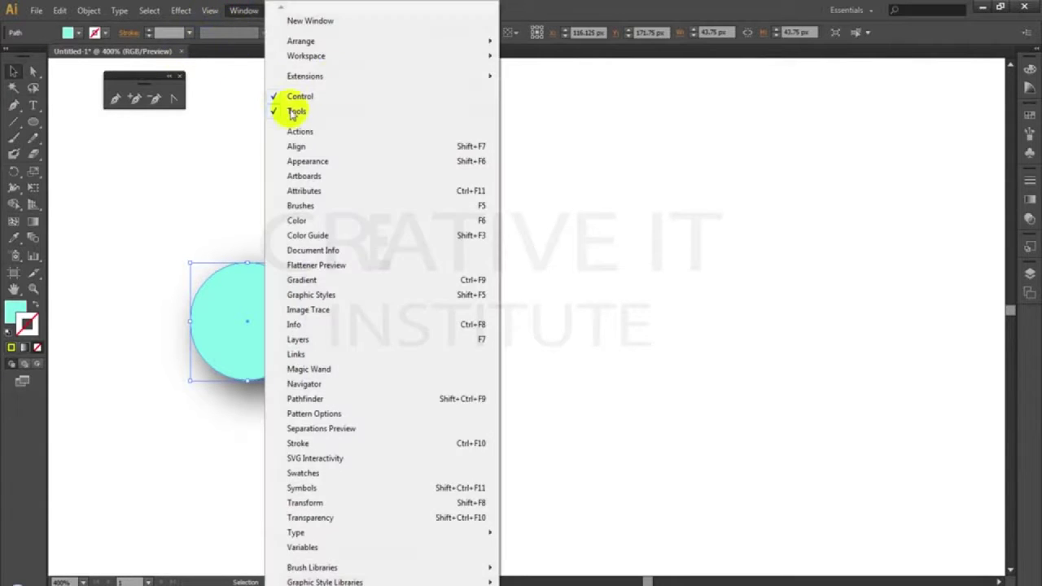
pyautogui.click(317, 161)
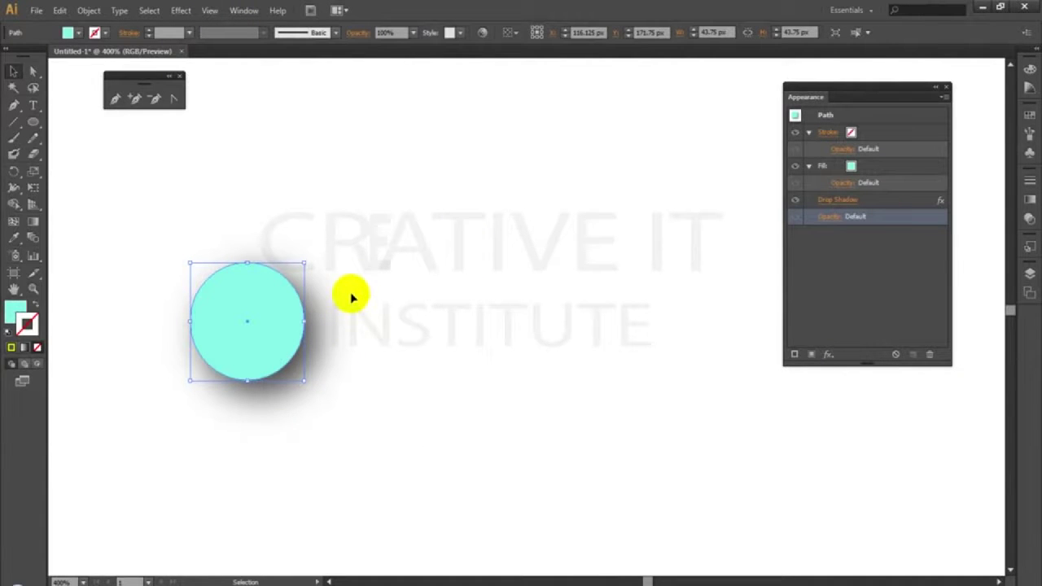
pyautogui.click(820, 203)
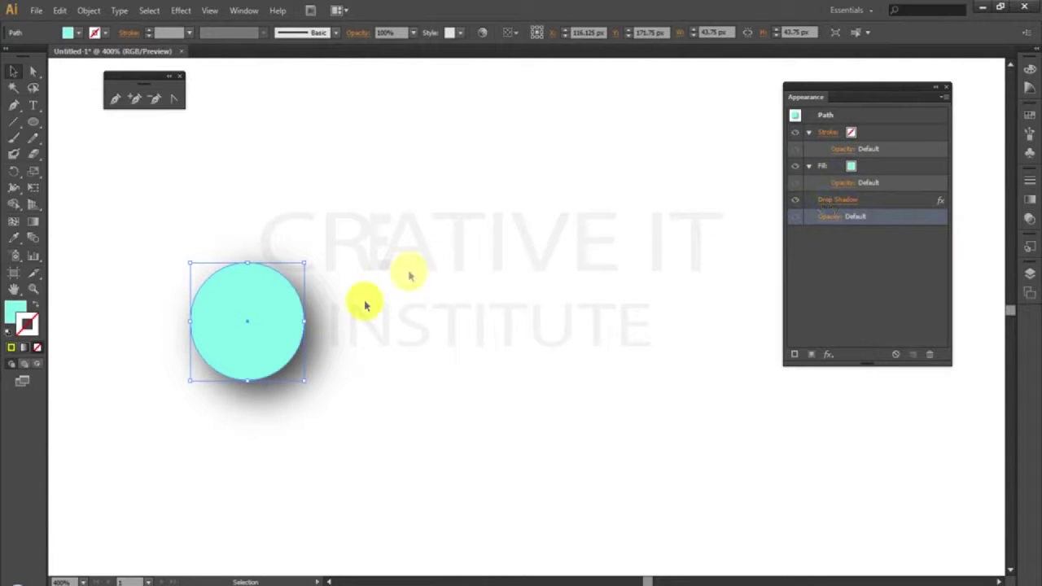
pyautogui.click(846, 202)
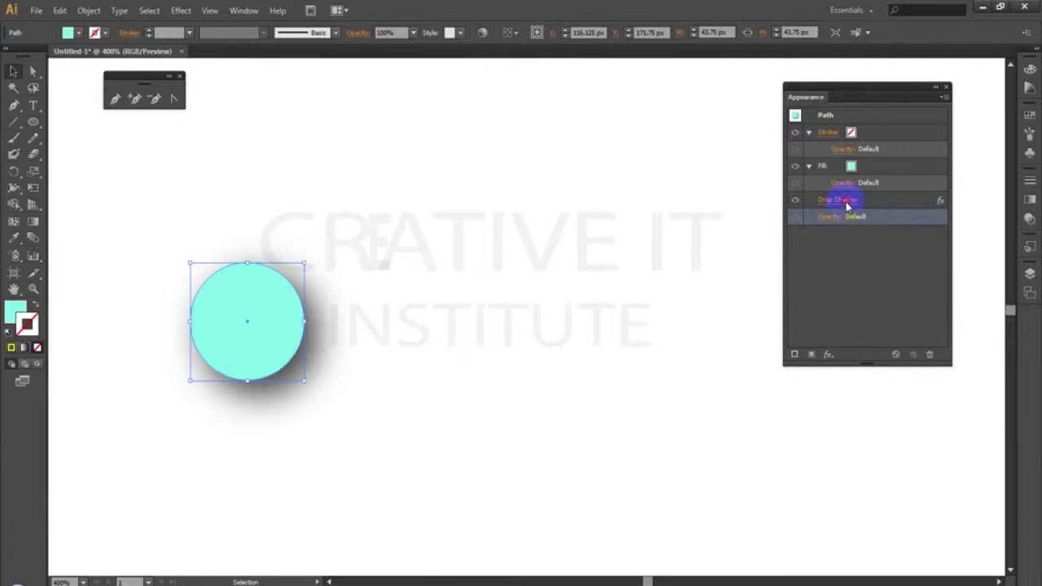
pyautogui.moveTo(793, 203); pyautogui.dragTo(633, 204)
# - Set the shadow's X Offset to -6 px with the preview turned on
pyautogui.click(650, 275)
pyautogui.click(622, 277)
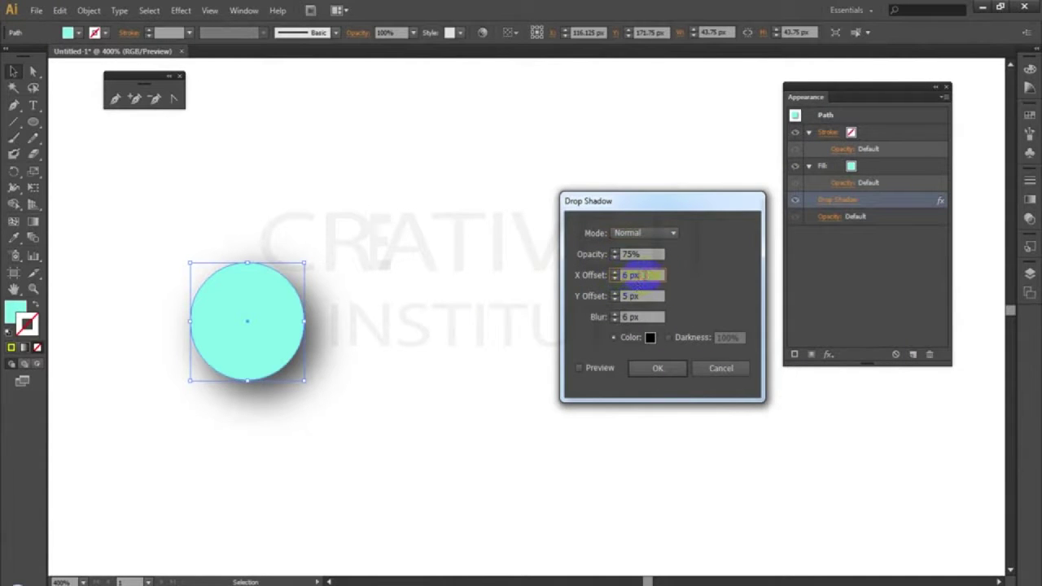
pyautogui.click(579, 368)
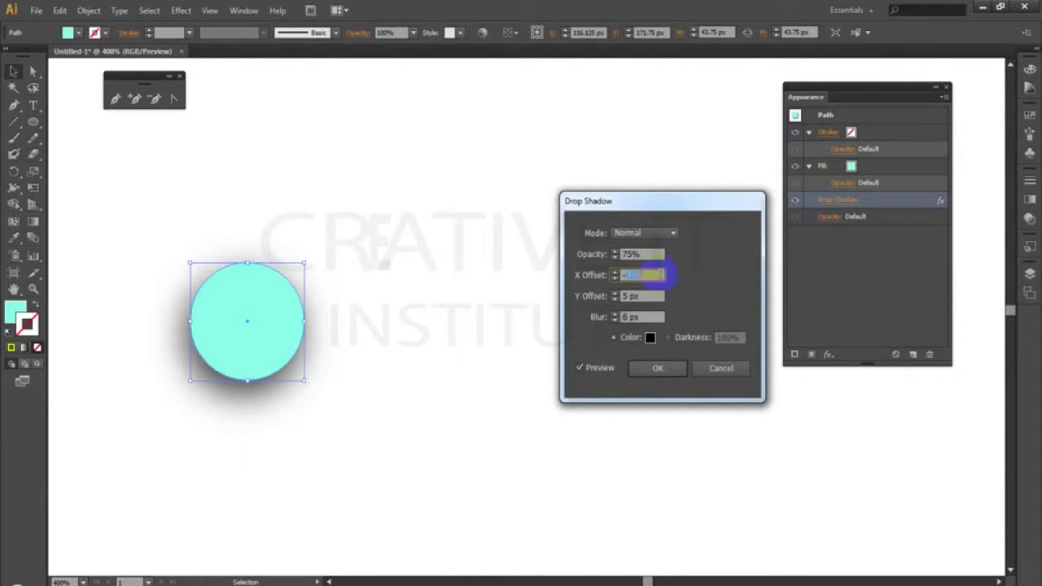
pyautogui.press('Down')
pyautogui.press('Down')
pyautogui.press('Down')
pyautogui.press('Down')
# - Set the shadow's Y Offset to -5 px and apply the edited Drop Shadow
pyautogui.click(643, 295)
pyautogui.press('Down')
pyautogui.press('Down')
pyautogui.press('Down')
pyautogui.press('Down')
pyautogui.press('Down')
pyautogui.press('Down')
pyautogui.press('Down')
pyautogui.press('Down')
pyautogui.press('Down')
pyautogui.press('Down')
pyautogui.press('Down')
pyautogui.press('Down')
pyautogui.press('Down')
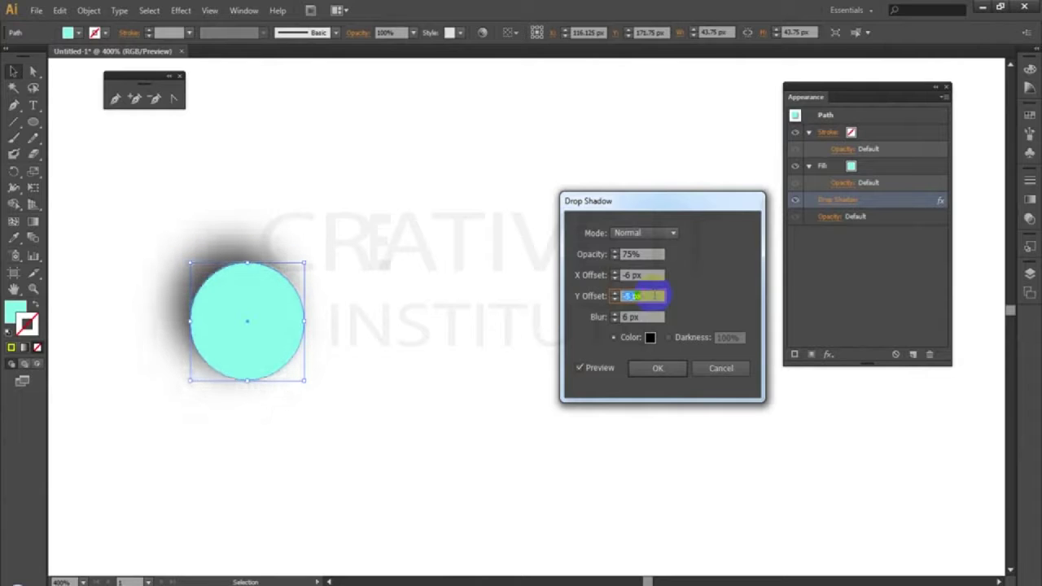
pyautogui.click(656, 368)
# - Replace the shadowed circle with a new plain circle about 43 px in diameter, placed at about X 105 px, Y 169 px
pyautogui.moveTo(284, 309); pyautogui.dragTo(319, 350)
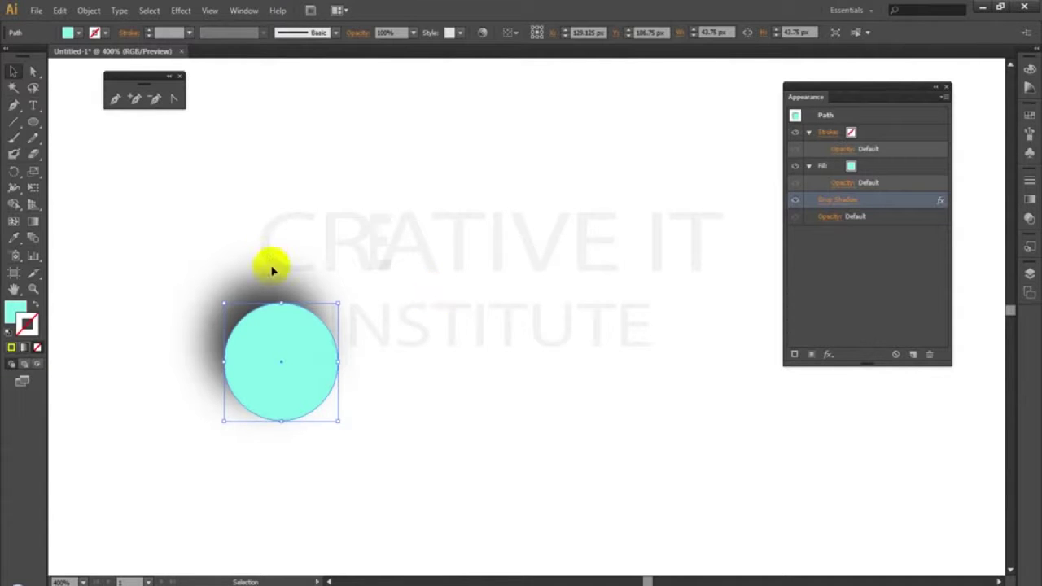
pyautogui.press('Delete')
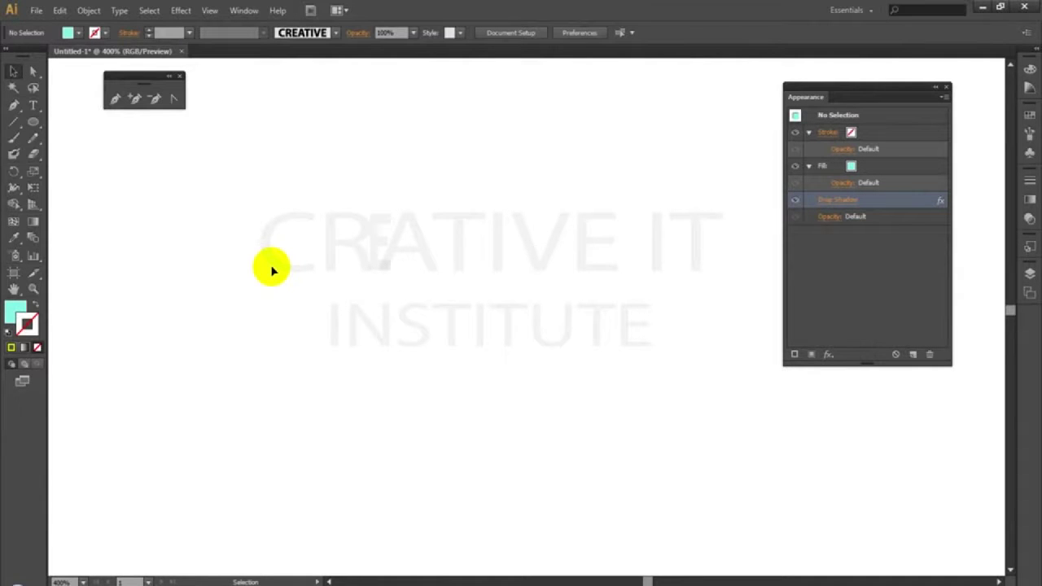
pyautogui.click(35, 131)
pyautogui.moveTo(35, 125); pyautogui.dragTo(69, 153)
pyautogui.moveTo(228, 217); pyautogui.dragTo(342, 322)
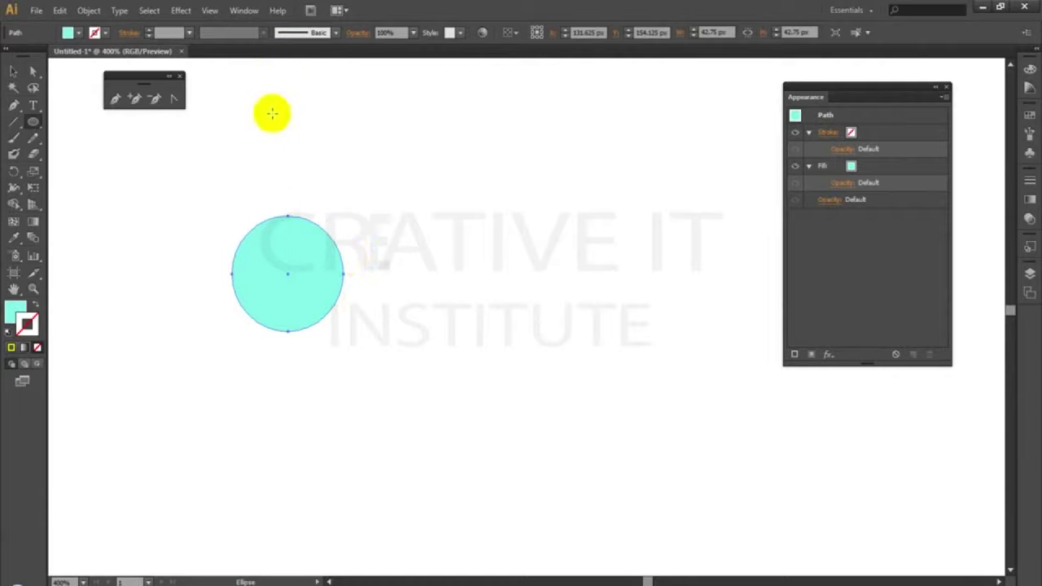
pyautogui.click(31, 73)
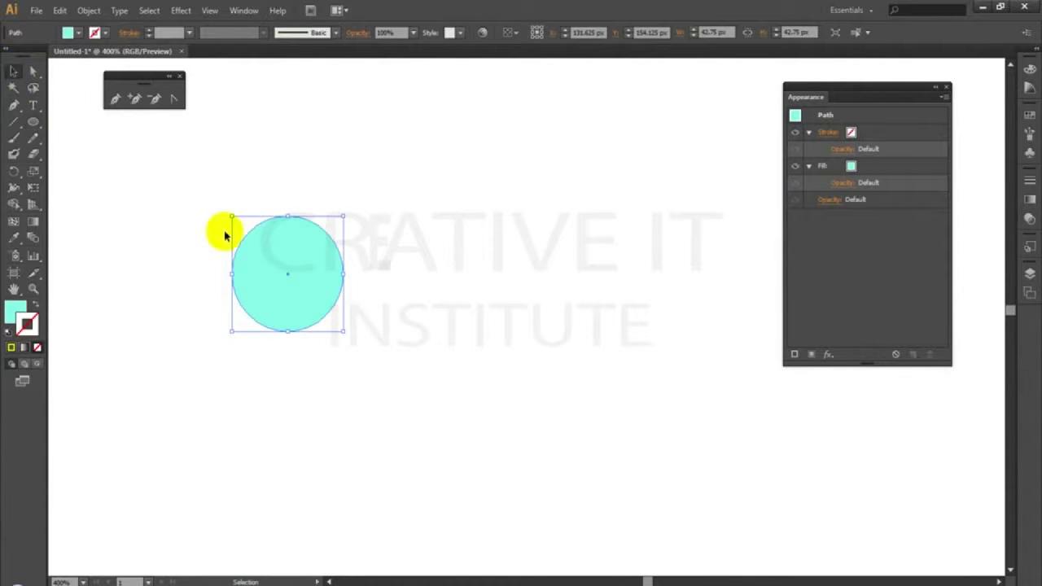
pyautogui.moveTo(252, 247); pyautogui.dragTo(181, 288)
# - Open the graphic styles as a floating panel near the canvas centre and close the Appearance panel
pyautogui.click(244, 11)
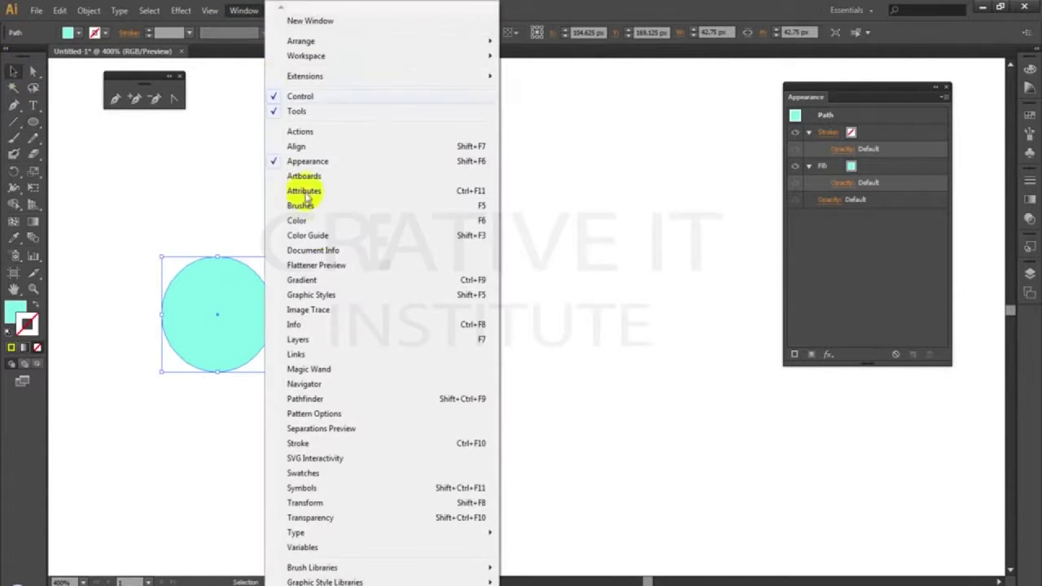
pyautogui.click(338, 296)
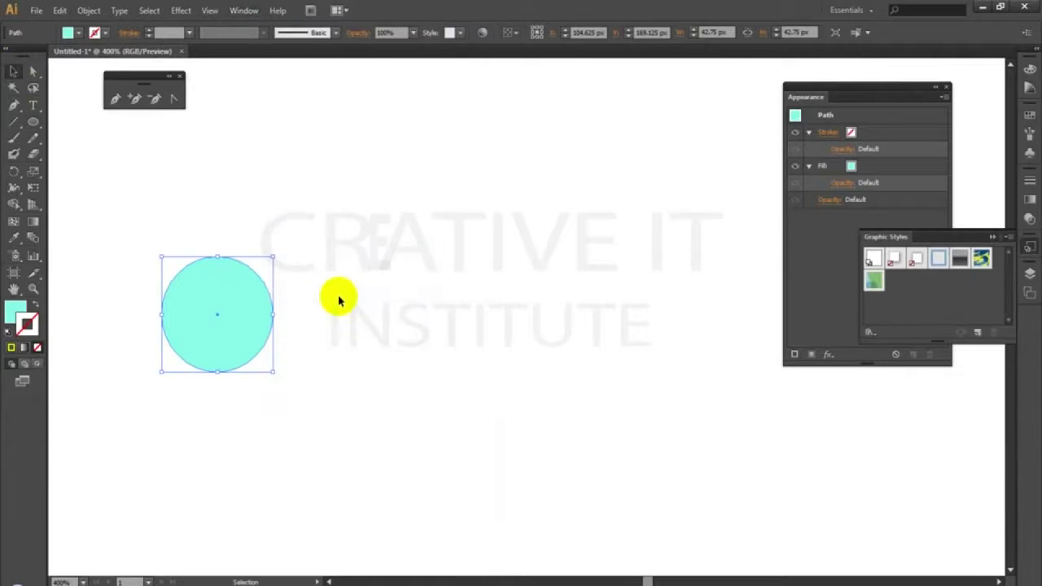
pyautogui.moveTo(933, 237); pyautogui.dragTo(699, 285)
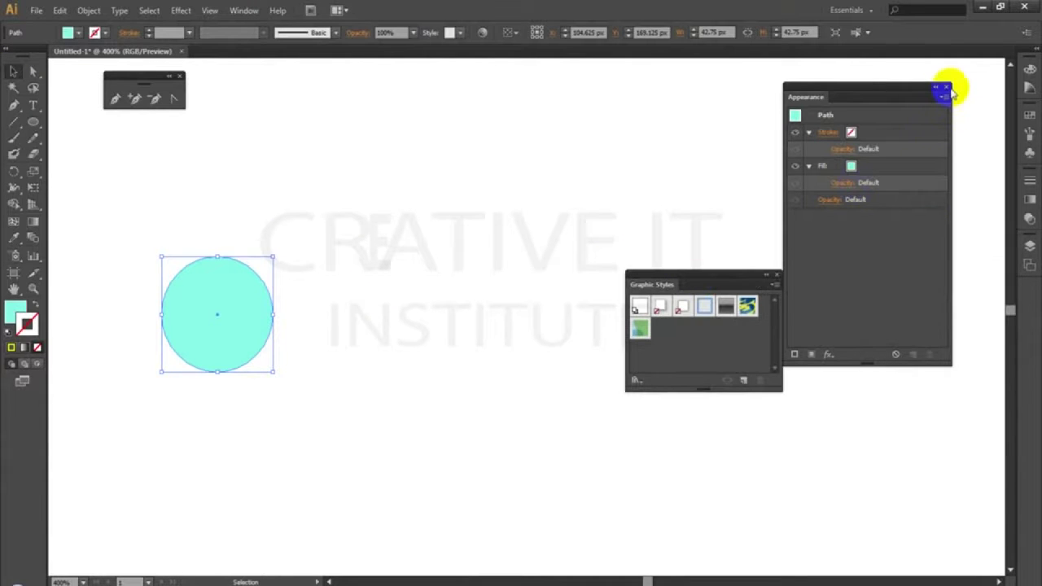
pyautogui.click(947, 90)
# - Try the Jive_GS, grey gradient, light-blue and green graphic styles on the circle, then move it about 21 px right and 9 px down
pyautogui.click(747, 307)
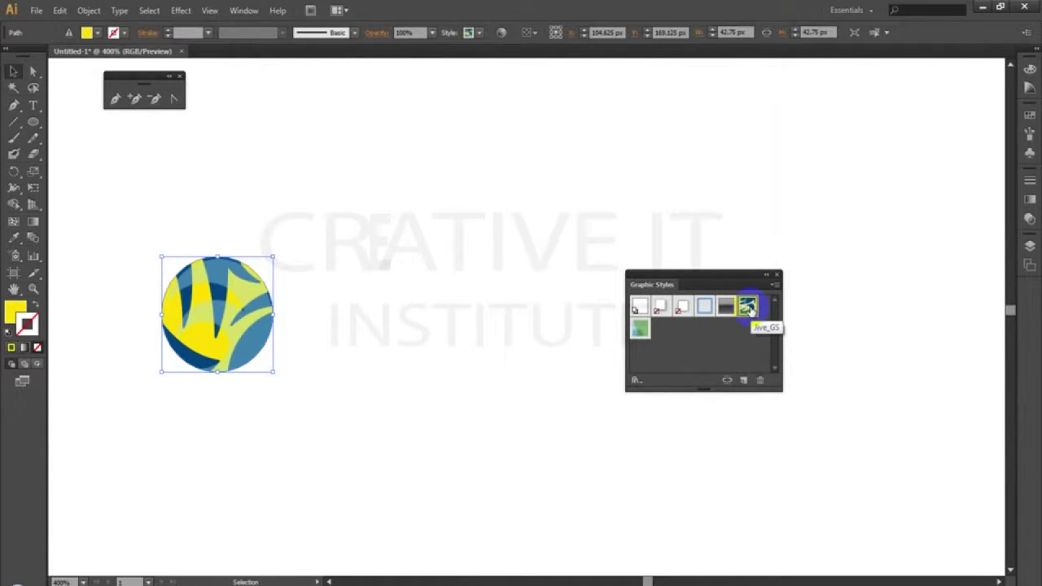
pyautogui.click(725, 307)
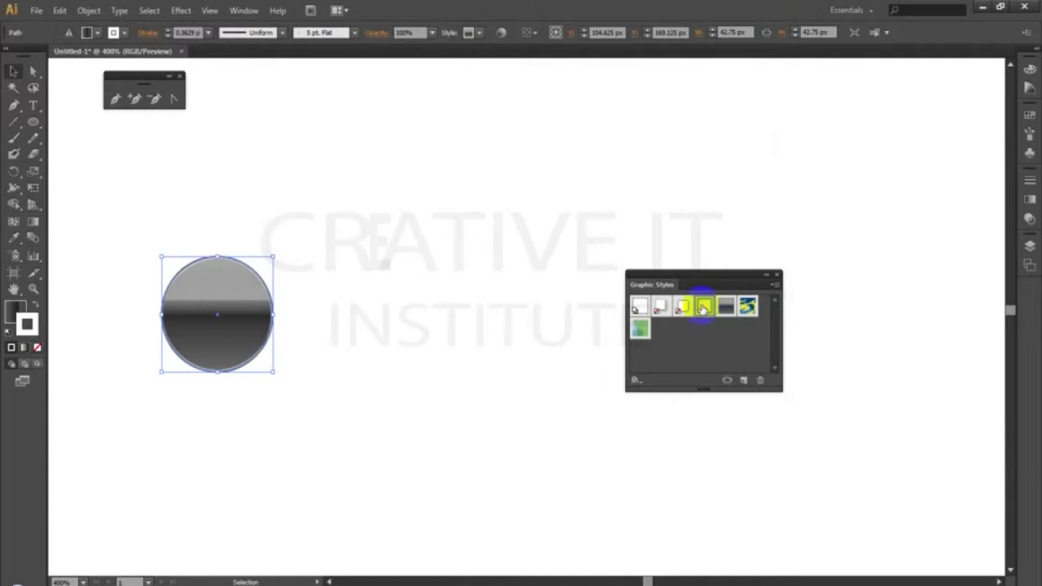
pyautogui.click(703, 307)
pyautogui.click(640, 328)
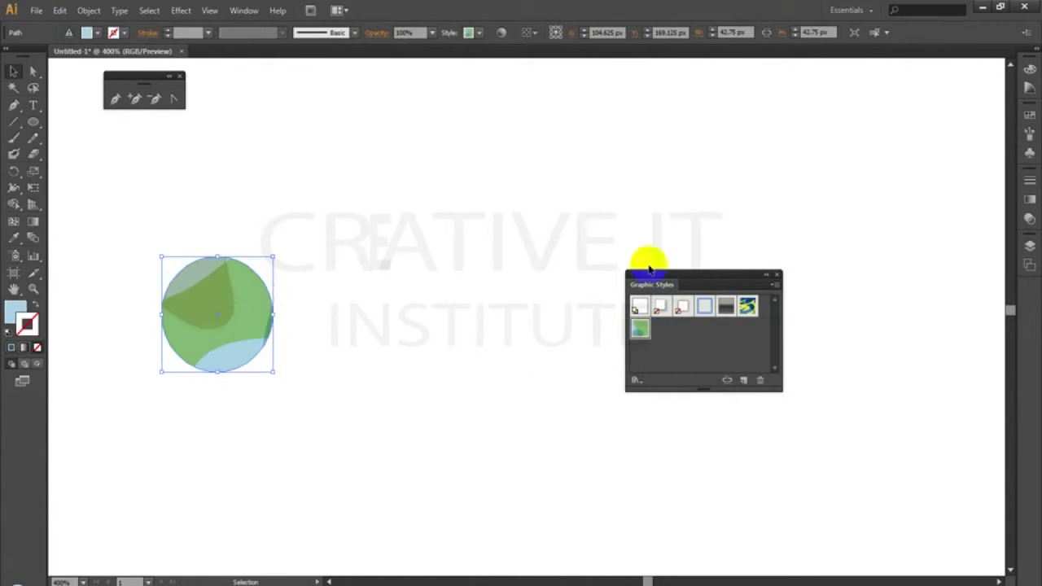
pyautogui.moveTo(242, 303); pyautogui.dragTo(298, 328)
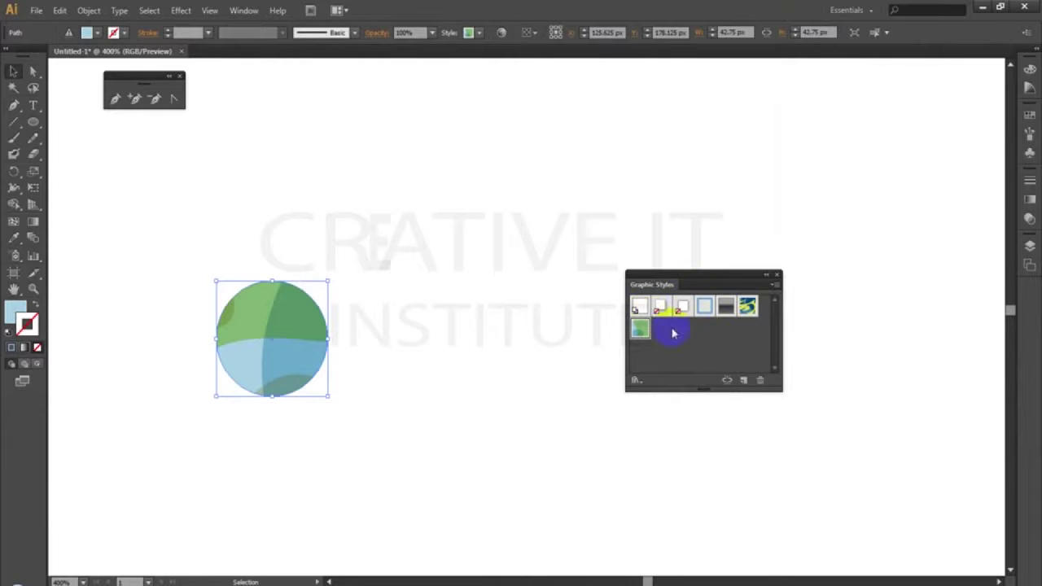
# - Move the Graphic Styles panel out of the way and open the 3D Effects style library, enlarged to show all its styles
pyautogui.moveTo(722, 273); pyautogui.dragTo(933, 82)
pyautogui.click(245, 10)
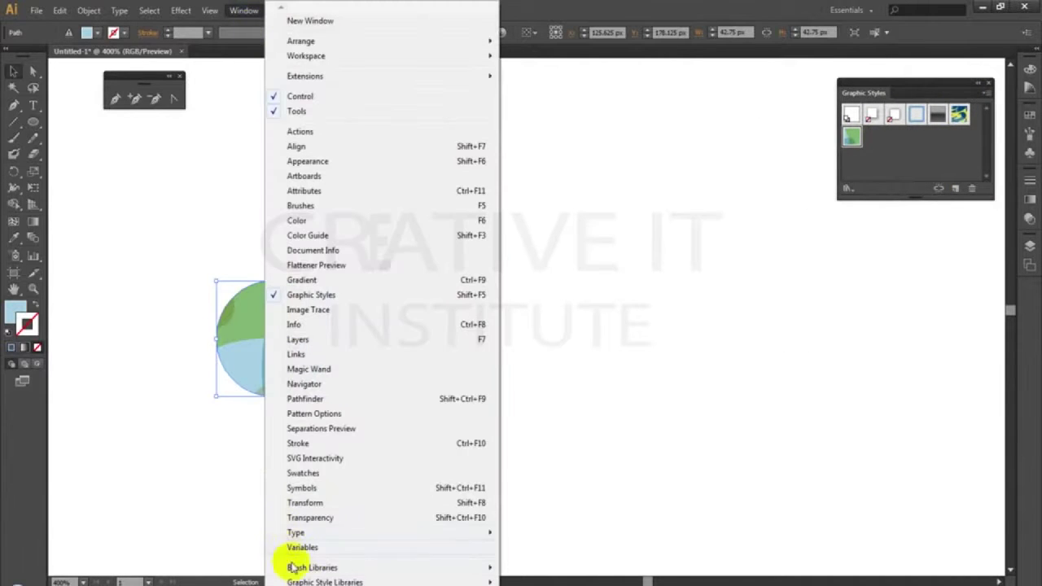
pyautogui.moveTo(330, 582)
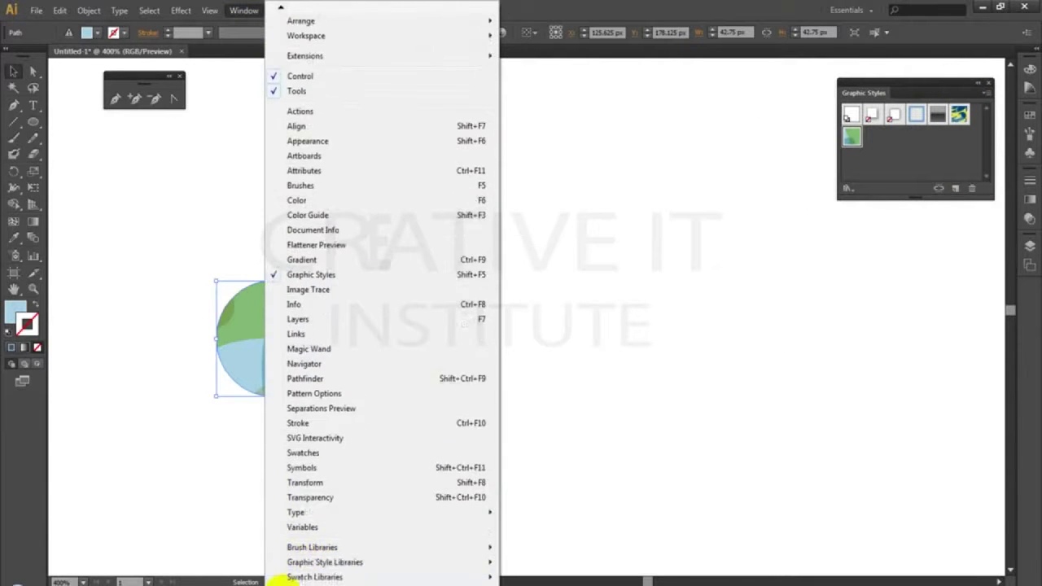
pyautogui.moveTo(394, 557)
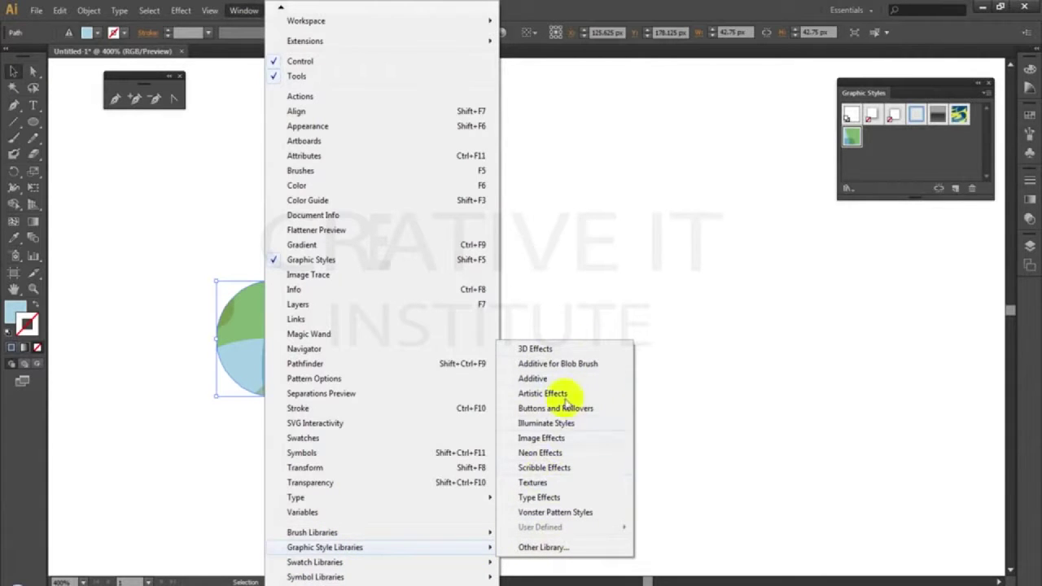
pyautogui.click(535, 348)
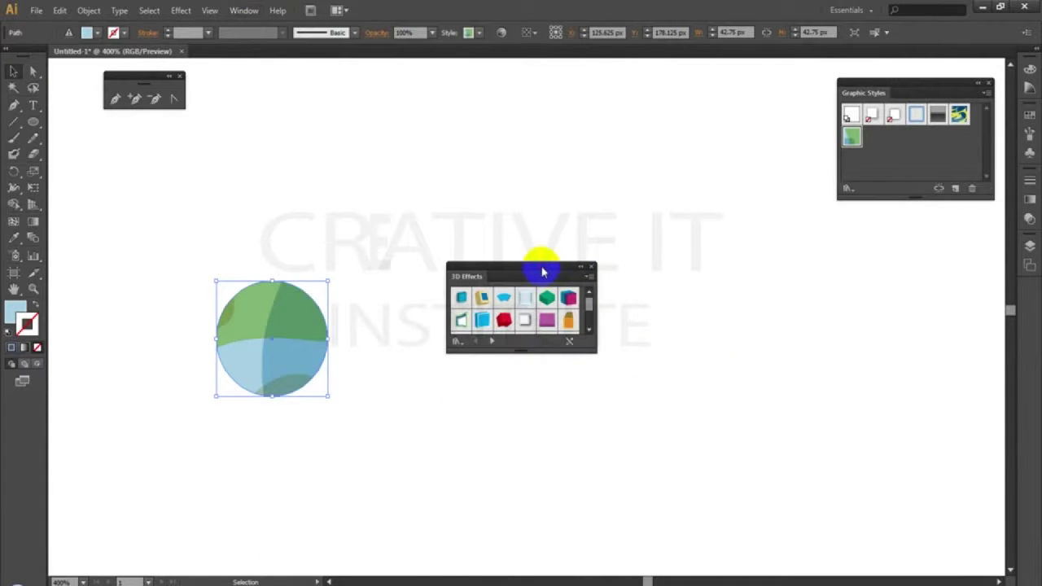
pyautogui.moveTo(543, 272); pyautogui.dragTo(766, 265)
pyautogui.moveTo(821, 342); pyautogui.dragTo(830, 484)
# - Try 3D Effect 2 and other library styles on the circle, ending with the blue-and-magenta cube style, and move the library panel aside
pyautogui.click(705, 296)
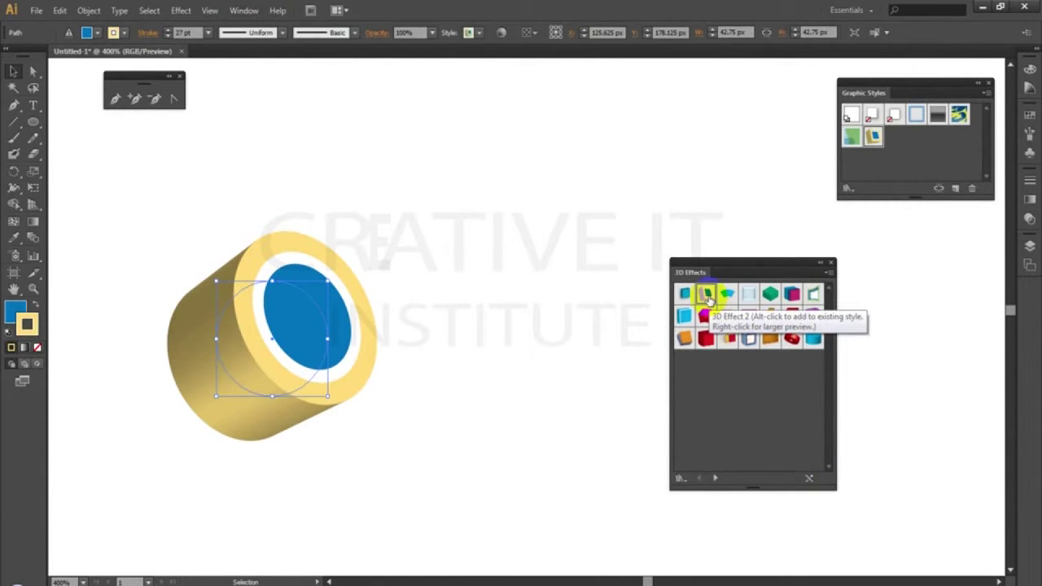
pyautogui.click(685, 318)
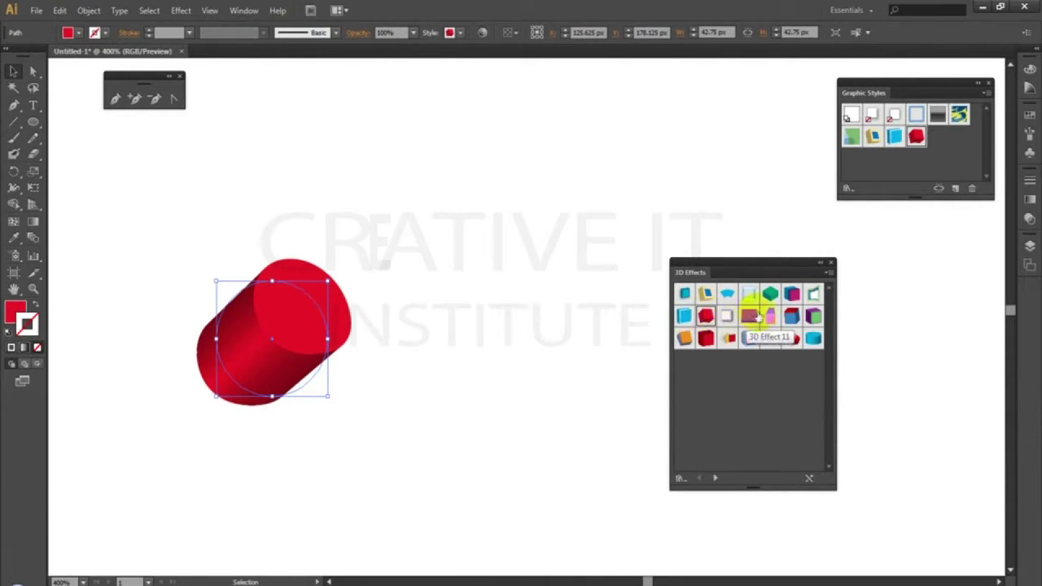
pyautogui.click(791, 294)
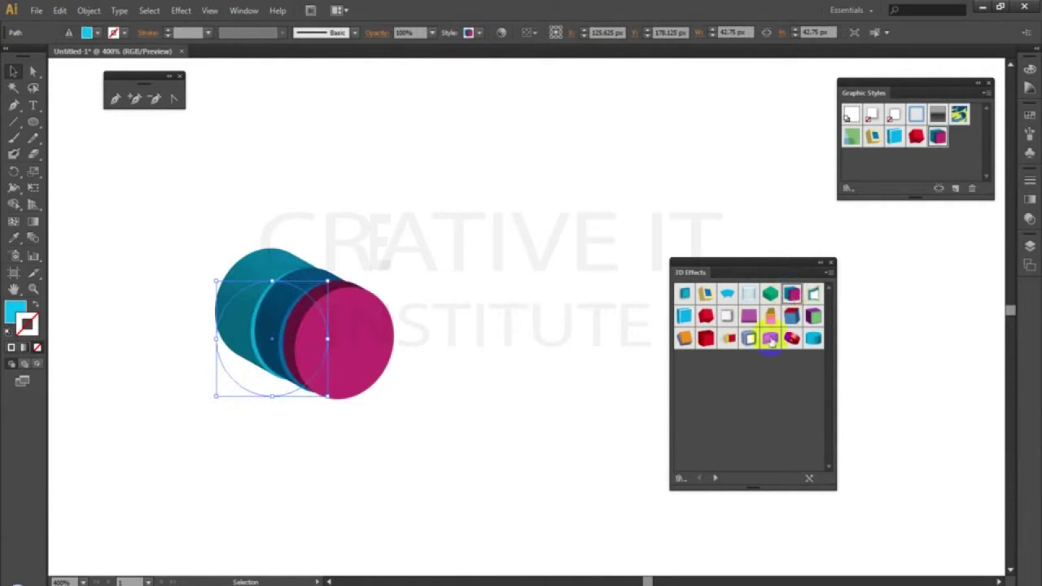
pyautogui.moveTo(756, 262); pyautogui.dragTo(886, 281)
pyautogui.click(535, 249)
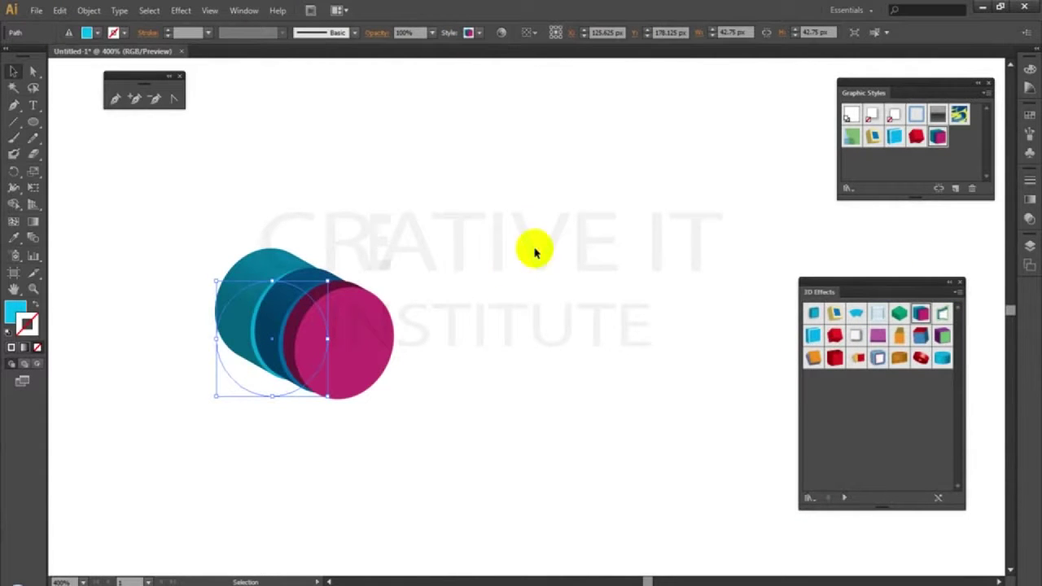
# - Move the 3D-styled circle about 2 px right and 2 px up, then expand its appearance
pyautogui.moveTo(338, 333); pyautogui.dragTo(343, 328)
pyautogui.click(463, 267)
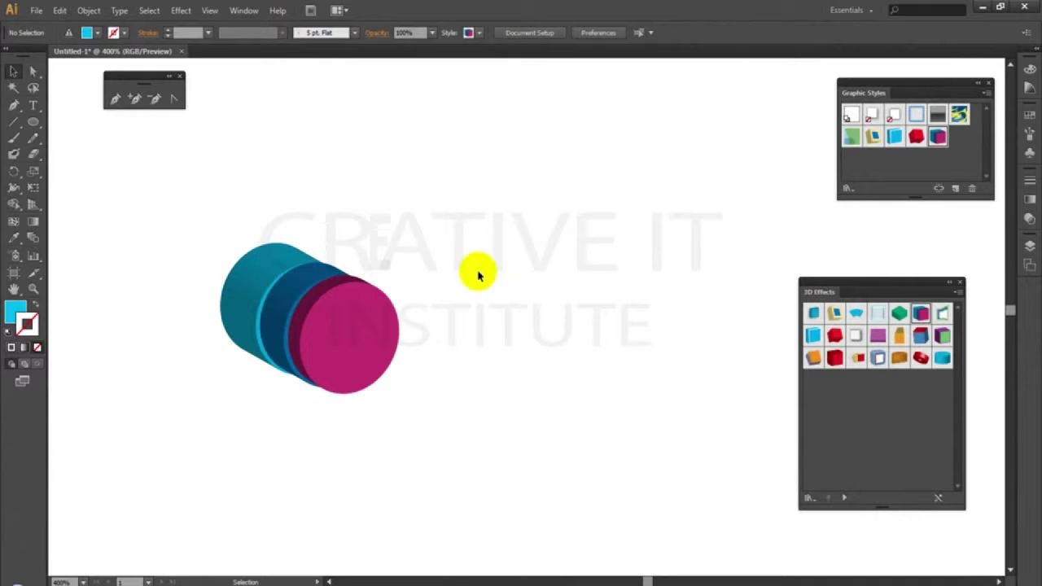
pyautogui.moveTo(363, 188); pyautogui.dragTo(263, 434)
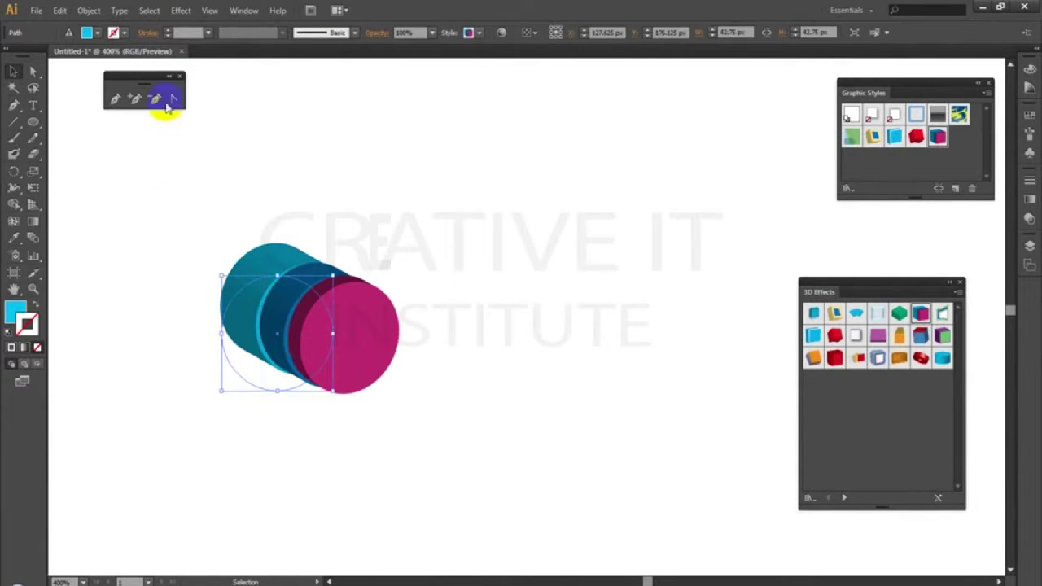
pyautogui.click(87, 11)
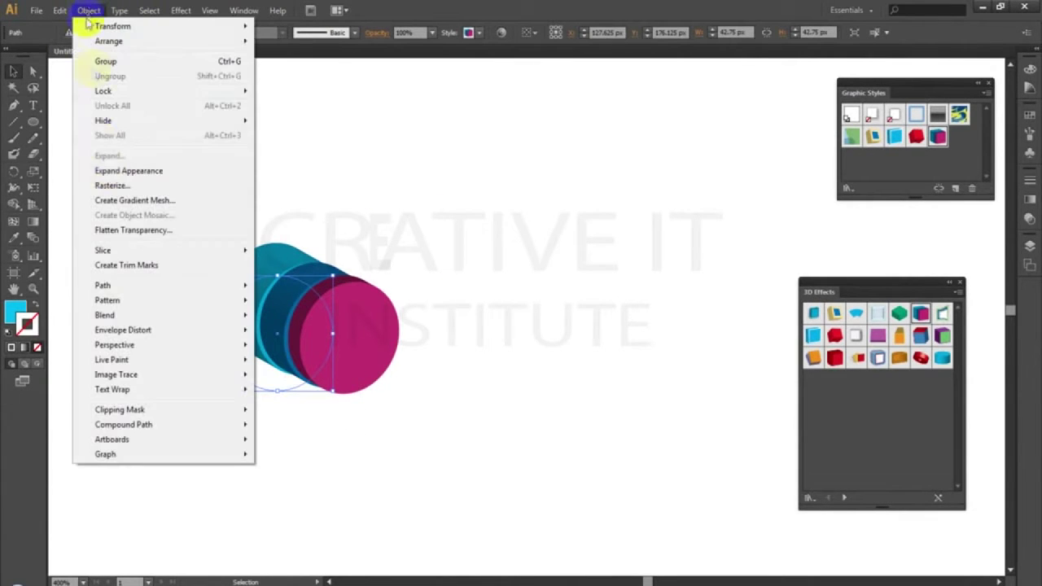
pyautogui.click(152, 177)
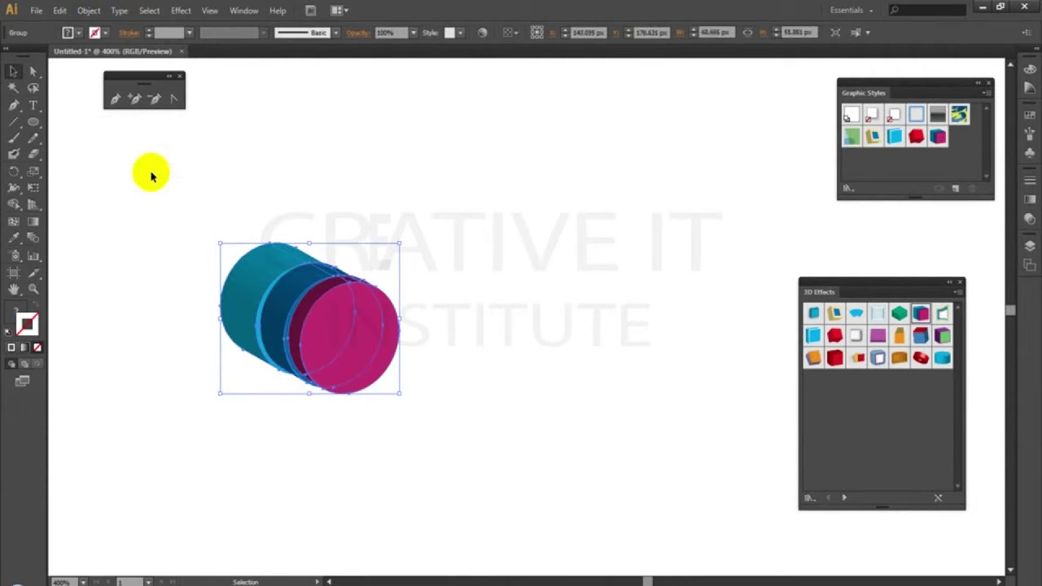
# - Ungroup the expanded 3D shape and spread its cyan, dark blue and magenta cylinders apart
pyautogui.rightClick(323, 324)
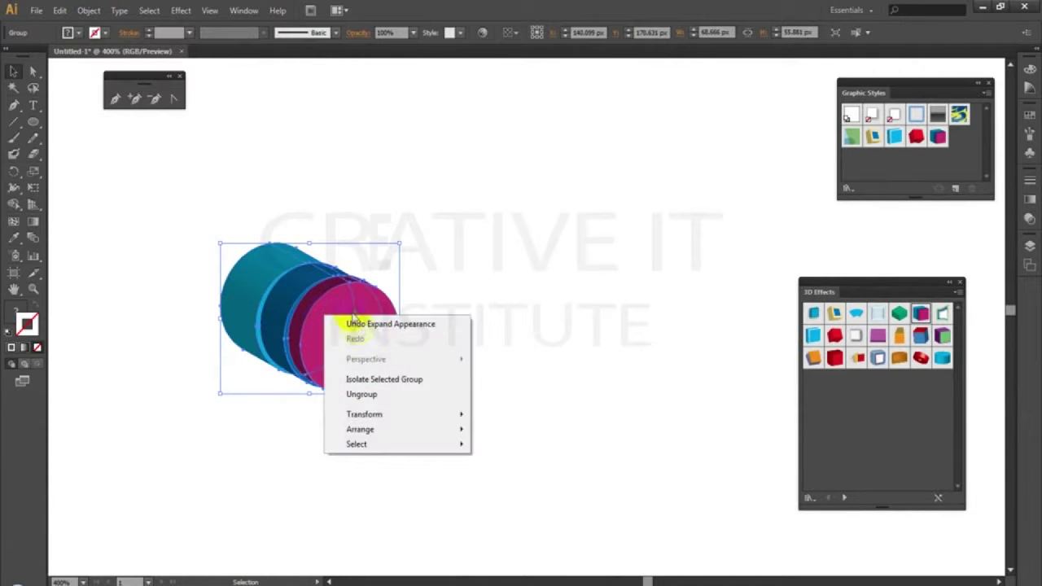
pyautogui.click(372, 393)
pyautogui.click(495, 267)
pyautogui.moveTo(386, 347); pyautogui.dragTo(453, 372)
pyautogui.moveTo(329, 298); pyautogui.dragTo(419, 216)
pyautogui.moveTo(274, 291); pyautogui.dragTo(223, 326)
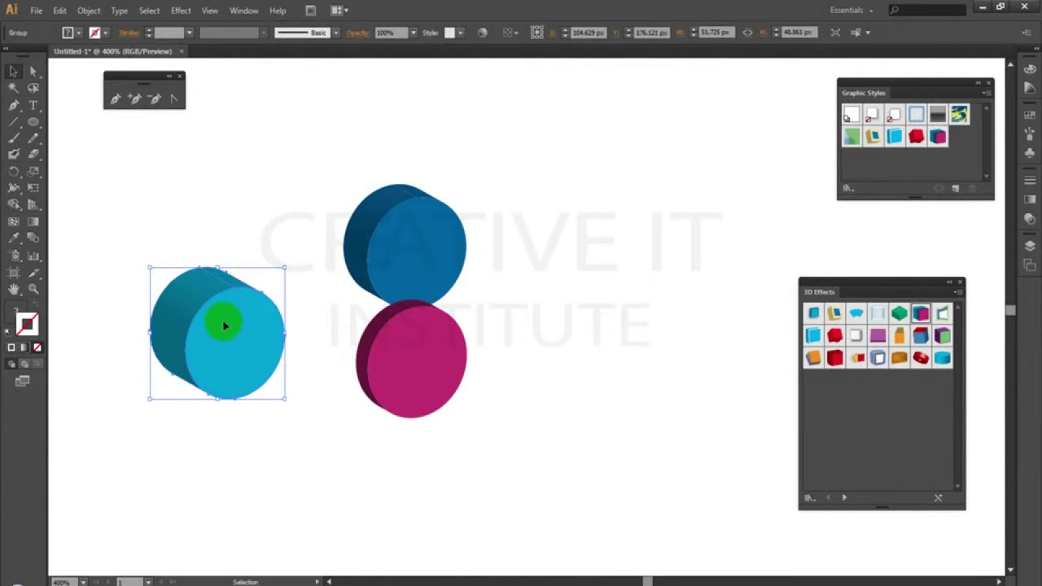
pyautogui.moveTo(429, 400); pyautogui.dragTo(444, 459)
pyautogui.moveTo(402, 268); pyautogui.dragTo(400, 233)
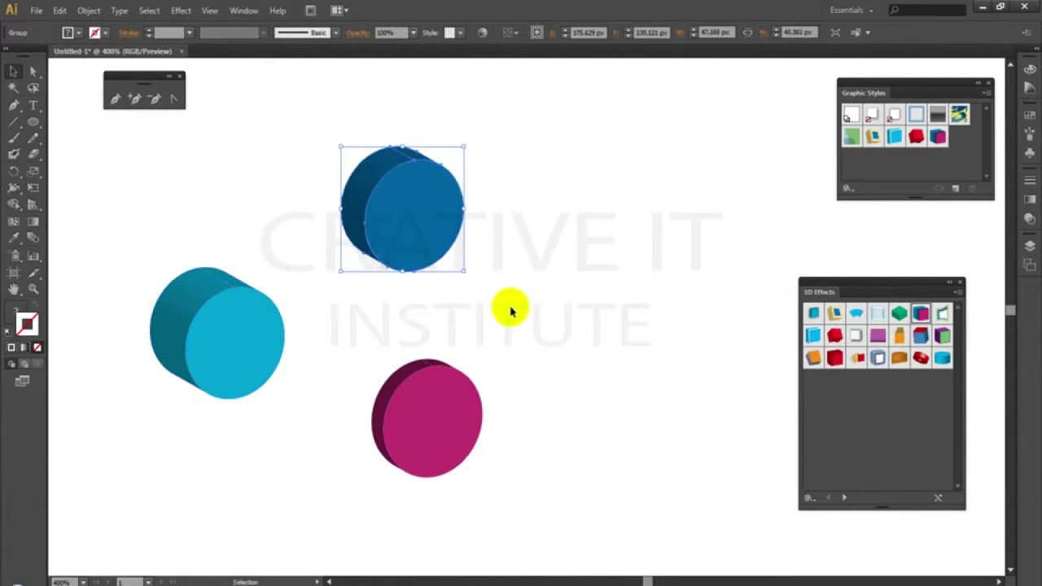
# - Undo the moves that separated the three cylinders
pyautogui.hotkey('ctrl', 'z')
pyautogui.hotkey('ctrl', 'z')
pyautogui.hotkey('ctrl', 'z')
pyautogui.hotkey('ctrl', 'z')
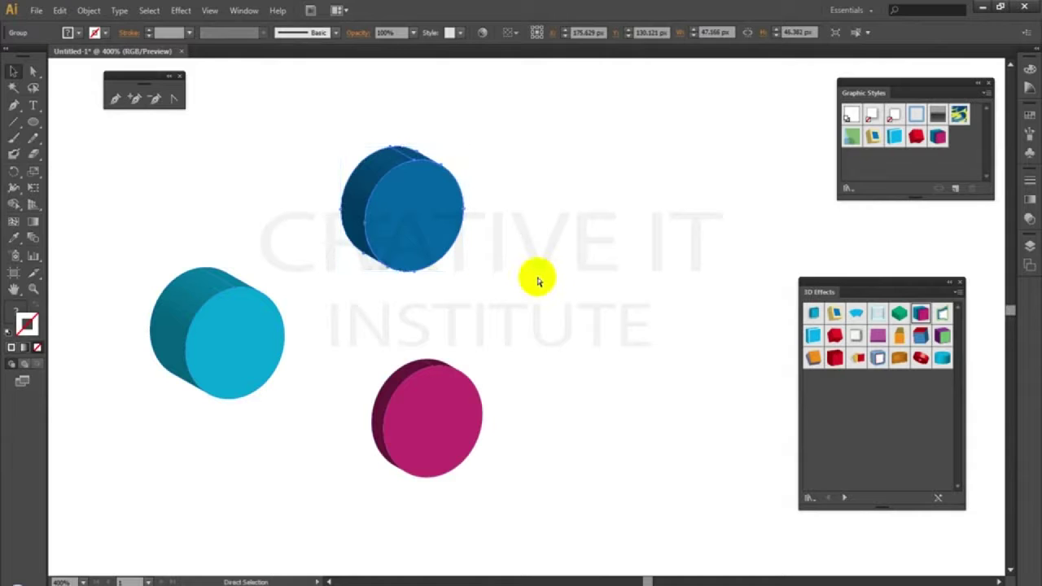
pyautogui.hotkey('ctrl', 'z')
pyautogui.hotkey('ctrl', 'z')
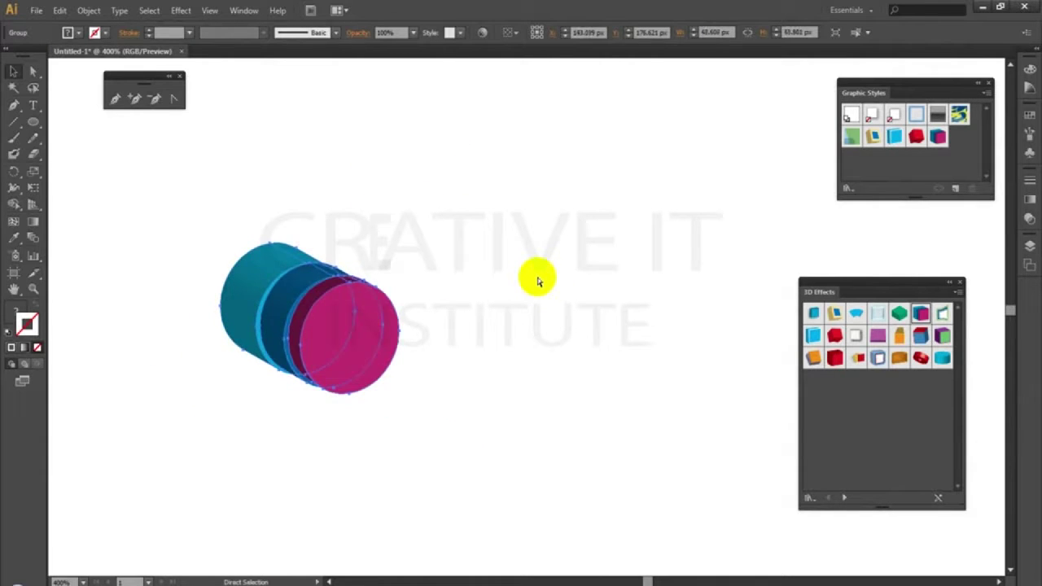
# - Undo the expansion and the blue-and-magenta cube style, and apply the 3D Effects style with blue, red and white rings to the circle
pyautogui.hotkey('ctrl', 'z')
pyautogui.hotkey('ctrl', 'z')
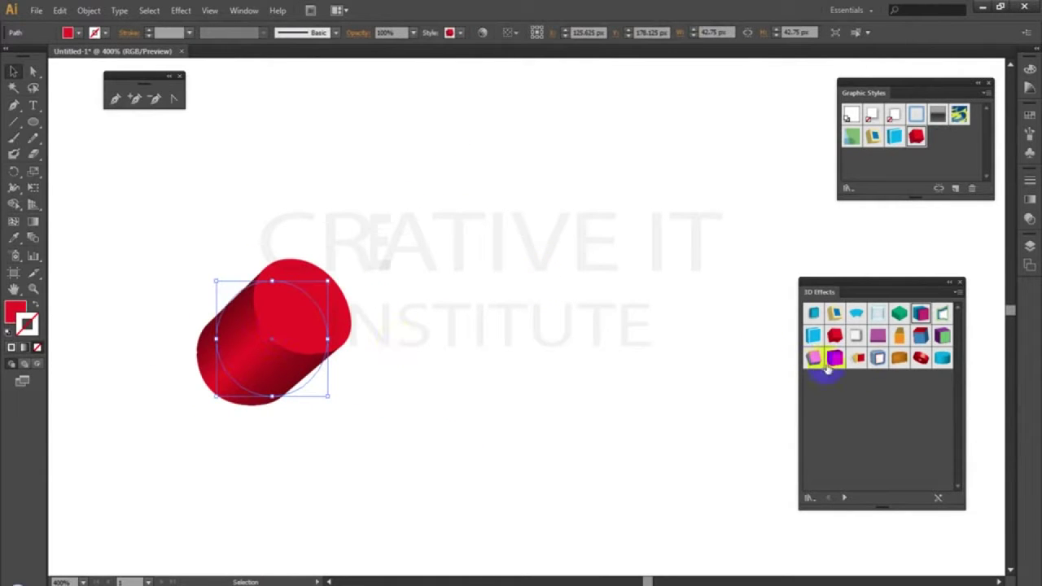
pyautogui.click(879, 358)
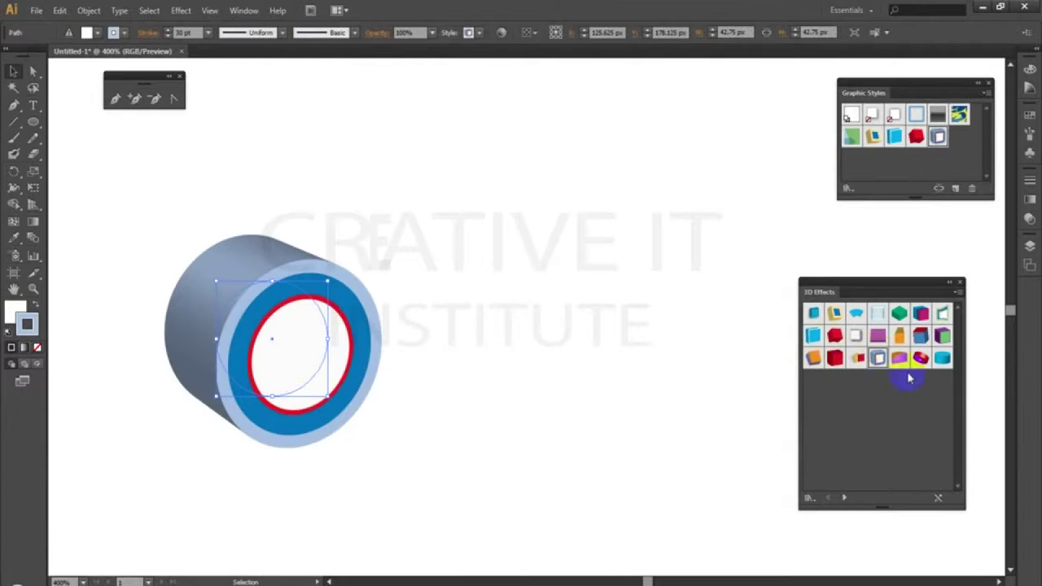
# - Load the Artistic Effects style library and try several of its styles on the circle, ending with the multicoloured faceted style
pyautogui.click(846, 499)
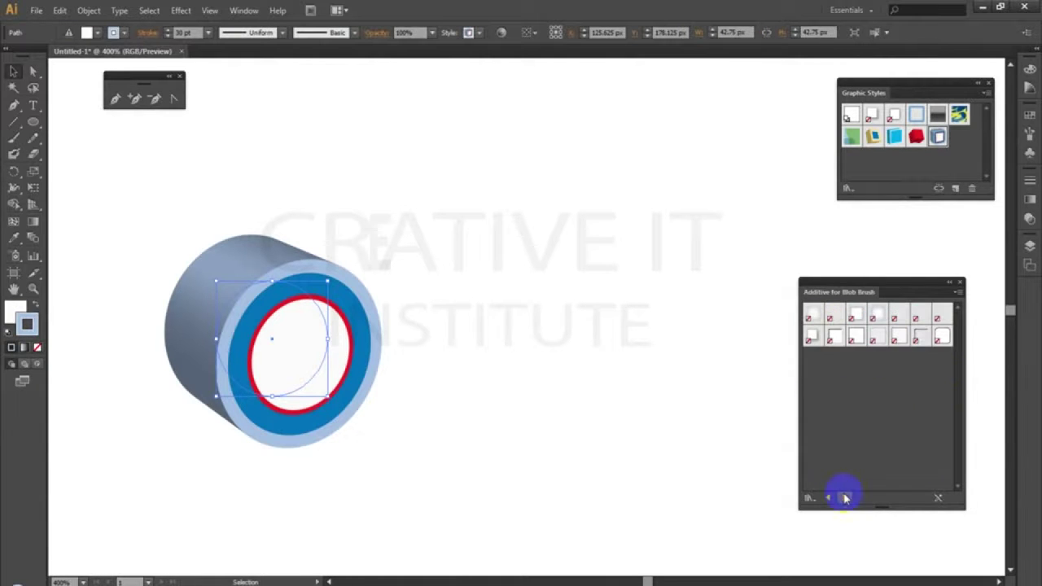
pyautogui.click(846, 498)
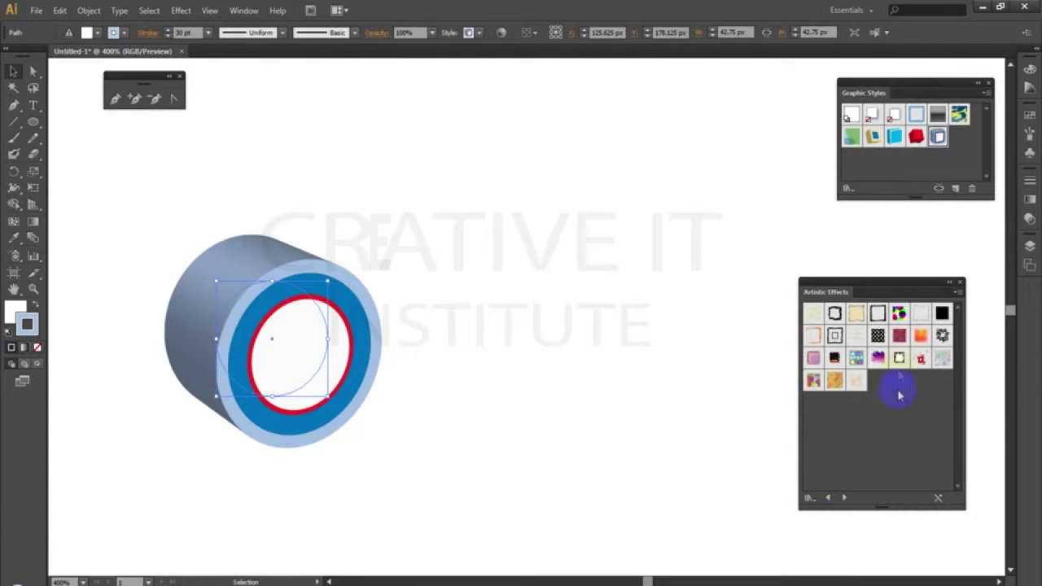
pyautogui.click(899, 313)
pyautogui.click(835, 360)
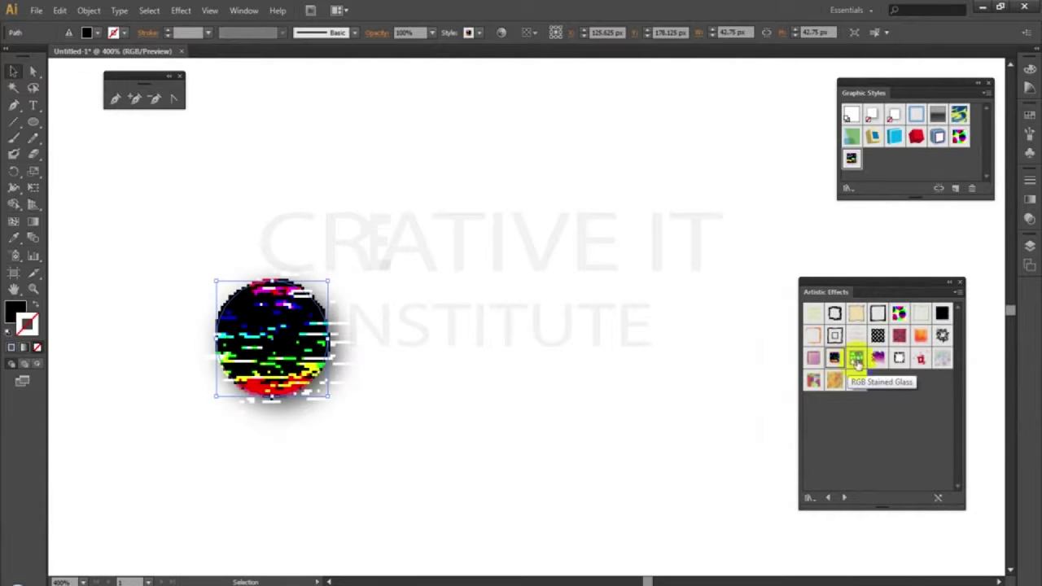
pyautogui.click(856, 358)
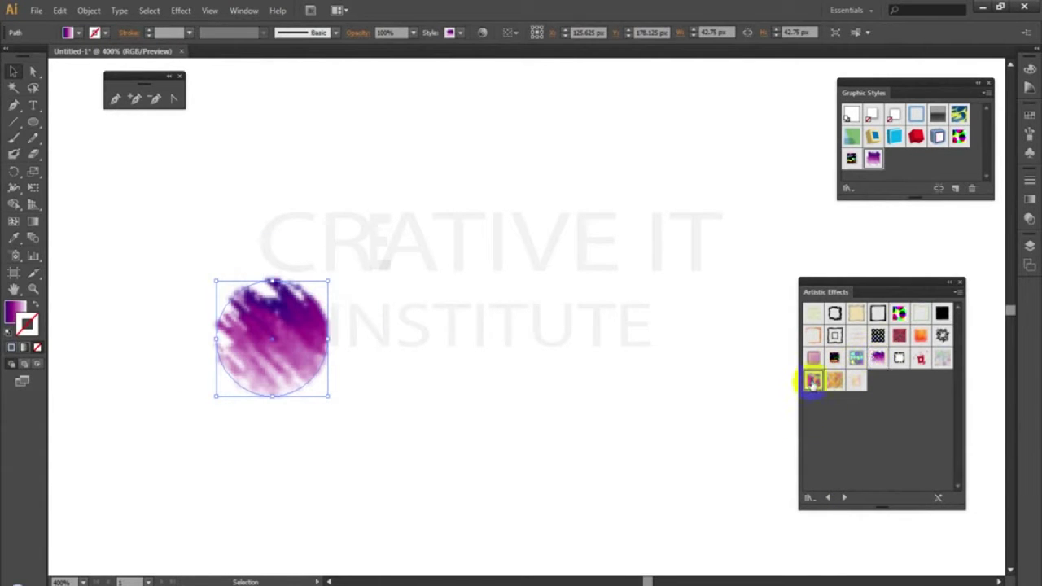
pyautogui.click(812, 380)
# - Try an orange gradient style from the Buttons and Rollovers library and a glossy magenta style from the following library on the circle
pyautogui.click(842, 497)
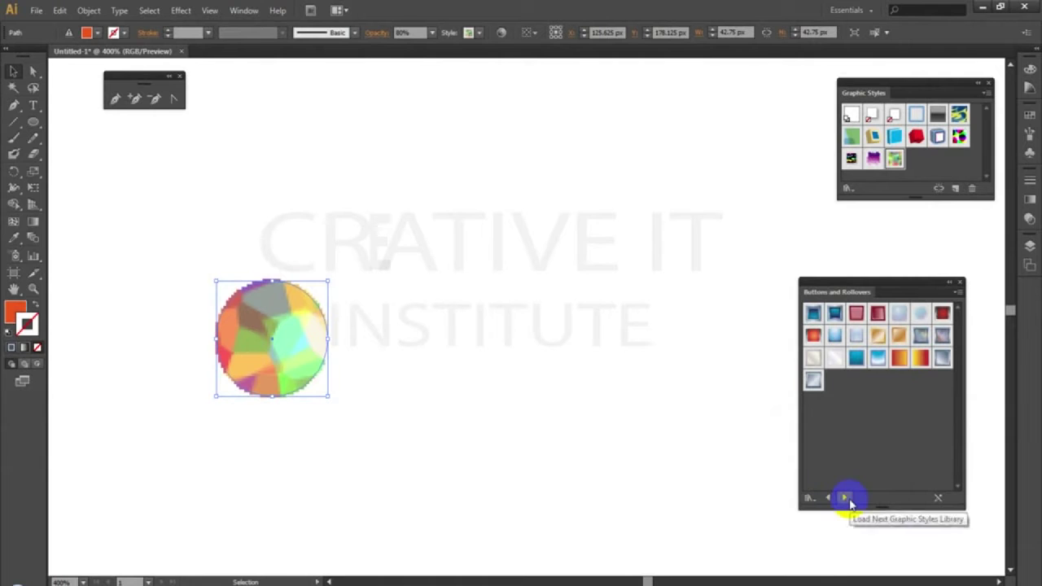
pyautogui.click(904, 359)
pyautogui.click(842, 497)
pyautogui.click(839, 425)
# - Try the glowing orange ring, the red style from Scribble Effects and a pale blue-green style from Textures on the circle
pyautogui.click(843, 498)
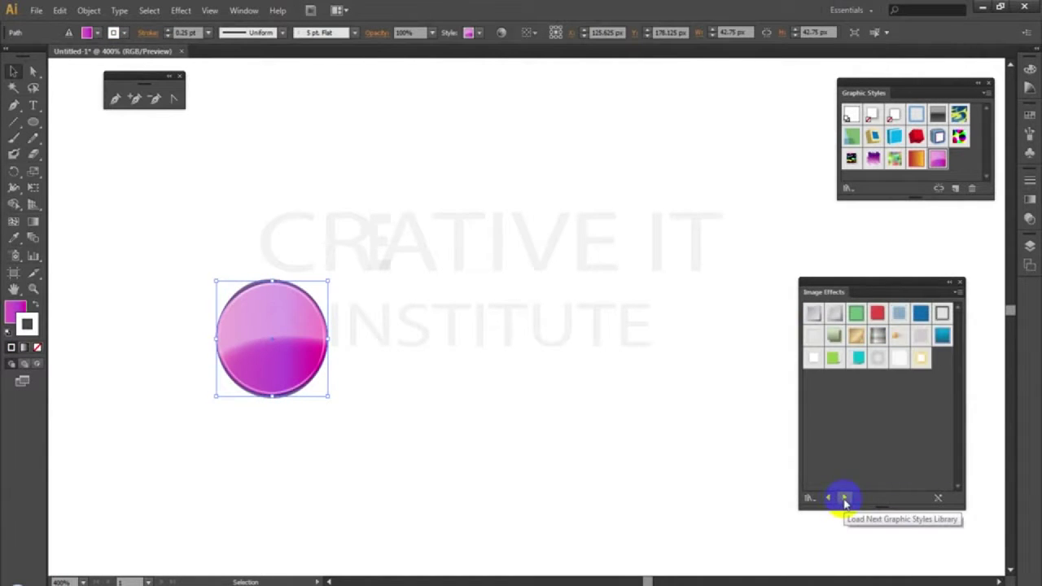
pyautogui.click(844, 499)
pyautogui.click(860, 380)
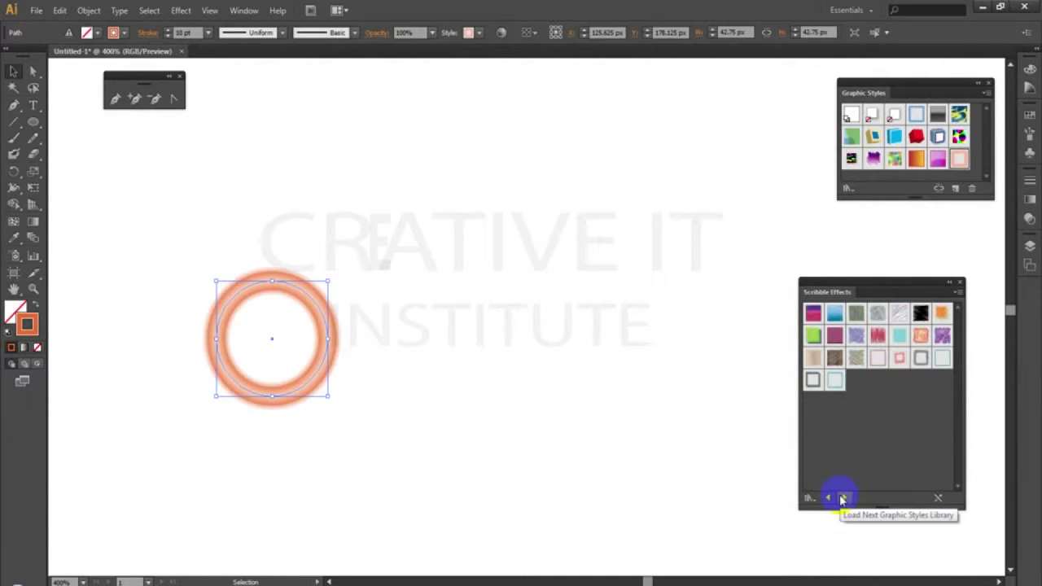
pyautogui.click(878, 336)
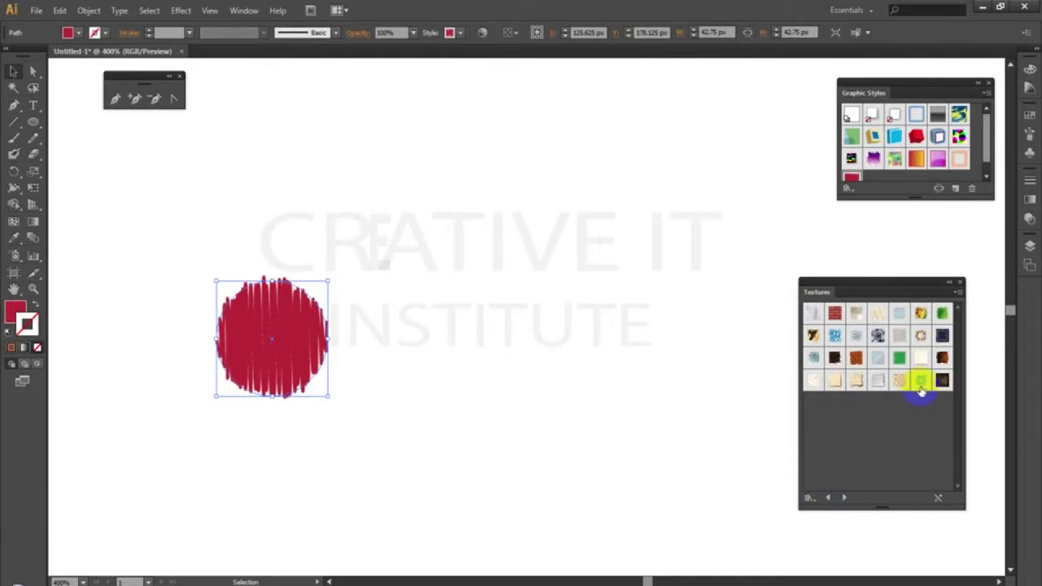
pyautogui.click(921, 381)
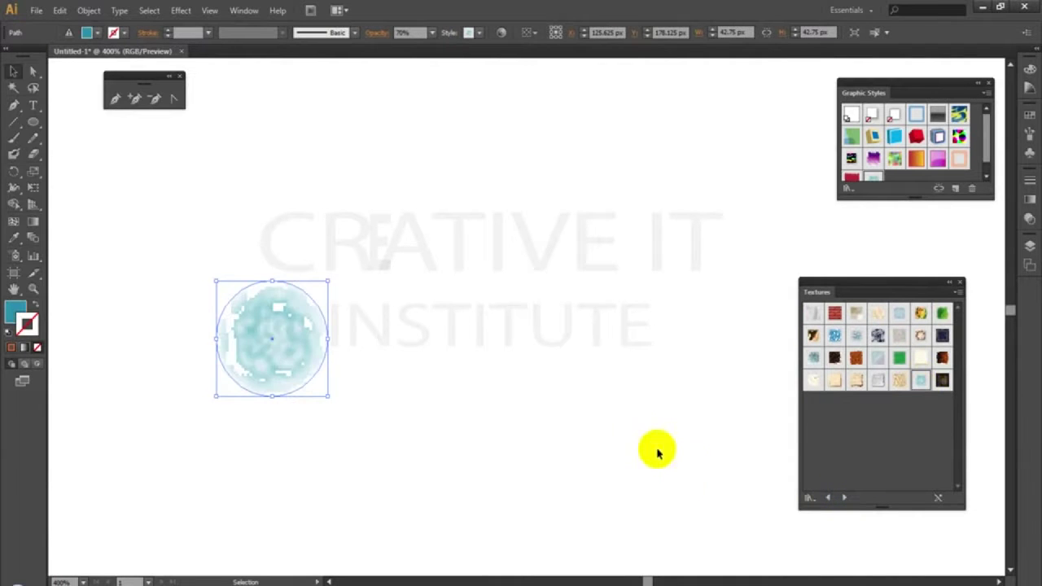
# - Apply the grey stepped style from the Type Effects library to the circle and move it about 20 px right and 20 px up
pyautogui.click(843, 498)
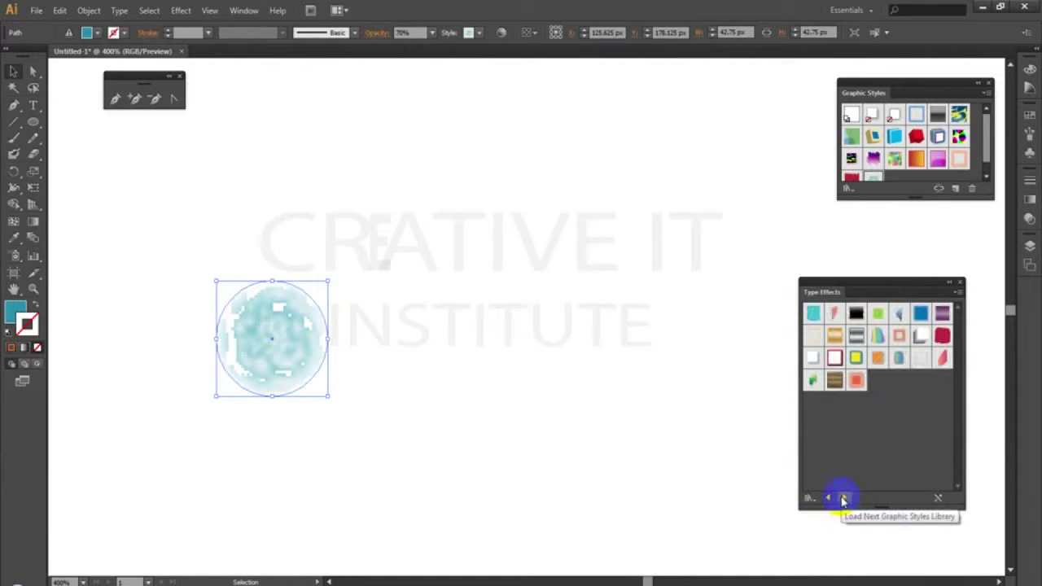
pyautogui.click(920, 339)
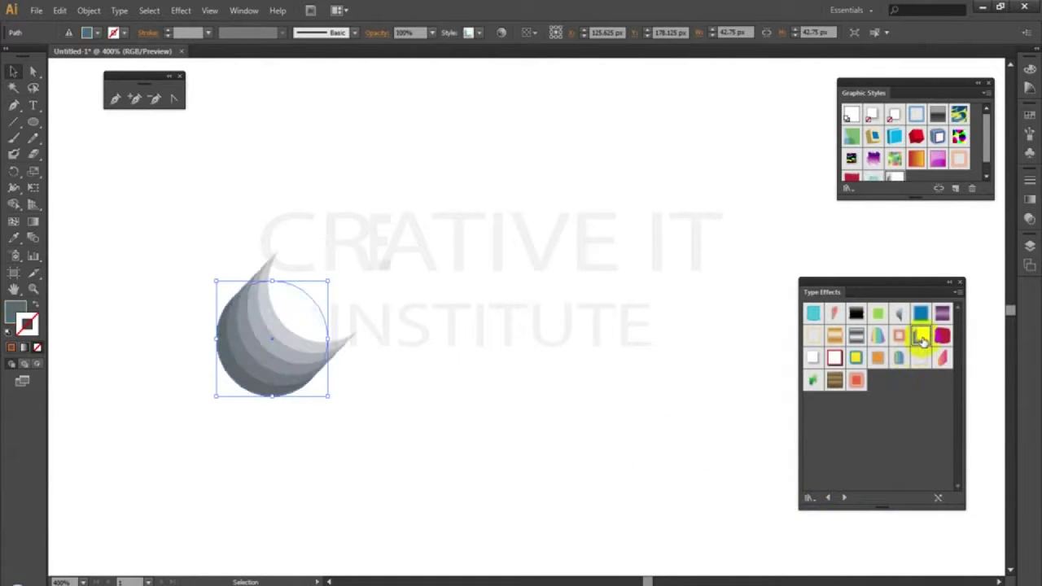
pyautogui.click(832, 491)
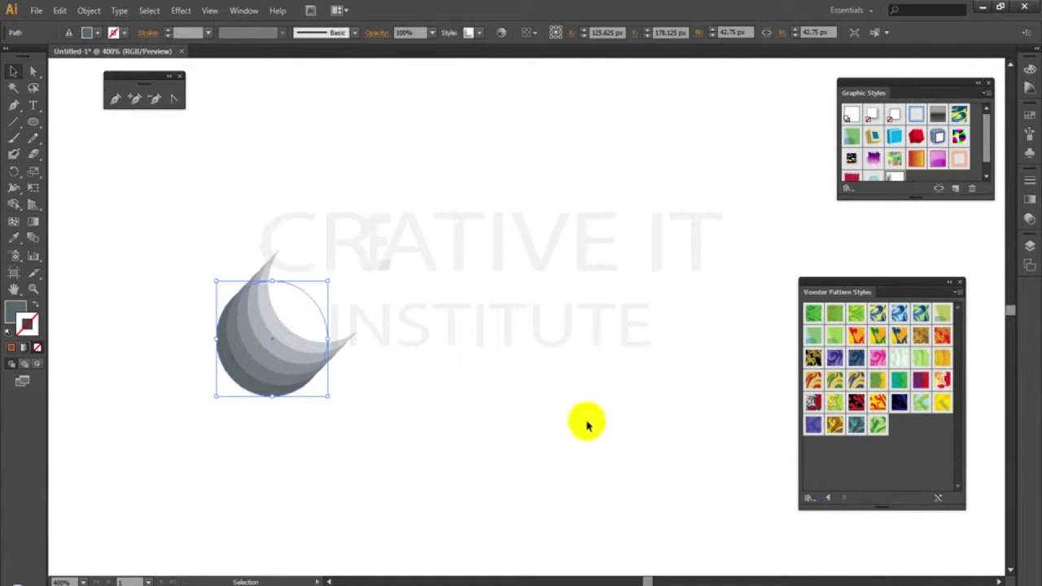
pyautogui.moveTo(345, 340); pyautogui.dragTo(334, 288)
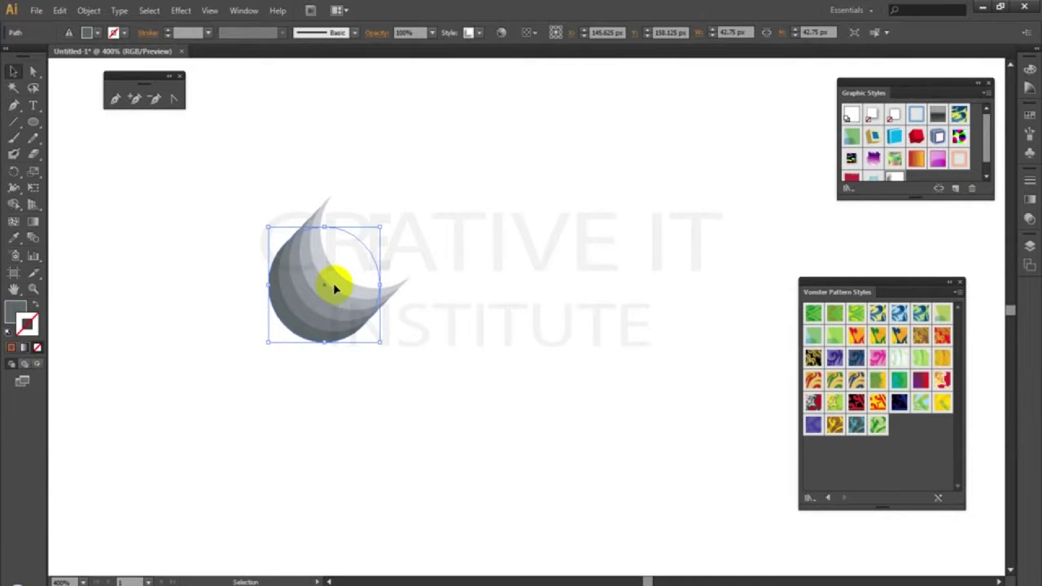
# - Draw a rectangle about 75 by 38 px below the styled circle and fill it with light teal 7EB7C4
pyautogui.click(34, 123)
pyautogui.moveTo(190, 415); pyautogui.dragTo(386, 515)
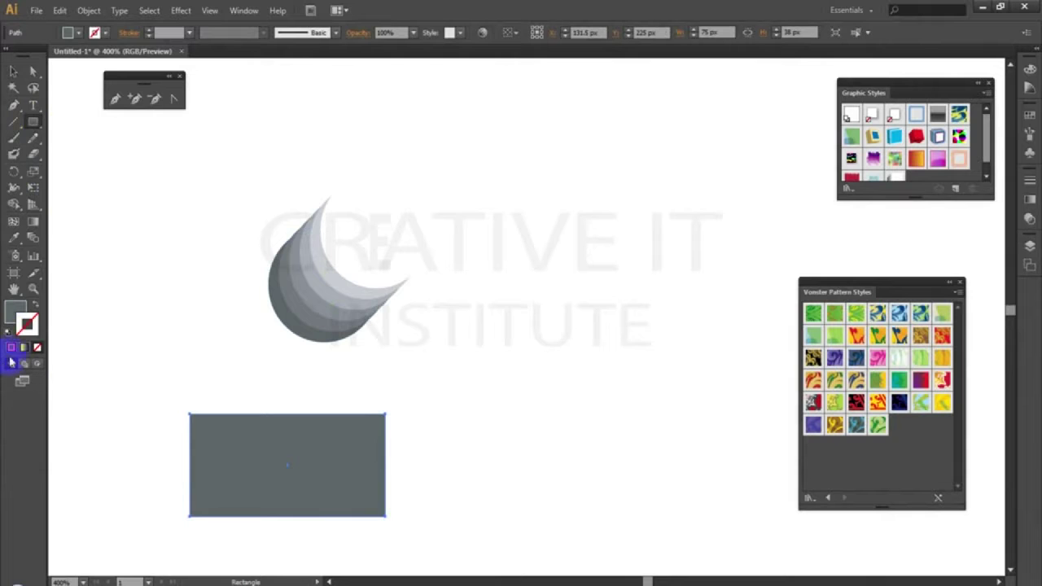
pyautogui.click(13, 311)
pyautogui.click(408, 252)
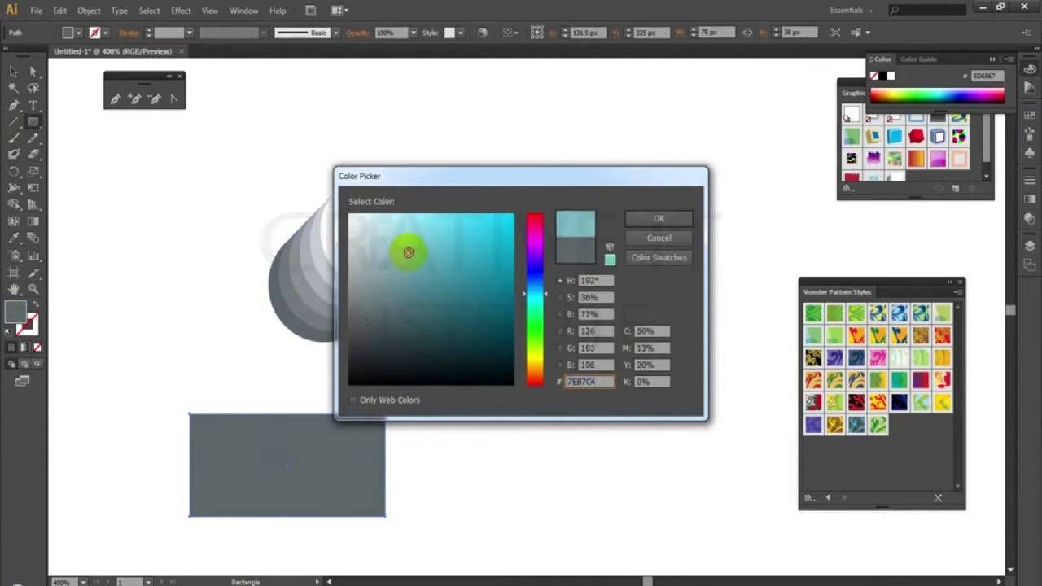
pyautogui.click(626, 219)
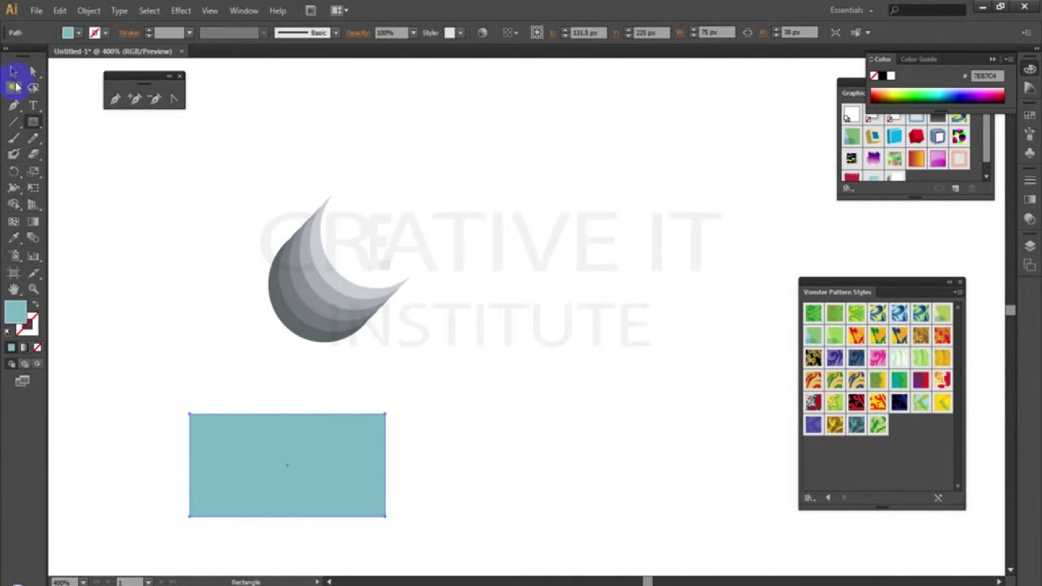
# - Move the teal rectangle about 14 px right and 12 px down
pyautogui.click(15, 73)
pyautogui.moveTo(185, 388); pyautogui.dragTo(257, 480)
pyautogui.moveTo(269, 433); pyautogui.dragTo(308, 466)
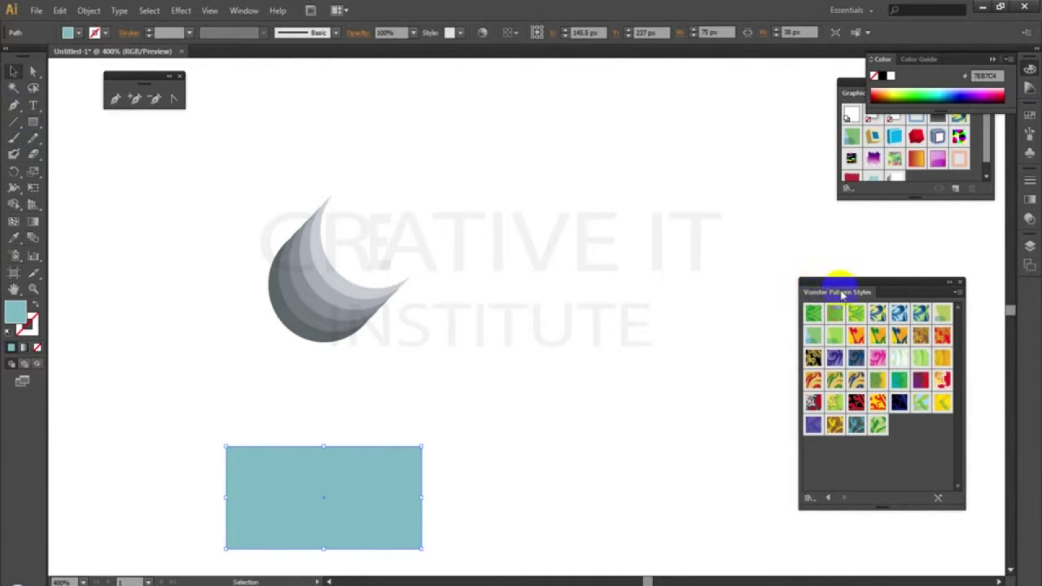
# - Move the Graphic Styles panel clear of the Color panel and apply the Default Graphic Style to the rectangle
pyautogui.moveTo(859, 90); pyautogui.dragTo(718, 143)
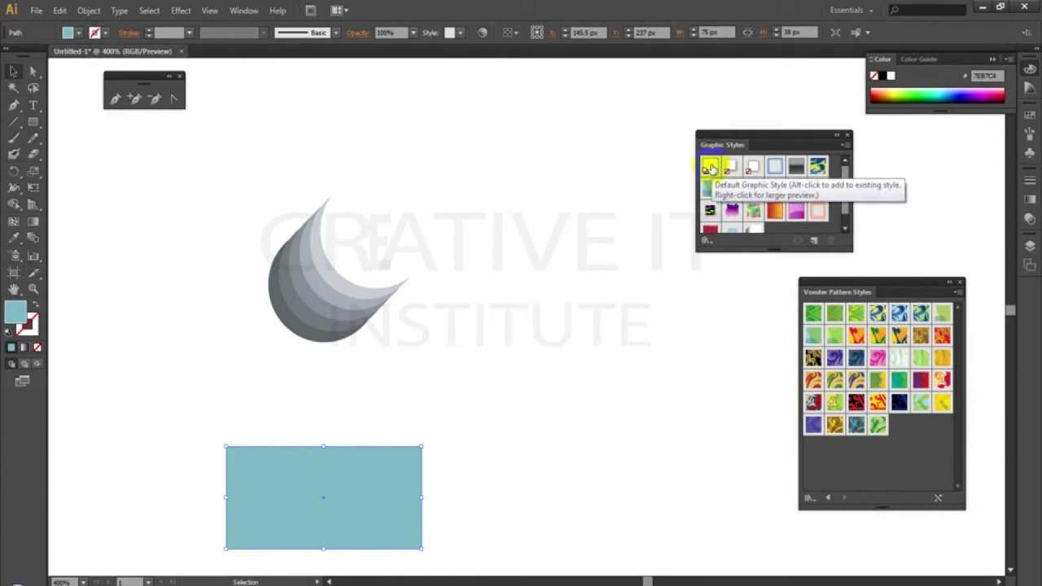
pyautogui.click(710, 168)
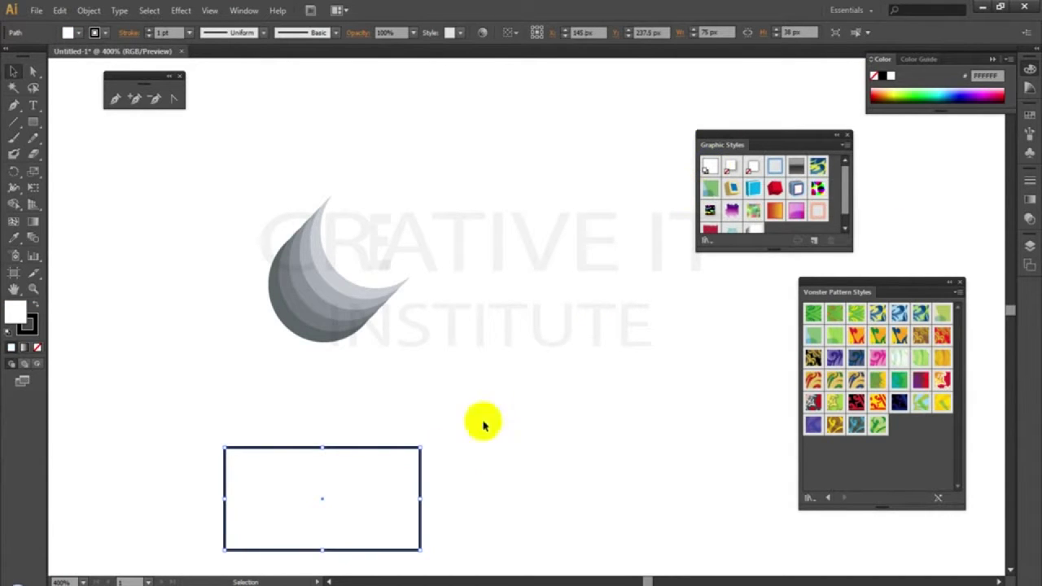
pyautogui.click(450, 469)
pyautogui.click(402, 503)
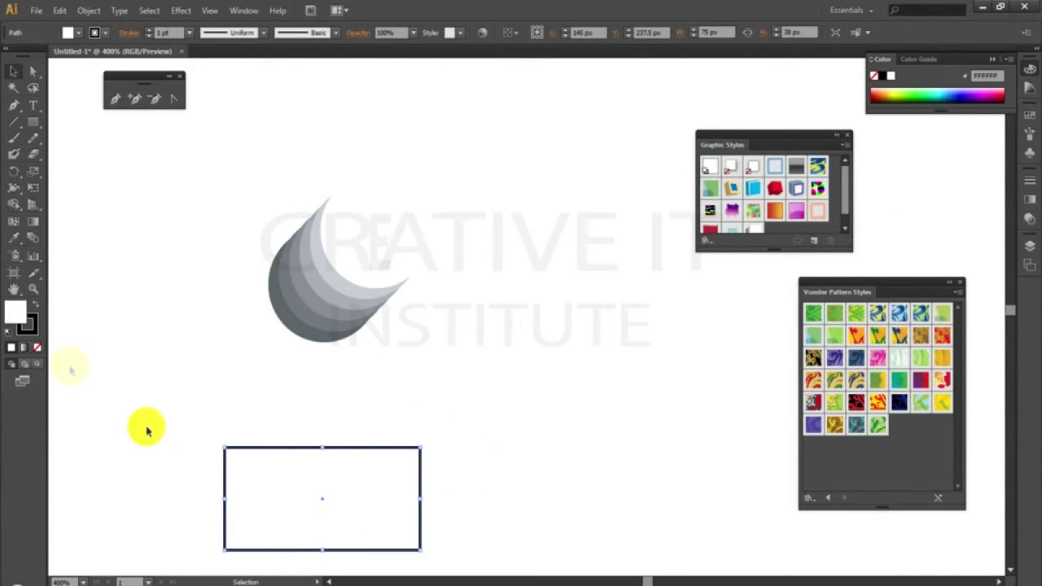
# - Remove the rectangle's stroke and give it a muted teal fill
pyautogui.click(27, 319)
pyautogui.click(37, 347)
pyautogui.doubleClick(15, 312)
pyautogui.click(418, 264)
pyautogui.click(656, 219)
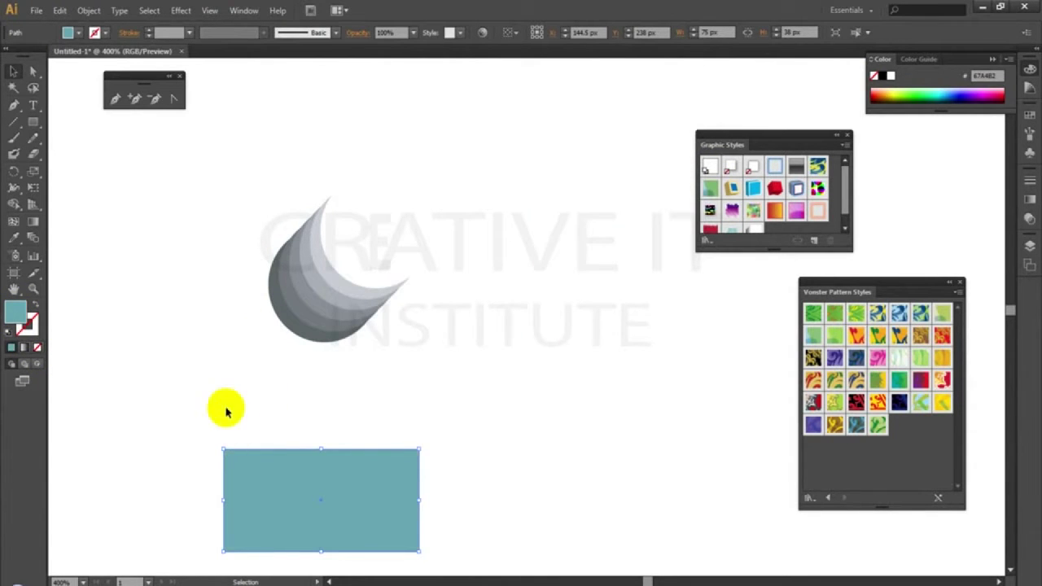
# - Move the rectangle about 7 px right and 20 px up, and the grey styled circle about 3 px right and 11 px up
pyautogui.moveTo(365, 479); pyautogui.dragTo(383, 427)
pyautogui.moveTo(346, 283); pyautogui.dragTo(353, 254)
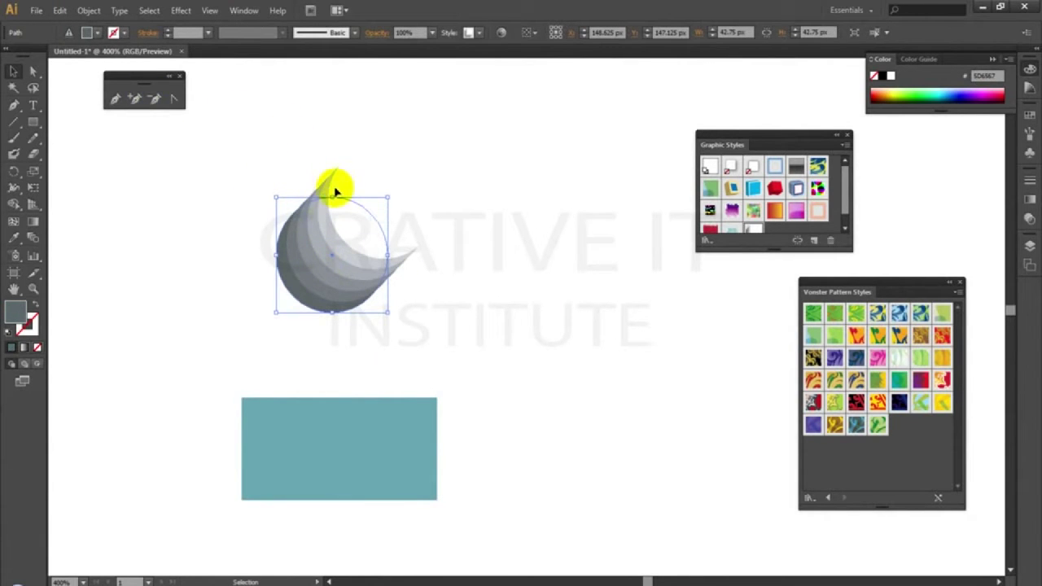
# - Expand the appearance of the grey styled circle and ungroup the resulting circles
pyautogui.click(89, 11)
pyautogui.click(150, 172)
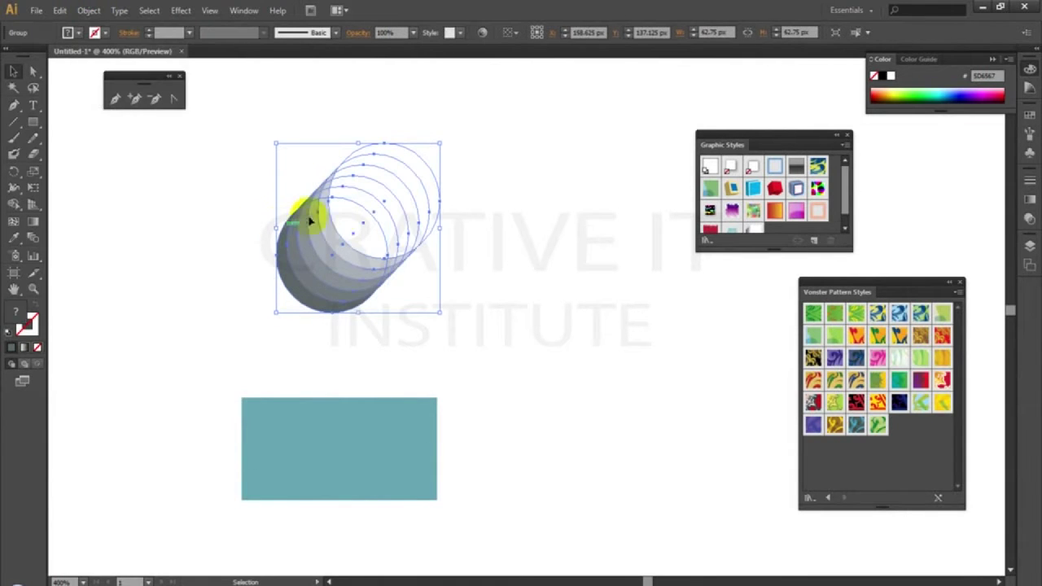
pyautogui.rightClick(353, 214)
pyautogui.click(390, 292)
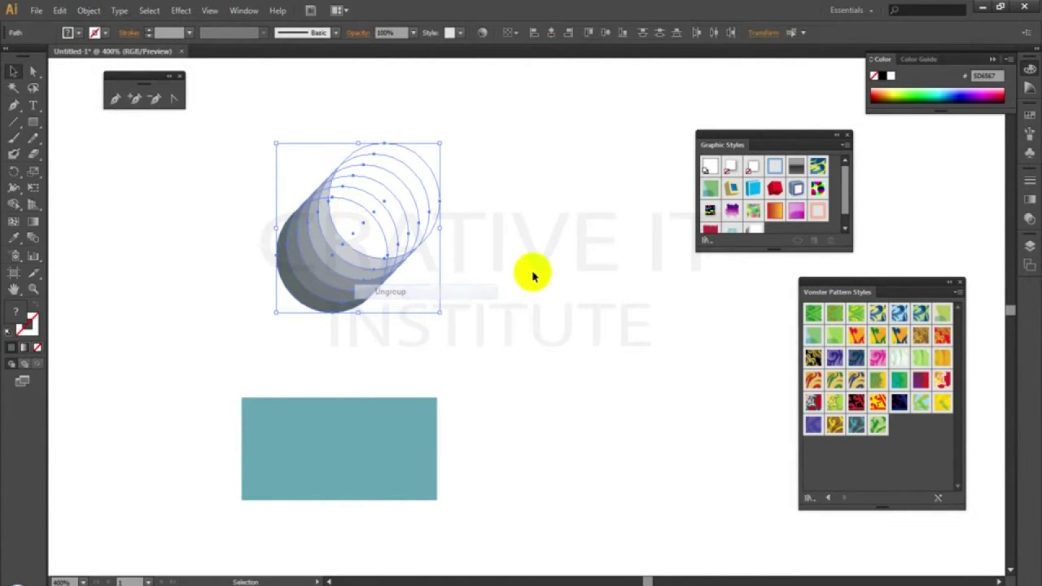
# - Pull the darkest grey circle out of the stack, about 78 px left and 21 px down
pyautogui.click(274, 316)
pyautogui.moveTo(296, 294); pyautogui.dragTo(92, 351)
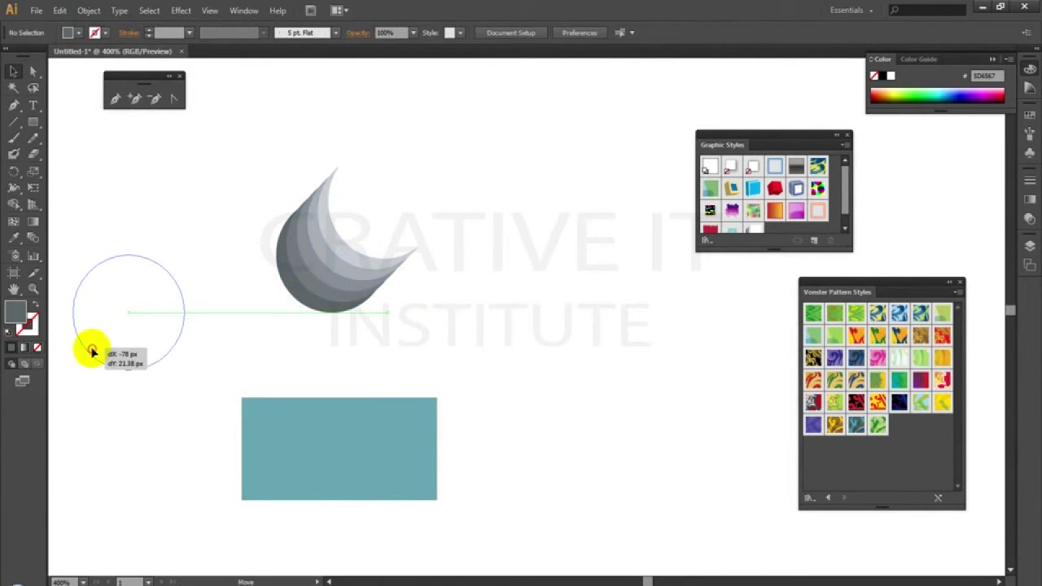